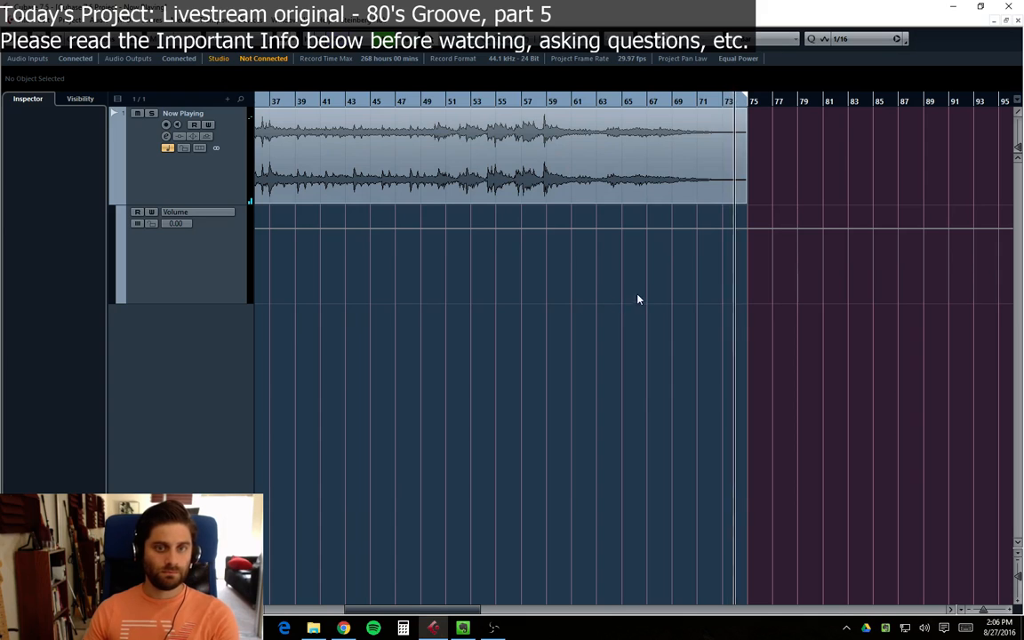
Step: Close the Now Playing project without saving it and delete the new files created since its last save
click(114, 201)
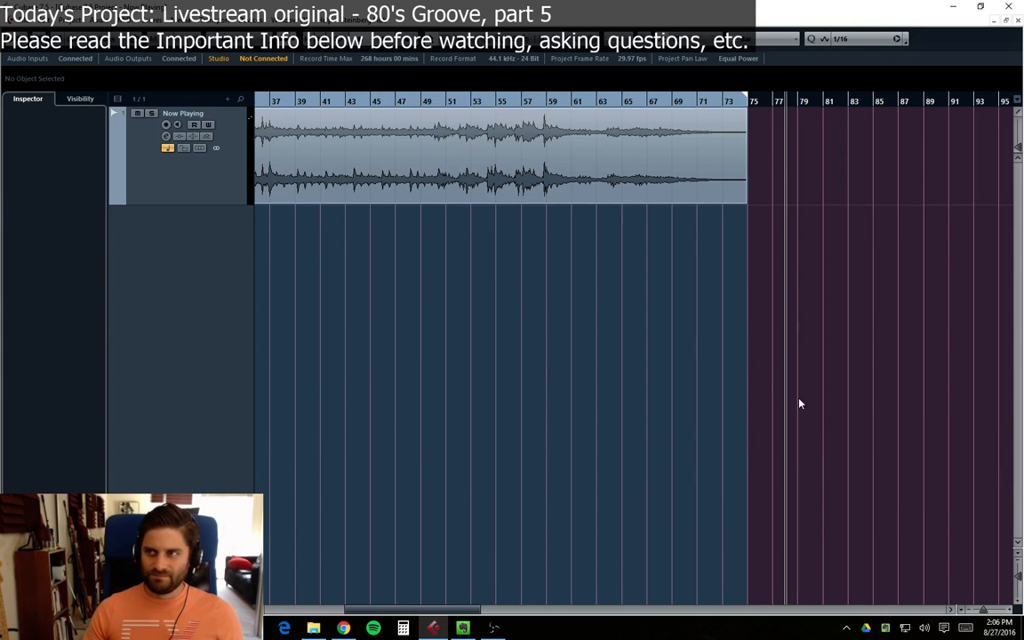
click(124, 155)
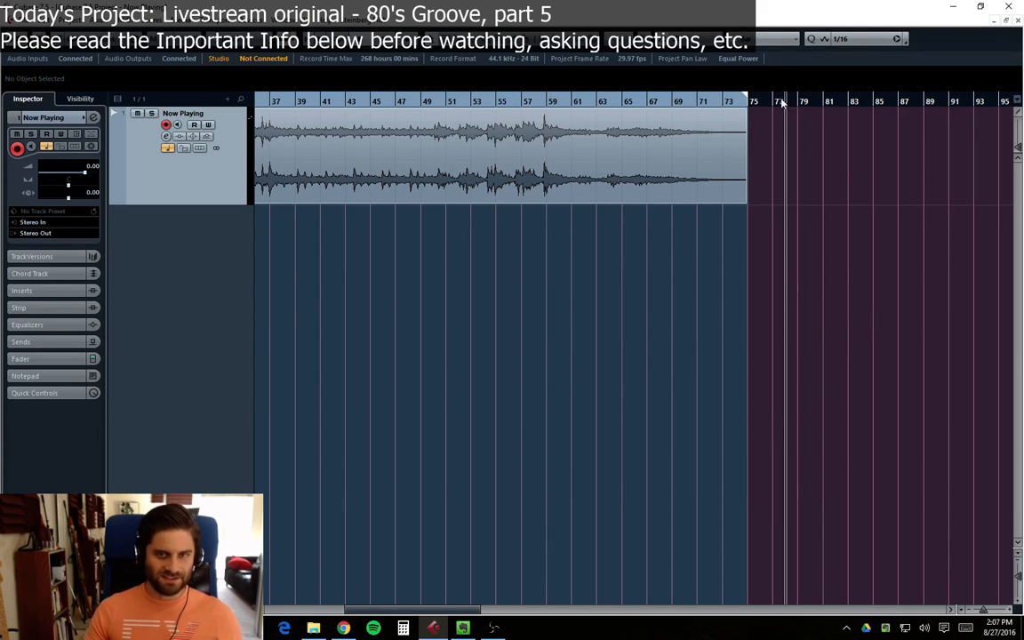
click(1019, 21)
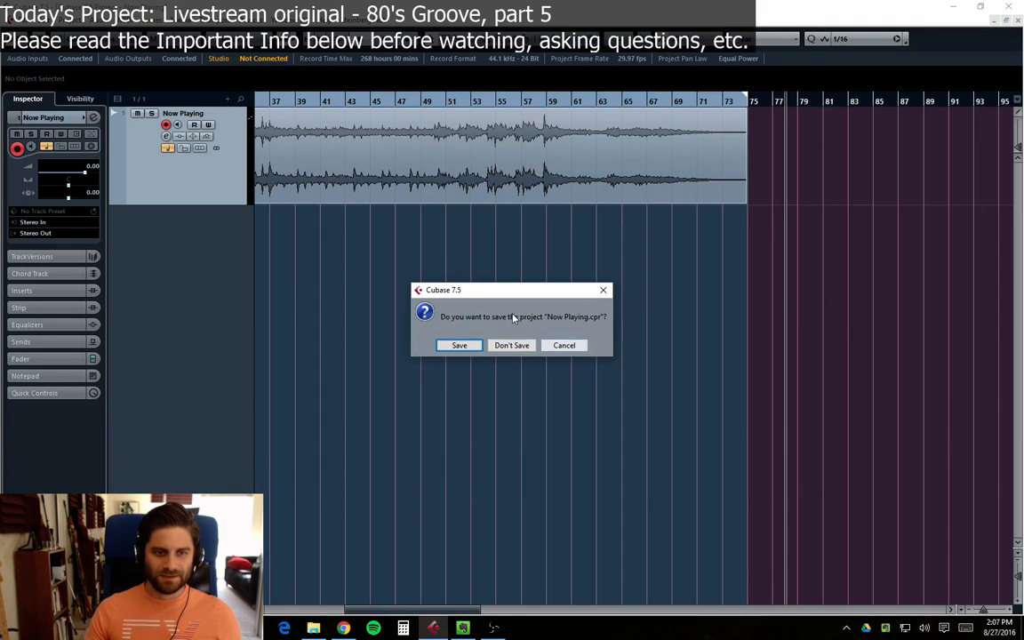
click(516, 346)
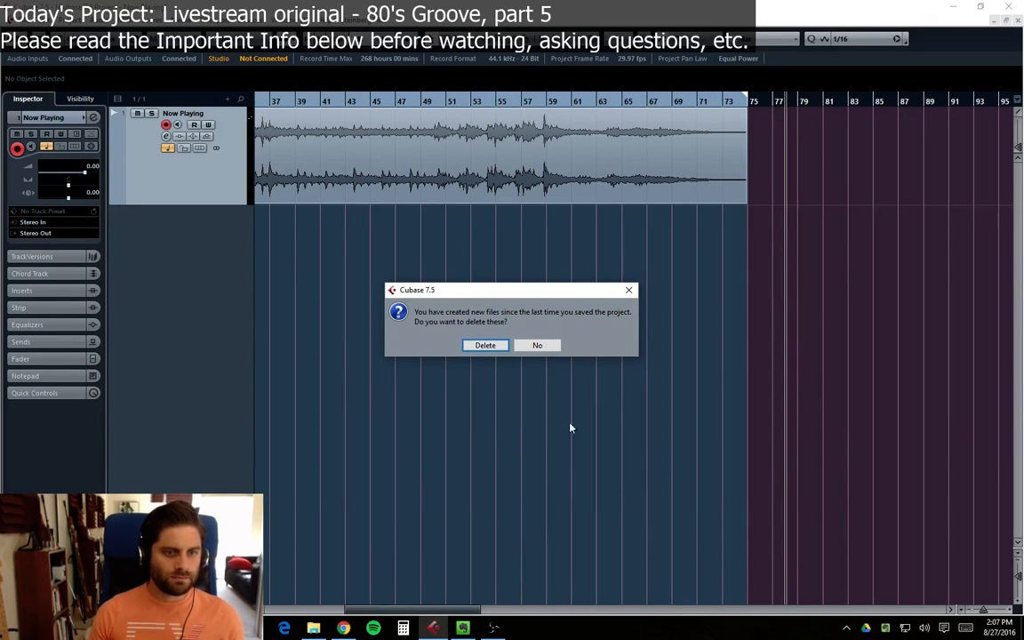
click(485, 345)
Step: Open the recent project Retro Punch.cpr and return the cursor to the start of the project
click(4, 12)
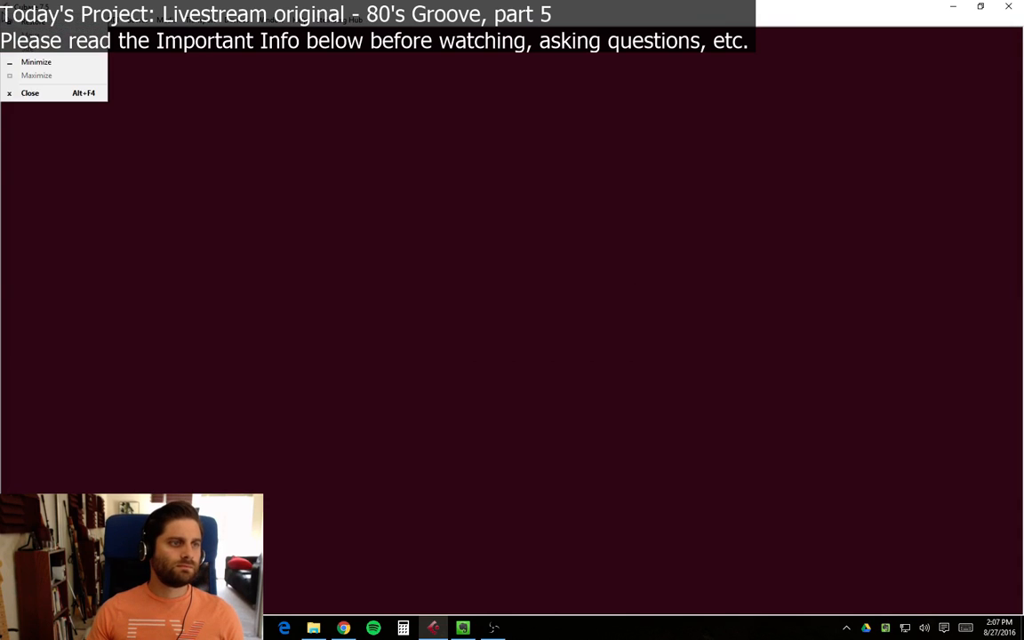
click(8, 18)
click(10, 20)
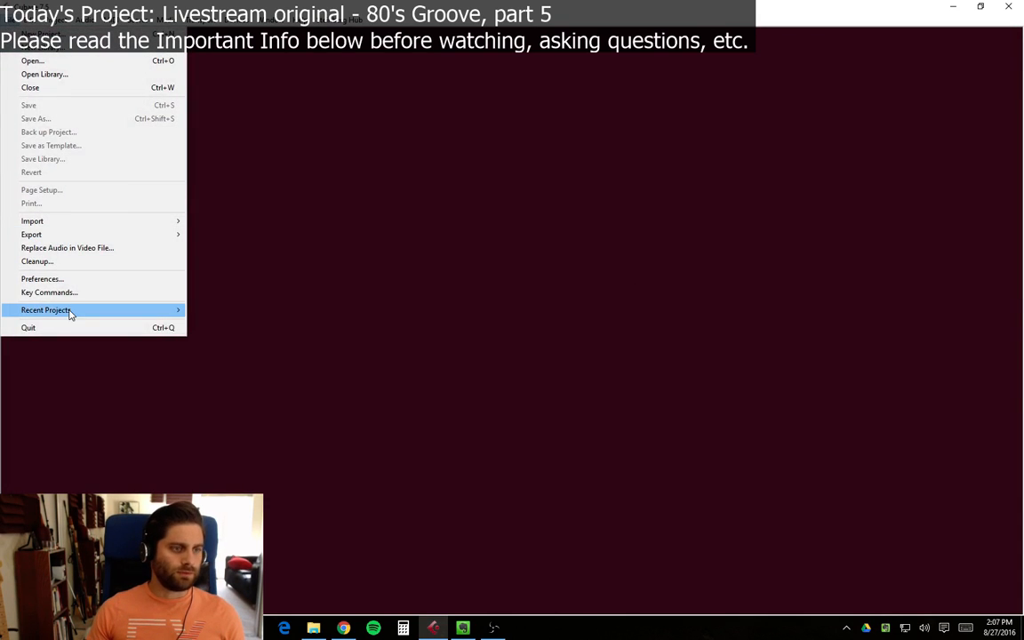
mouse_move(69, 311)
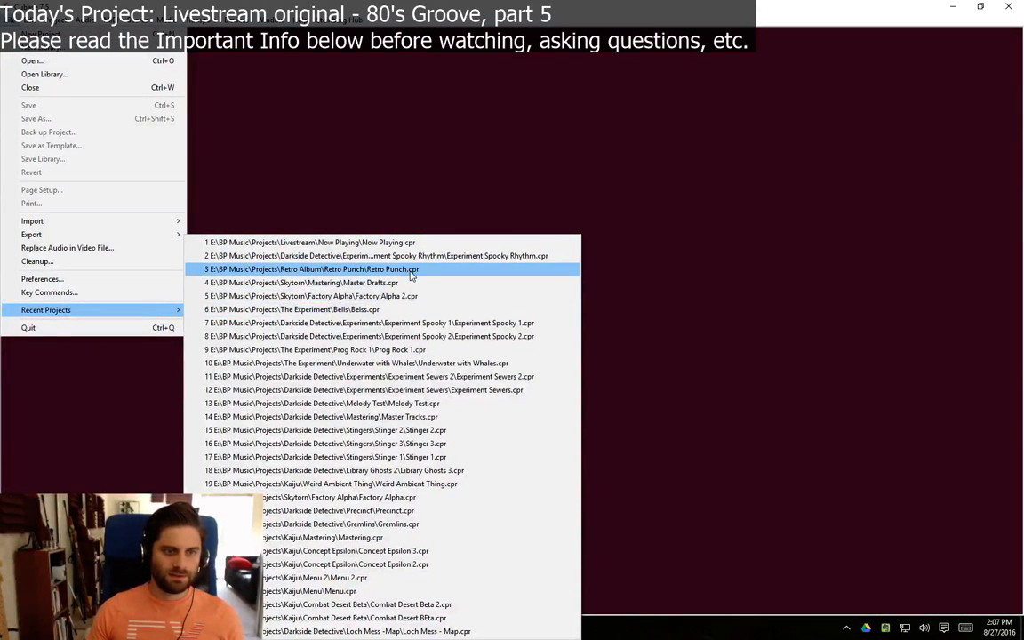
click(365, 266)
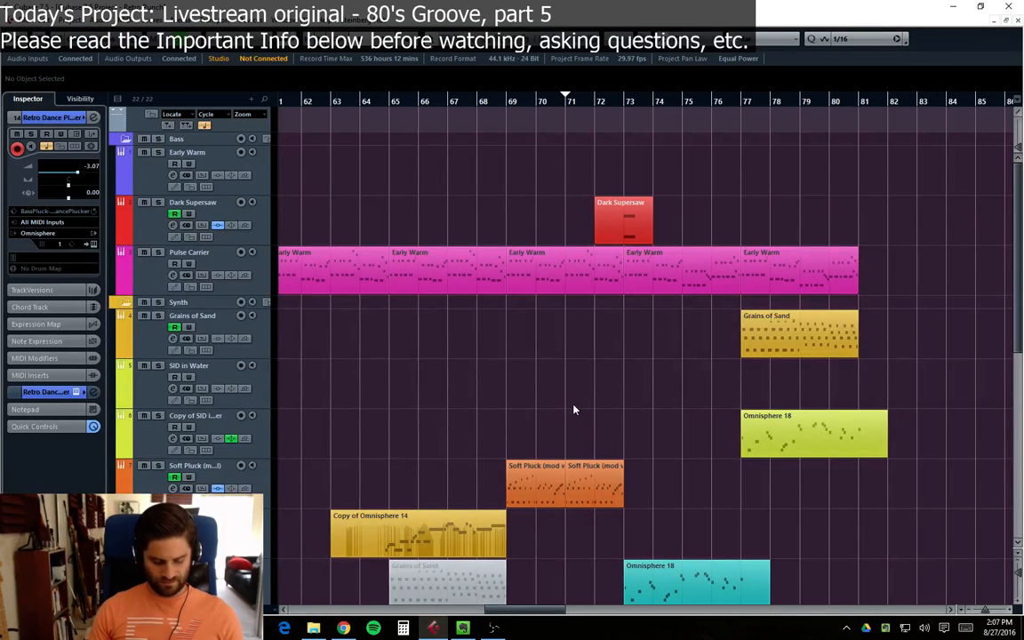
key(period)
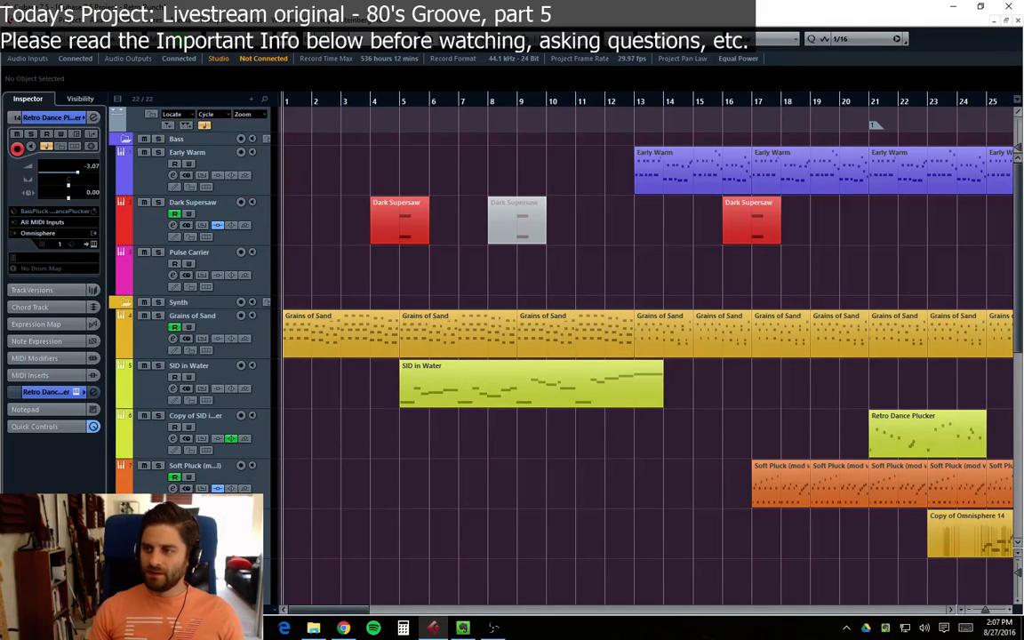
key(alt+Tab)
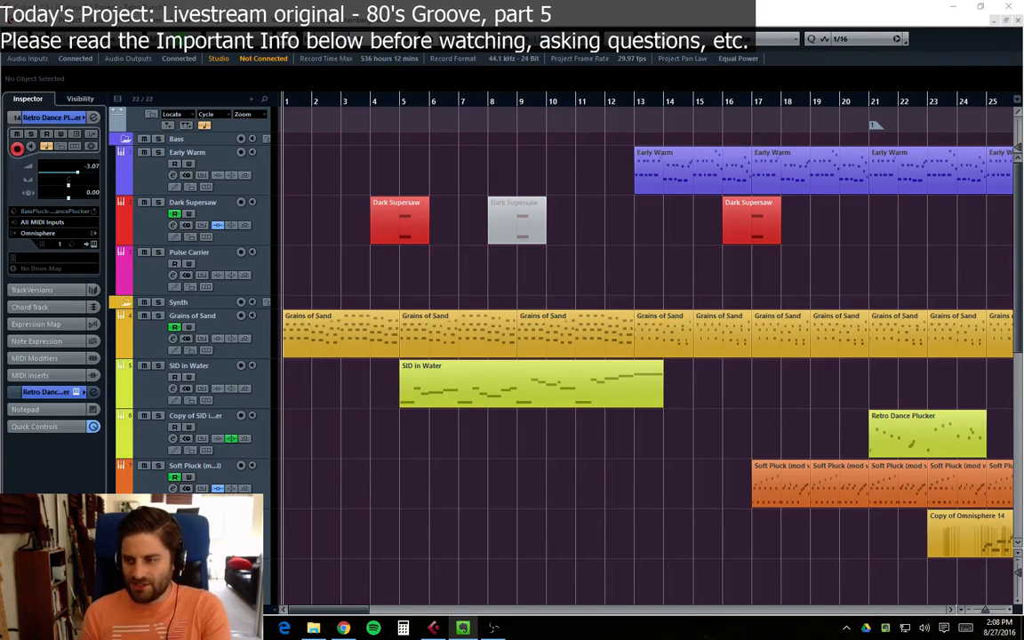
click(656, 504)
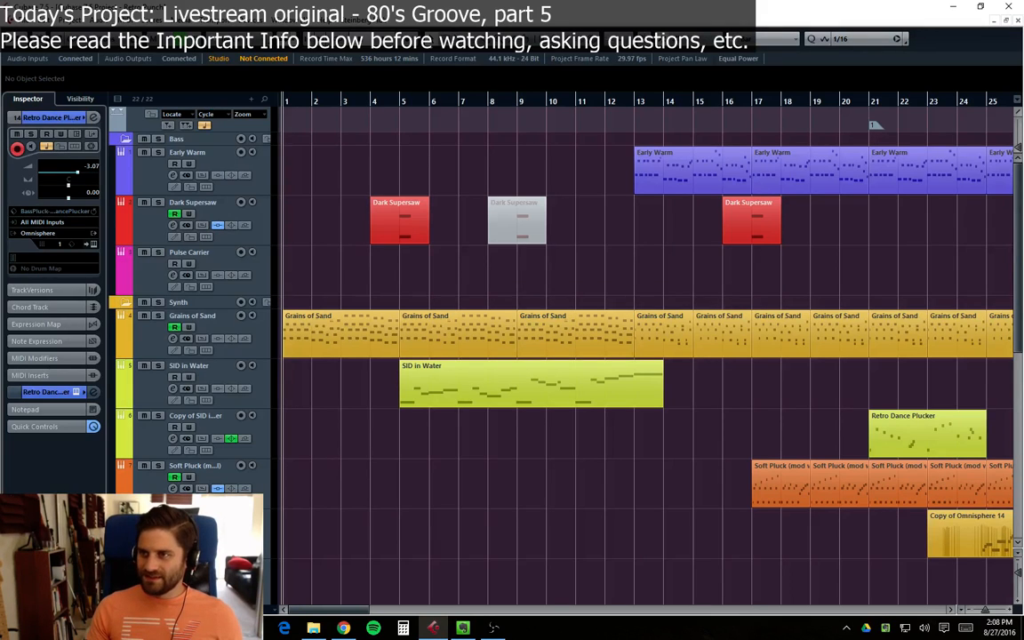
key(alt+Tab)
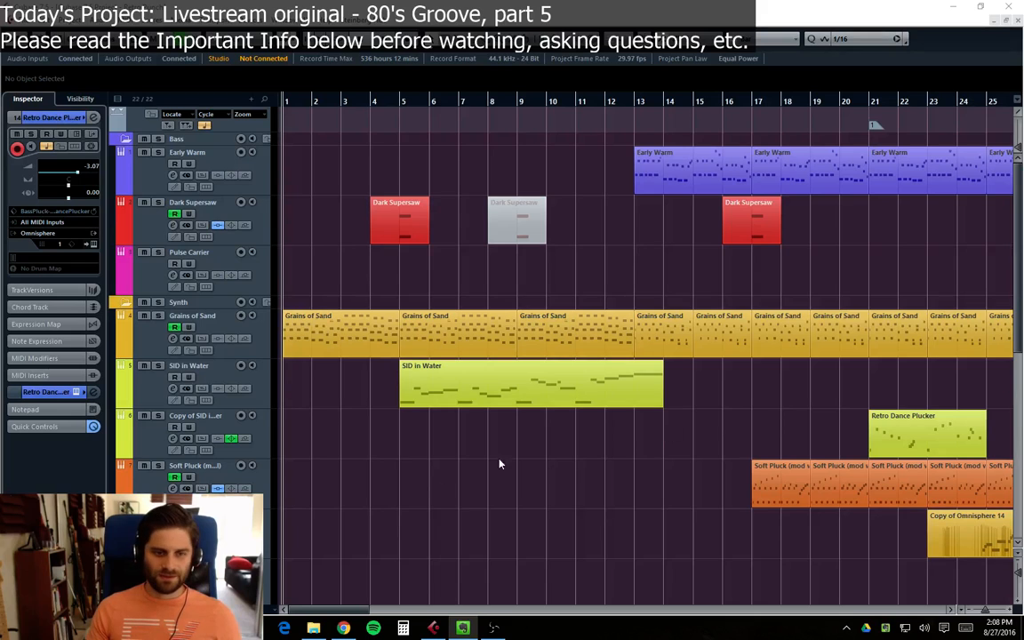
key(alt+Tab)
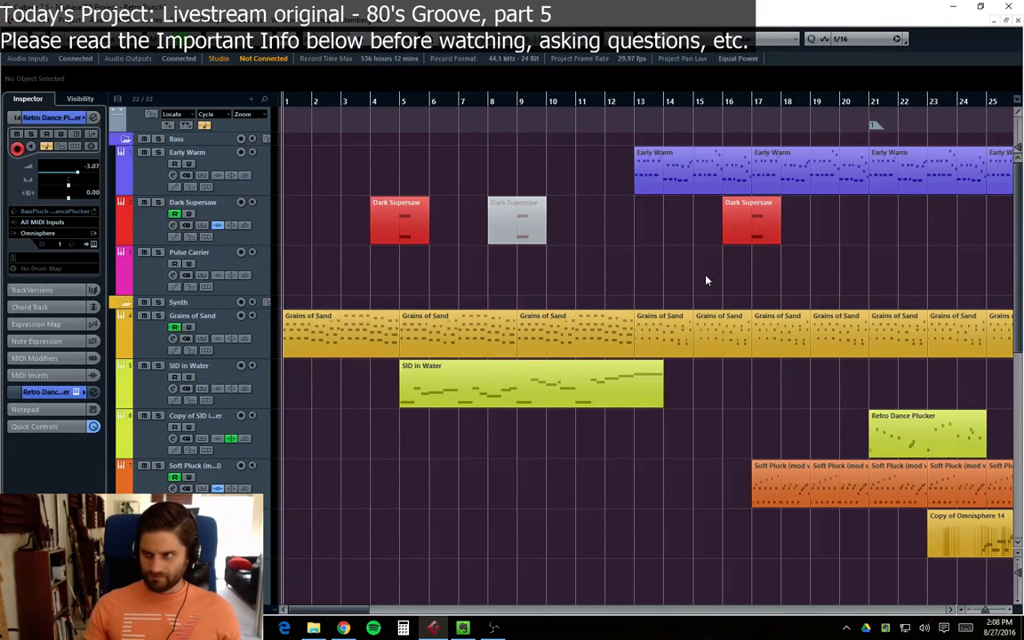
key(alt+Tab)
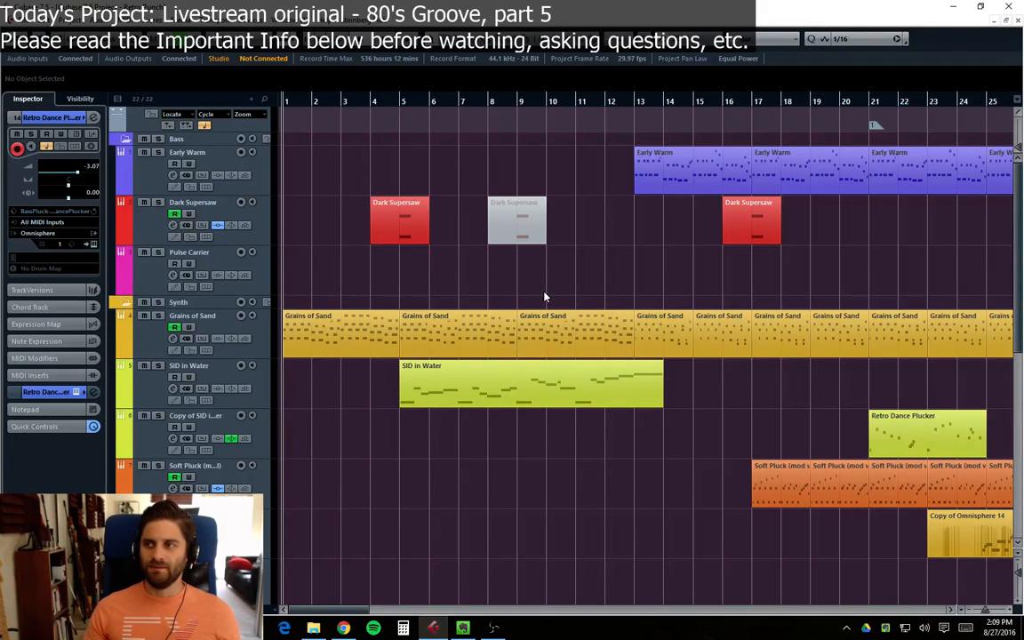
key(alt+Tab)
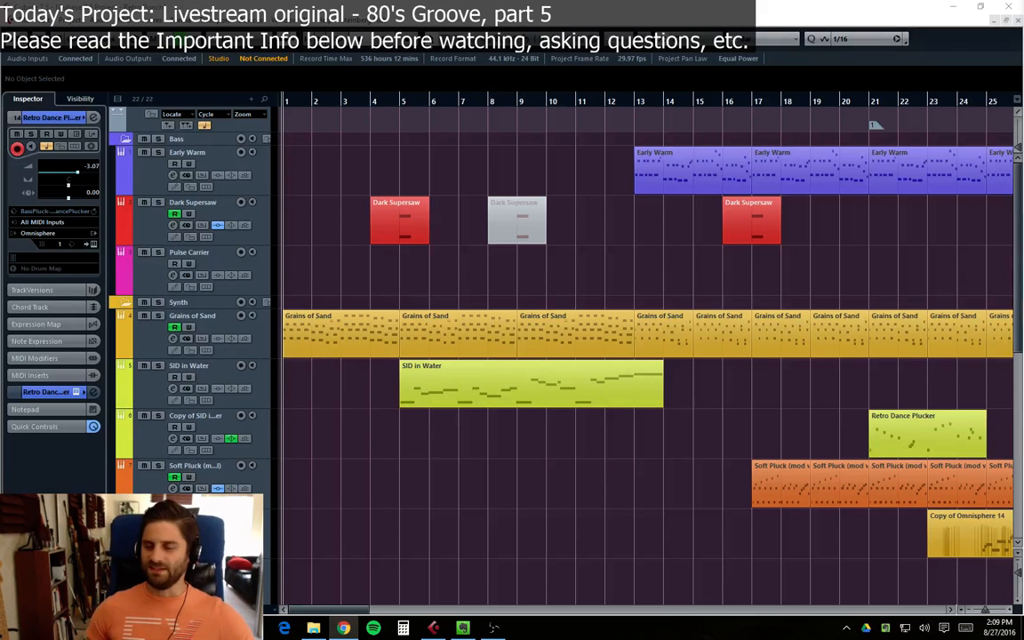
click(573, 283)
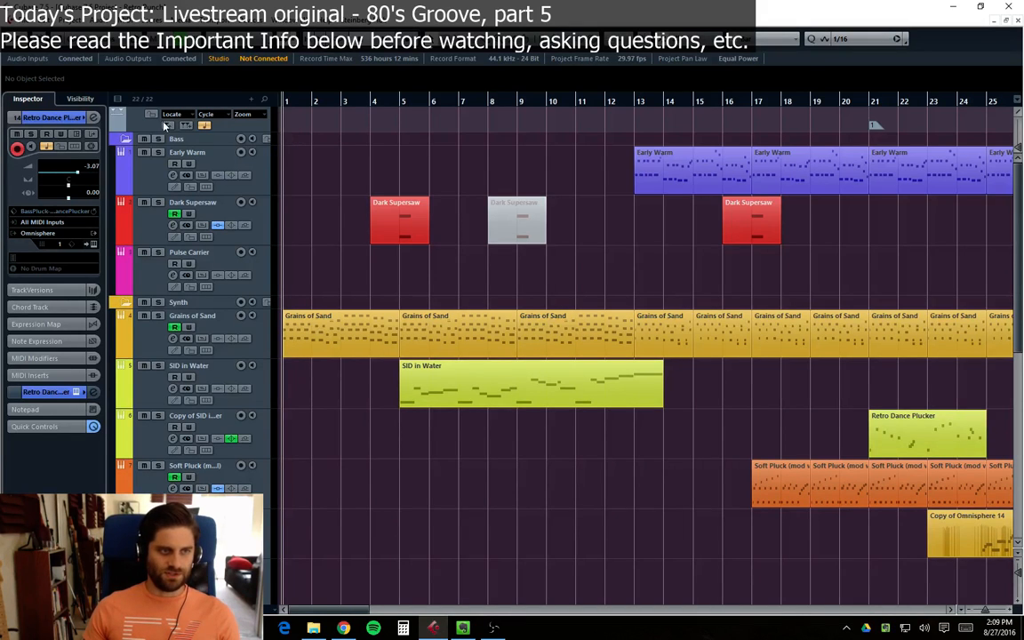
click(191, 139)
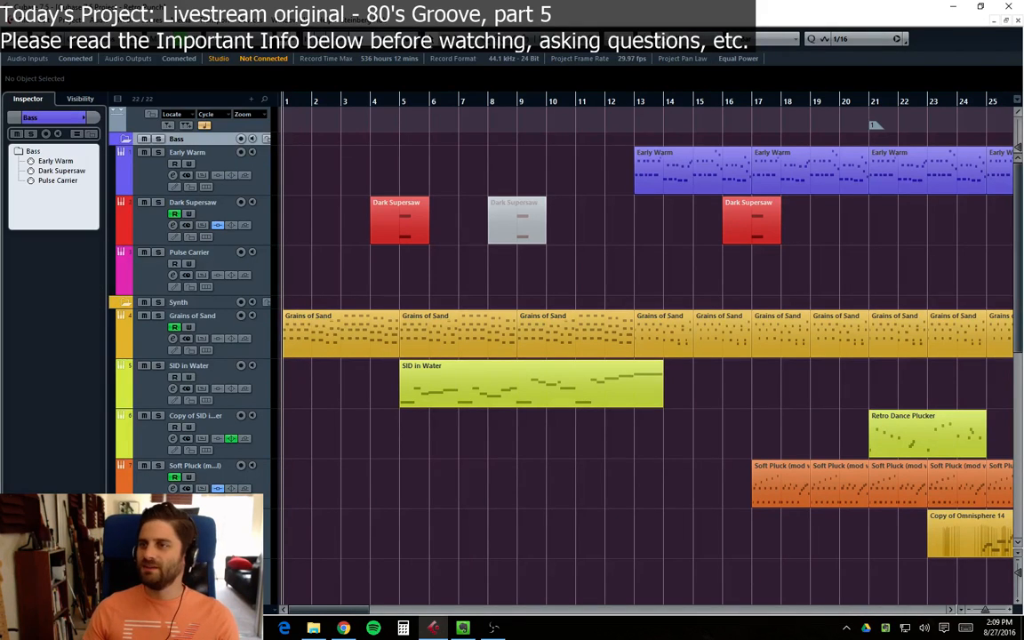
key(alt+Tab)
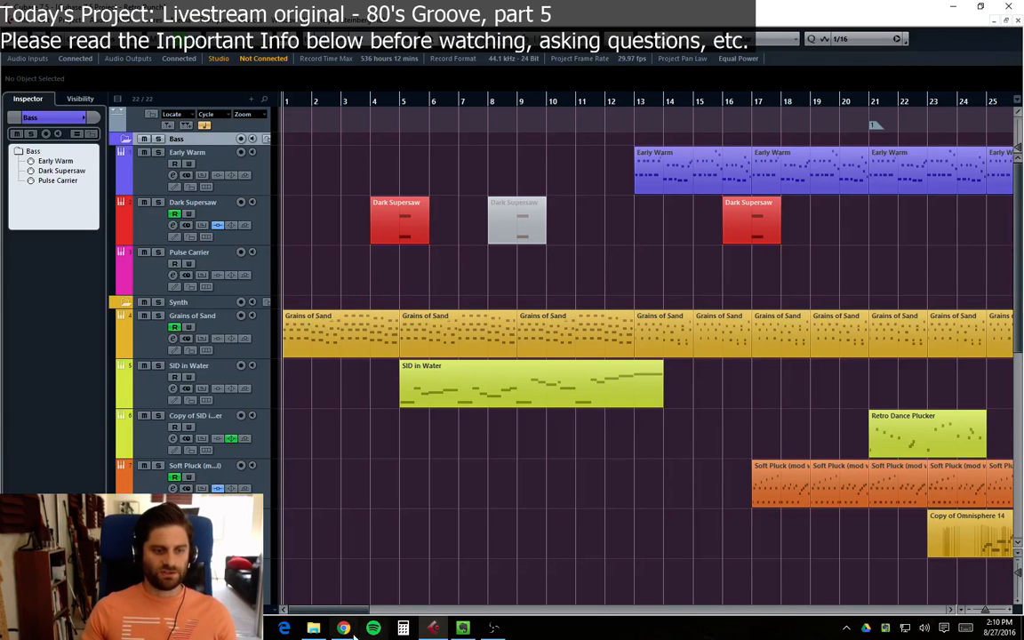
Step: In the mixer, set the Stereo Out's VoxengoRecorder MME device to Scarlett Main Out, start it and return to the project
key(F3)
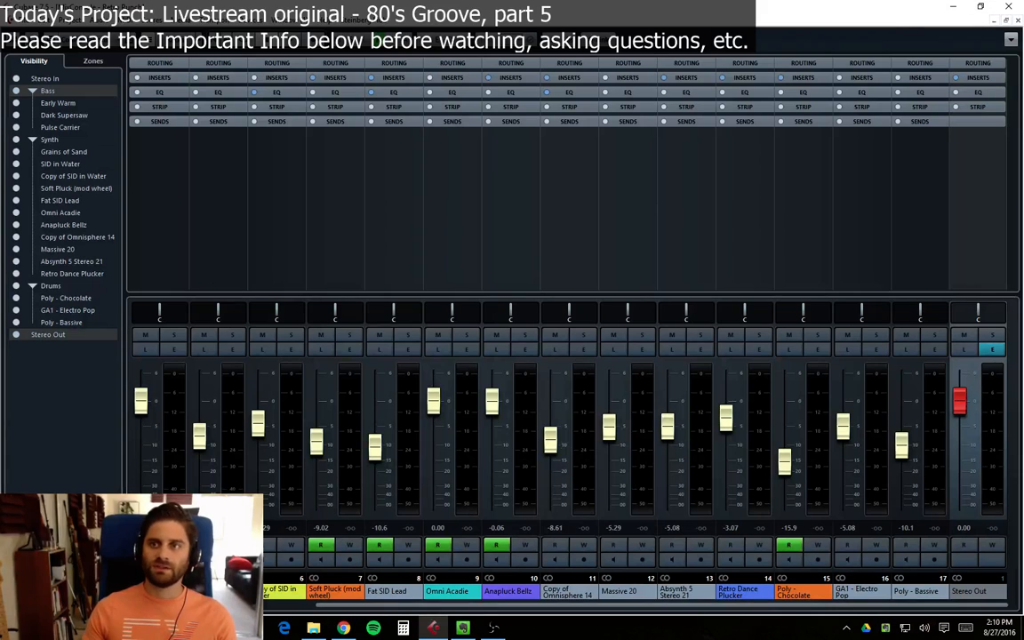
click(1020, 69)
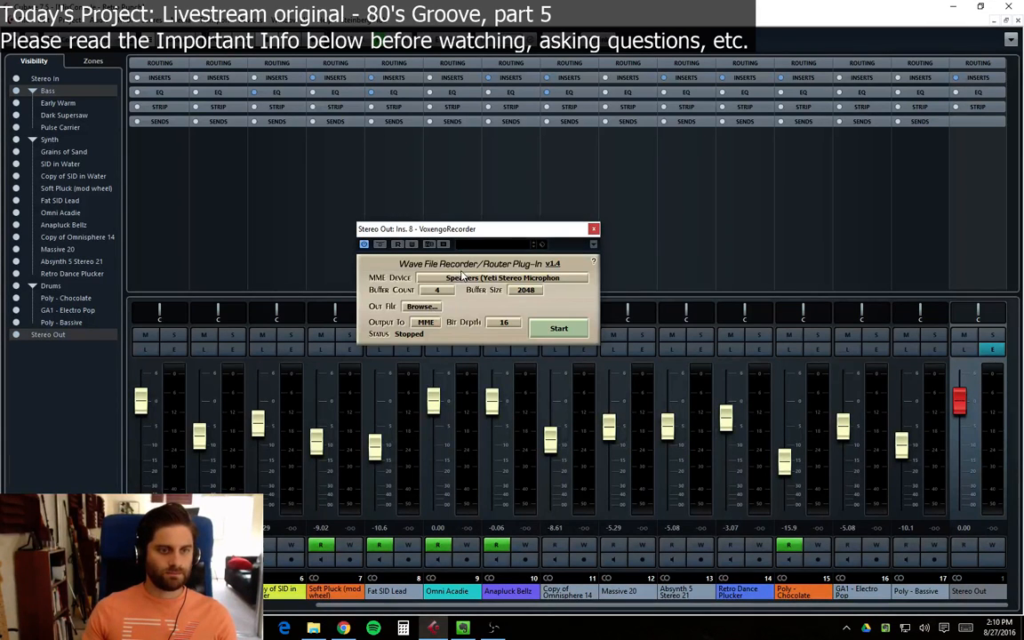
click(461, 276)
click(450, 307)
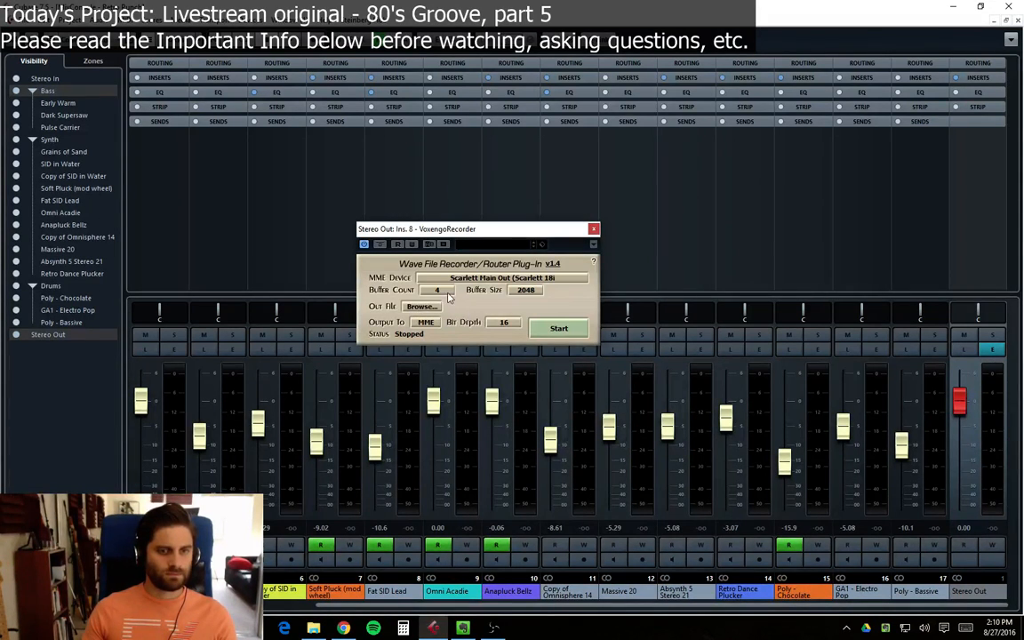
click(558, 328)
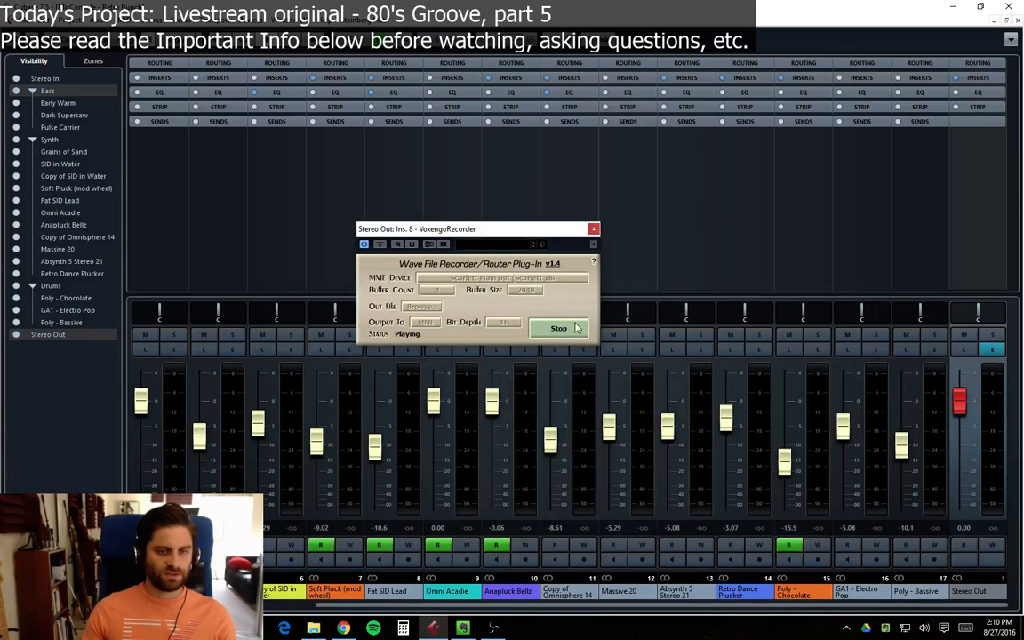
click(594, 229)
click(1017, 21)
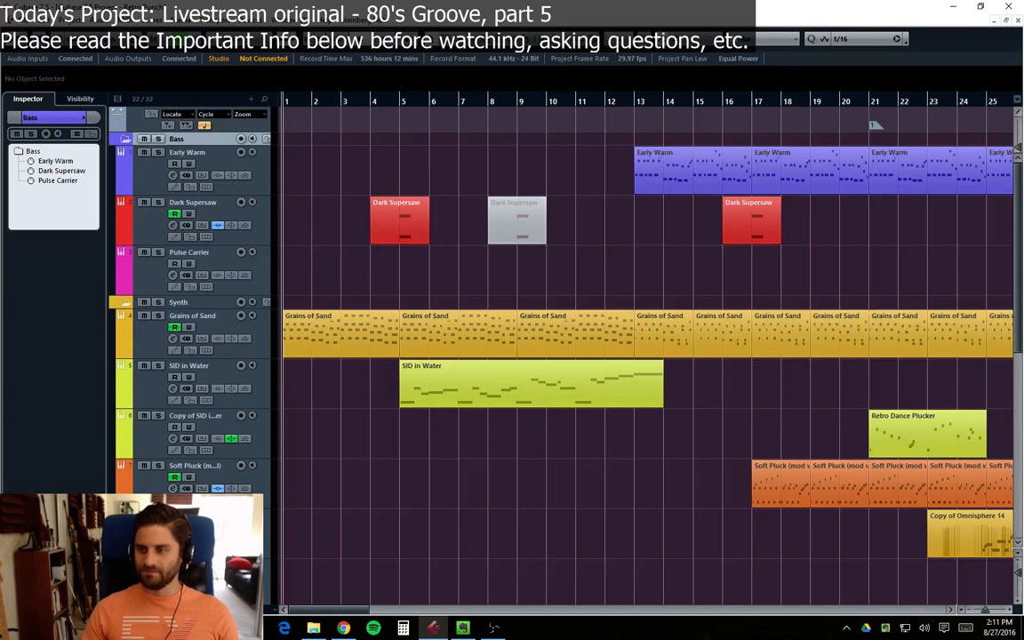
Step: Briefly play the opening of the project to test the audio output, keeping the project window maximized
key(alt+Tab)
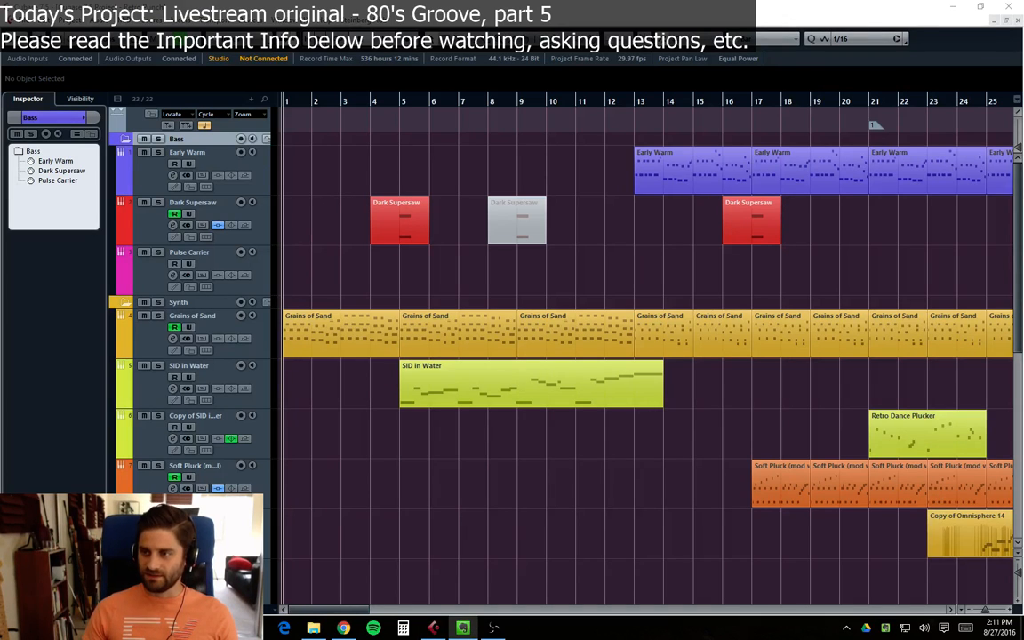
key(alt+Tab)
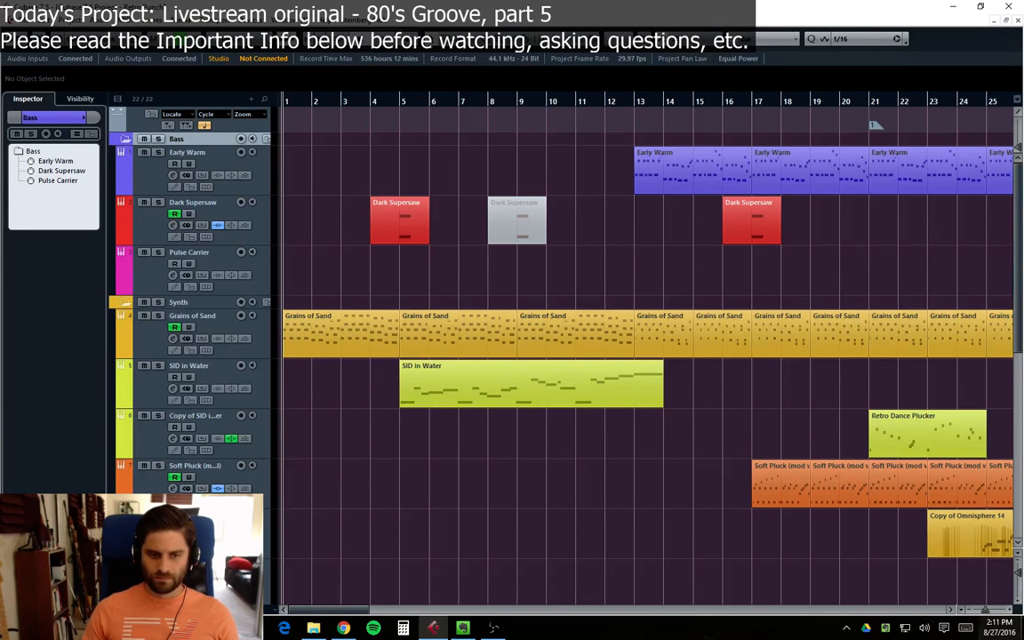
key(space)
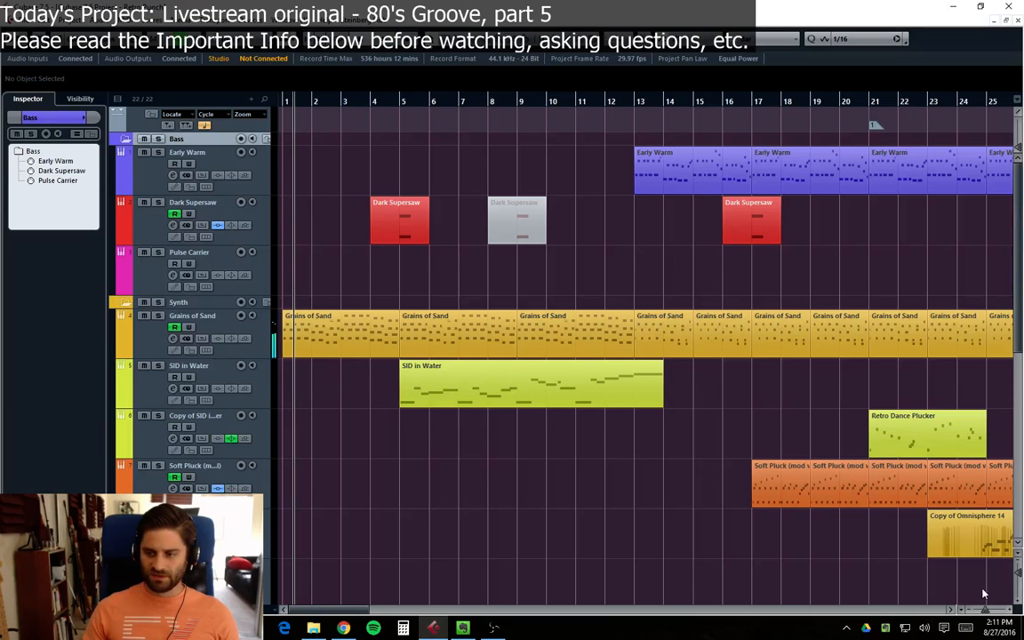
click(493, 628)
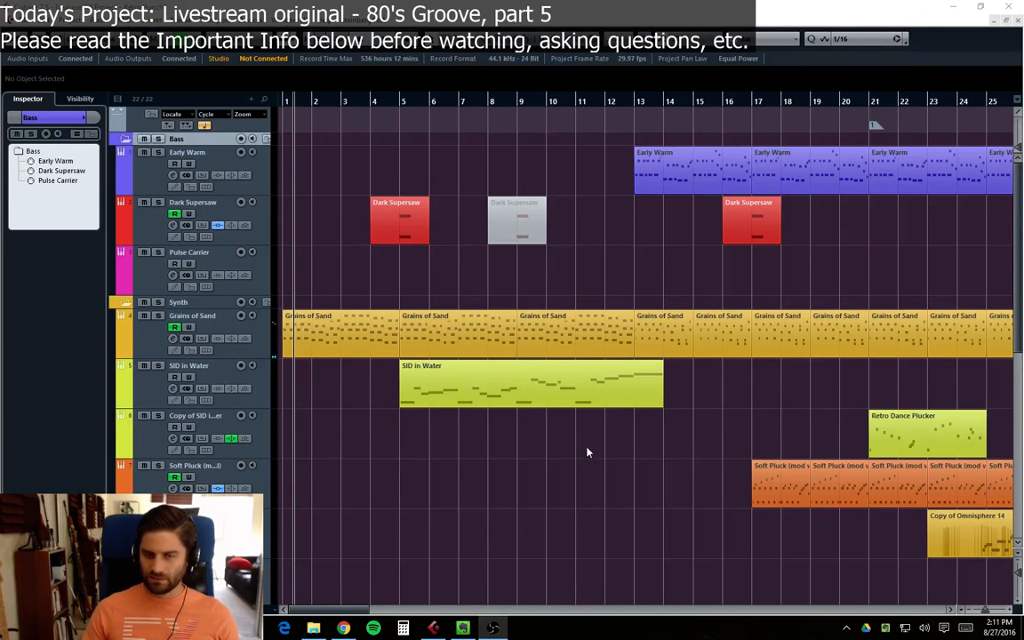
click(1007, 22)
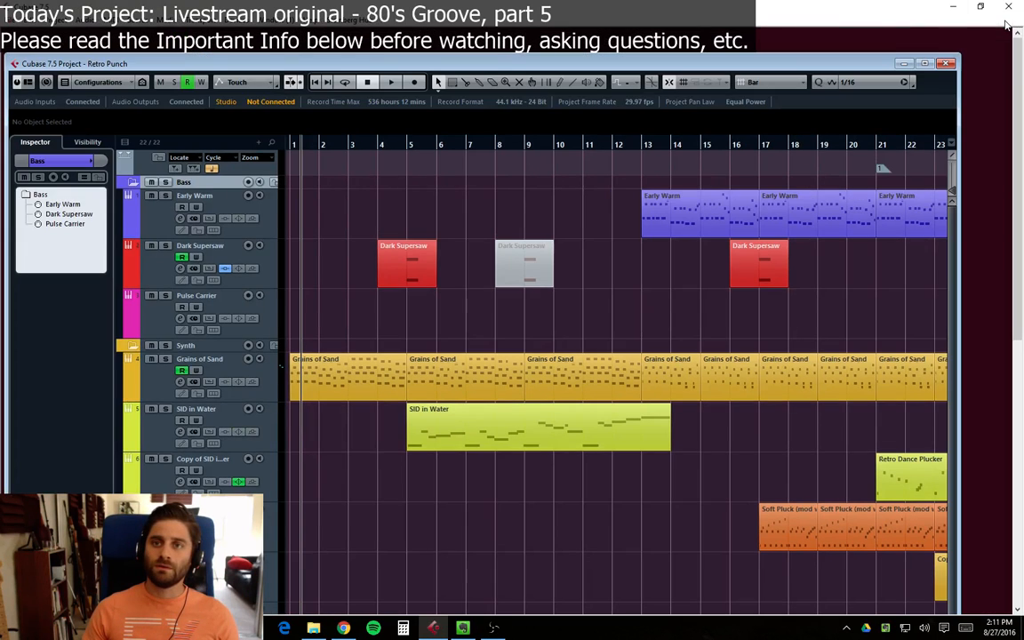
click(920, 68)
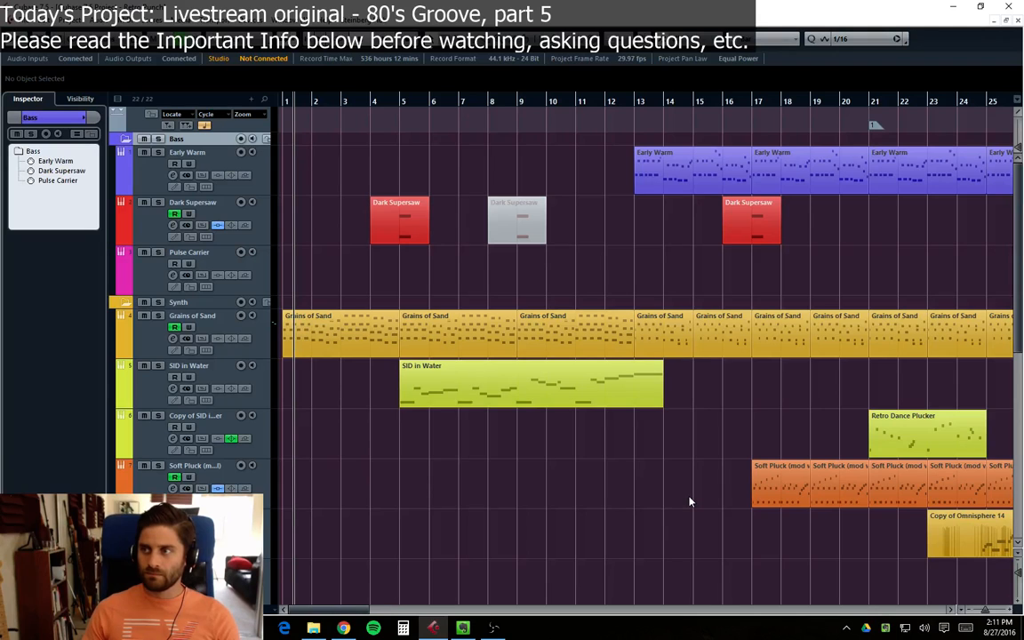
Step: Set the Stereo Out's VoxengoRecorder MME device to Realtek Digital Output, start it, and close the plug-in and mixer
key(F3)
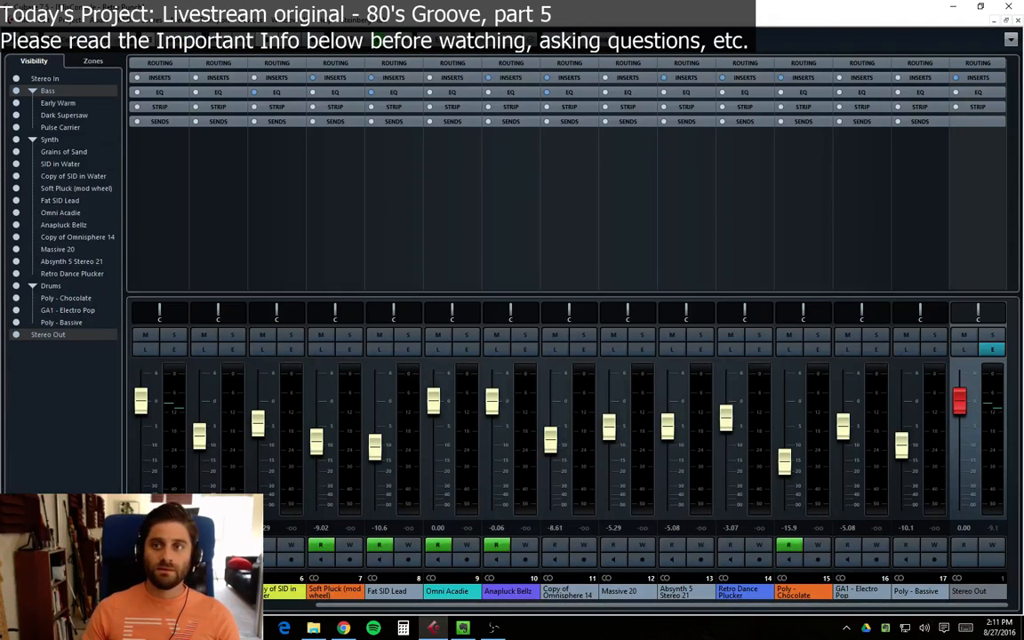
click(560, 329)
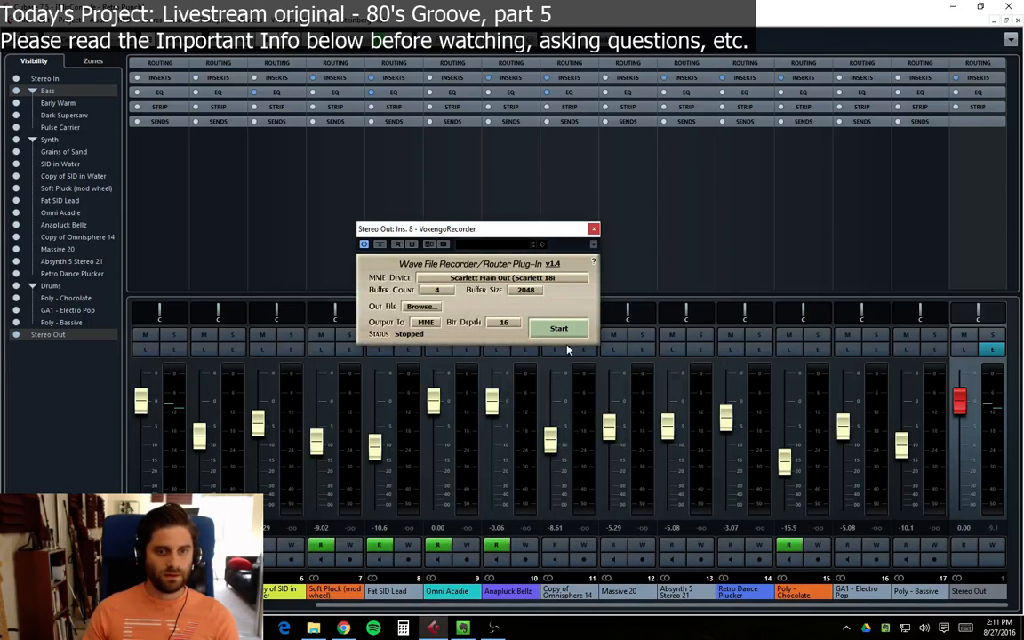
click(502, 278)
click(457, 297)
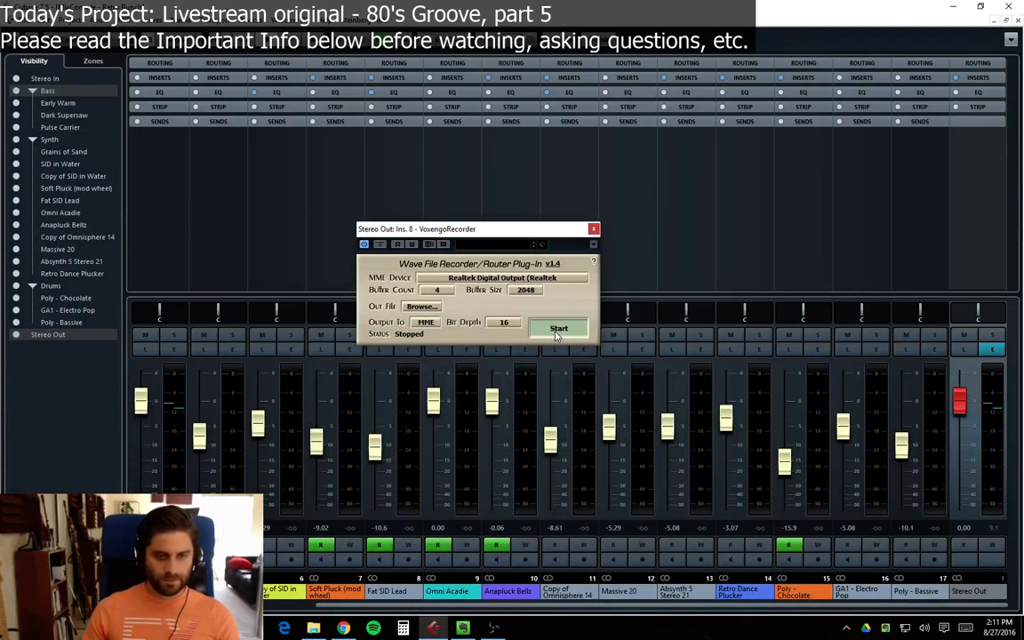
click(558, 328)
click(593, 229)
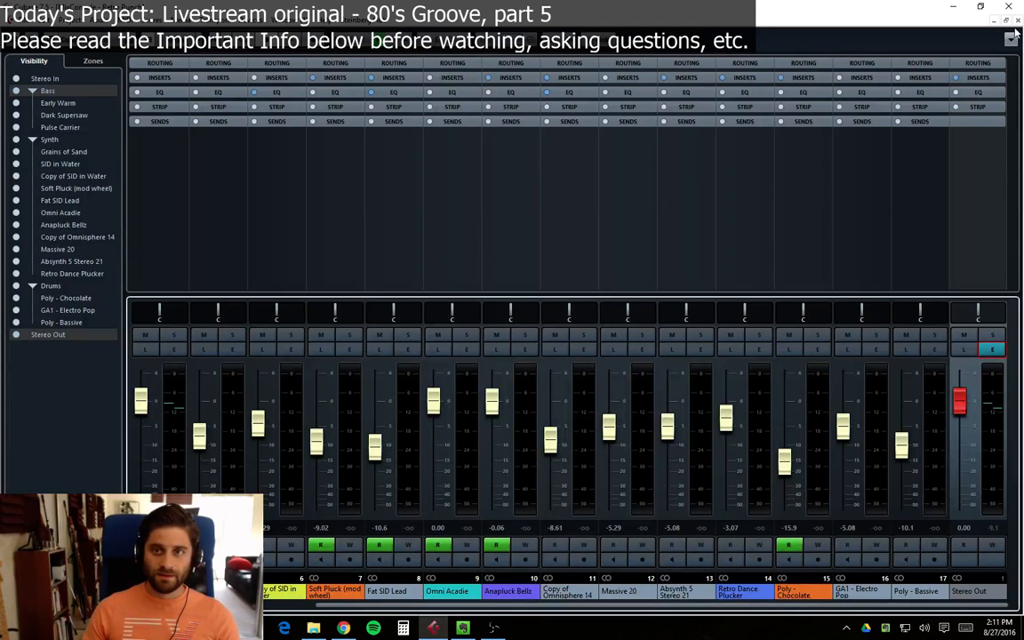
key(F3)
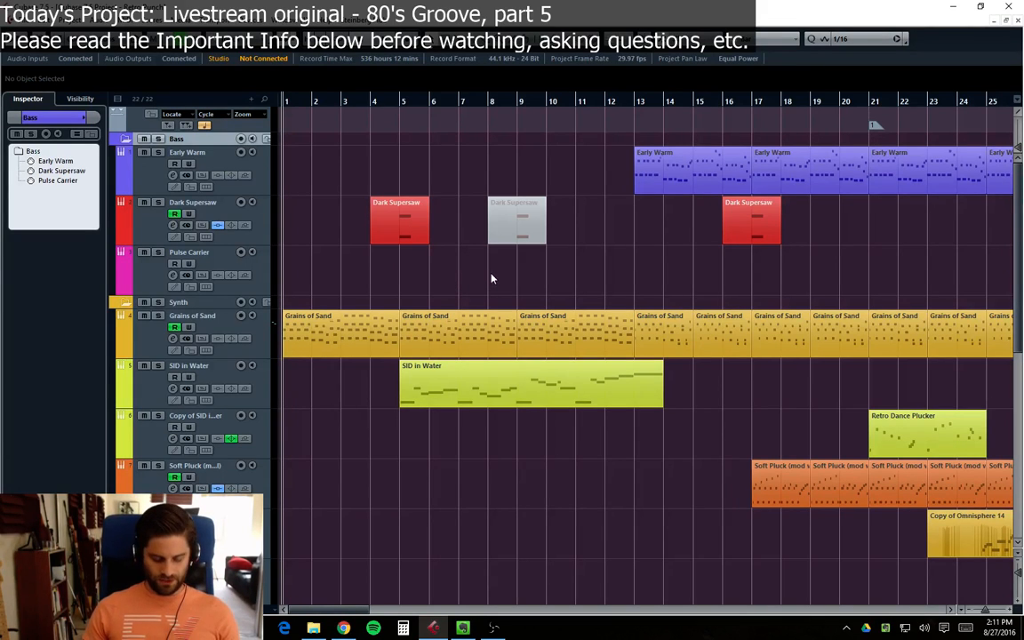
Step: Play back the Retro Punch arrangement from its opening bars to review it
key(space)
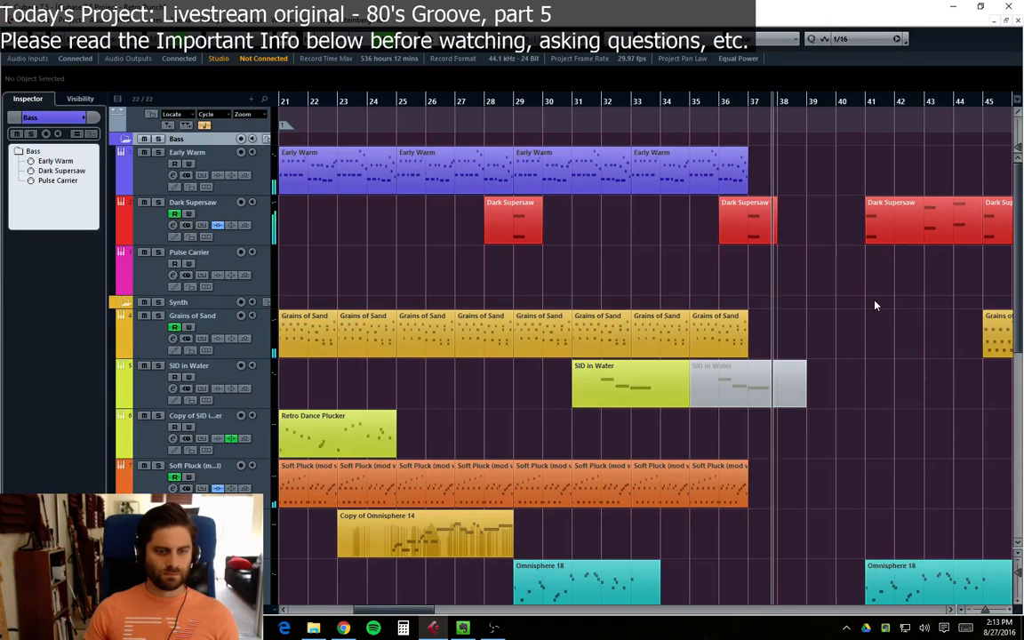
Step: Follow the playback from about bar 38 to bar 67, examining the bass, synth and drum tracks as they play
scroll(868, 302, down, 6)
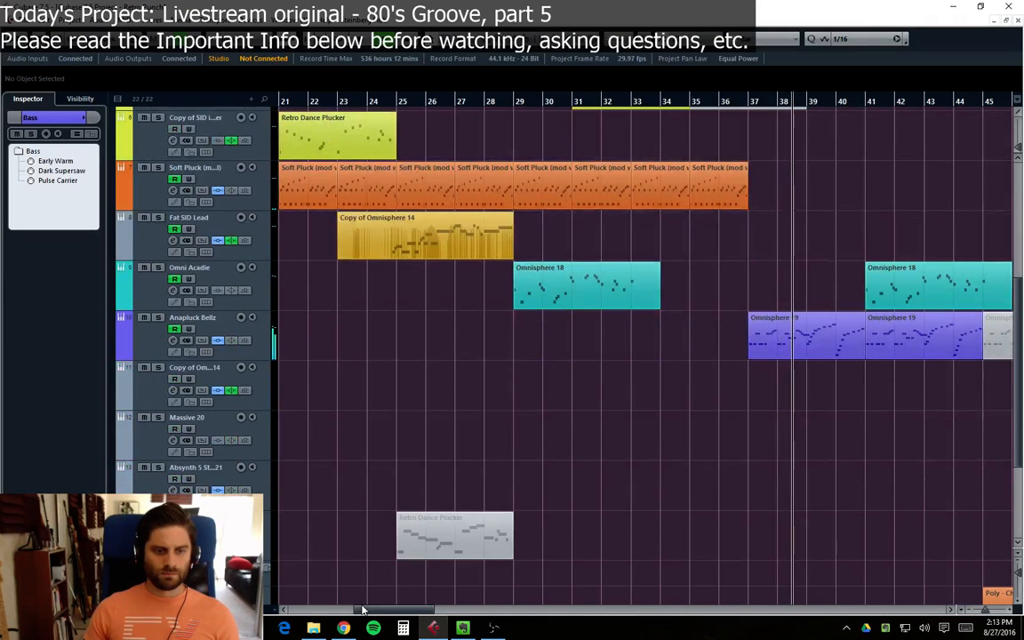
drag(357, 610, 421, 612)
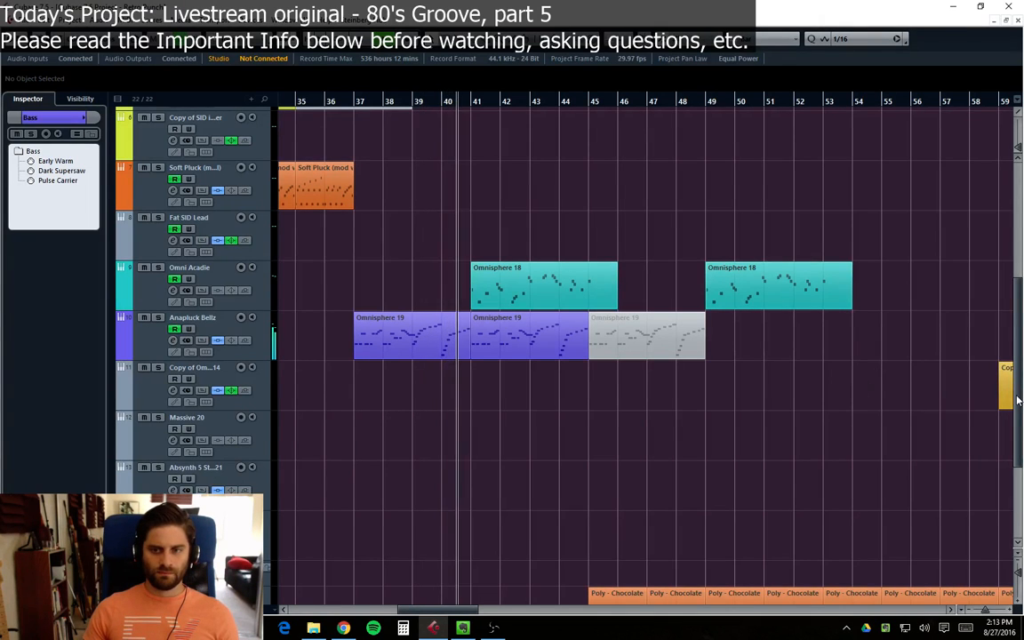
scroll(910, 399, up, 3)
scroll(940, 391, up, 1)
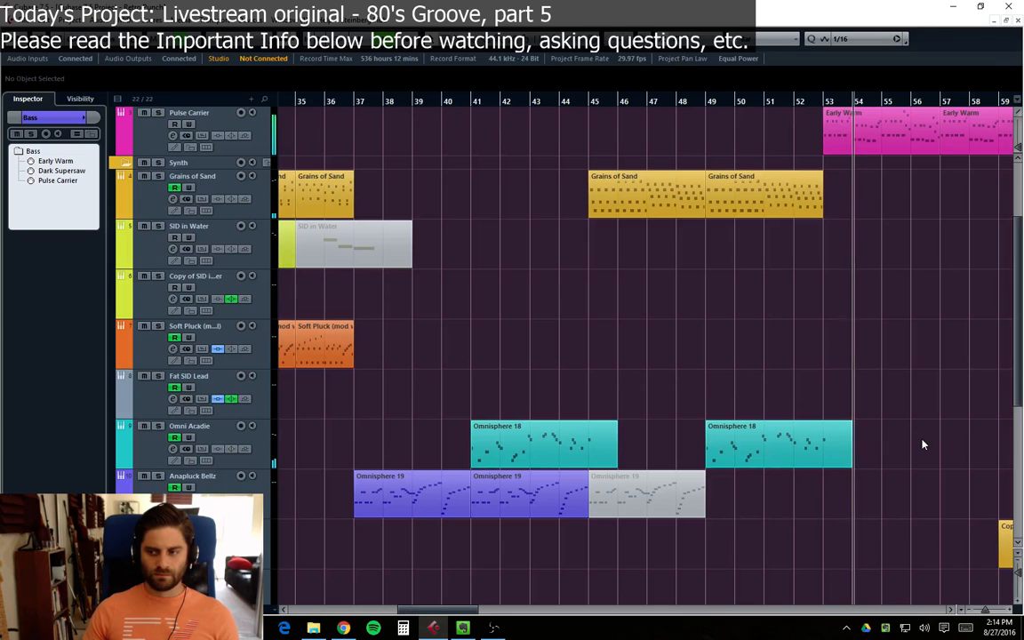
drag(418, 612, 477, 611)
scroll(548, 400, up, 3)
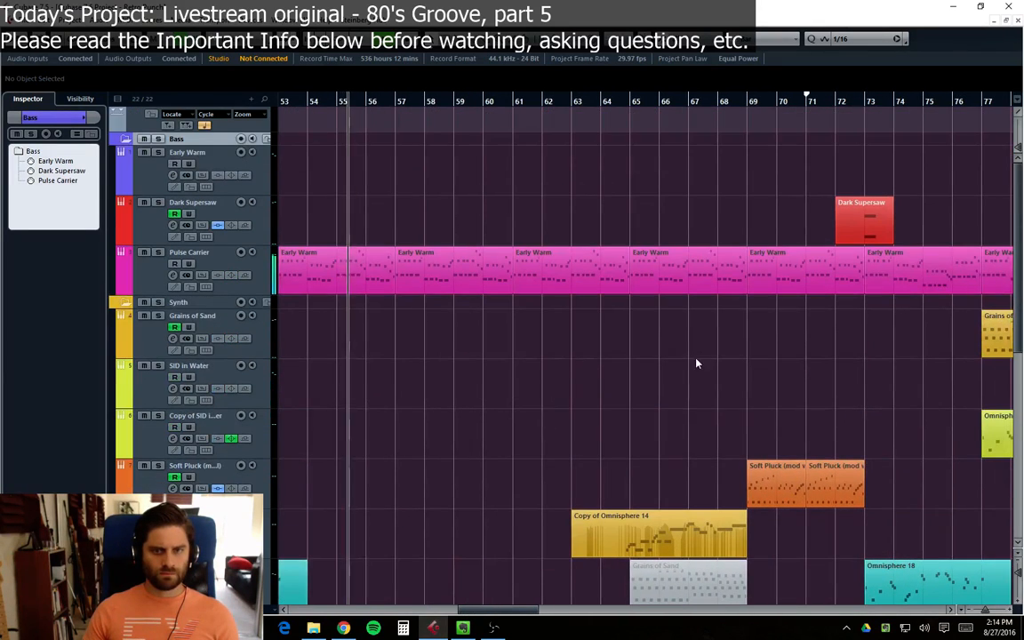
scroll(697, 363, down, 7)
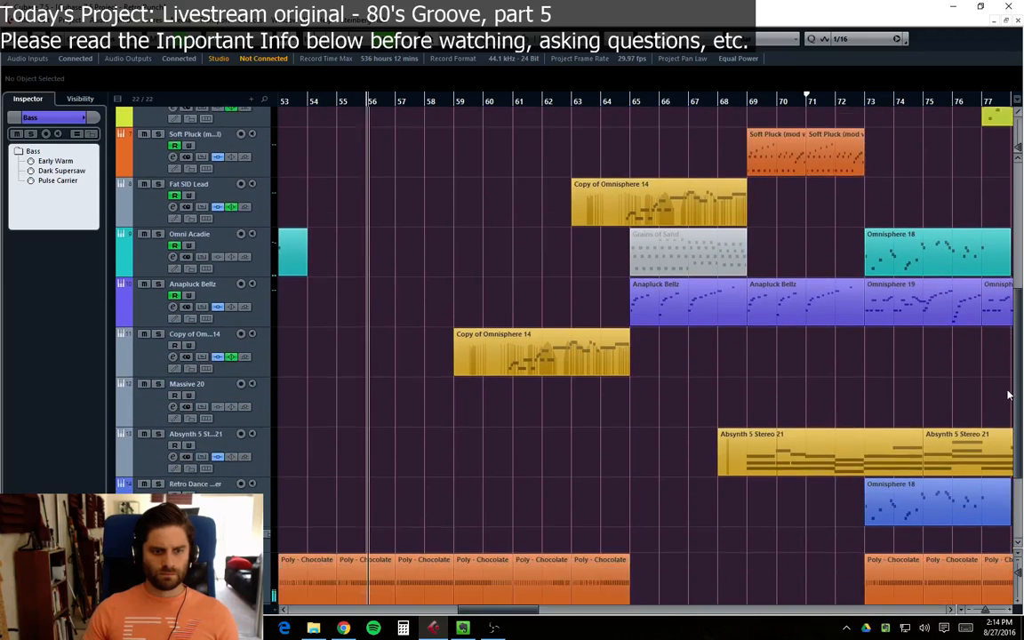
scroll(1008, 395, down, 3)
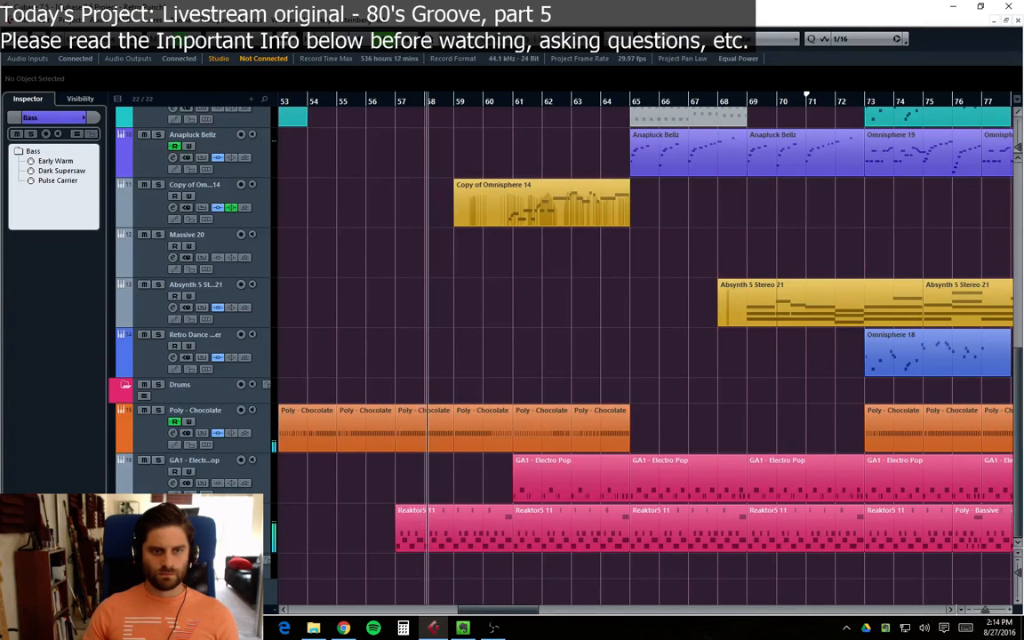
scroll(1016, 355, up, 5)
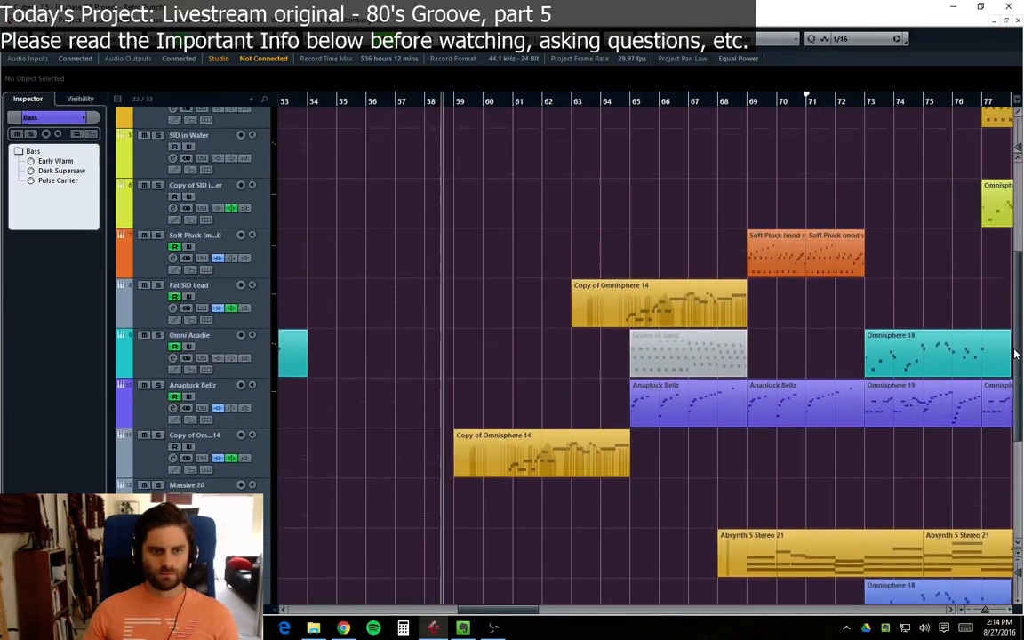
drag(1016, 354, 1020, 440)
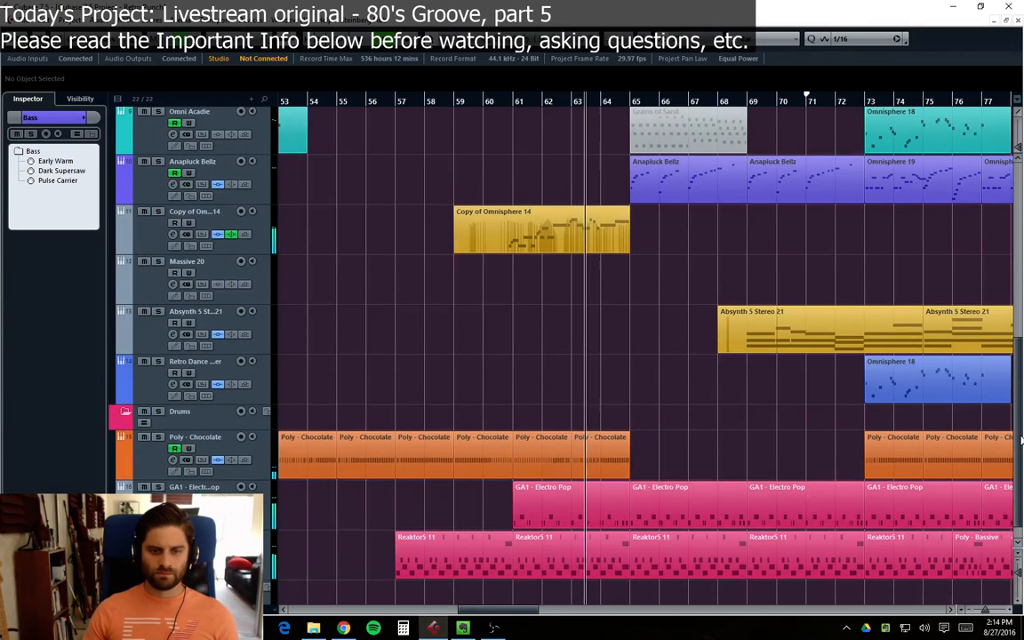
drag(1020, 440, 1020, 334)
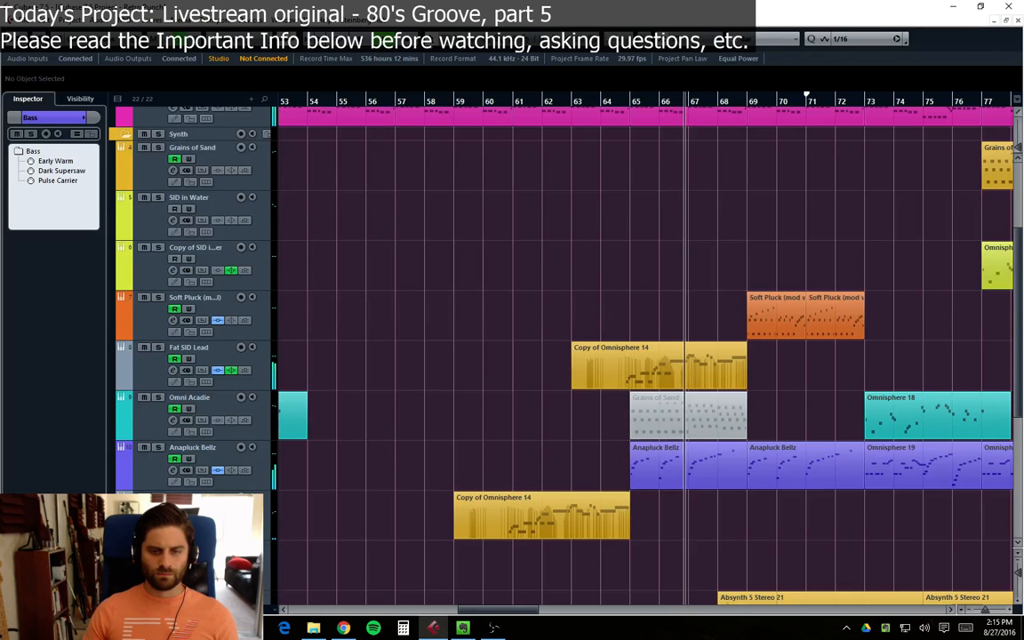
drag(1019, 334, 1019, 328)
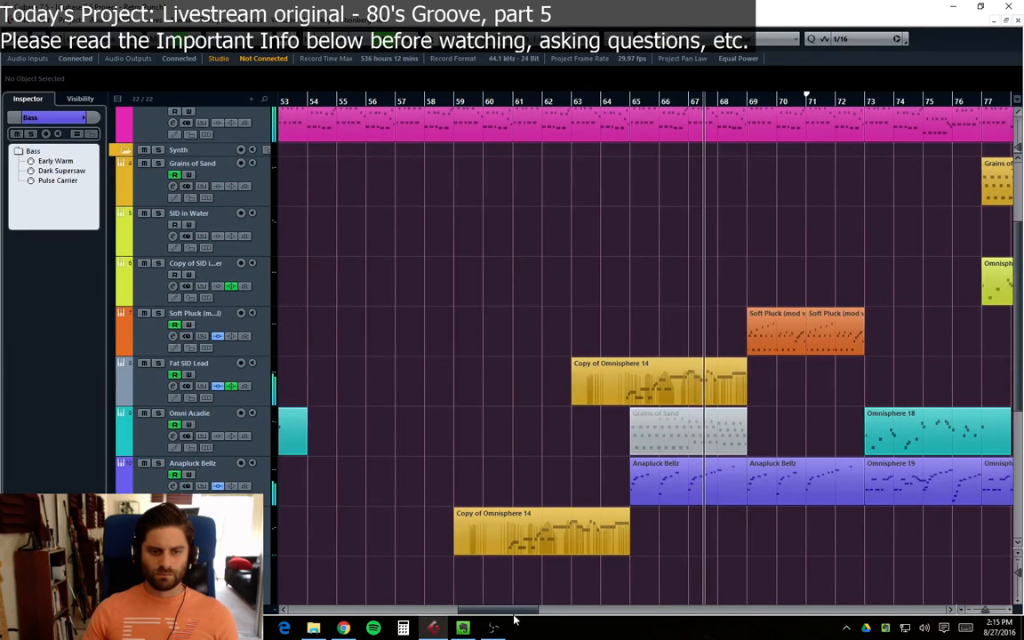
Step: Review the closing section from about bar 68 past bar 81, examining the synth and drum parts through the arrangement's end
drag(504, 609, 531, 609)
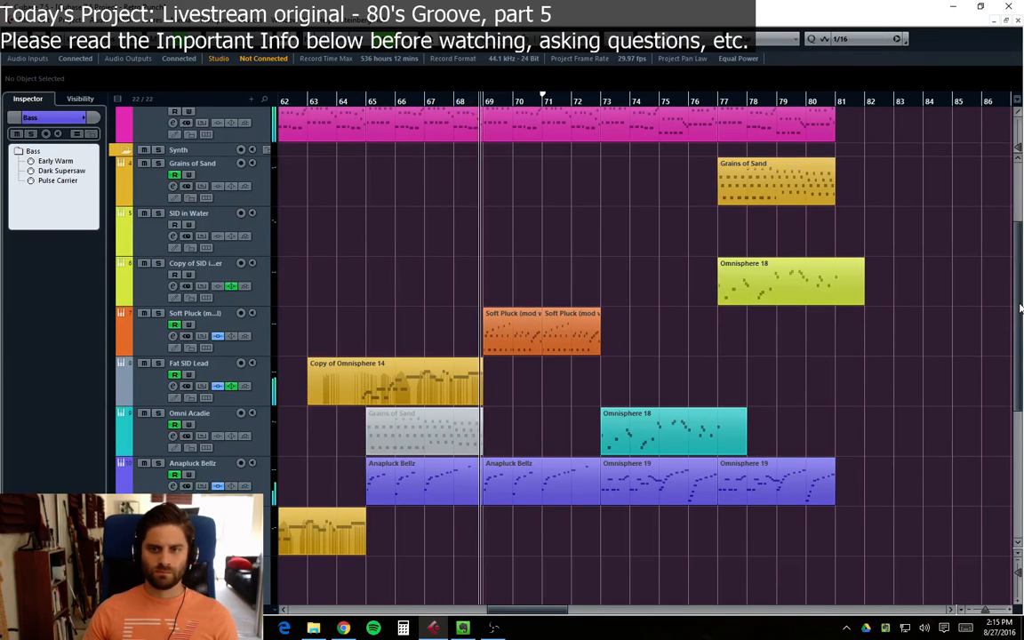
drag(1019, 322, 1021, 362)
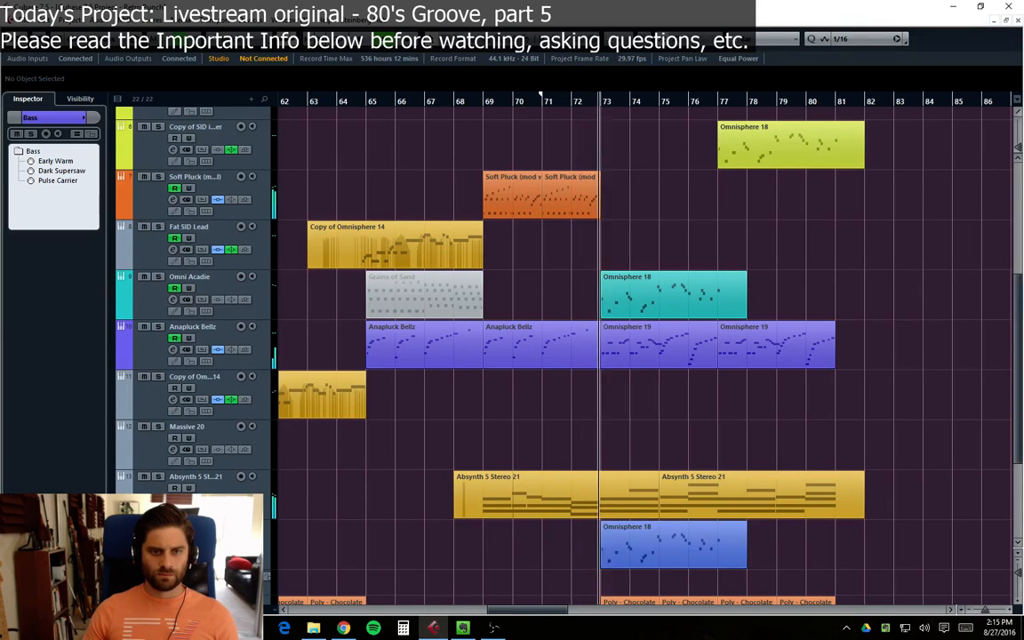
drag(1017, 360, 1020, 426)
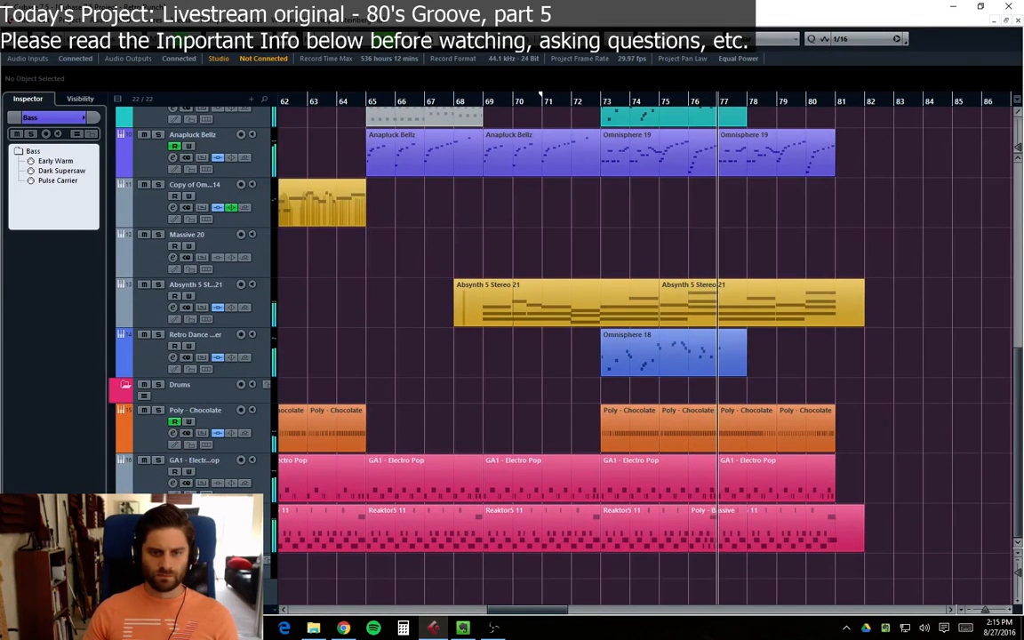
scroll(644, 338, up, 3)
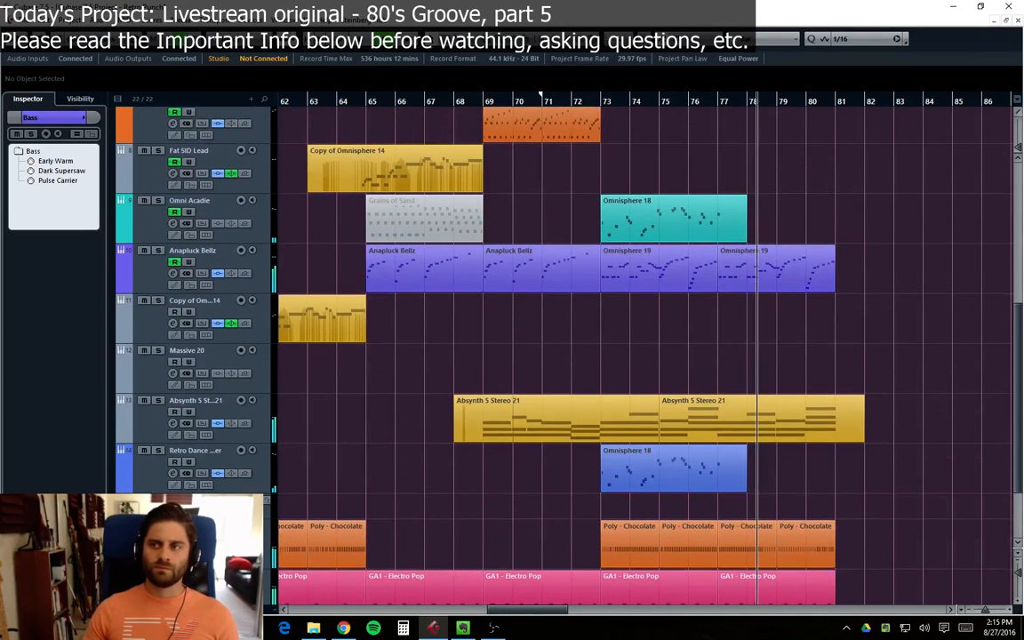
scroll(644, 337, up, 3)
scroll(644, 338, up, 3)
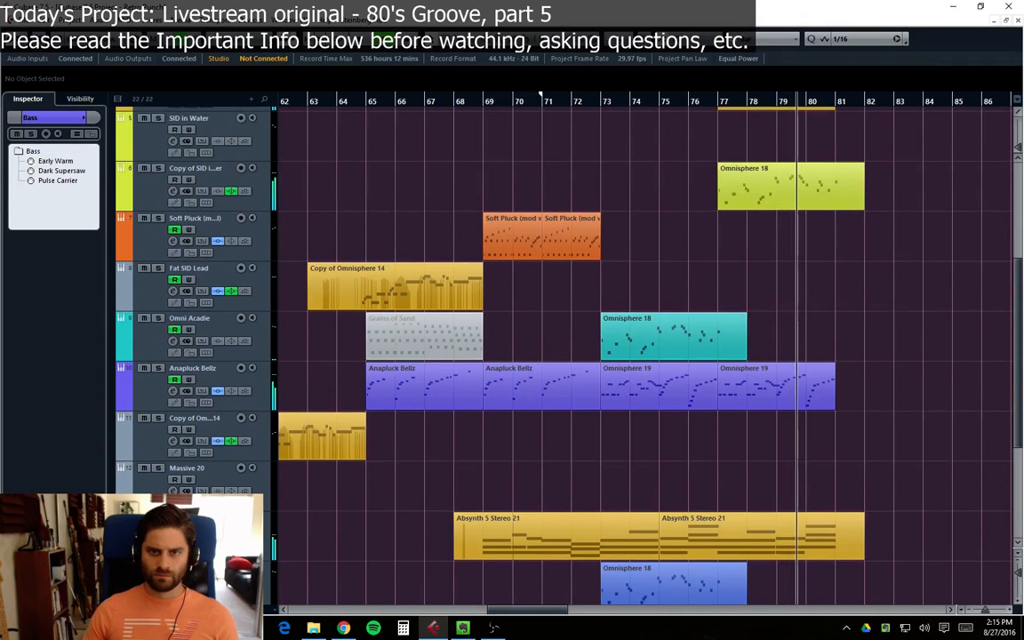
scroll(644, 338, up, 2)
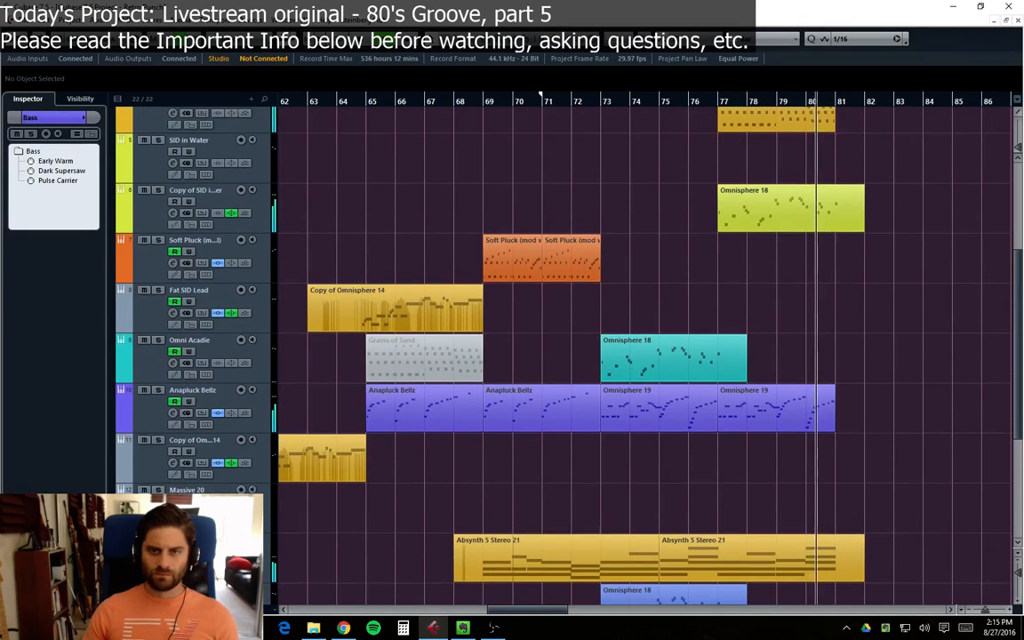
scroll(644, 338, down, 2)
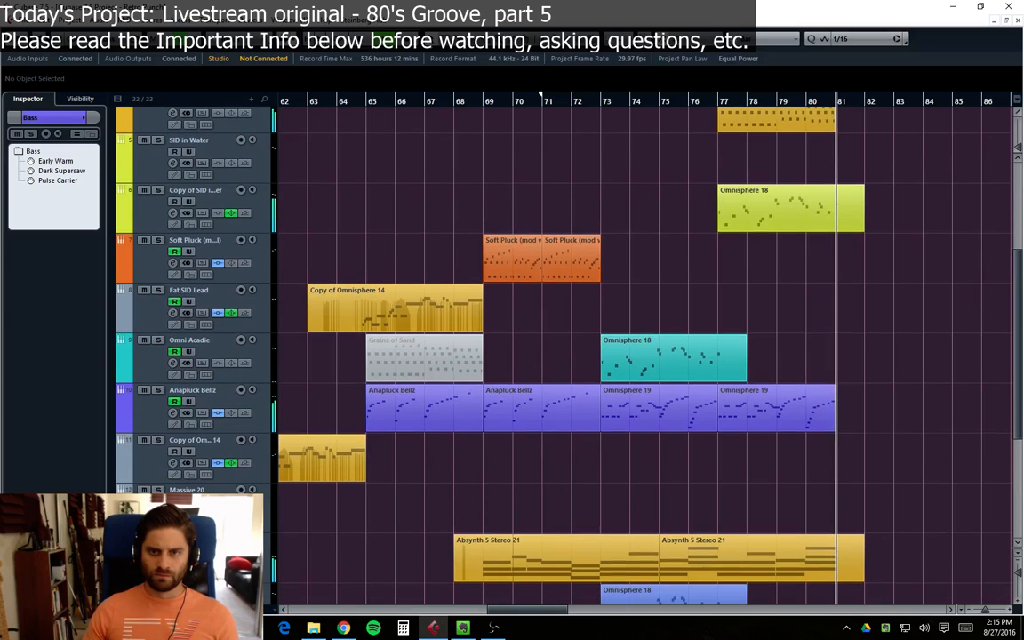
scroll(644, 338, down, 3)
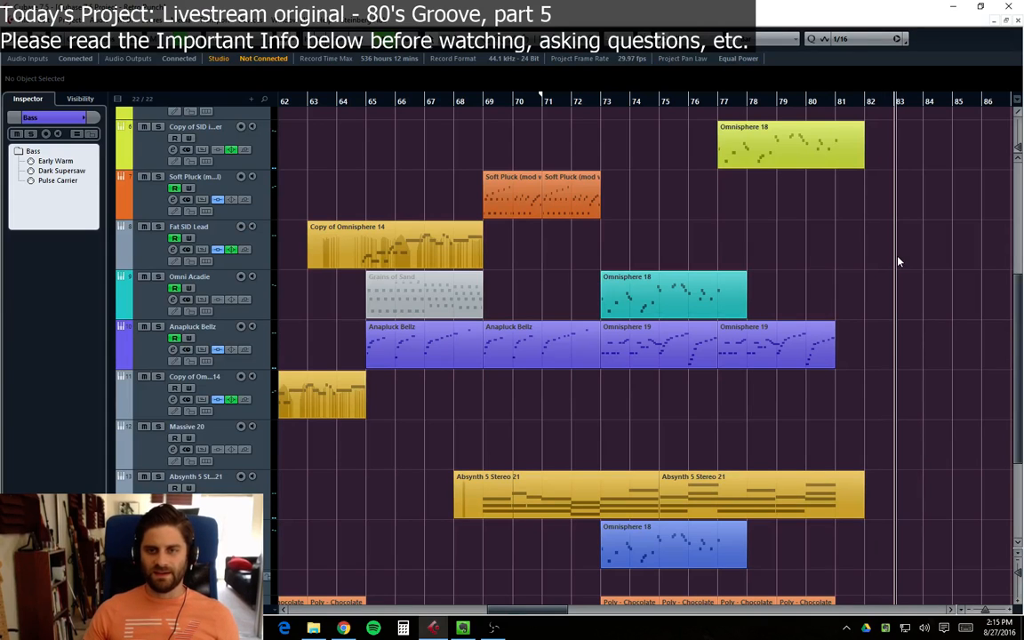
Step: Move the project cursor to the start of bar 73
click(807, 102)
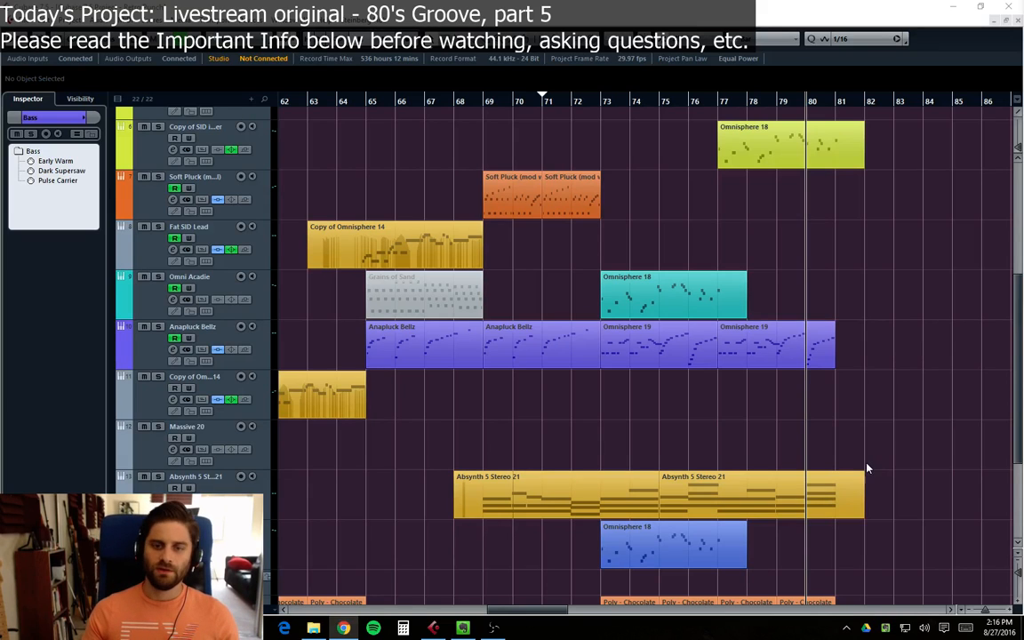
click(603, 105)
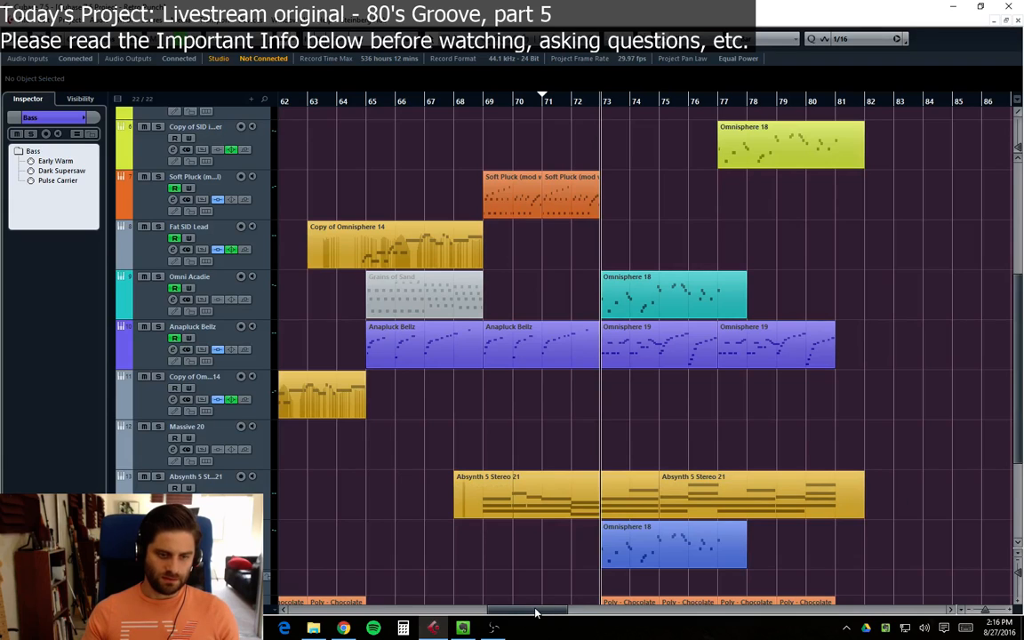
drag(536, 612, 514, 611)
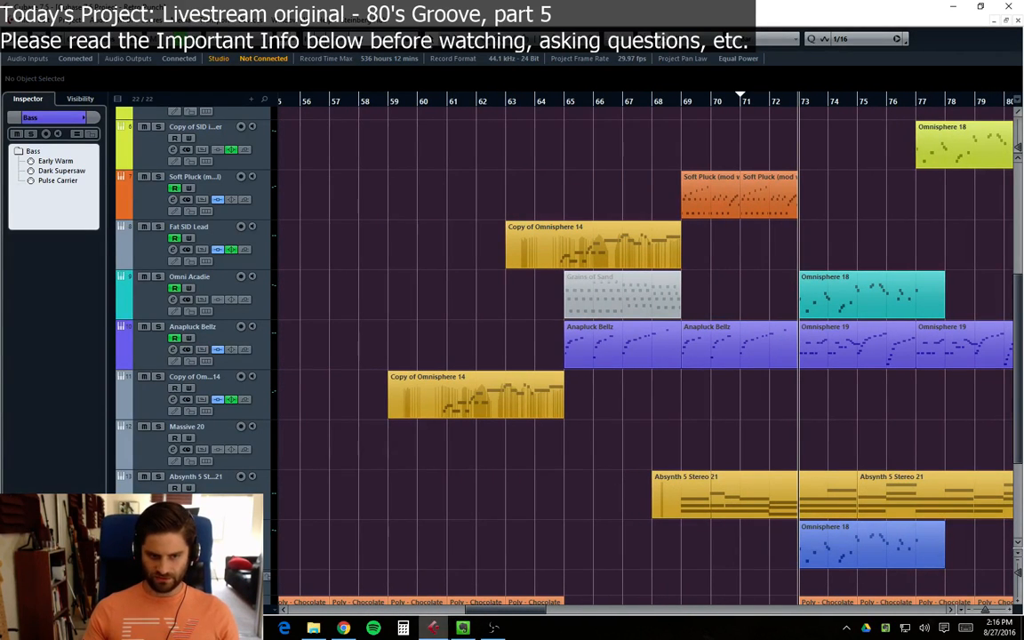
key(alt+Tab)
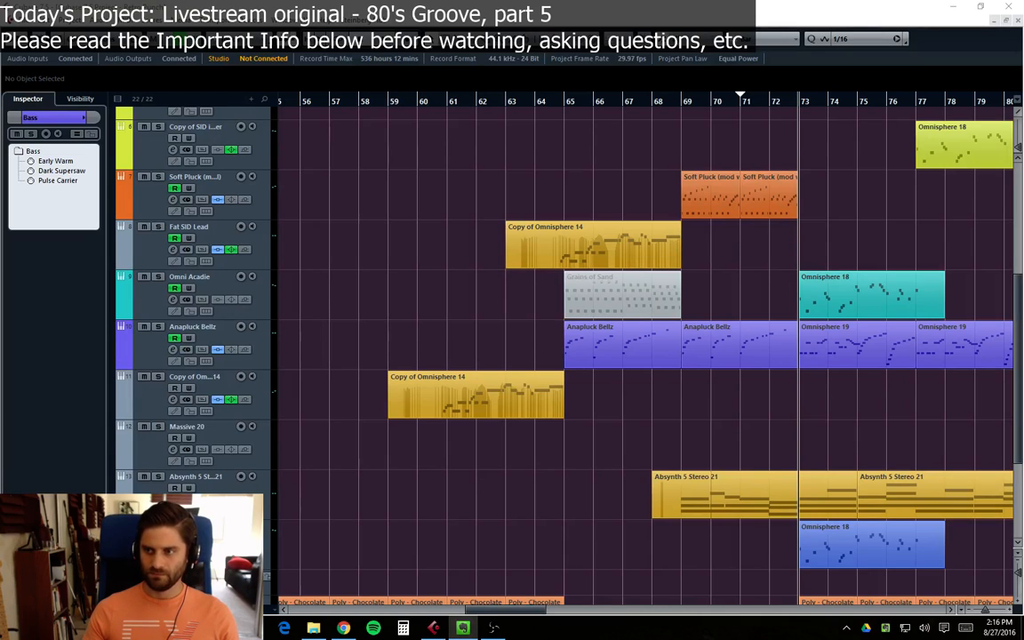
click(646, 461)
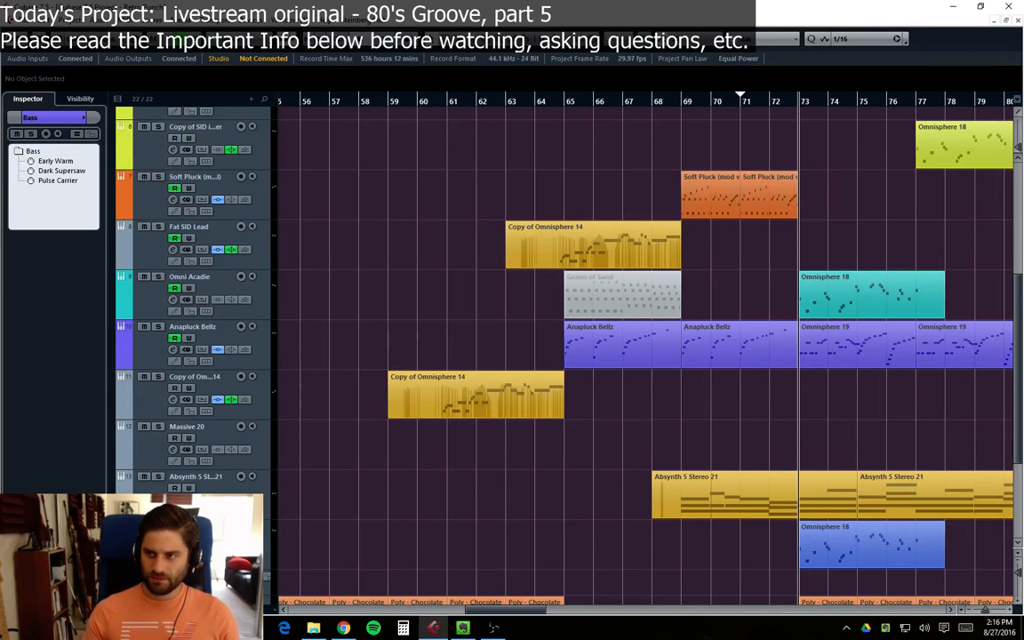
key(alt+Tab)
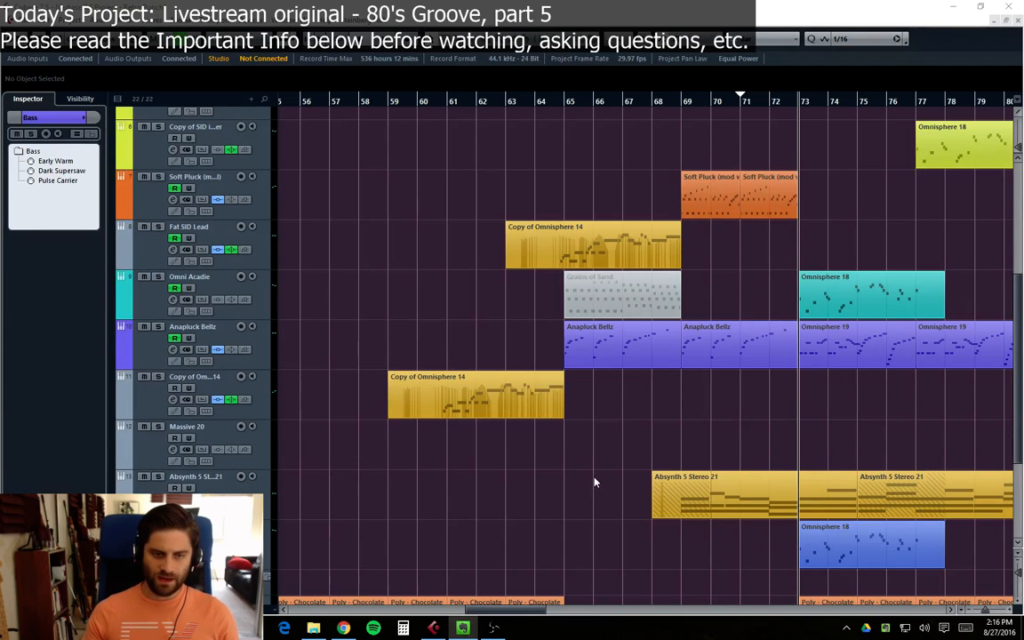
key(alt+Tab)
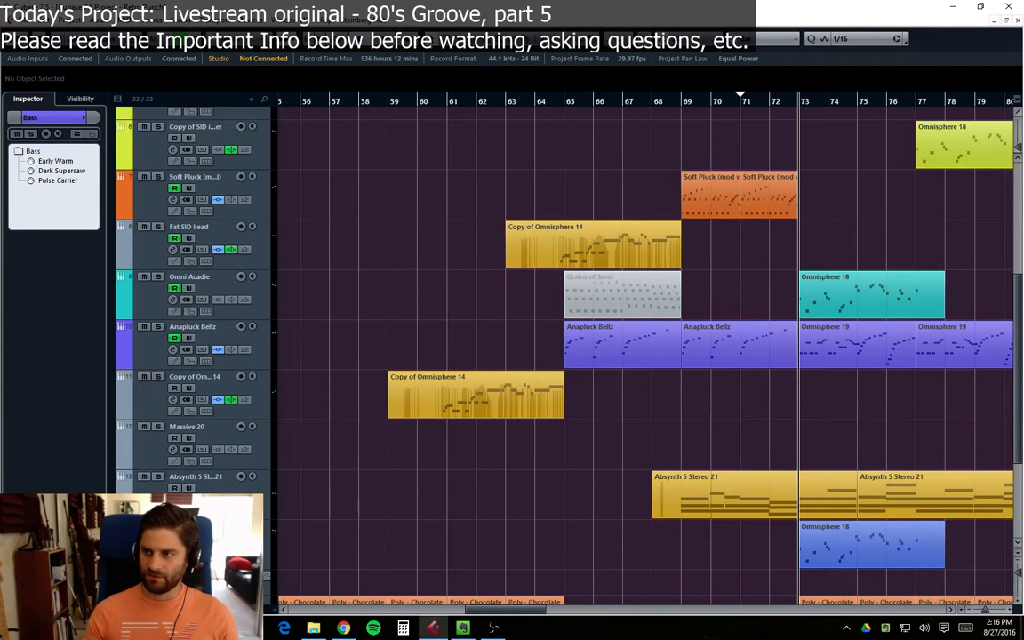
Step: Remove the empty Unused folder track below the drum tracks
scroll(355, 524, down, 4)
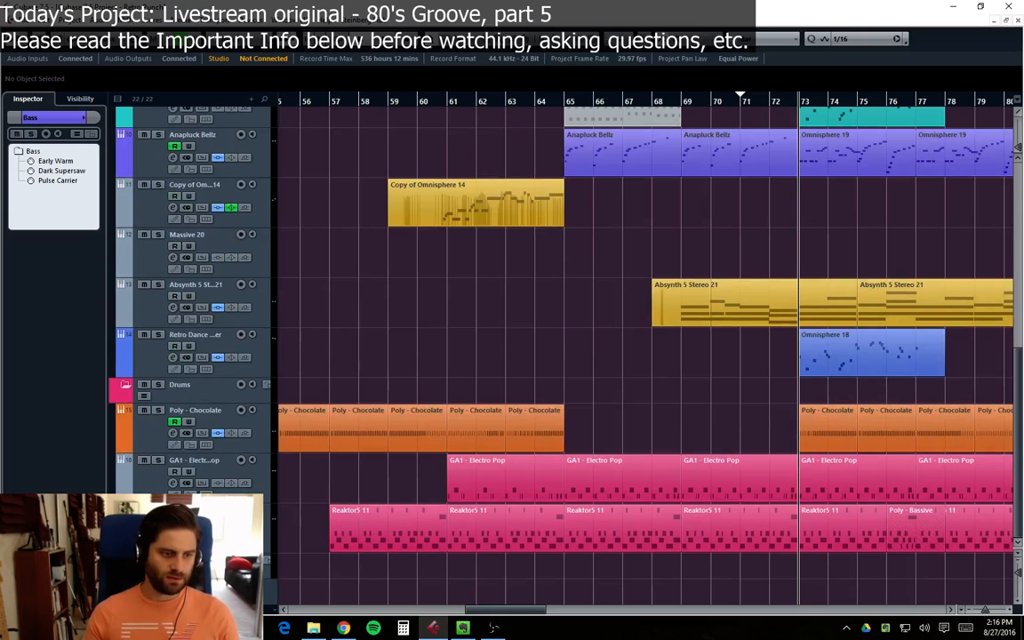
right_click(201, 573)
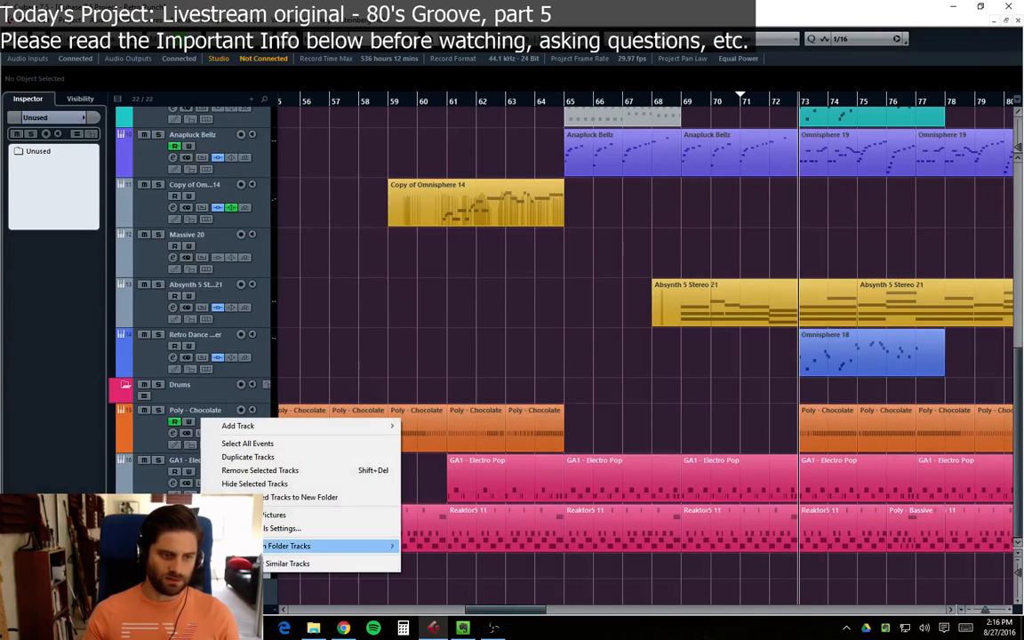
click(290, 469)
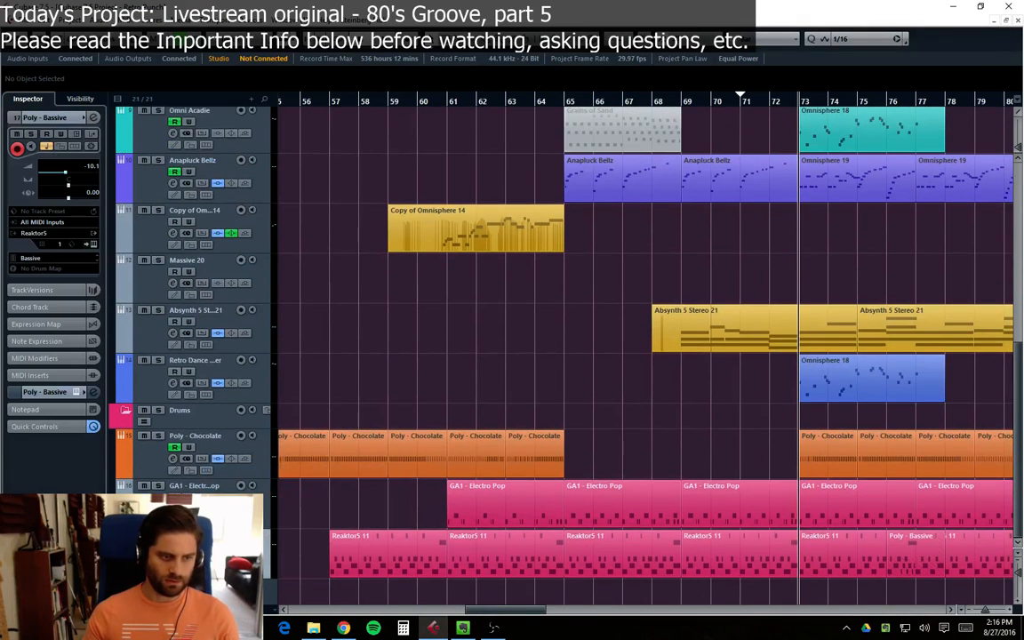
Step: Add a folder track below the drum tracks and name it One Shots
right_click(169, 587)
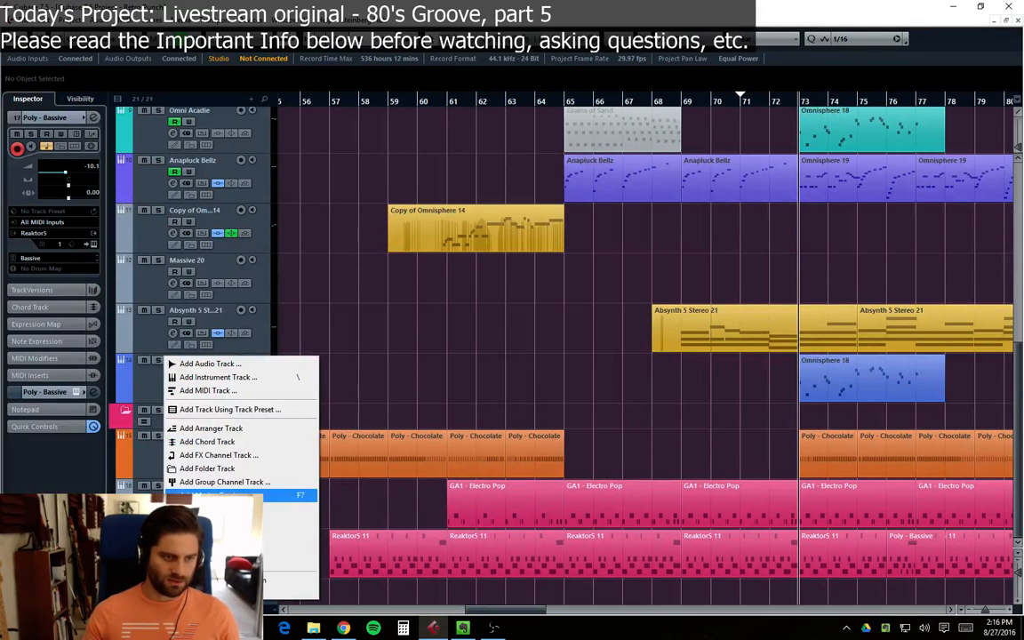
click(207, 468)
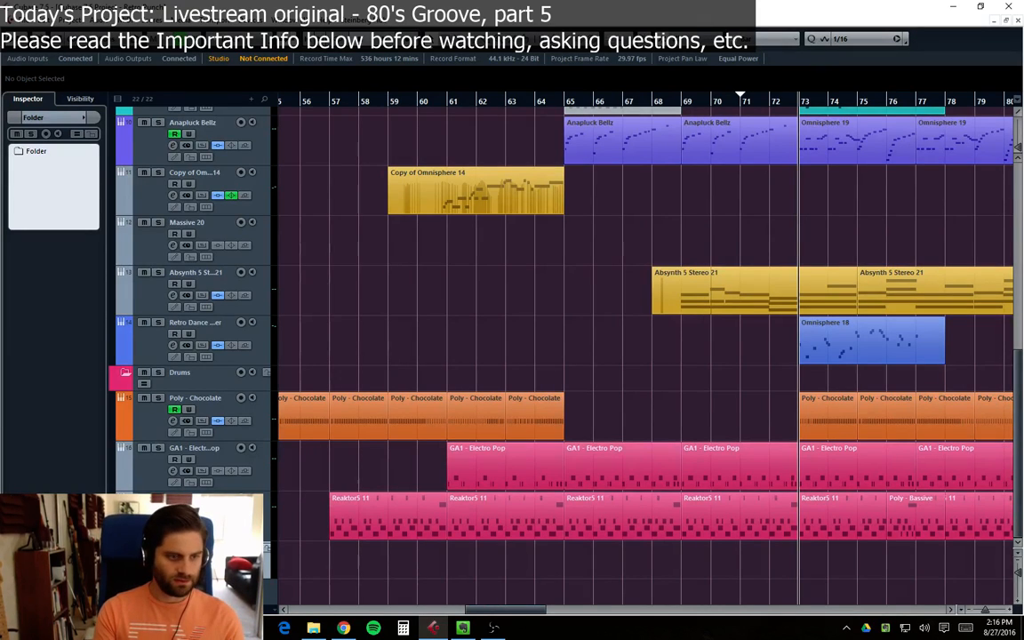
text(One Shots)
key(Return)
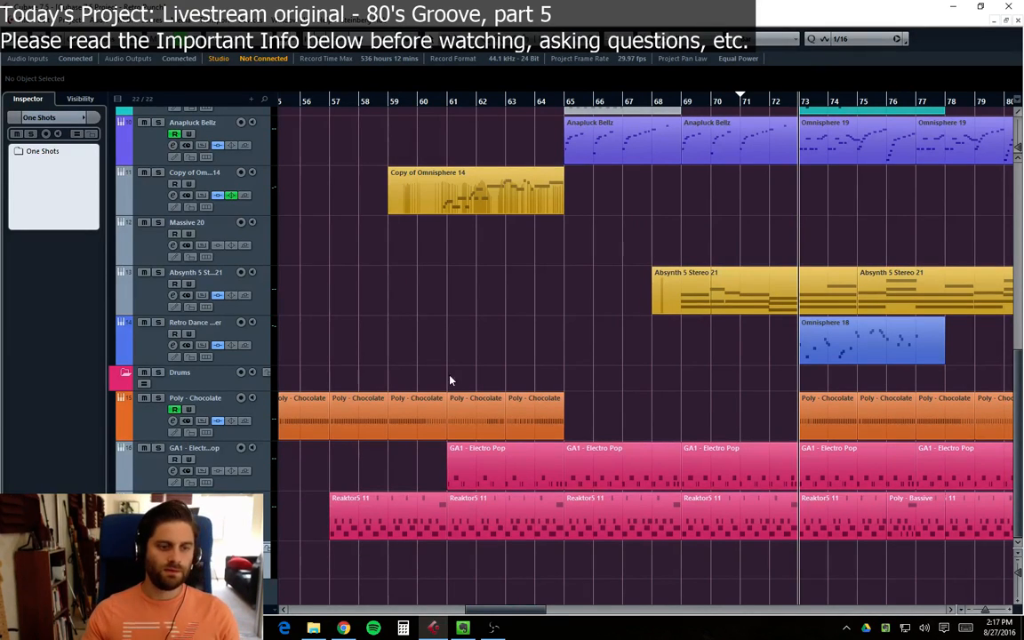
scroll(447, 569, up, 1)
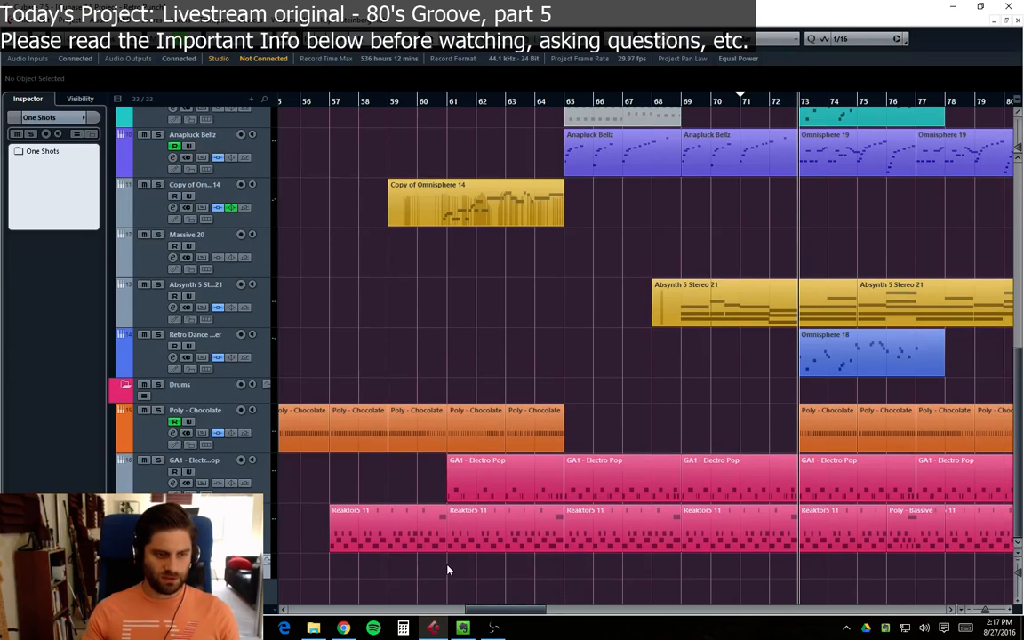
mouse_move(484, 613)
mouse_down()
mouse_move(402, 615)
mouse_move(502, 615)
mouse_up()
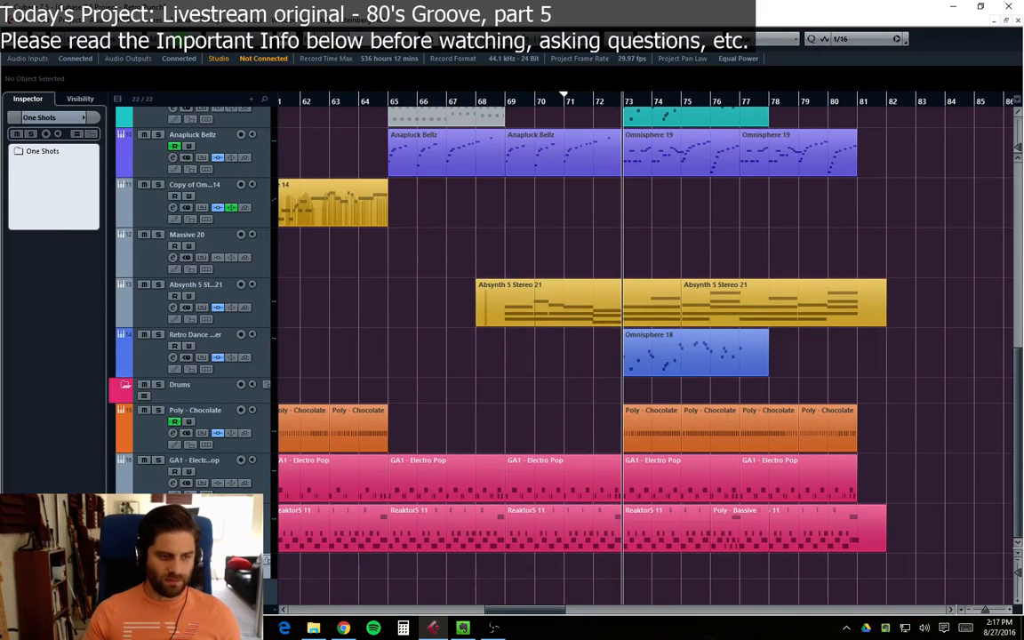
right_click(185, 585)
click(181, 583)
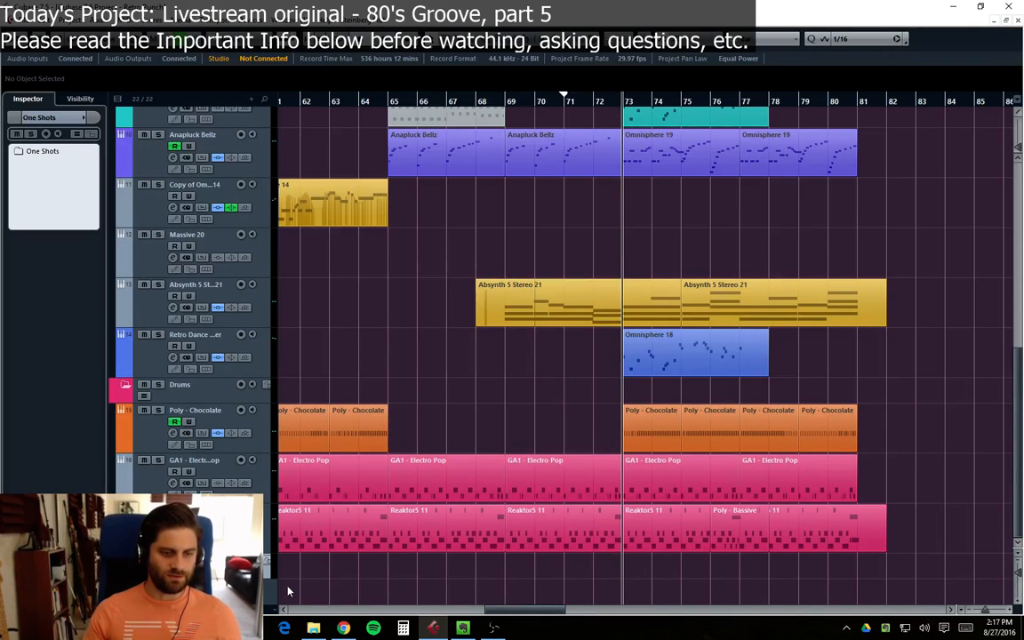
drag(520, 610, 502, 613)
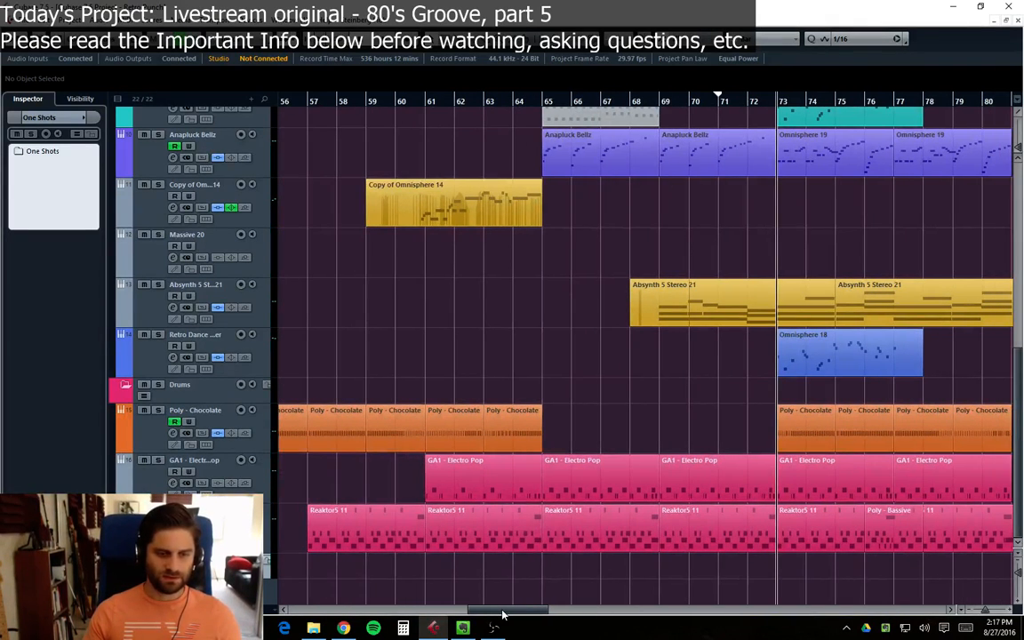
Step: Add one instrument track using Kontakt 5 as its VST instrument
right_click(175, 589)
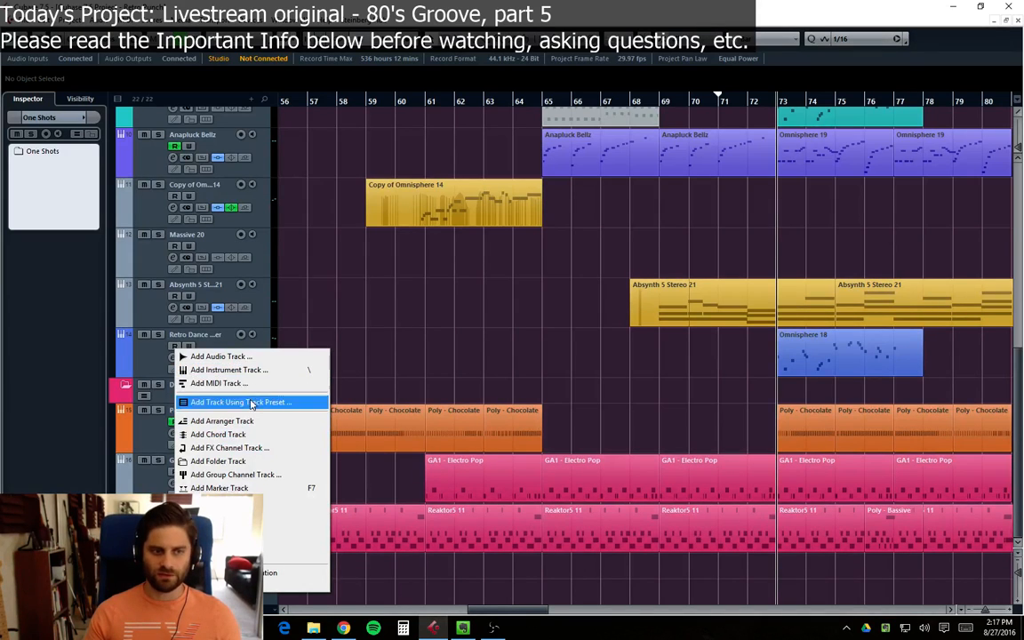
click(397, 355)
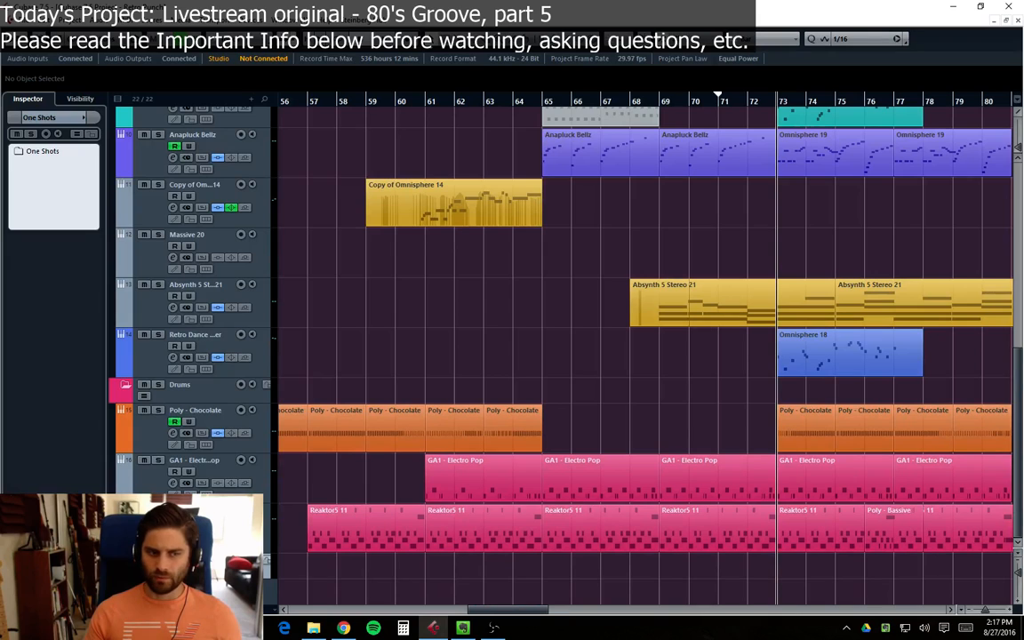
right_click(161, 346)
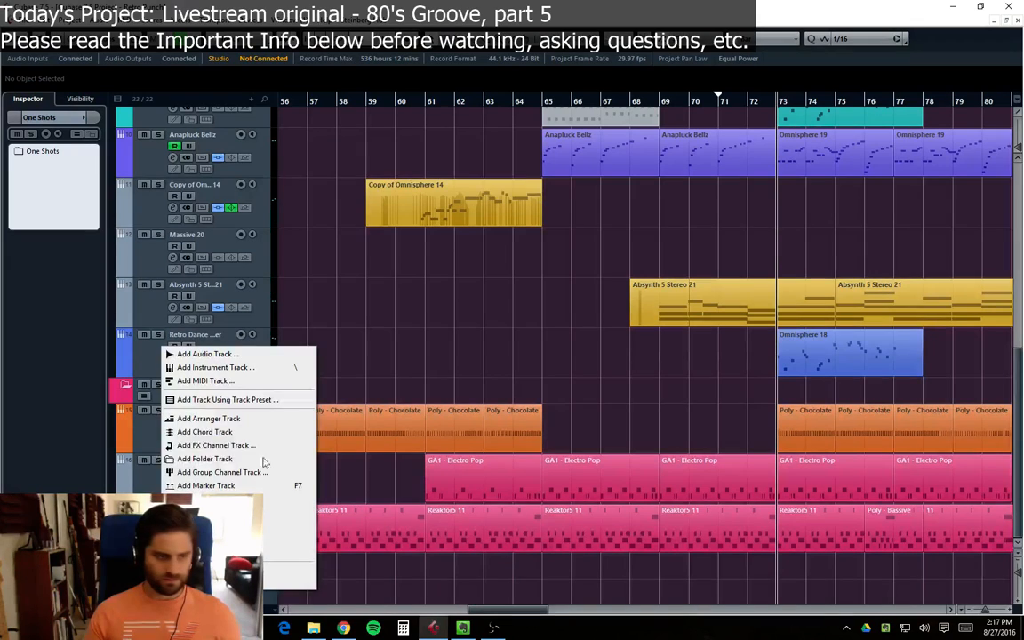
click(258, 370)
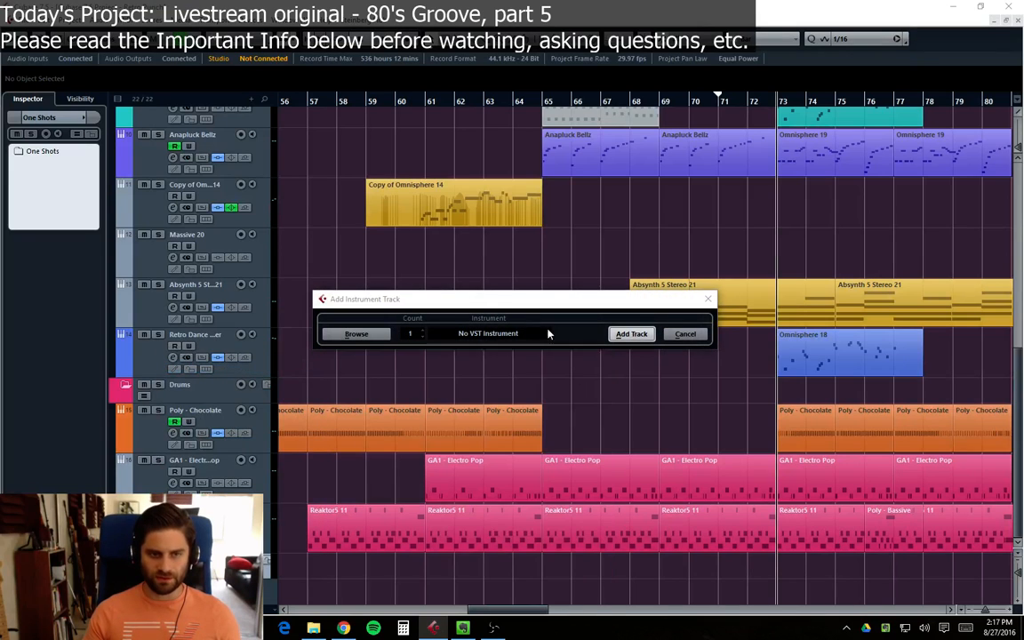
click(548, 333)
click(442, 483)
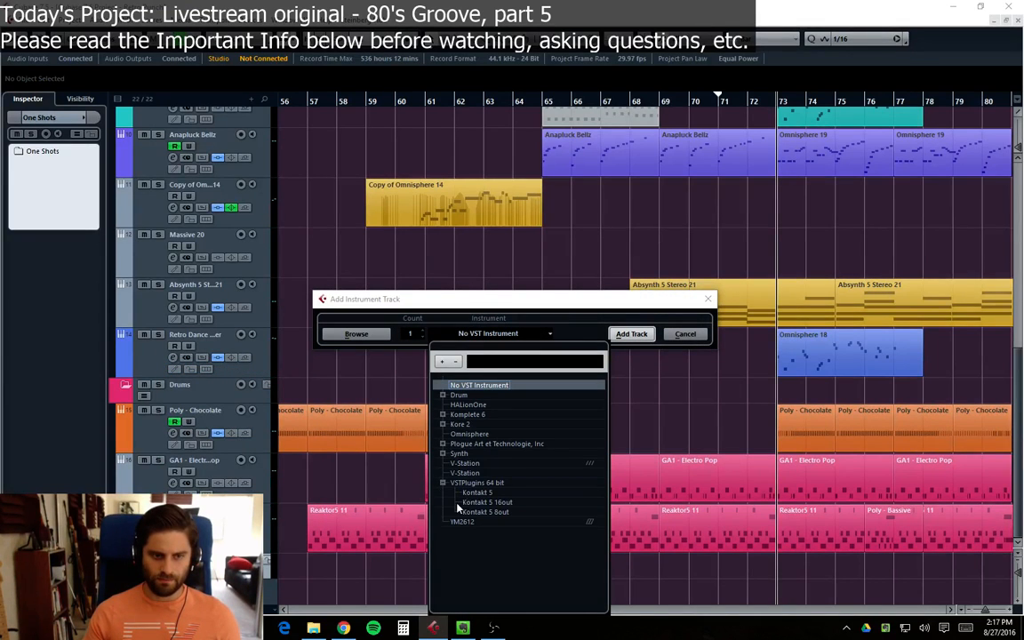
click(477, 492)
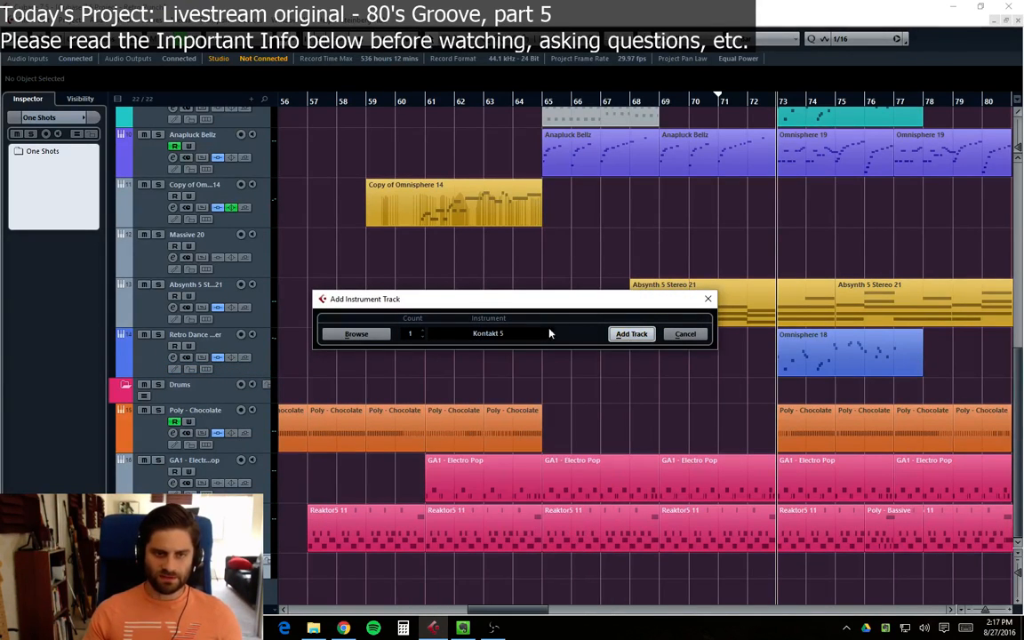
click(625, 336)
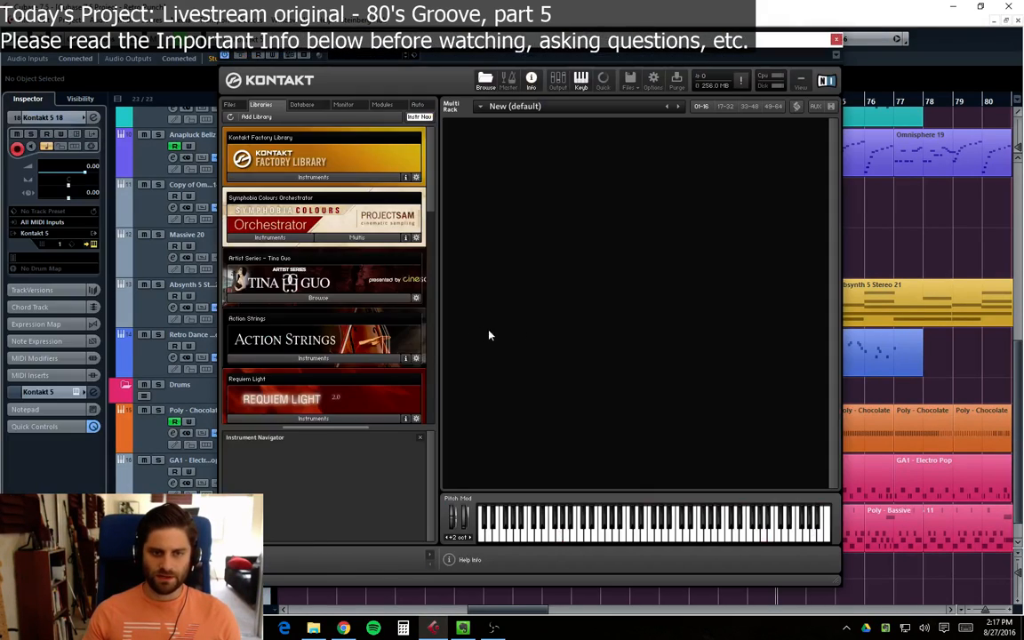
Step: Browse the Gravity library's instrument folders, examining the Tonal Sweeps, Stings and 15 Second Risers contents
scroll(427, 217, down, 3)
drag(438, 215, 432, 333)
click(325, 301)
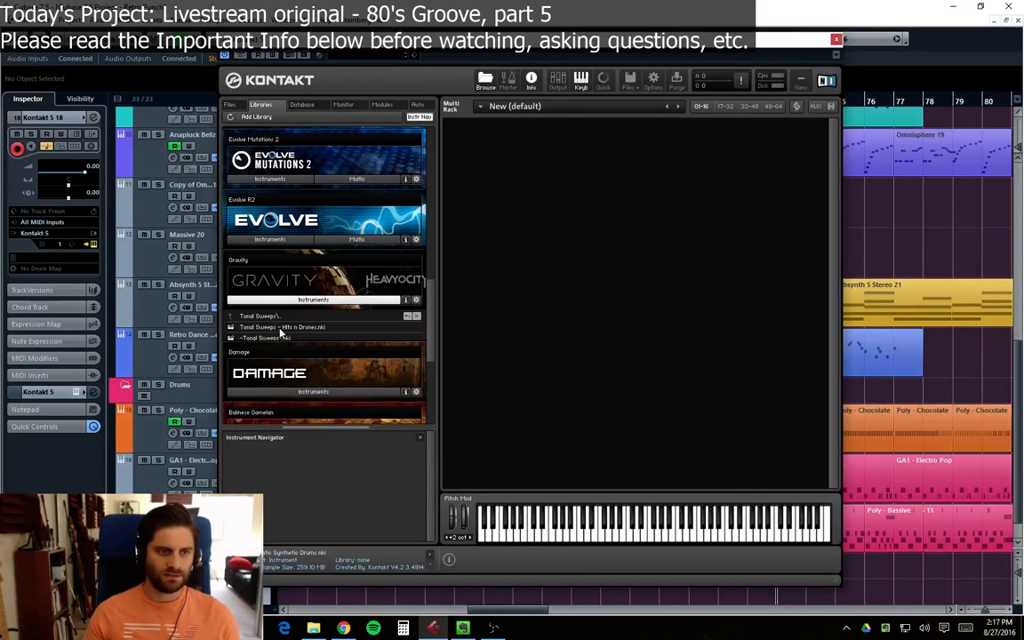
click(264, 315)
double_click(265, 316)
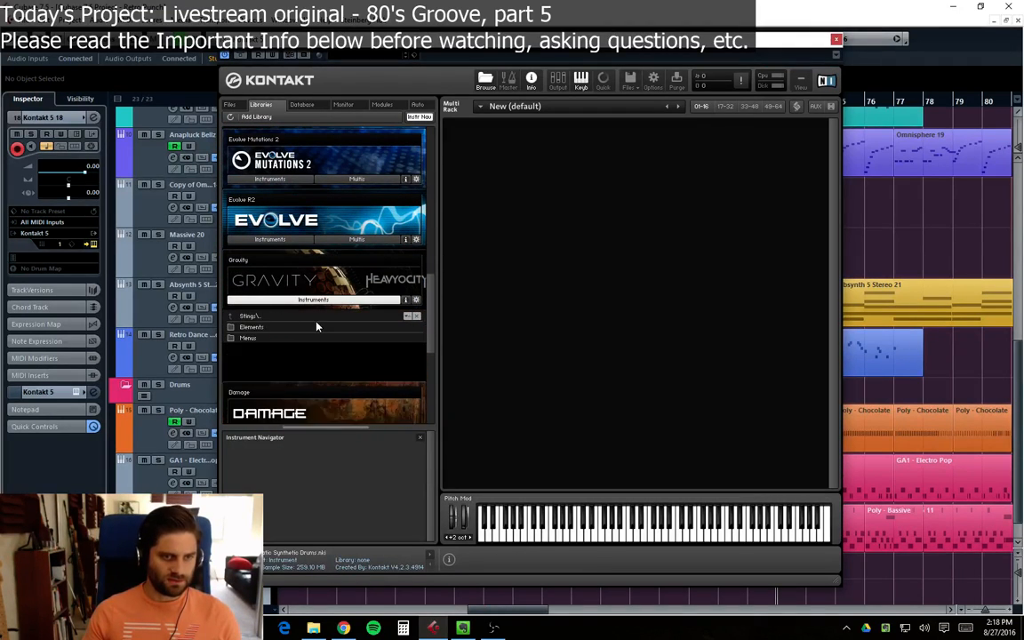
double_click(254, 317)
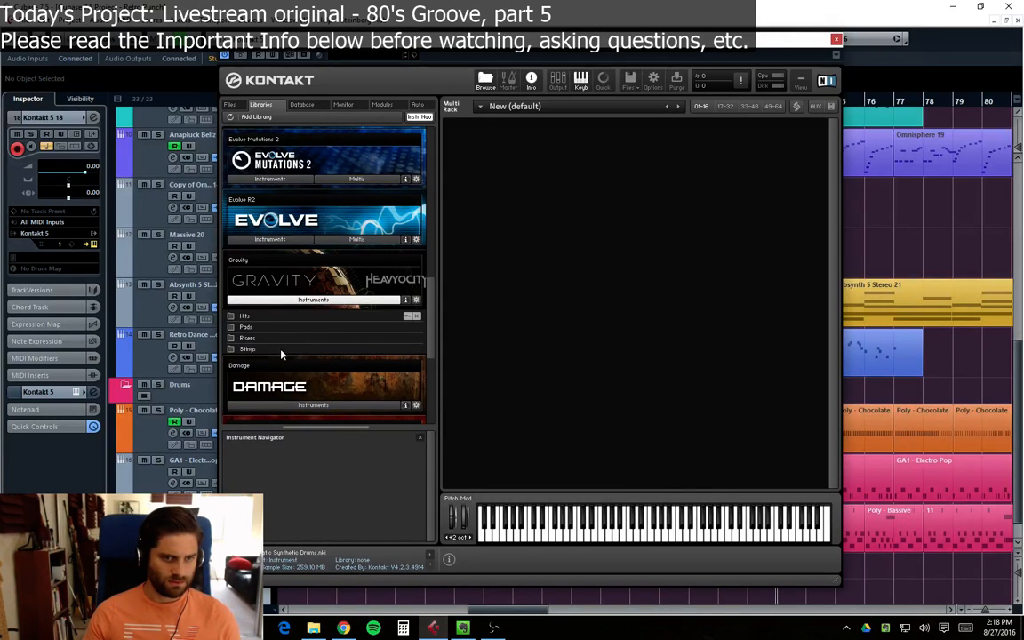
double_click(249, 338)
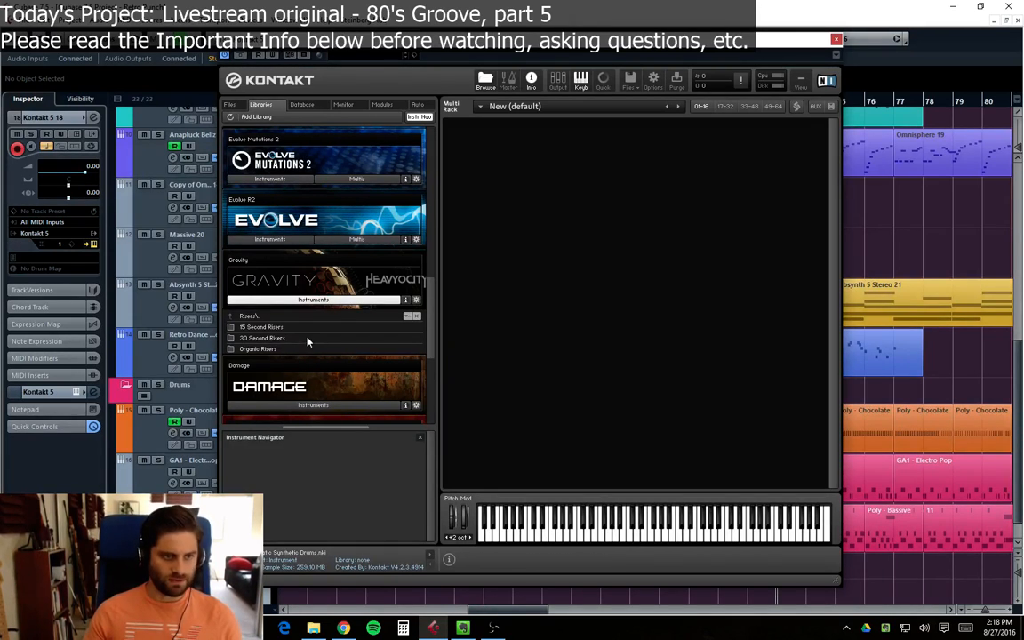
click(283, 328)
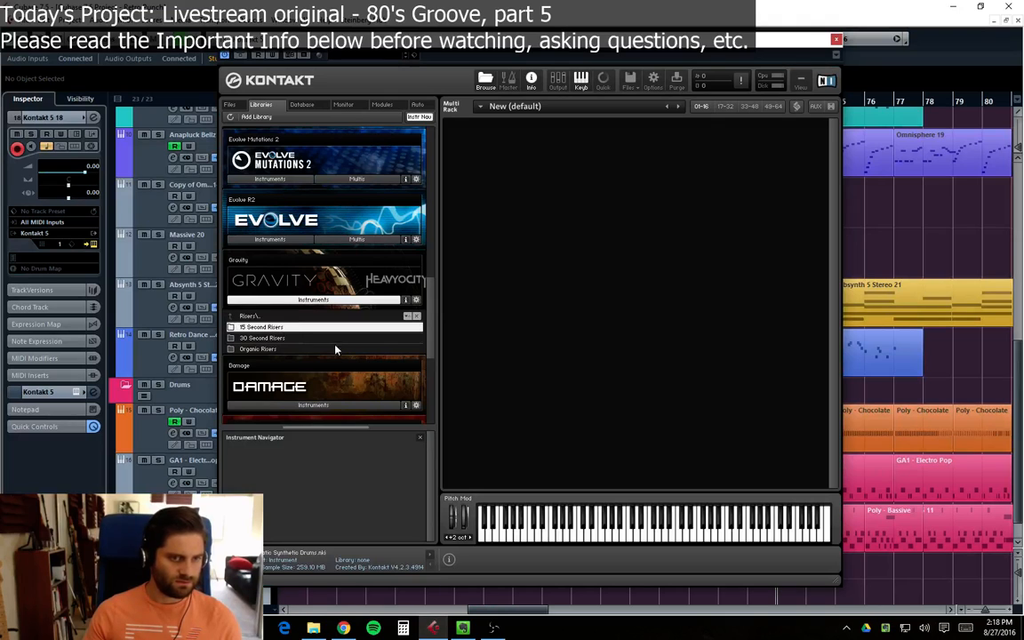
double_click(283, 330)
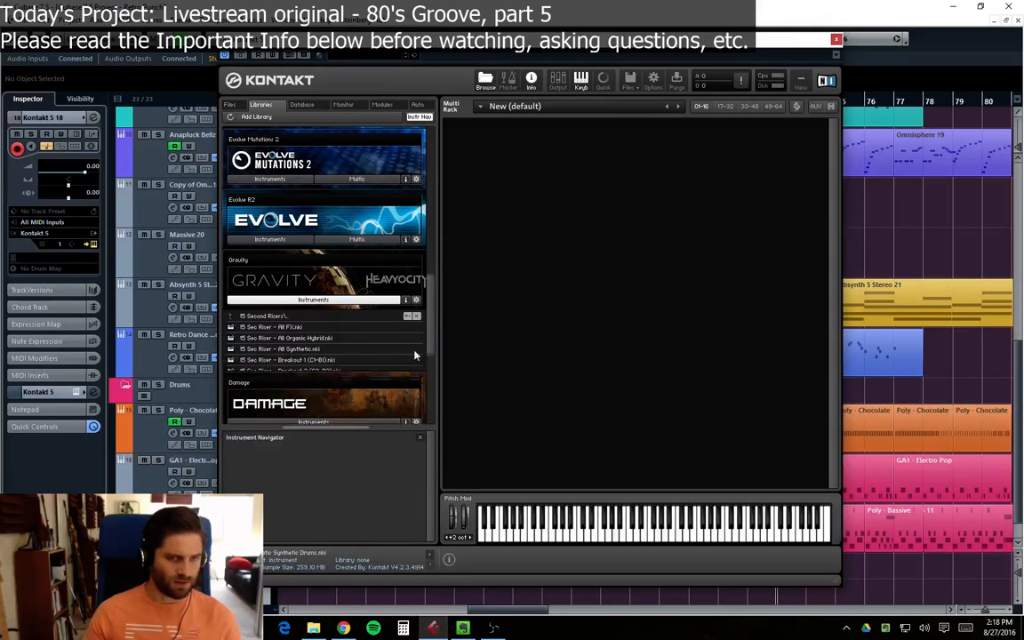
double_click(301, 317)
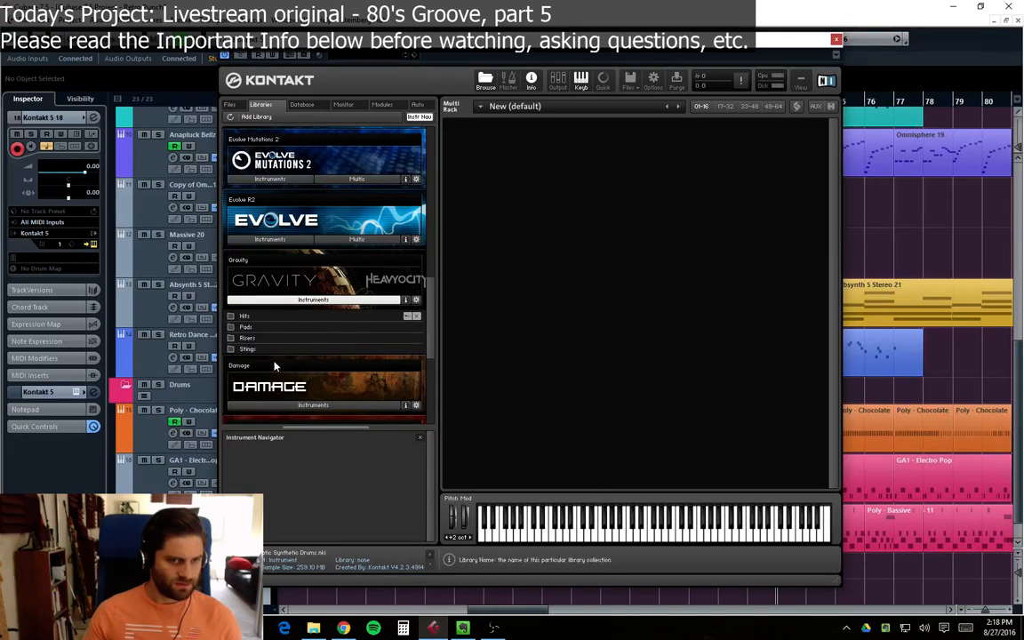
Step: Load Gravity's Hits - Breakout 1 (C1-B1) instrument to audition it, and remove it from the rack
click(255, 317)
double_click(255, 317)
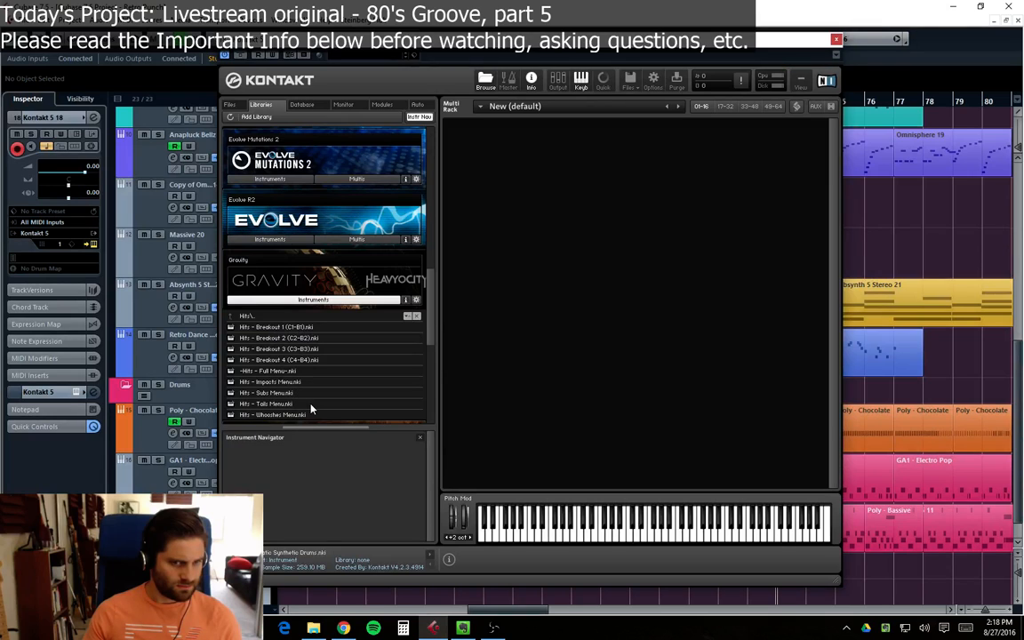
double_click(271, 328)
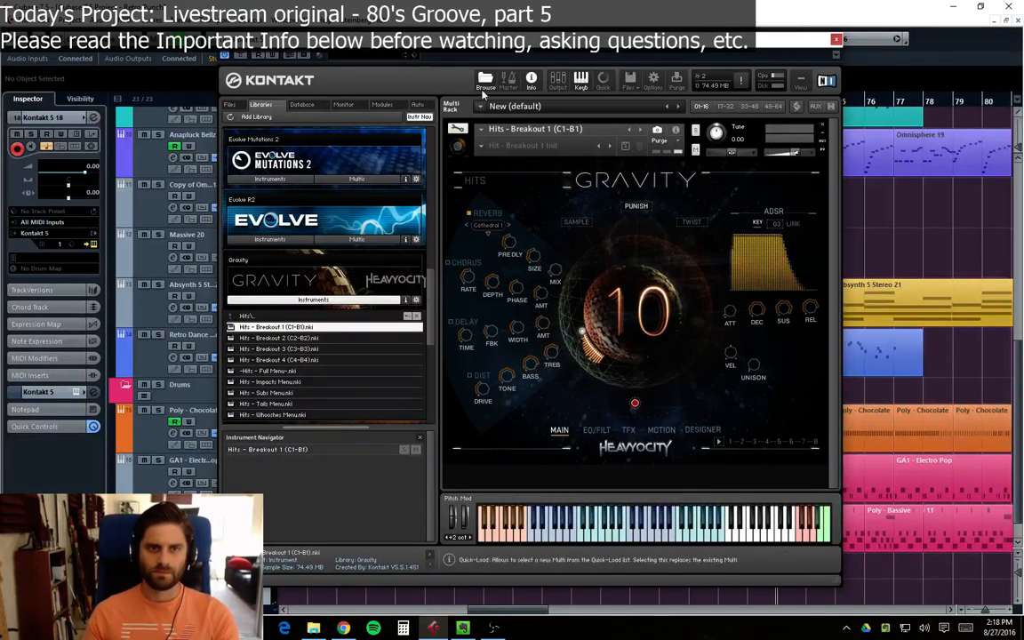
mouse_move(413, 41)
mouse_down()
mouse_move(443, 49)
mouse_move(422, 46)
mouse_up()
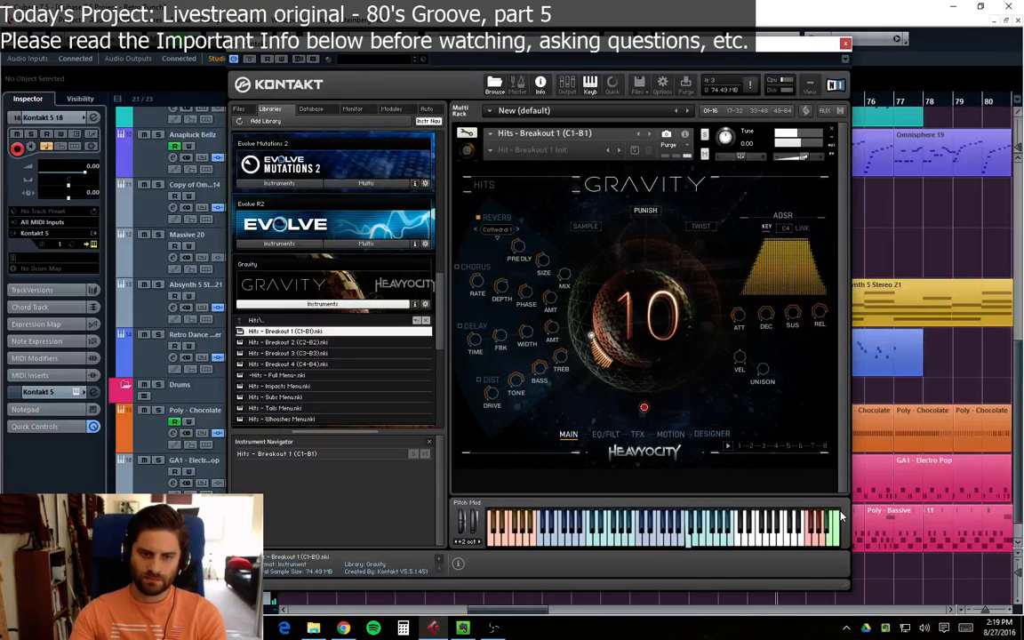
click(831, 130)
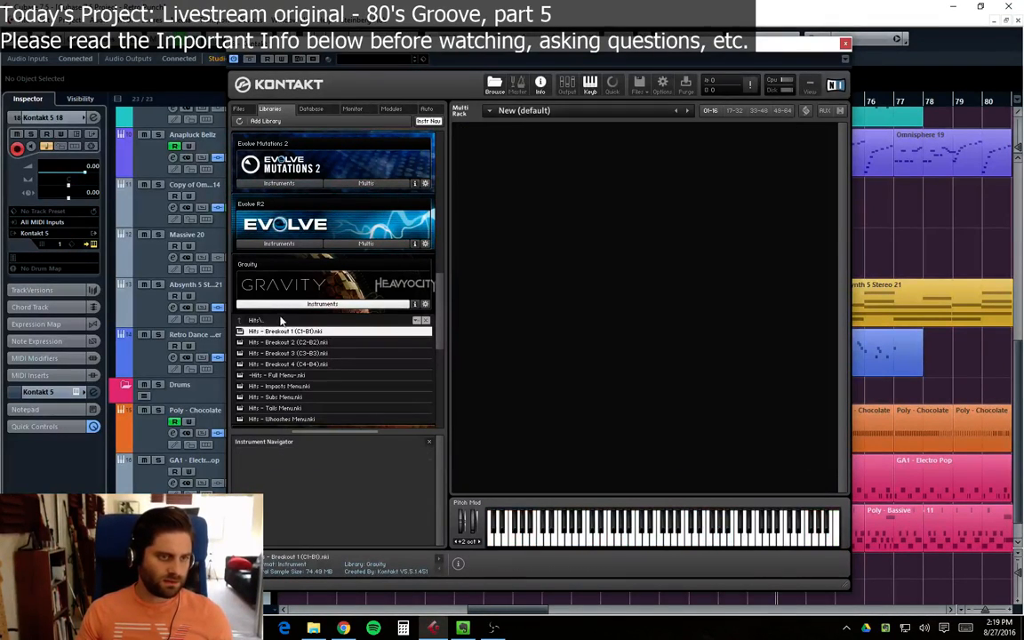
Step: Load the REV - Rises instrument from the REV library into Kontakt
click(281, 320)
scroll(439, 354, down, 2)
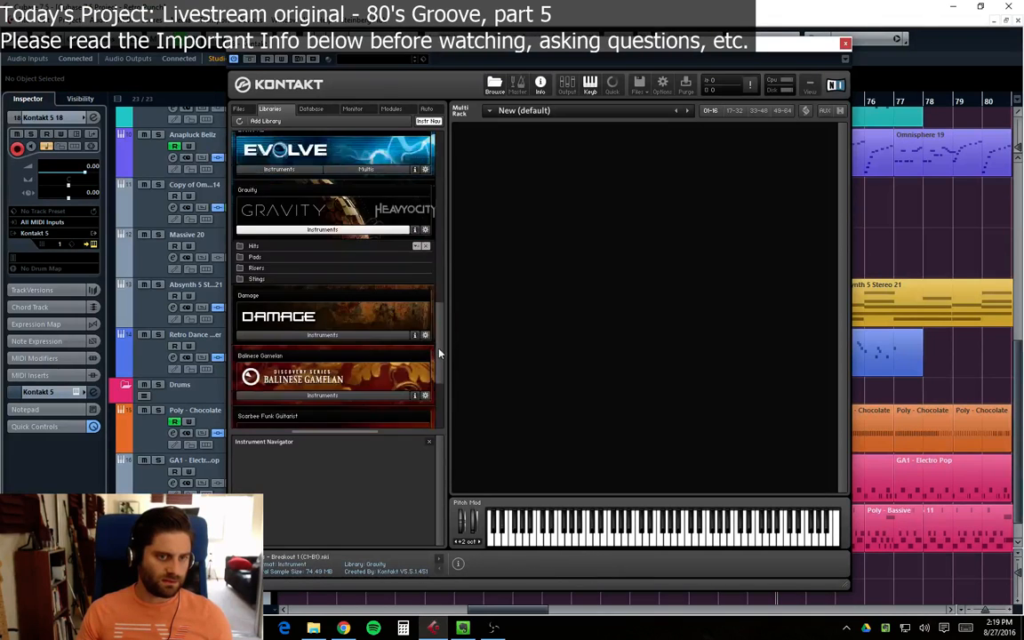
drag(439, 354, 440, 404)
click(347, 417)
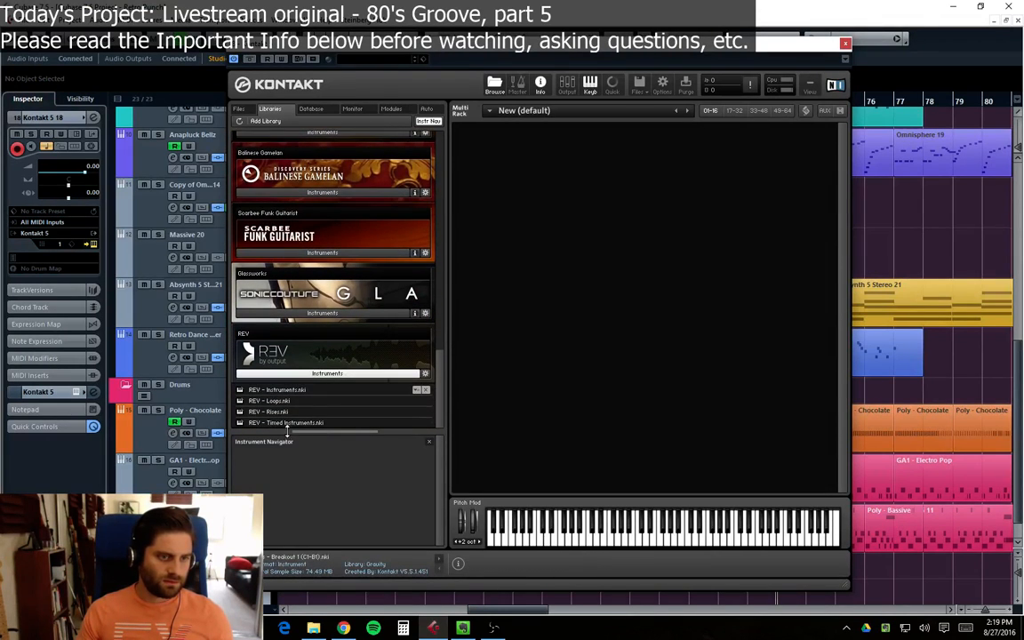
double_click(271, 413)
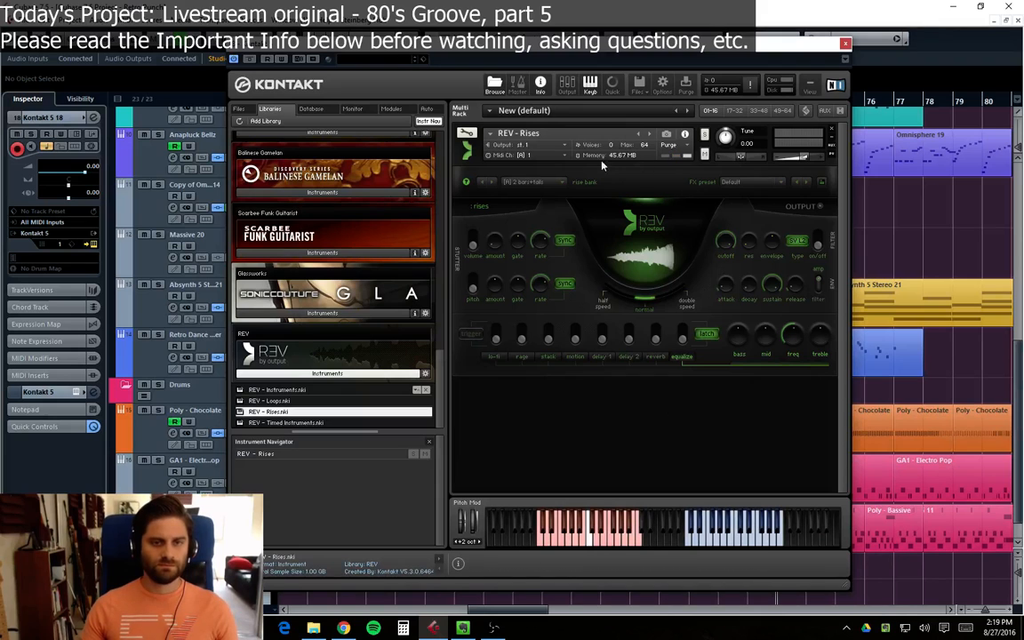
Step: Set the REV - Rises rise bank to [C] 1 bar+tails and close the instrument window
click(560, 182)
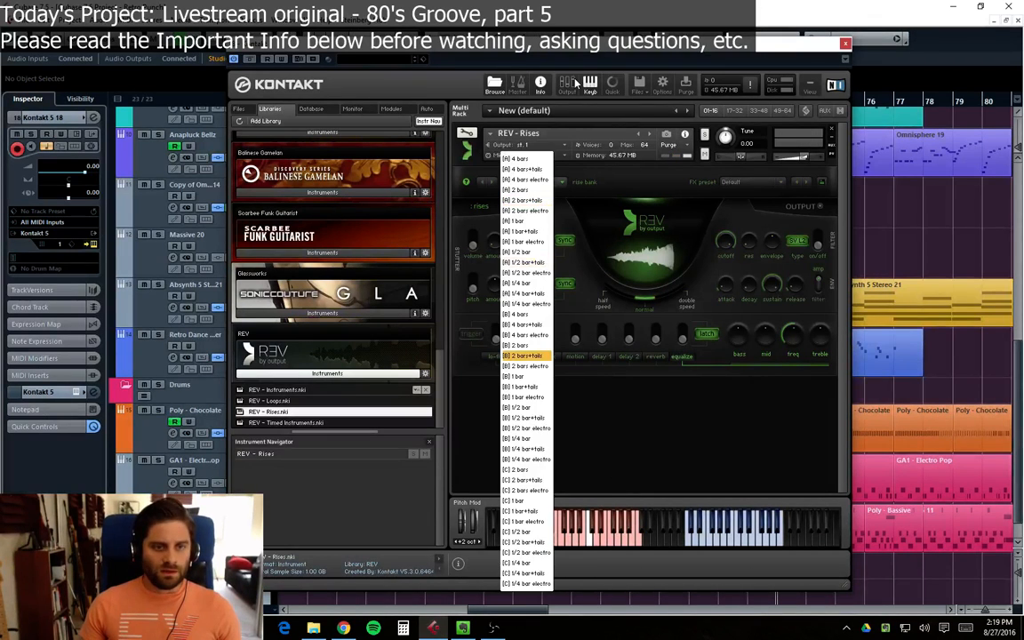
click(573, 188)
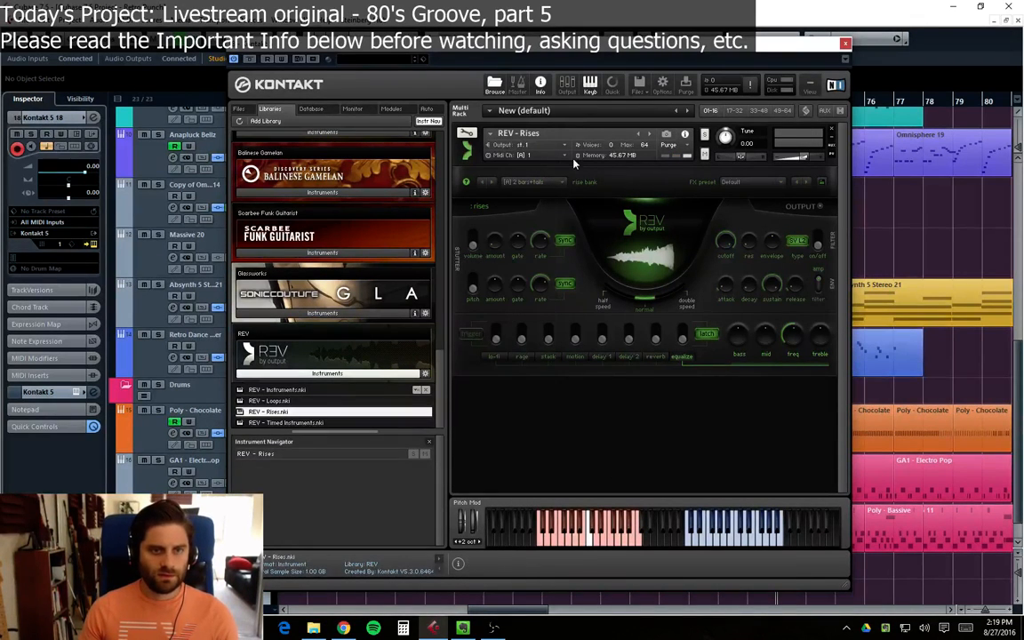
click(551, 184)
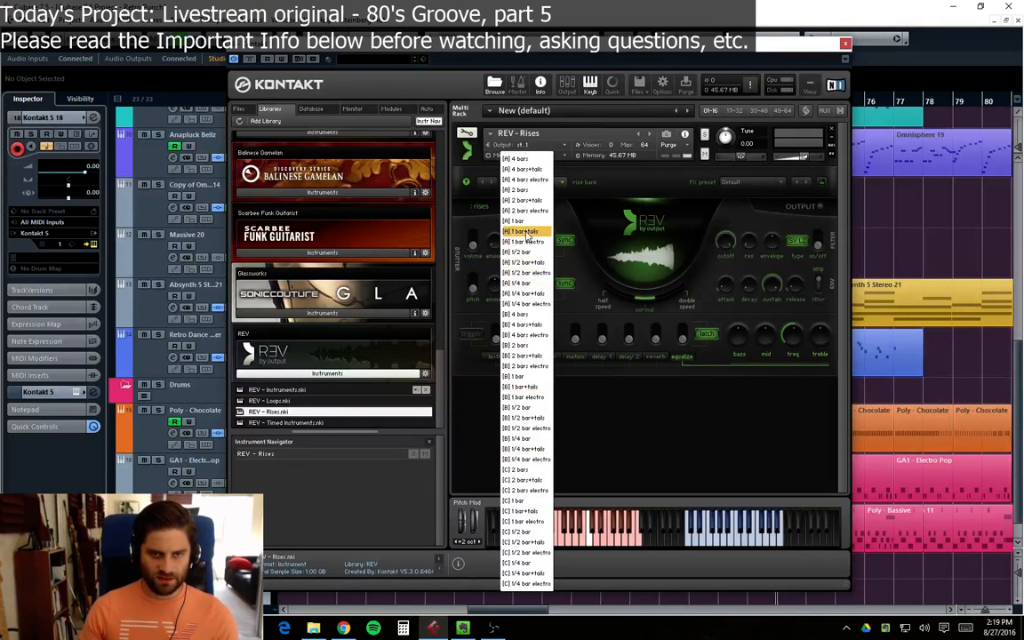
click(518, 514)
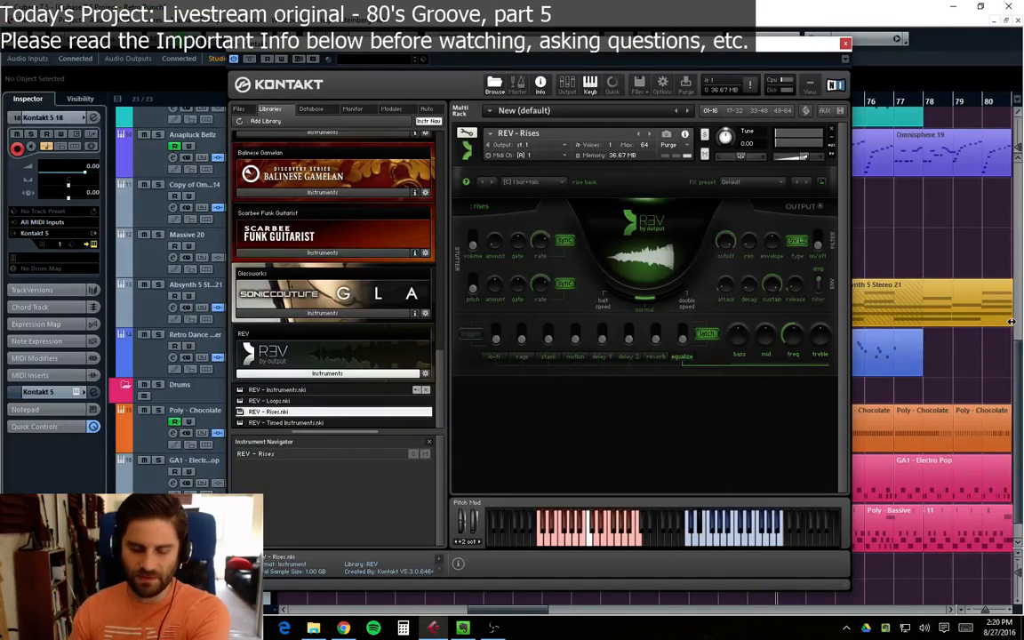
drag(708, 55, 633, 65)
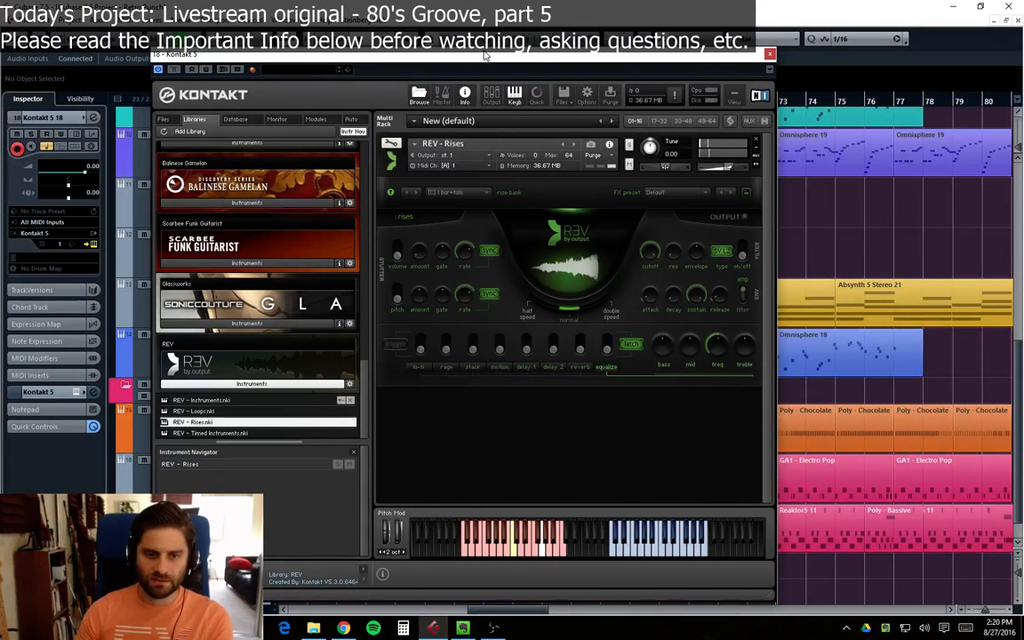
mouse_move(667, 59)
mouse_down()
mouse_move(629, 53)
mouse_move(655, 48)
mouse_up()
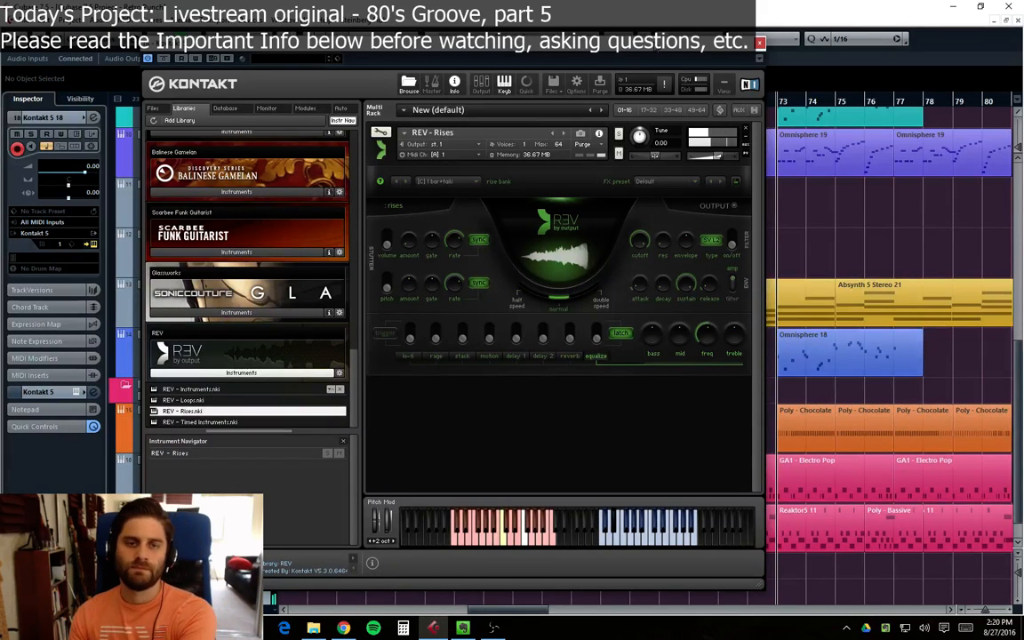
click(760, 41)
Step: Play the arrangement from bar 13 to about bar 18 to review the early section
scroll(711, 444, down, 1)
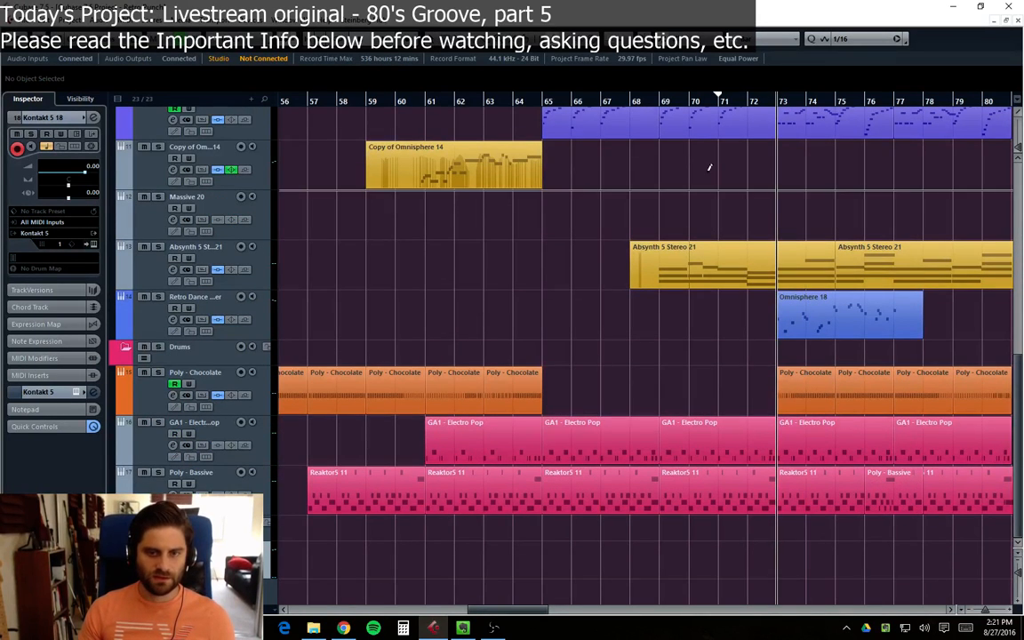
drag(525, 611, 349, 612)
scroll(346, 276, up, 10)
scroll(343, 274, up, 1)
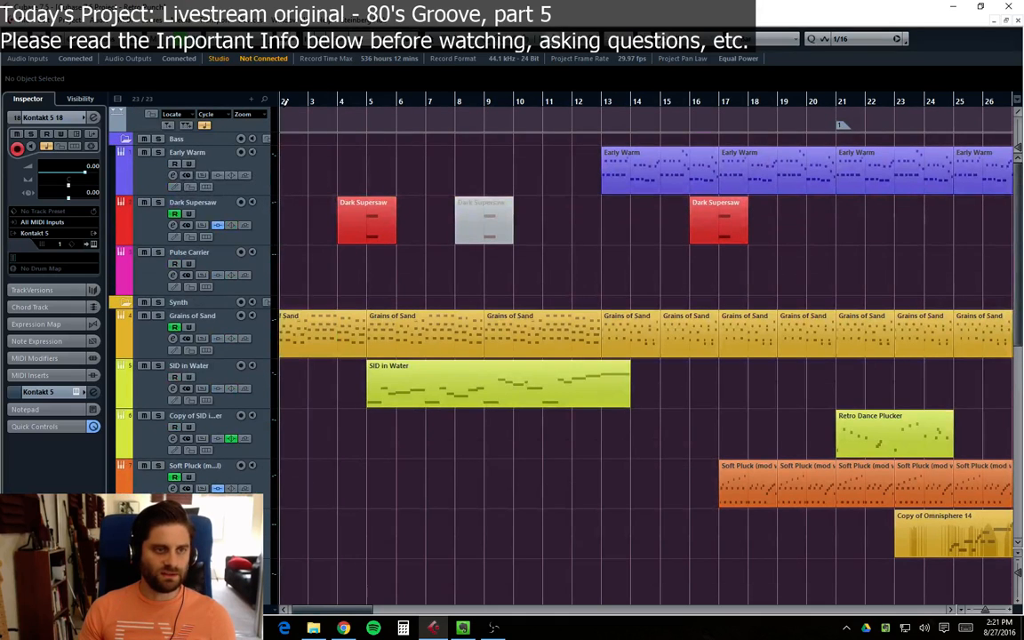
click(604, 101)
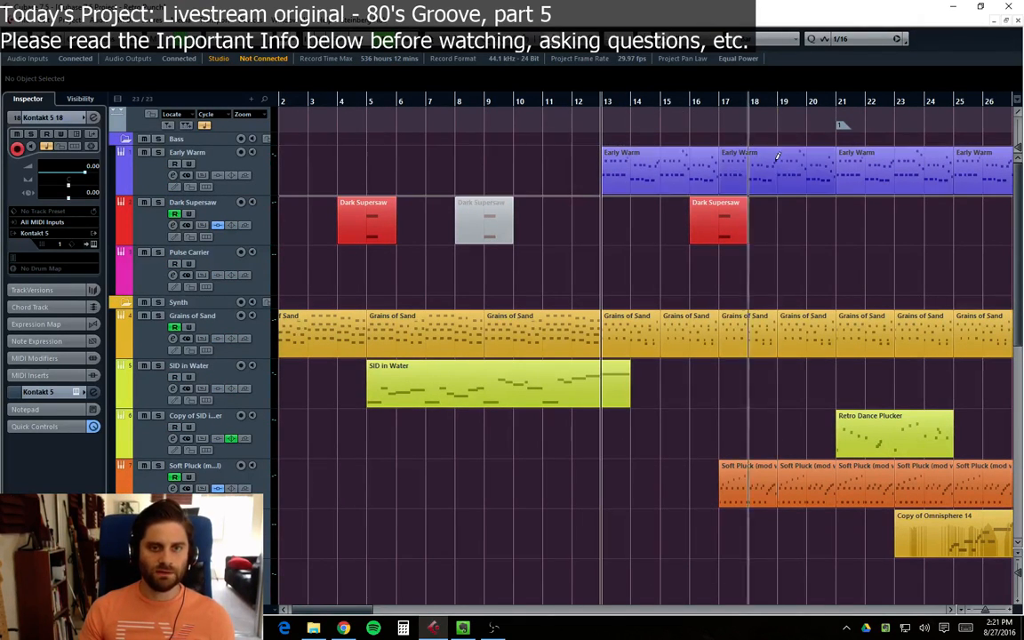
key(space)
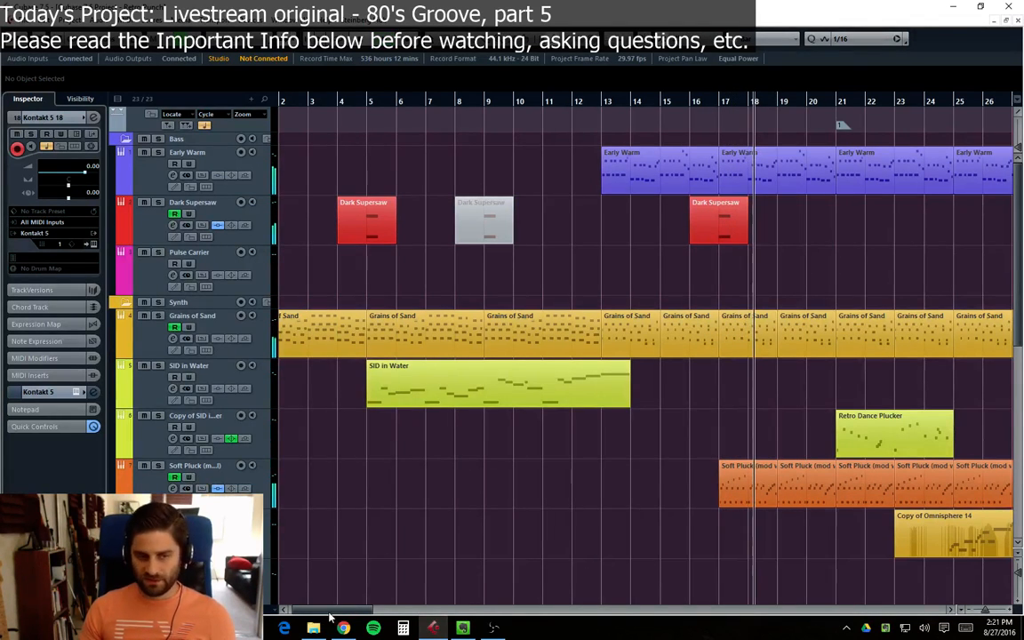
Step: Select the Fat SID Lead track and open its Omnisphere patch to audition it, closing the instrument window when done
drag(329, 612, 365, 613)
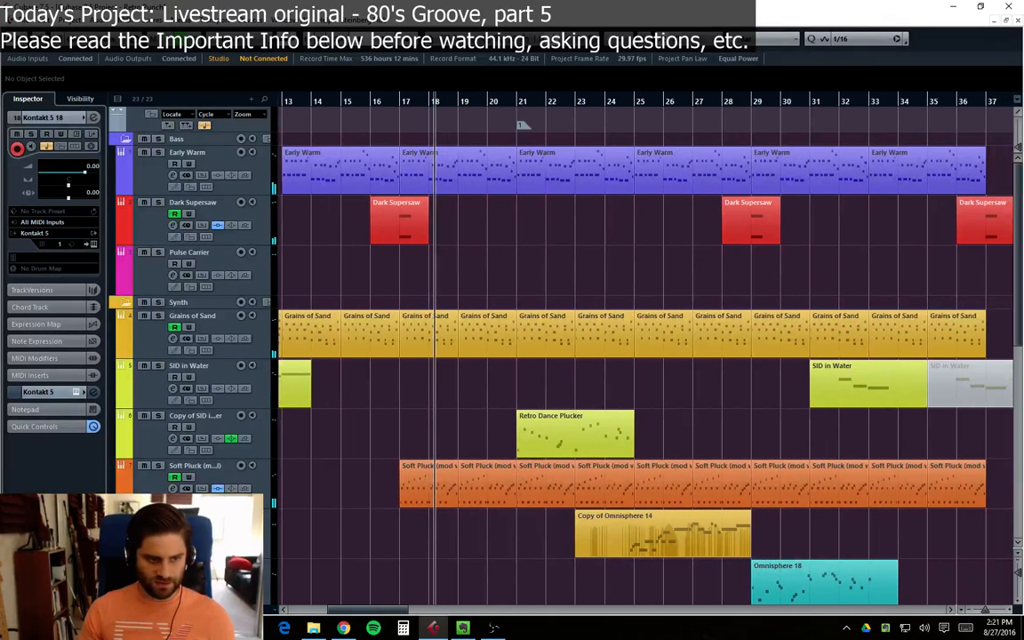
click(213, 528)
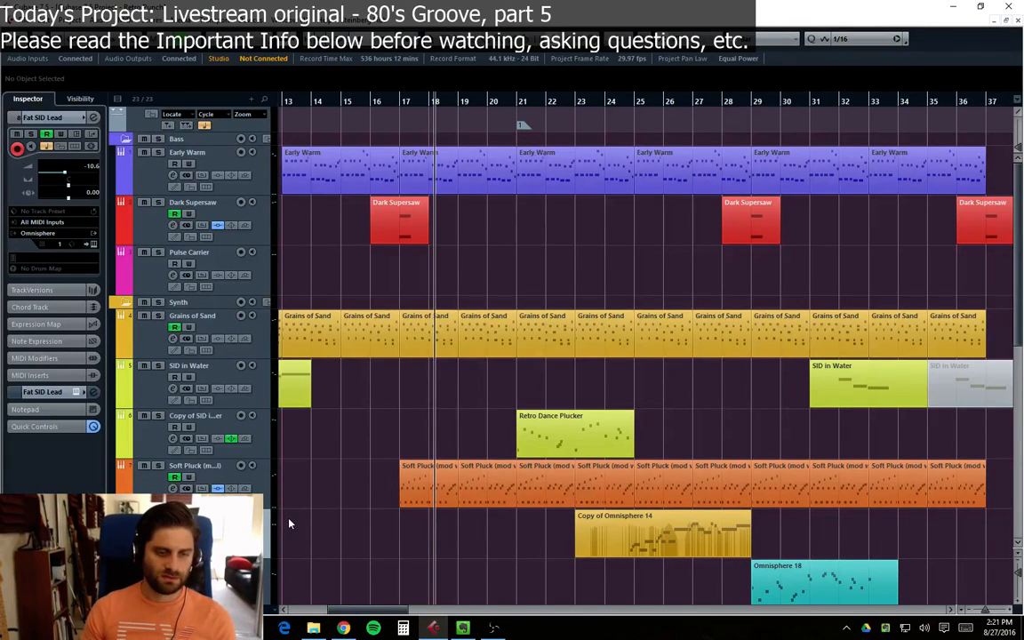
key(e)
click(668, 325)
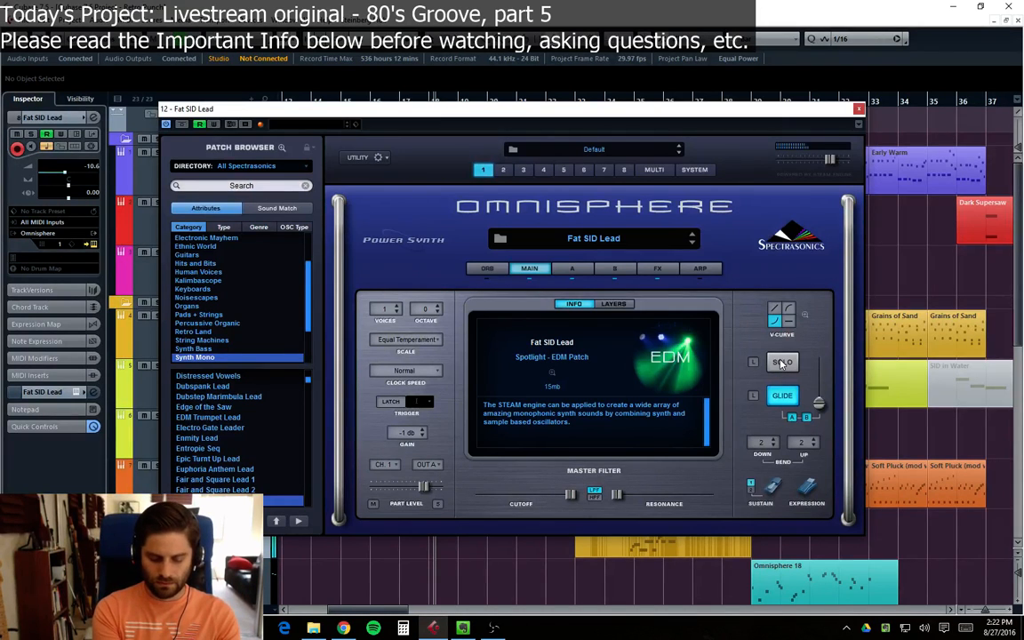
click(858, 110)
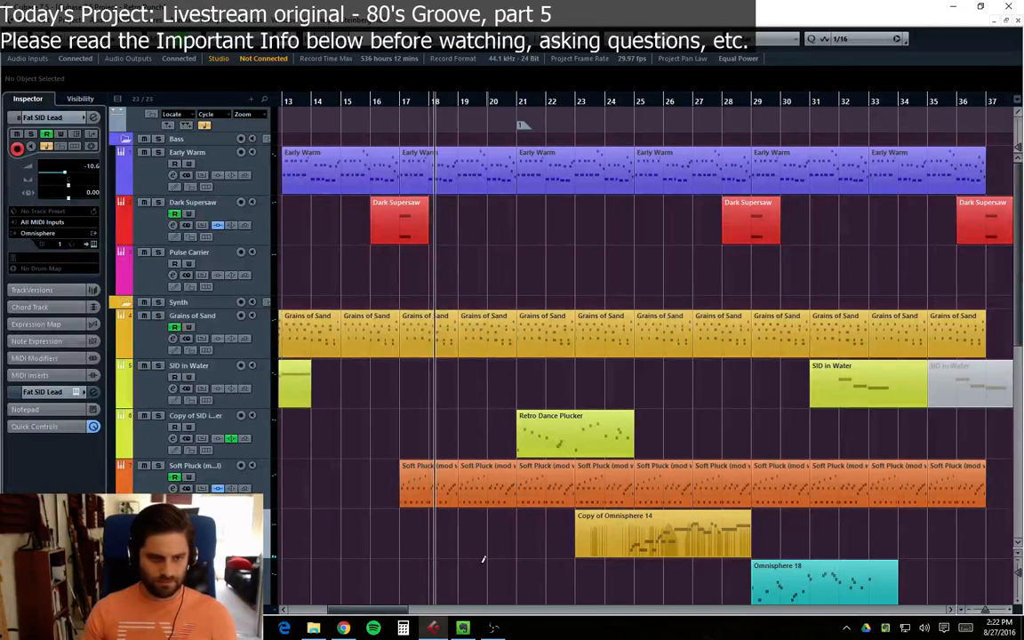
Step: Select the Kontakt rises track and play the arrangement from bar 15 to bar 25 to find a spot for a riser
scroll(448, 548, down, 5)
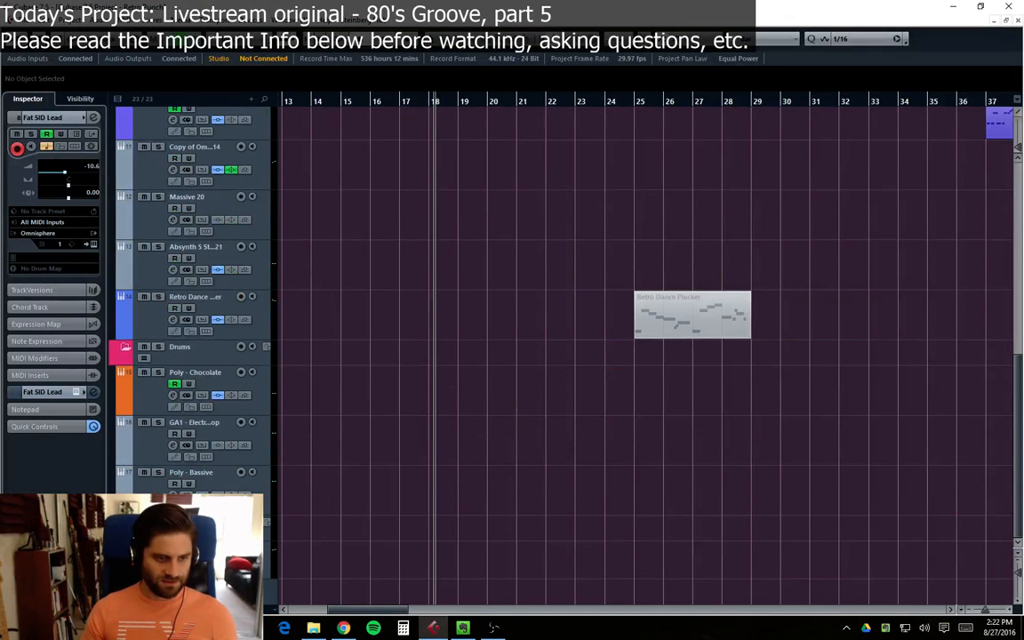
click(213, 558)
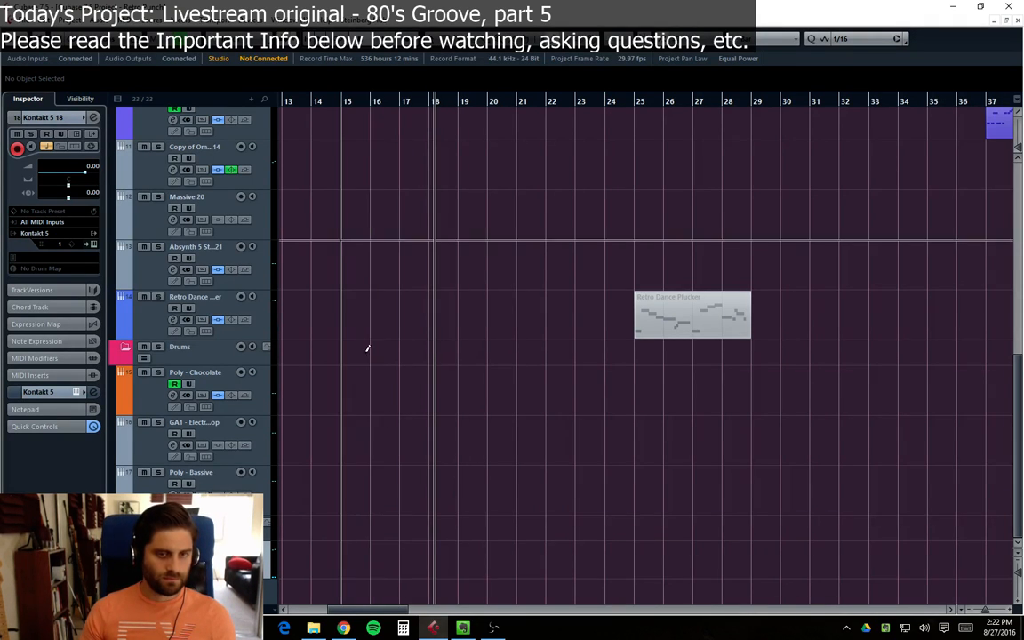
scroll(366, 343, up, 10)
click(347, 104)
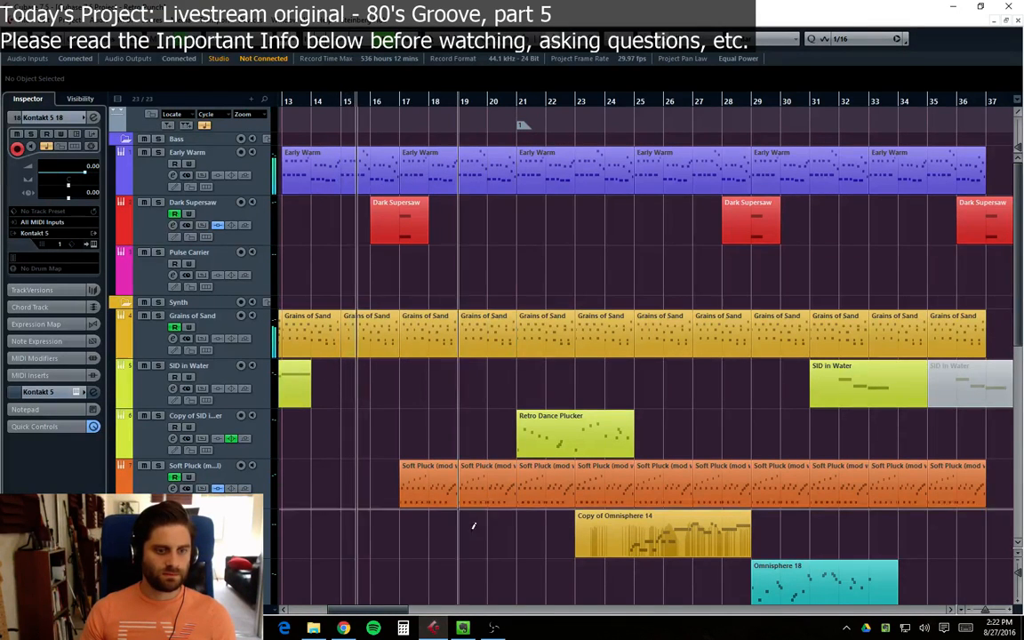
mouse_move(371, 609)
mouse_down()
mouse_move(345, 615)
mouse_move(358, 618)
mouse_up()
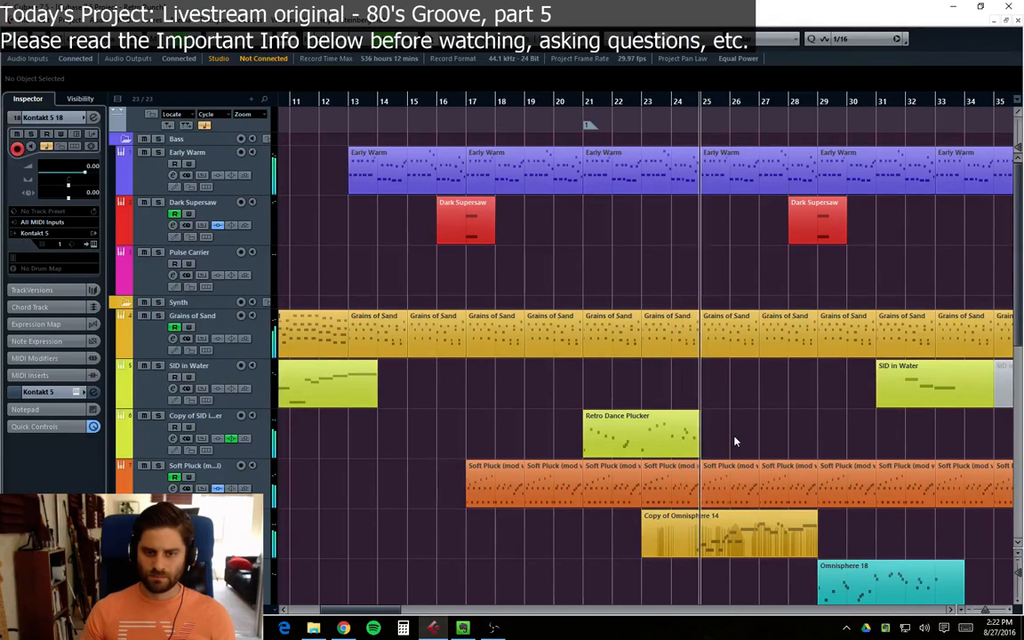
click(699, 101)
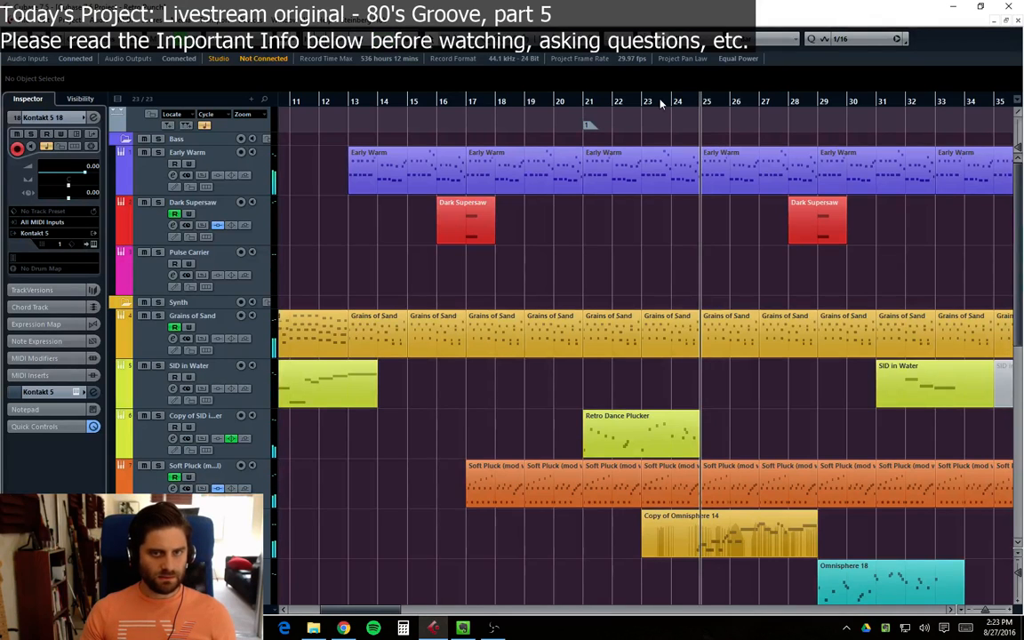
Step: Create a two-bar MIDI part on the Kontakt rises track from bar 24 to bar 26 and open it for note editing
click(669, 100)
scroll(657, 338, down, 5)
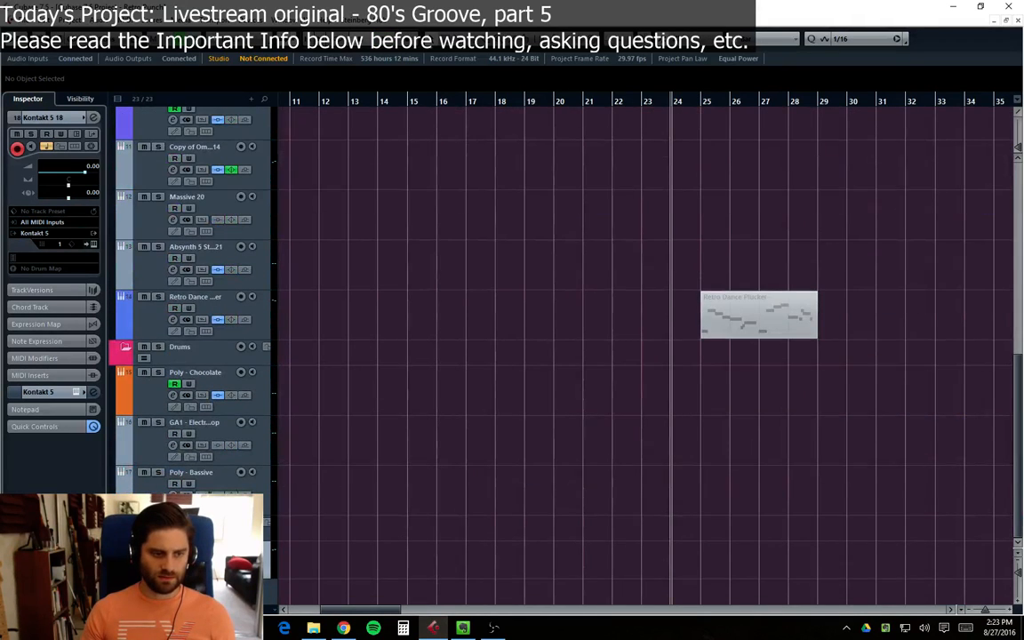
double_click(698, 559)
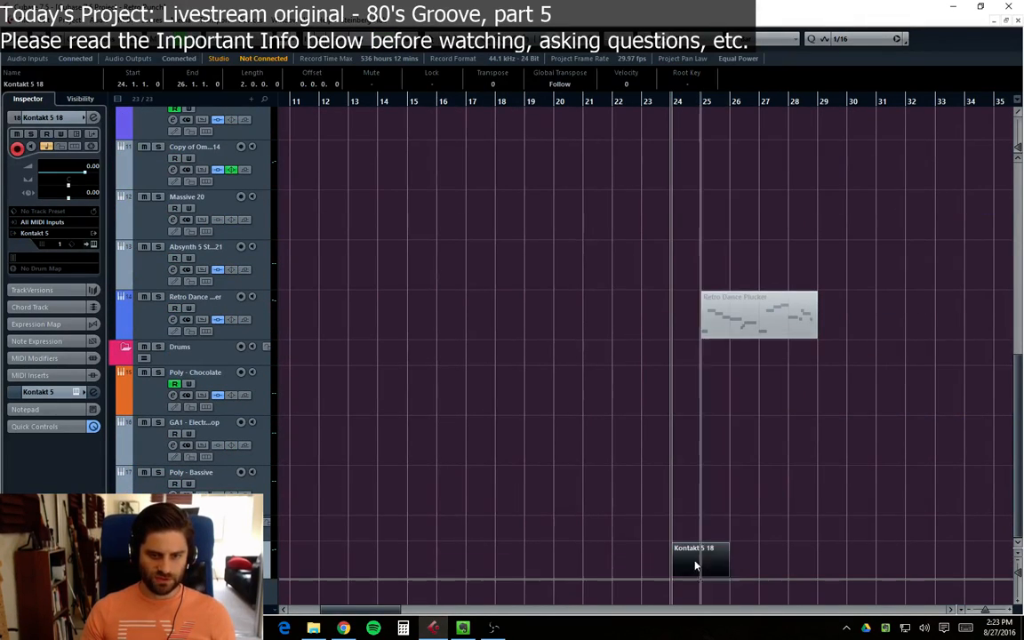
double_click(696, 564)
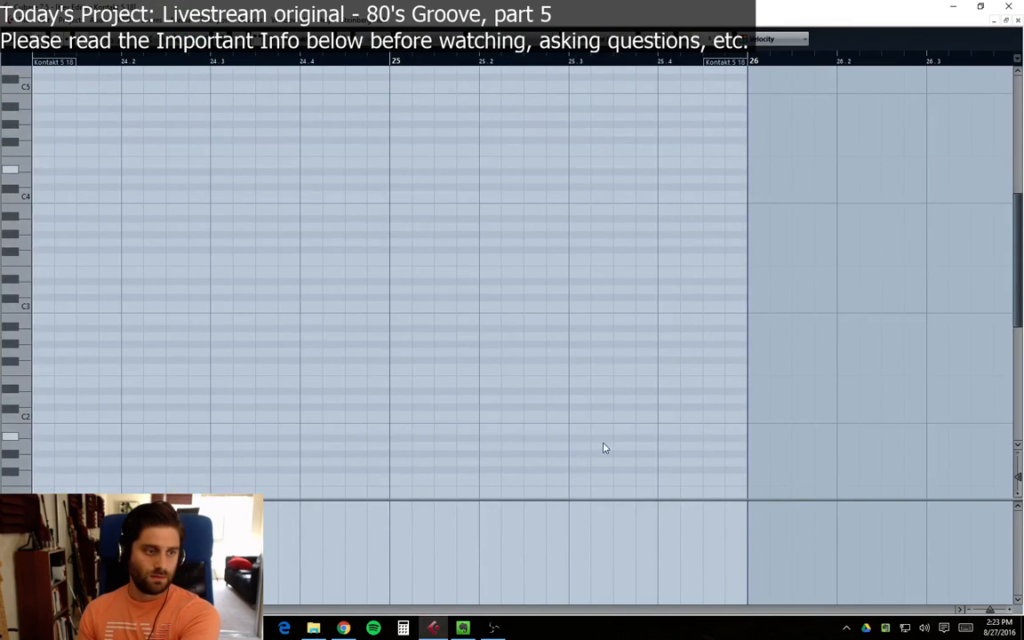
Step: Draw a D#4 note spanning the full two bars of the new Kontakt part and close the note editor
scroll(242, 428, down, 10)
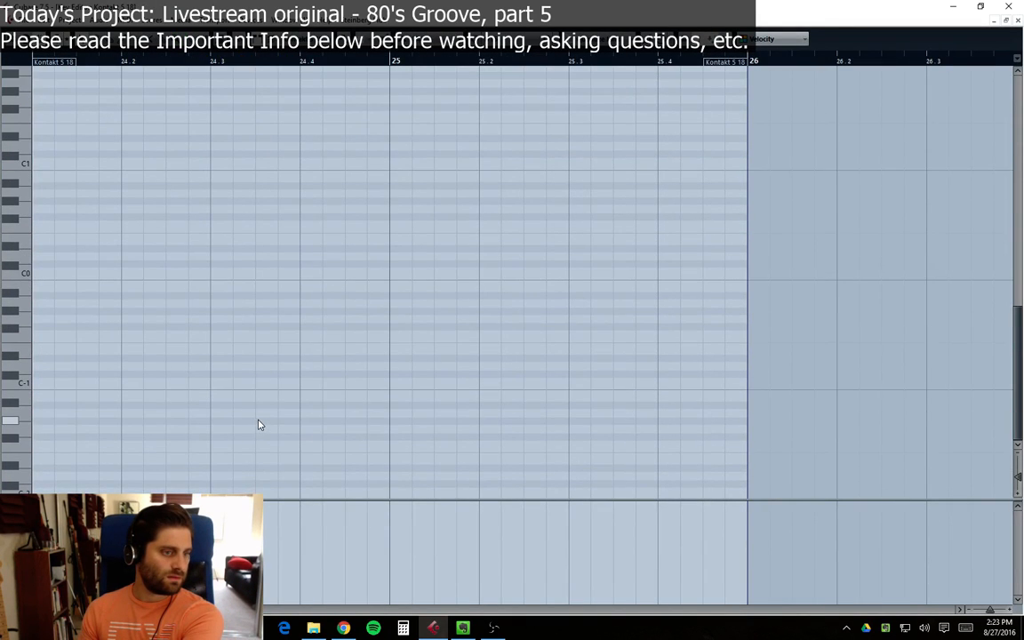
scroll(261, 390, up, 15)
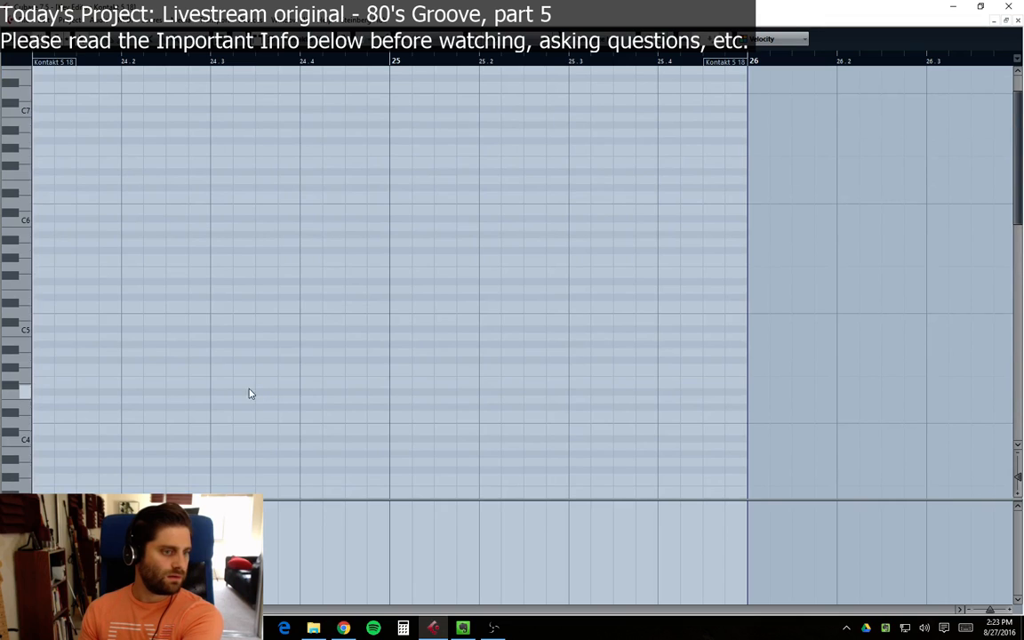
scroll(251, 393, down, 2)
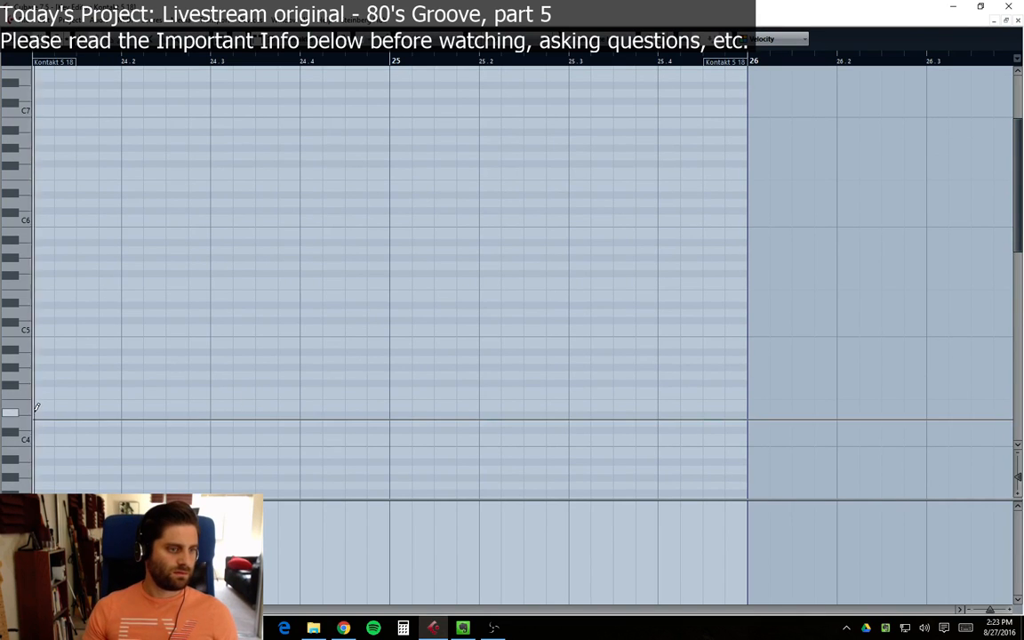
mouse_move(46, 411)
mouse_down()
mouse_move(671, 409)
mouse_move(677, 393)
mouse_up()
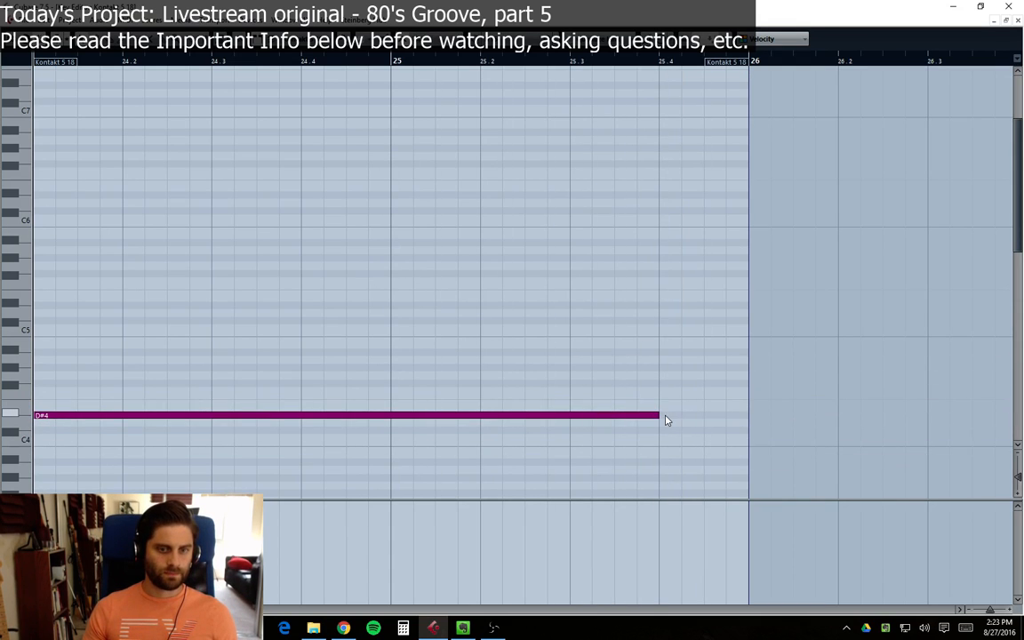
drag(654, 415, 748, 415)
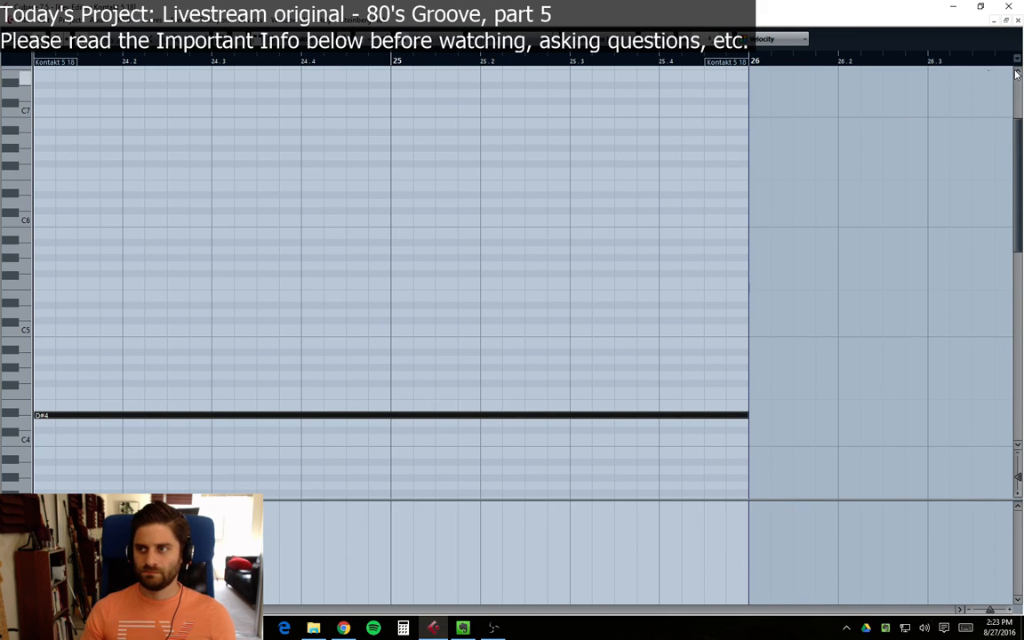
click(1017, 20)
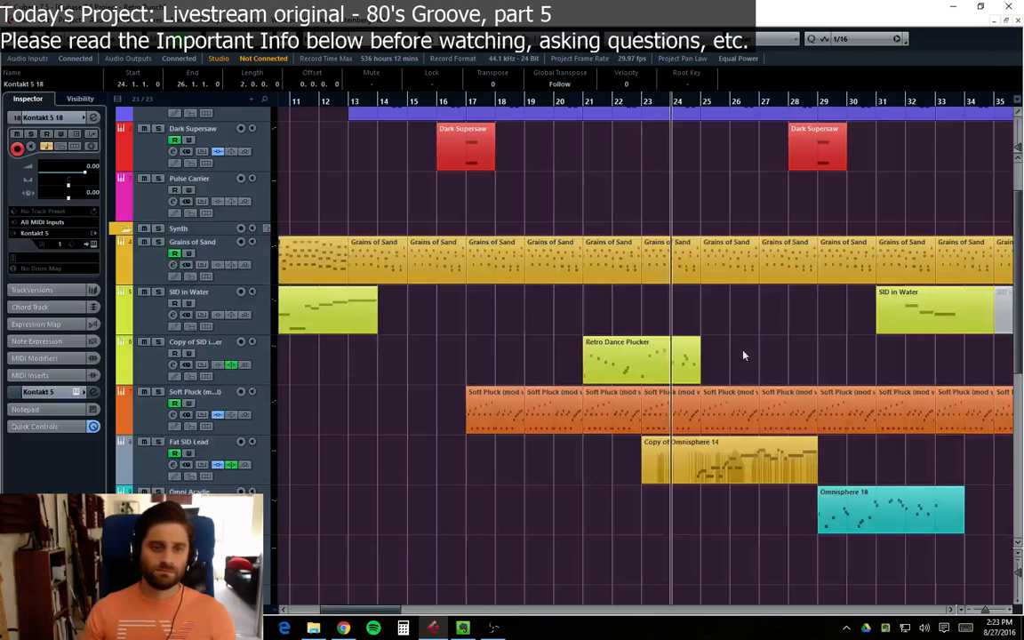
Step: Make the Kontakt rises track taller and rename it Rev
scroll(723, 472, down, 6)
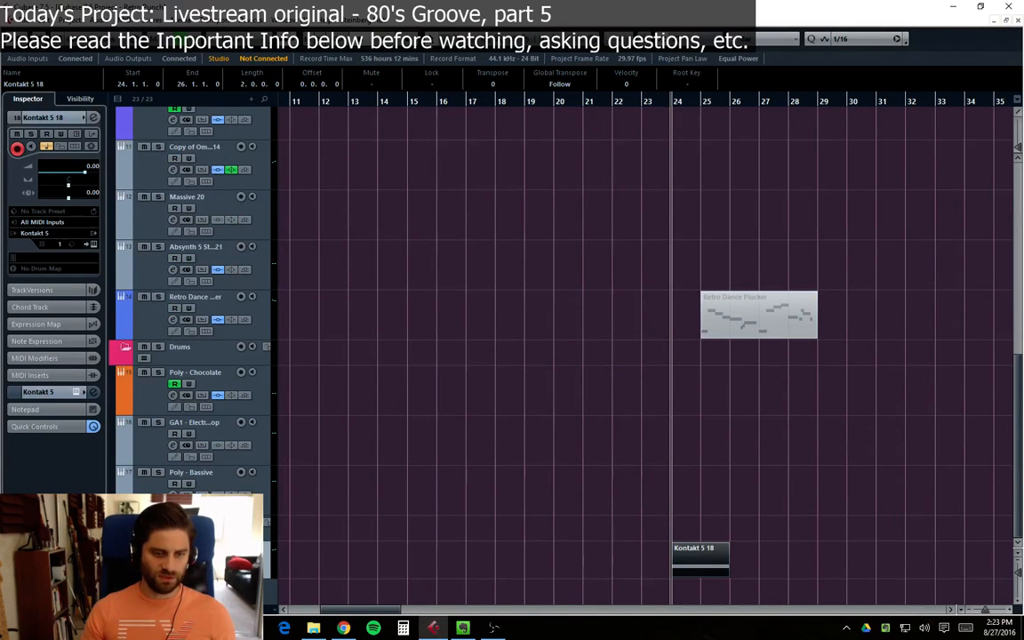
drag(191, 578, 191, 591)
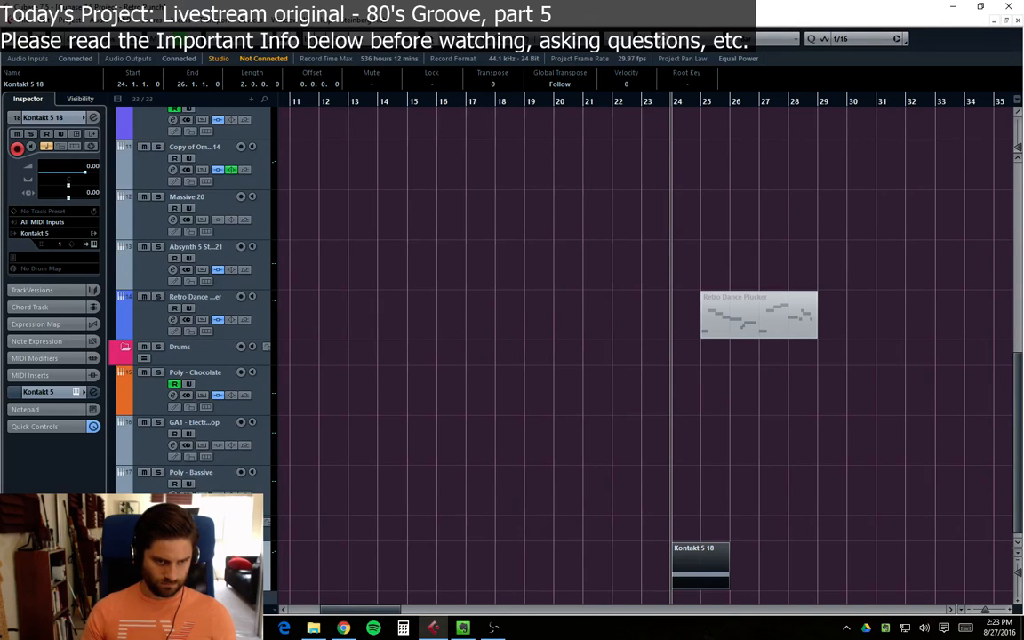
text(Rev)
key(Return)
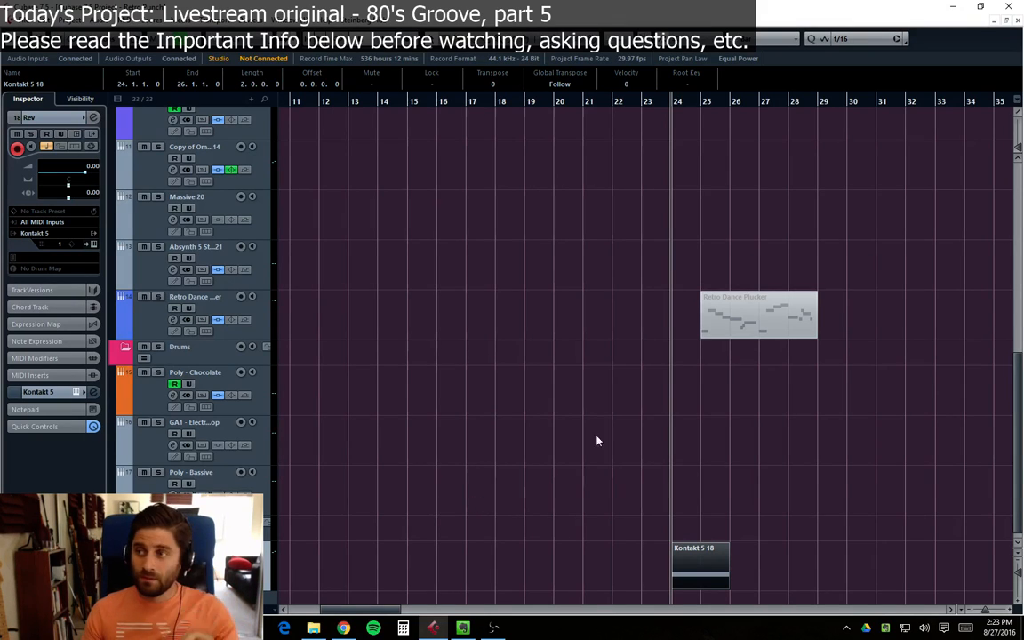
Step: Set the playback position to bar 22 and lower the Rev channel's volume to -5.08 dB
click(643, 112)
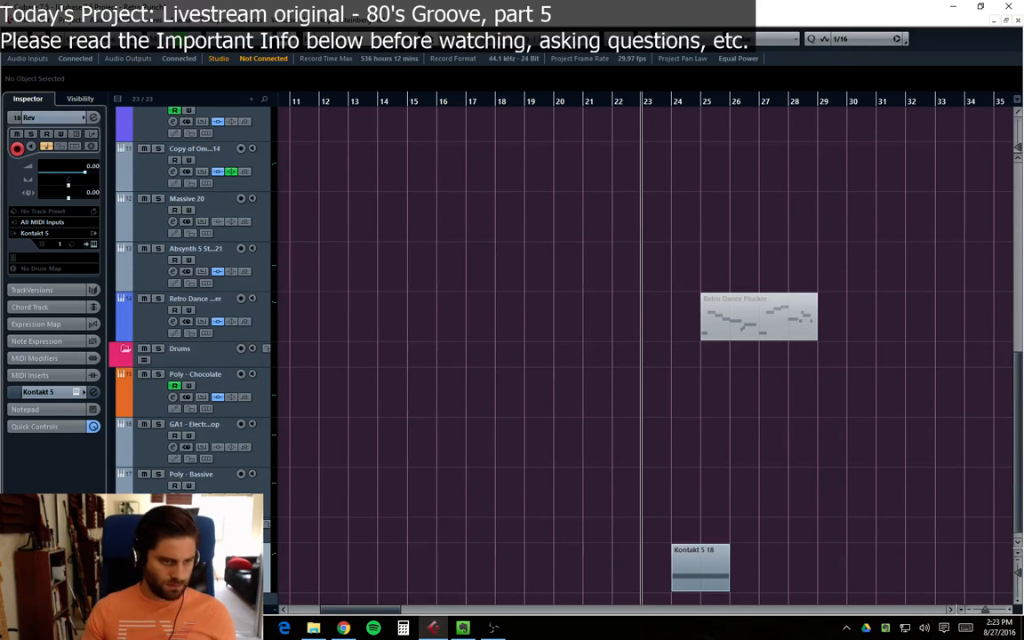
scroll(639, 147, up, 6)
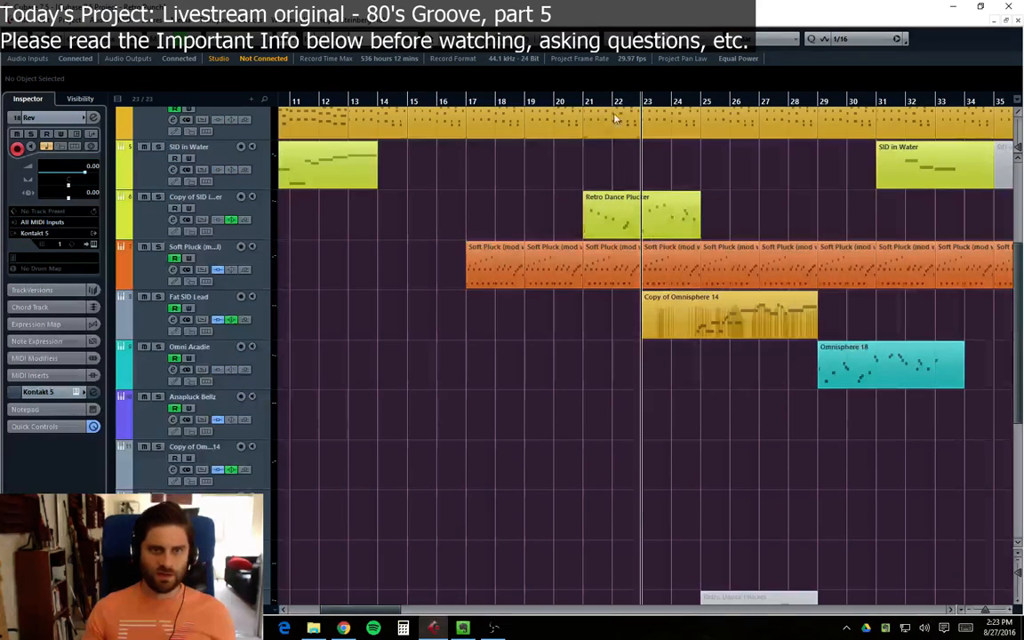
click(611, 103)
scroll(622, 314, down, 6)
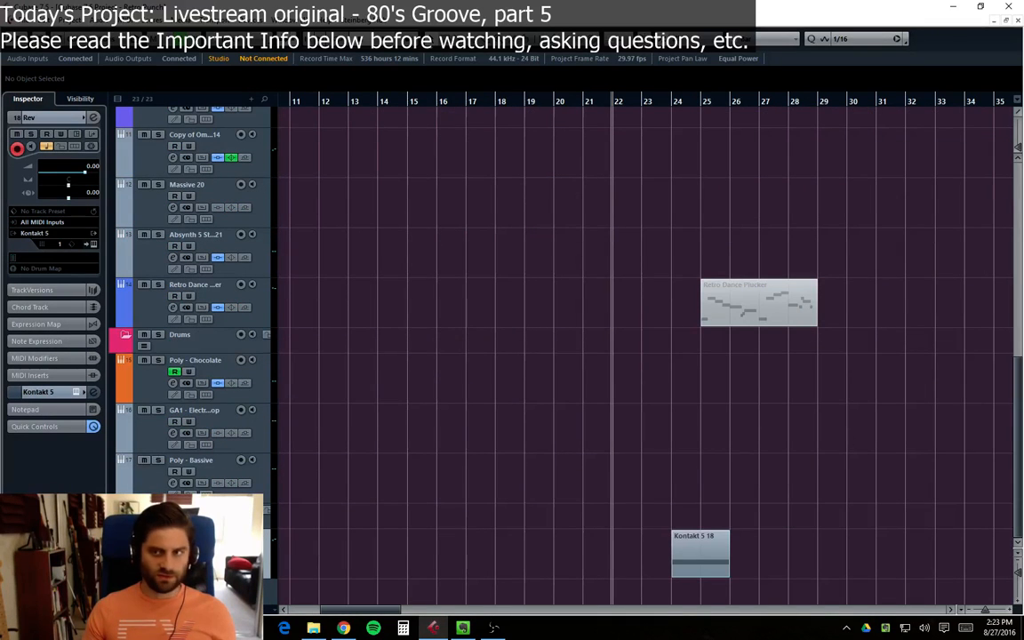
drag(1022, 4, 573, 140)
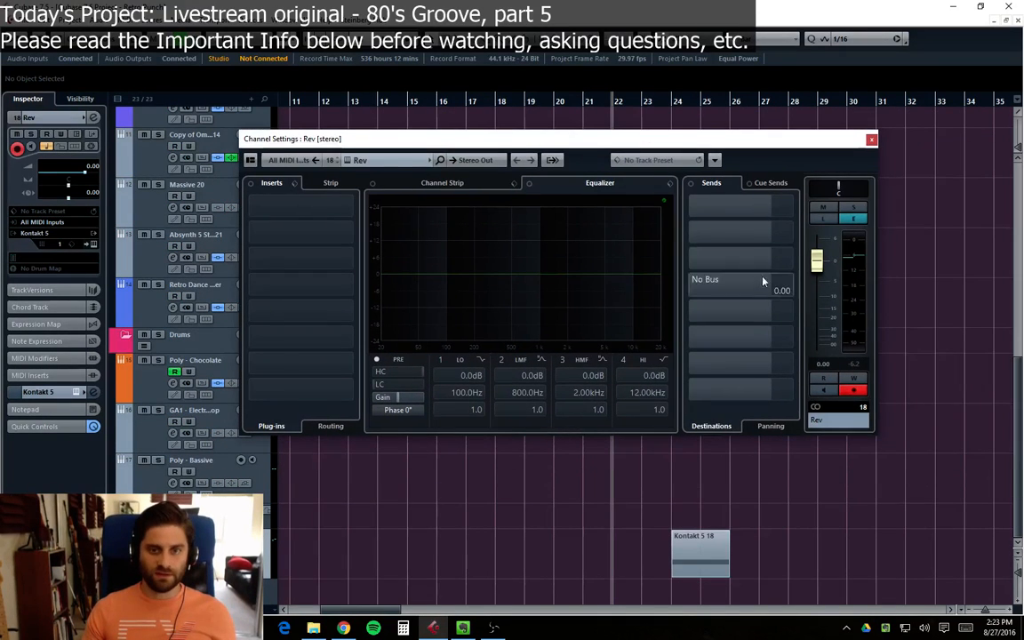
drag(817, 270, 816, 289)
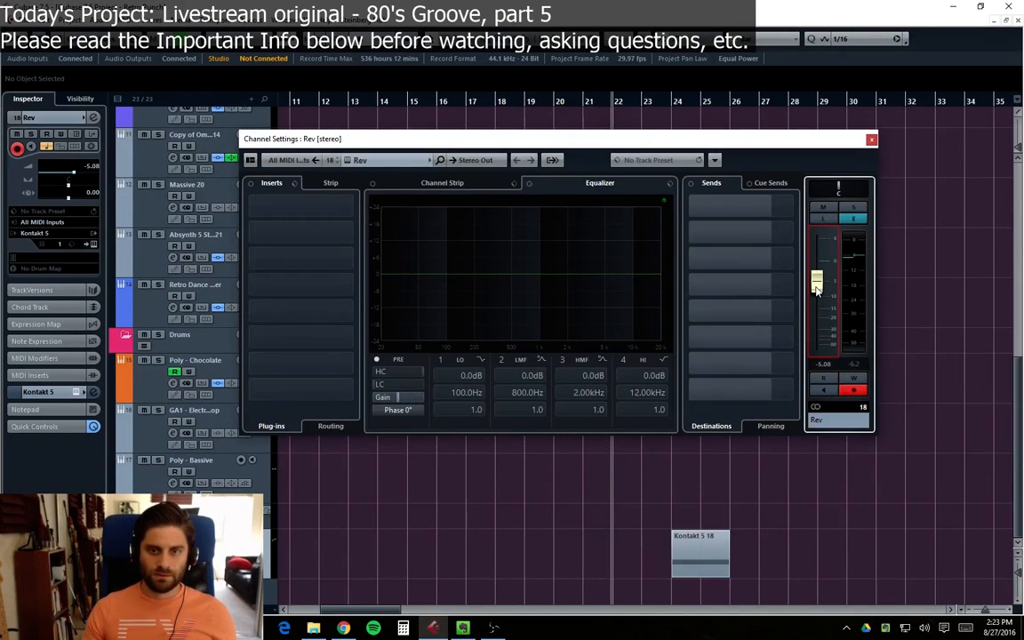
click(870, 140)
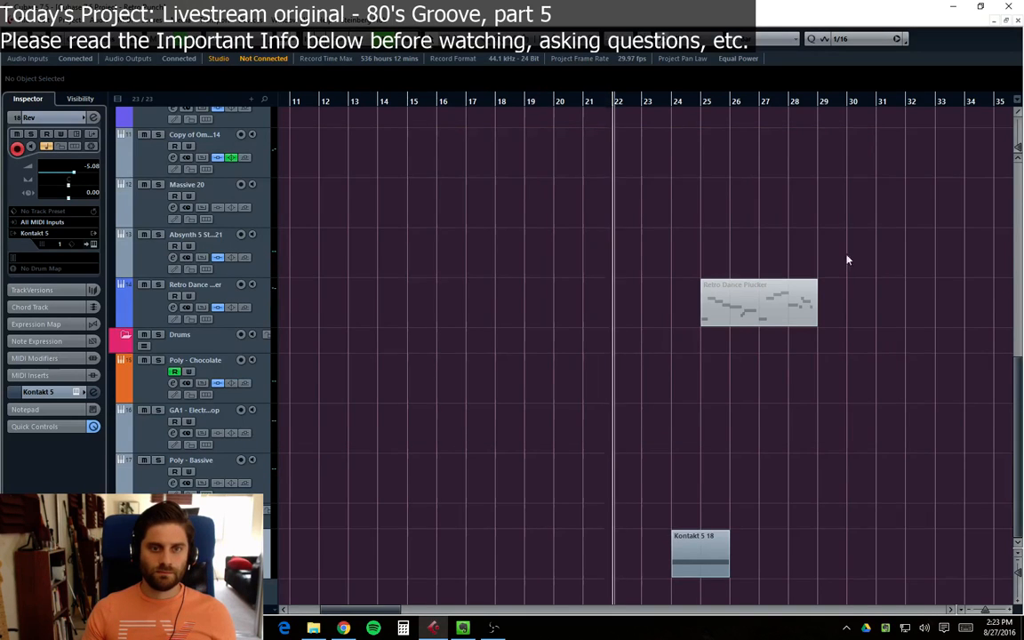
Step: Listen to the riser over bars 24 and 25, then lower the Rev channel's volume to -9.45 dB
scroll(845, 258, up, 5)
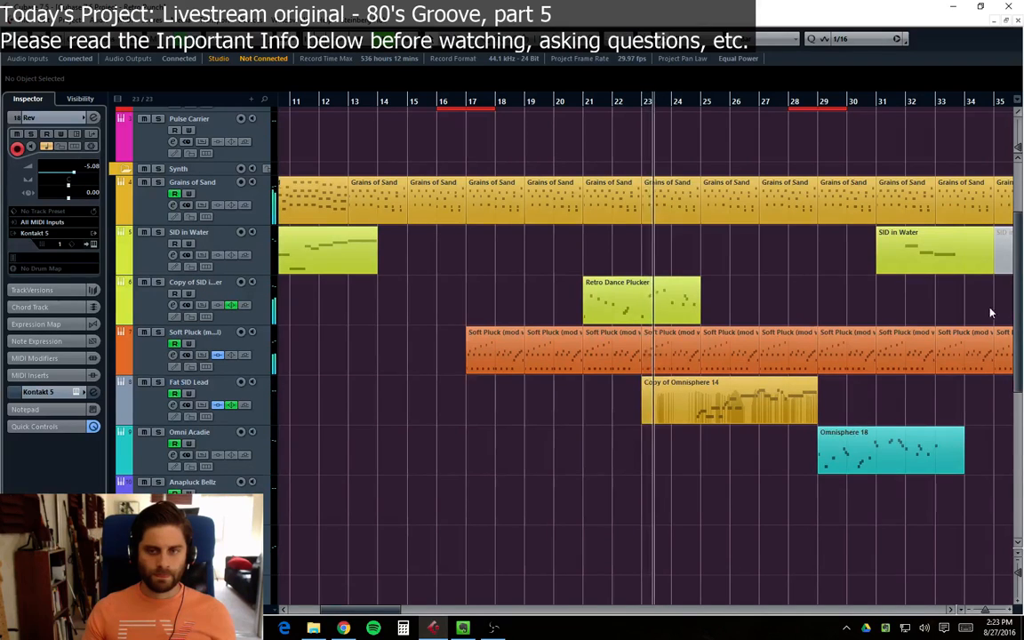
scroll(1020, 287, down, 1)
drag(1020, 287, 1020, 469)
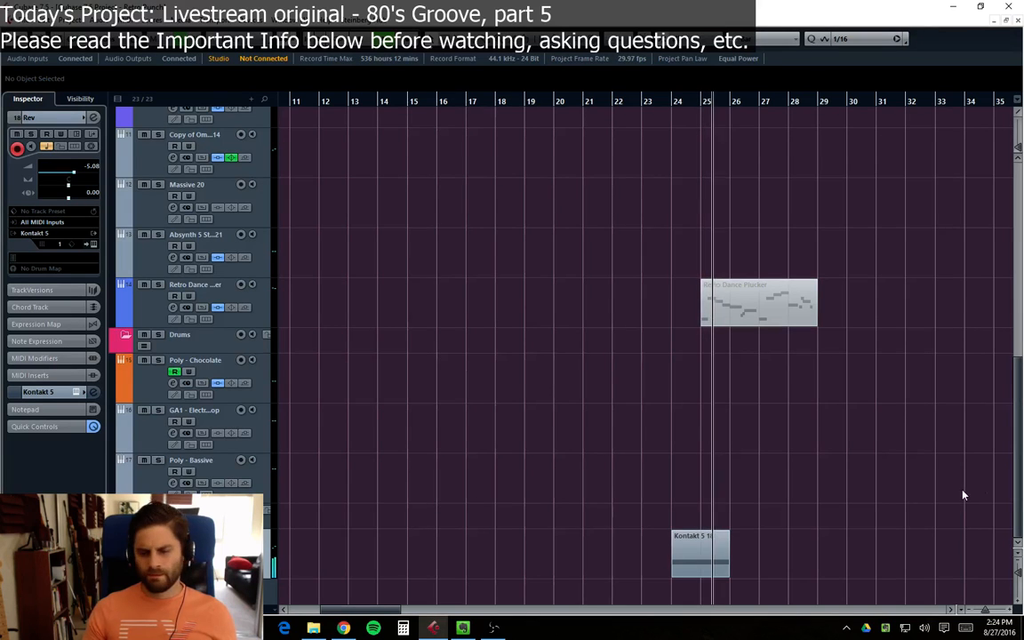
key(e)
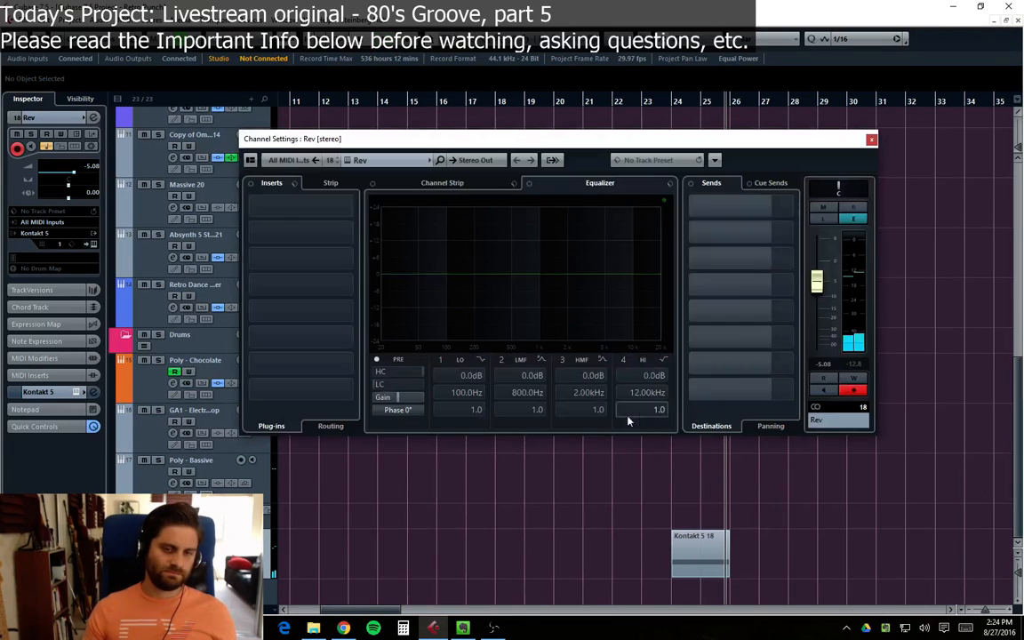
drag(815, 285, 814, 300)
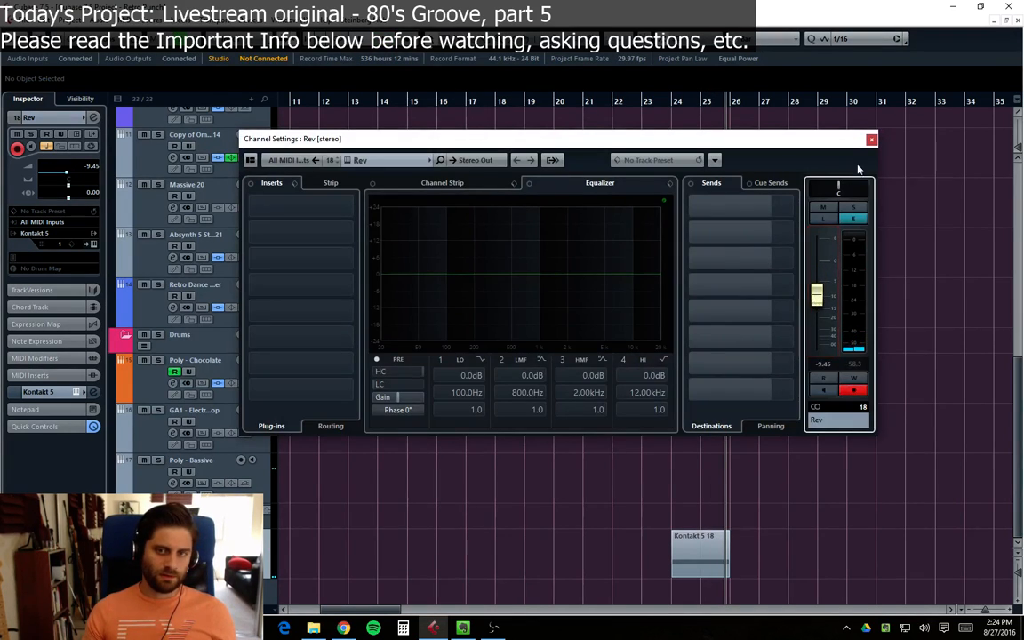
click(871, 140)
Step: Replay the riser, move the long note in the Rev part to A4 and close the note editor
key(space)
key(space)
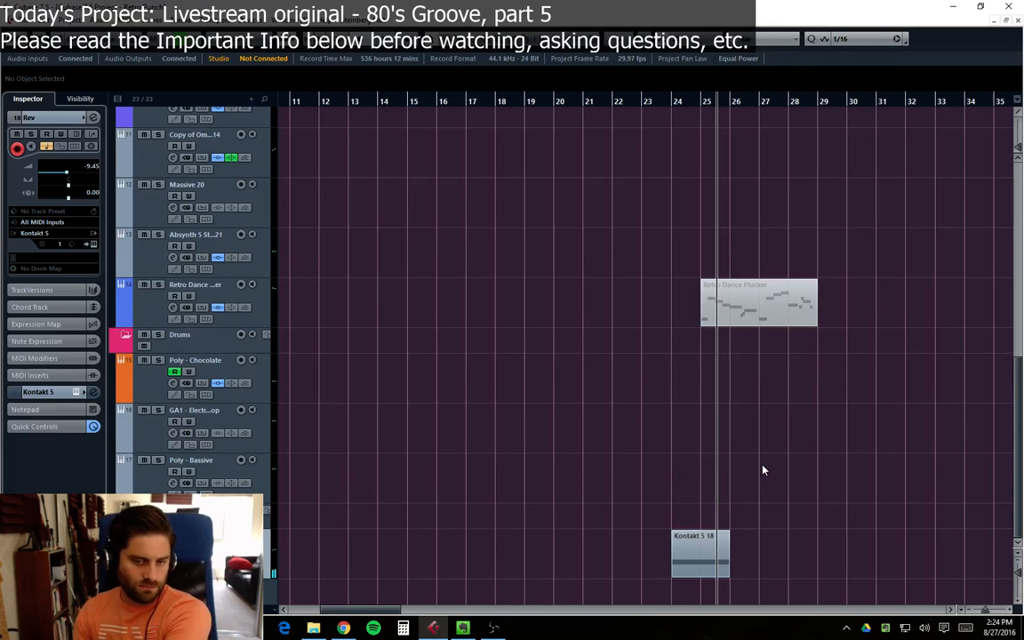
double_click(697, 555)
scroll(444, 408, down, 2)
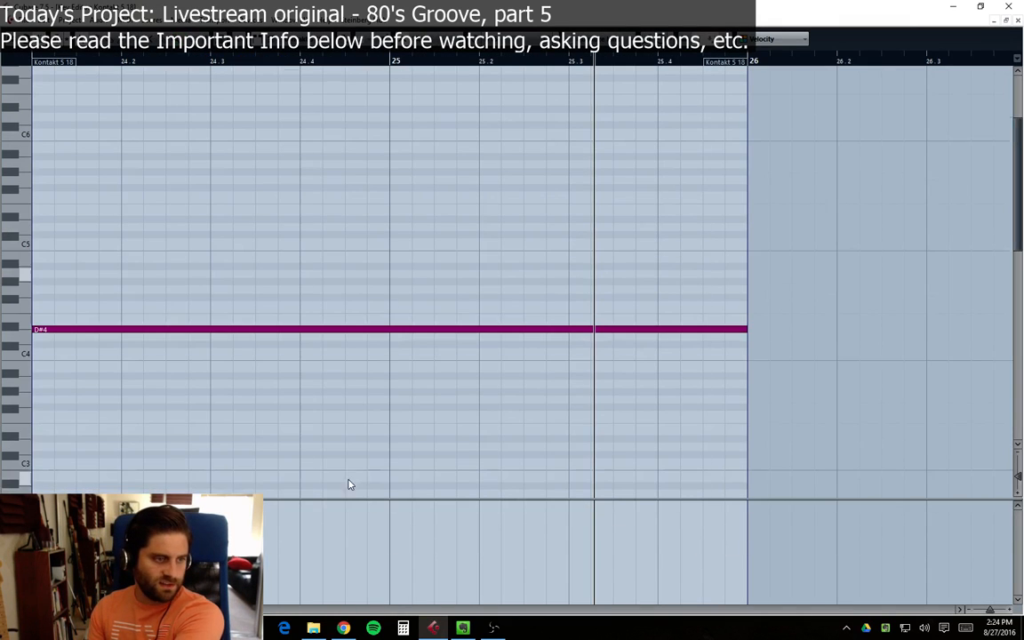
drag(132, 331, 132, 273)
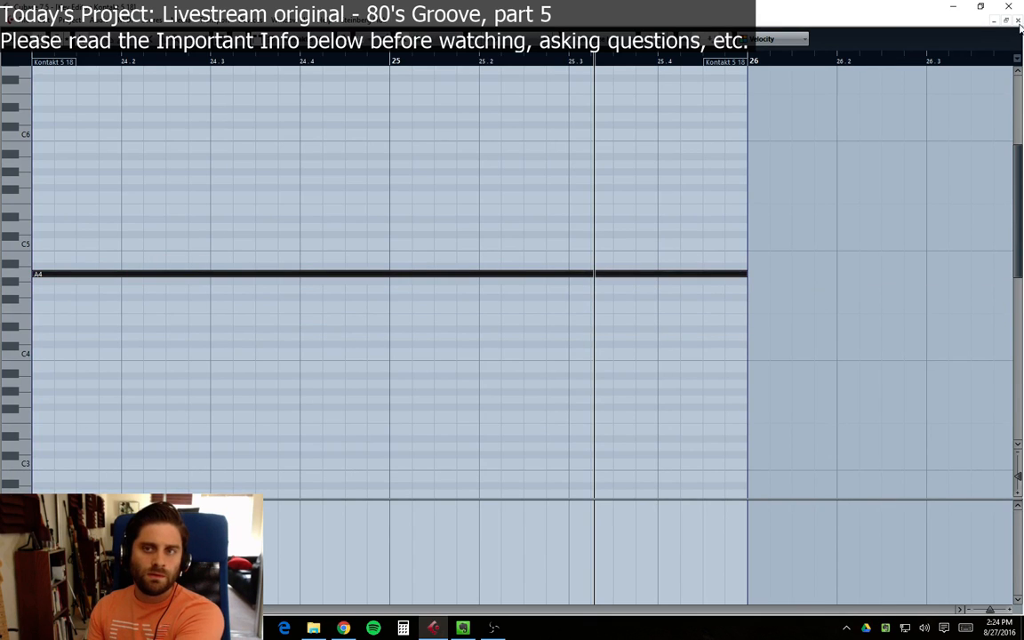
key(Escape)
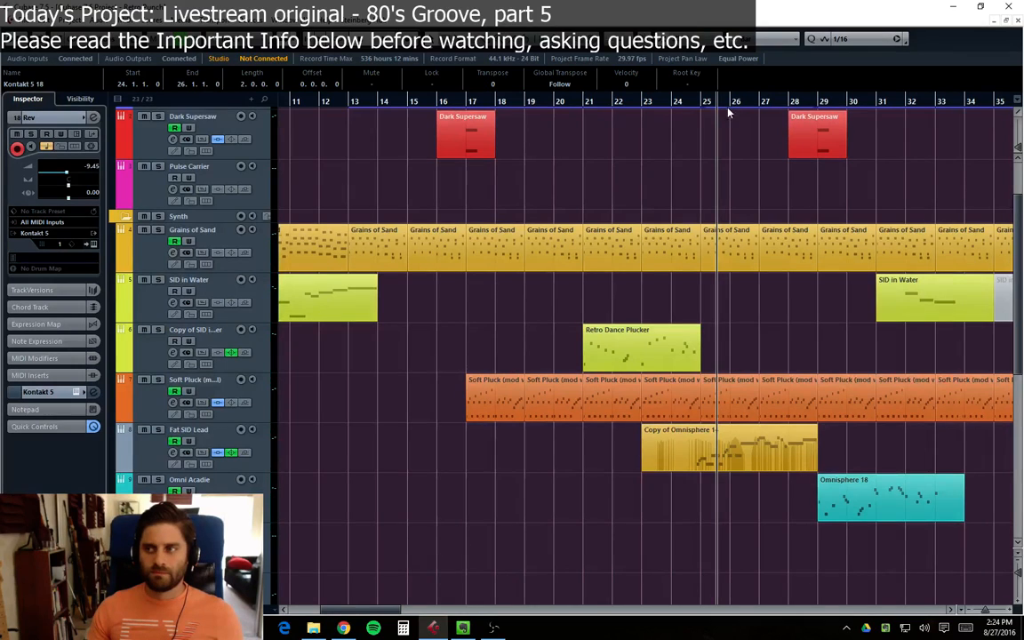
Step: Play the arrangement from bar 23 to check the riser leading into bar 25
click(702, 101)
scroll(689, 146, down, 5)
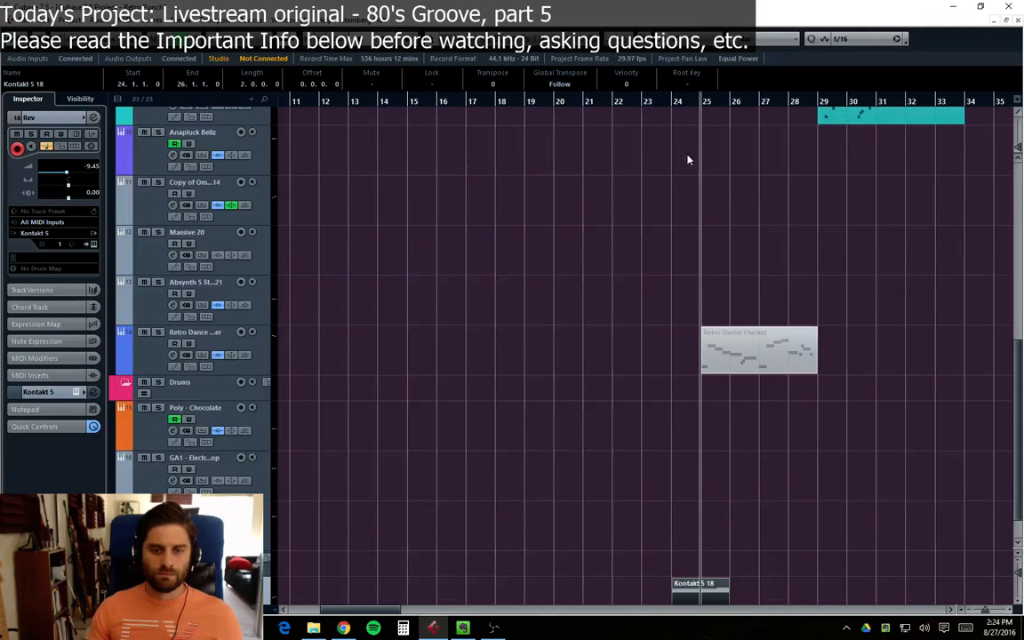
click(643, 101)
click(721, 182)
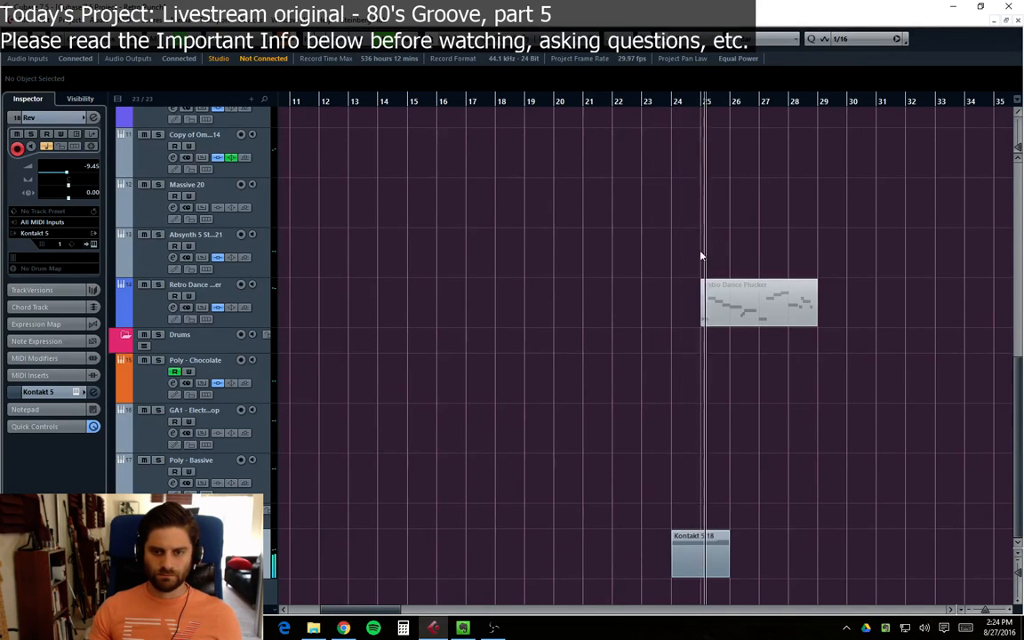
Step: Check the riser note in the Rev part, then raise the Rev channel's volume to -5.50 dB
double_click(679, 560)
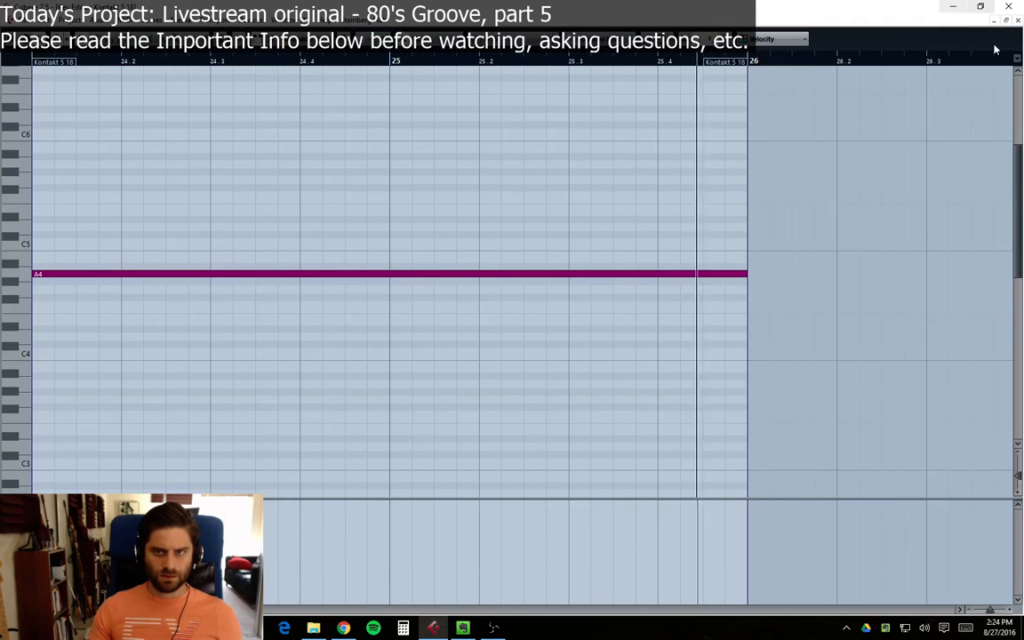
click(1018, 20)
drag(816, 294, 816, 282)
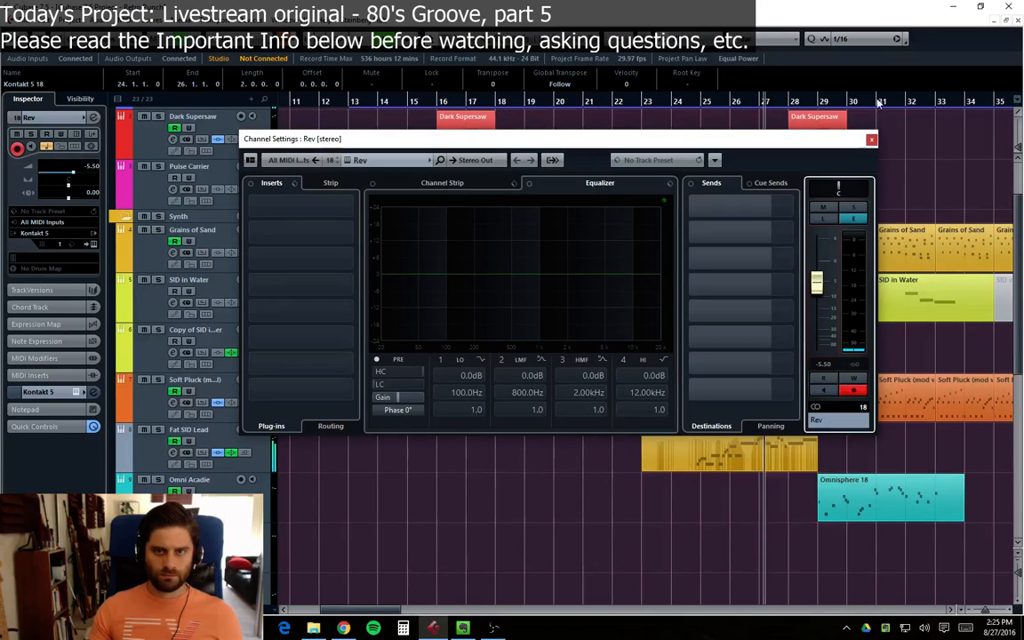
Step: Close the Rev channel settings, lower the long note in the Rev part to D#4, and close the note editor
click(871, 140)
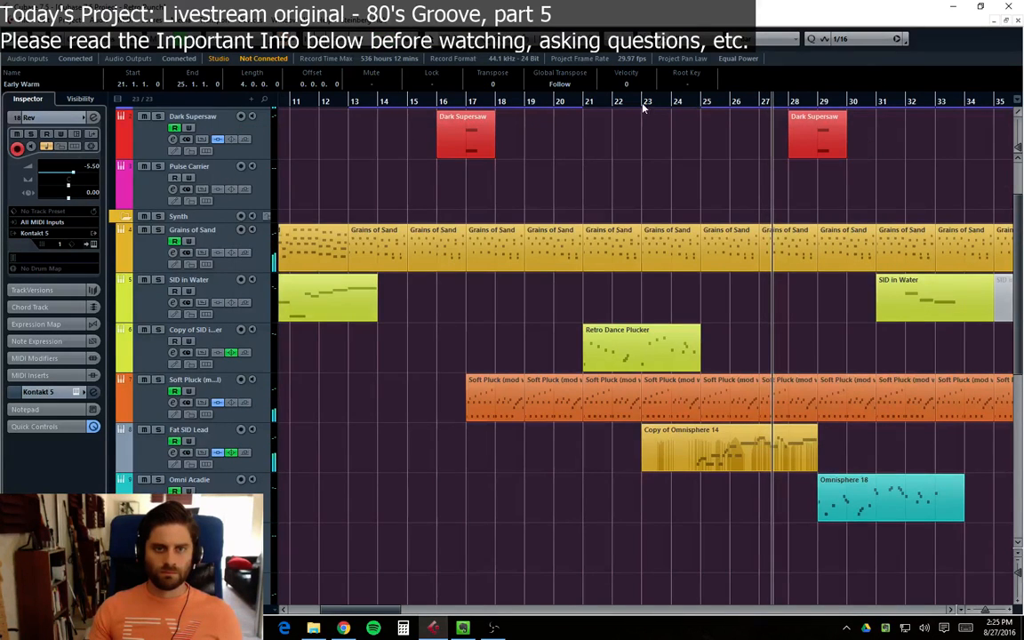
scroll(642, 359, down, 8)
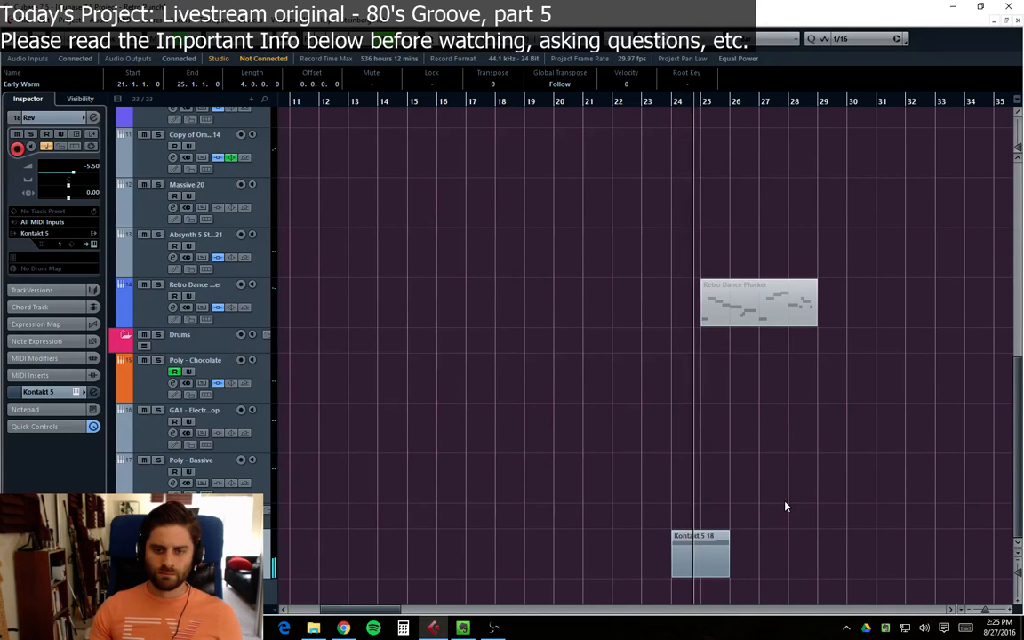
click(703, 557)
double_click(702, 557)
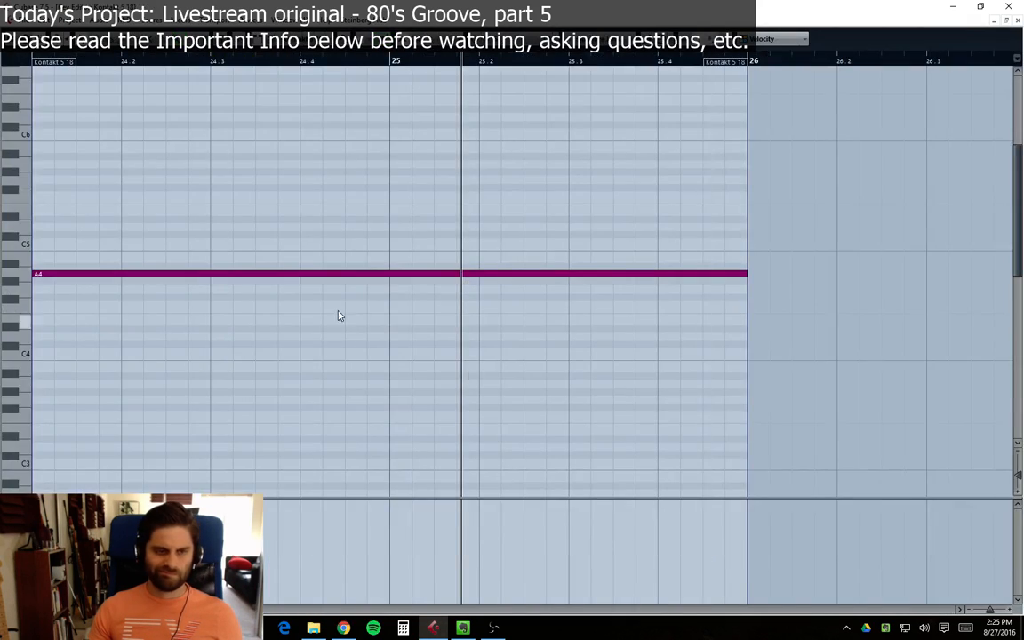
click(181, 276)
drag(181, 281, 164, 334)
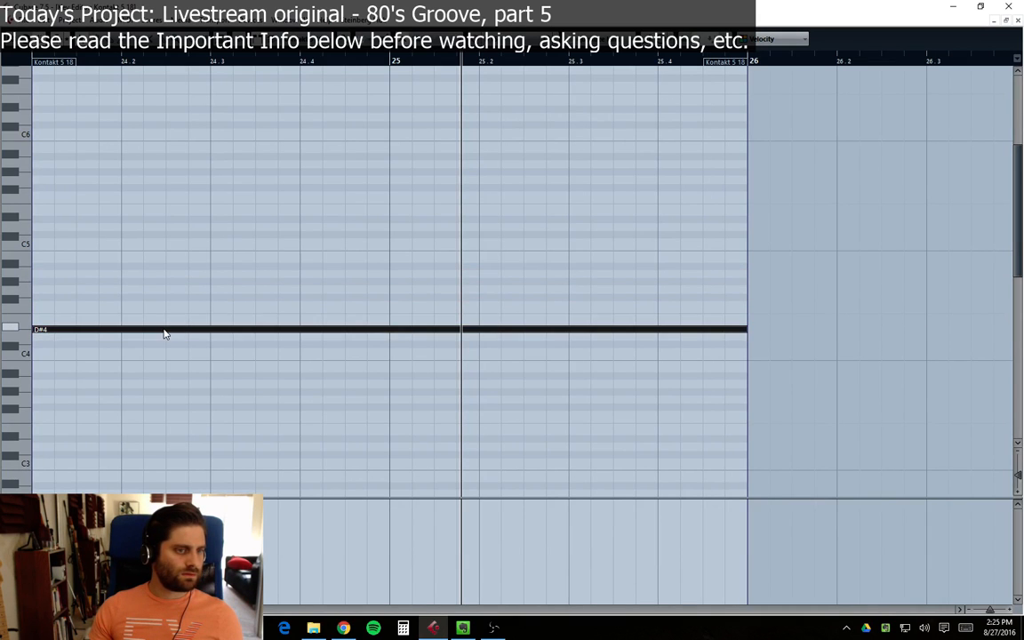
click(1018, 21)
Step: Move the Rev part to start at bar 28, mute it, and check its placement against the other tracks
scroll(710, 485, down, 6)
scroll(680, 503, down, 1)
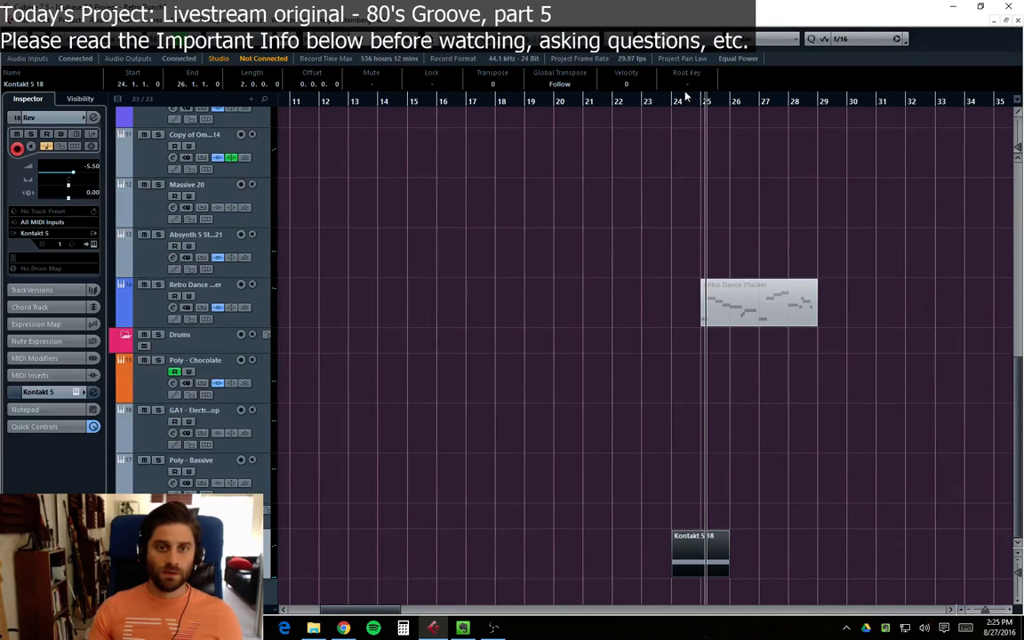
drag(686, 557, 820, 560)
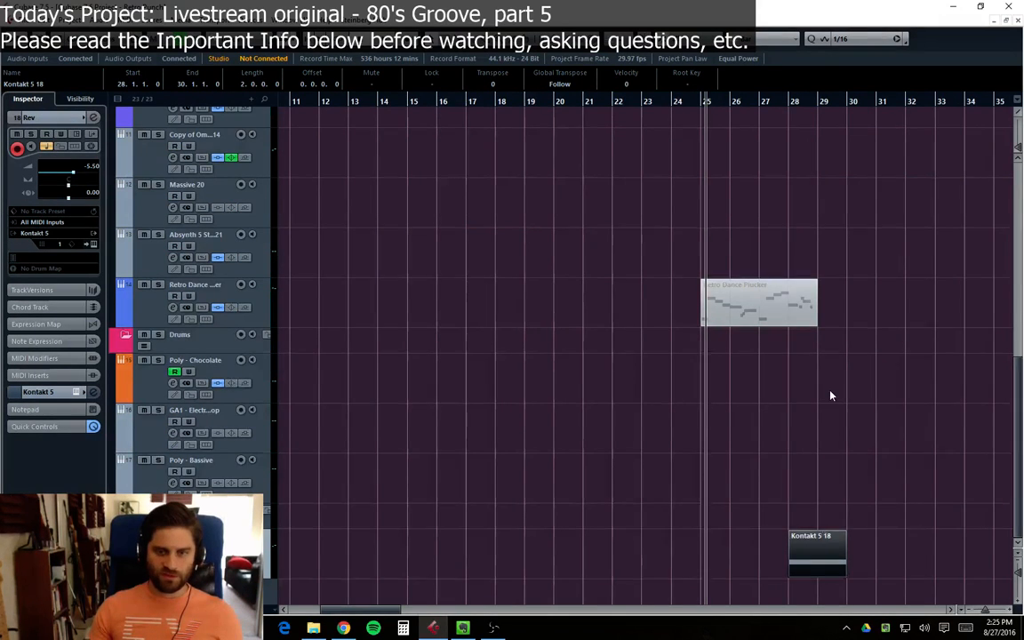
scroll(773, 284, up, 8)
scroll(815, 520, down, 8)
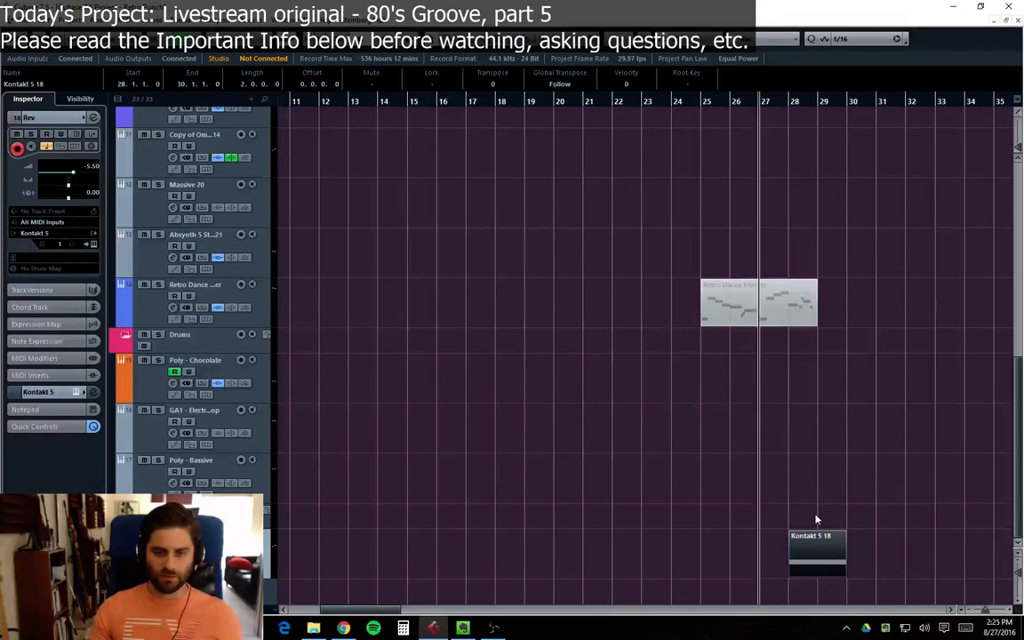
scroll(849, 368, up, 6)
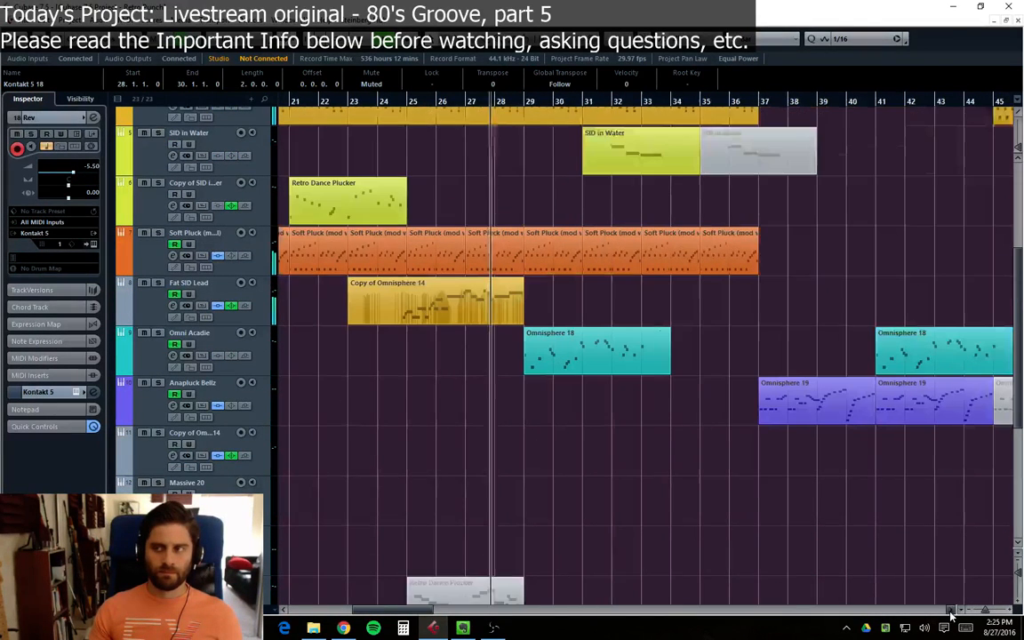
scroll(445, 577, right, 5)
scroll(497, 534, left, 2)
scroll(572, 450, down, 5)
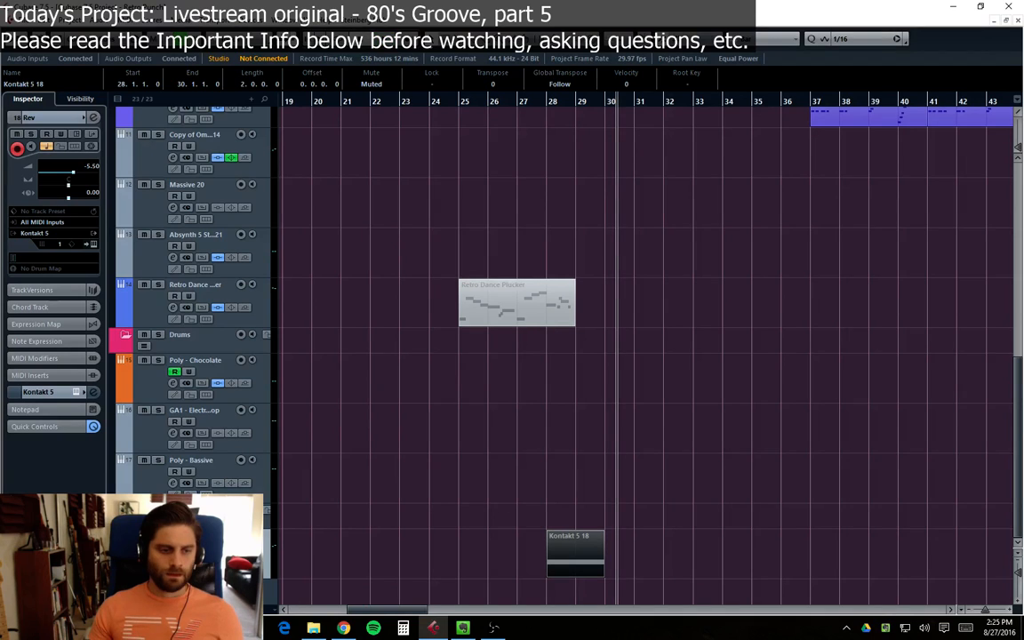
right_click(149, 351)
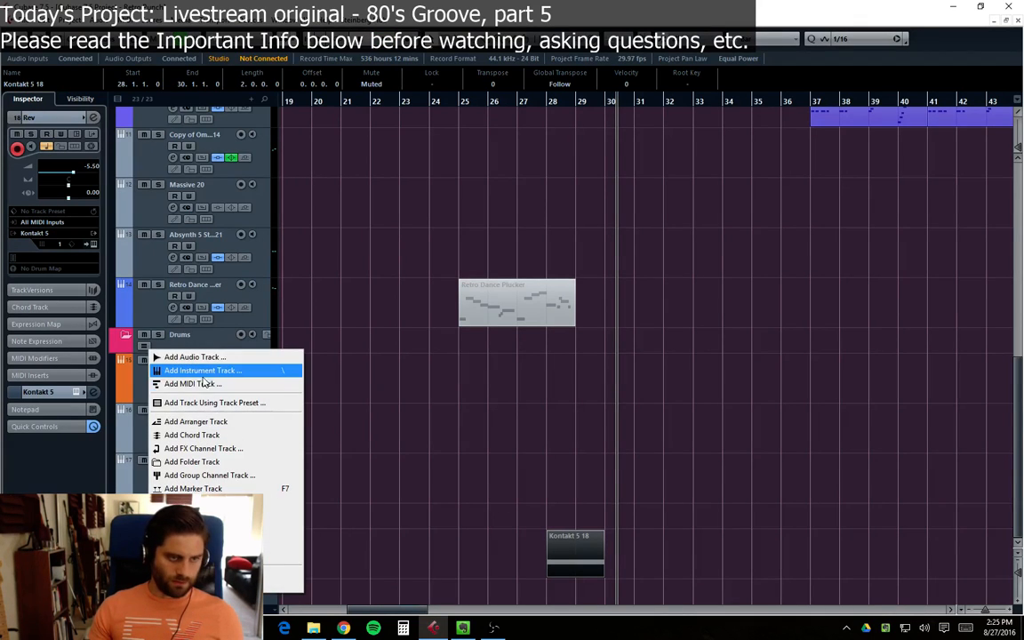
click(210, 371)
click(513, 334)
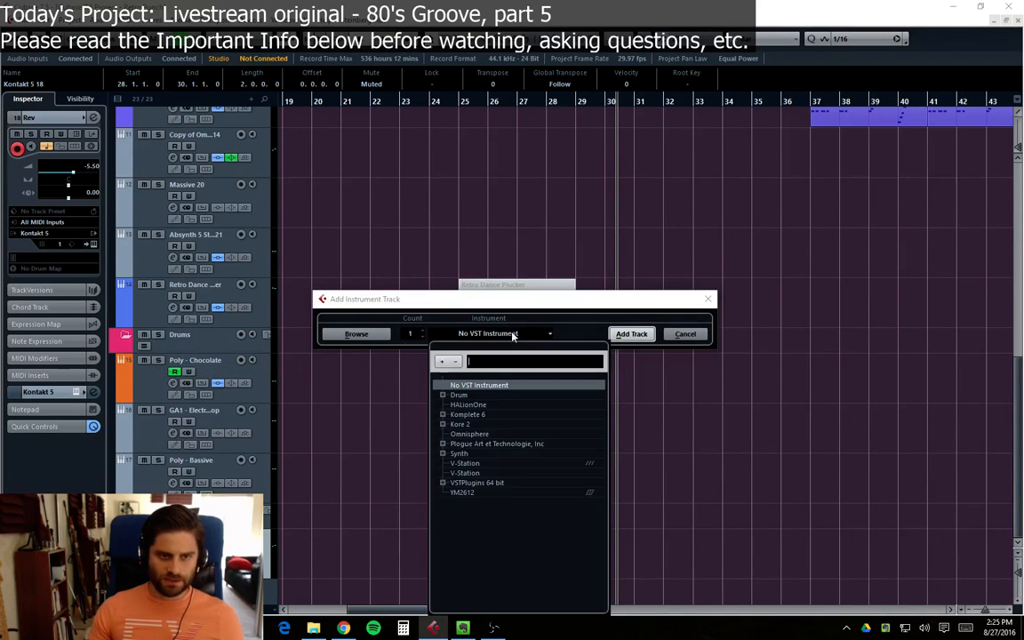
click(586, 305)
click(683, 334)
Step: Add a track below the Rev track using the bp - Noise Splash track preset
right_click(165, 576)
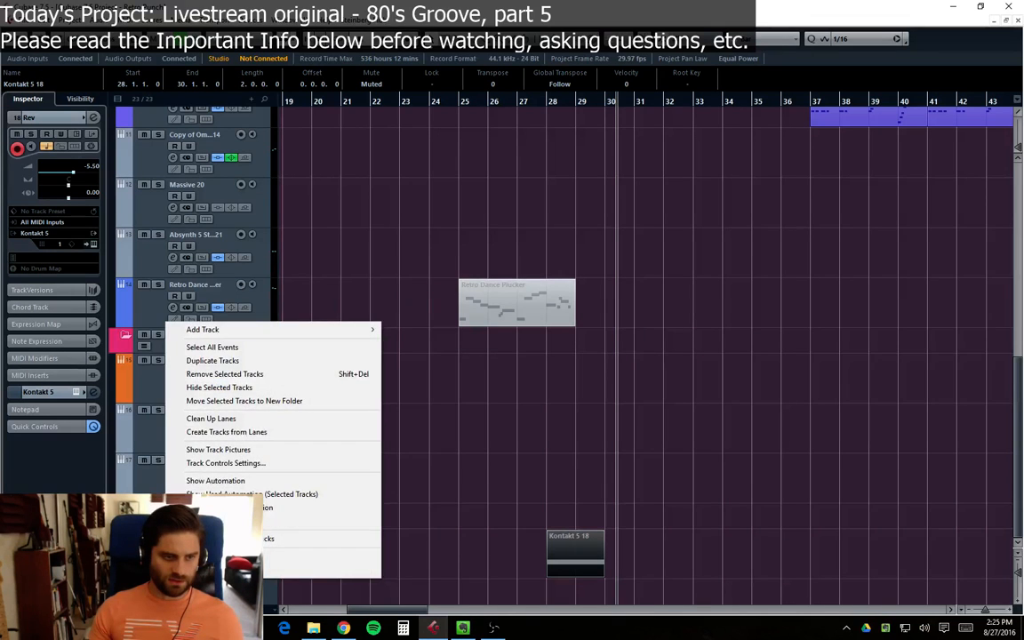
right_click(160, 595)
click(227, 406)
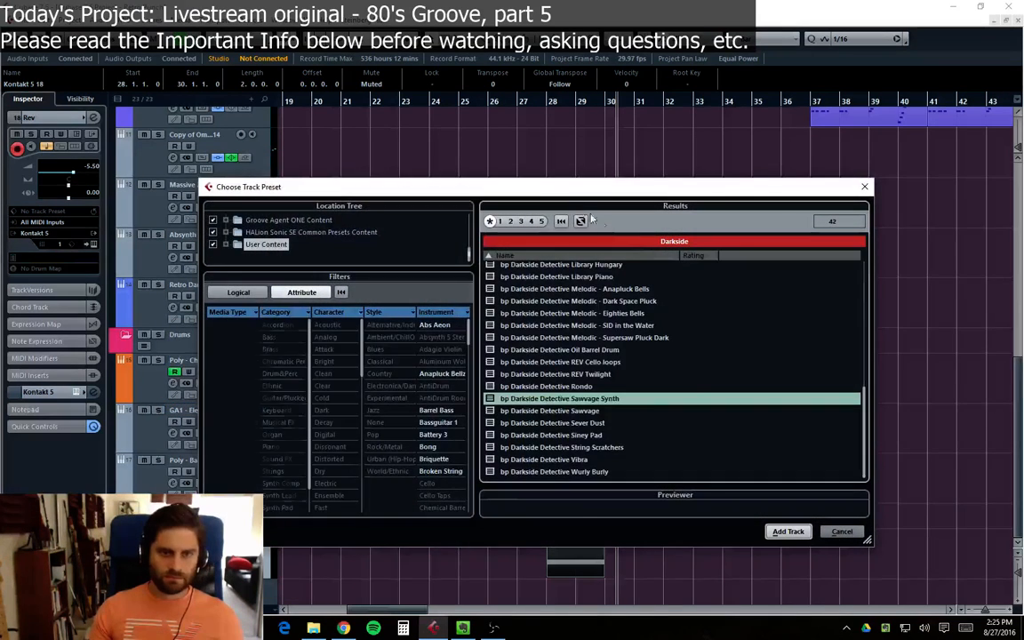
drag(566, 191, 1023, 245)
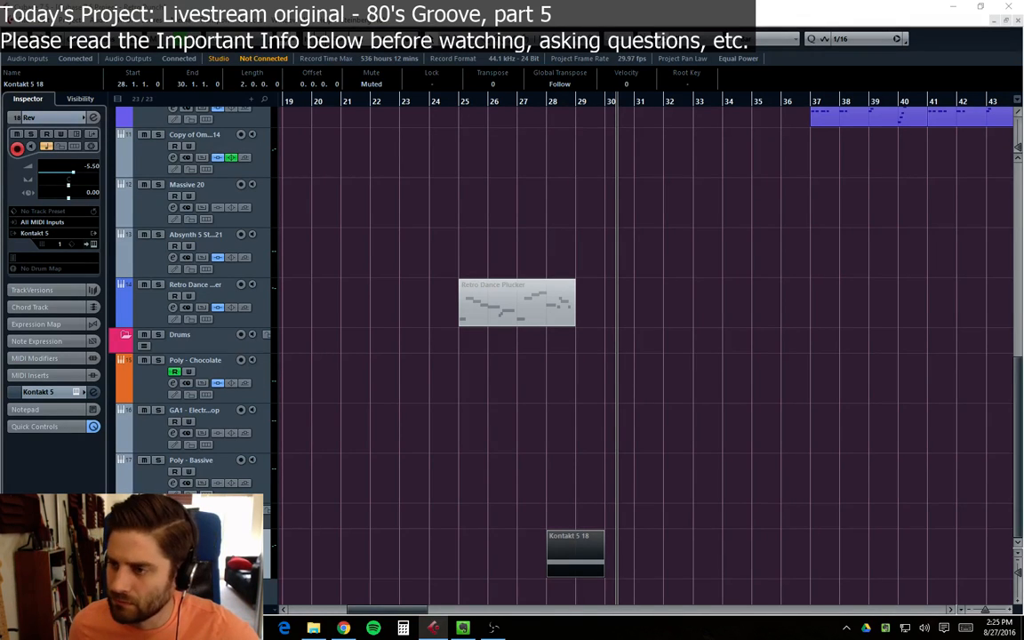
key(Return)
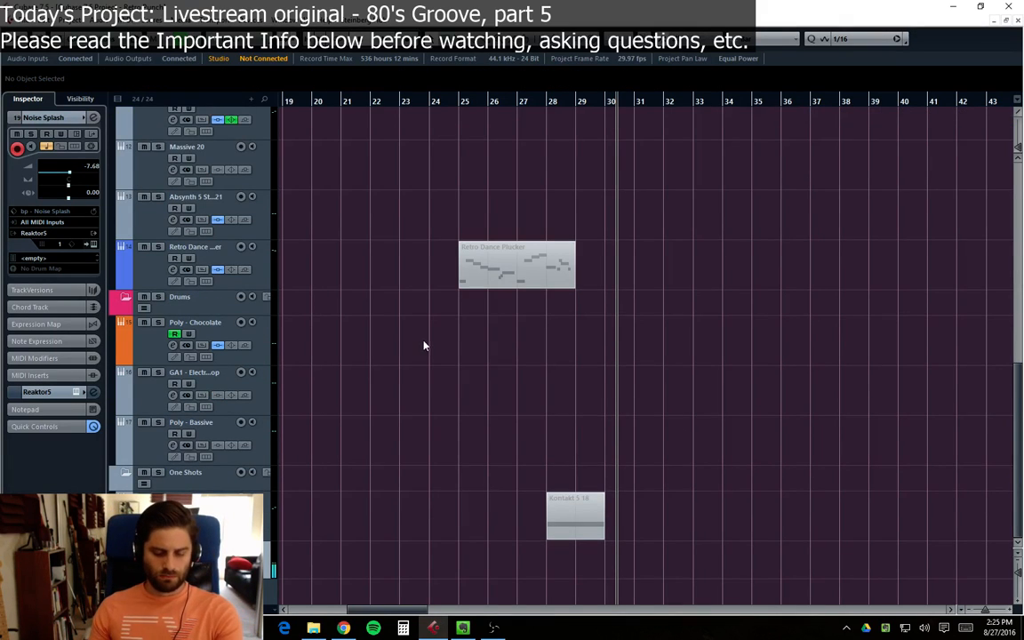
Step: Create a two-bar part at bar 27 on the Noise Splash track with a short D#2 note at its start
click(519, 103)
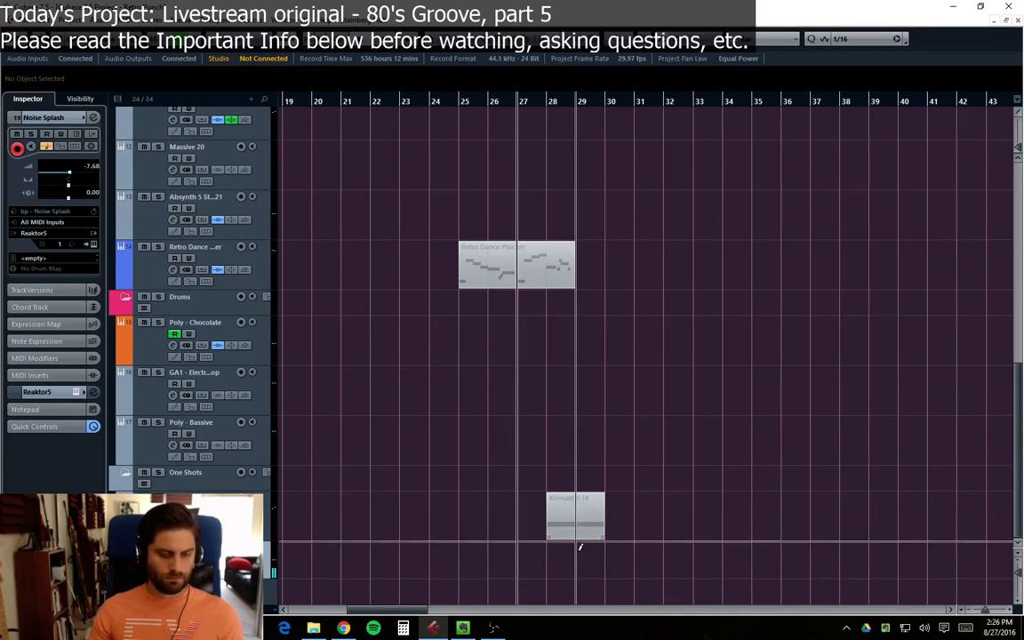
drag(523, 559, 575, 561)
double_click(522, 566)
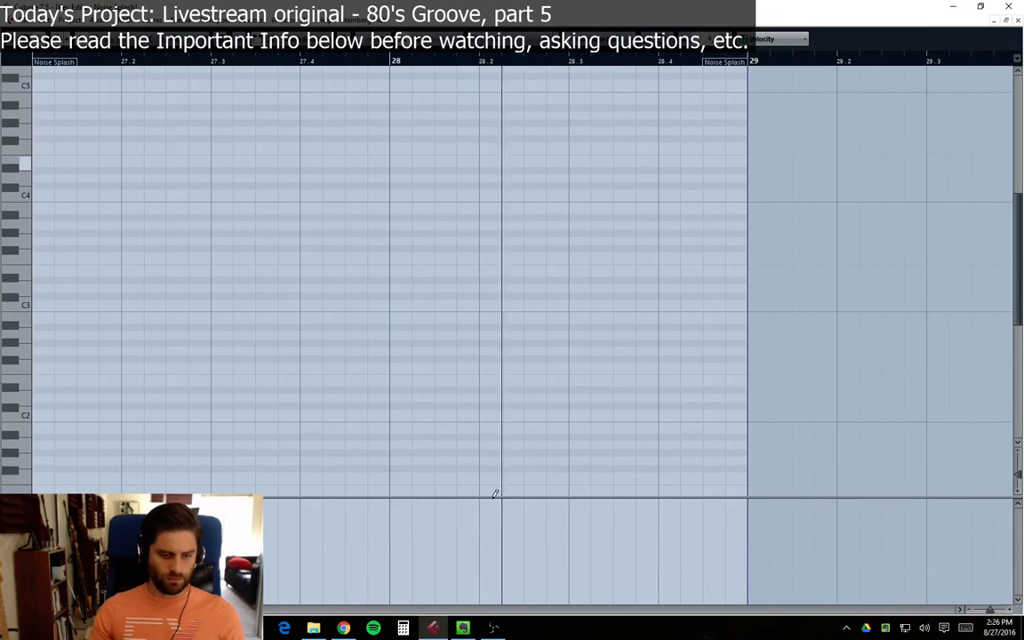
click(40, 389)
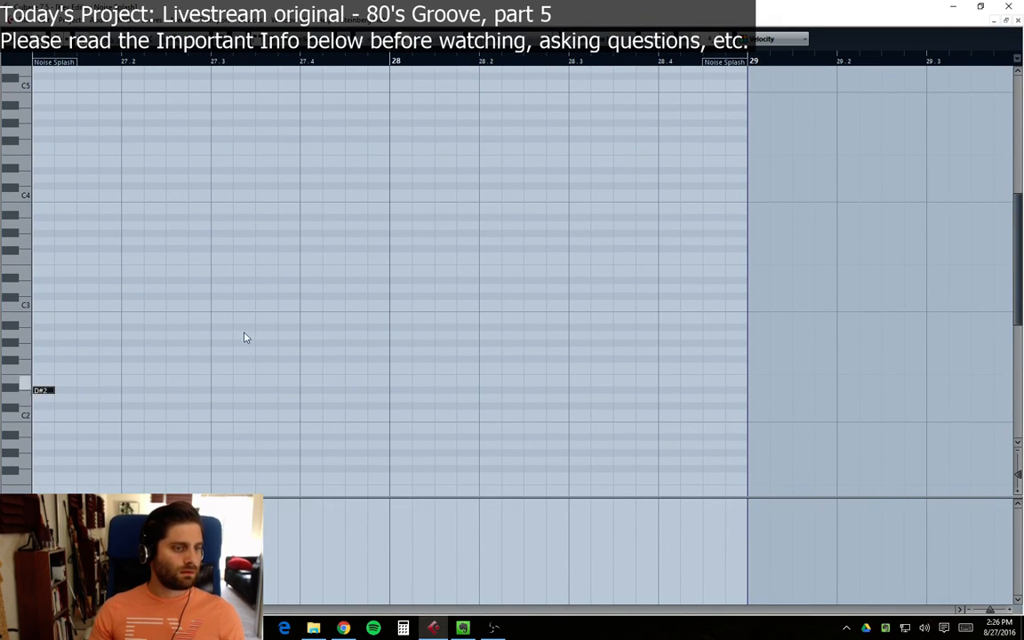
click(1008, 6)
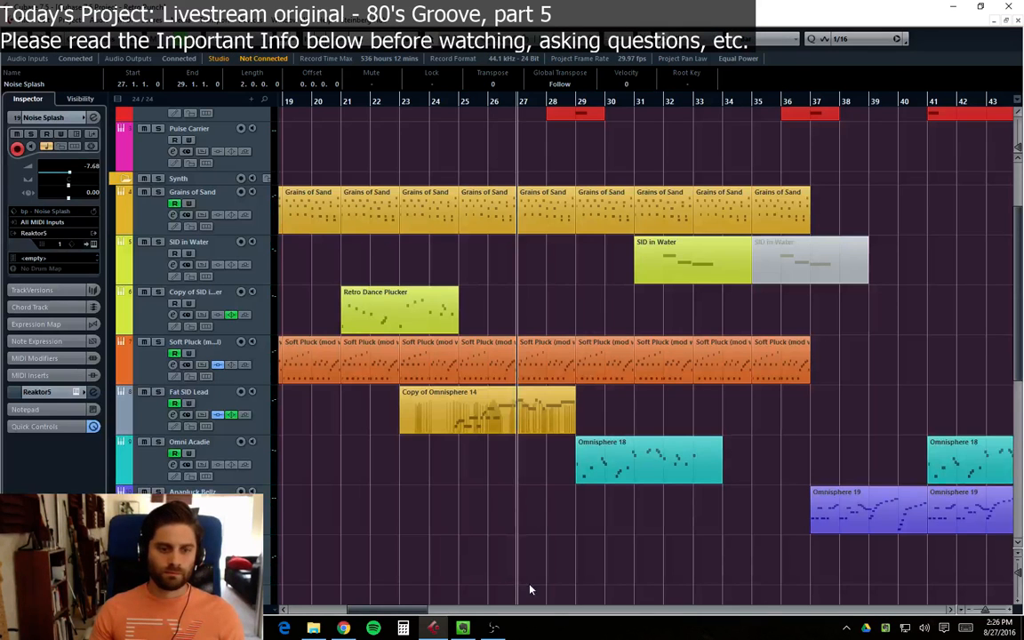
Step: Move the Noise Splash part so that it starts at bar 29
scroll(529, 589, down, 5)
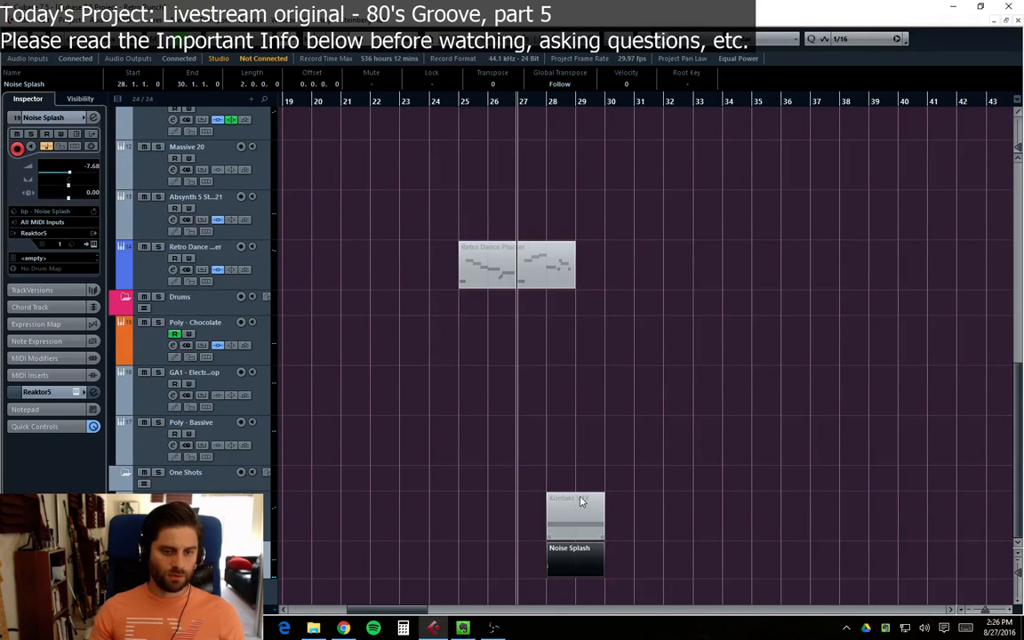
scroll(585, 498, up, 5)
scroll(584, 293, down, 1)
drag(578, 569, 601, 568)
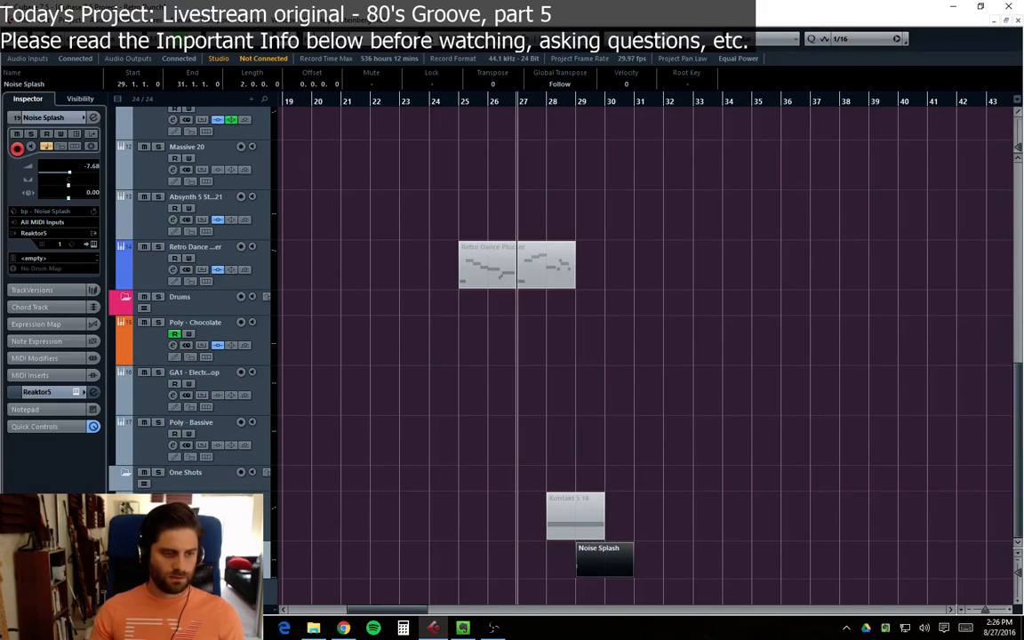
Step: Open the Noise Splash channel settings and insert the RoomWorks reverb in the first insert slot
drag(198, 579, 197, 590)
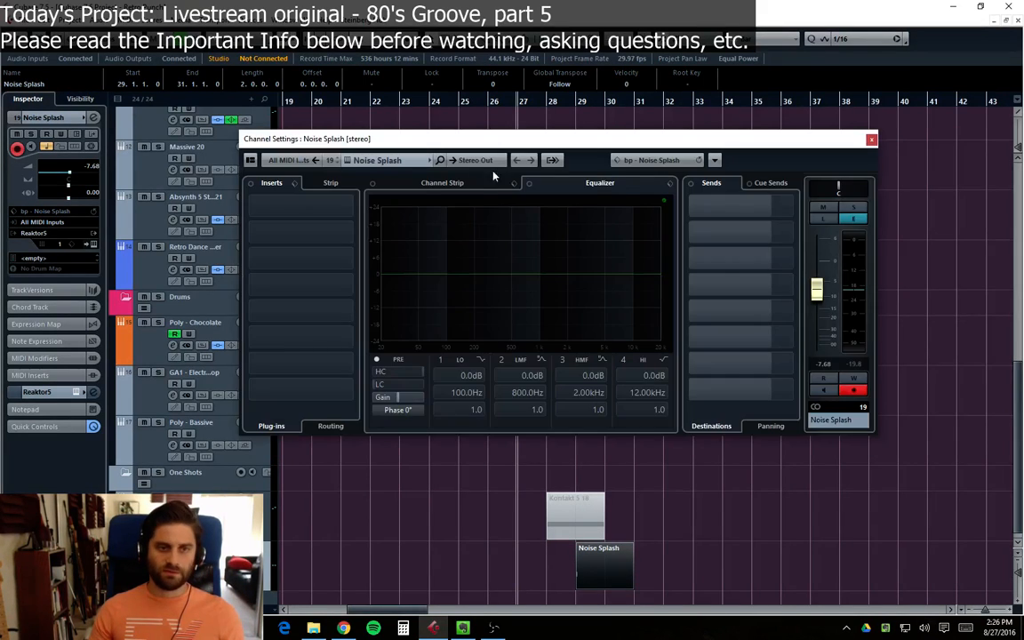
click(290, 217)
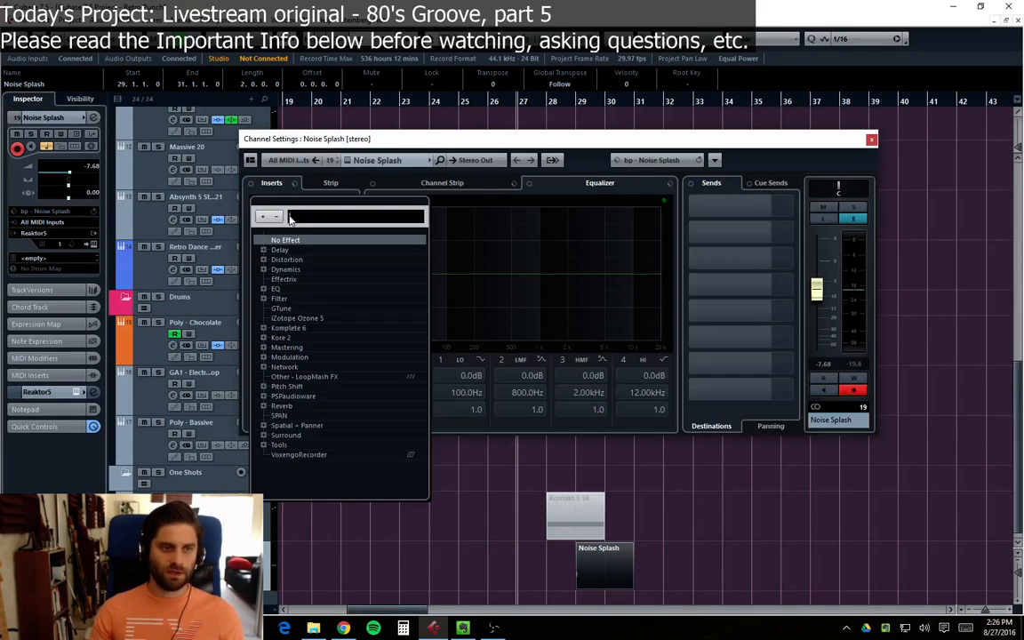
click(263, 406)
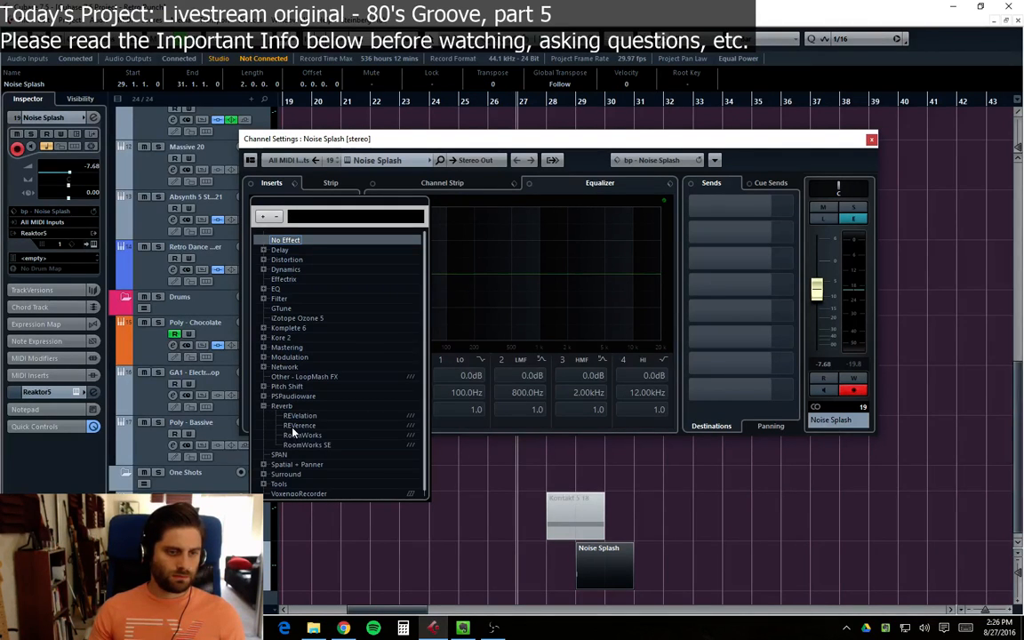
click(302, 435)
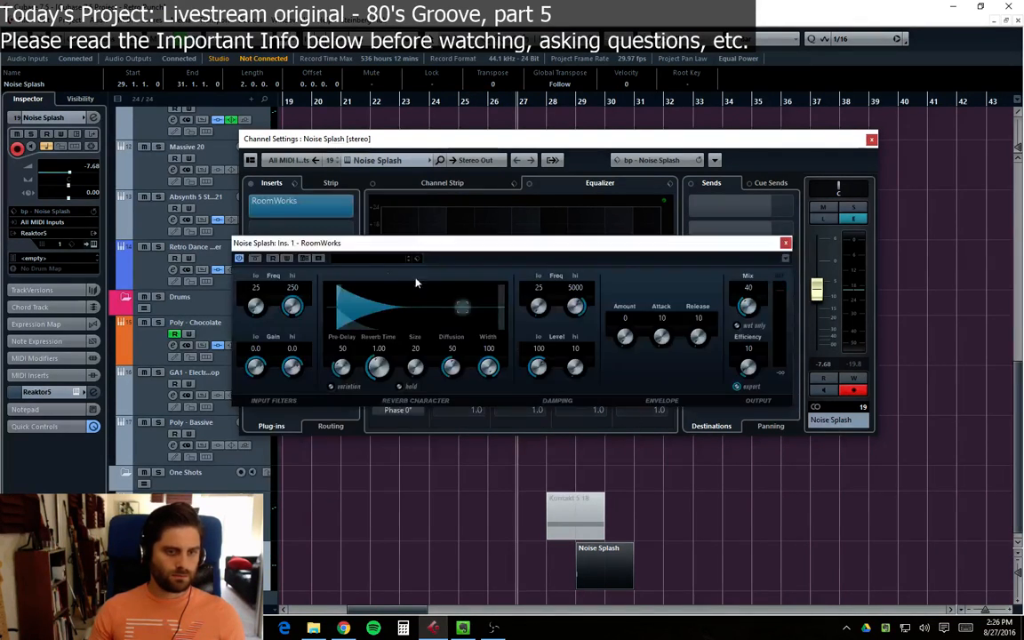
Step: Load the Hall Grand Chamber preset in RoomWorks and lower the Noise Splash channel's volume to -13.5 dB
click(376, 257)
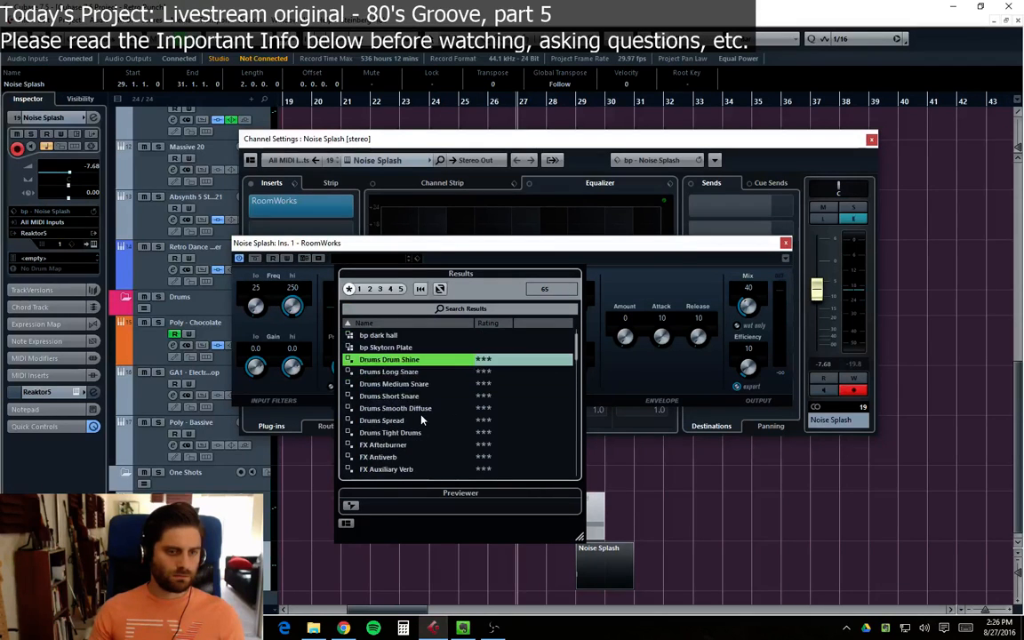
scroll(417, 415, down, 3)
scroll(418, 415, down, 6)
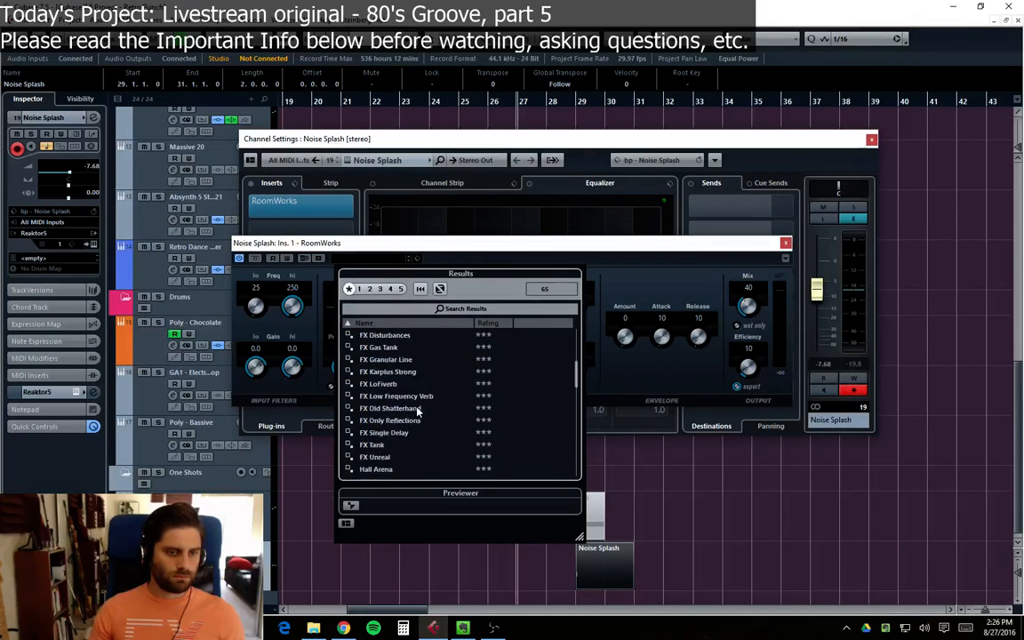
double_click(391, 457)
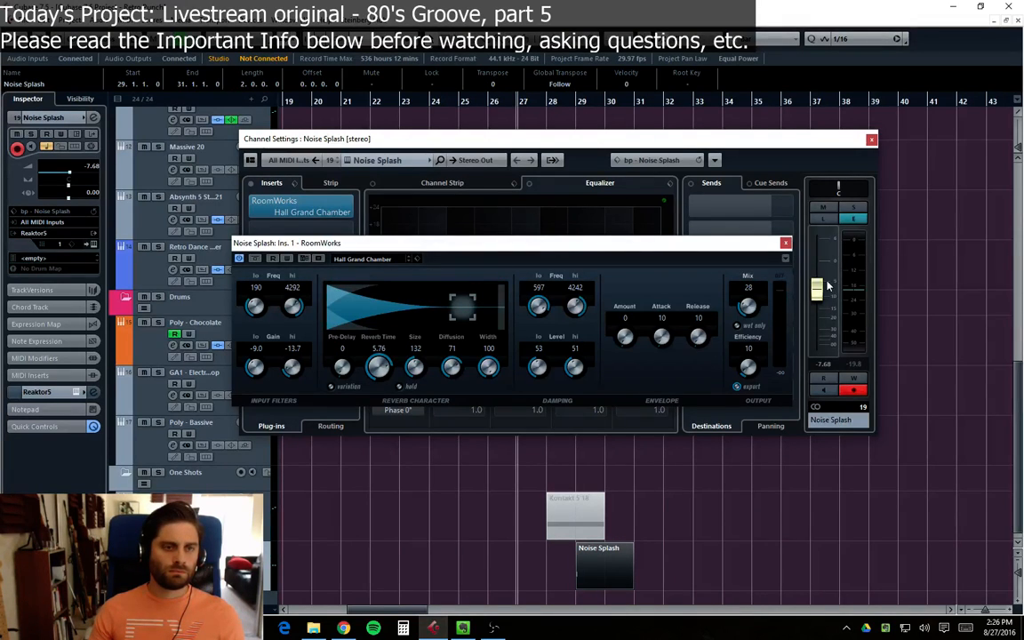
drag(828, 287, 817, 315)
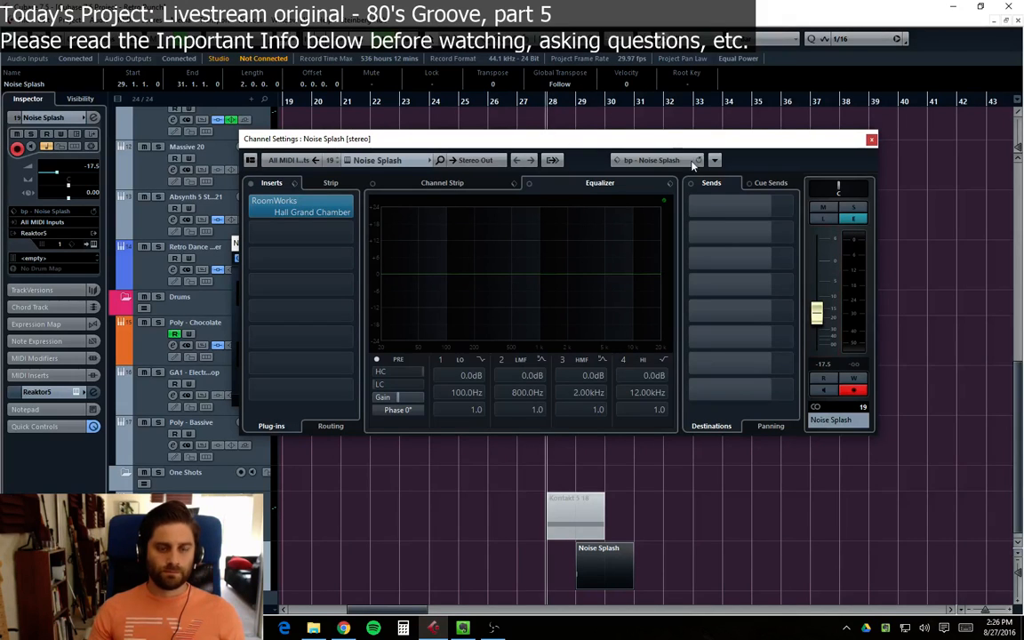
drag(815, 312, 831, 308)
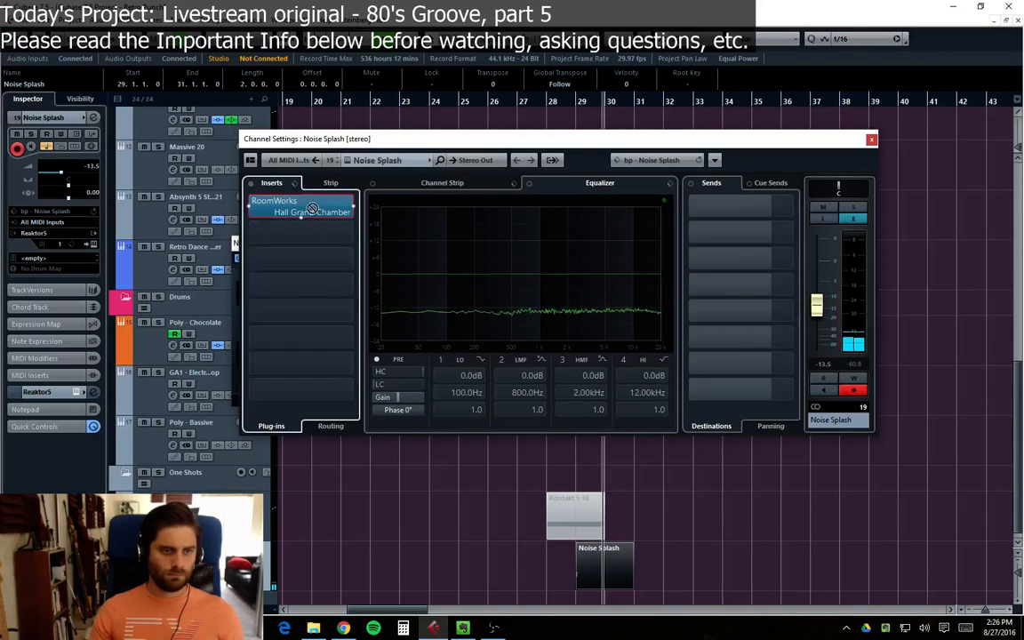
Step: Insert DualFilter ahead of RoomWorks on the Noise Splash channel and set its Position to -17.8 while playing the part
click(293, 227)
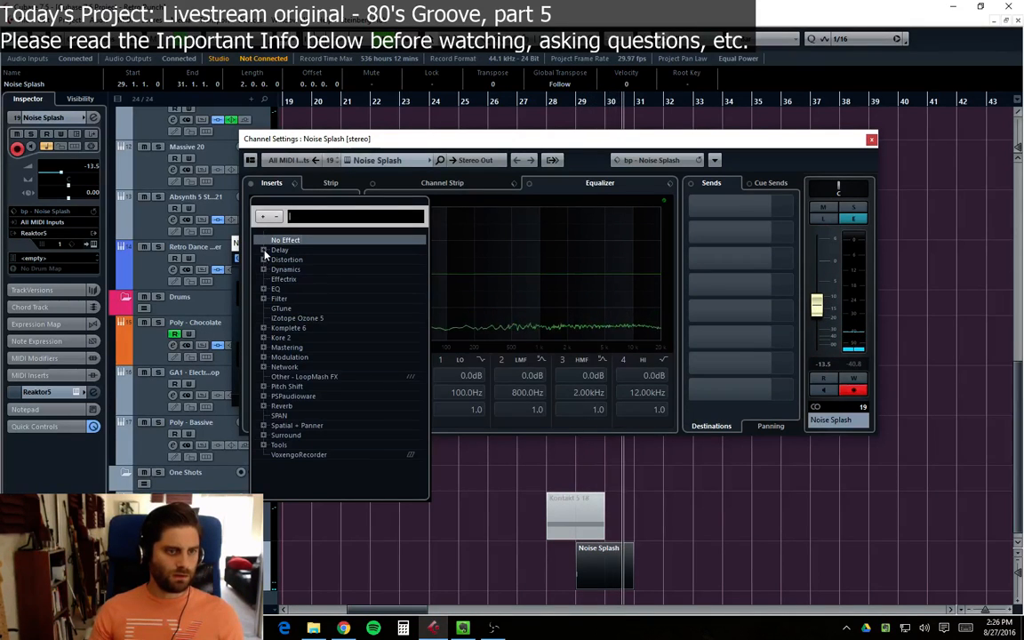
click(263, 299)
click(290, 309)
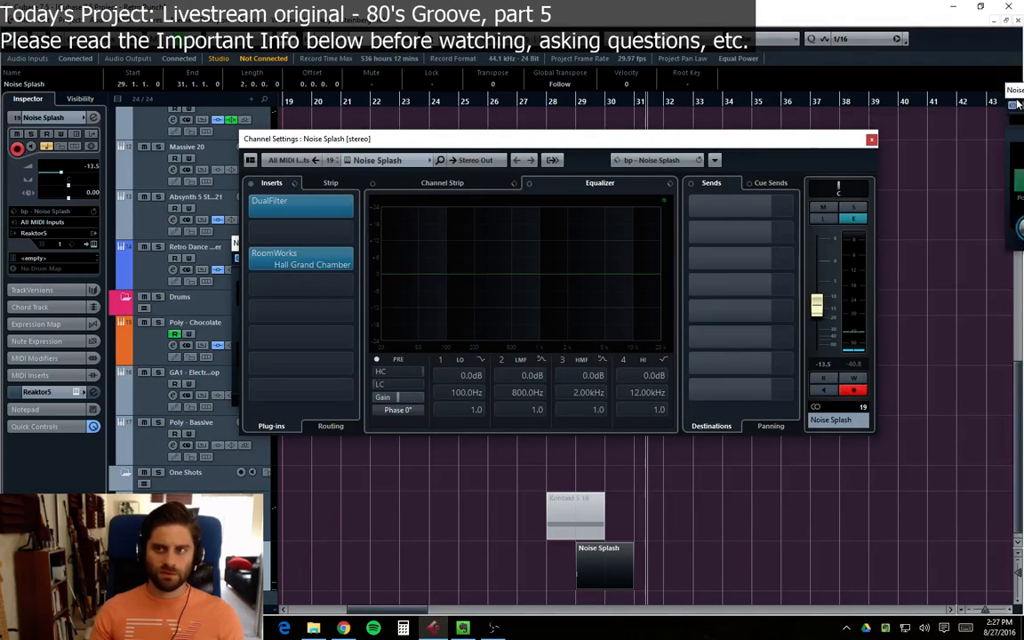
drag(413, 443, 415, 447)
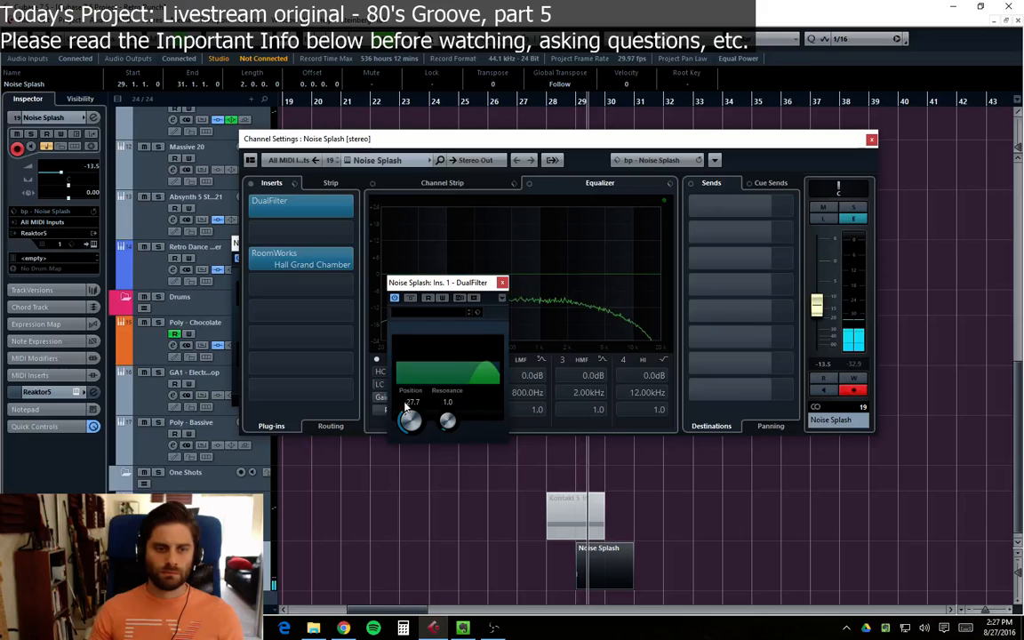
drag(403, 427, 407, 414)
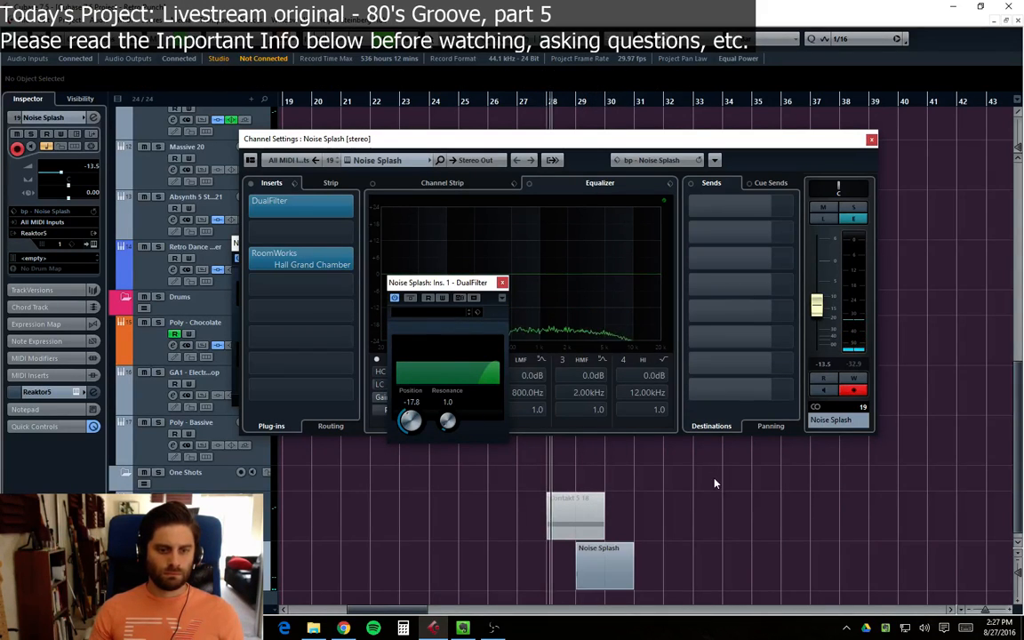
click(590, 436)
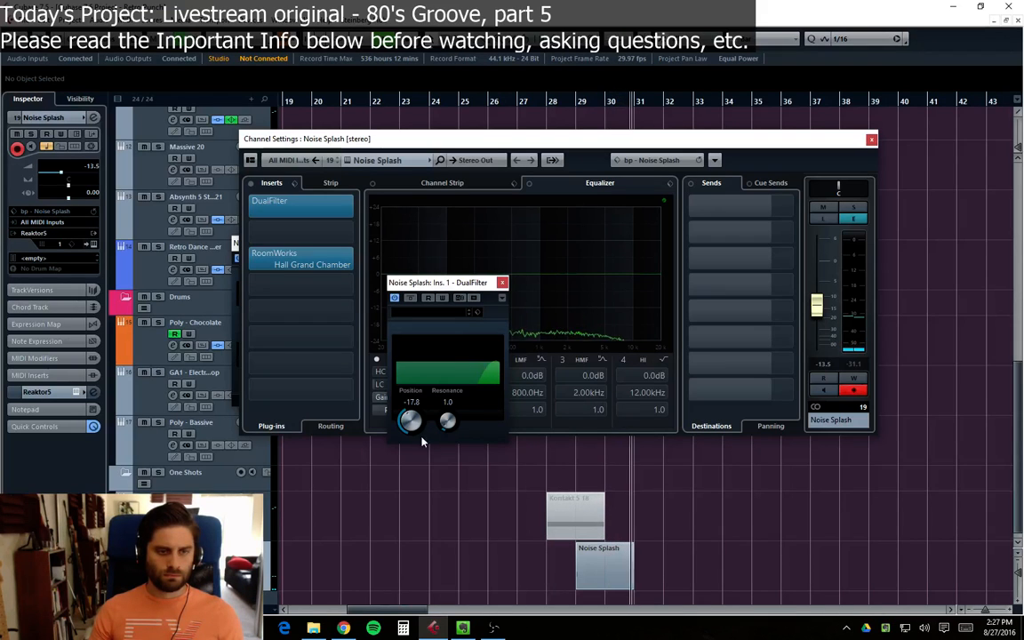
Step: Unmute the Rev track's Kontakt part at bar 28, check its note in the Key Editor, and return to the arrangement
click(573, 507)
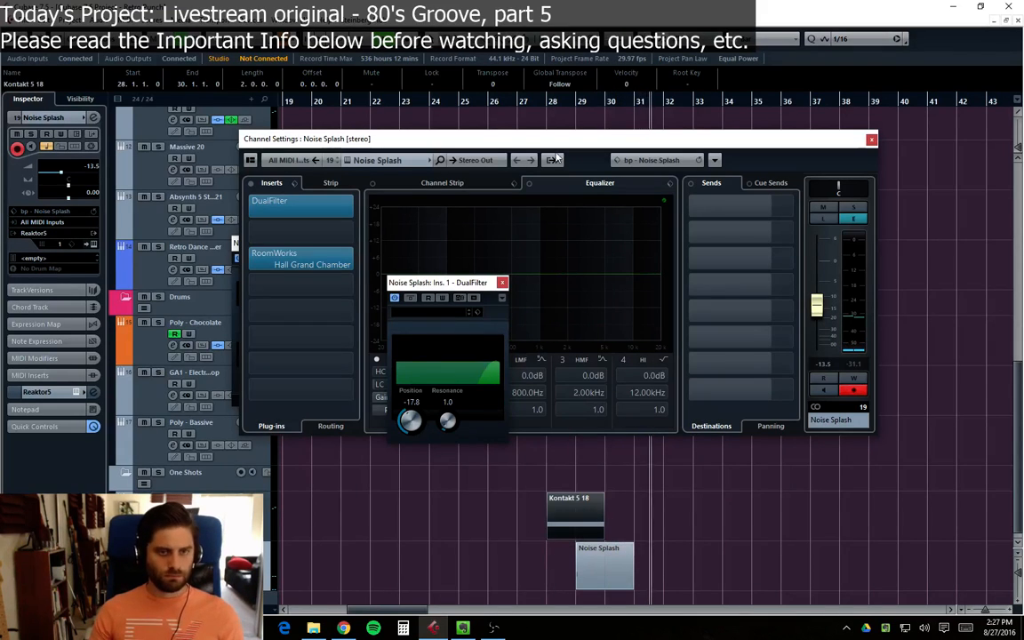
key(space)
double_click(584, 501)
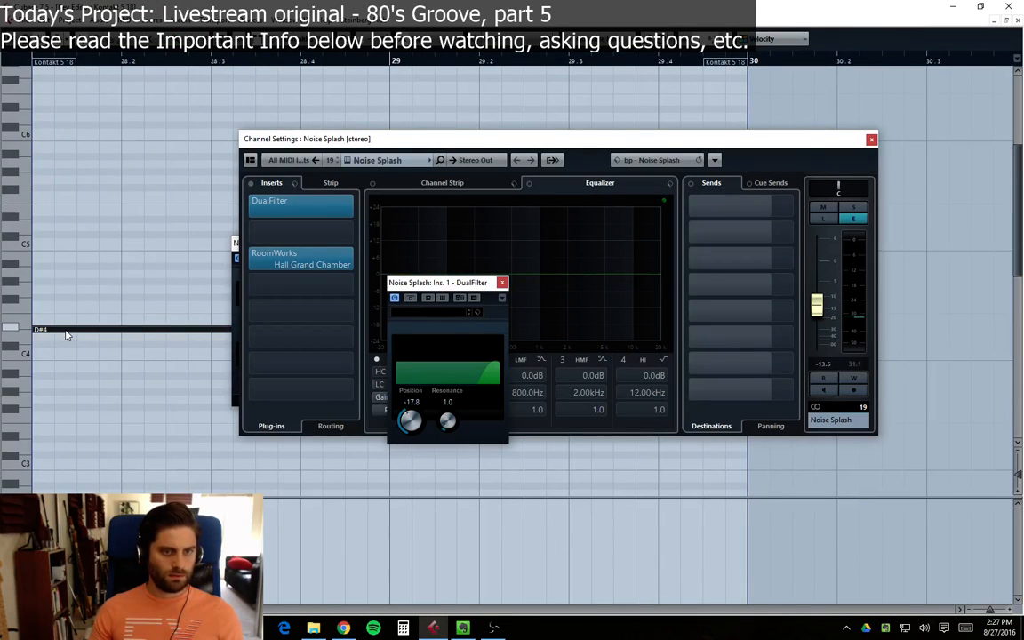
click(1016, 18)
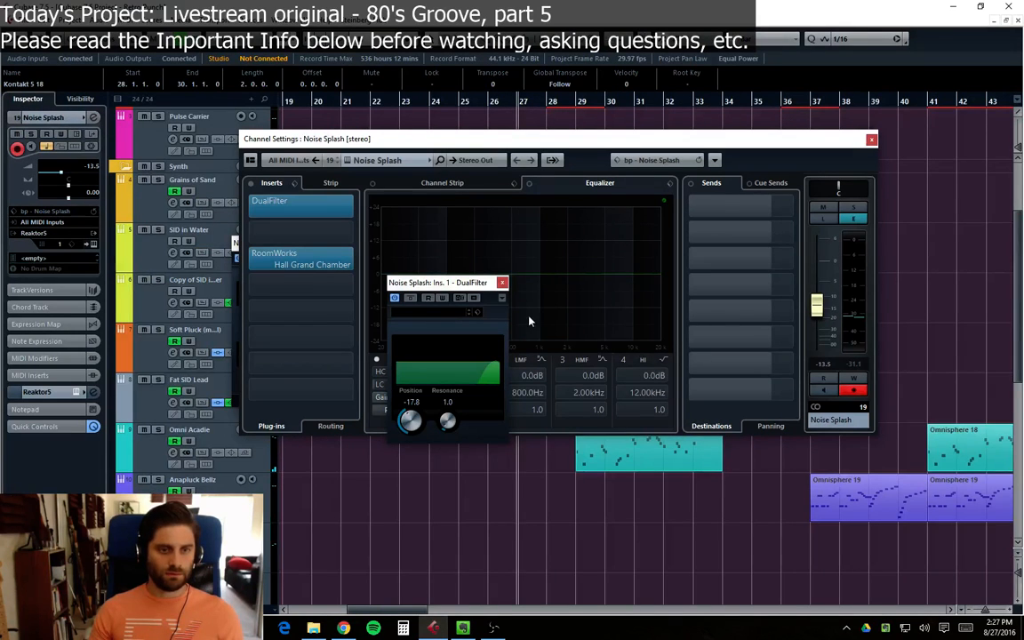
click(501, 469)
scroll(524, 457, down, 5)
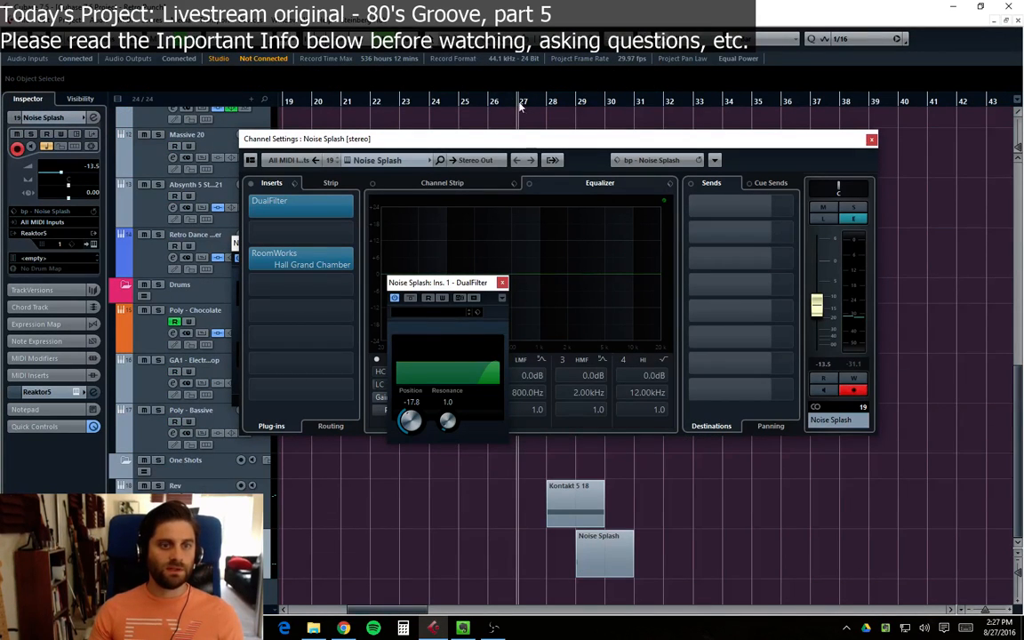
Step: Move the DualFilter and channel settings windows clear of the arrangement and raise the Noise Splash channel's volume to -12.0 dB
drag(449, 282, 90, 430)
drag(575, 142, 497, 75)
mouse_move(648, 193)
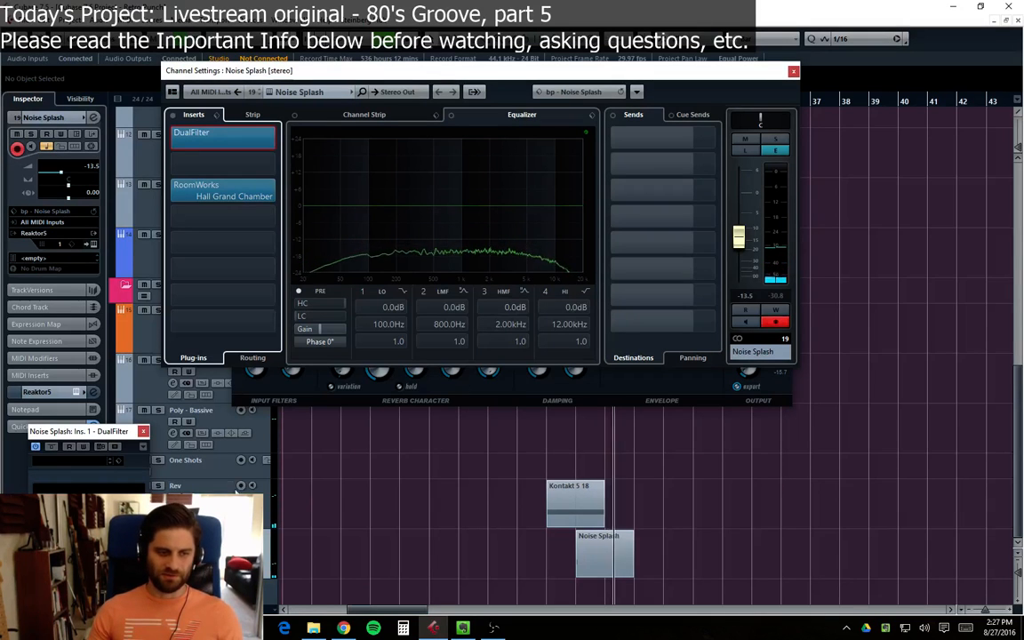
key(Up)
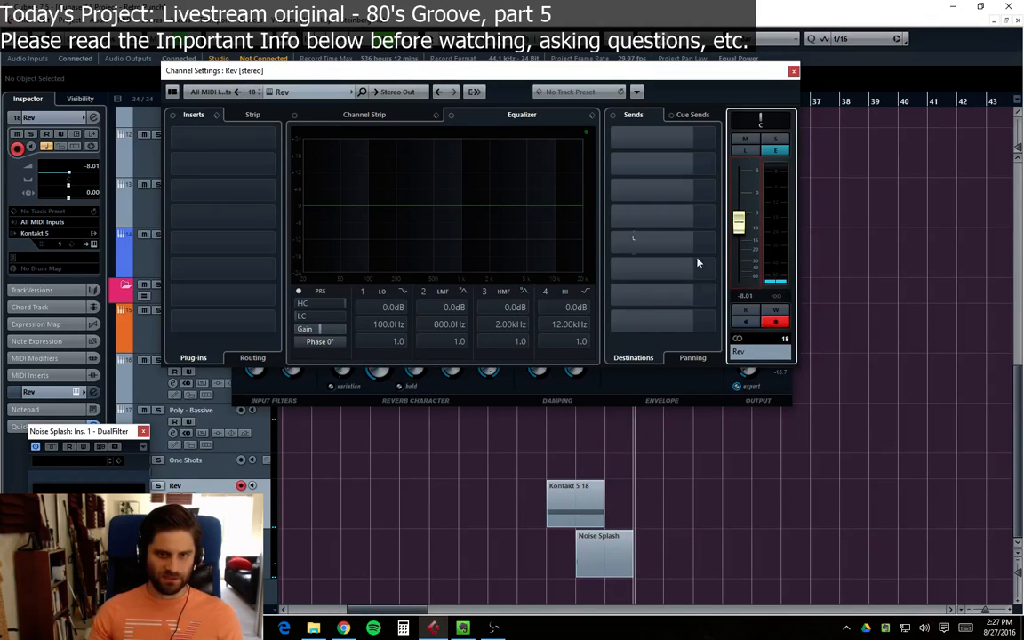
key(Down)
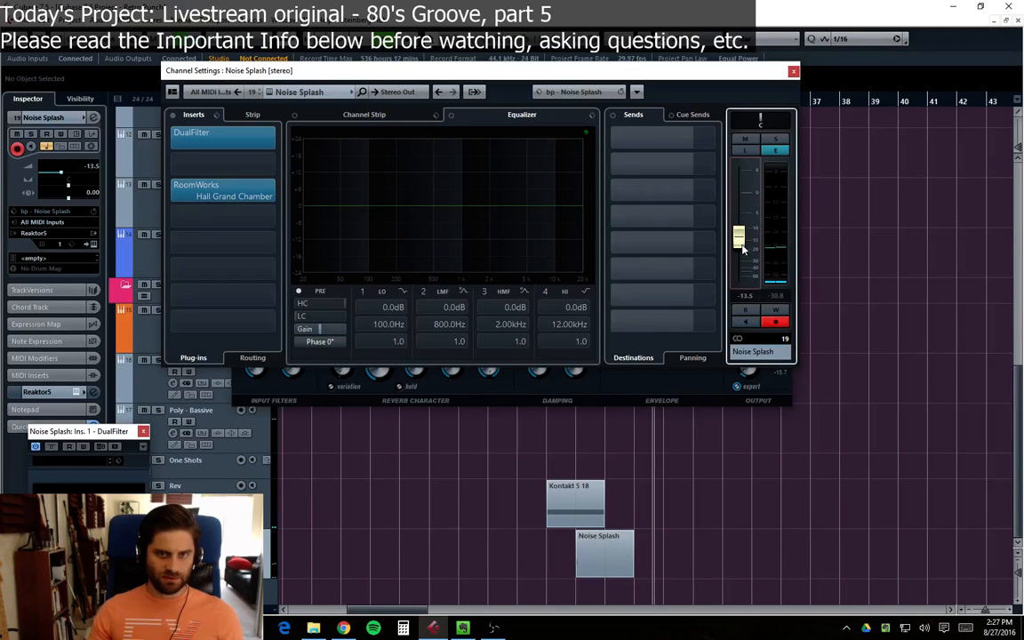
drag(742, 248, 741, 246)
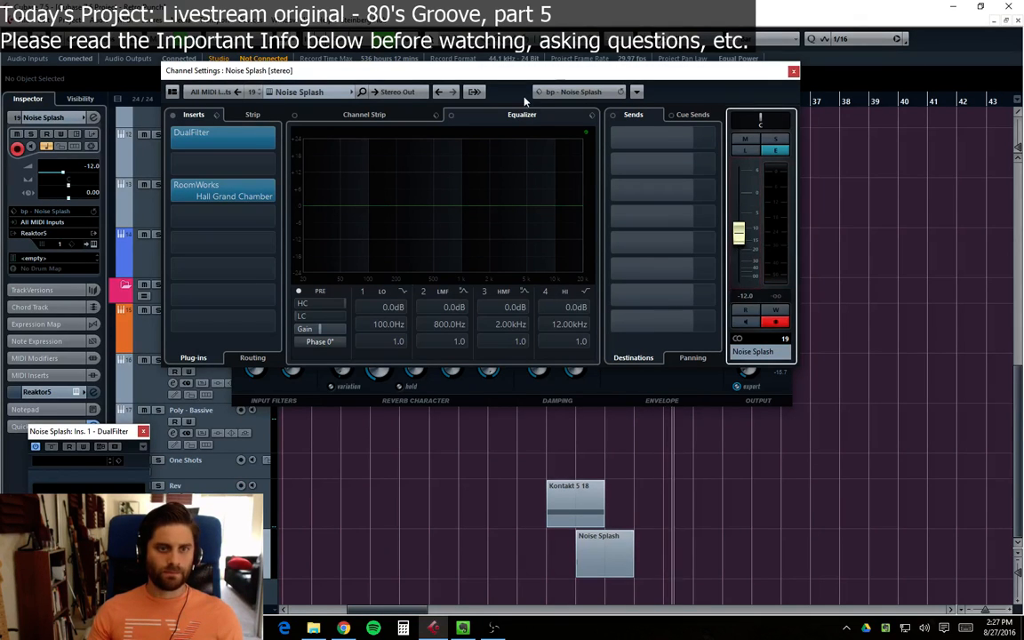
Step: Solo Noise Splash during playback, boost its third EQ band by 10.0 dB at 646.9 Hz, and close the channel and RoomWorks windows
drag(539, 71, 566, 141)
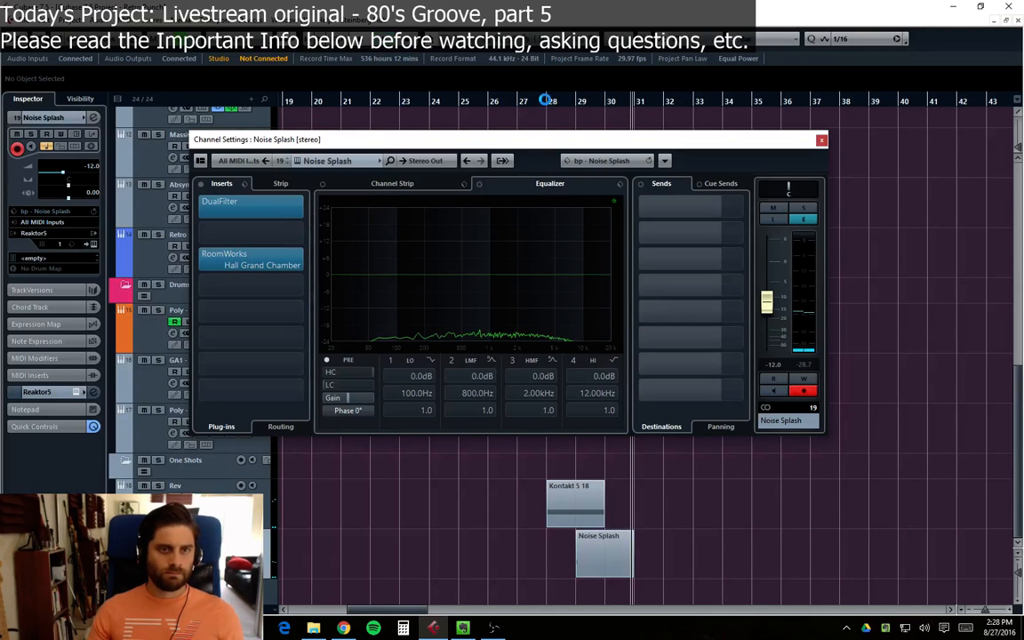
click(519, 101)
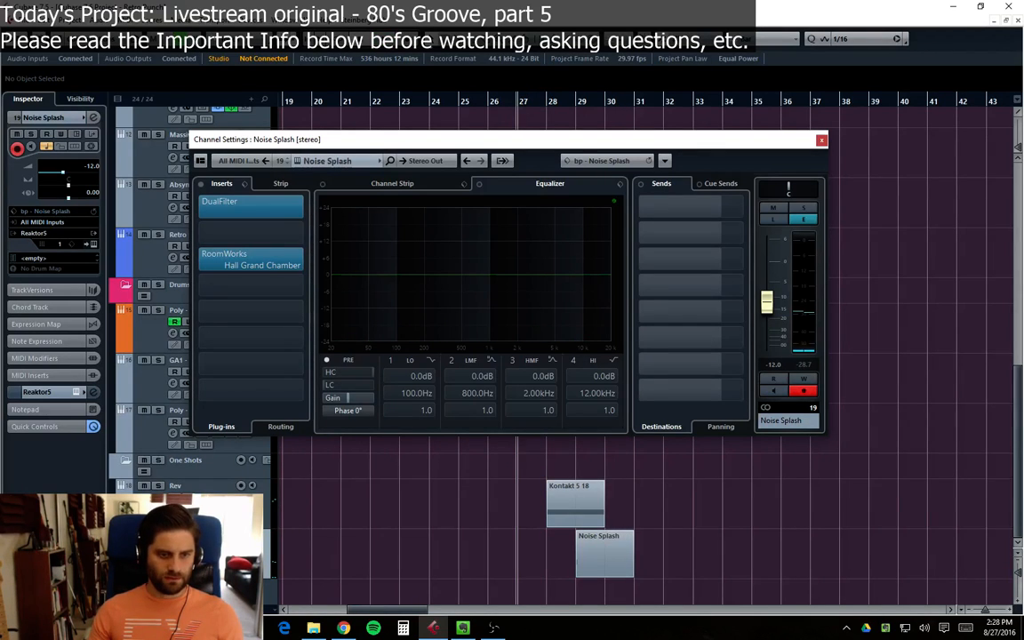
key(s)
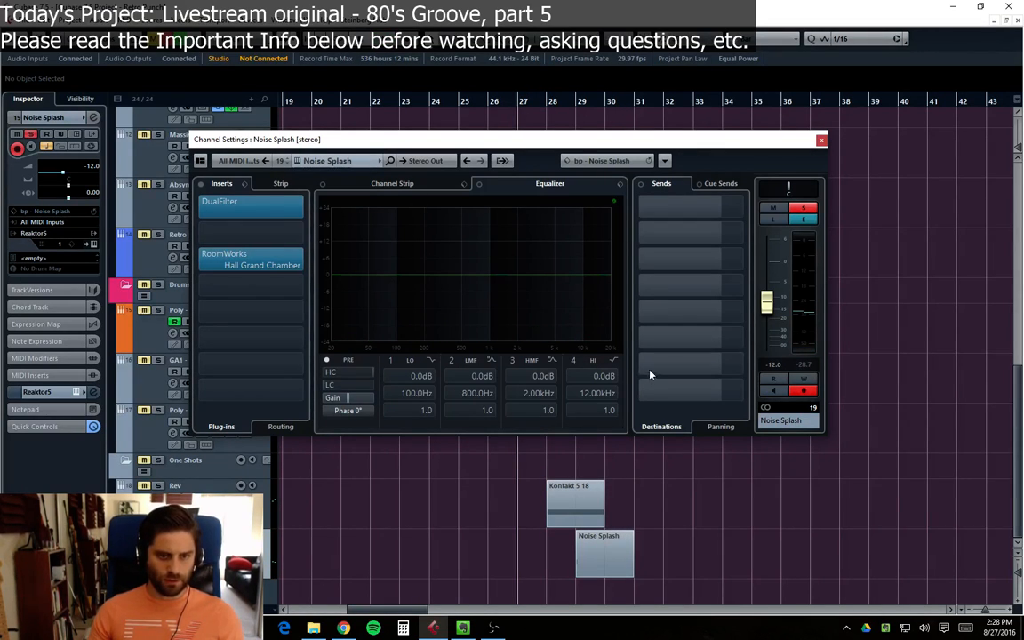
drag(524, 273, 471, 251)
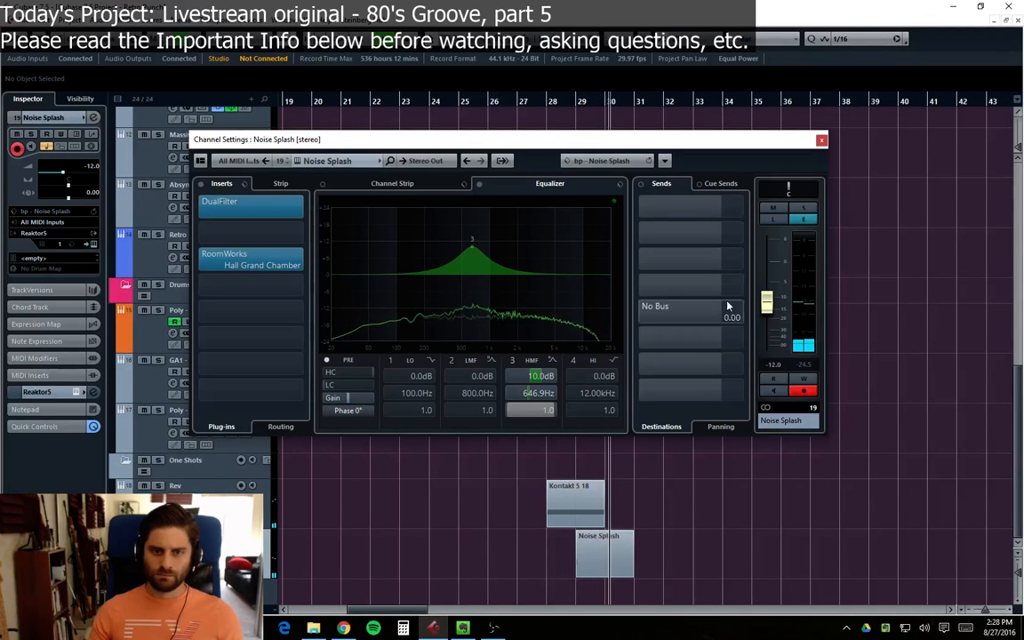
drag(717, 142, 771, 167)
click(875, 166)
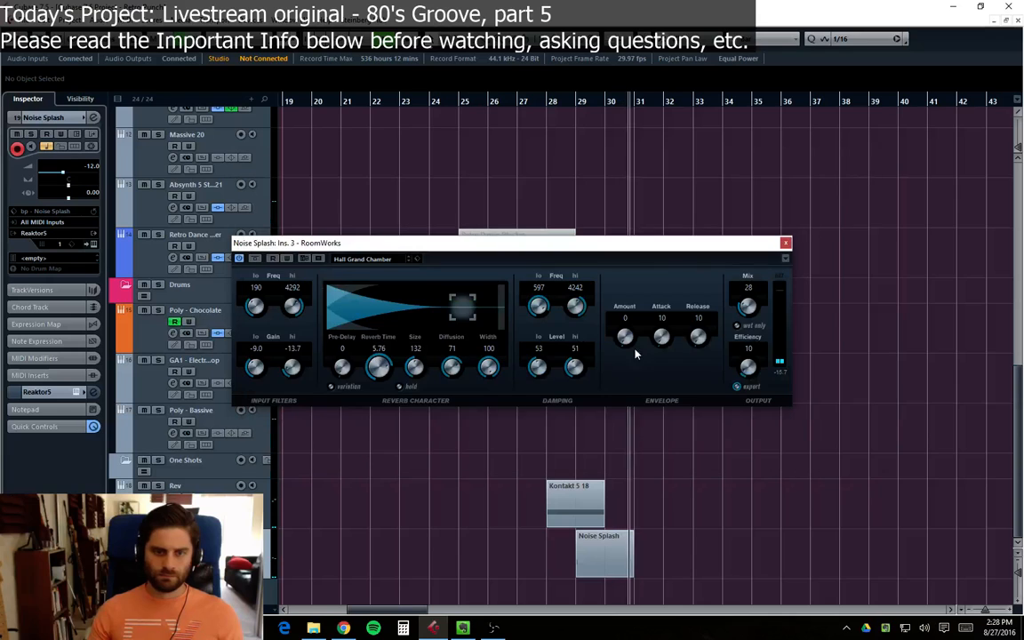
click(786, 243)
Step: Show the Dark Supersaw track's volume automation and add points at bars 27, 28, 31 and 32
scroll(622, 370, up, 10)
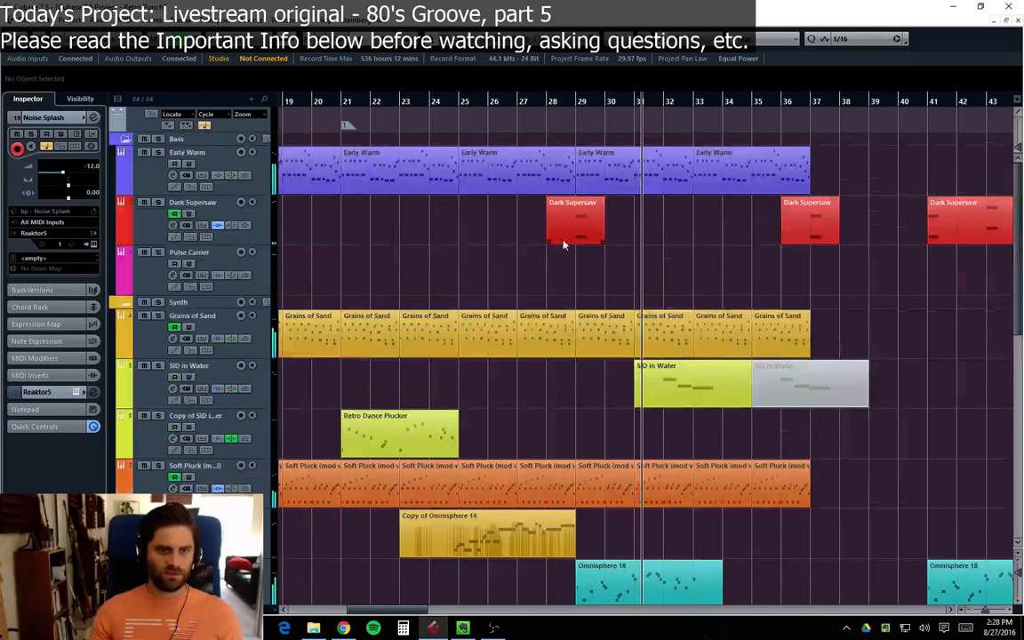
click(565, 230)
click(155, 232)
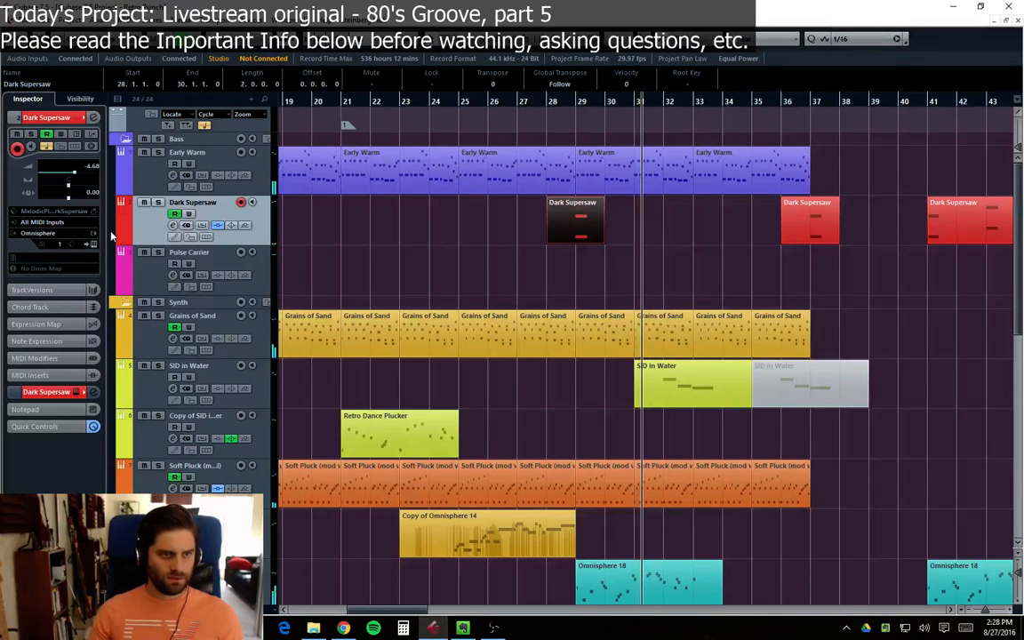
click(122, 238)
click(517, 305)
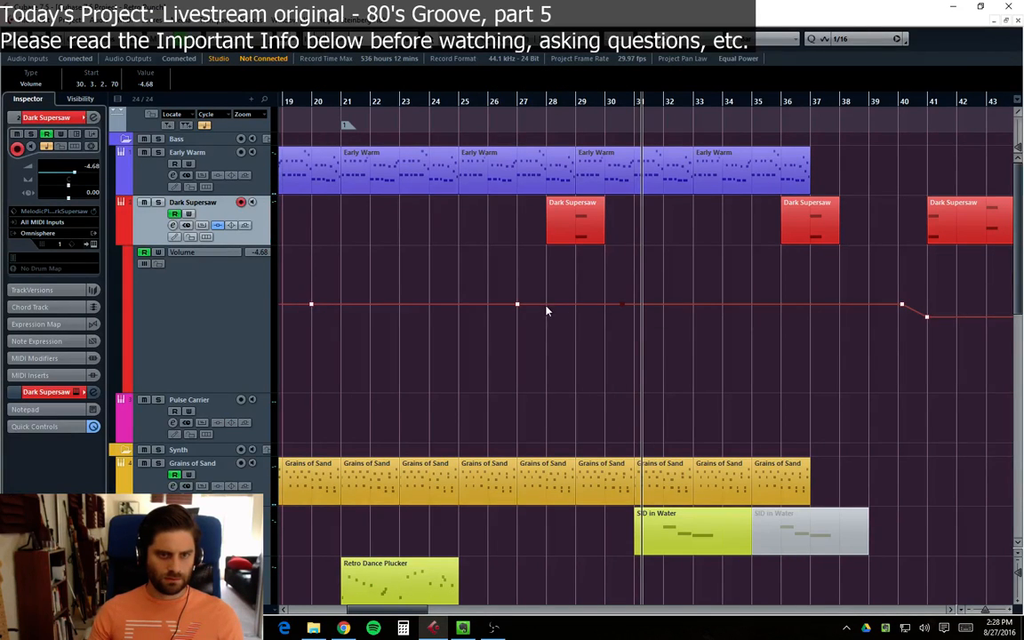
click(545, 305)
mouse_move(630, 306)
mouse_down()
mouse_move(664, 311)
mouse_move(625, 306)
mouse_move(634, 300)
mouse_up()
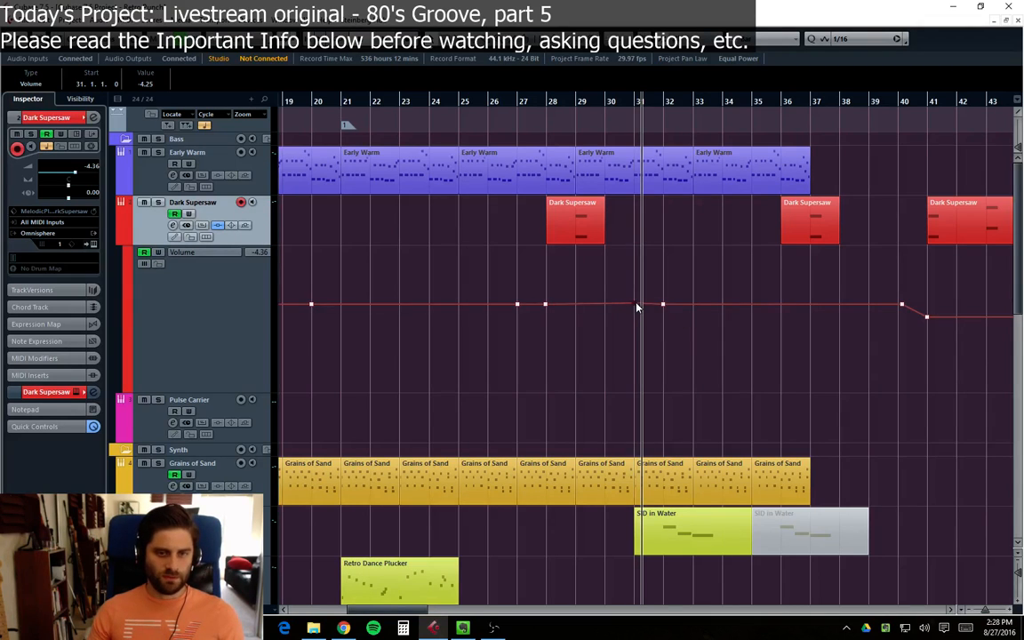
Step: Raise the Dark Supersaw volume automation between bars 28 and 31, to -2.87 dB at bar 31, and hide the automation lane
drag(635, 305, 544, 314)
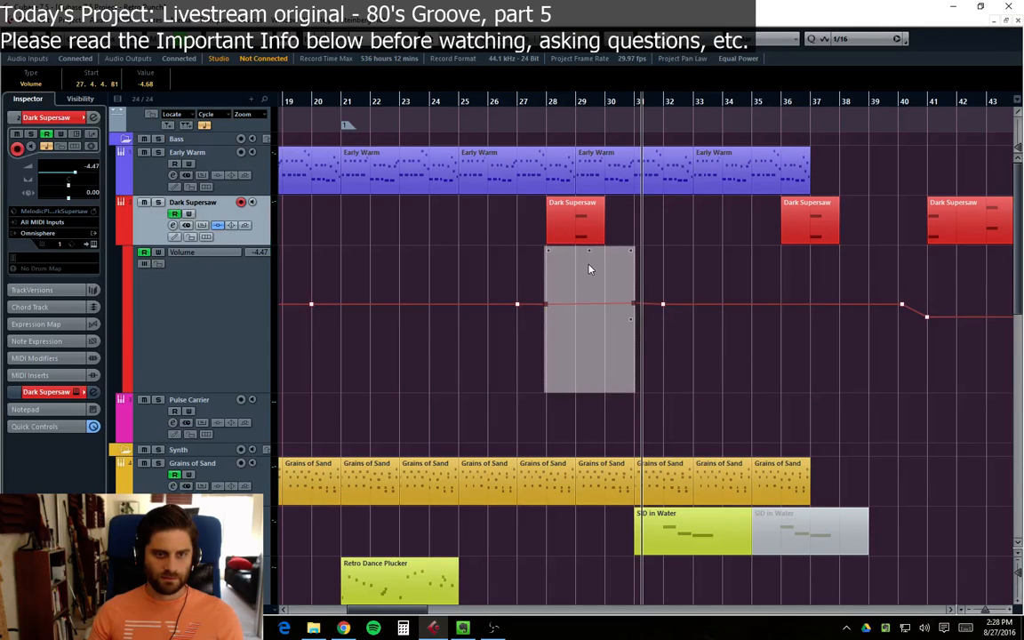
click(514, 105)
click(687, 268)
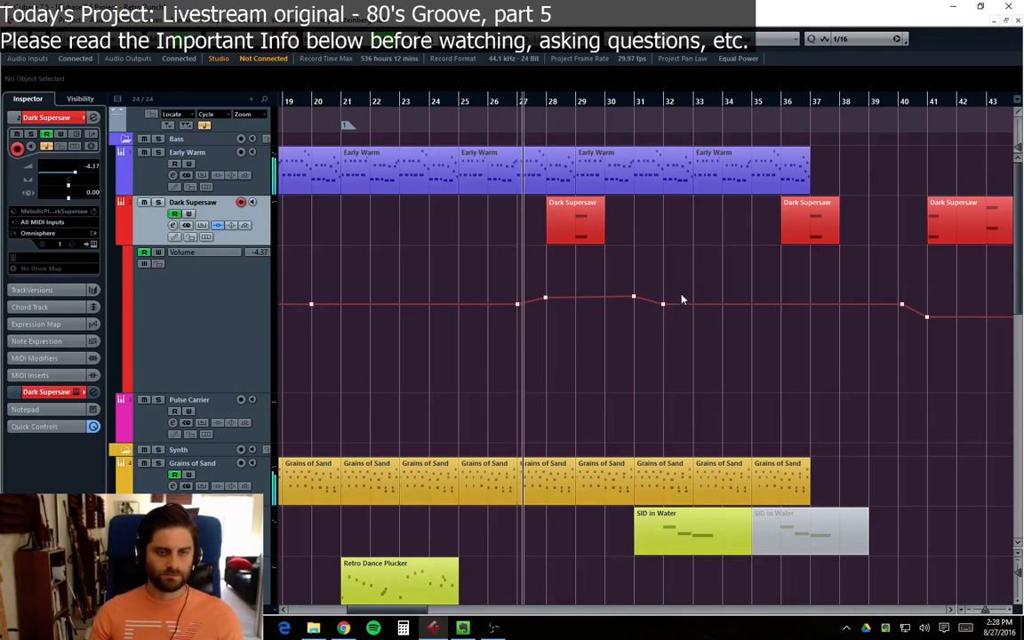
drag(636, 297, 636, 300)
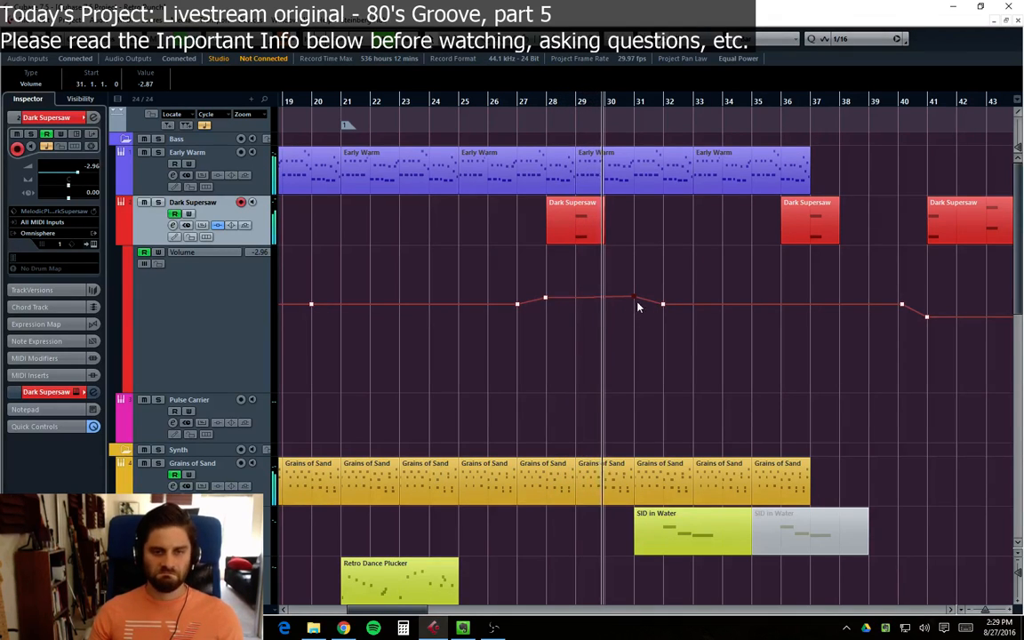
click(123, 236)
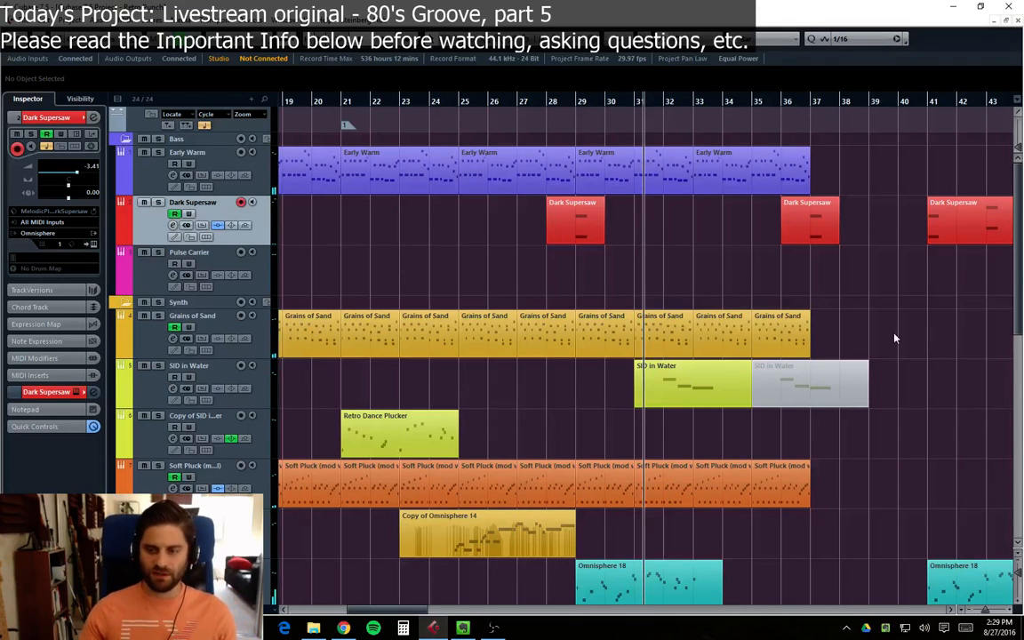
Step: Play the arrangement from bar 32 up to bar 37 and review which parts play across the tracks
click(634, 103)
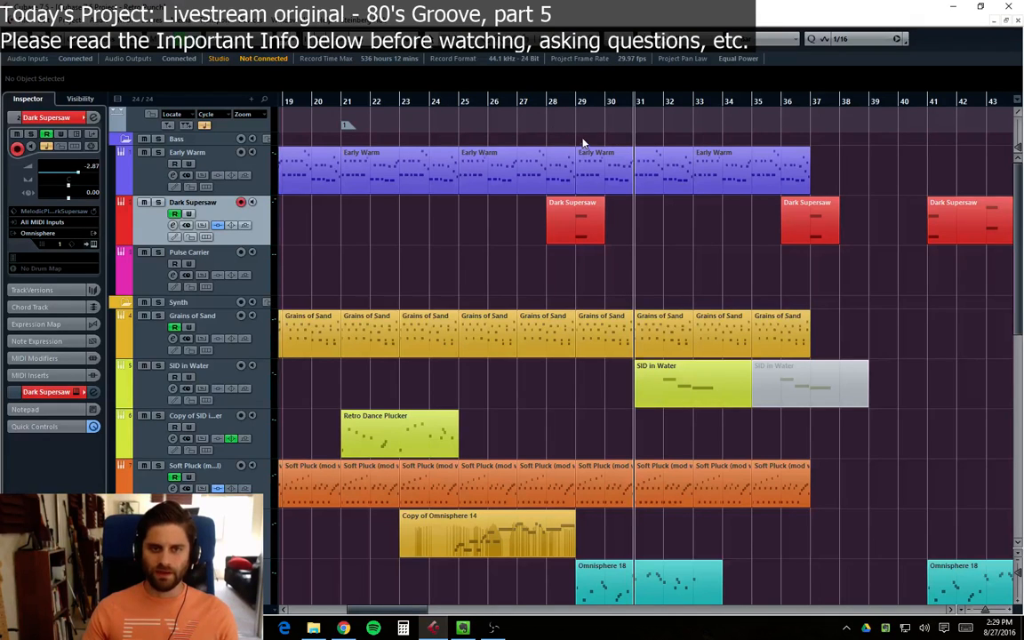
click(662, 101)
key(space)
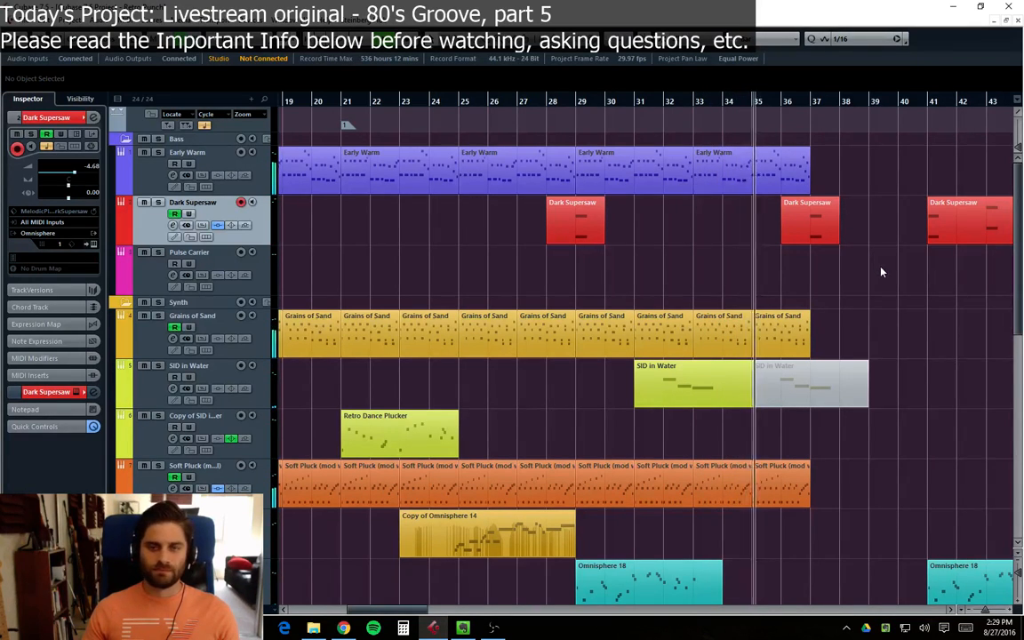
scroll(877, 288, down, 6)
scroll(788, 435, up, 6)
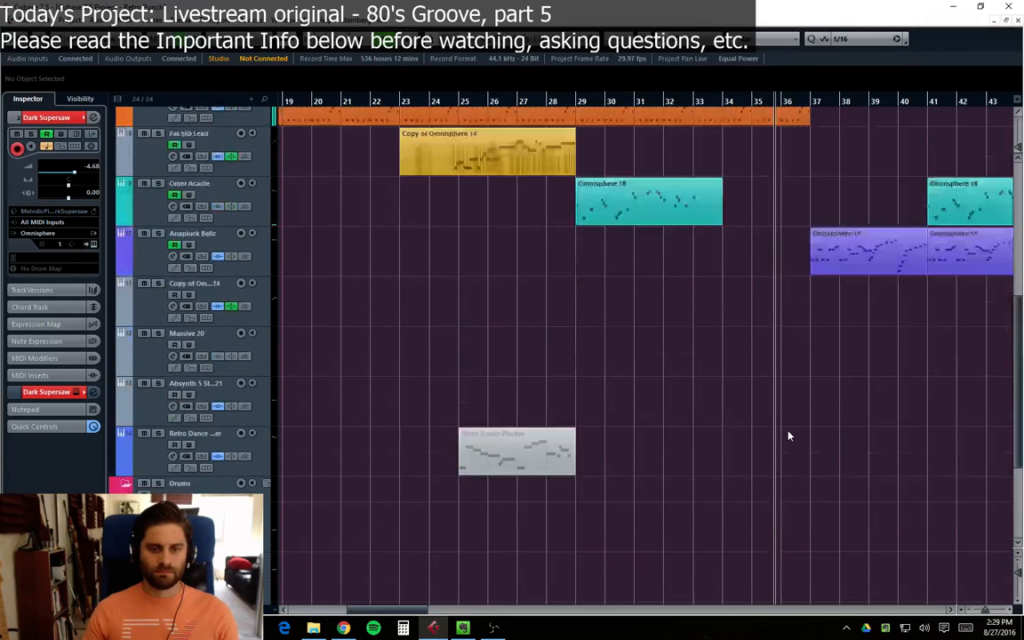
scroll(788, 435, down, 3)
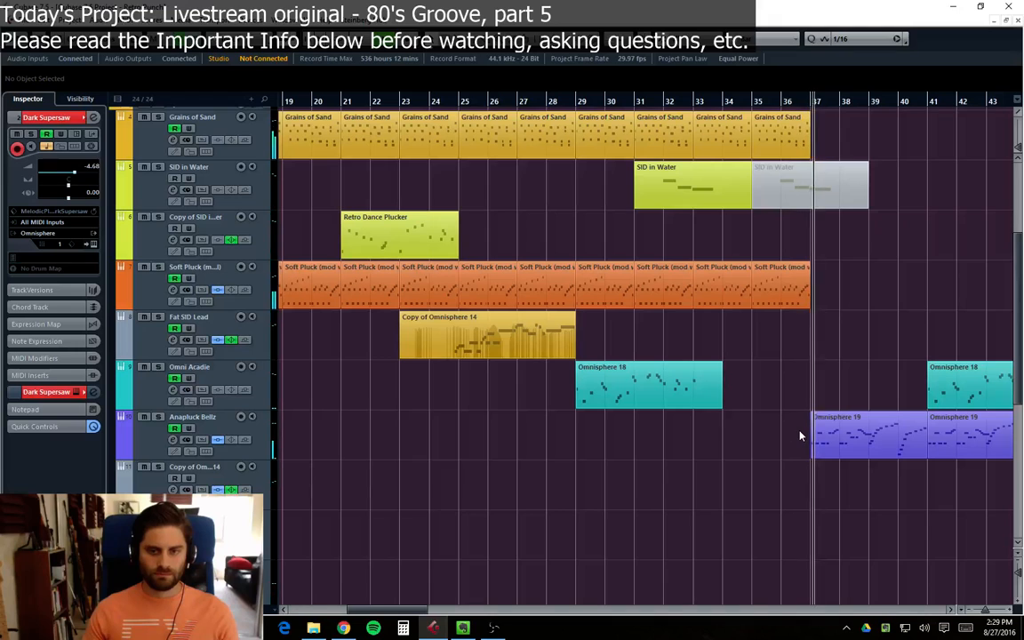
Step: Copy the Rev track's Kontakt part from bar 28 to bar 35
click(783, 100)
scroll(779, 403, down, 6)
click(571, 520)
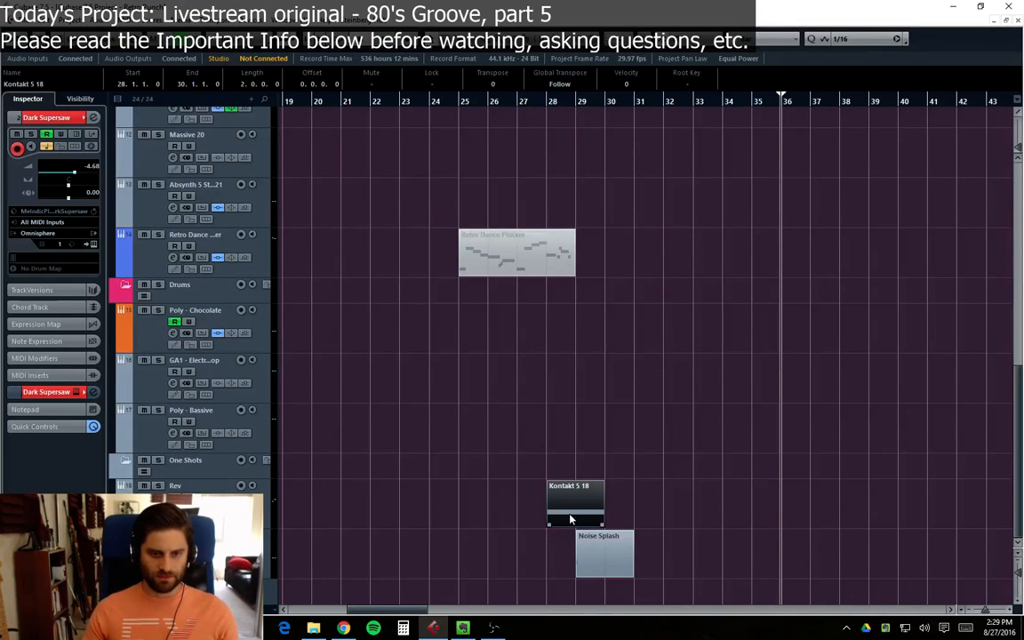
drag(652, 507, 798, 508)
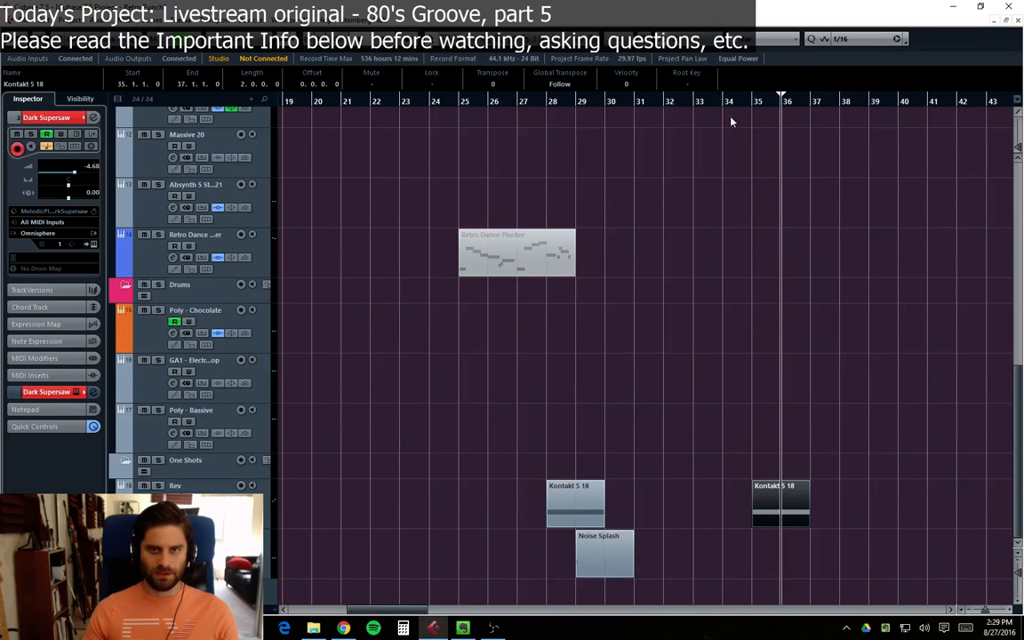
Step: Compare the copied Rev part with the tracks above during playback and move it to start at bar 36
scroll(875, 290, up, 7)
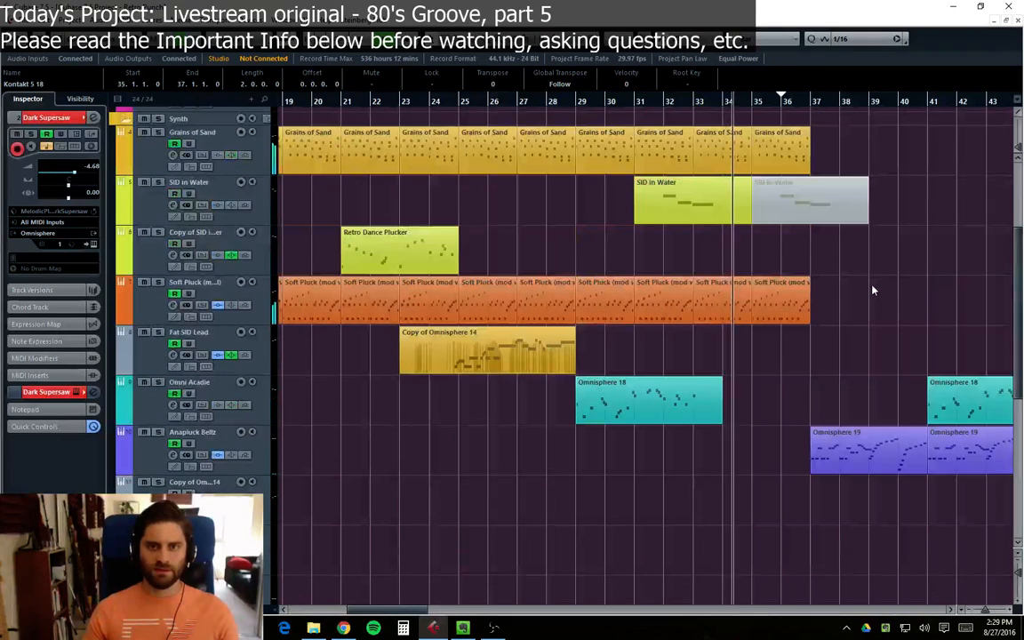
scroll(873, 290, down, 7)
scroll(776, 386, up, 5)
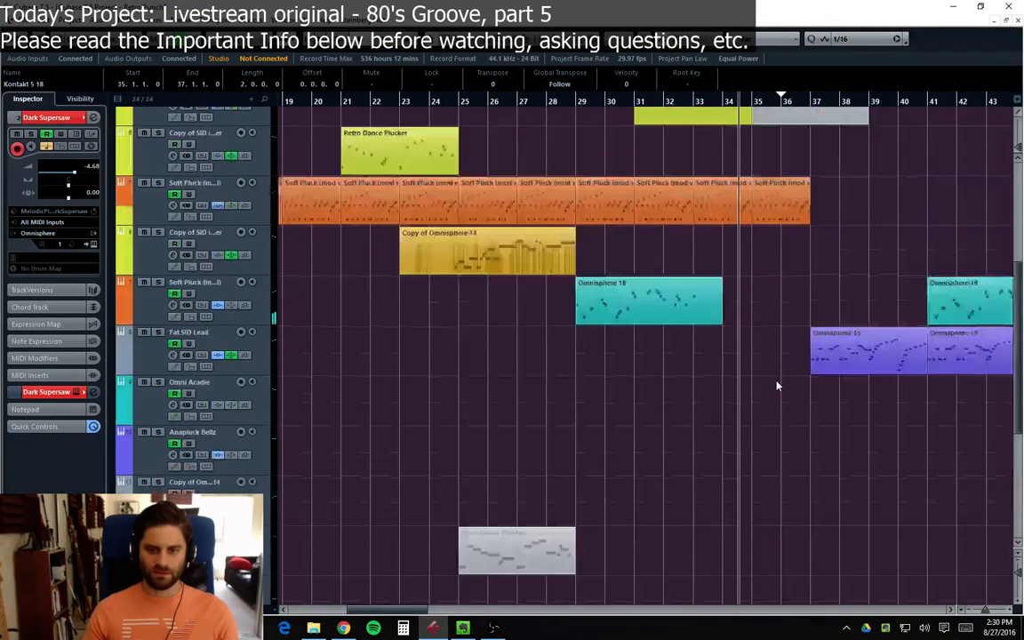
scroll(776, 385, up, 3)
scroll(782, 382, down, 8)
drag(780, 506, 809, 508)
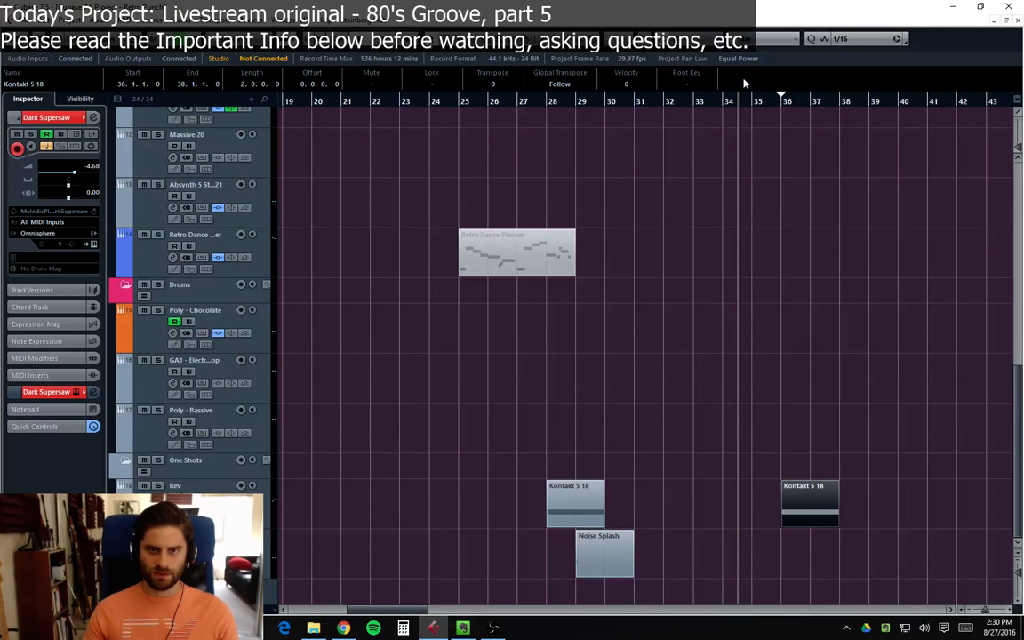
Step: Copy the Noise Splash part from bar 29 to bar 37 and play back the transition into bar 37
scroll(898, 376, up, 6)
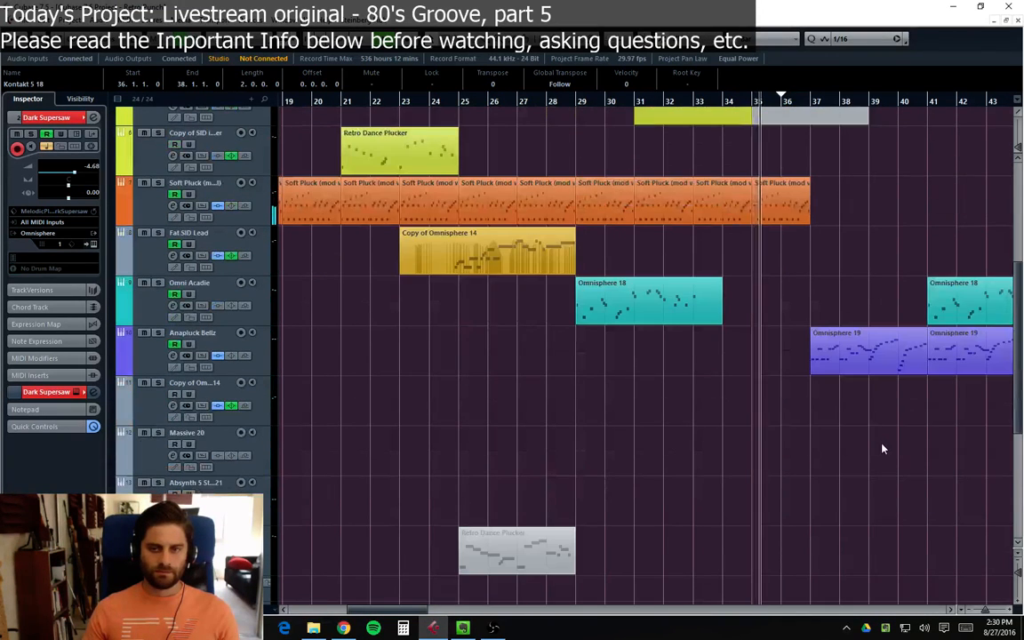
scroll(881, 452, up, 4)
scroll(882, 453, down, 10)
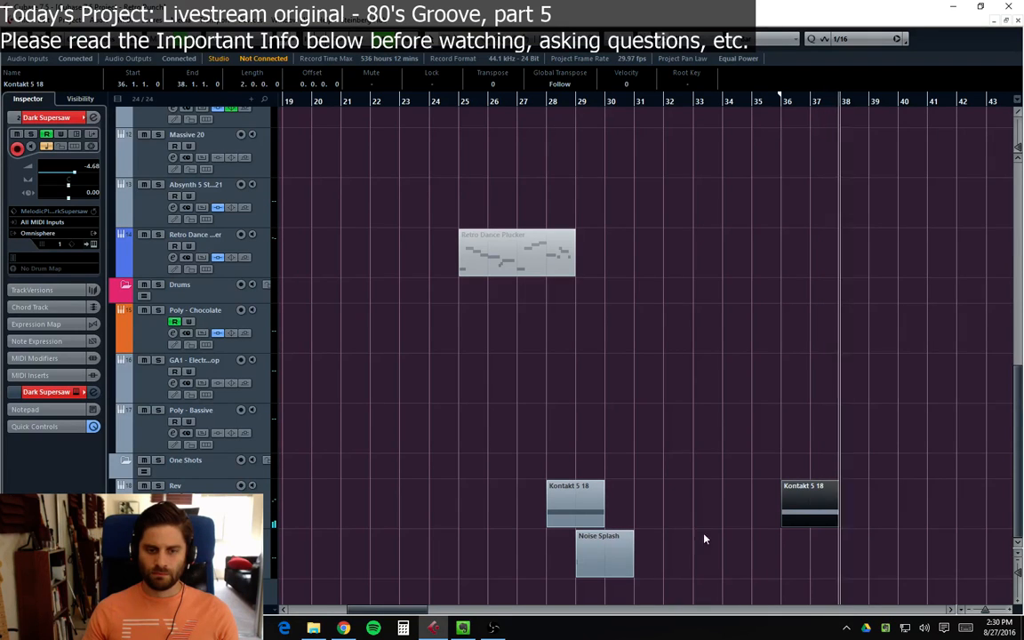
drag(589, 556, 822, 568)
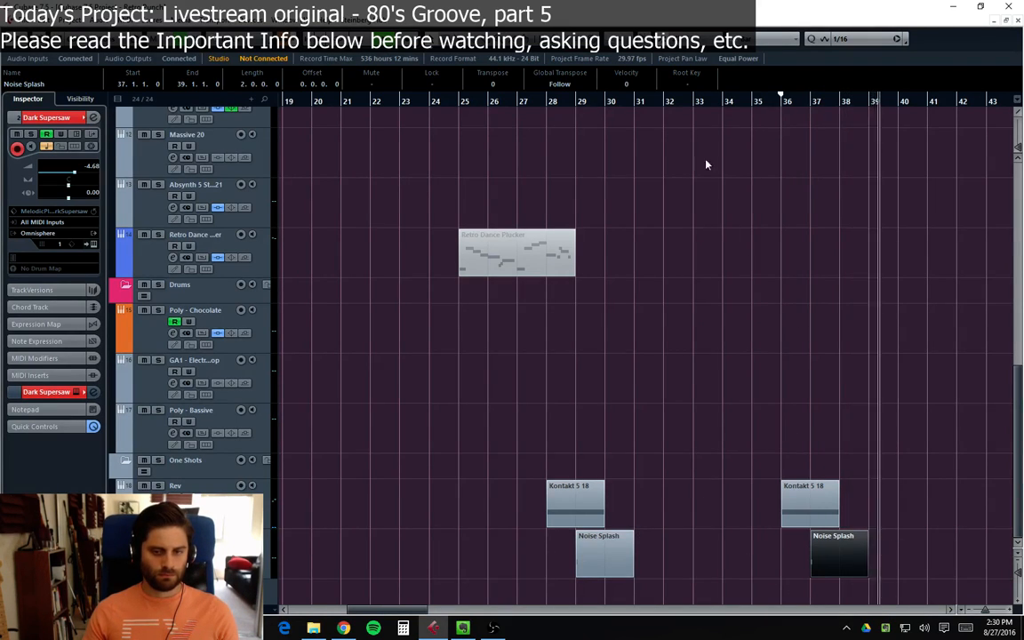
click(749, 100)
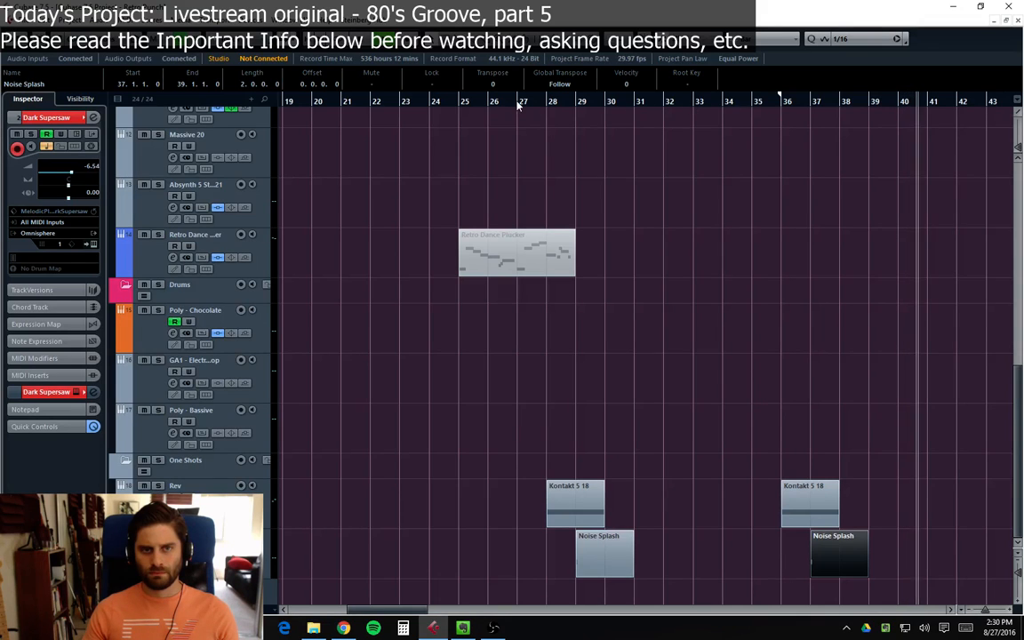
click(688, 100)
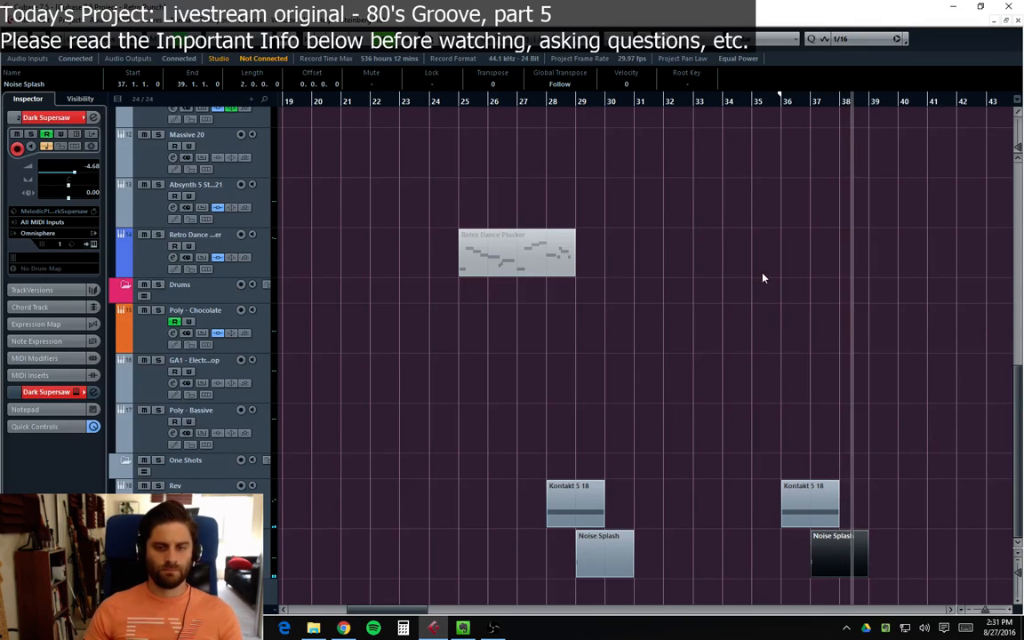
Step: Set the Position of the DualFilter insert on the Noise Splash track to about -20.8
click(213, 542)
click(173, 558)
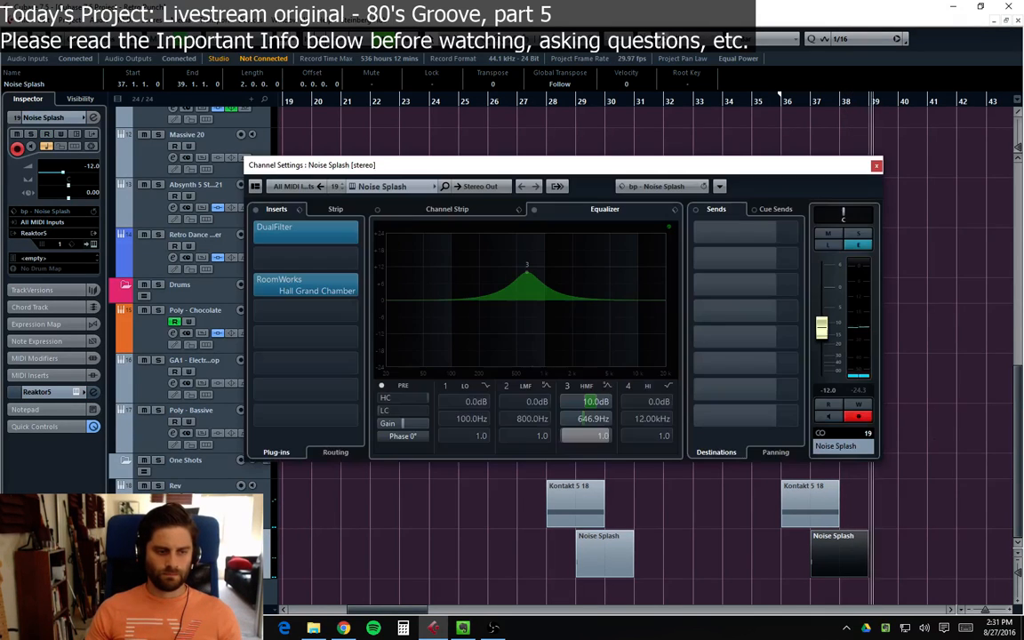
click(325, 238)
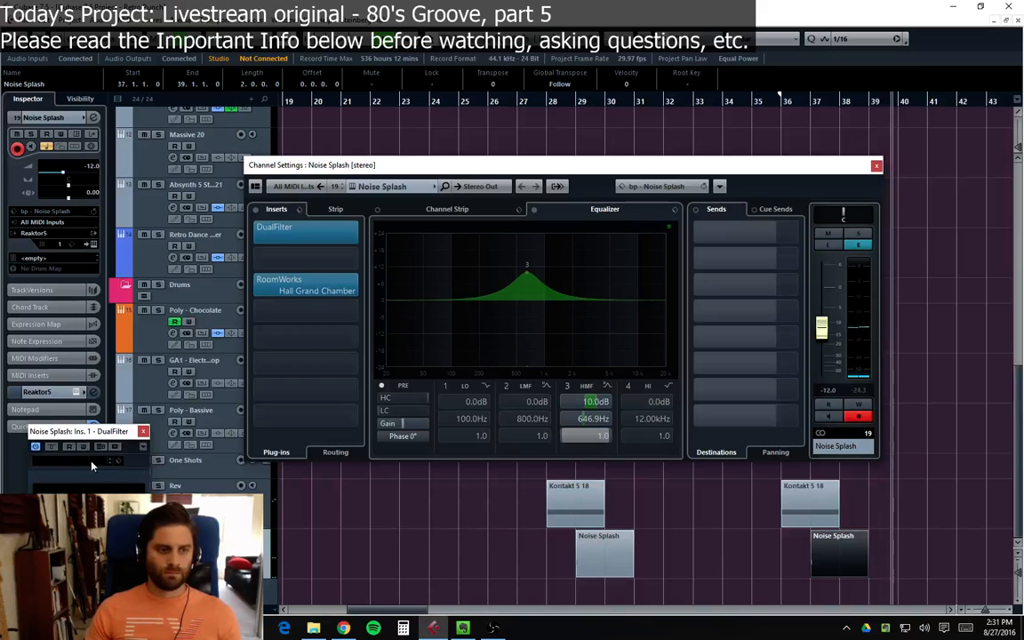
drag(84, 430, 455, 377)
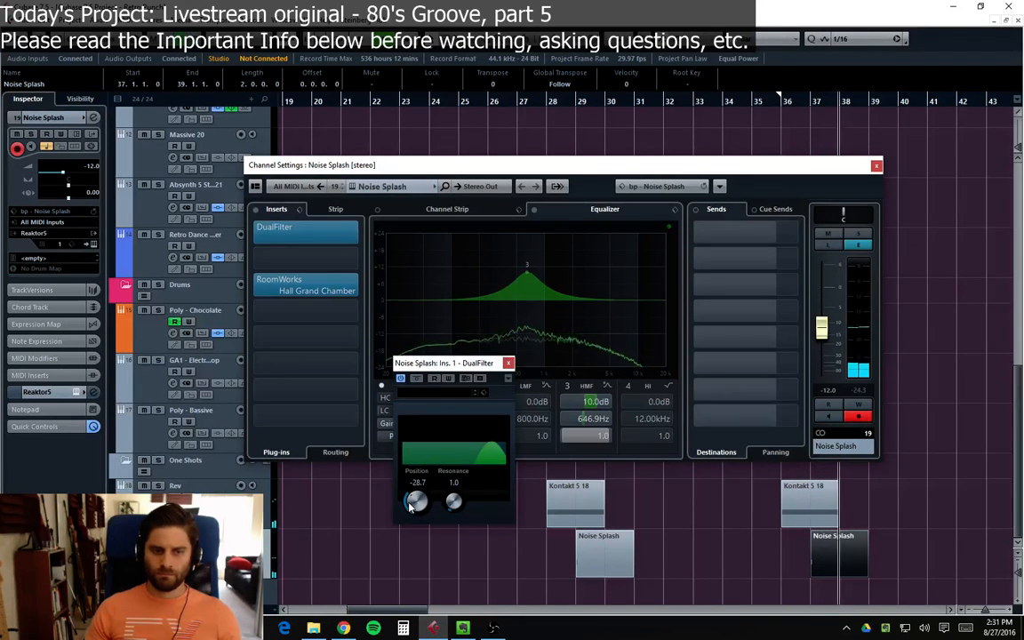
drag(410, 507, 411, 503)
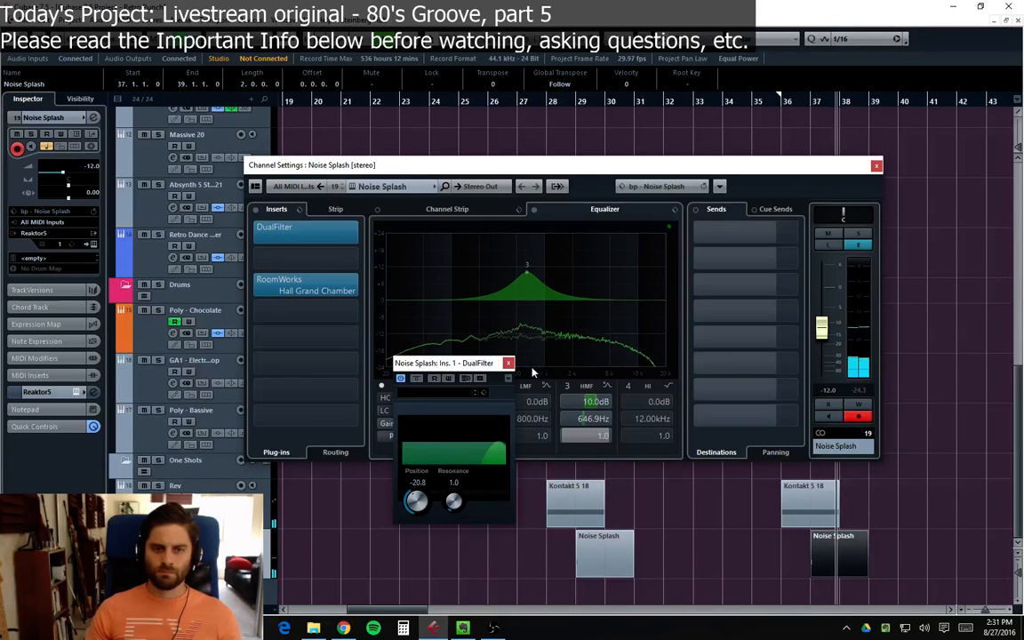
click(507, 363)
drag(859, 166, 875, 170)
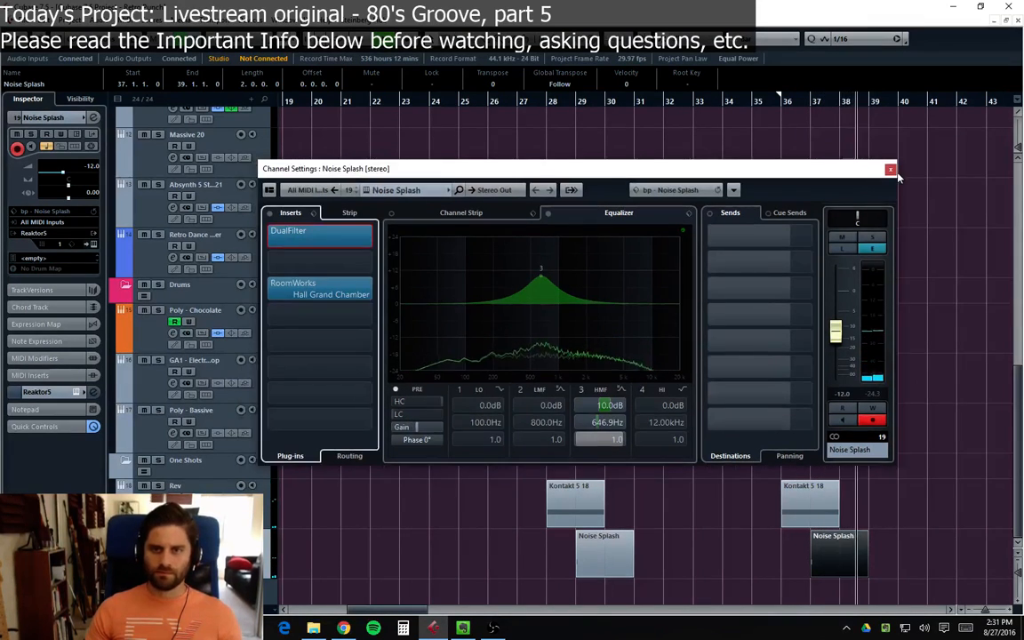
click(892, 170)
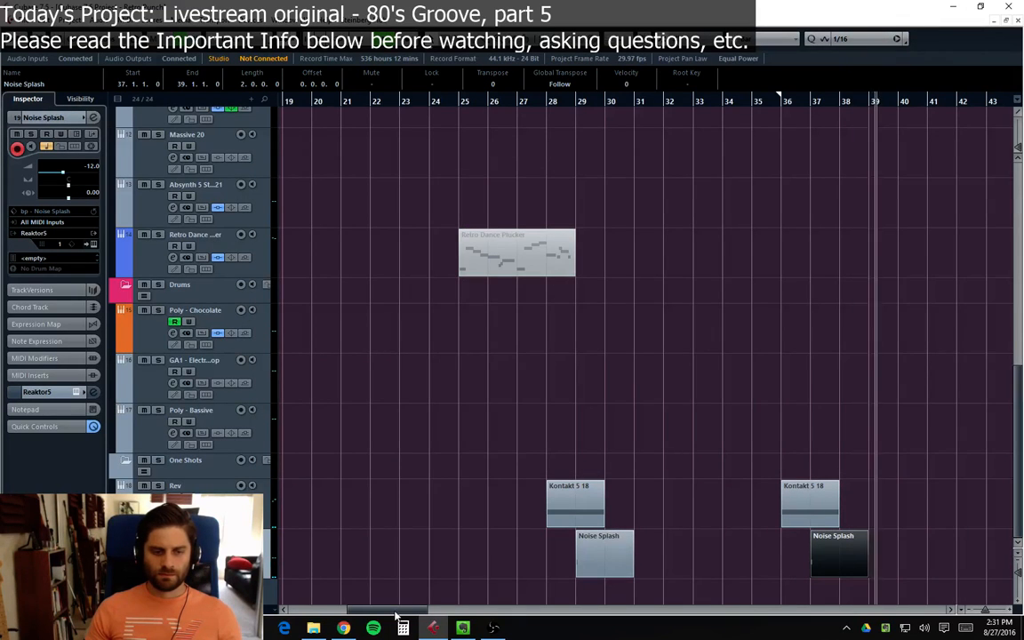
Step: Review the arrangement during playback up to bar 45 and duplicate the Rev track in the One Shots folder
drag(396, 610, 448, 610)
scroll(497, 396, up, 10)
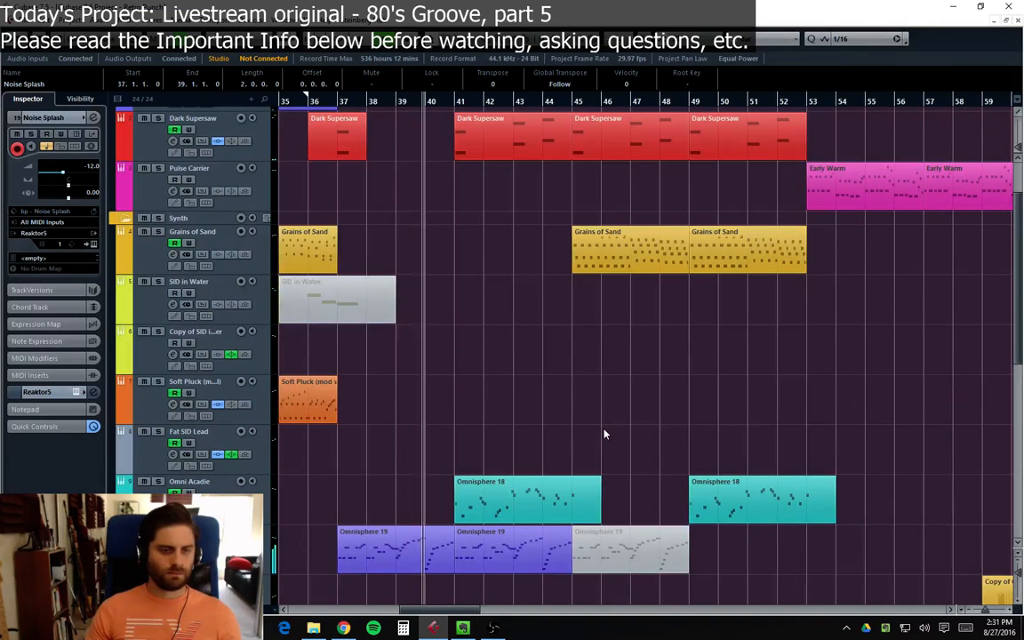
scroll(601, 434, down, 10)
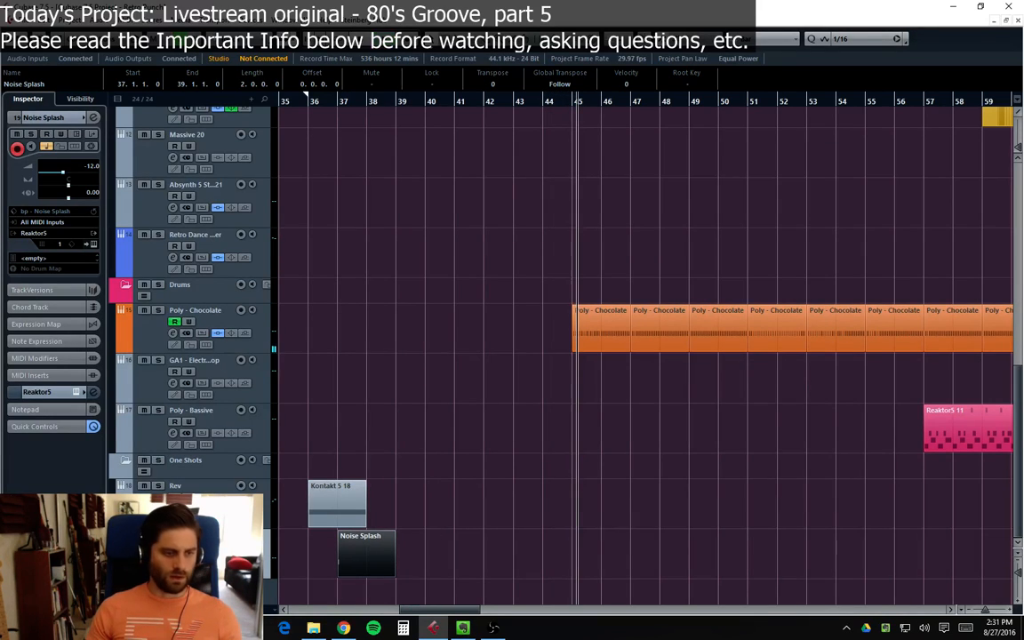
click(203, 497)
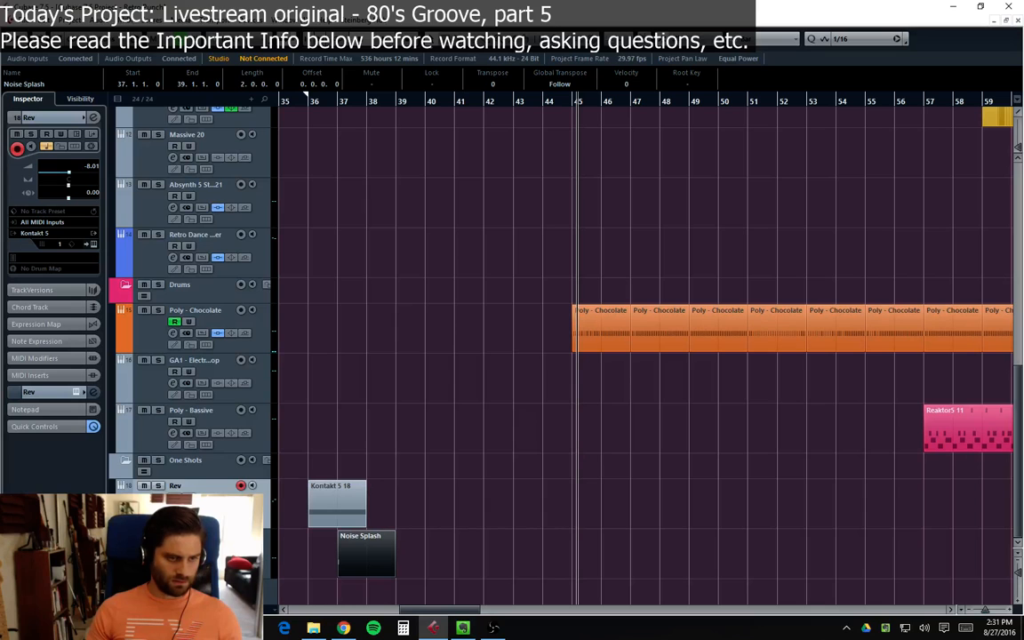
right_click(153, 251)
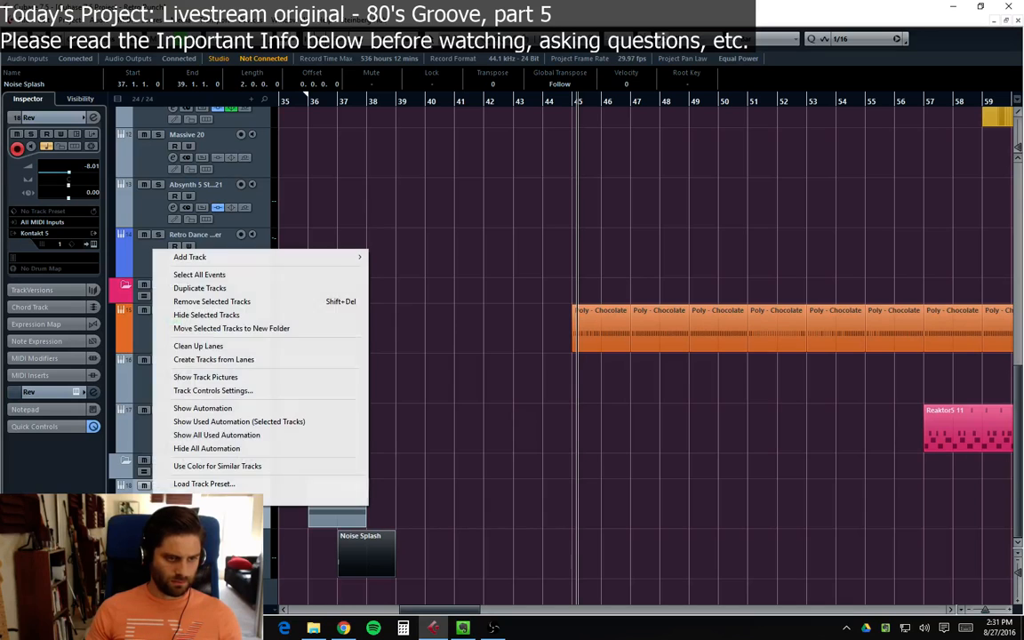
click(200, 287)
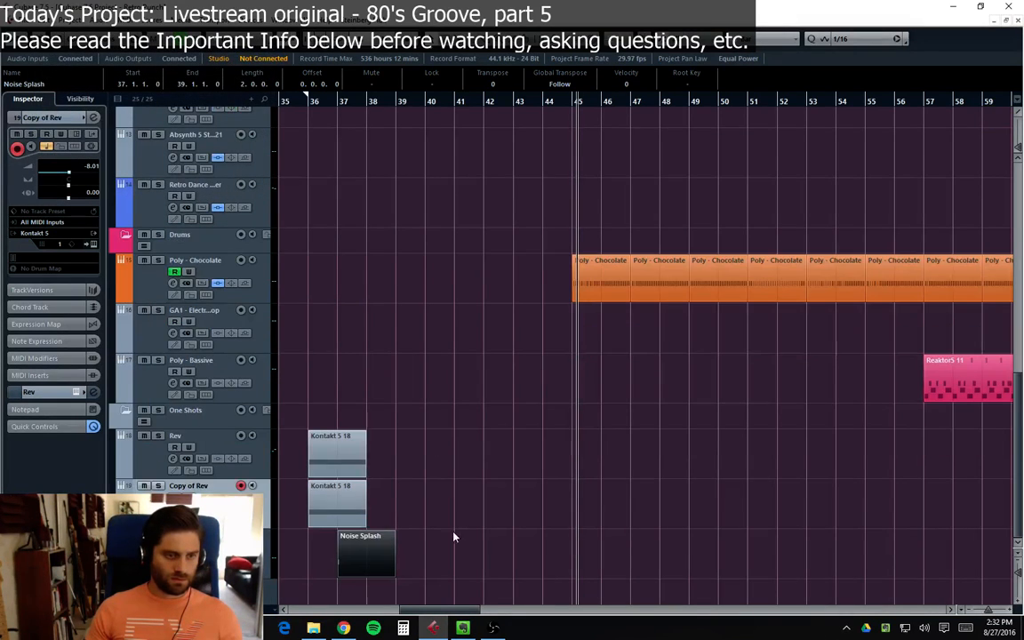
Step: Delete the duplicated Kontakt parts at bars 28 and 36 from the Copy of Rev track
drag(375, 515, 903, 529)
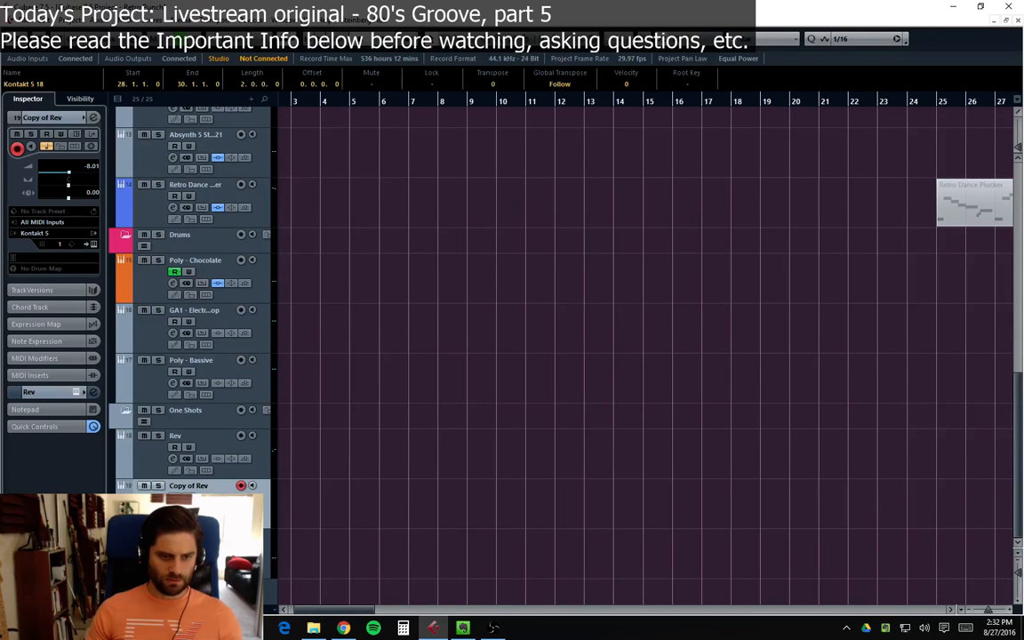
drag(304, 611, 372, 611)
drag(732, 502, 453, 512)
key(Delete)
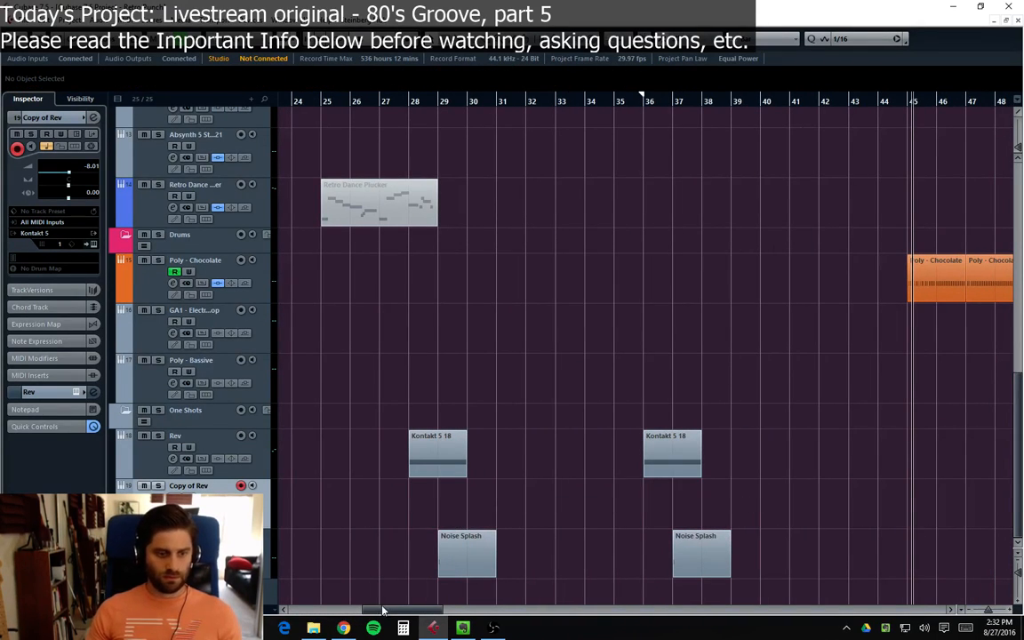
drag(382, 609, 406, 610)
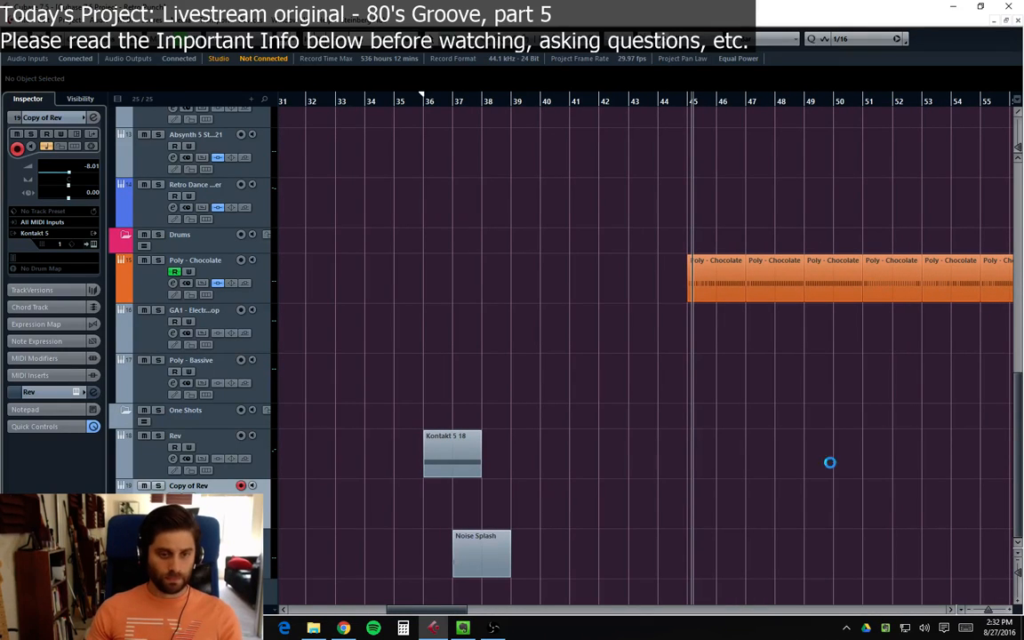
Step: Load the [C] 1/4 bar+tails rise bank in the Copy of Rev track's Kontakt instrument and audition its sounds
drag(1022, 218, 513, 74)
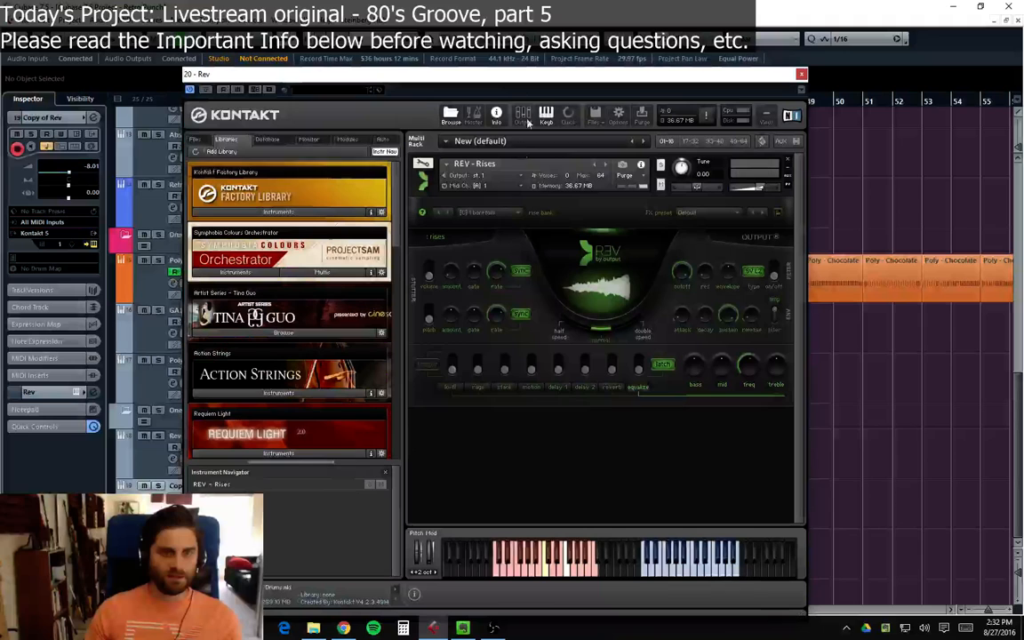
click(511, 215)
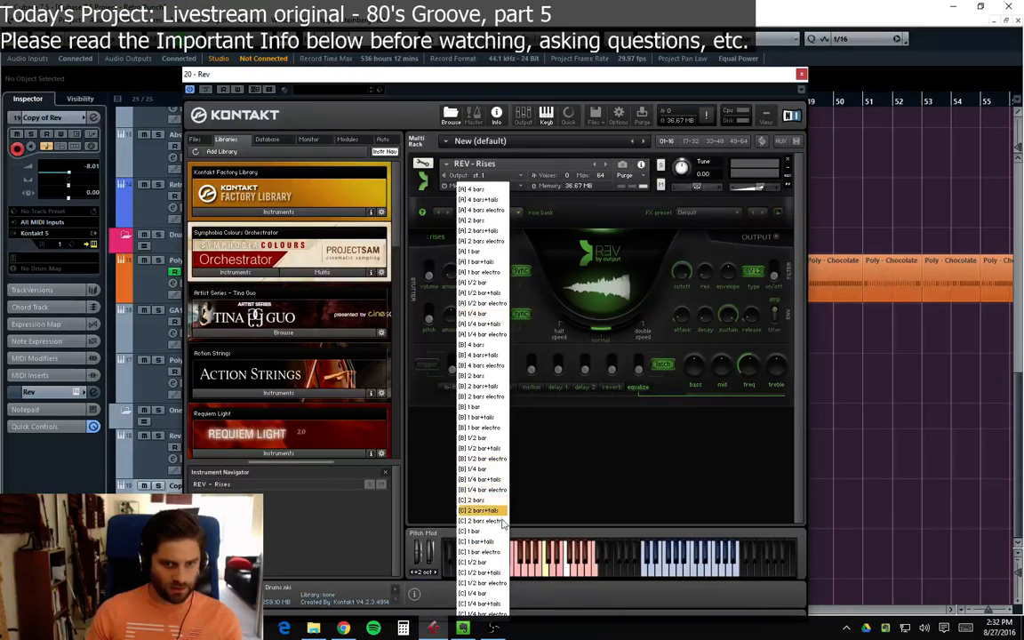
click(485, 607)
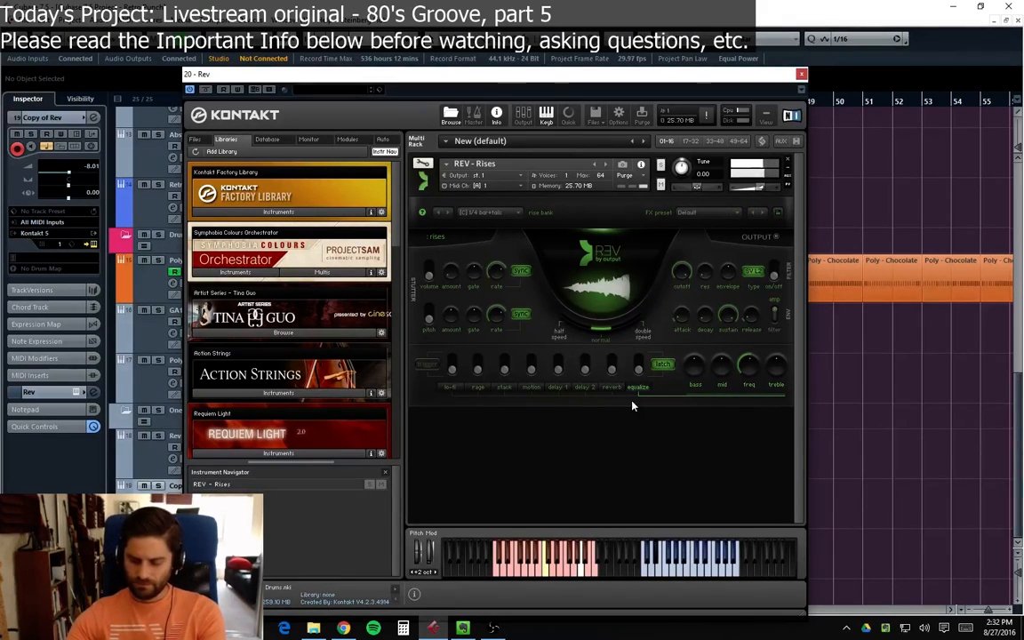
click(800, 74)
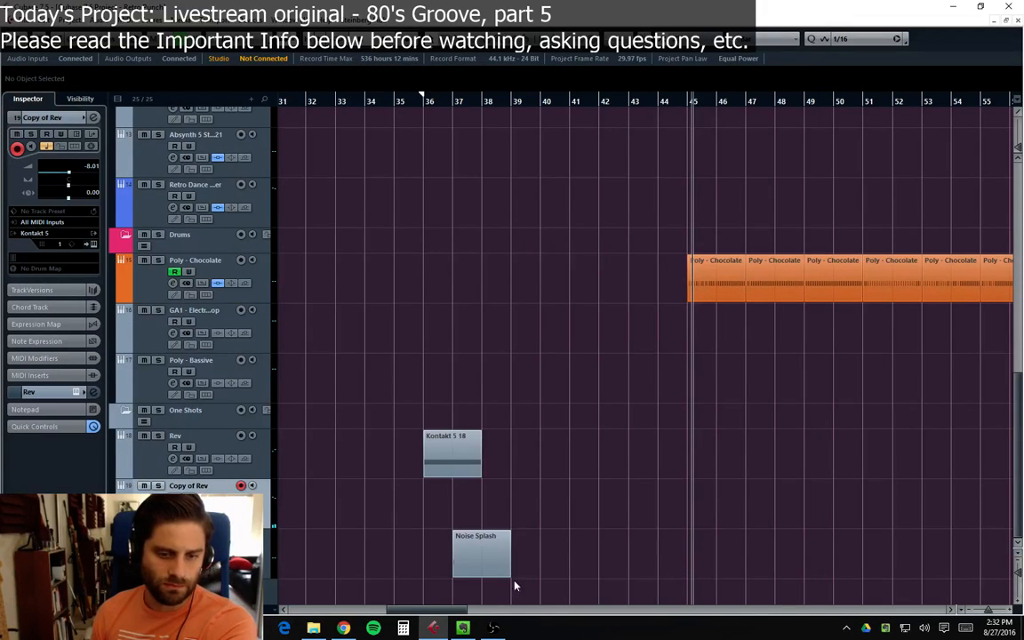
Step: Create a part on the Copy of Rev track from bar 44 to 46 containing a D#4 note from 44.4 to the part's end
key(8)
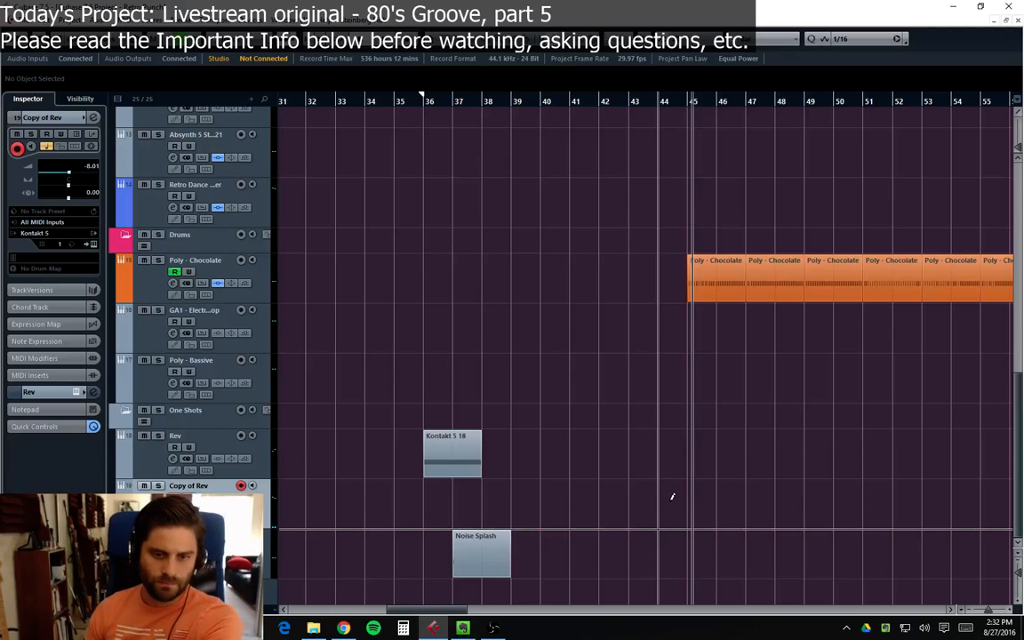
drag(676, 488, 711, 517)
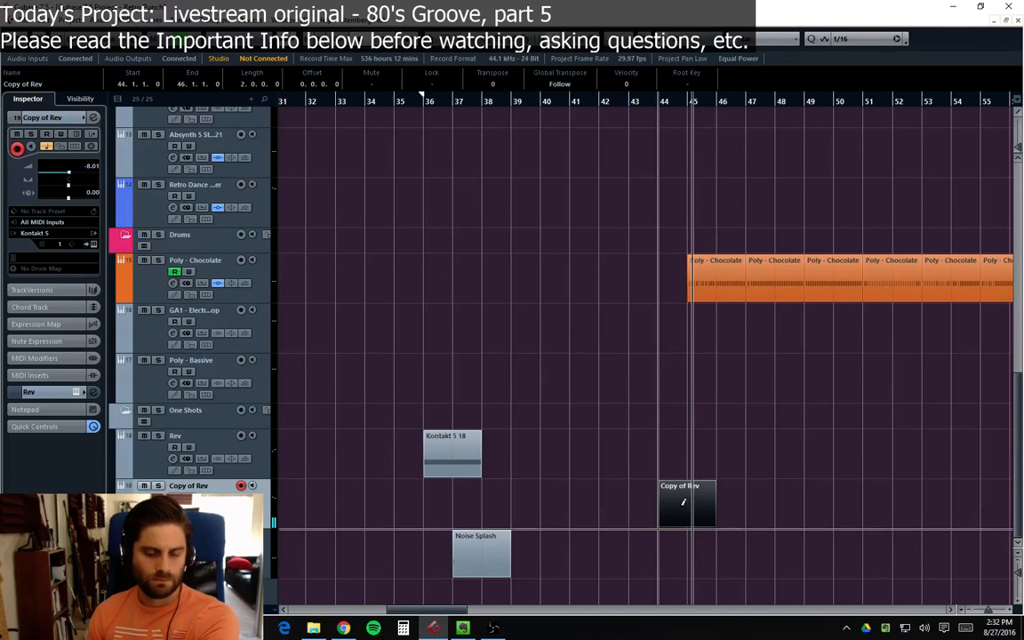
double_click(680, 513)
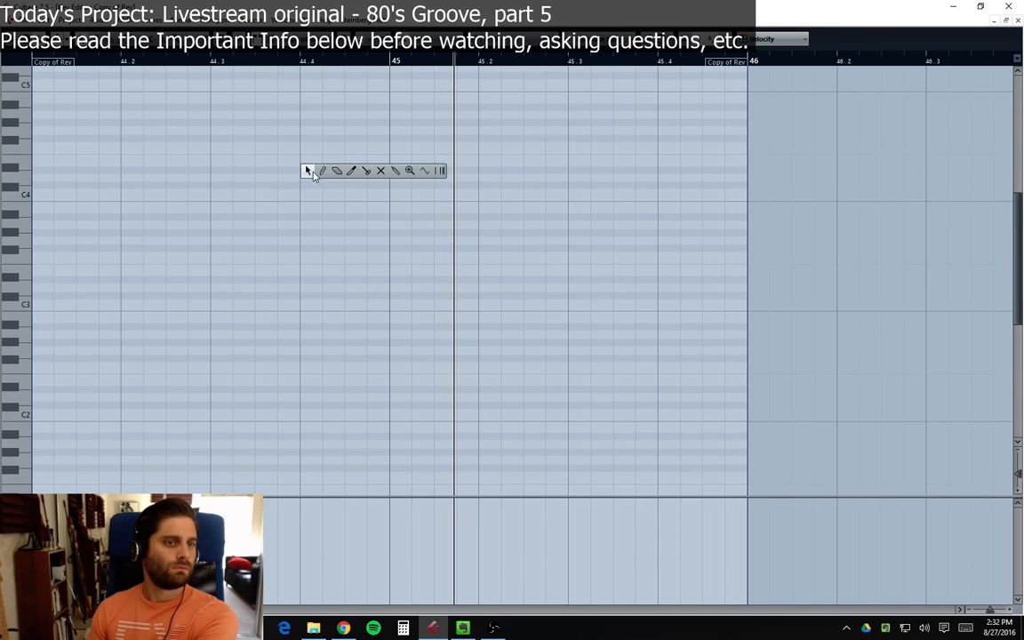
click(322, 170)
drag(302, 170, 751, 160)
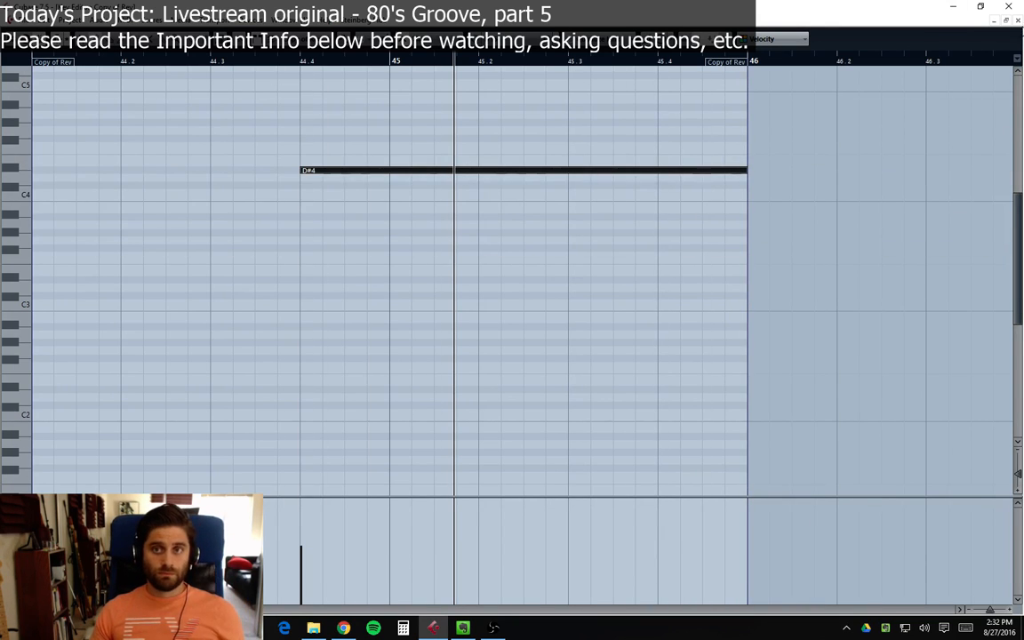
click(1019, 22)
Step: Lower the Copy of Rev channel volume to -14.1 dB
scroll(413, 519, down, 9)
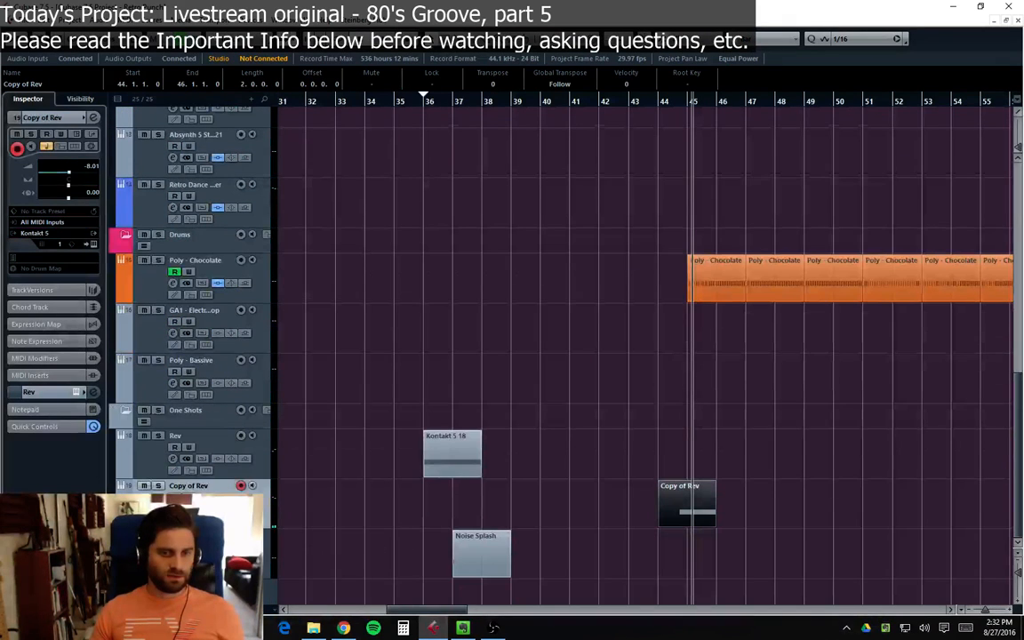
click(173, 508)
drag(836, 324, 837, 342)
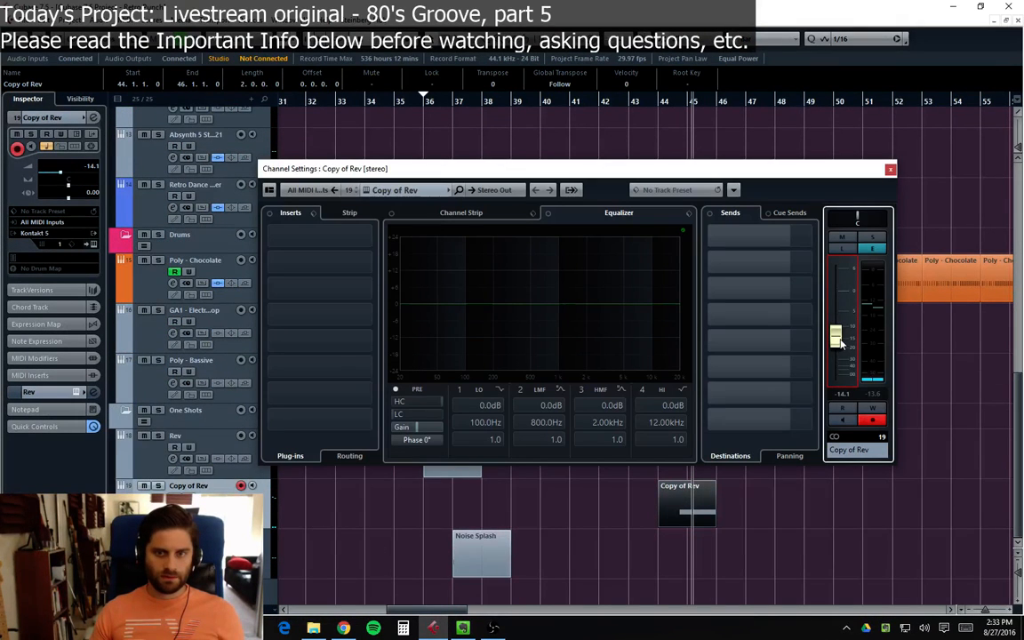
click(889, 170)
Step: Play the arrangement from bar 41 through the new rise into bar 45 and check the parts across the tracks
click(601, 103)
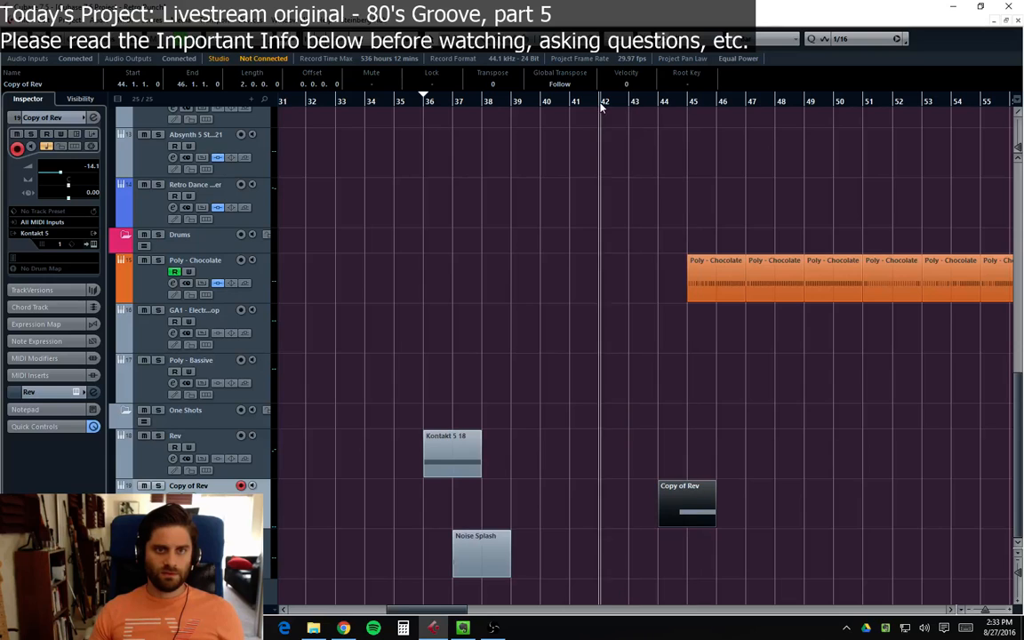
click(573, 103)
key(space)
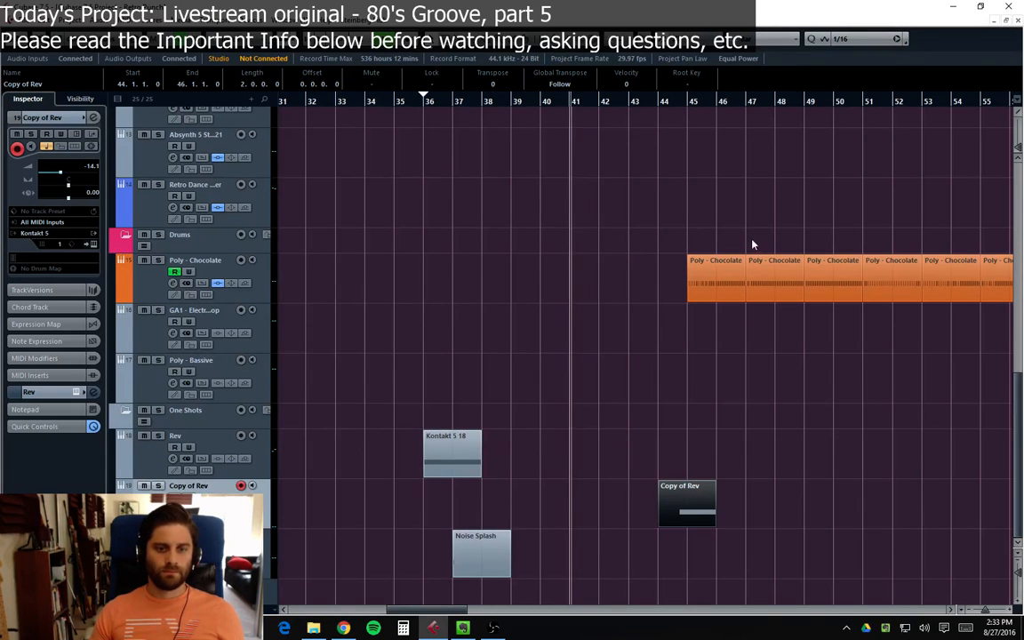
click(824, 199)
scroll(827, 289, up, 3)
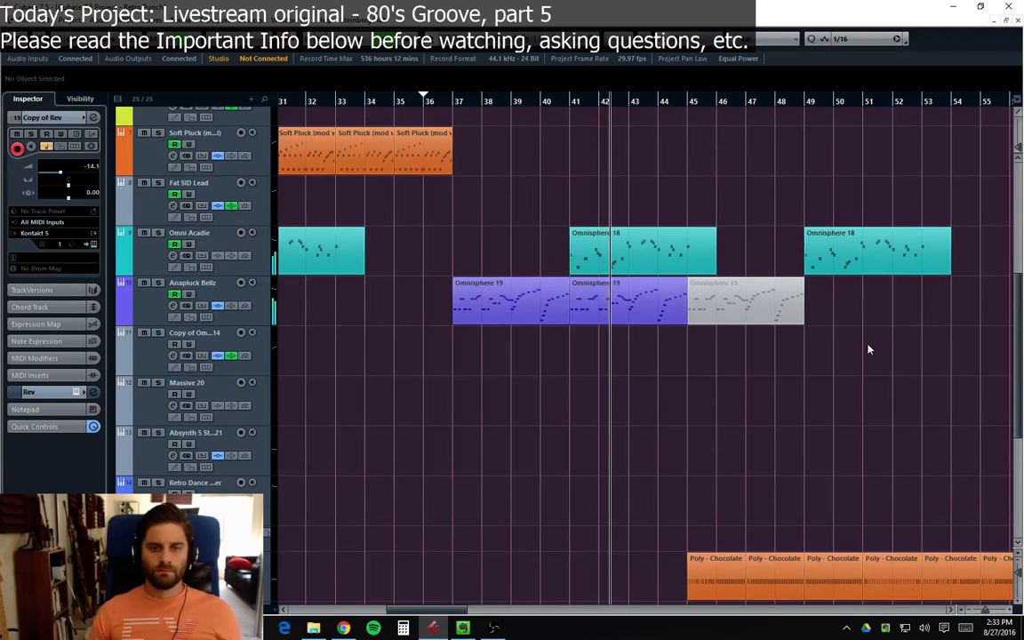
scroll(864, 352, down, 3)
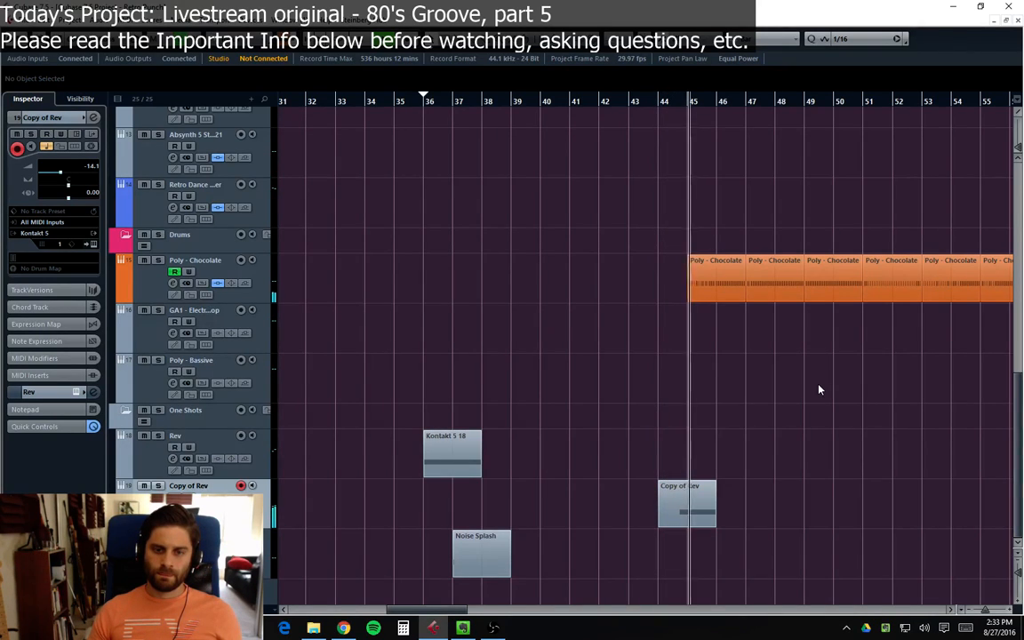
Step: Lower the Copy of Rev channel volume to -15.6 dB
click(173, 508)
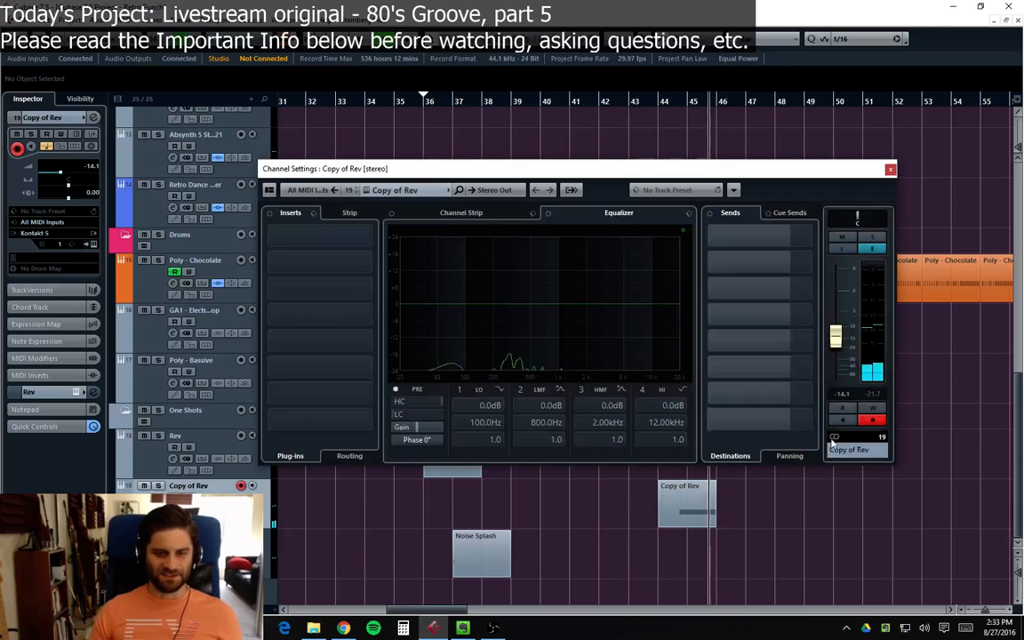
drag(836, 337, 836, 343)
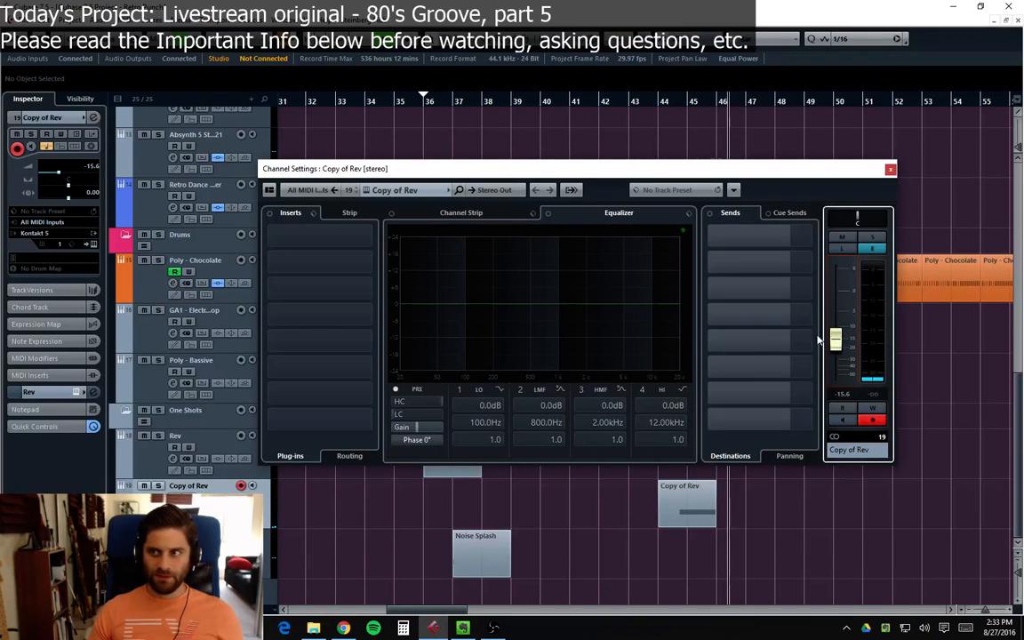
click(890, 171)
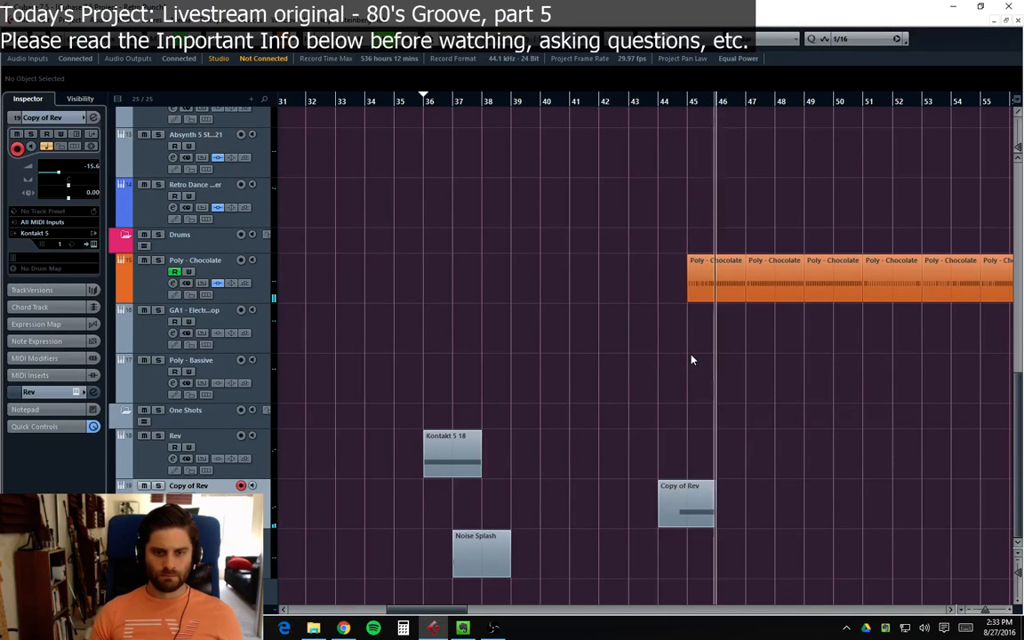
Step: Insert the DualFilter effect on the Copy of Rev channel and set its position to about 44.6 during playback
click(631, 102)
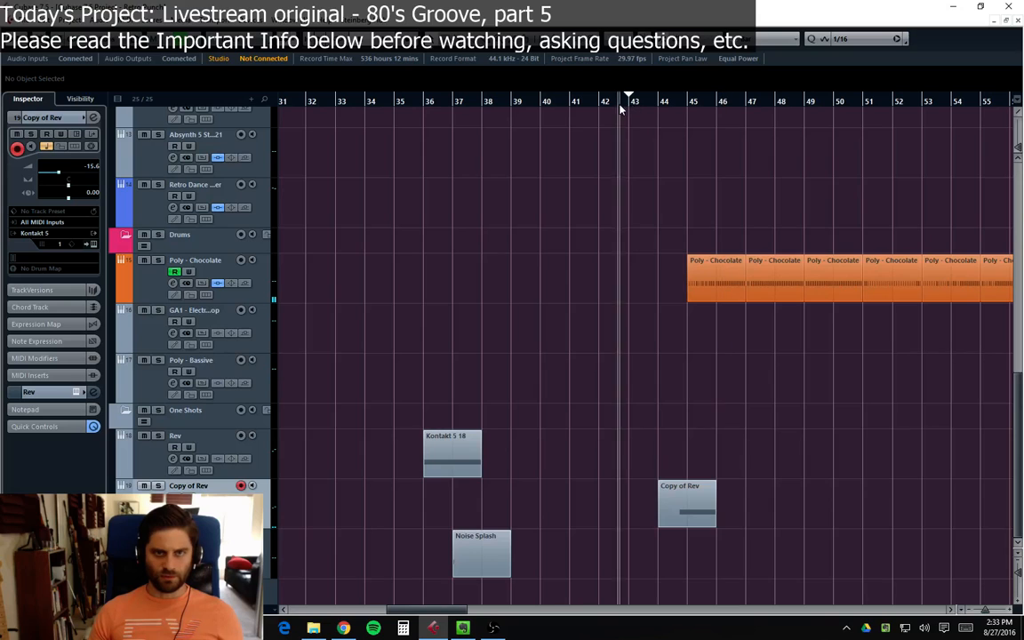
key(e)
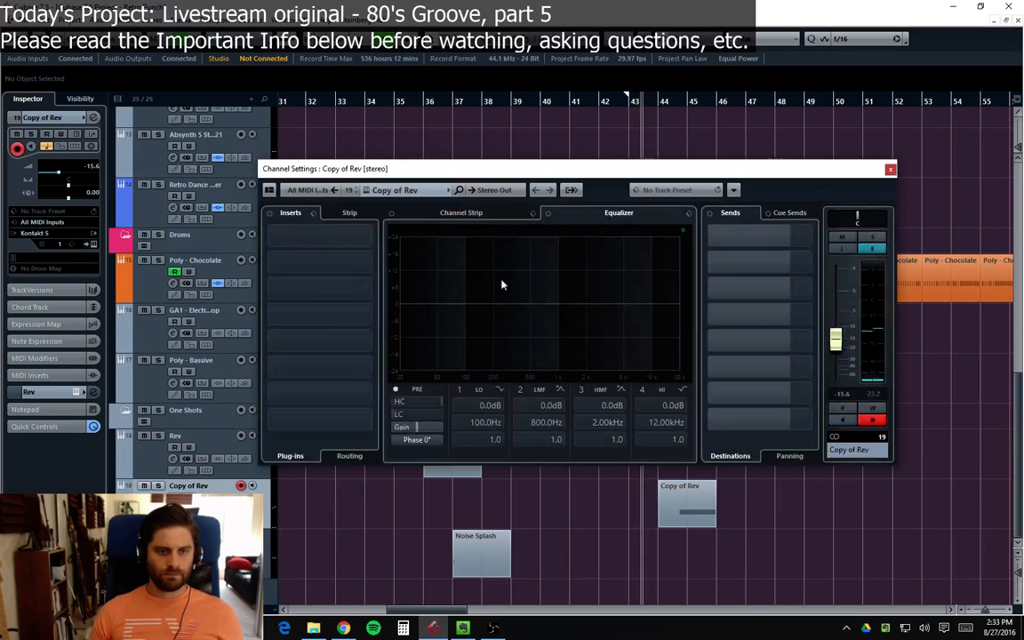
click(284, 234)
click(287, 329)
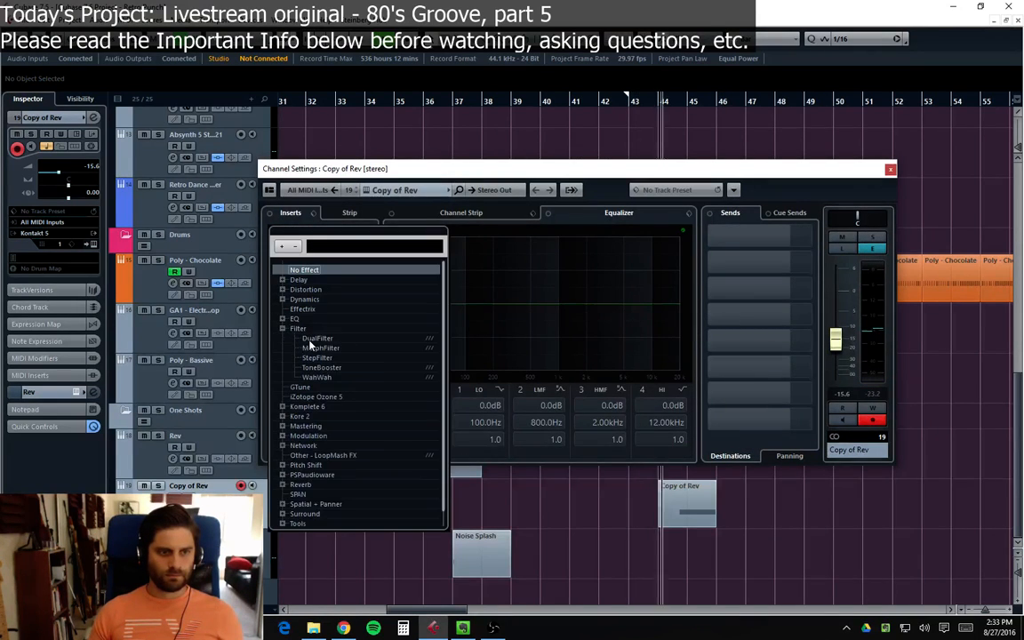
click(346, 338)
drag(546, 439, 557, 428)
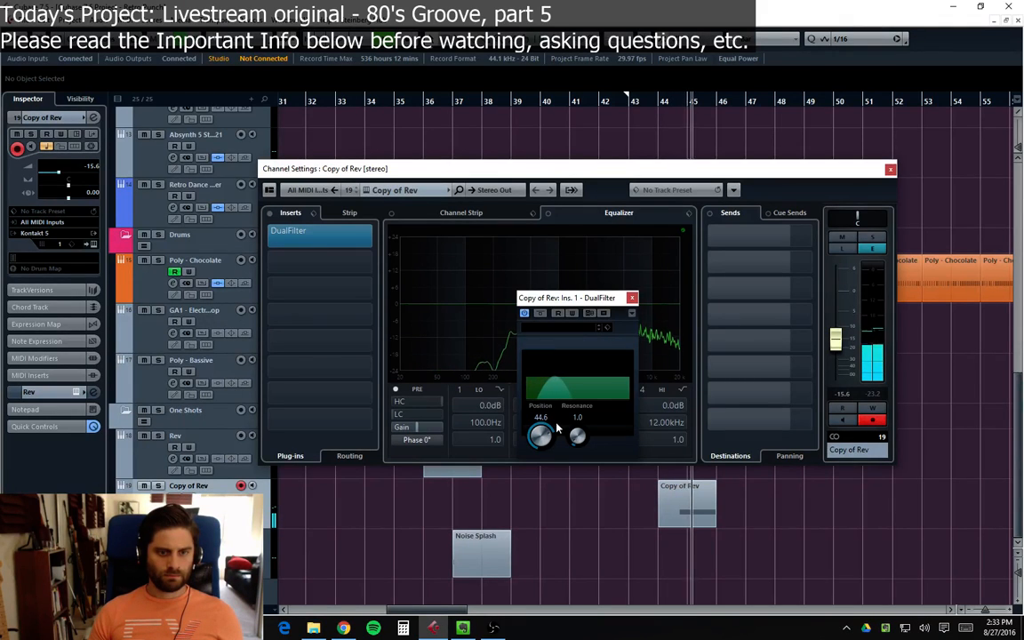
click(631, 297)
click(889, 172)
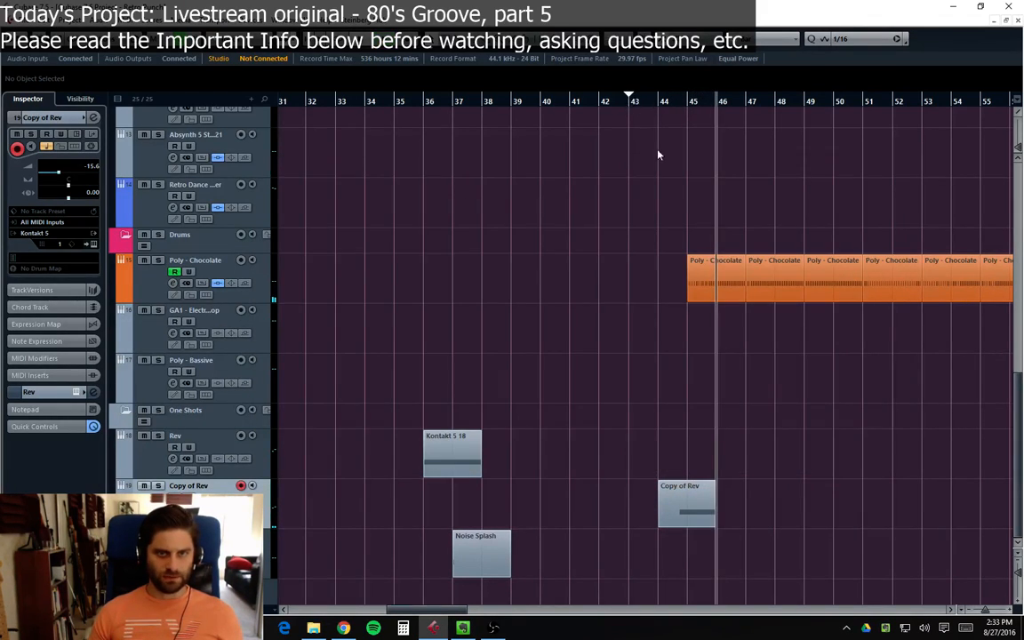
Step: Replay the rise from bar 43 and raise the Copy of Rev DualFilter position to 52.5
click(629, 100)
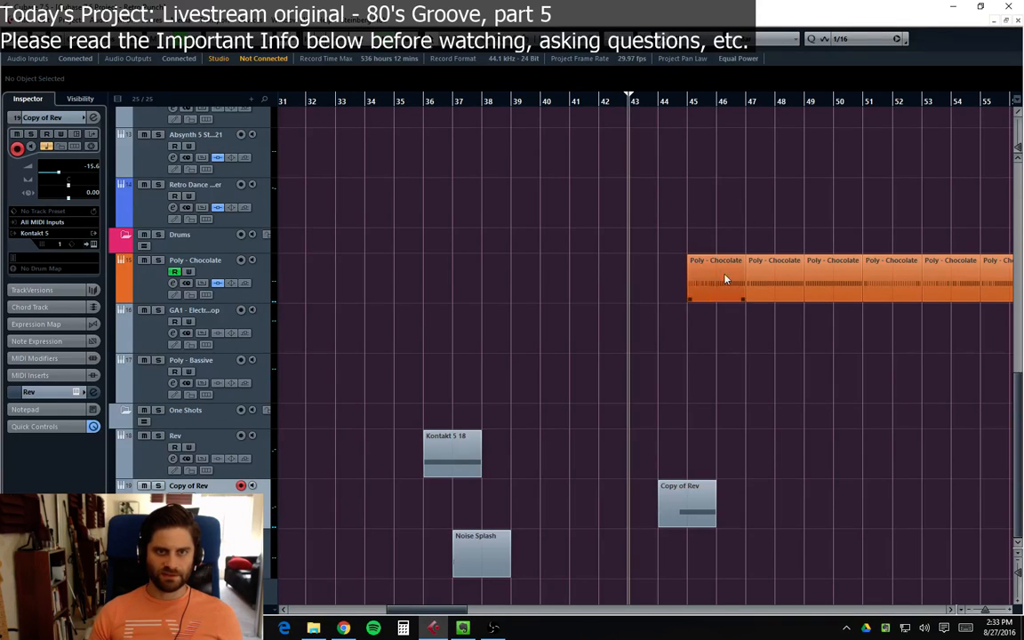
click(173, 508)
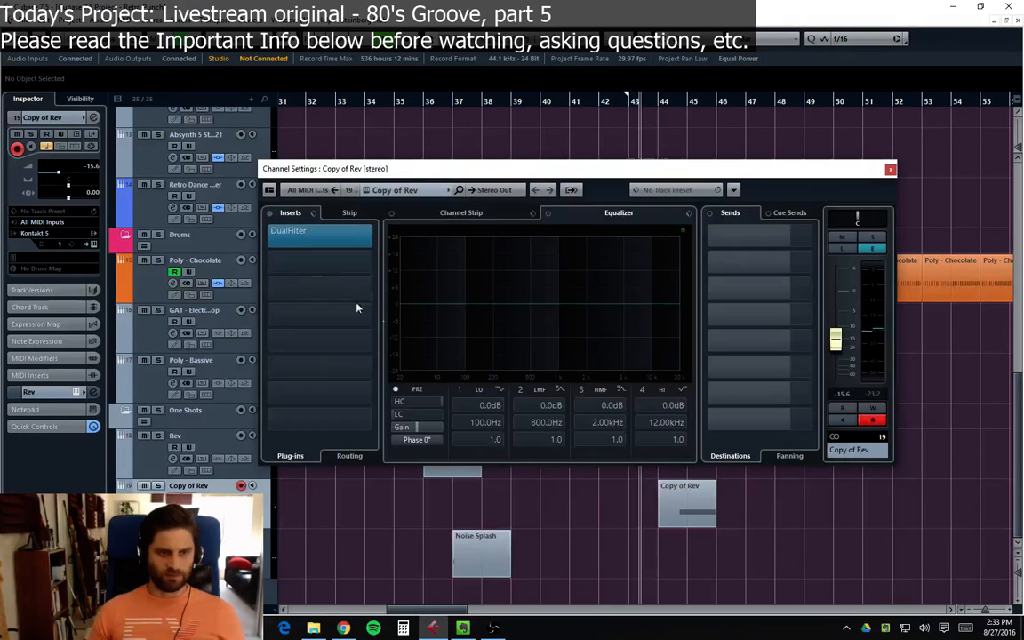
click(333, 231)
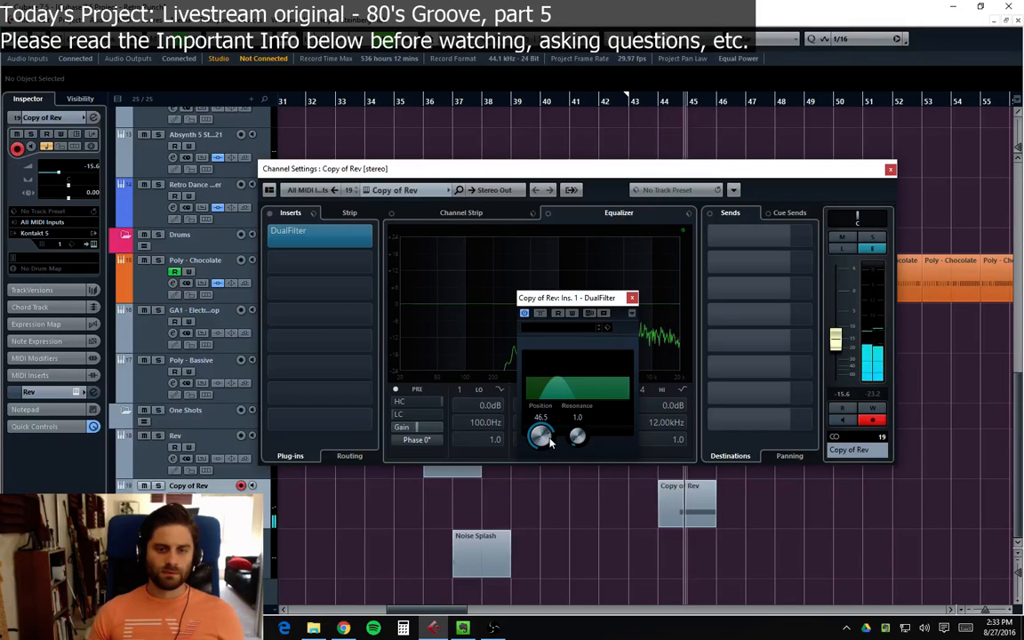
drag(547, 441, 557, 442)
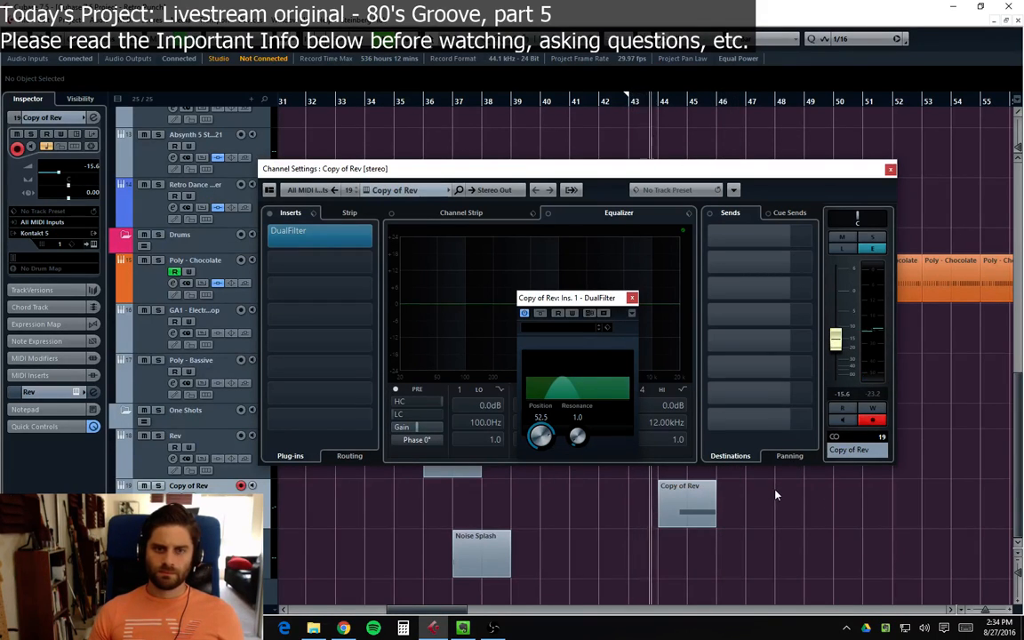
Step: Lower the Copy of Rev channel volume to -19.3 dB and close the channel settings and DualFilter windows
click(835, 347)
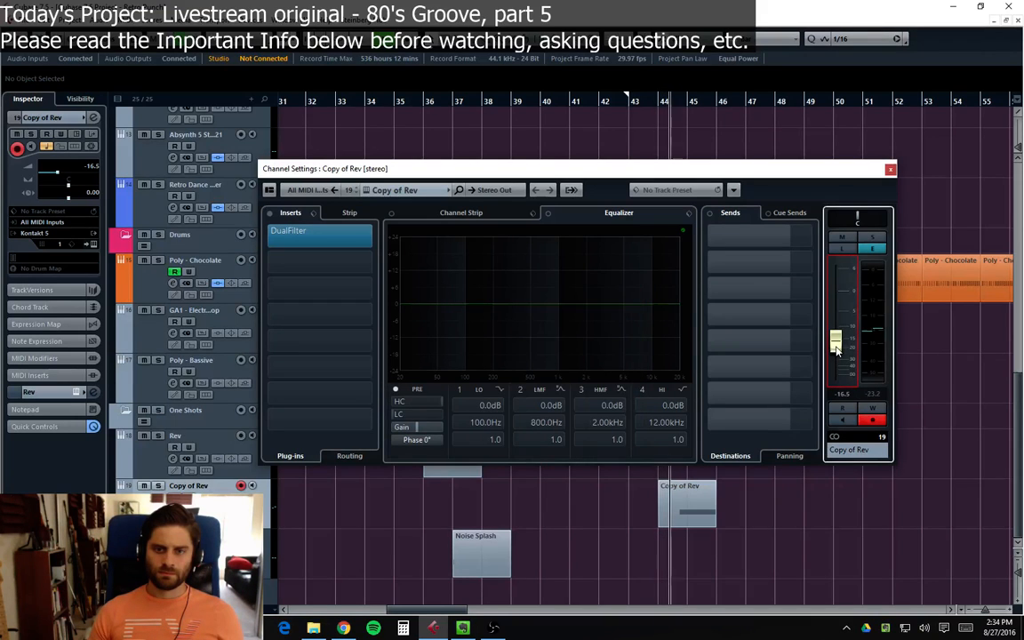
drag(835, 355, 835, 357)
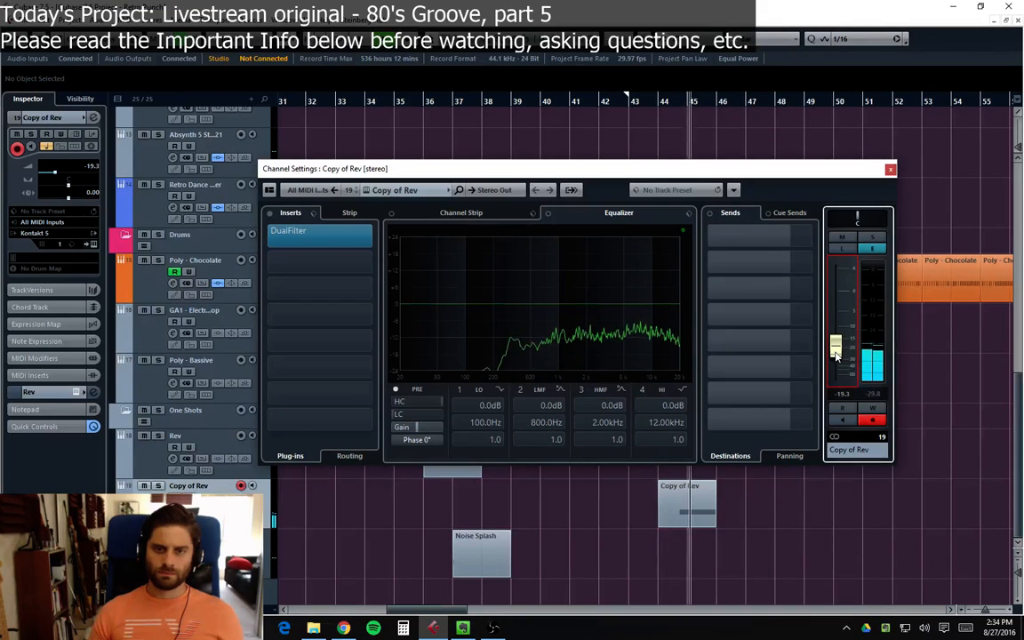
click(889, 168)
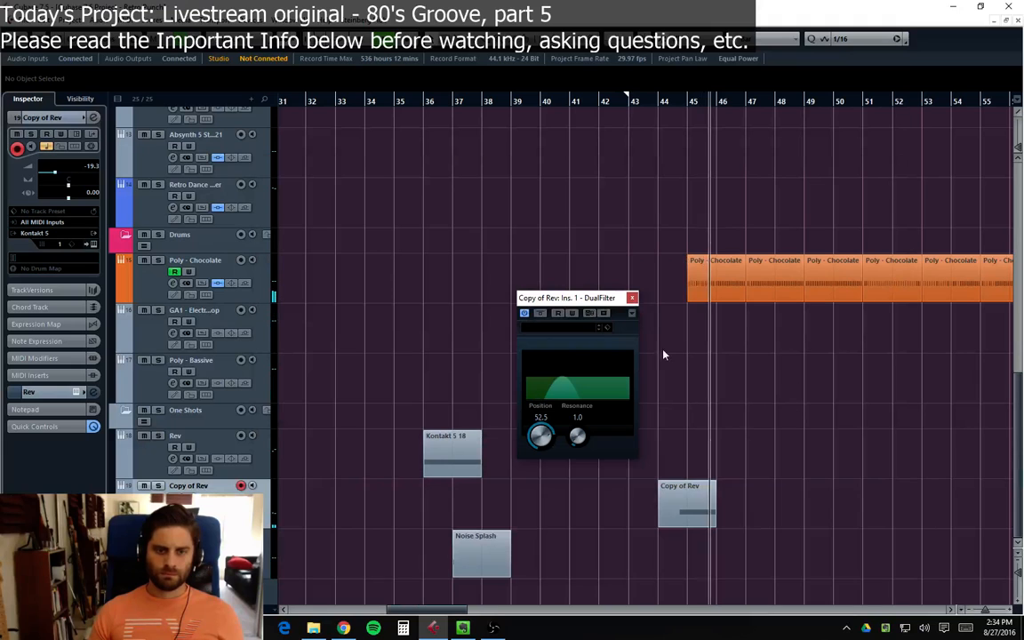
click(630, 299)
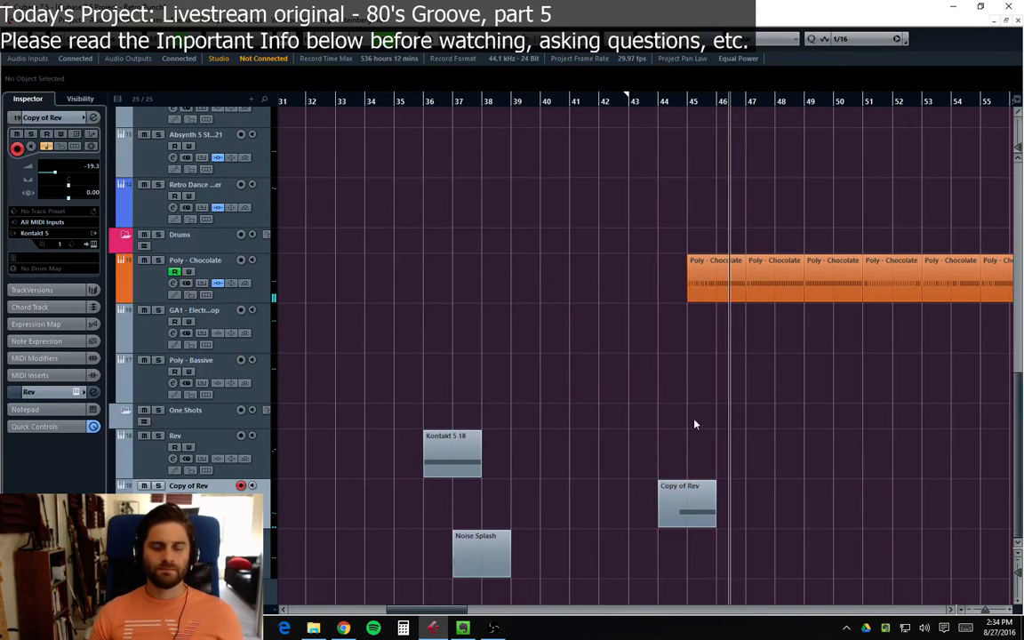
Step: Play the arrangement from bar 45 and check the parts across the tracks for a spot for another Noise Splash
drag(421, 609, 441, 610)
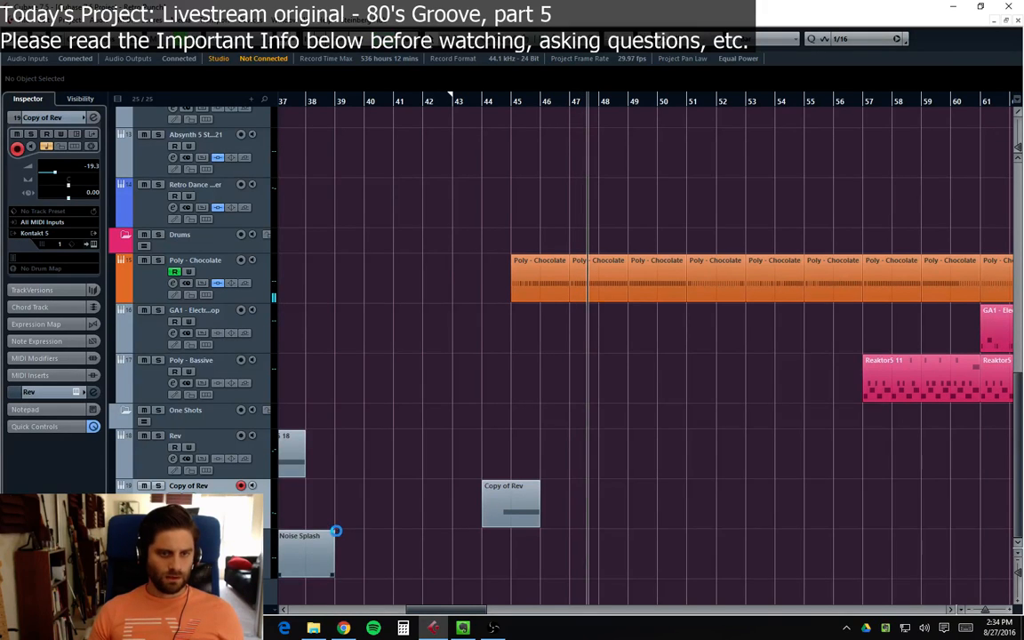
click(340, 536)
click(512, 104)
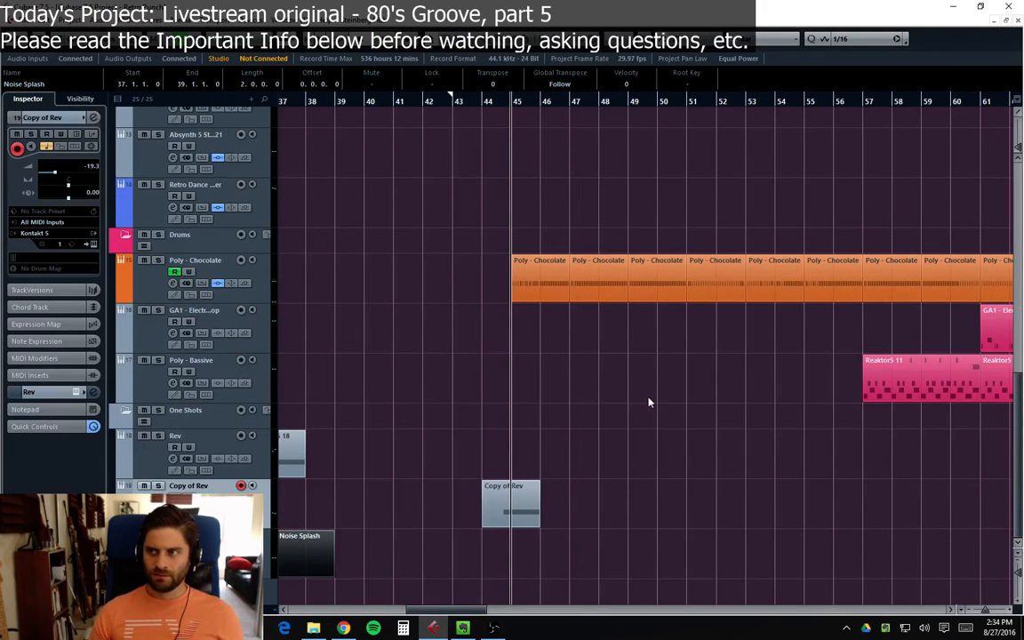
key(space)
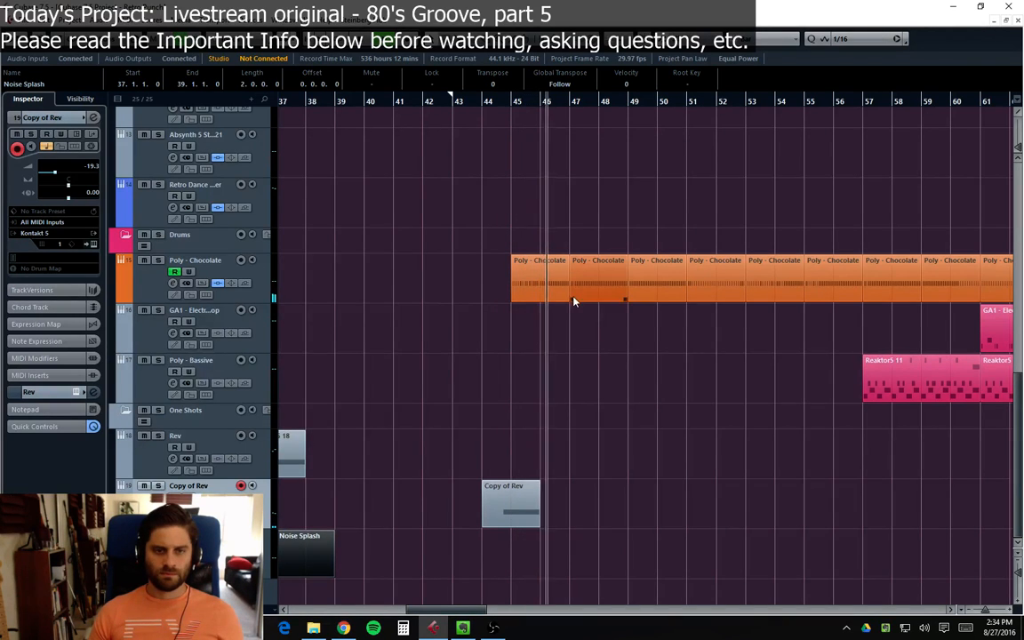
scroll(572, 311, up, 3)
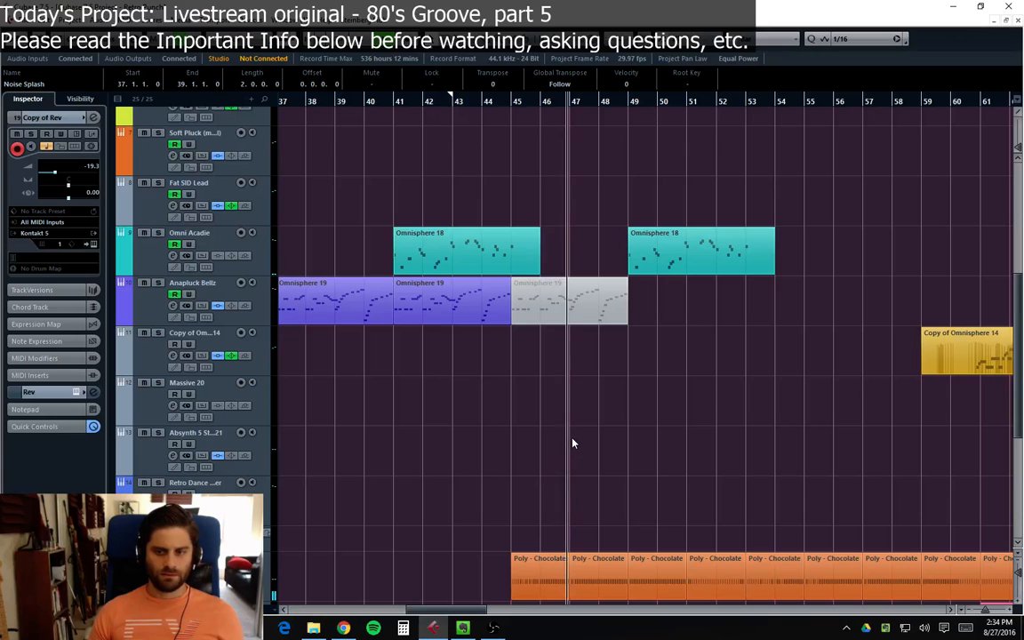
scroll(572, 442, down, 3)
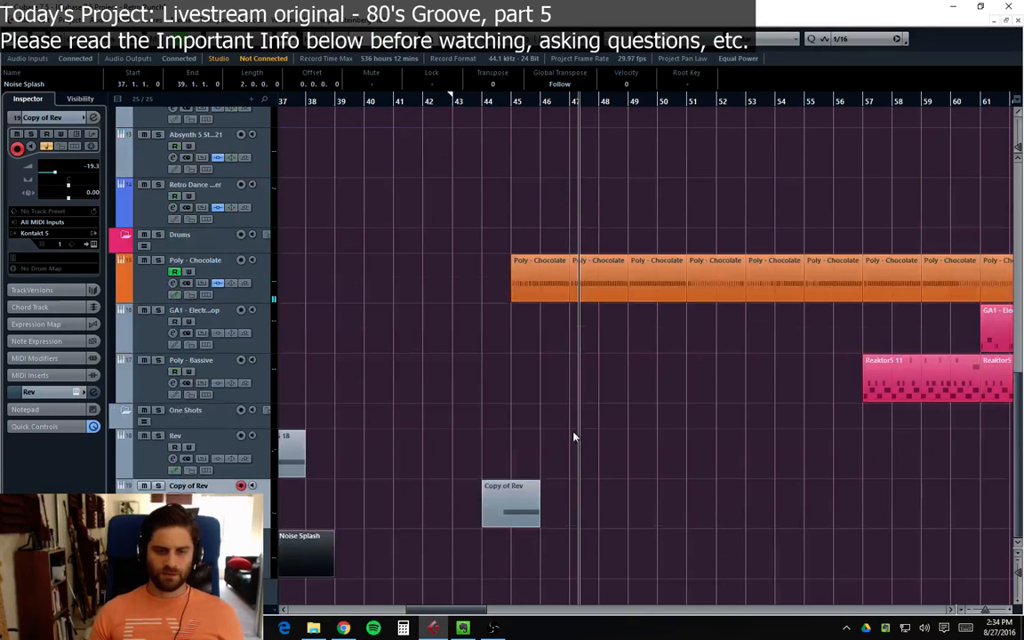
scroll(578, 343, up, 5)
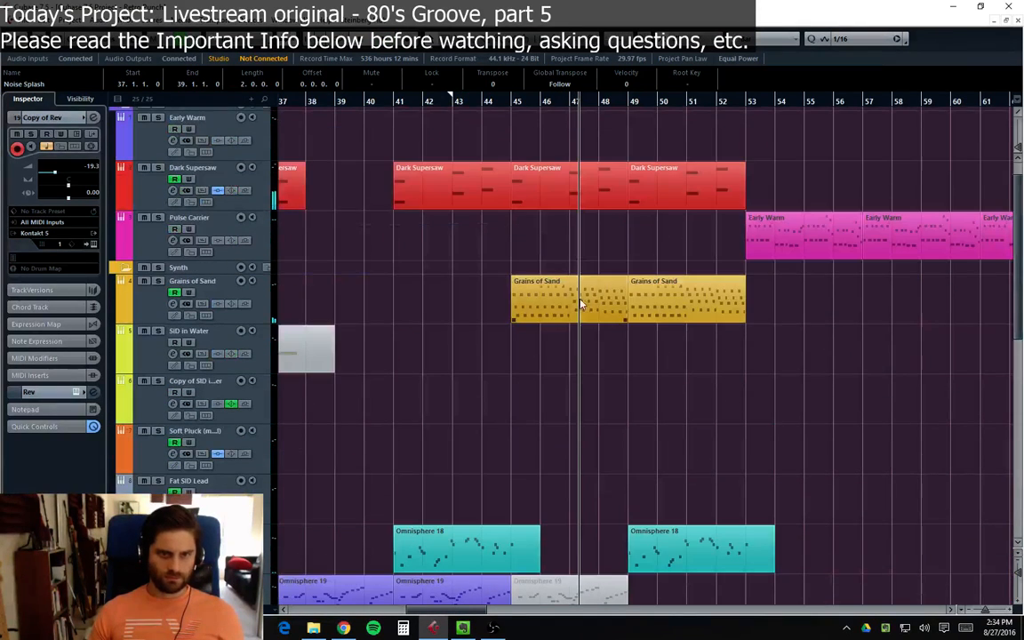
Step: Copy the Noise Splash part from bar 37 to bar 47, in line with the Dark Supersaw chord change
click(579, 195)
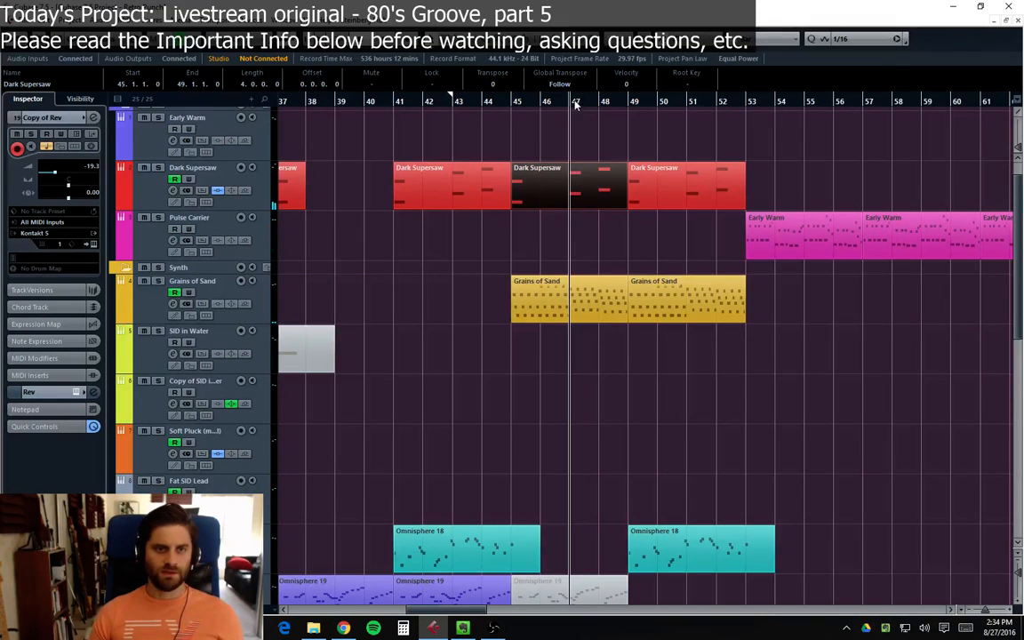
scroll(513, 445, down, 5)
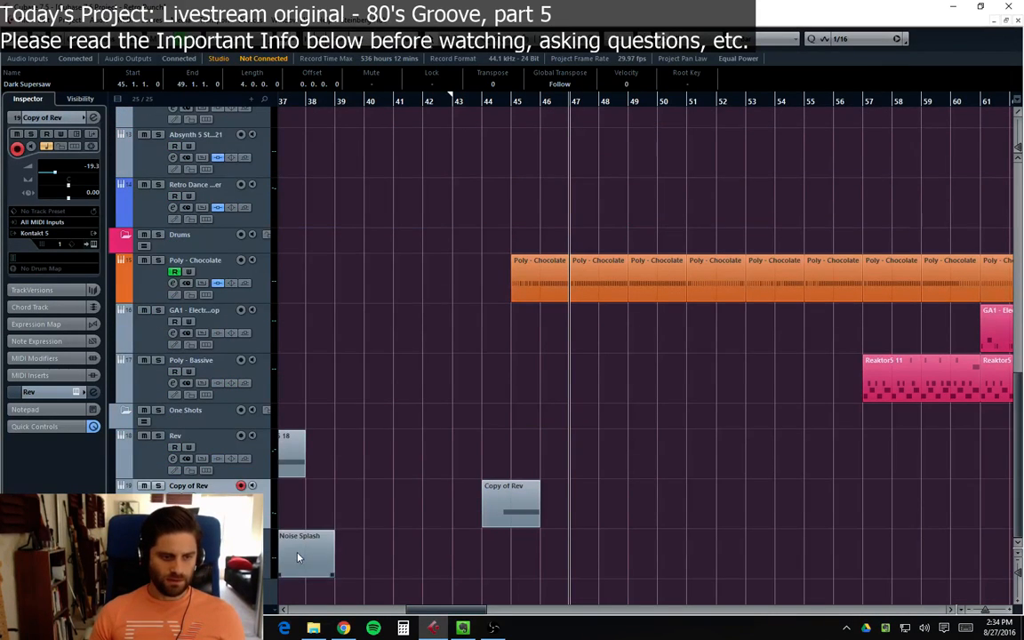
drag(298, 558, 595, 558)
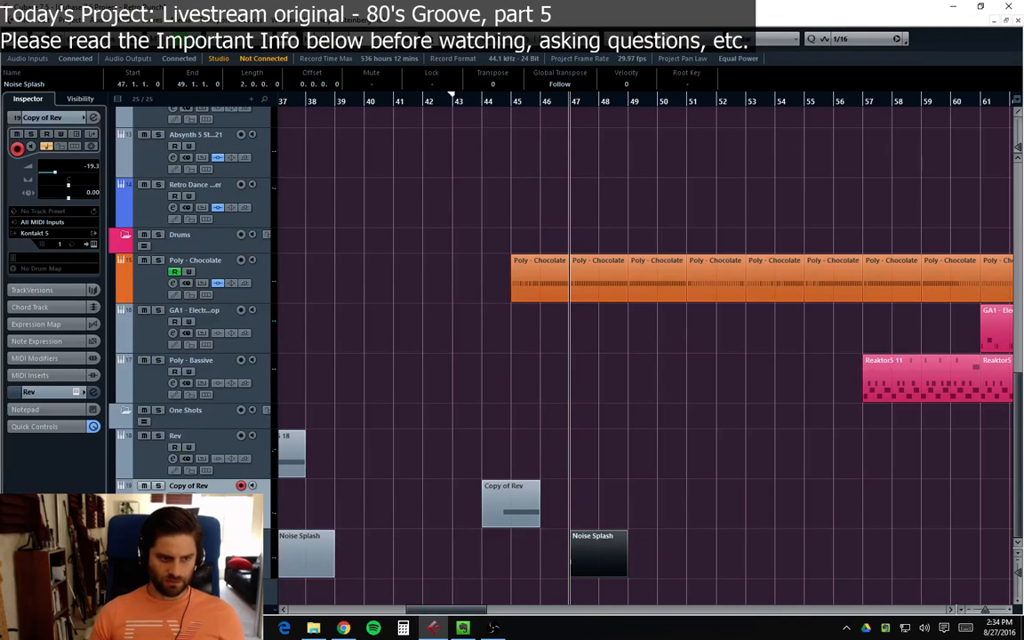
Step: Automate the Noise Splash volume from -12.0 dB near the end of bar 45 down to -23.0 dB at bar 47
scroll(435, 494, down, 1)
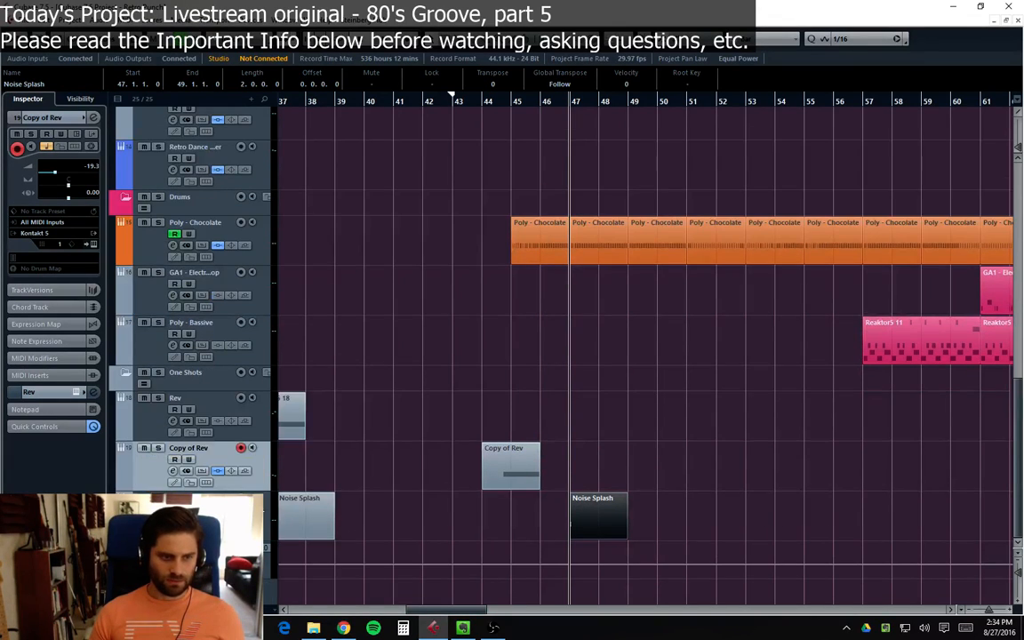
click(536, 564)
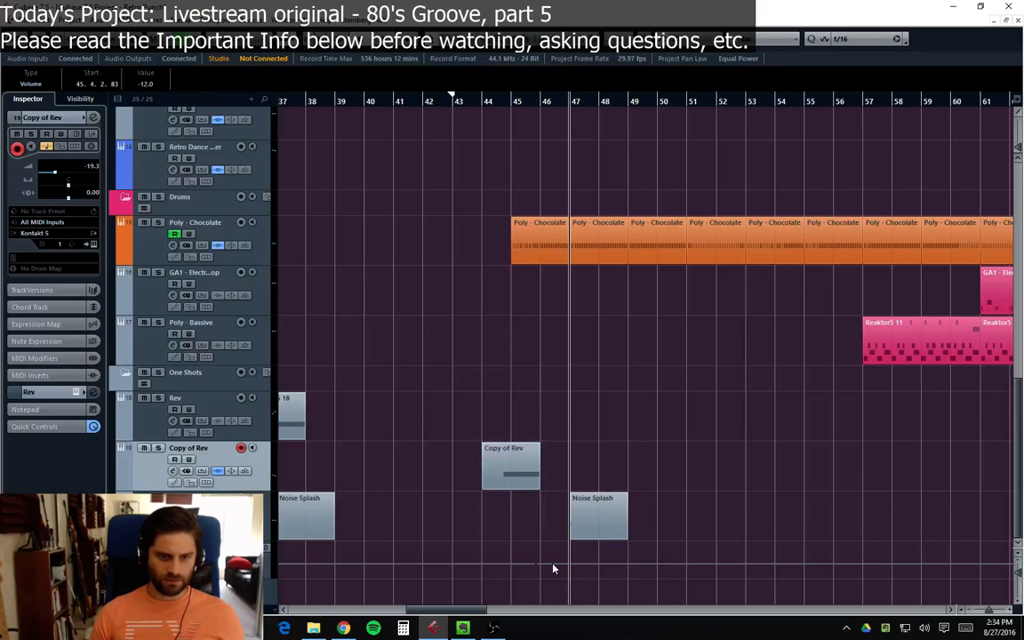
drag(568, 565, 569, 570)
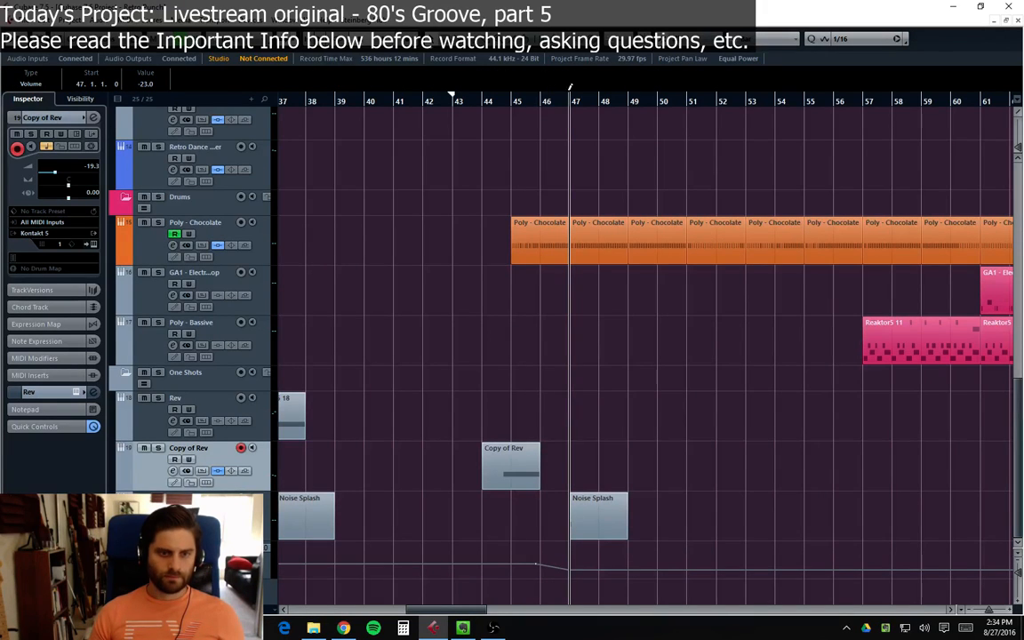
Step: Play back from around bars 44 and 45 to hear the quieter Noise Splash at bar 47
click(512, 102)
key(space)
click(694, 508)
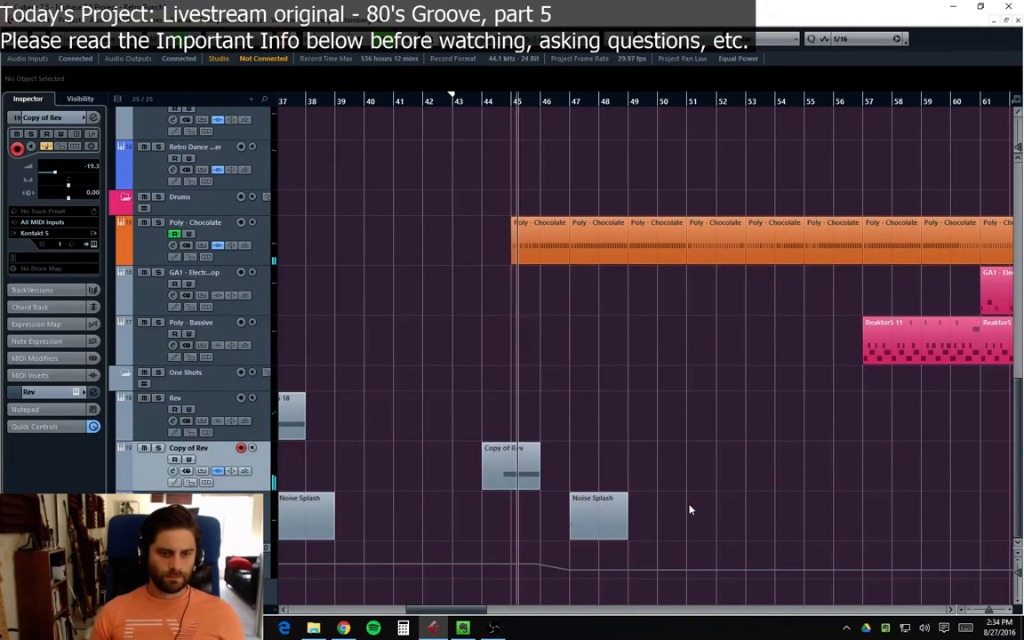
click(488, 104)
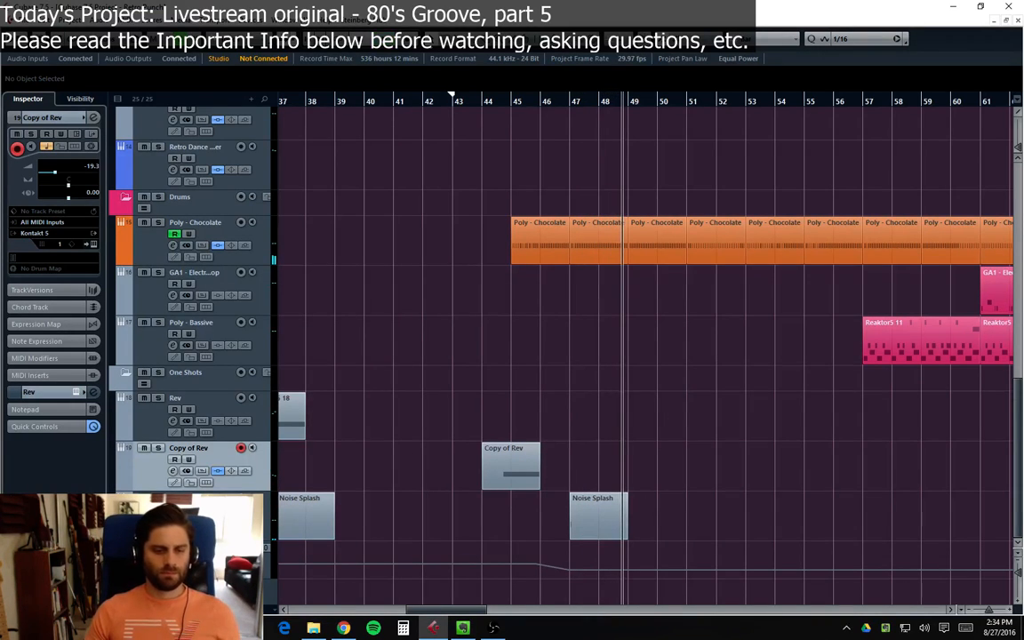
Step: Duplicate the Noise Splash track together with its parts
scroll(640, 355, up, 1)
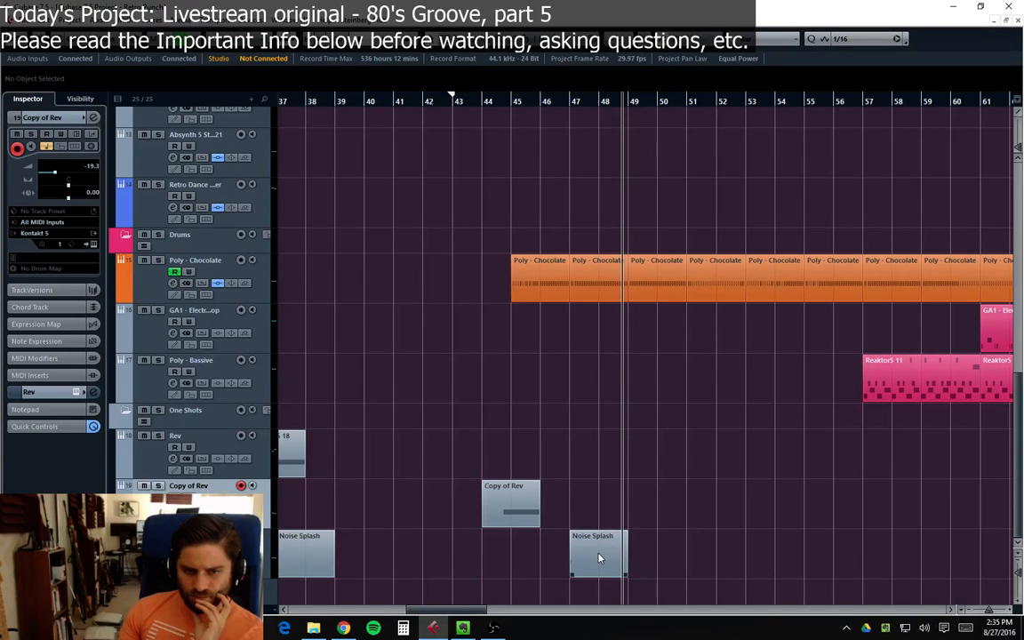
key(Down)
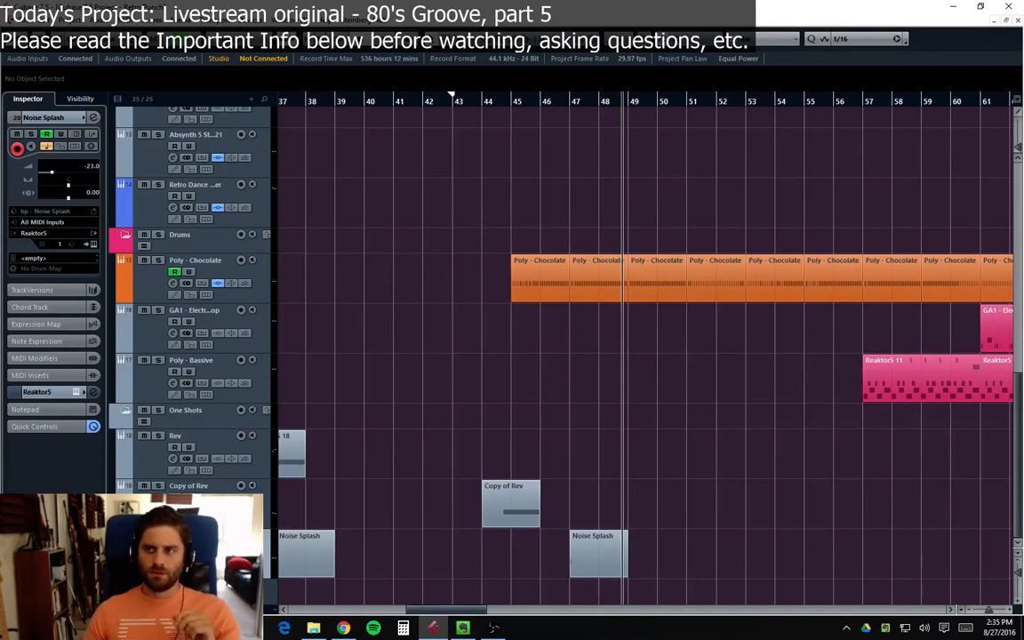
right_click(246, 334)
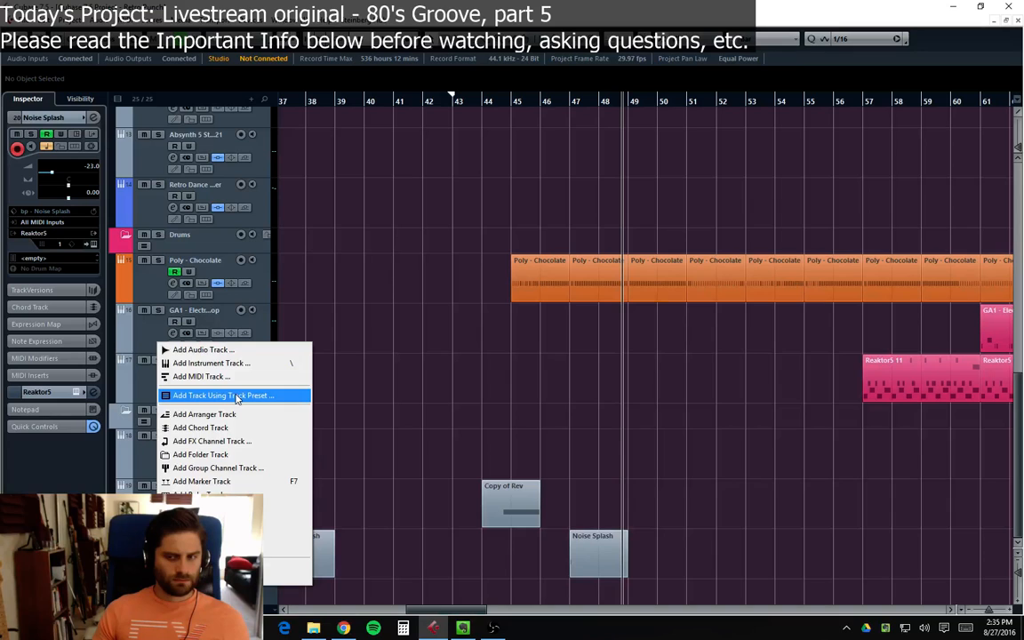
click(765, 381)
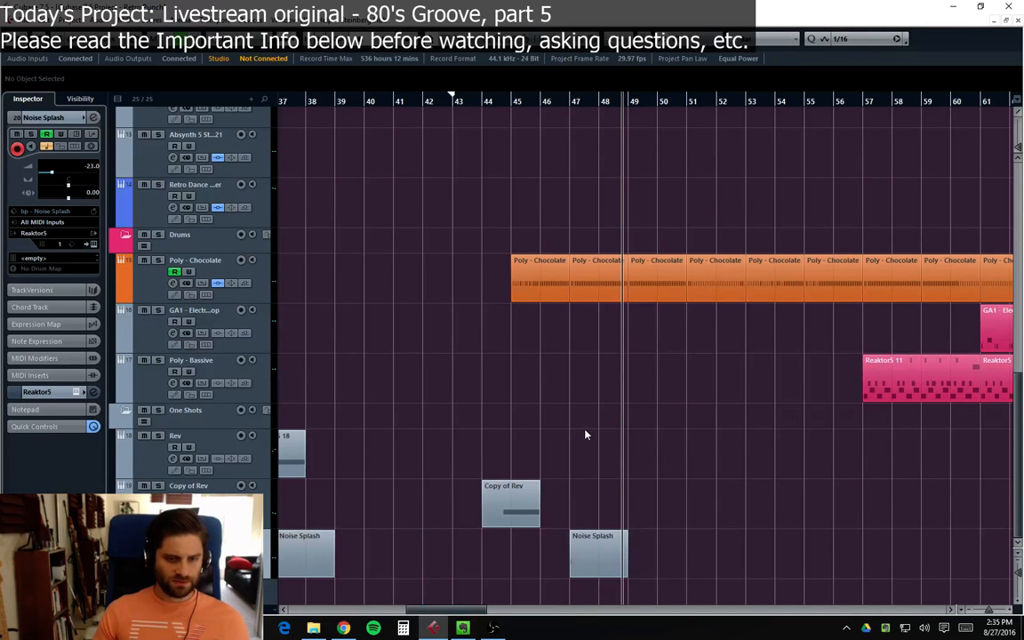
right_click(143, 304)
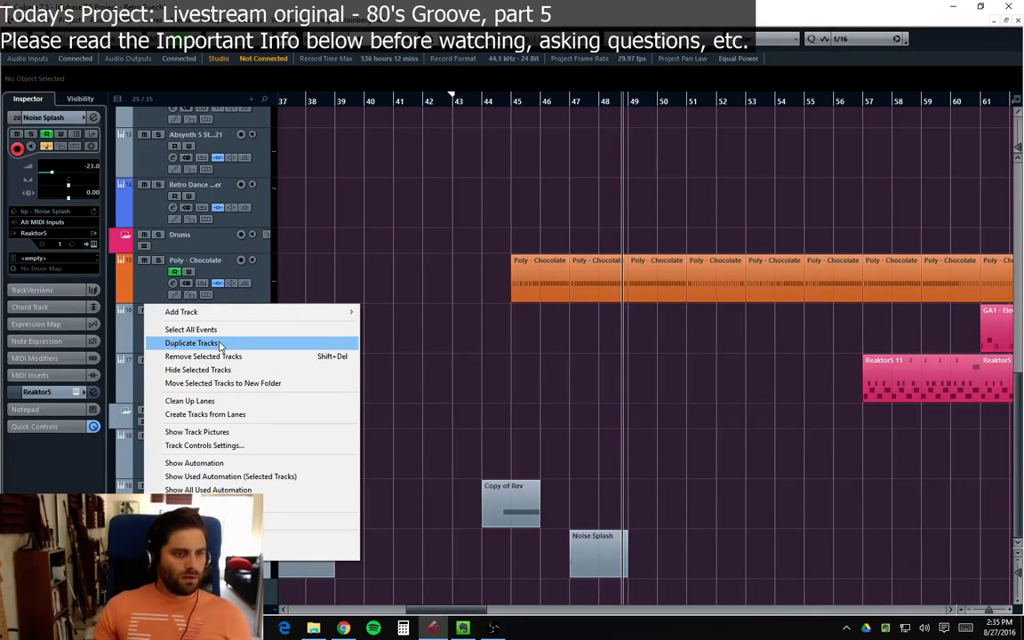
click(191, 343)
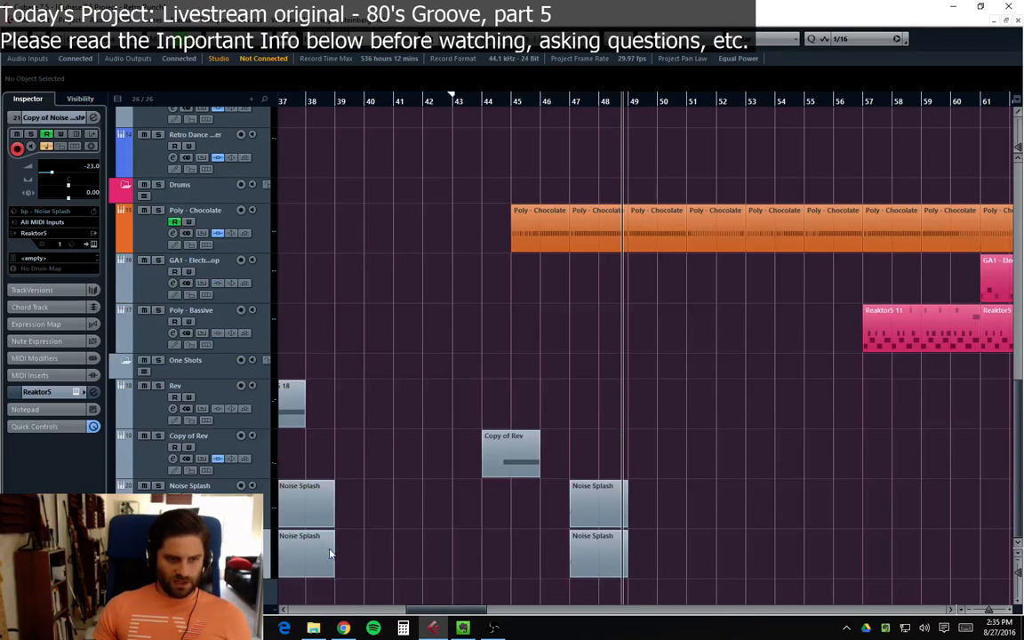
Step: Delete the bar 37 part from the duplicated Noise Splash track and the bar 47 part from the original track
drag(330, 550, 769, 555)
drag(318, 611, 459, 612)
key(Delete)
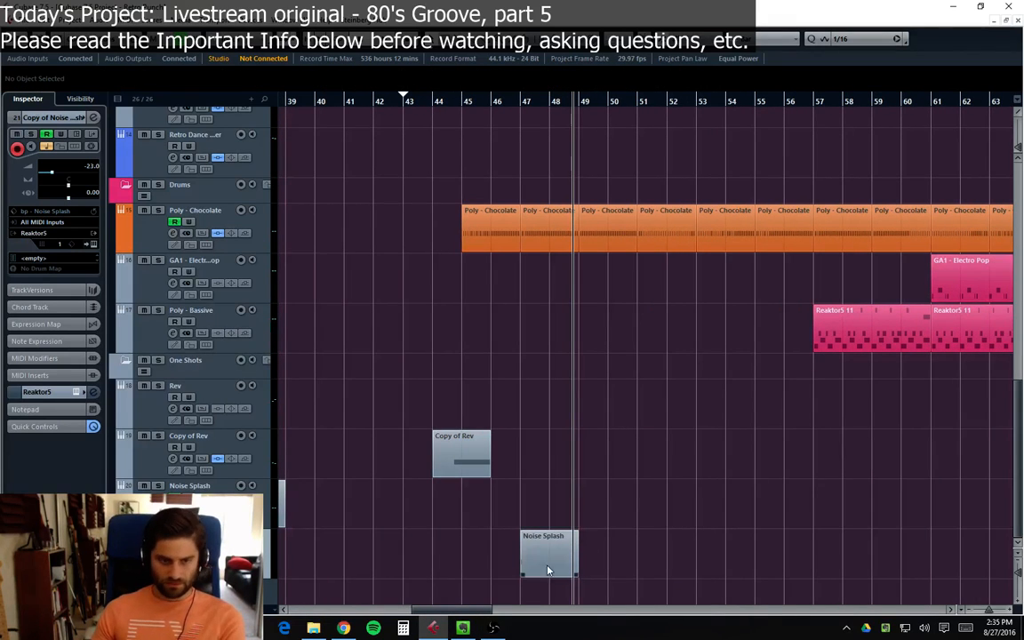
Step: Remove the volume automation drop before bar 47 from both the Noise Splash track and its duplicate
click(113, 524)
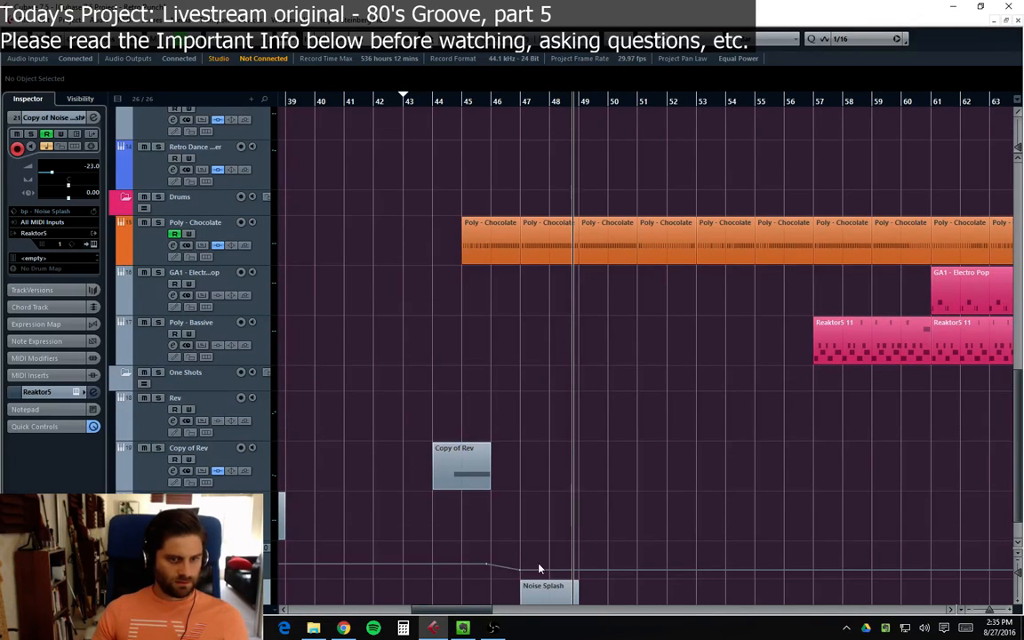
key(Delete)
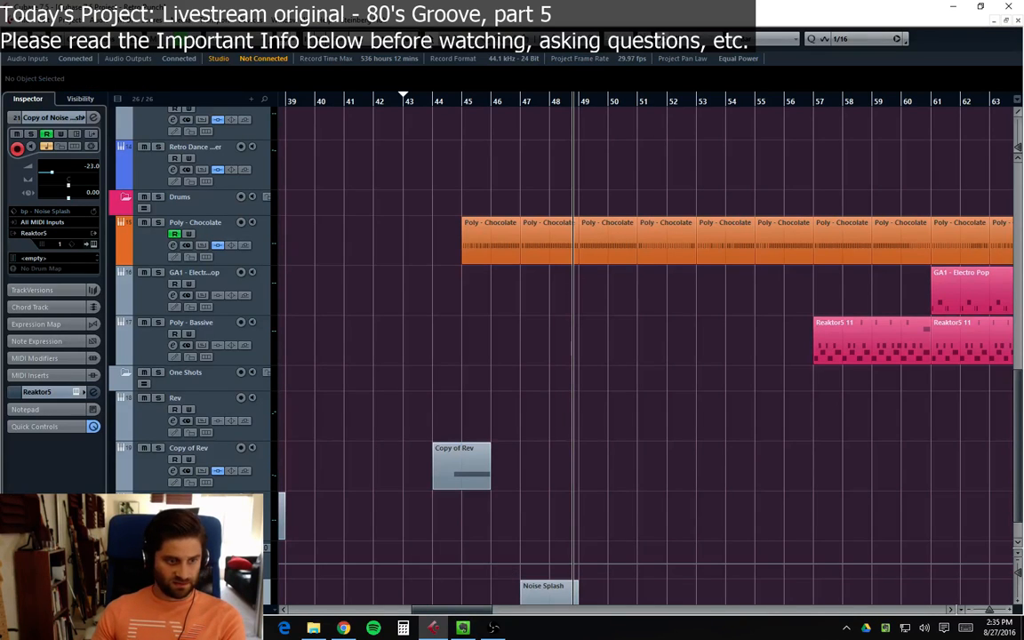
scroll(328, 499, down, 1)
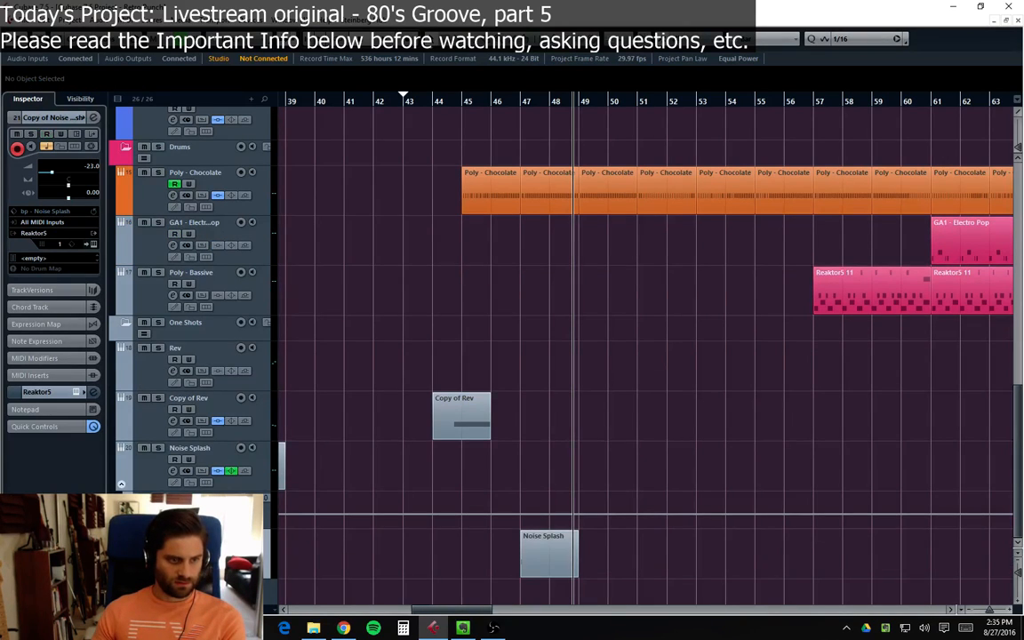
scroll(506, 548, down, 1)
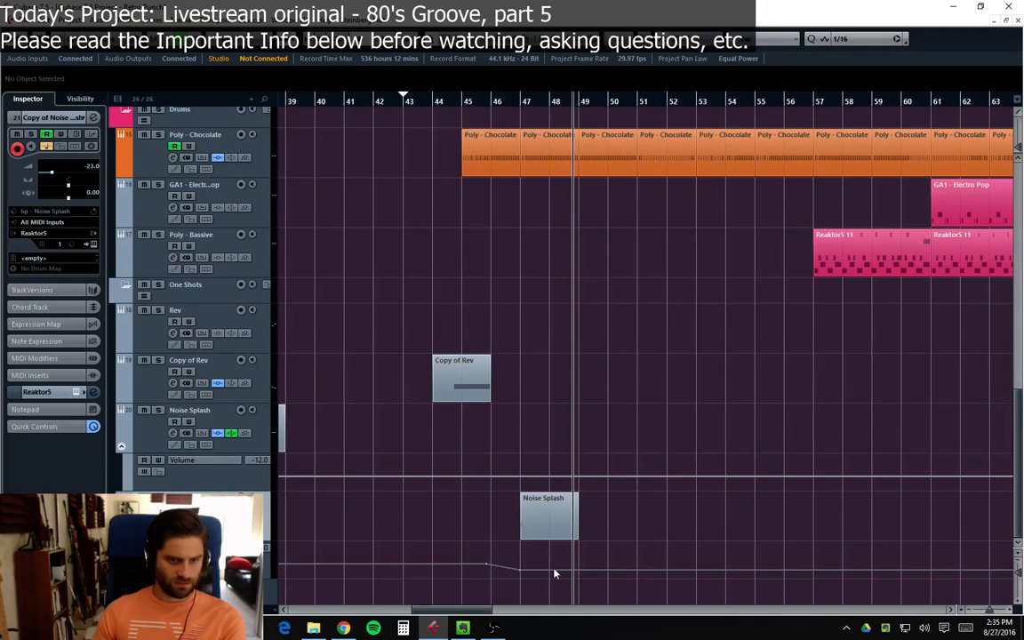
key(ctrl+z)
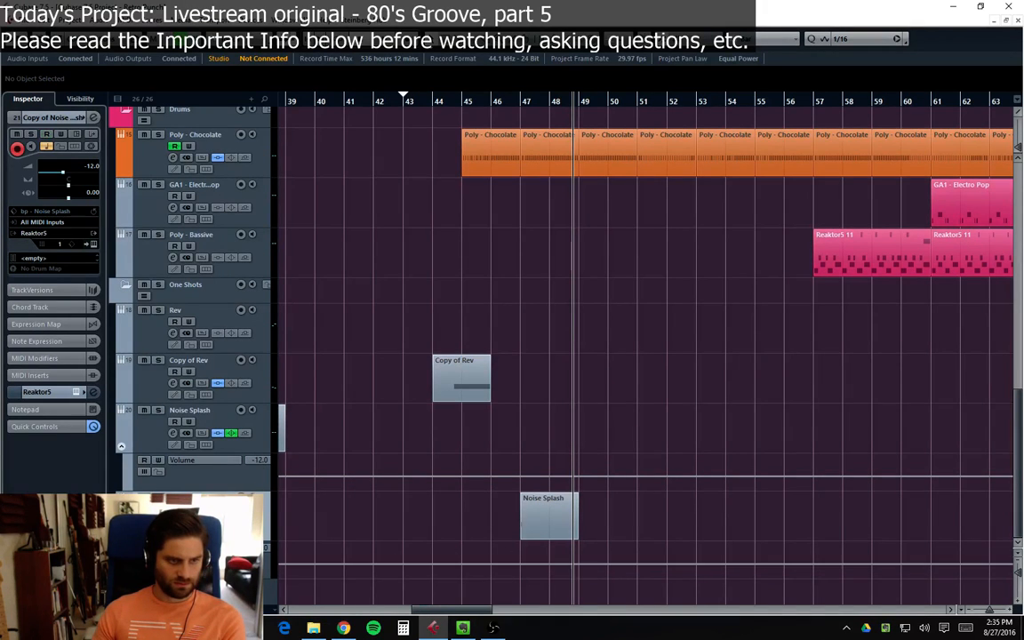
scroll(511, 538, up, 1)
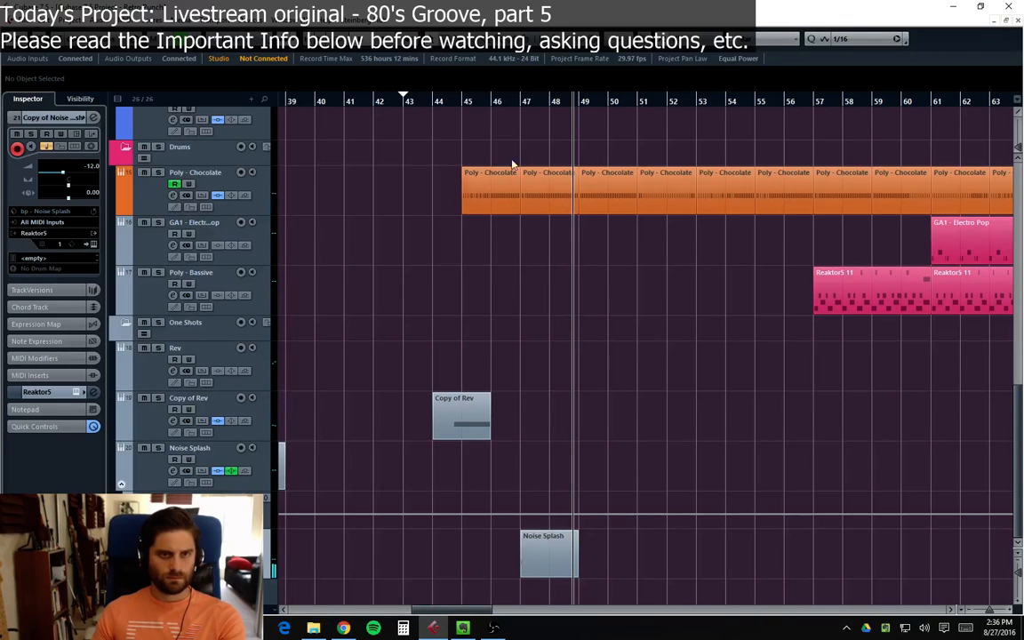
Step: In the duplicated Noise Splash's Reaktor5 instrument, set the filter-envelope-to-oscillator amount to 0.05 and the filter envelope decay to 25
key(e)
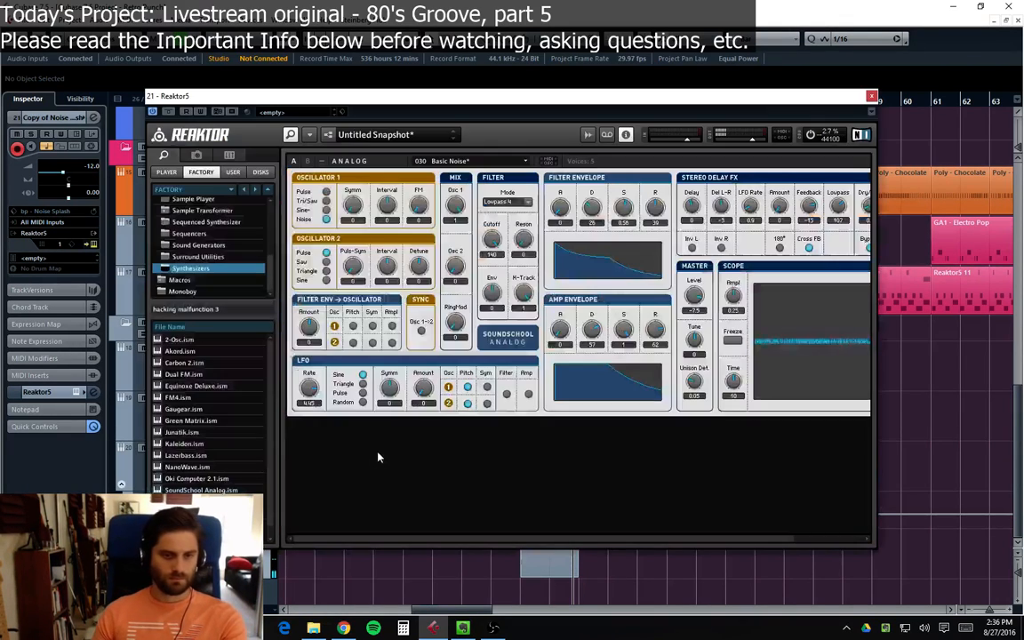
key(e)
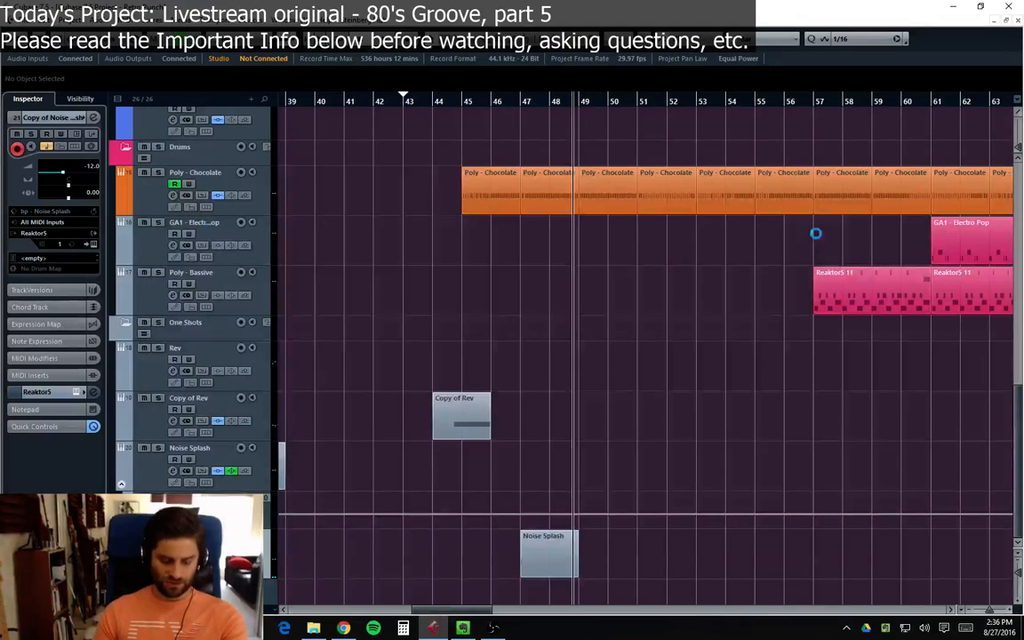
key(e)
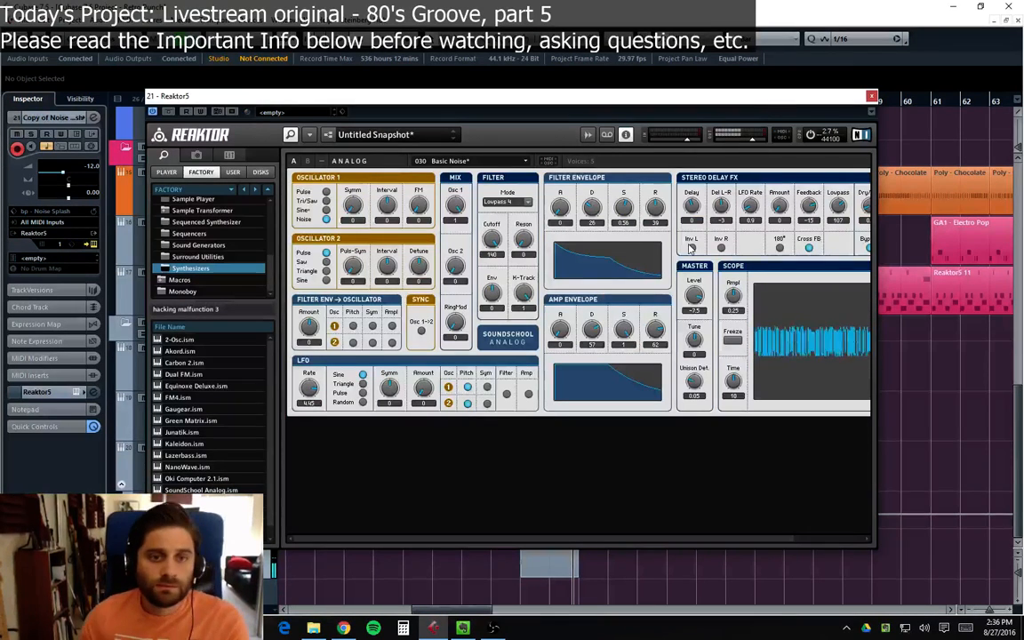
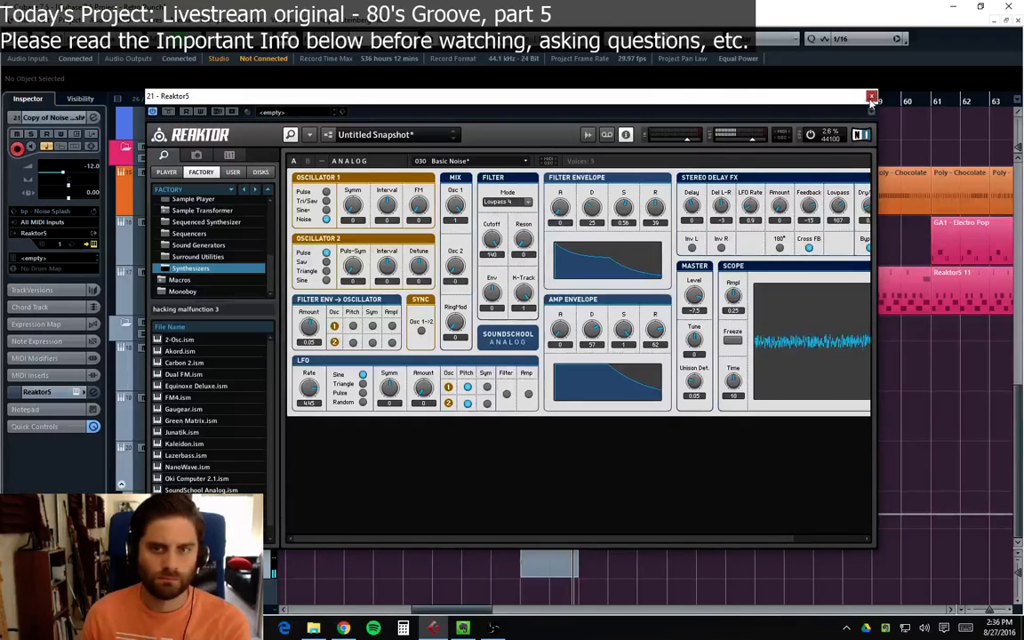
click(872, 96)
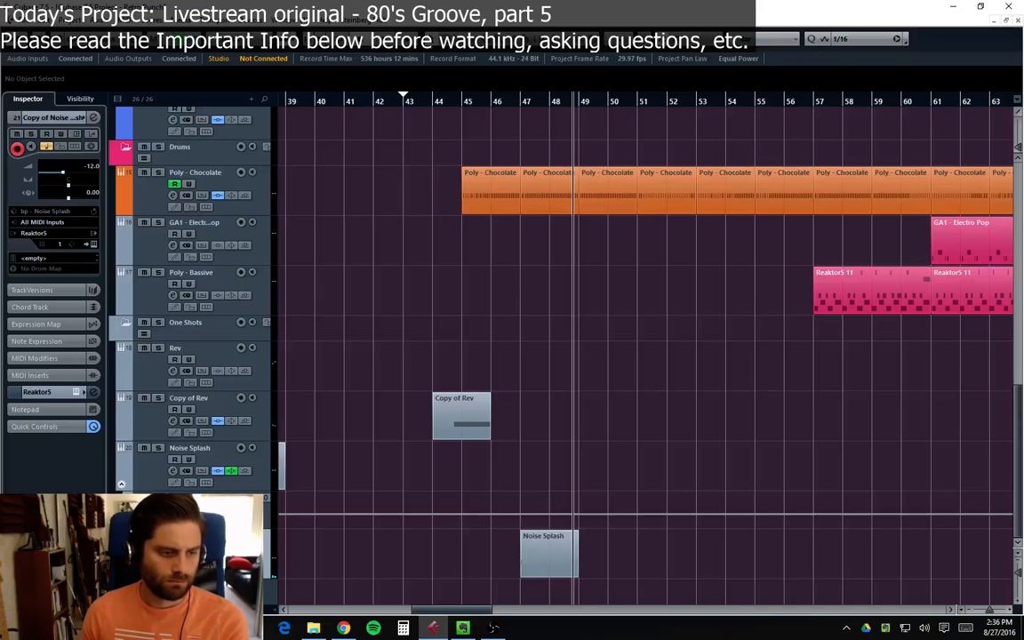
Step: Inspect the note inside the duplicated Noise Splash part at bar 47, without editing it
scroll(277, 551, up, 1)
double_click(539, 567)
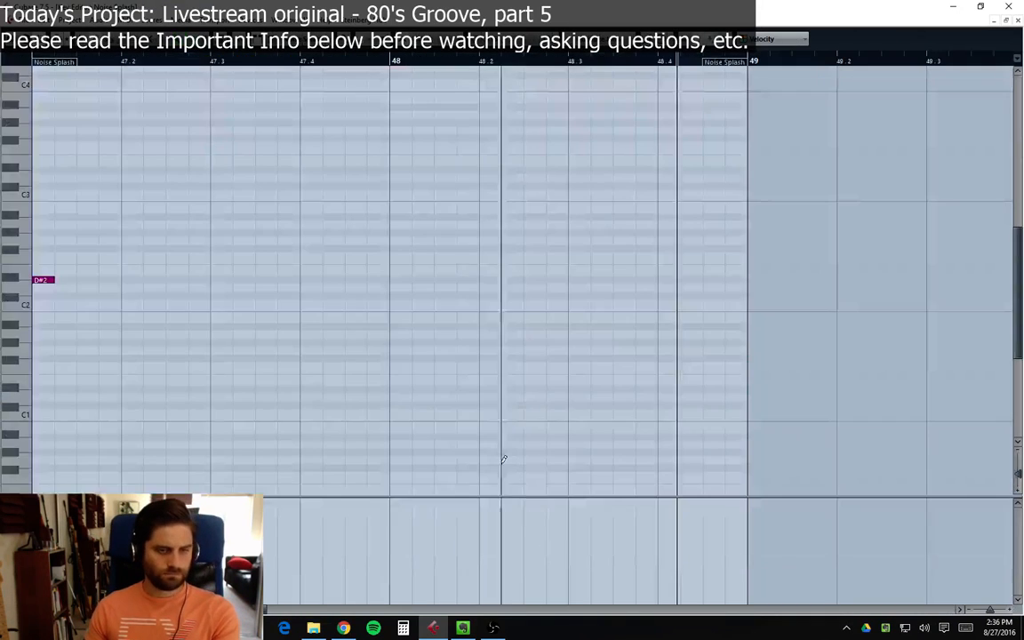
click(1017, 20)
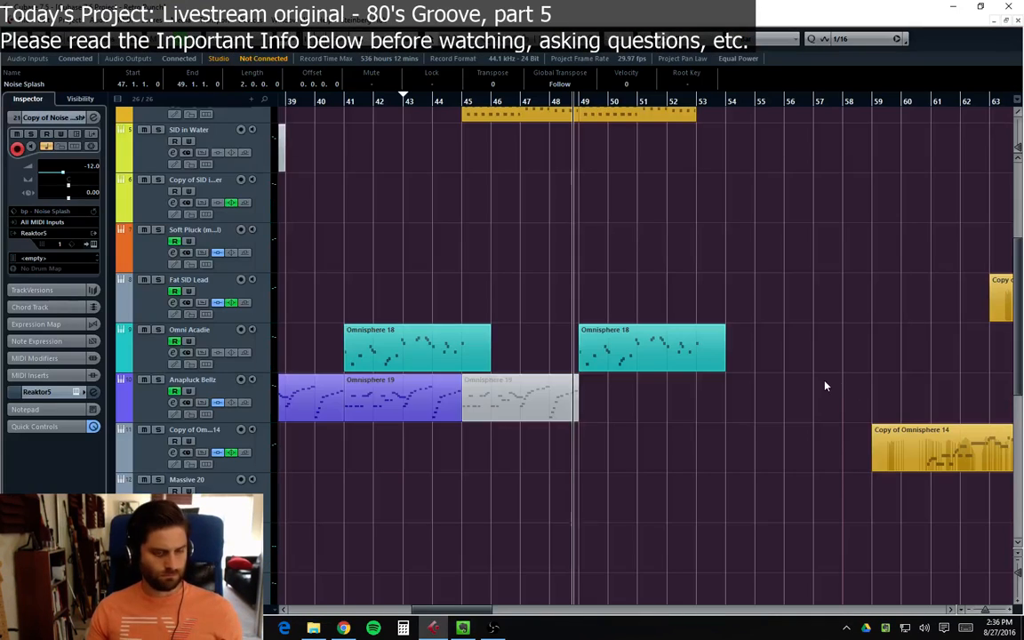
Step: On the Copy of Noise Splash channel, set EQ band 3 to 16.6 dB, 609.1 Hz and Q 0.4, and DualFilter's position to -43.6
key(e)
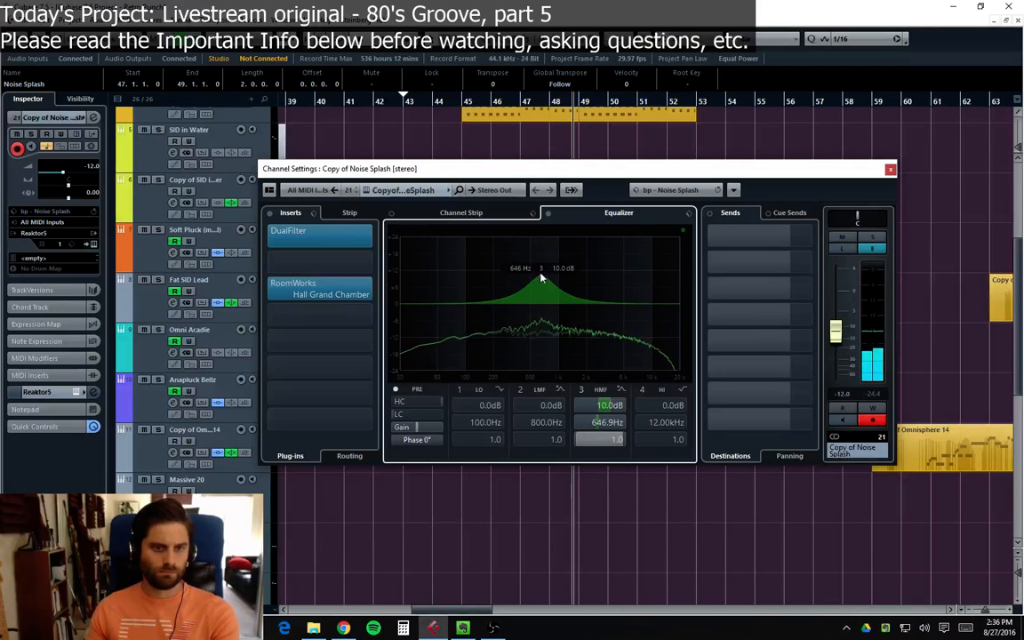
drag(539, 274, 523, 257)
click(323, 238)
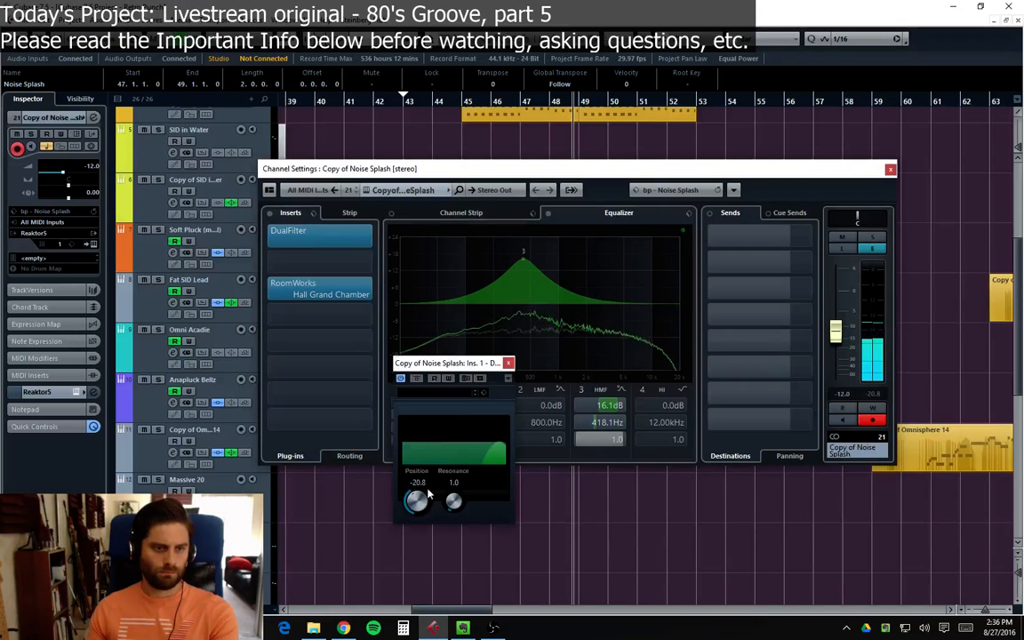
drag(414, 507, 415, 511)
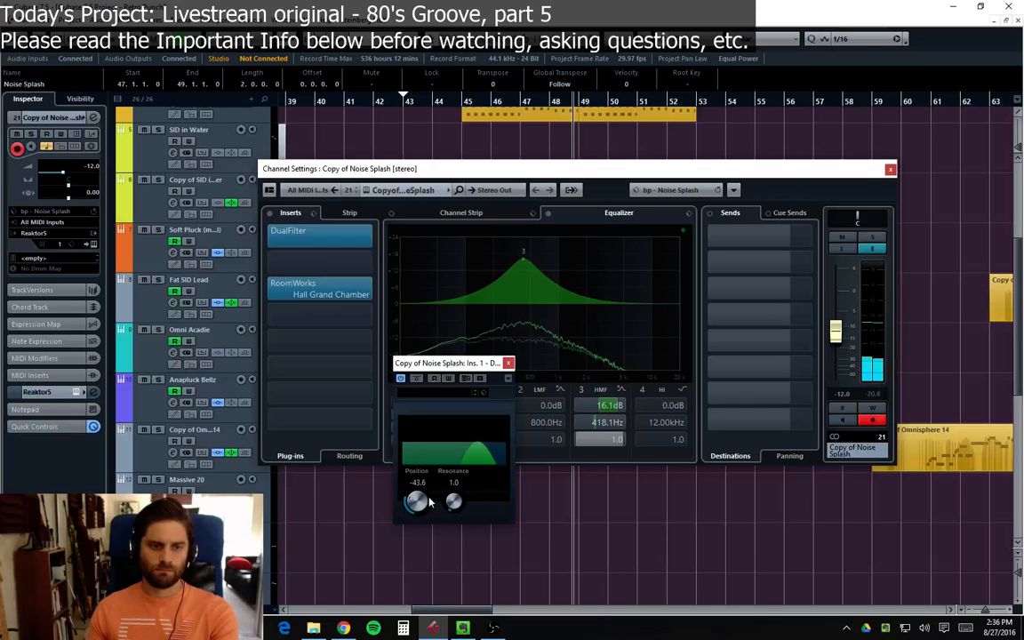
mouse_move(533, 260)
mouse_down()
mouse_move(547, 259)
mouse_move(537, 261)
mouse_up()
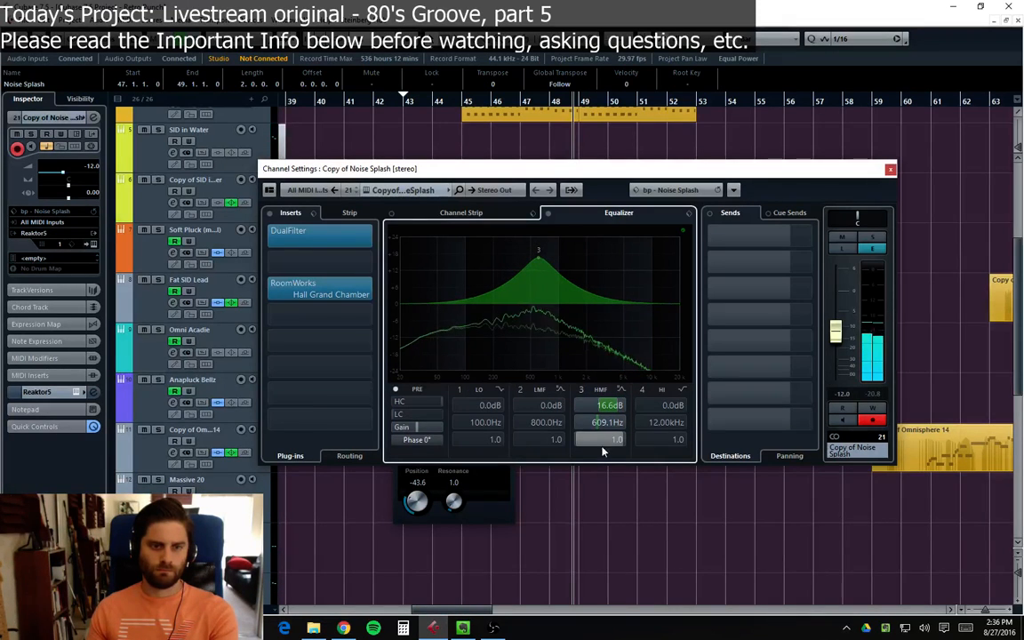
scroll(602, 444, down, 7)
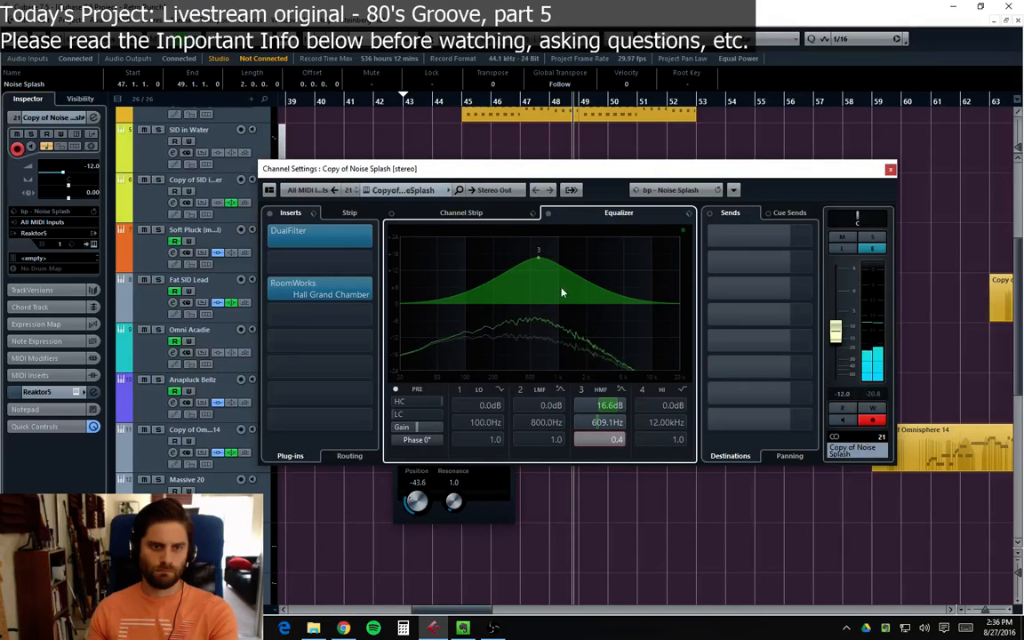
Step: Set the Copy of Noise Splash channel volume to -6.68 dB and its DualFilter position to -45.5
drag(835, 333, 835, 319)
click(490, 517)
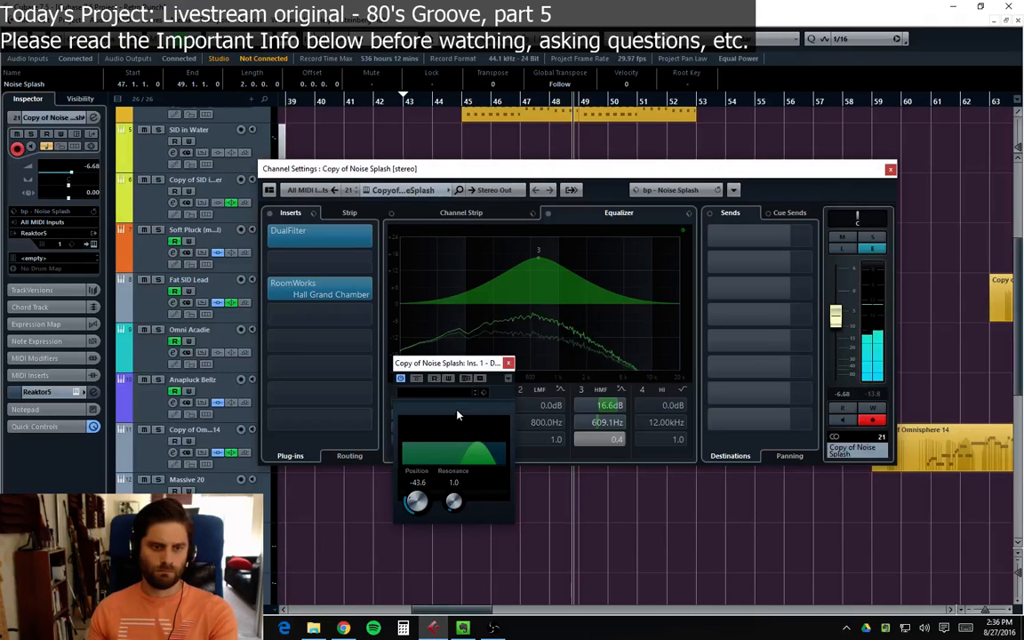
drag(416, 500, 410, 503)
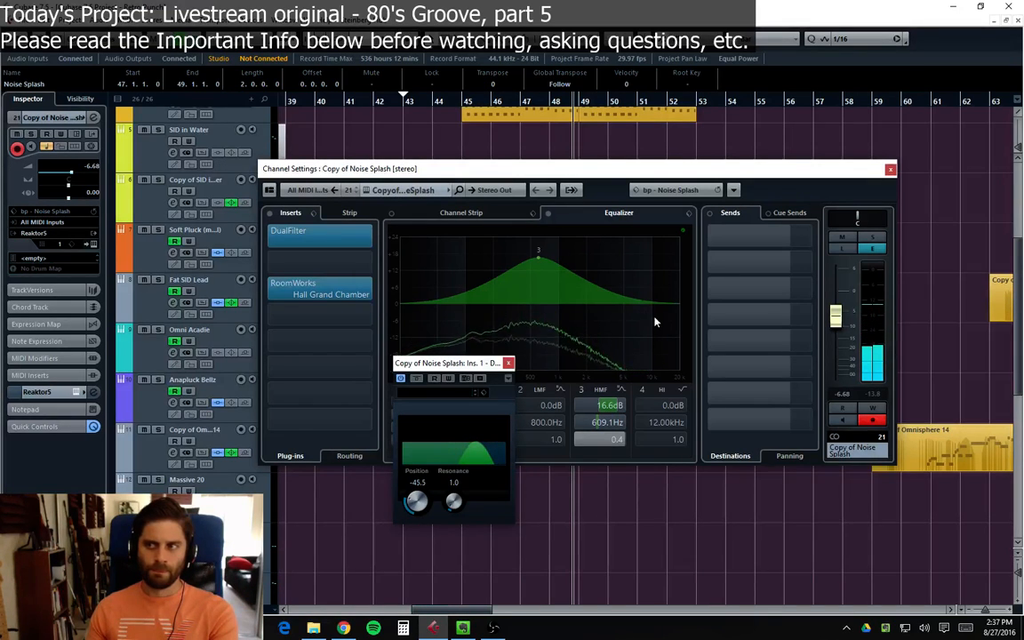
drag(450, 366, 740, 417)
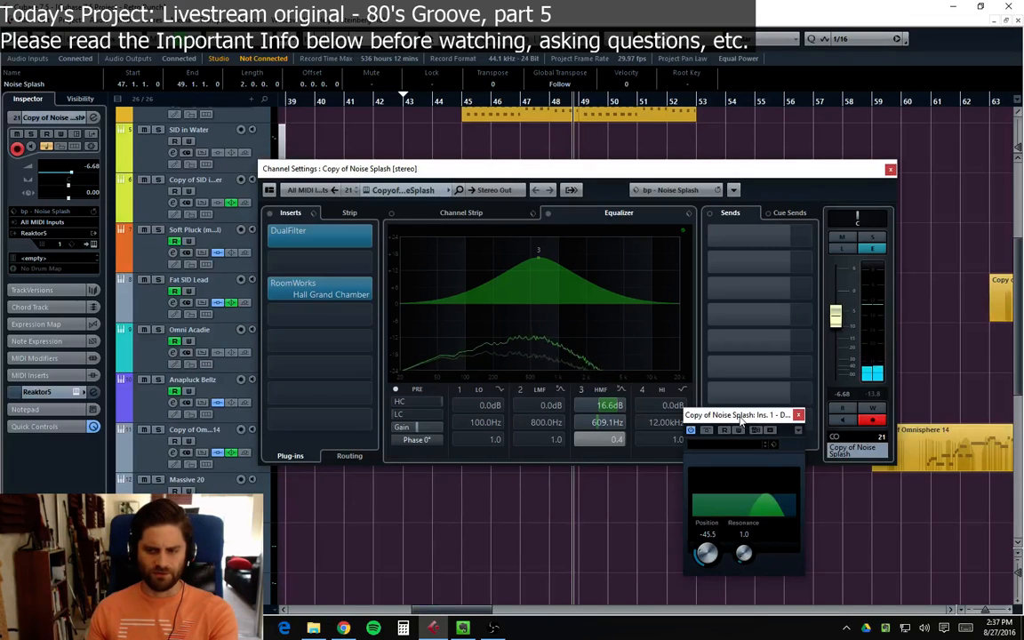
Step: Check the RoomWorks reverb mix on the Copy of Noise Splash channel, and close its effect and channel windows
click(330, 284)
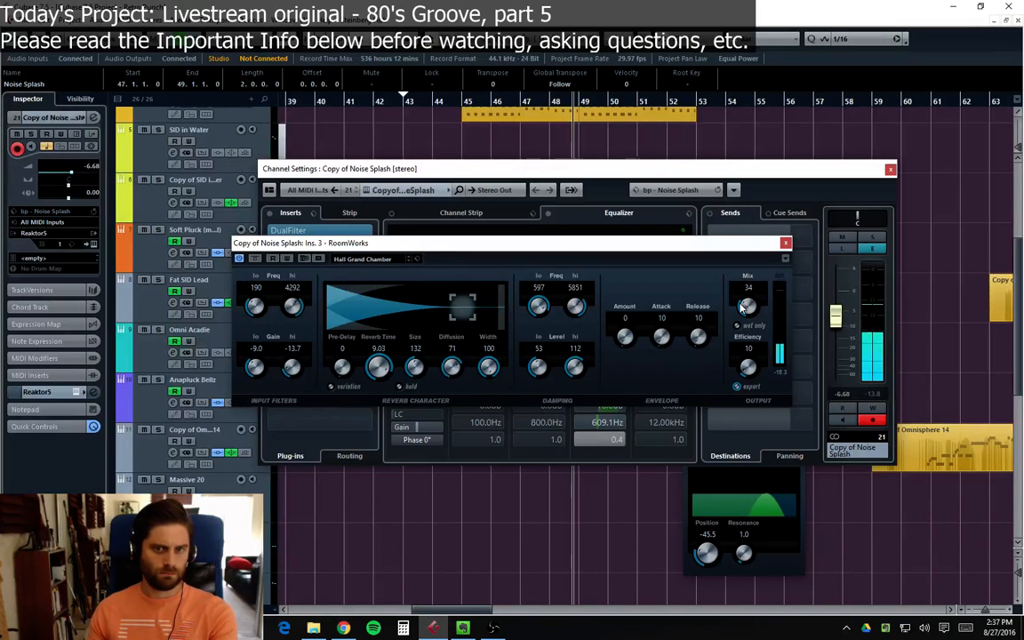
click(785, 242)
click(889, 169)
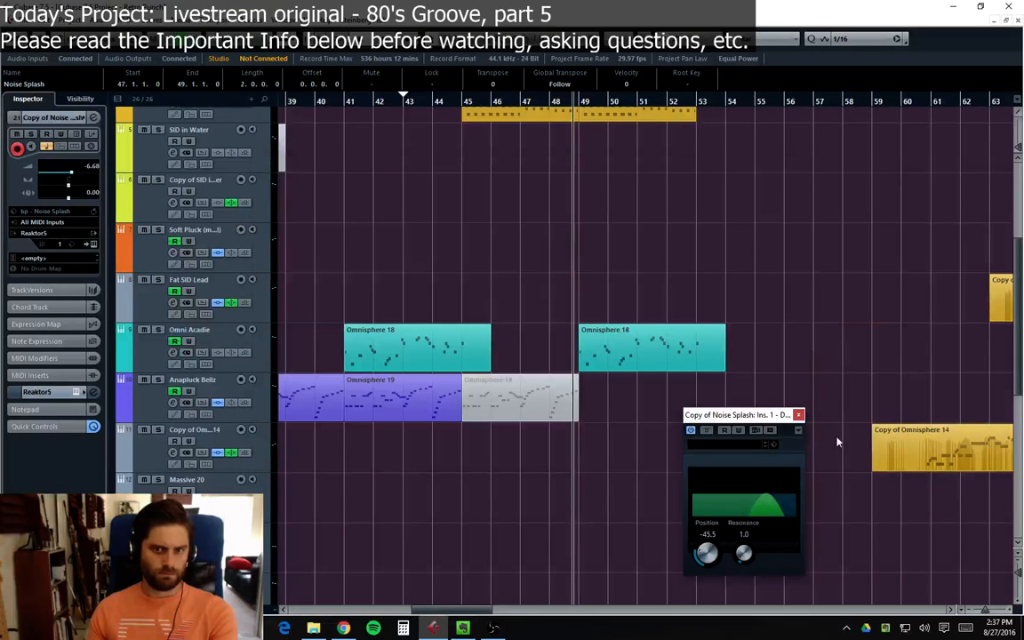
click(798, 415)
Step: Shorten the D#2 note at the start of the bar 47 Noise Splash part to about half its length
scroll(626, 395, down, 5)
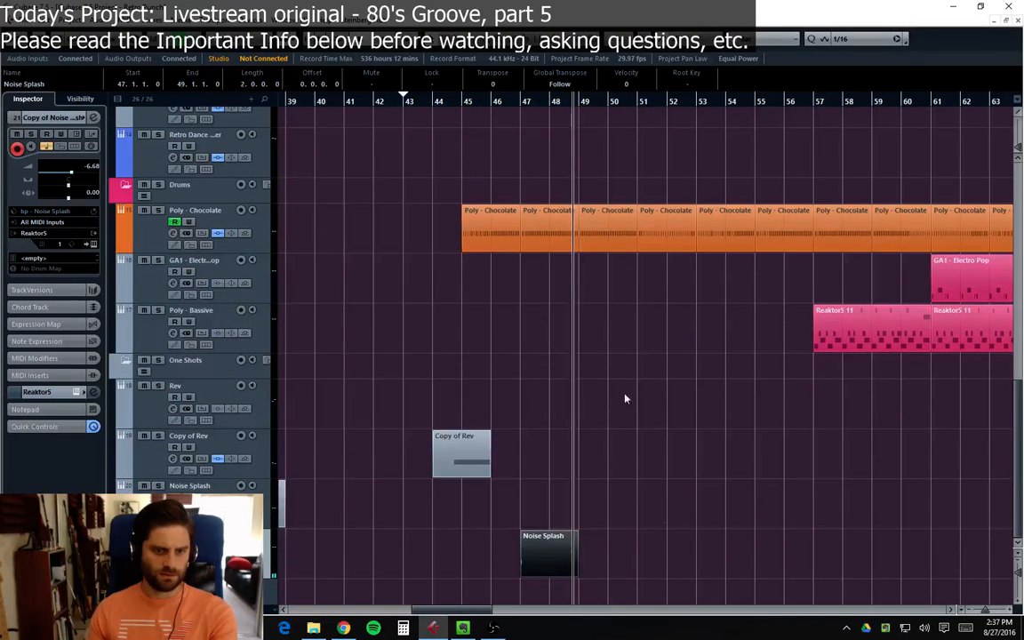
double_click(531, 576)
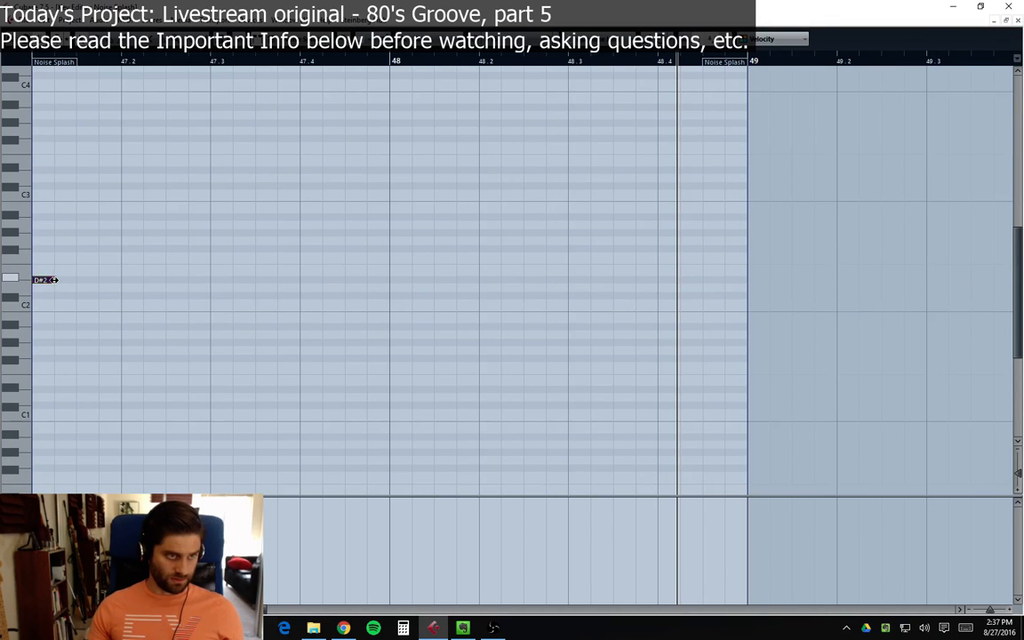
drag(53, 280, 40, 280)
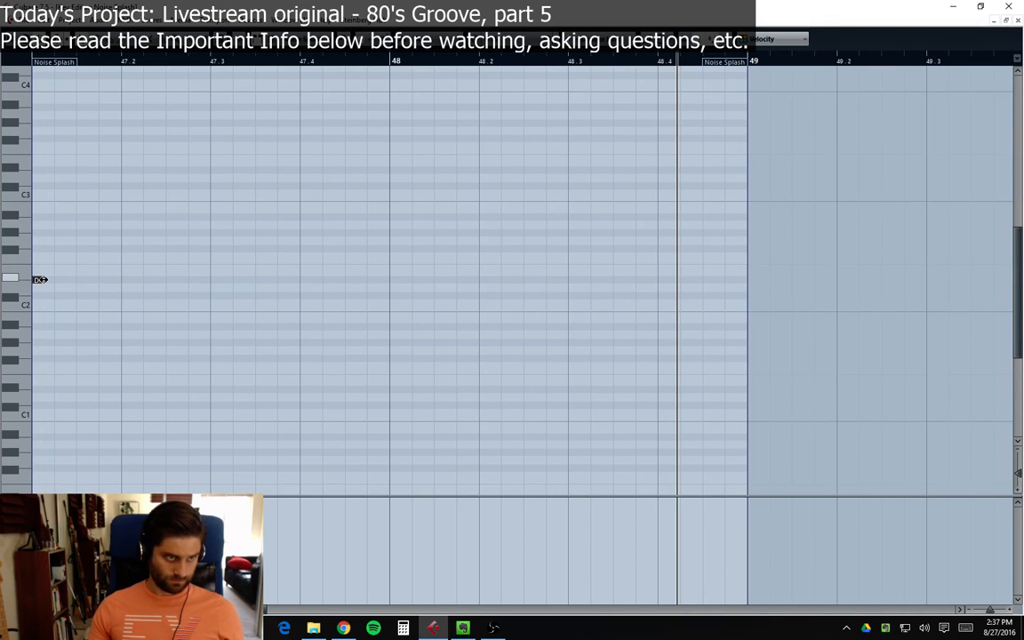
Step: Close the note editor and check the equalizer and inserts in the Copy of Noise Splash channel settings
click(1017, 21)
scroll(626, 433, down, 5)
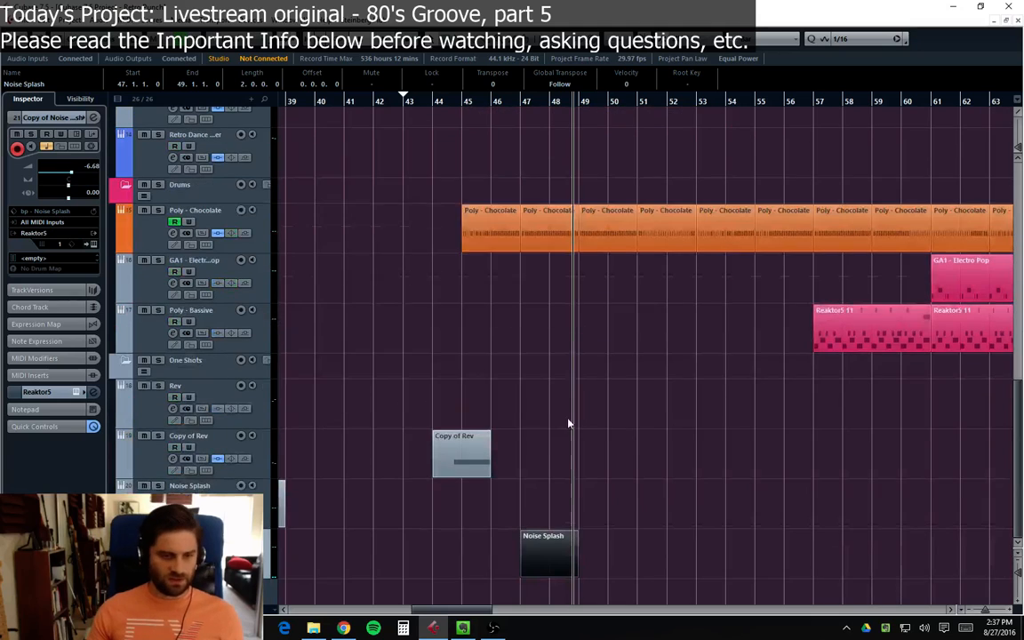
key(e)
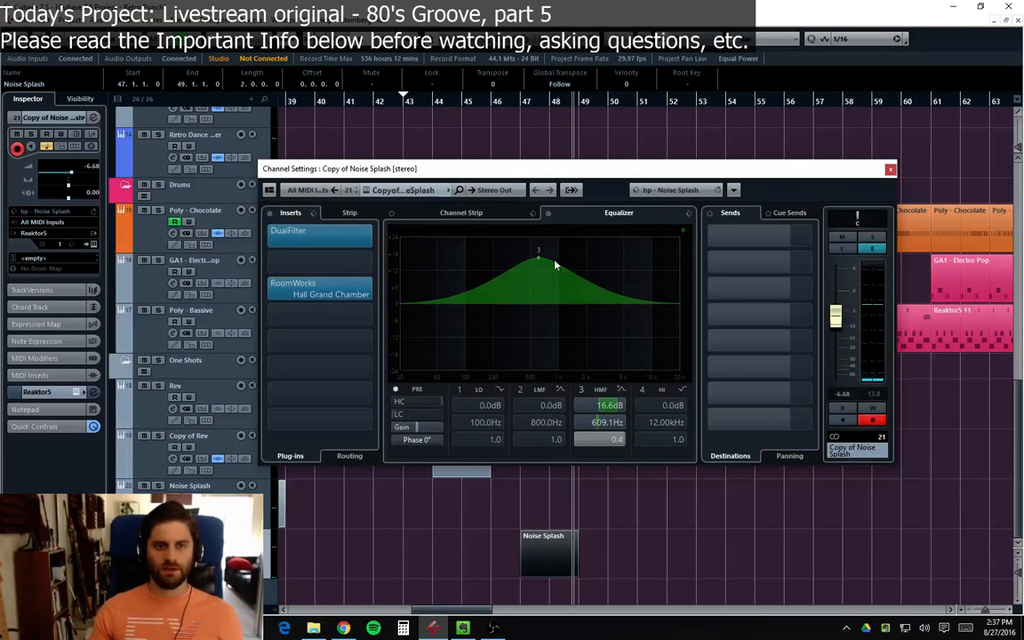
click(303, 285)
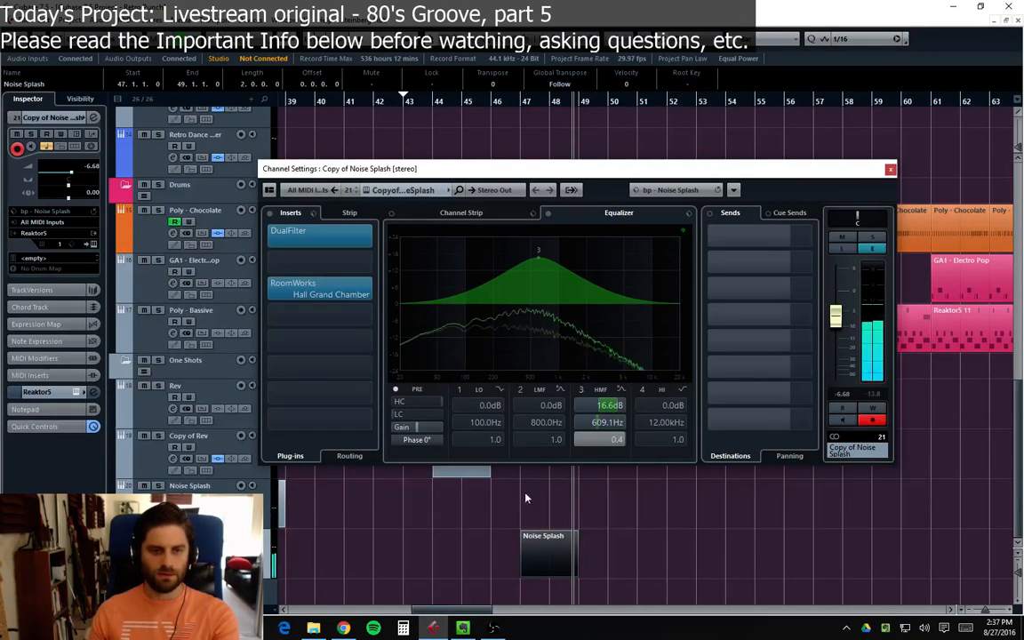
click(889, 169)
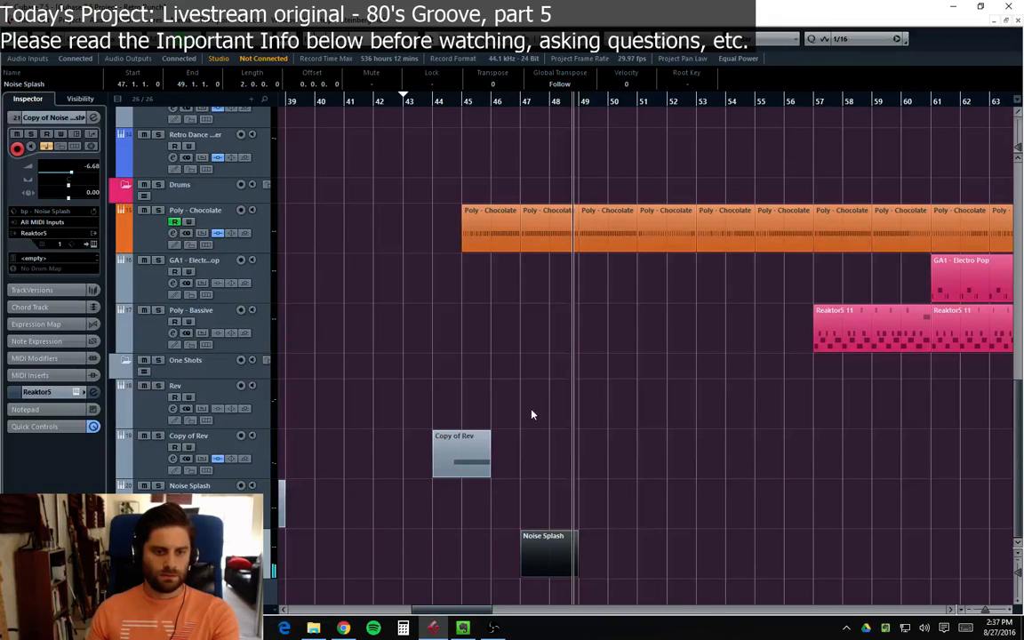
Step: Play the arrangement from bar 44 to hear the Copy of Rev and Noise Splash parts in context
click(432, 85)
click(604, 455)
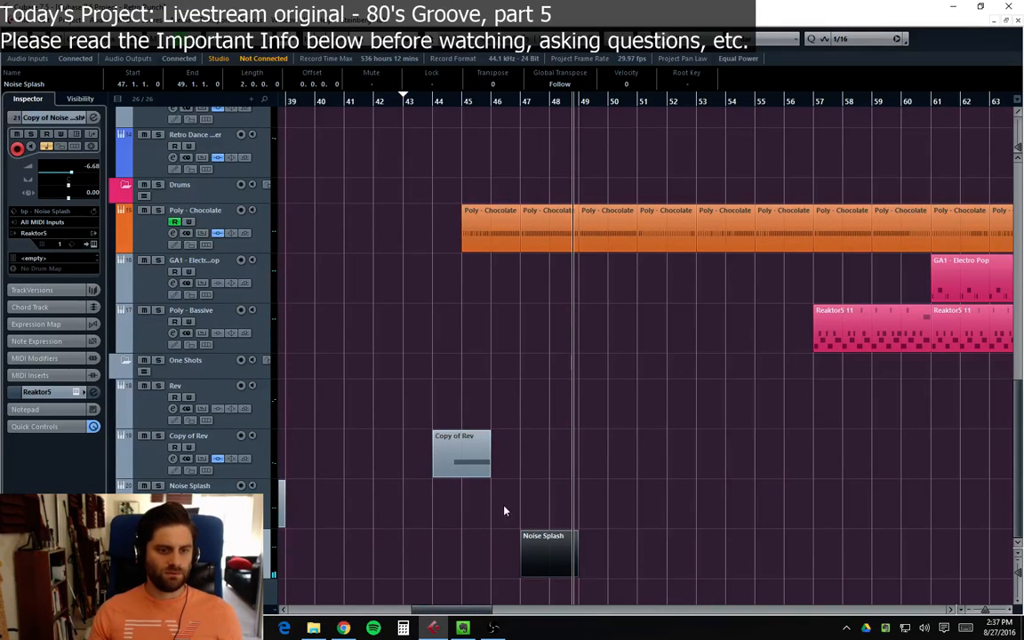
click(437, 101)
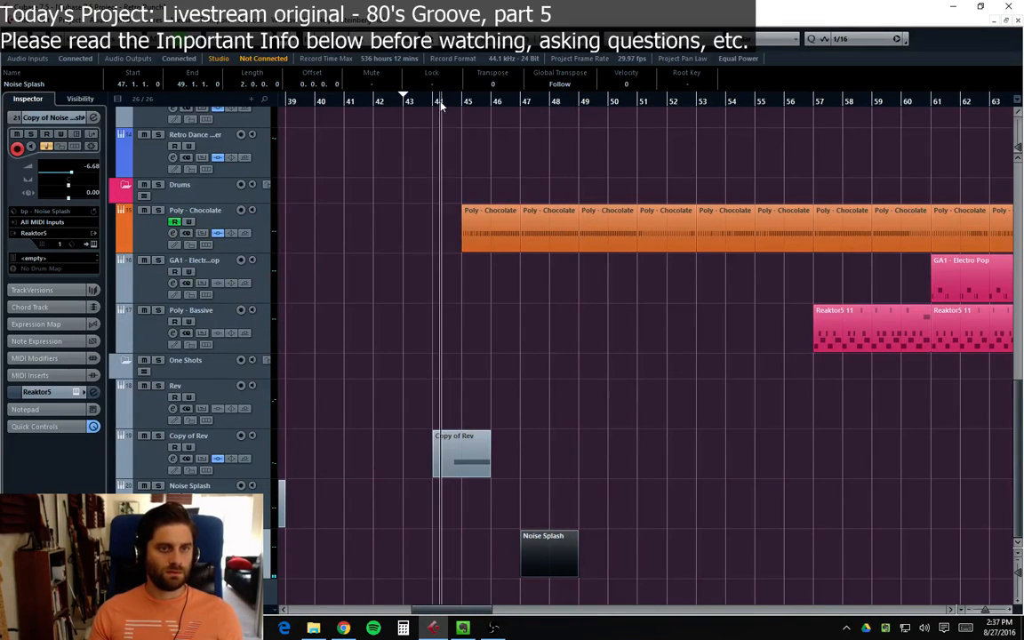
click(681, 478)
key(space)
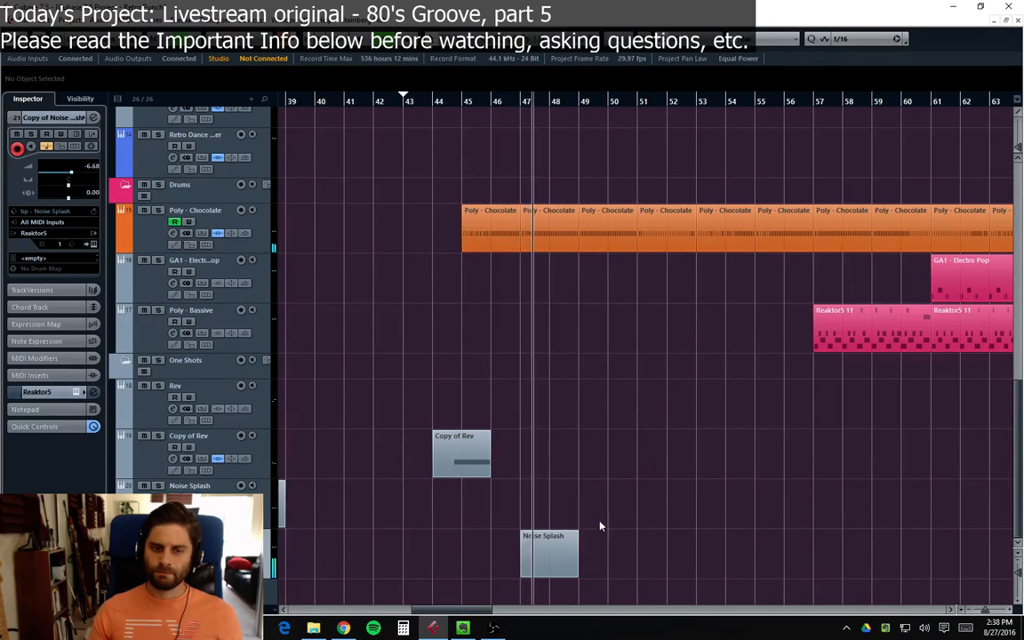
Step: Try the Copy of Noise Splash channel at a volume of -8.21 with the DualFilter position at -45.5
key(e)
drag(833, 325, 833, 331)
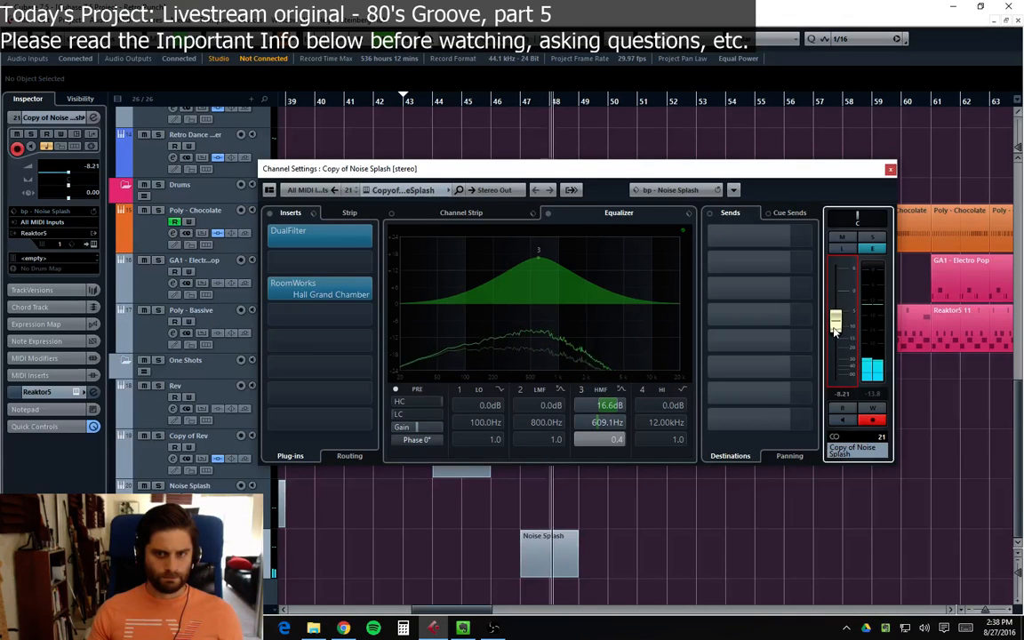
click(320, 237)
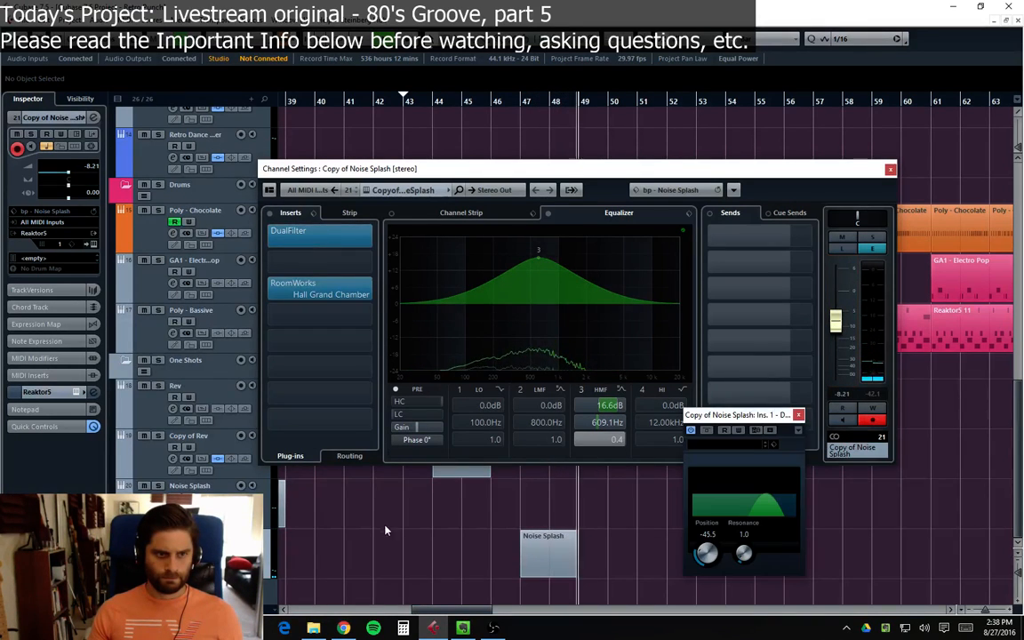
click(482, 105)
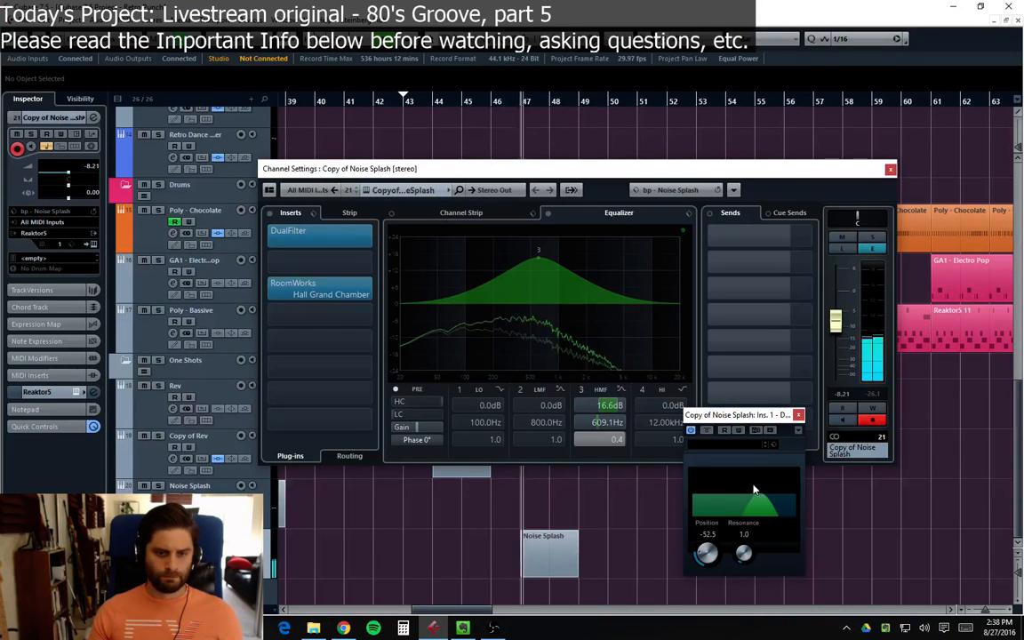
drag(699, 561, 697, 553)
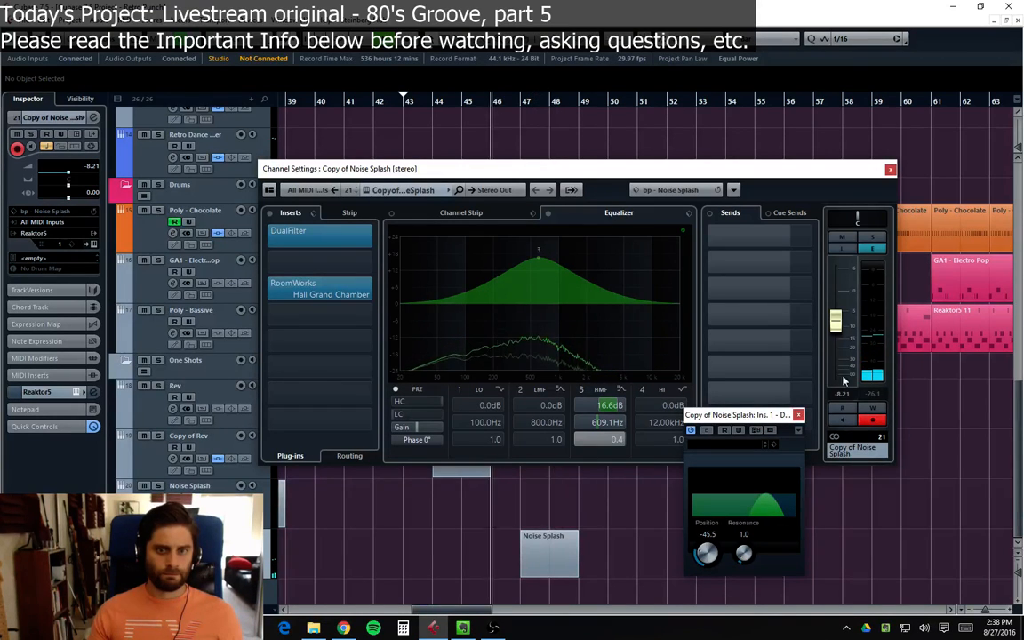
Step: Set the Copy of Noise Splash channel volume back to -6.68 and close the channel settings and DualFilter windows
drag(835, 327, 834, 322)
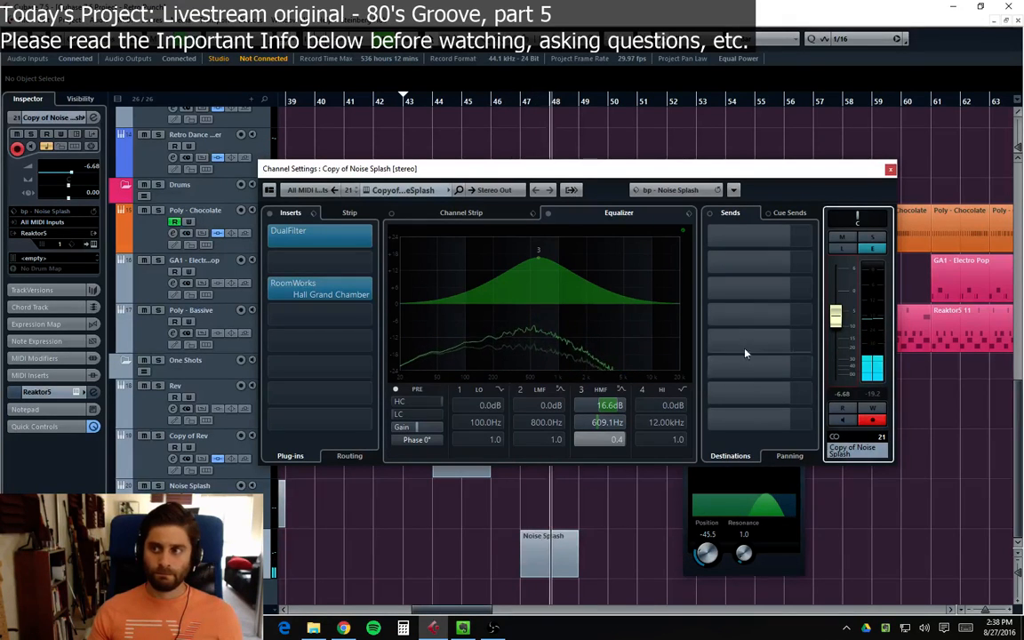
mouse_move(755, 301)
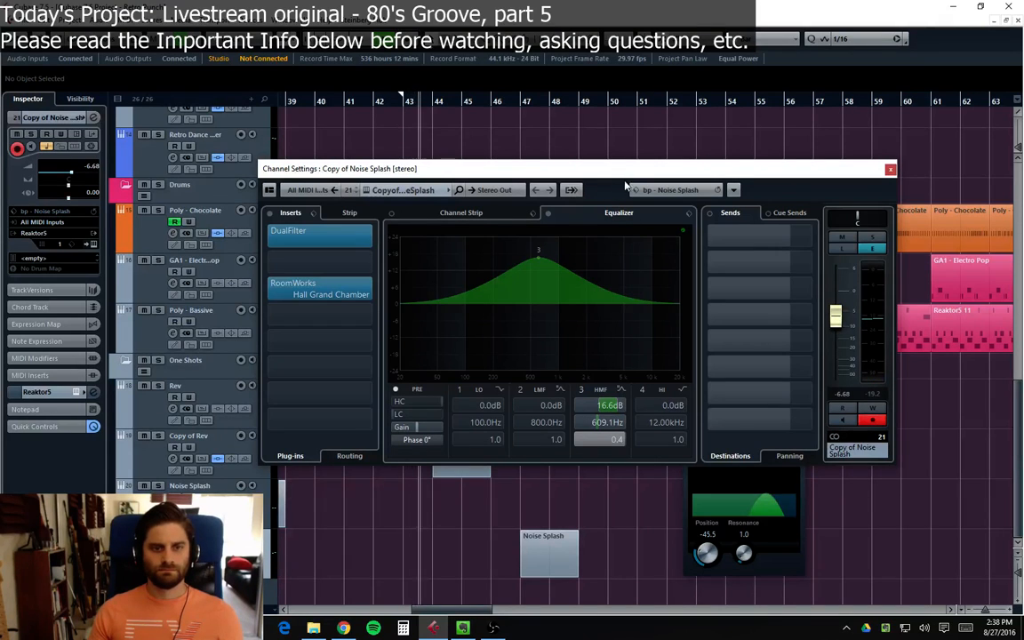
mouse_move(537, 261)
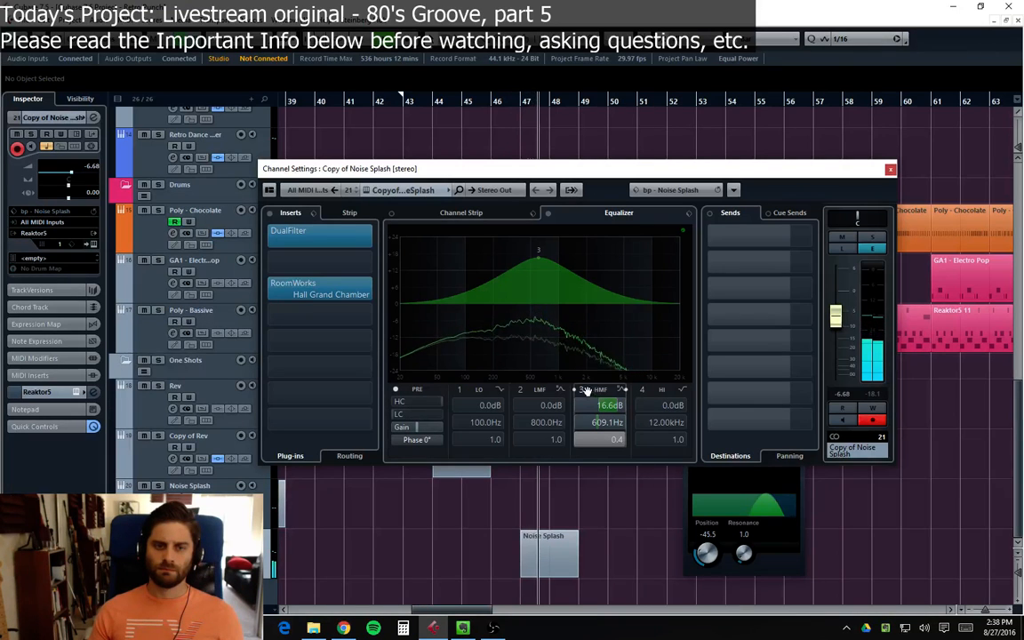
click(891, 169)
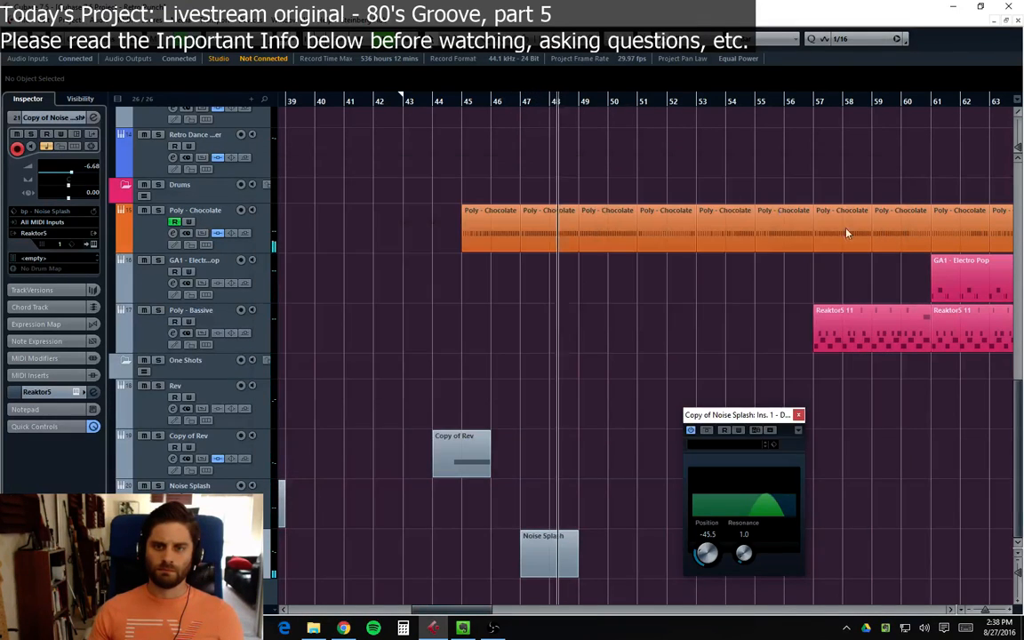
click(799, 415)
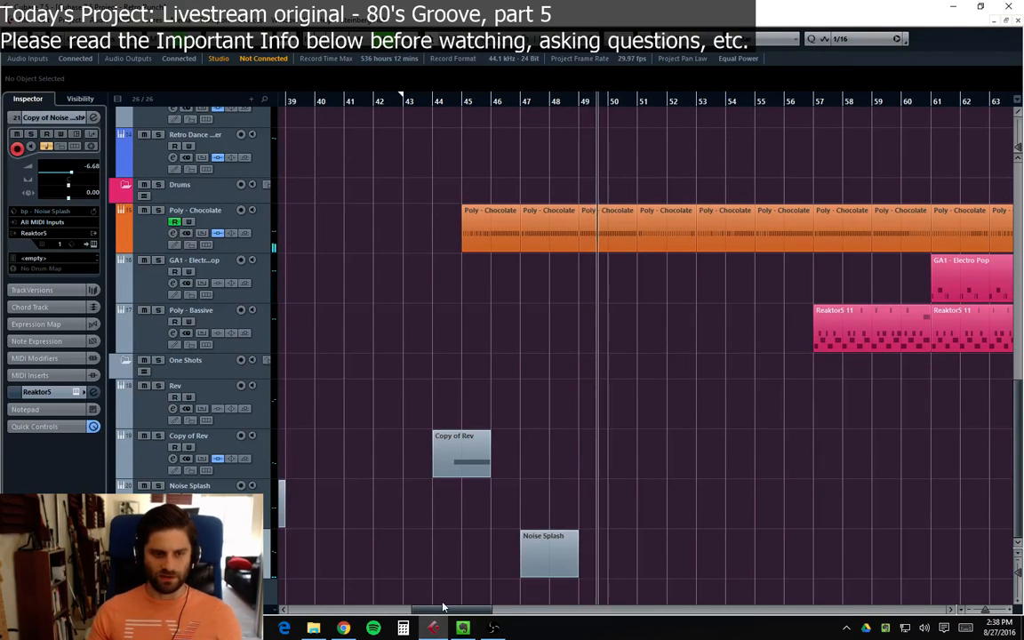
Step: Copy the Kontakt 5 18 part on the Rev track from bar 36 to bar 52
drag(444, 607, 452, 607)
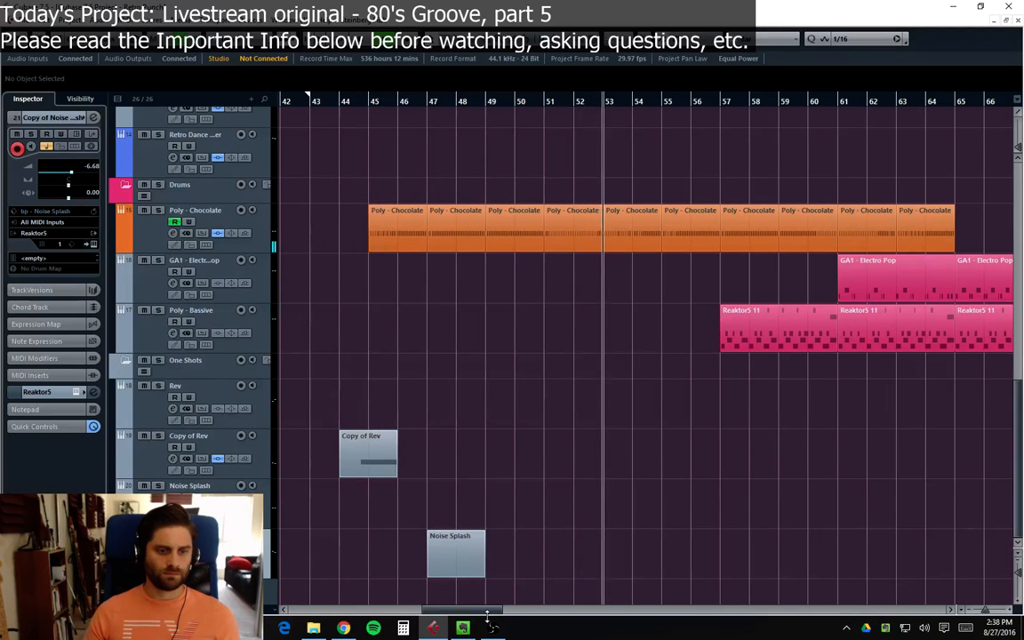
drag(470, 609, 436, 610)
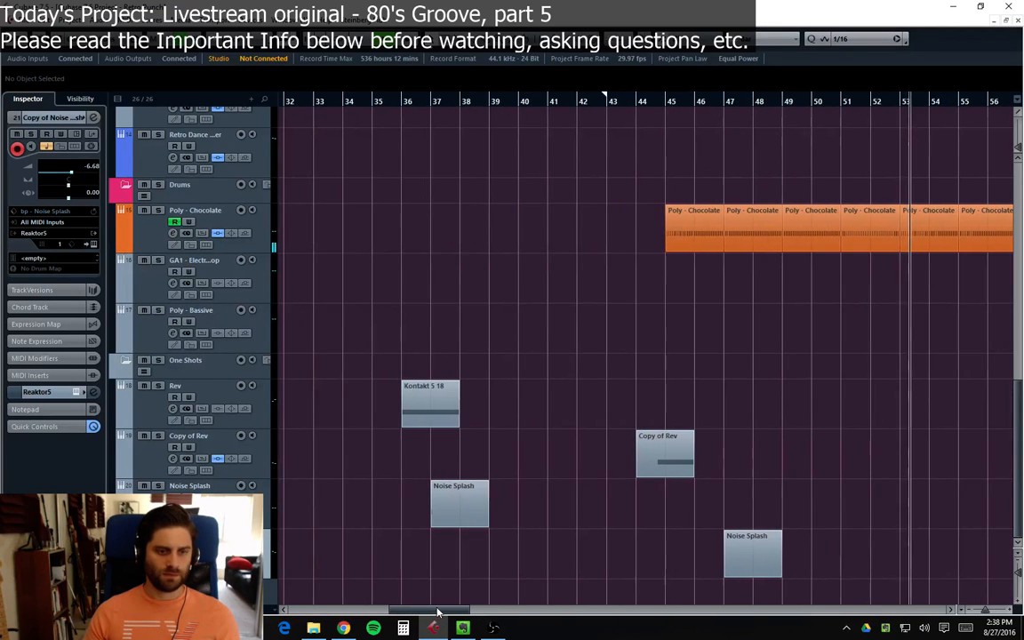
click(901, 101)
drag(424, 405, 893, 408)
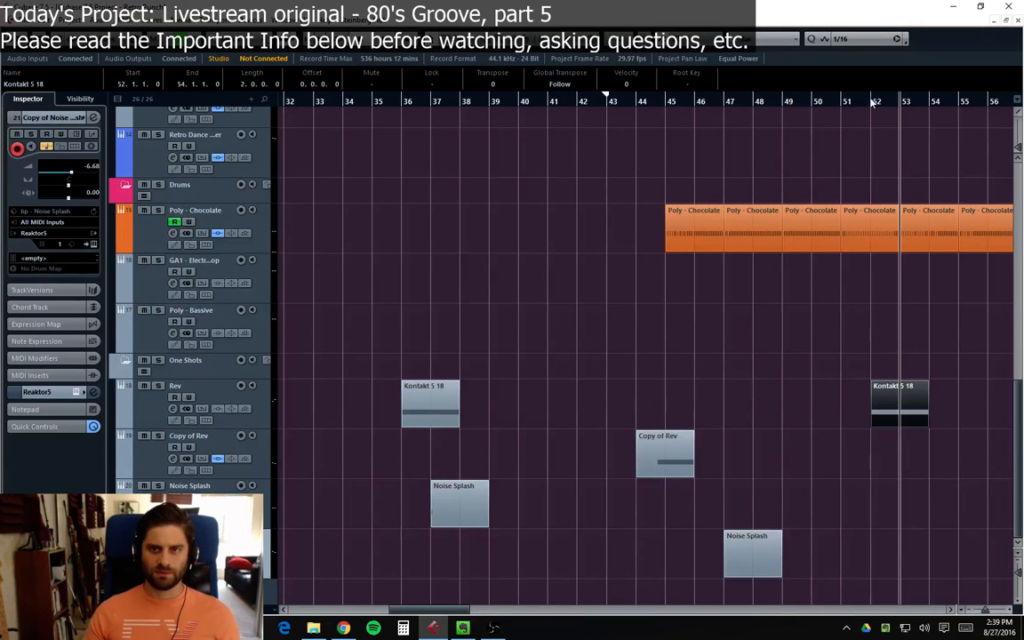
click(968, 398)
Step: Duplicate the Noise Splash part at bar 47 and move the copy to bar 55 on the same track
click(951, 611)
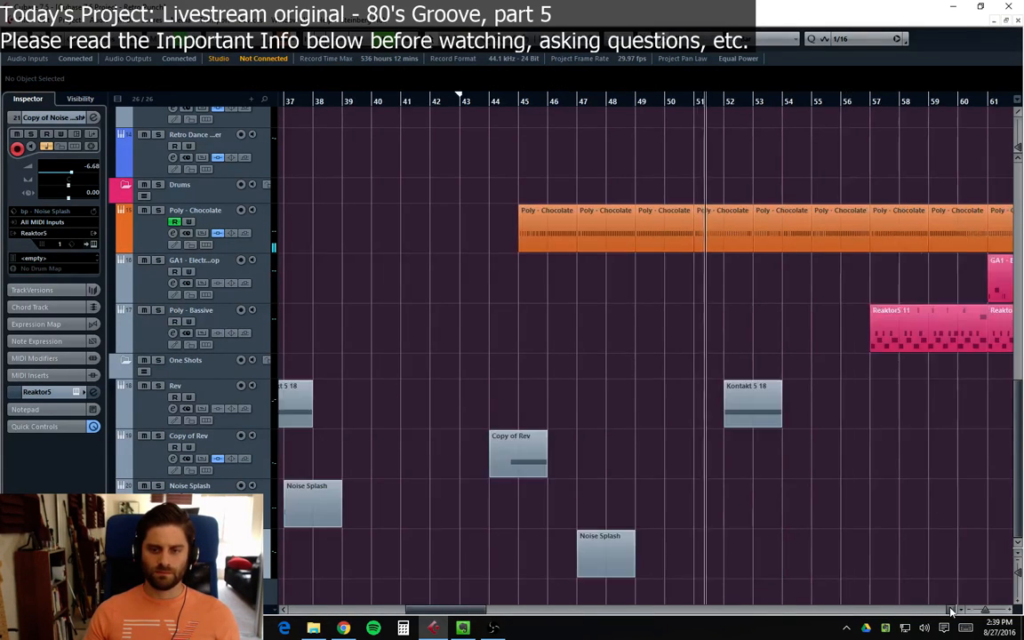
click(951, 610)
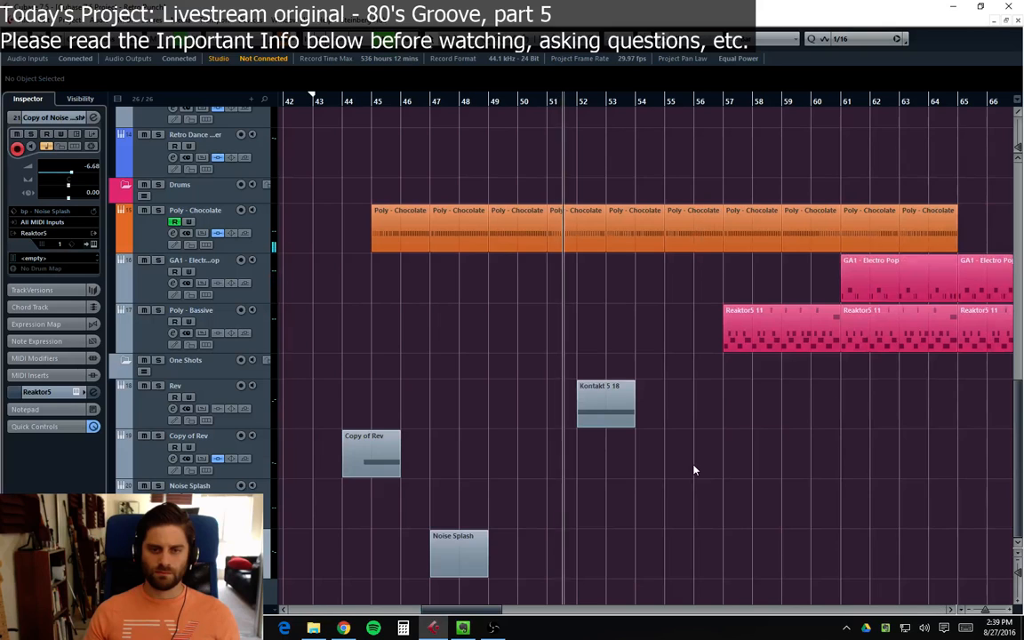
click(474, 562)
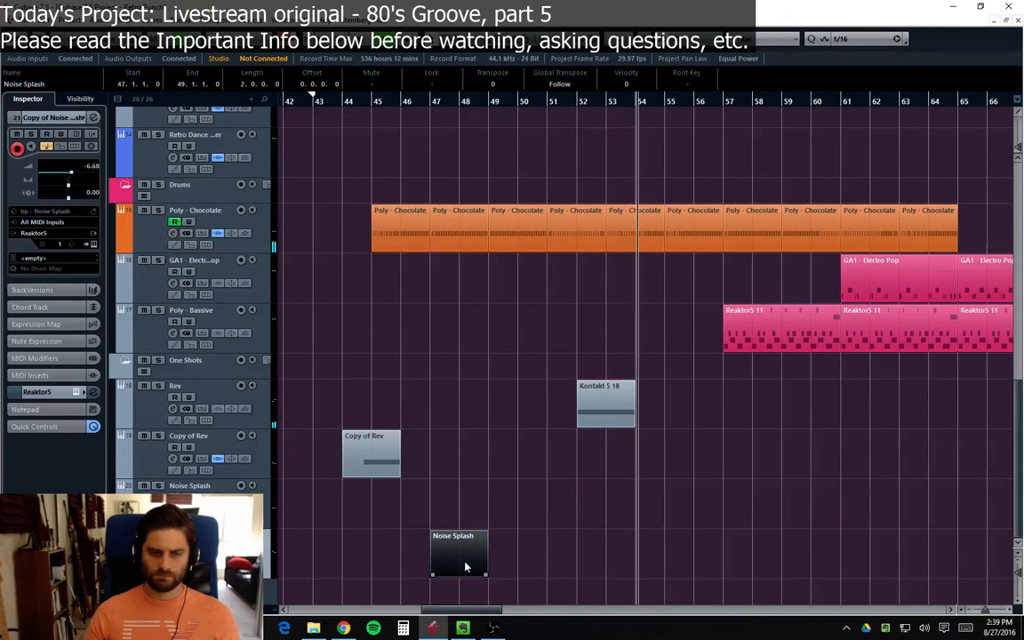
key(ctrl+d)
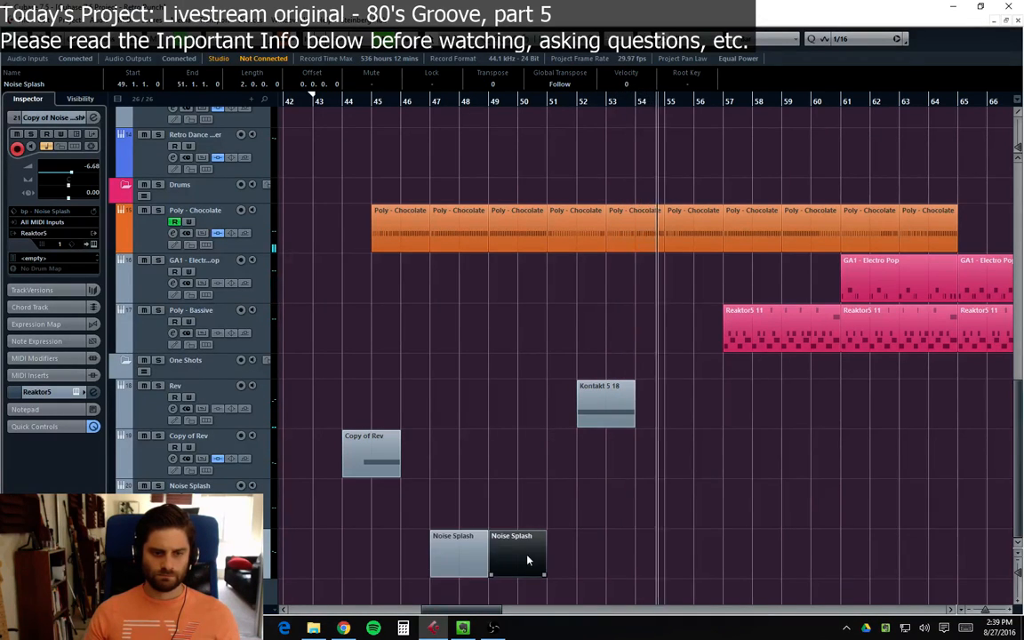
drag(527, 559, 705, 559)
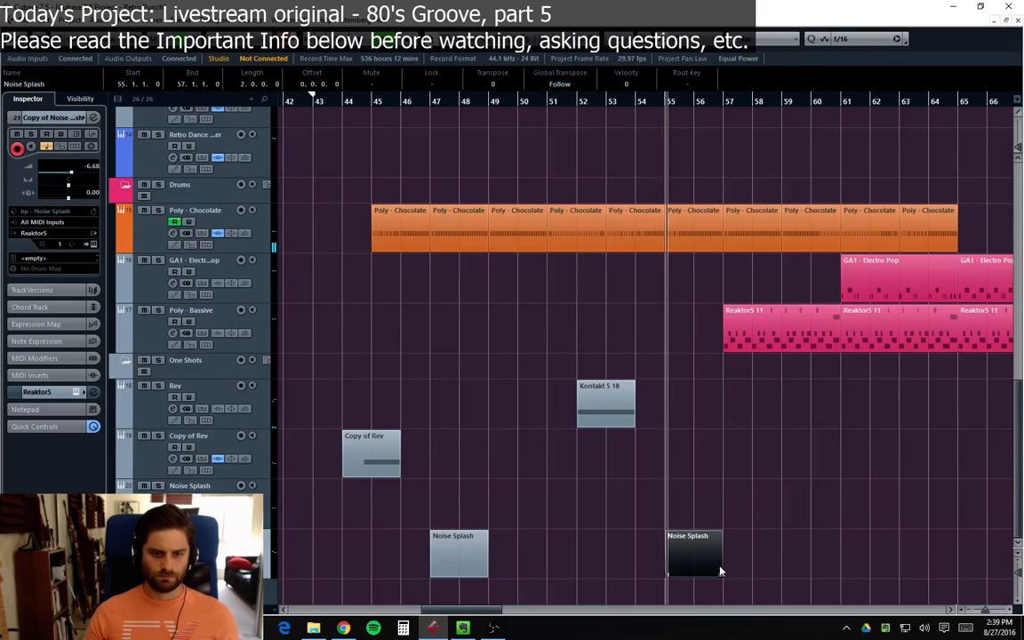
click(584, 117)
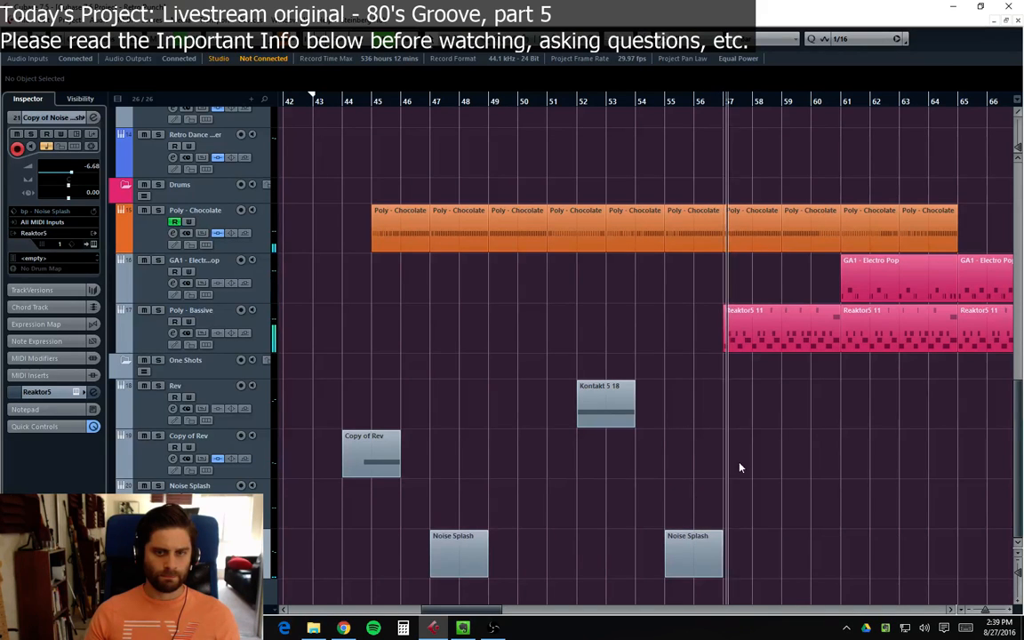
Step: Delete the Noise Splash copy at bar 55 and copy the Noise Splash part at bar 37 to bar 53
click(716, 558)
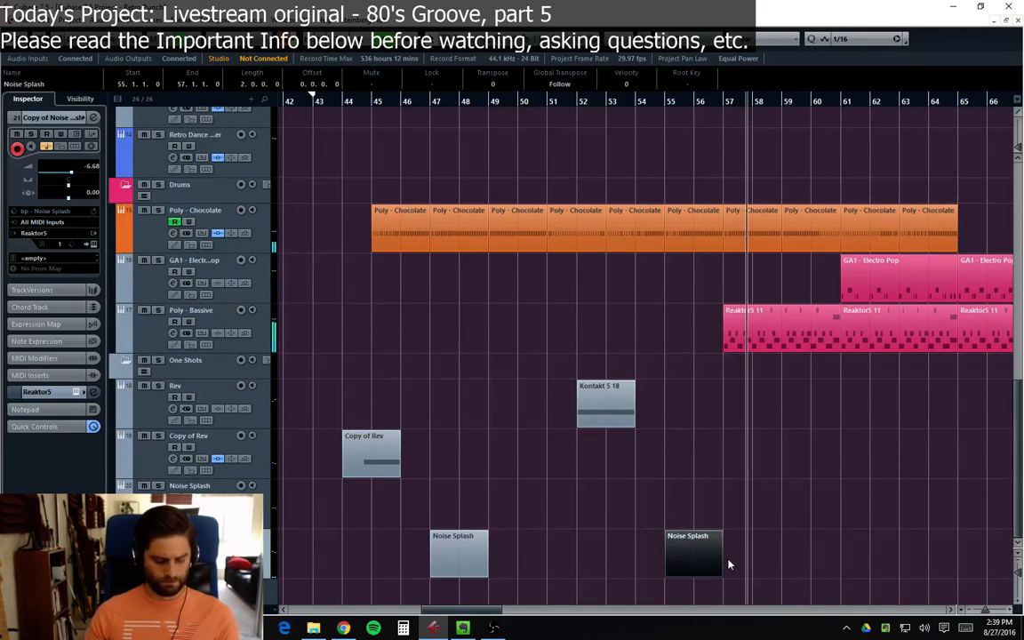
key(Delete)
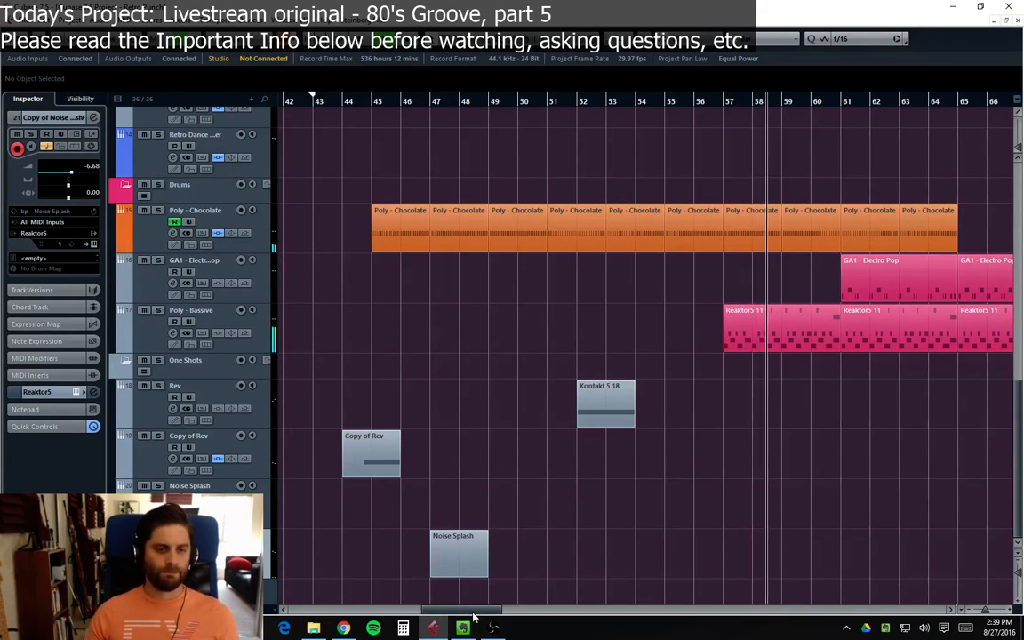
drag(474, 616, 450, 611)
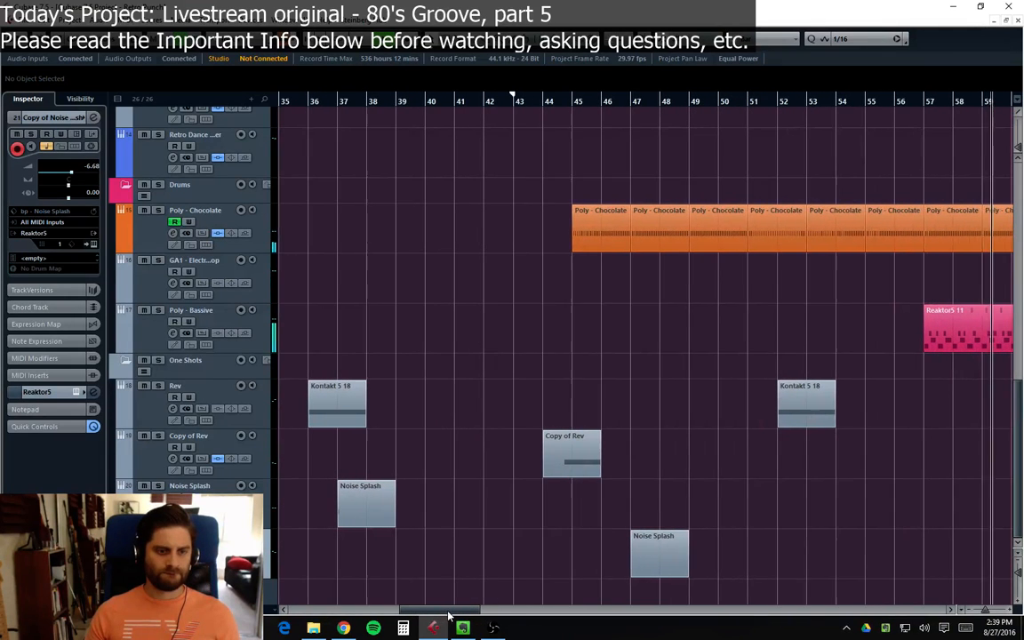
click(374, 514)
drag(413, 509, 823, 510)
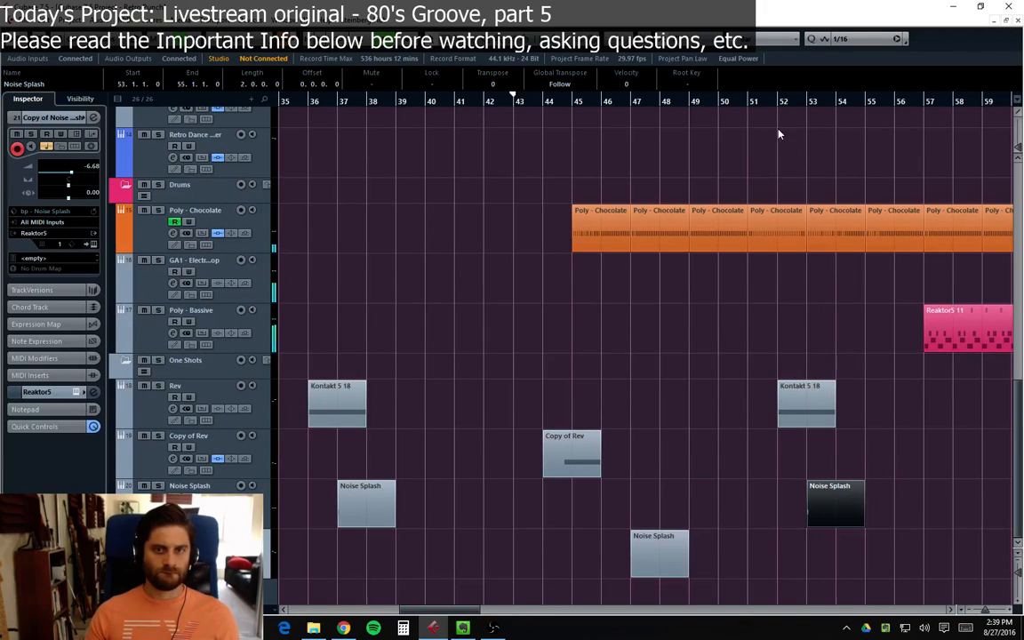
Step: Play the arrangement from bar 51 and delete the Noise Splash part at bar 53
click(748, 100)
click(852, 461)
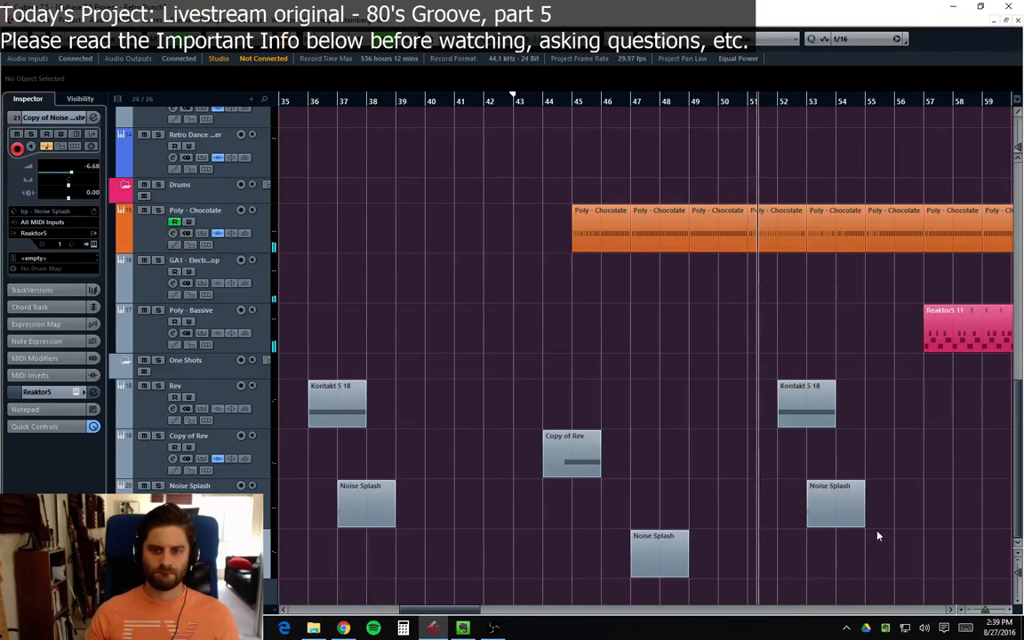
scroll(800, 529, right, 5)
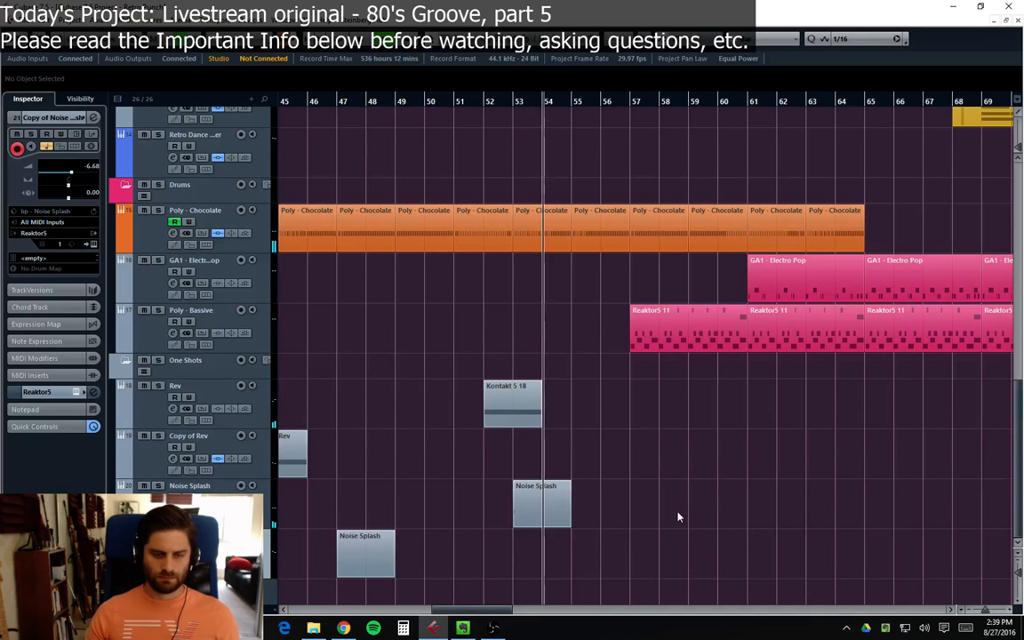
click(536, 516)
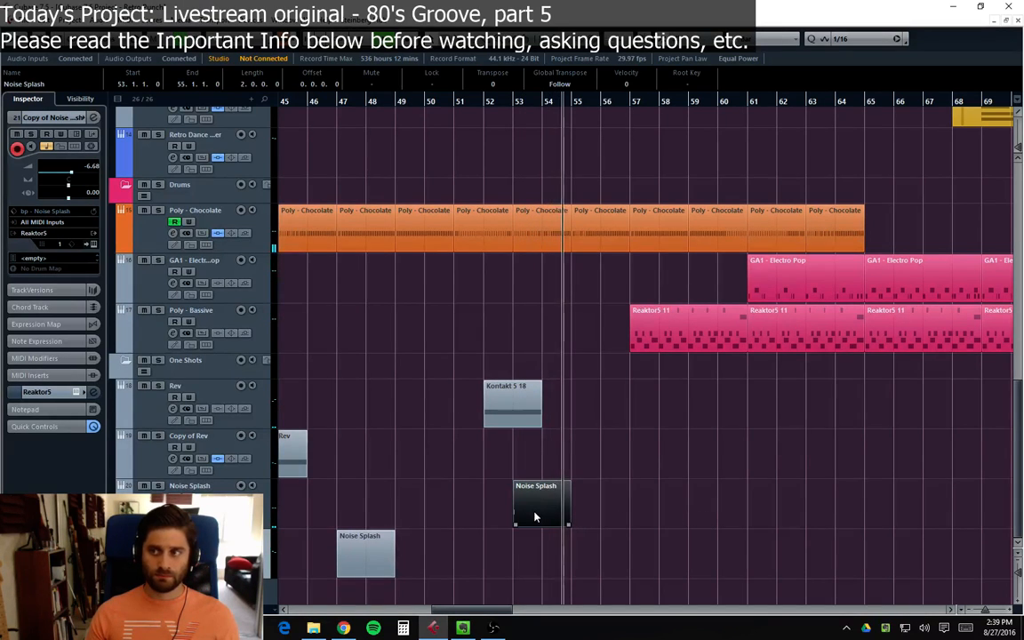
key(Delete)
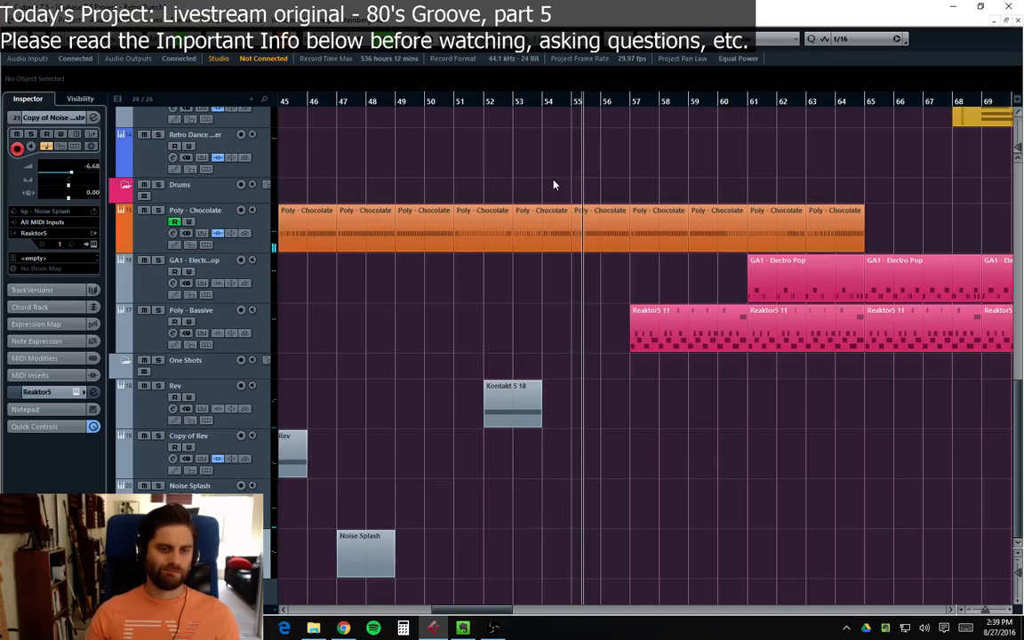
Step: Open the Reaktor5 11 part at bar 57 on the Poly - Bassive track in the note editor
scroll(715, 449, up, 2)
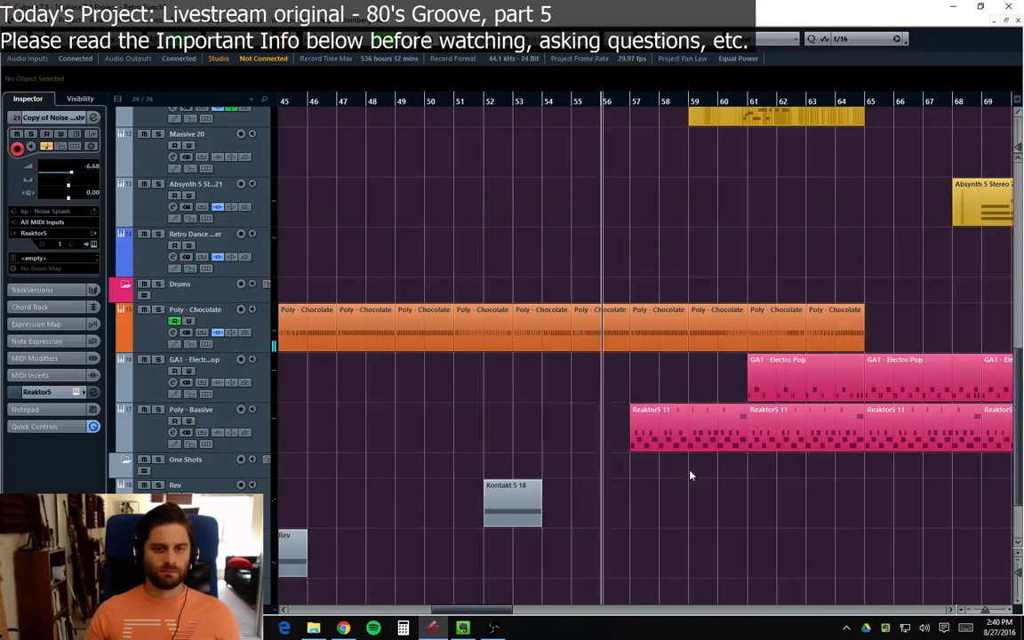
double_click(649, 435)
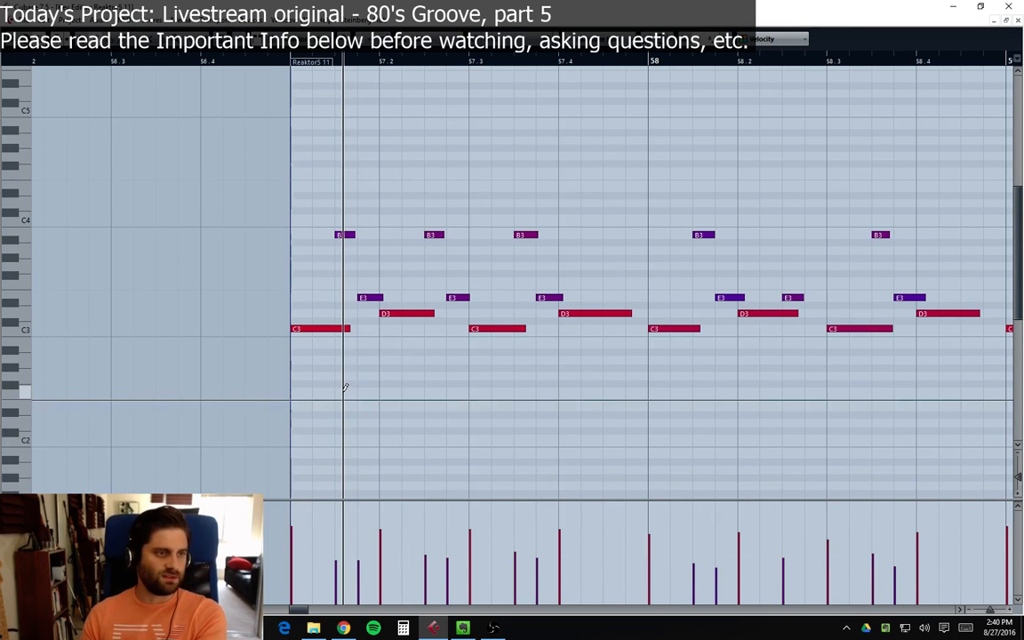
Step: Review the remaining notes of the Reaktor5 11 part up to bar 61 and return to the arrangement
drag(298, 608, 311, 622)
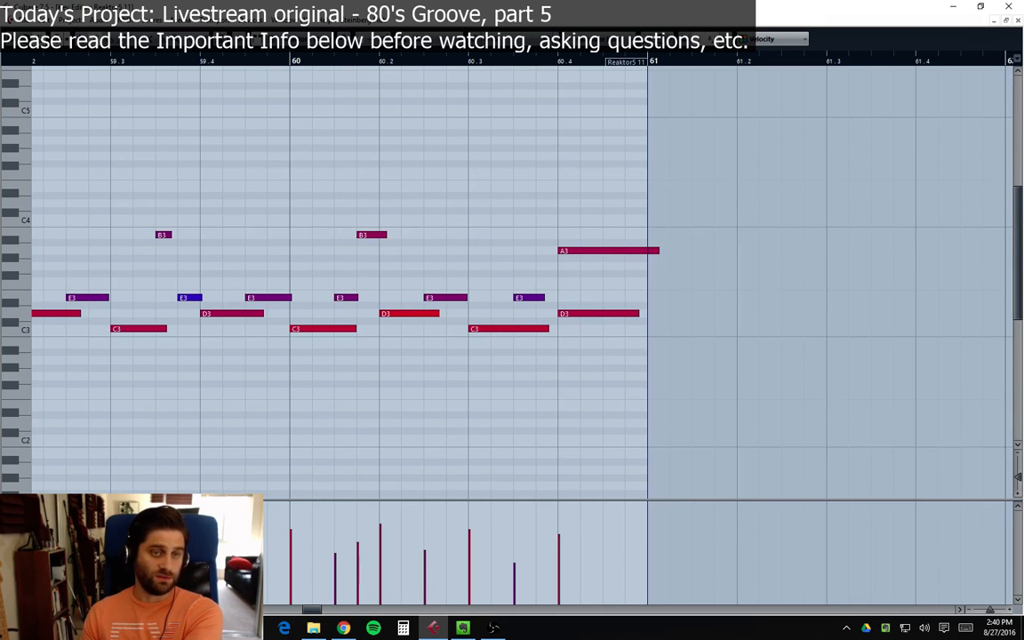
click(1017, 20)
drag(417, 610, 477, 611)
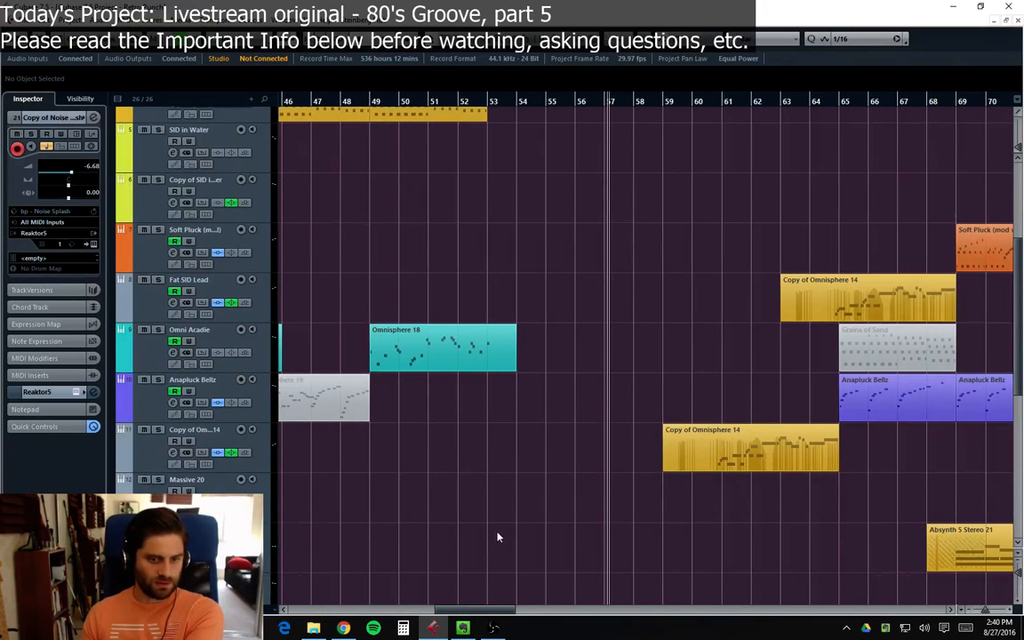
scroll(533, 529, down, 5)
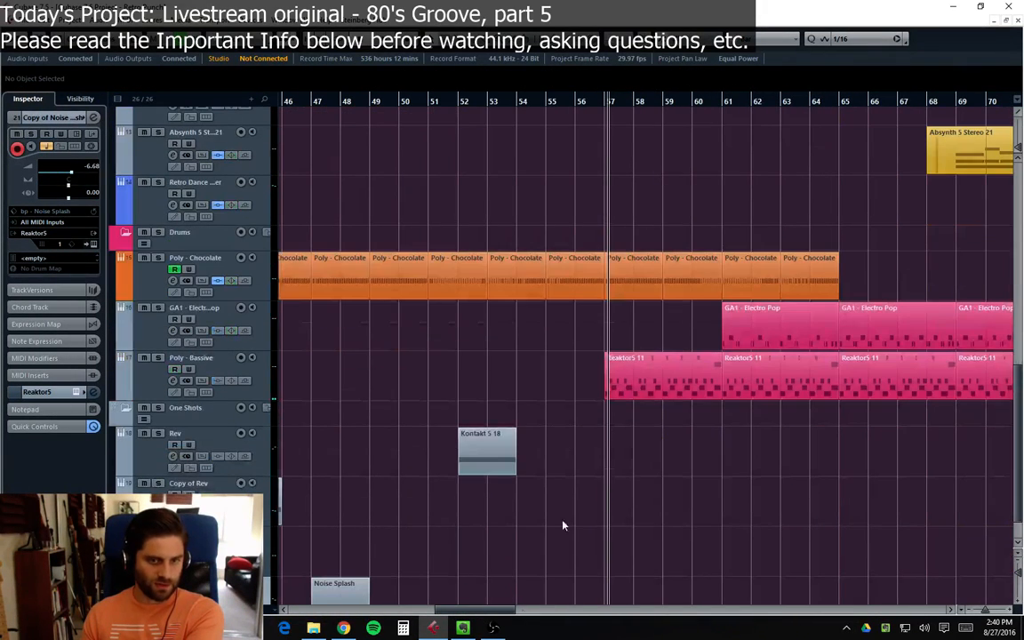
Step: Select the Poly - Bassive track and show its Volume automation lane
click(177, 377)
click(128, 397)
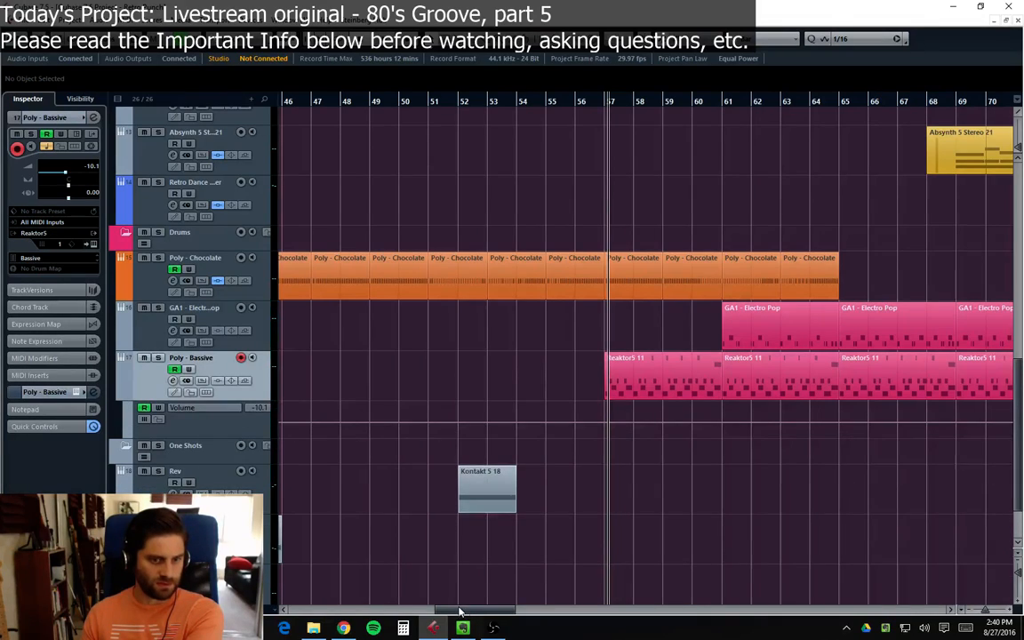
mouse_move(461, 609)
mouse_down()
mouse_move(396, 611)
mouse_move(540, 628)
mouse_move(704, 622)
mouse_move(313, 598)
mouse_move(478, 610)
mouse_up()
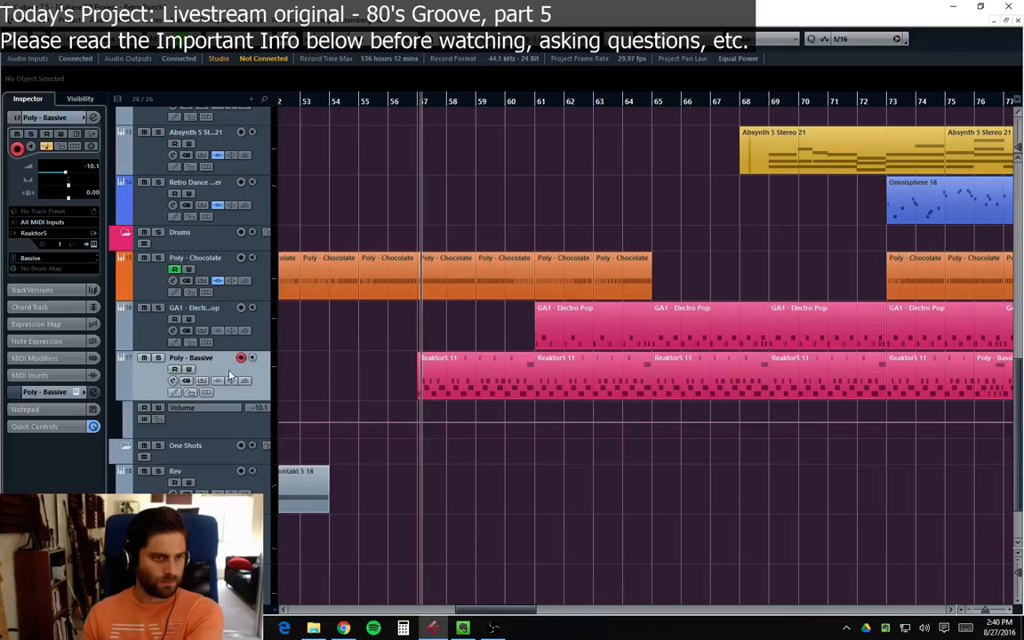
Step: Open the Polyplex instrument of the Poly - Bassive track and select Sound 8
click(174, 368)
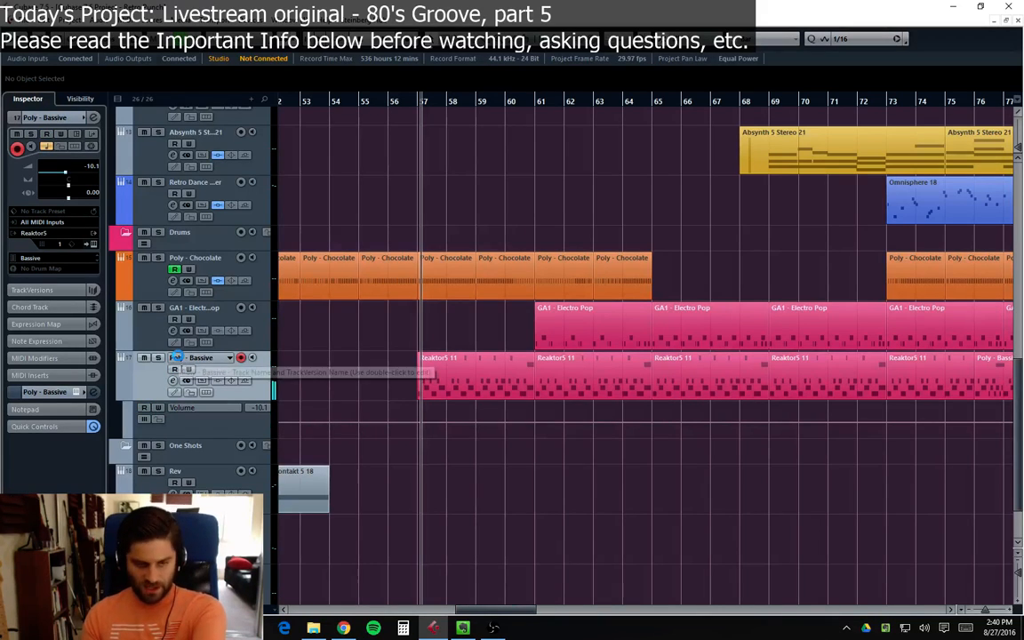
click(173, 381)
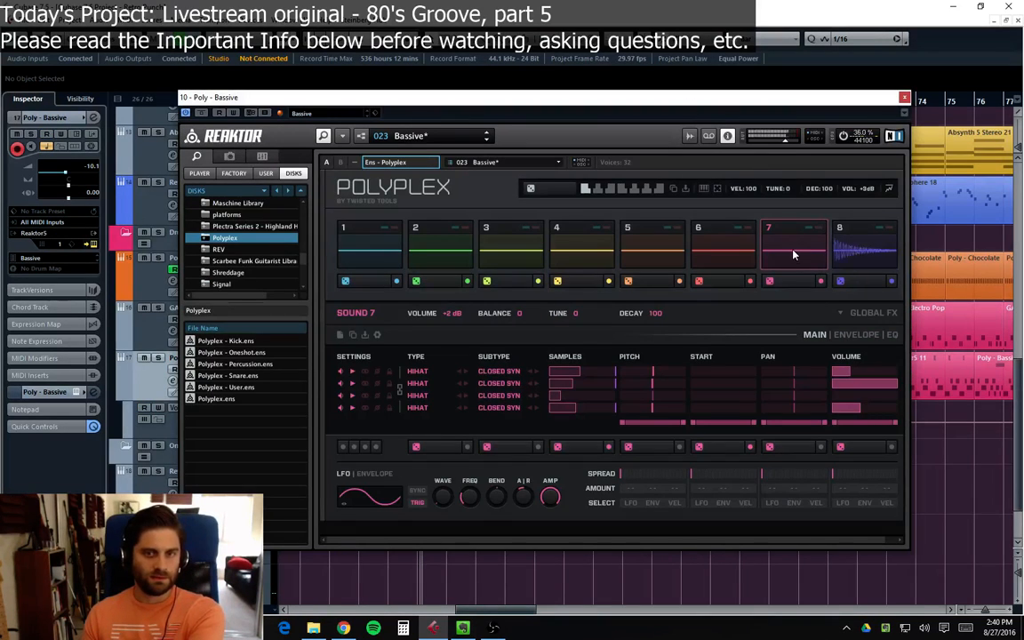
click(839, 250)
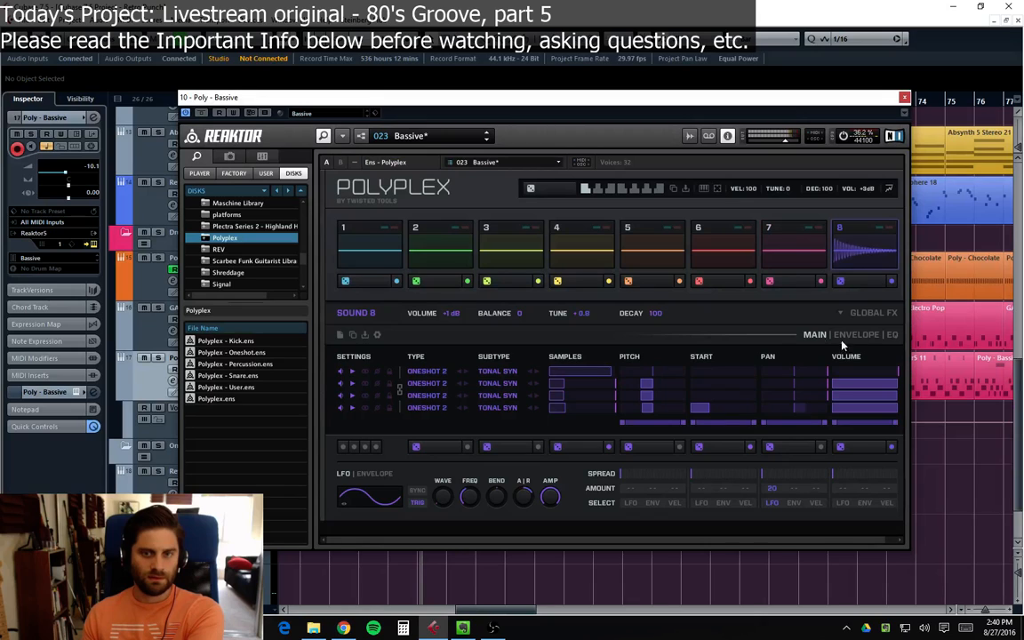
Step: Change the type of all four Sound 8 layers to CYM/PERC
click(426, 371)
click(428, 402)
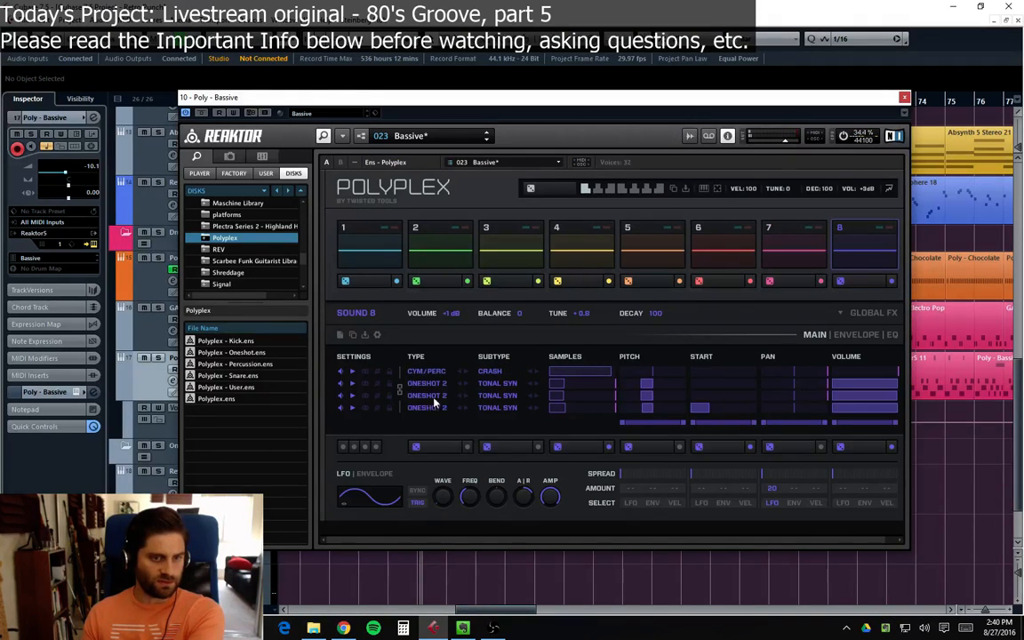
click(434, 402)
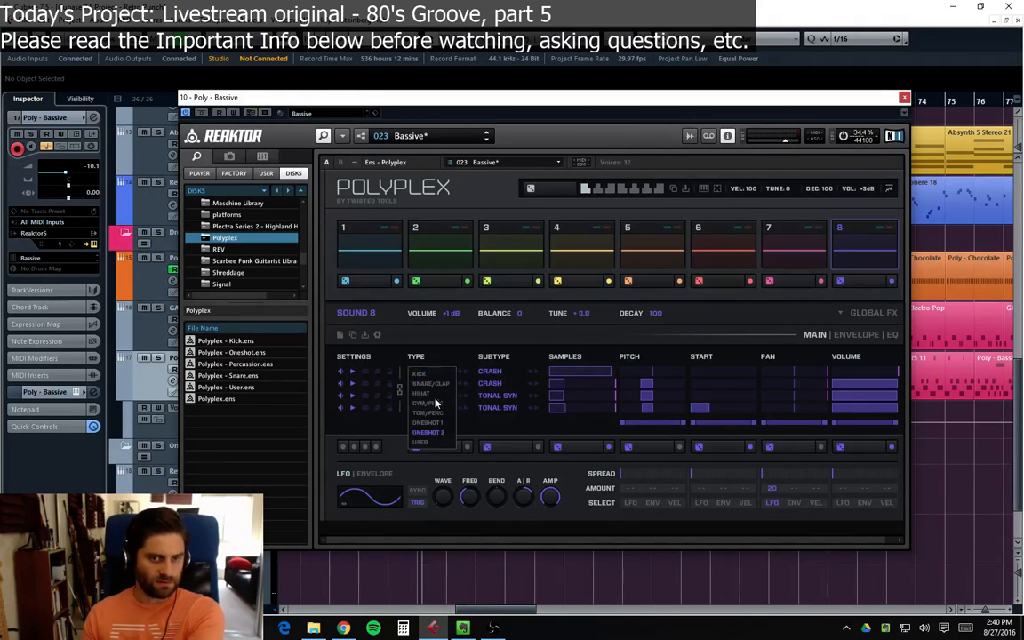
click(433, 404)
click(427, 409)
click(430, 404)
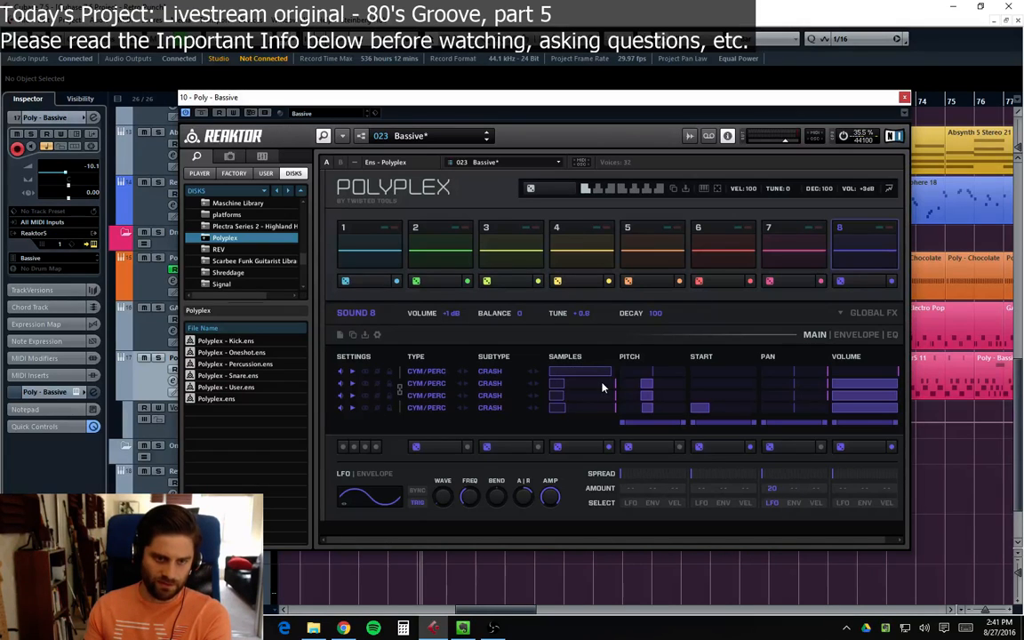
Step: Try out different crash samples on the four layers of Sound 8
drag(570, 391, 587, 391)
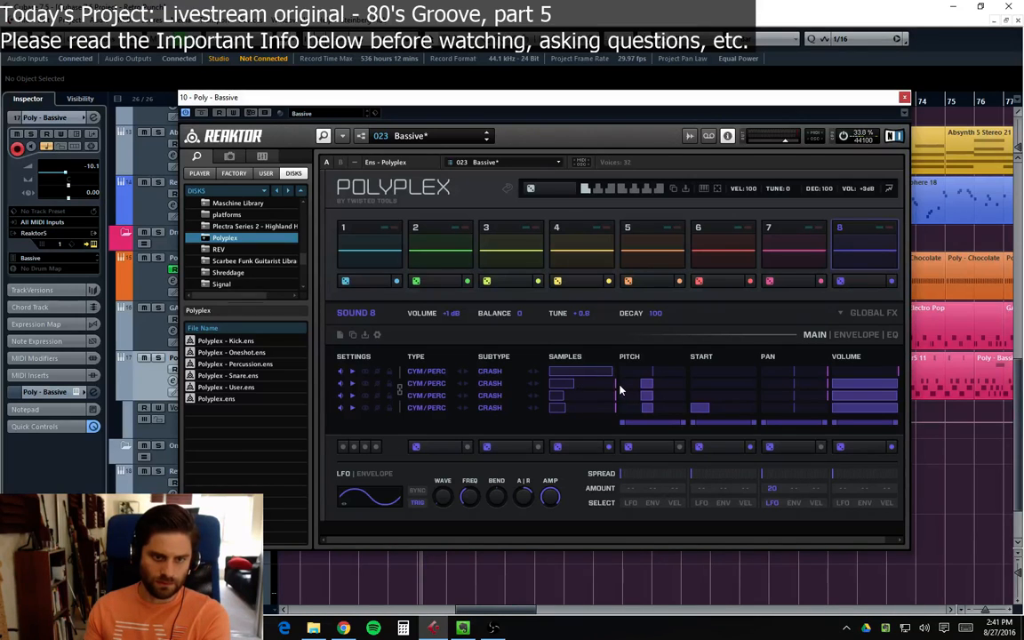
drag(590, 391, 567, 388)
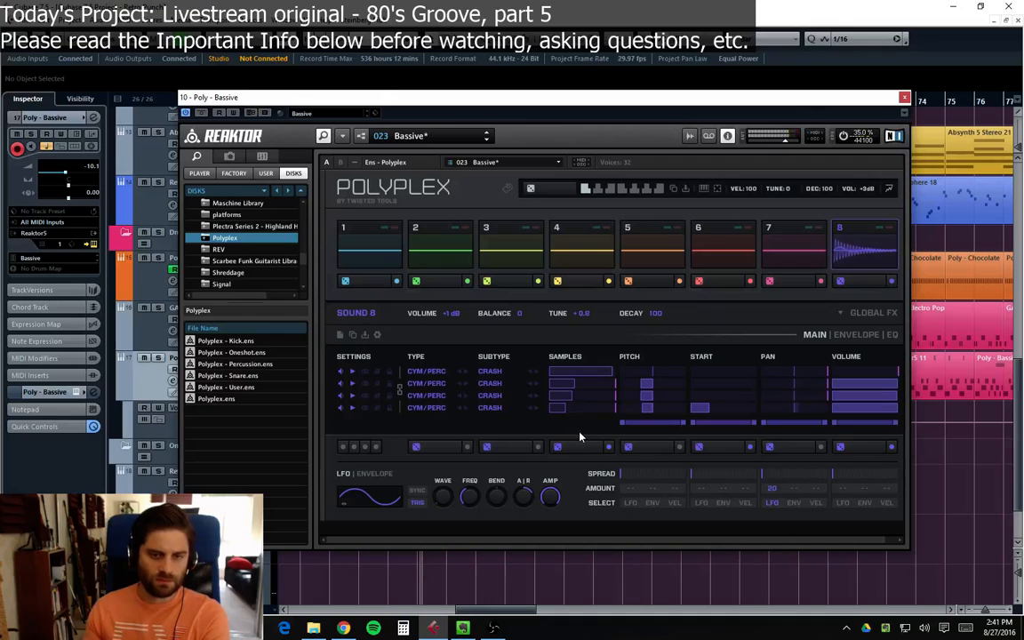
click(593, 374)
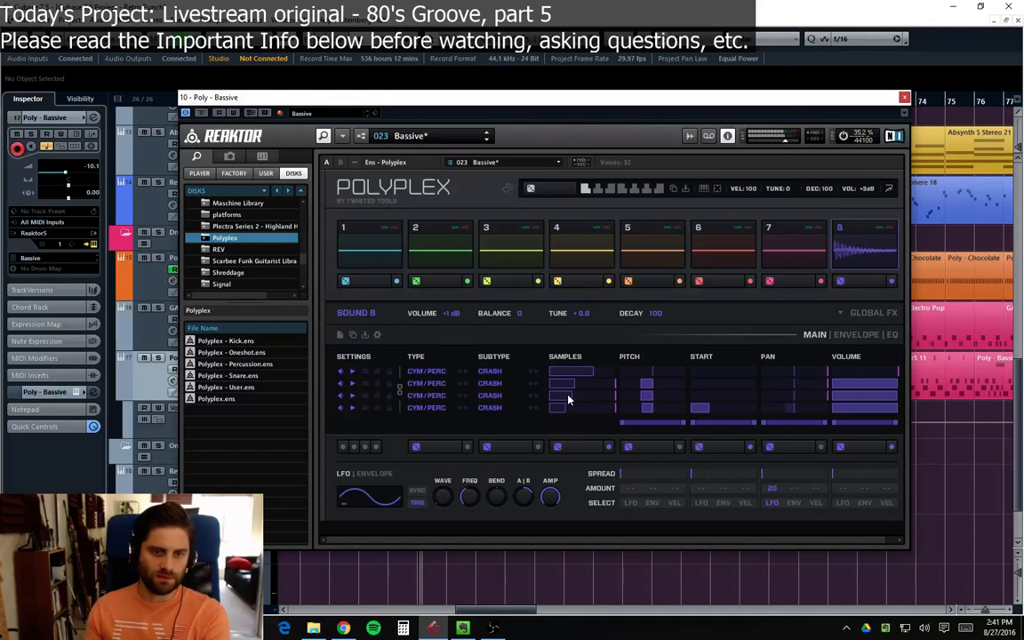
click(582, 396)
click(564, 387)
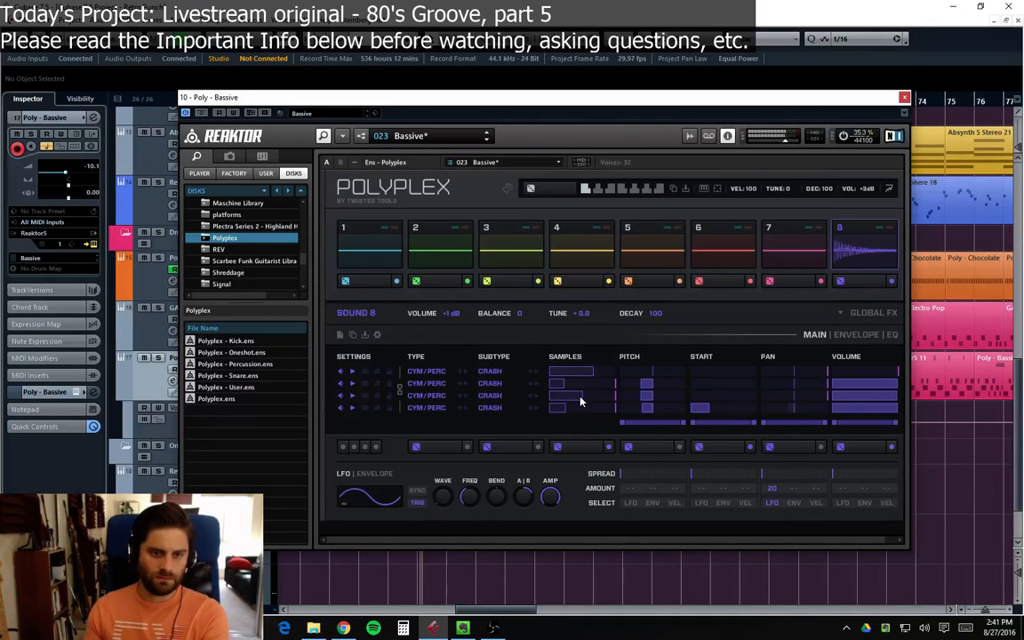
click(562, 397)
click(578, 408)
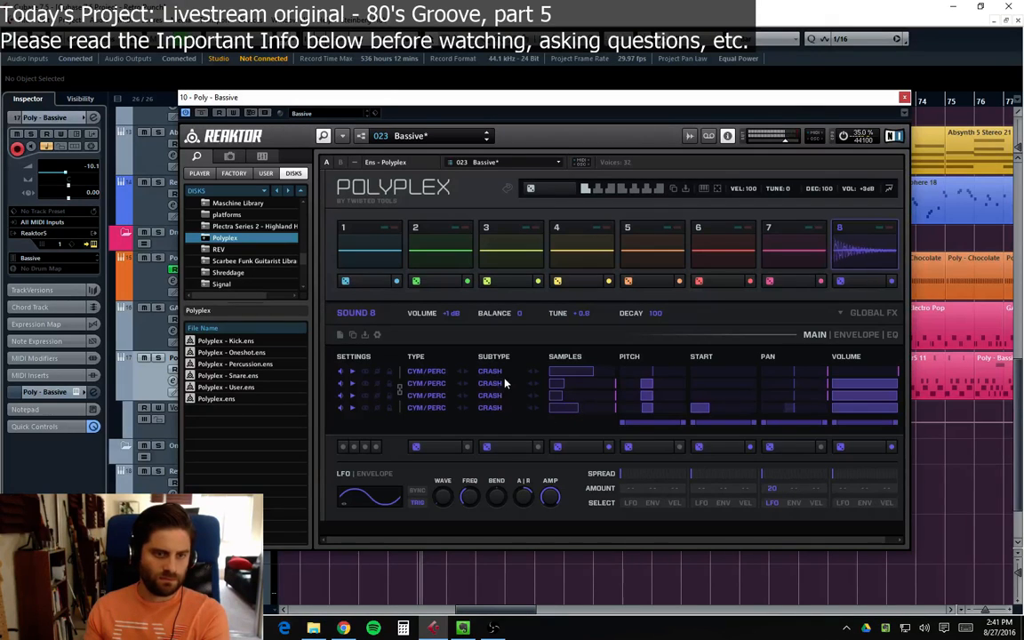
click(566, 374)
click(578, 388)
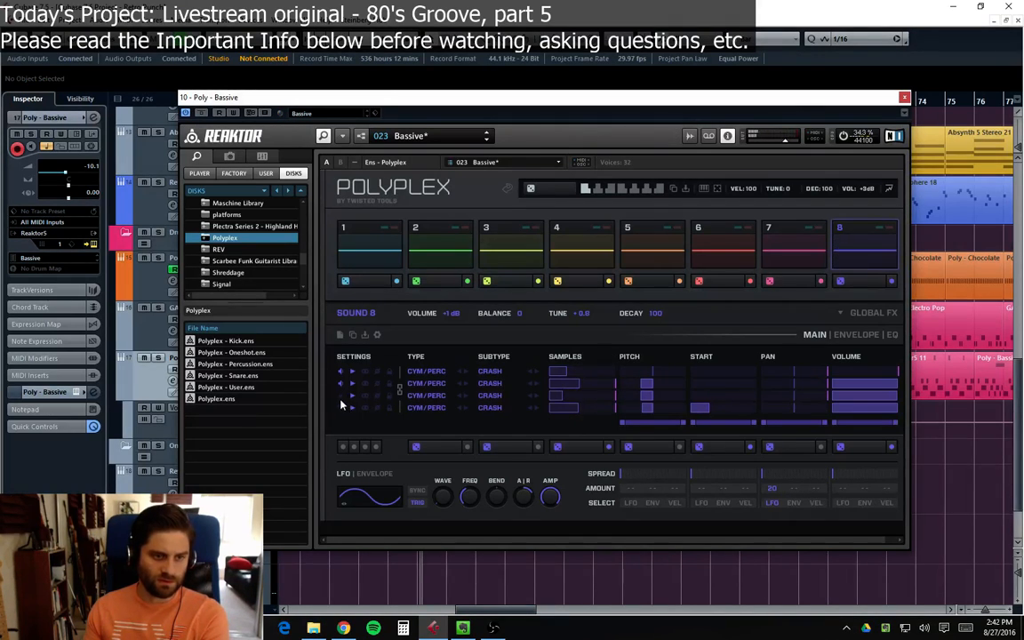
Step: Pick another crash sample for Sound 8's first layer and pull that layer's volume down to zero
drag(567, 378, 577, 377)
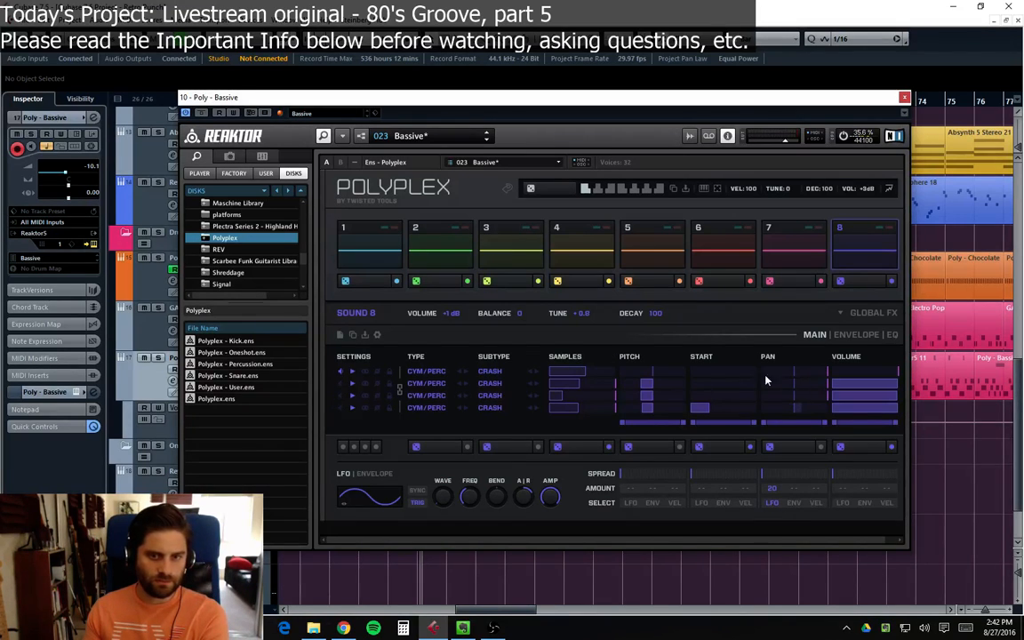
drag(844, 373, 883, 375)
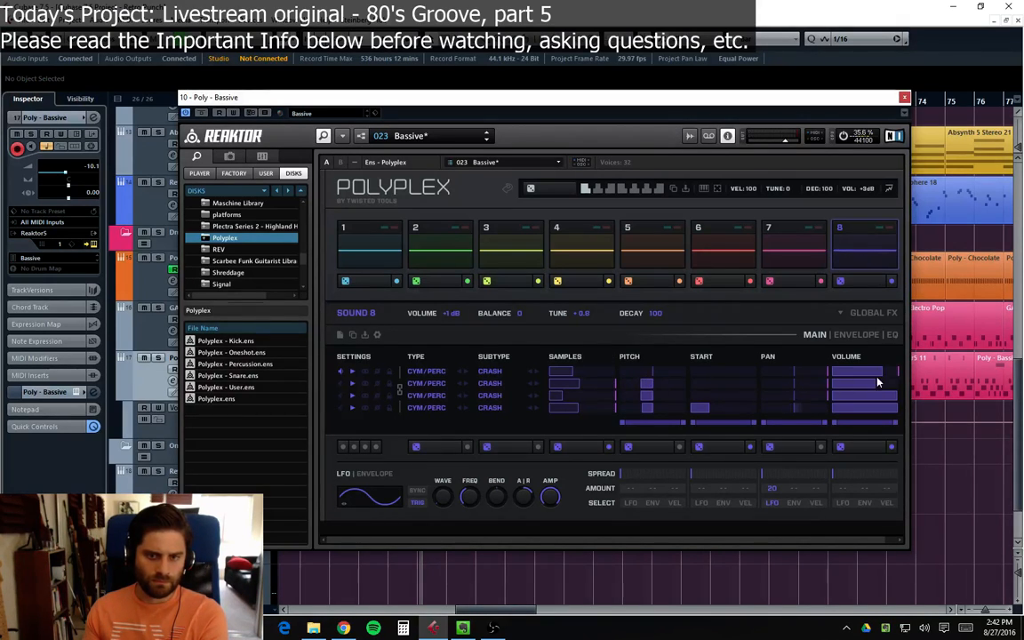
drag(868, 377, 826, 385)
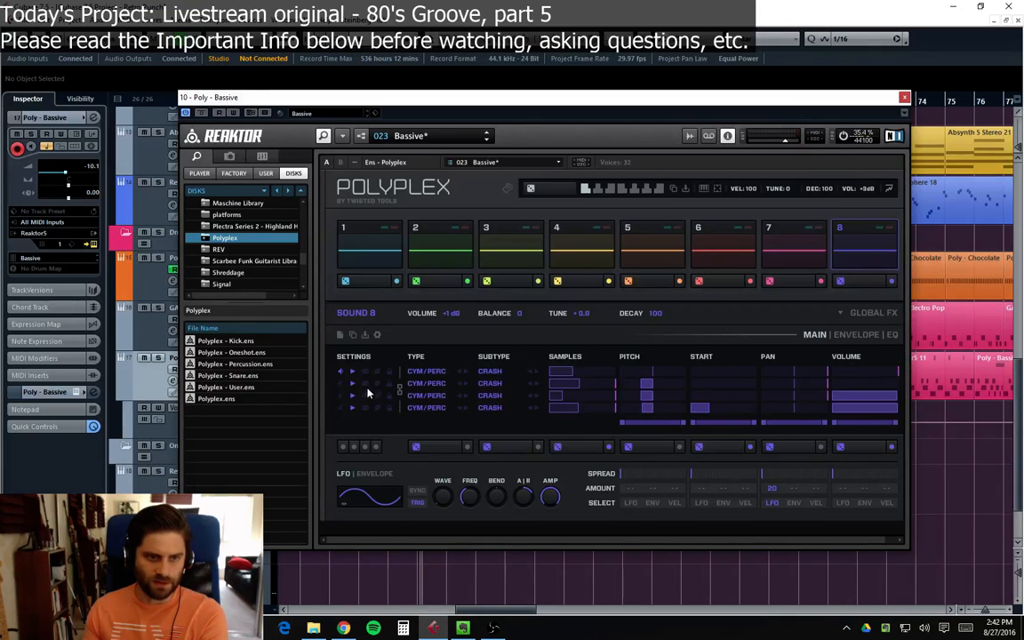
Step: Unmute Sound 8's second and third layers, adjust their crash samples, volume and pitch, and close the instrument window
click(340, 385)
mouse_move(578, 381)
mouse_down()
mouse_move(555, 381)
mouse_move(571, 386)
mouse_up()
drag(856, 385, 887, 386)
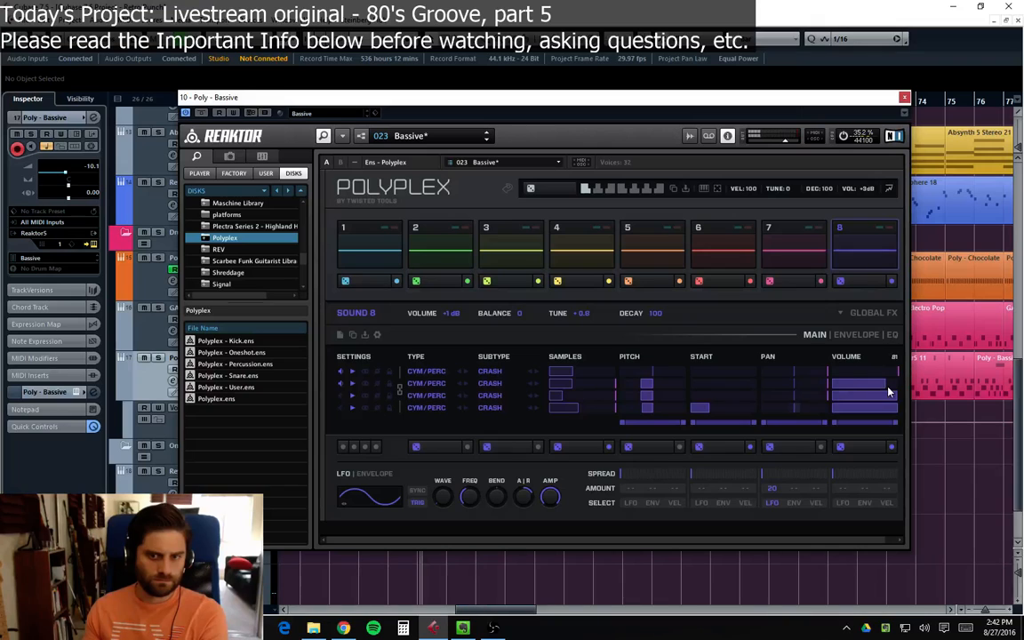
drag(578, 384, 652, 410)
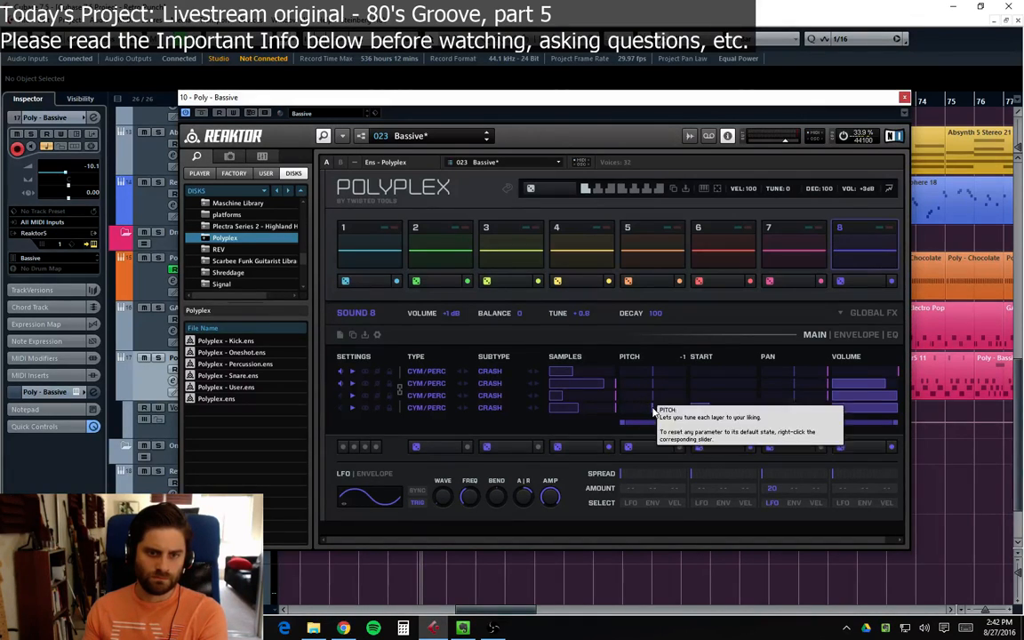
drag(572, 396, 593, 397)
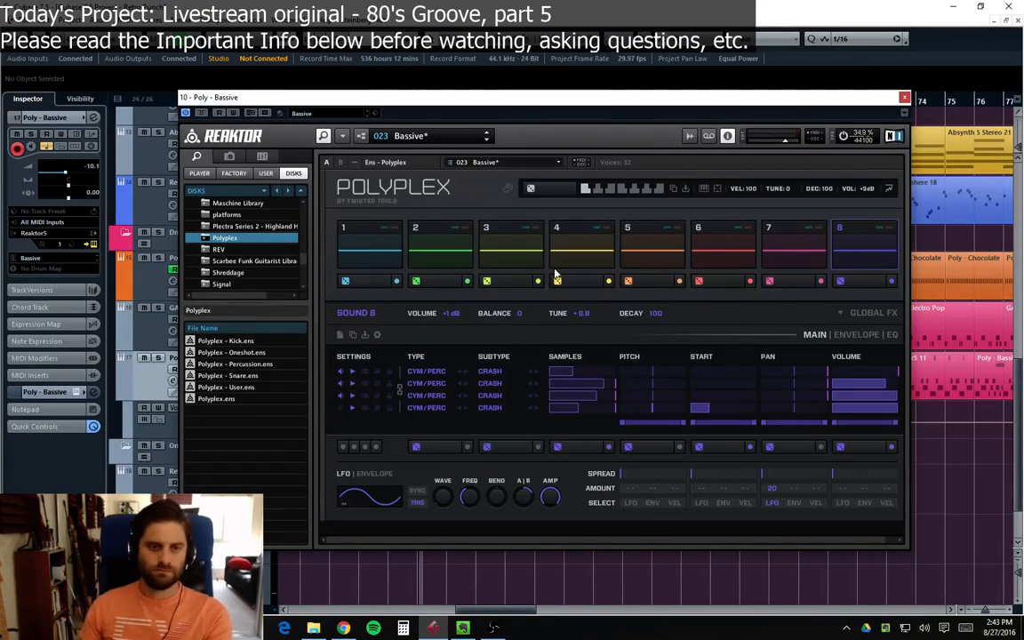
drag(853, 96, 868, 102)
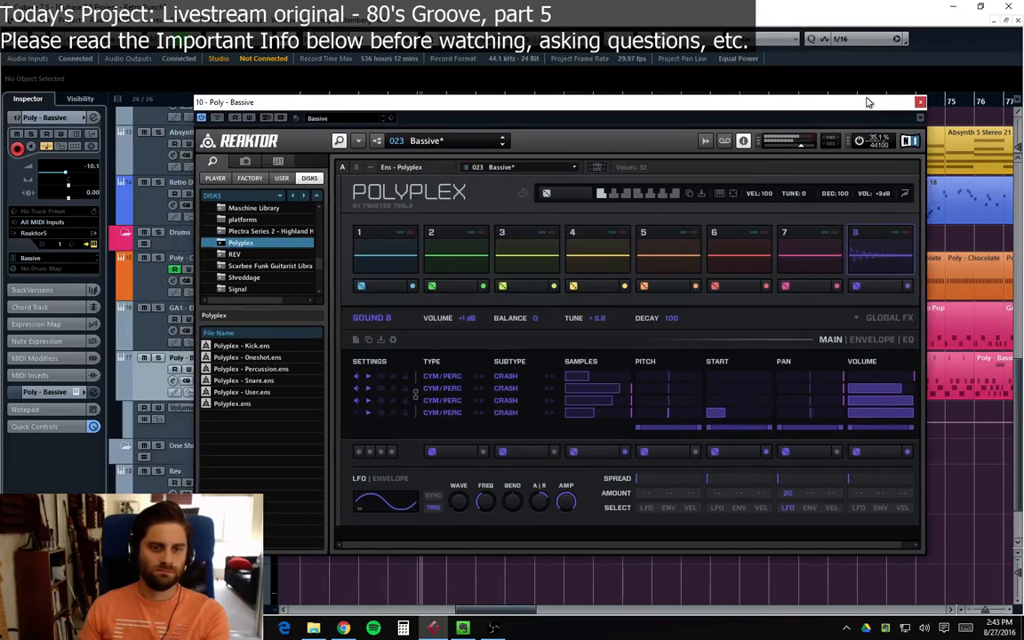
click(919, 102)
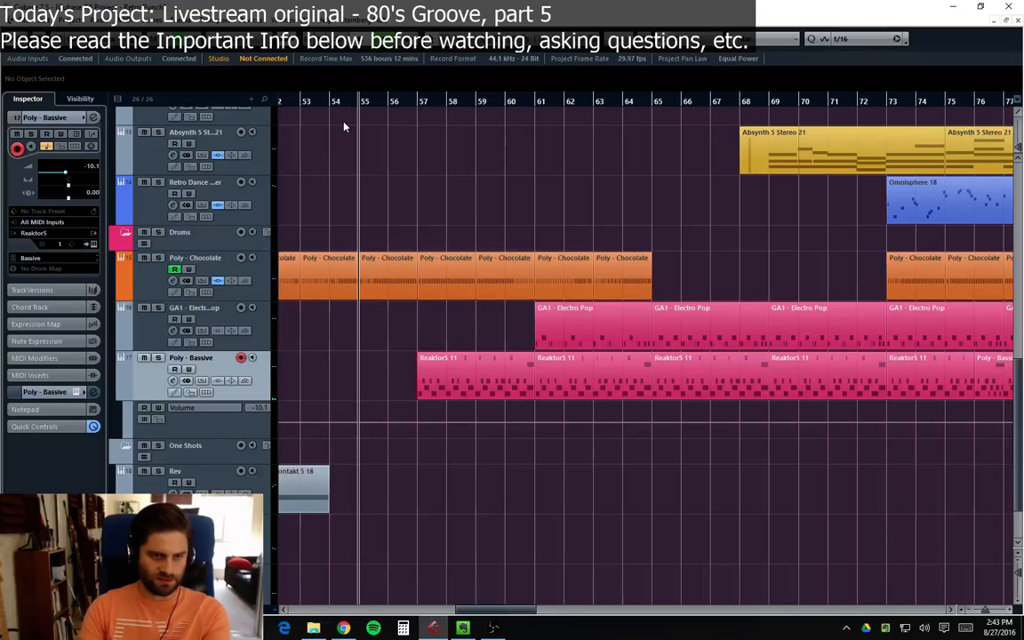
Step: Play from bar 55 and add a C4 note at the start of the Reaktor5 11 part at bar 57
key(space)
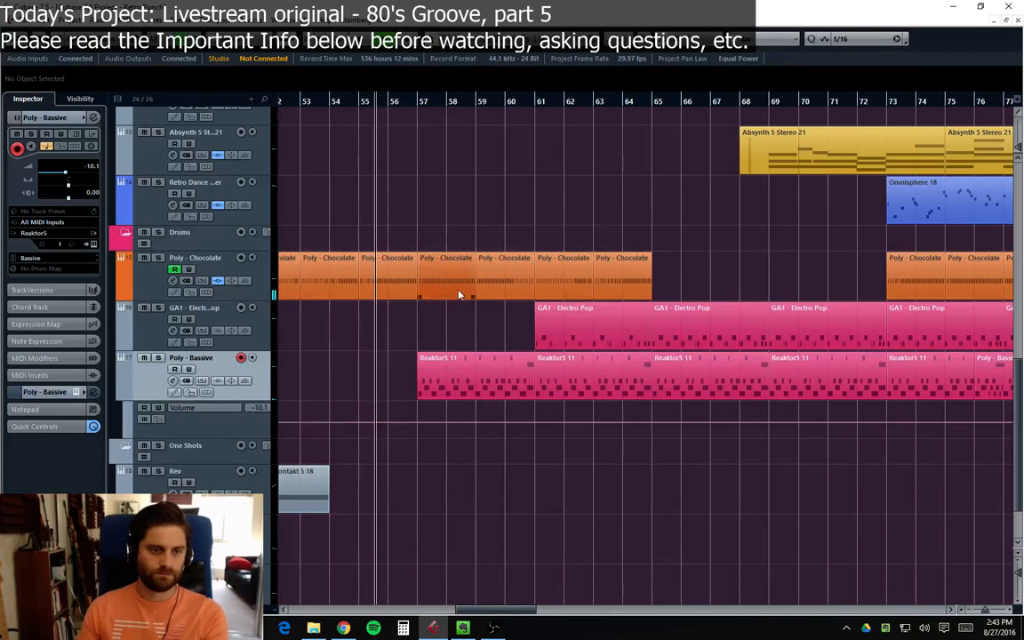
double_click(448, 377)
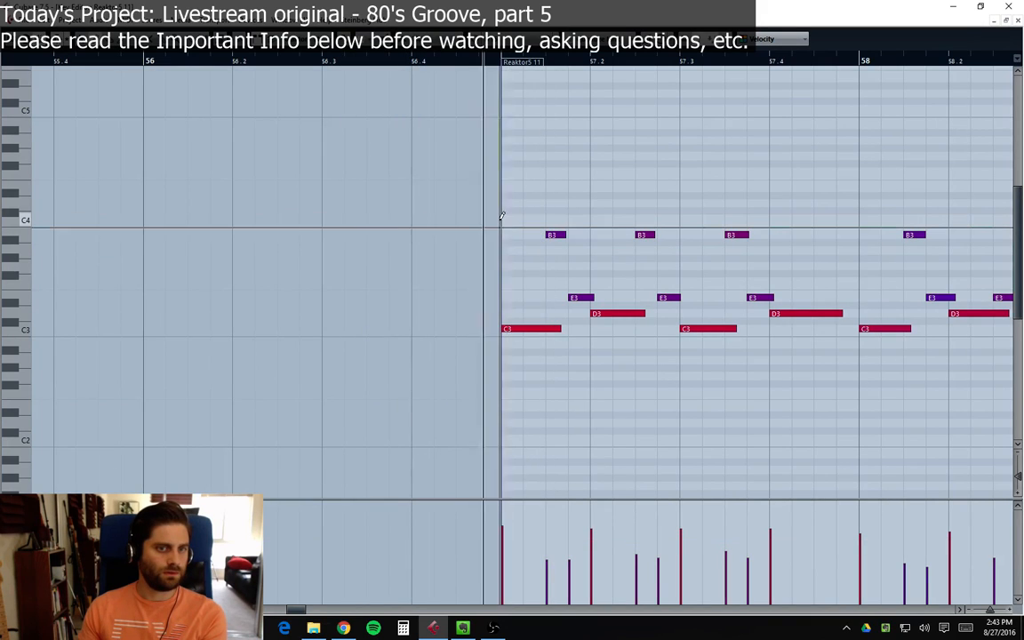
key(space)
click(511, 216)
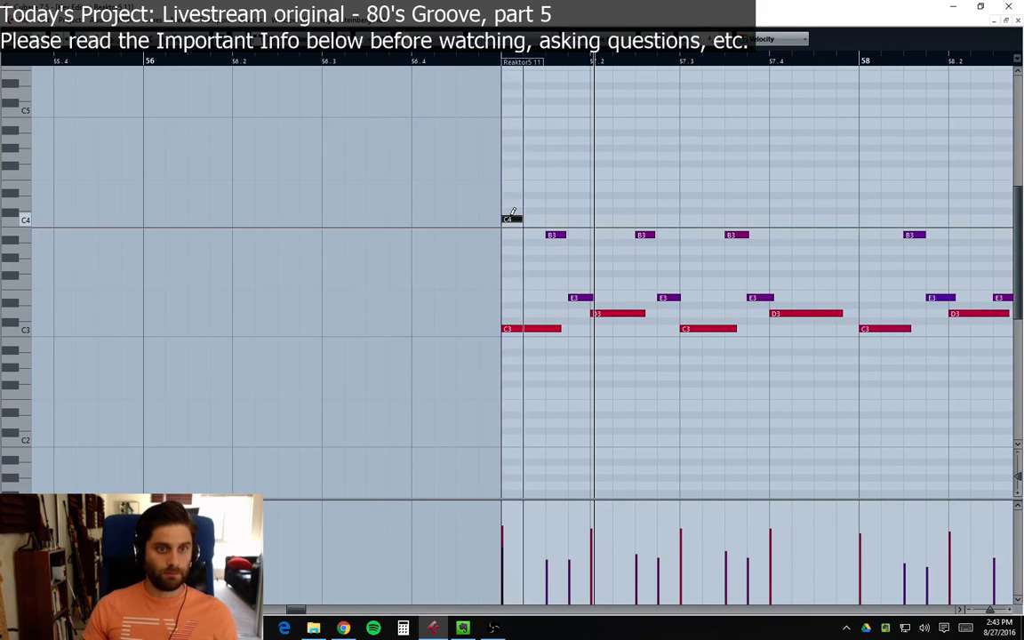
click(1017, 22)
Step: Copy the Copy of Rev part from bar 44 to bar 56 on its track and play from bar 55
scroll(456, 336, down, 6)
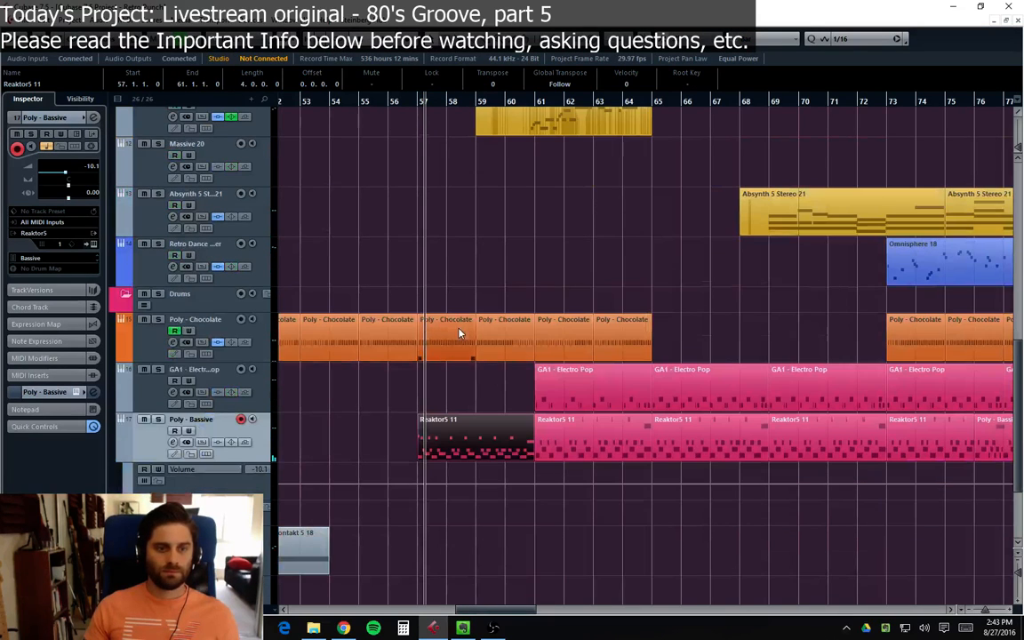
click(362, 106)
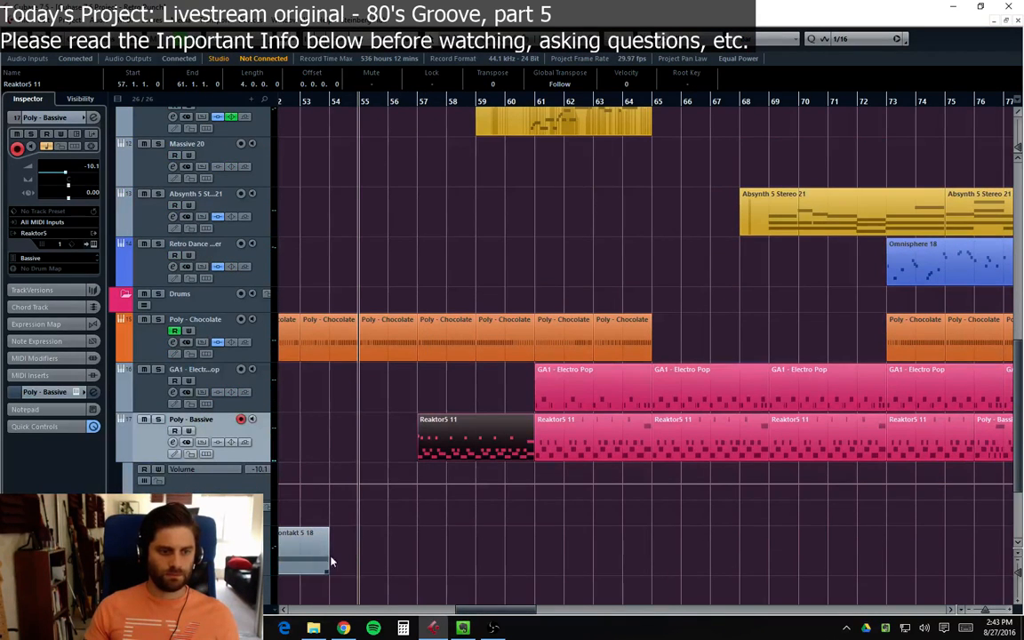
scroll(331, 562, down, 3)
scroll(464, 611, left, 3)
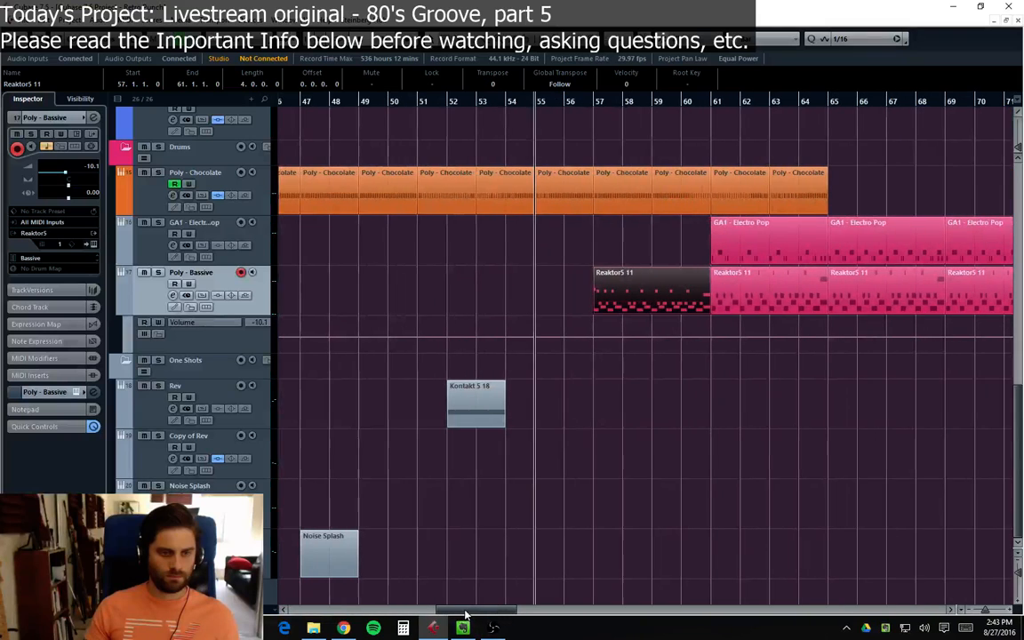
scroll(485, 463, left, 4)
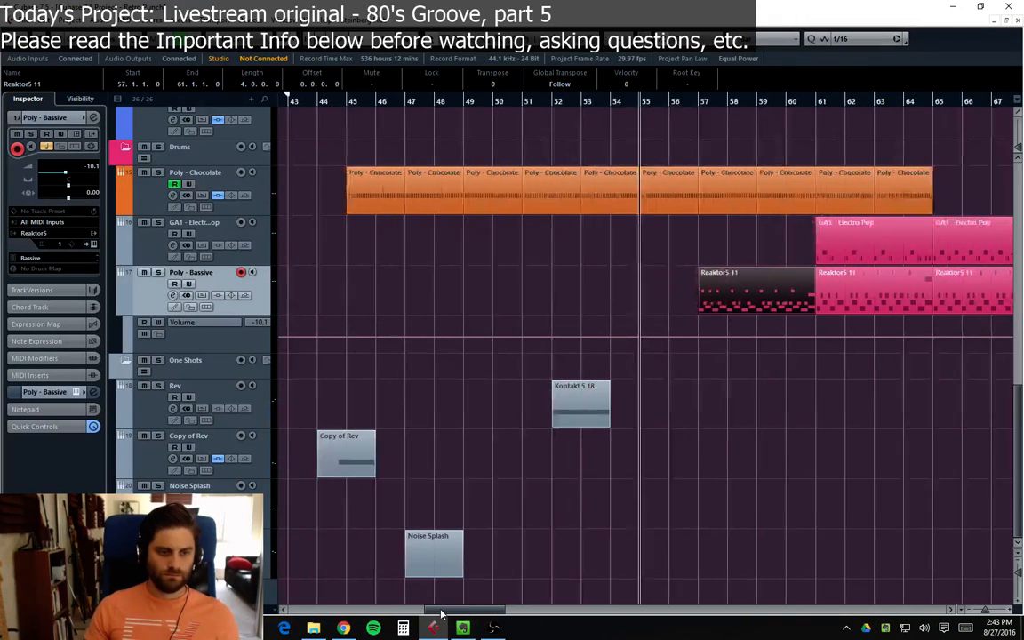
drag(453, 461, 805, 461)
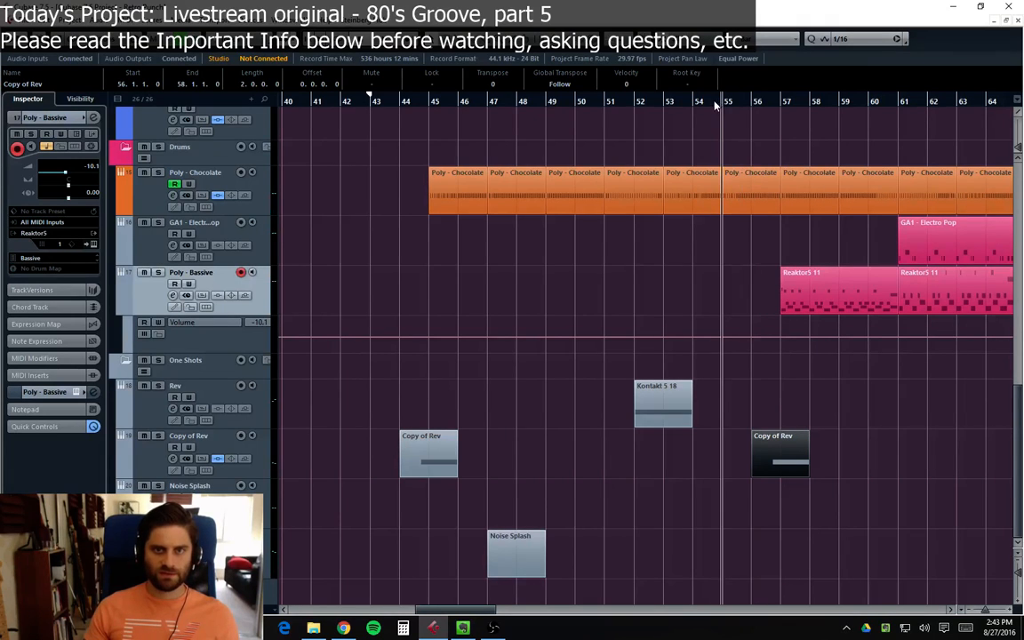
key(space)
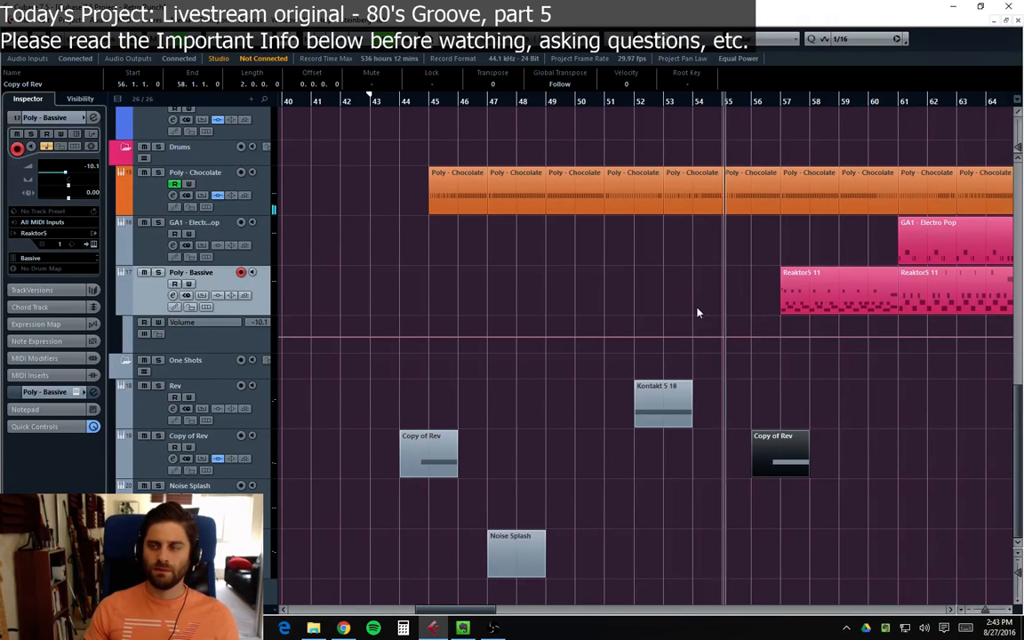
click(848, 484)
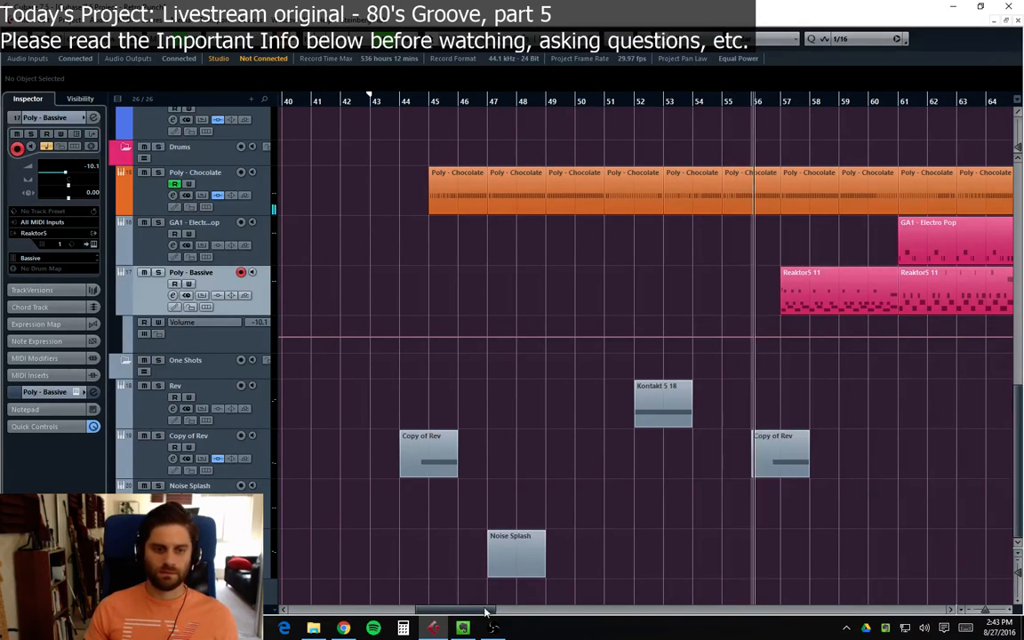
Step: Lengthen the C4 note at the start of the bar 57 Reaktor5 11 part to just before bar 58 and close the editor
drag(465, 611, 491, 613)
click(140, 413)
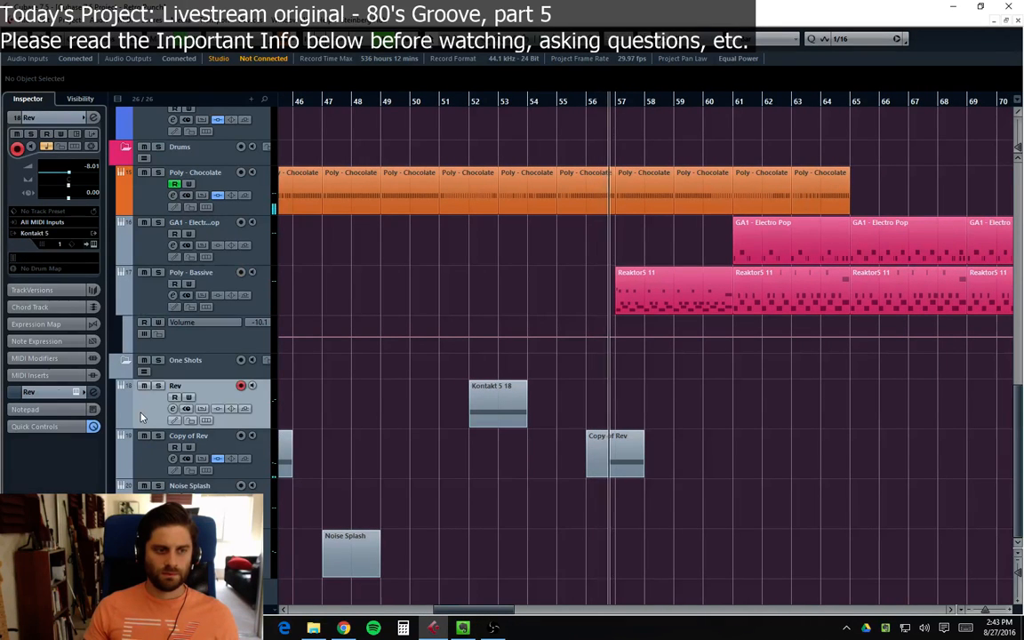
click(623, 295)
double_click(622, 295)
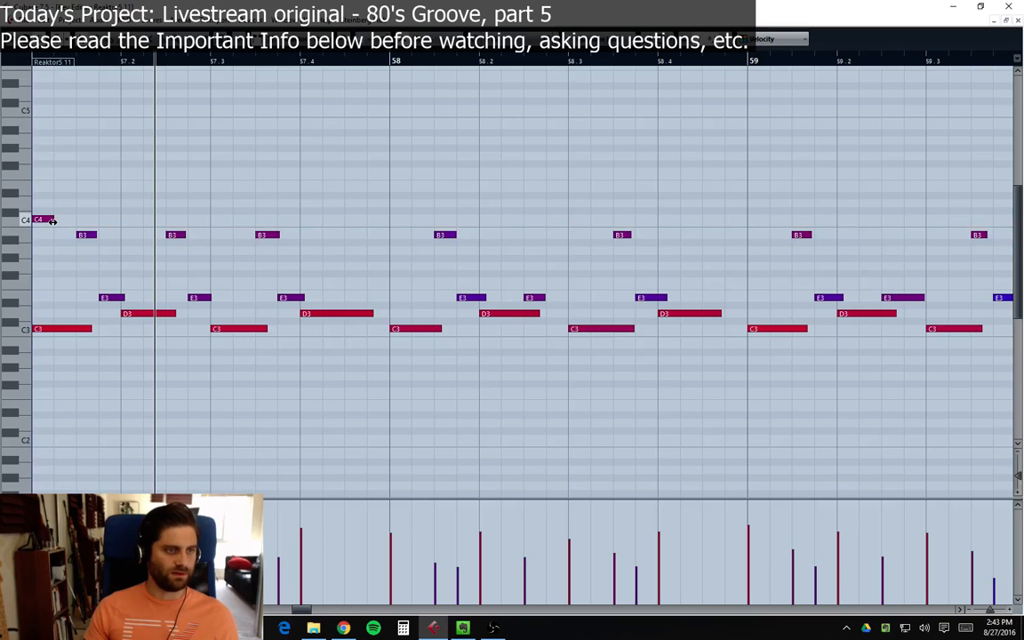
drag(50, 218, 341, 229)
click(1018, 20)
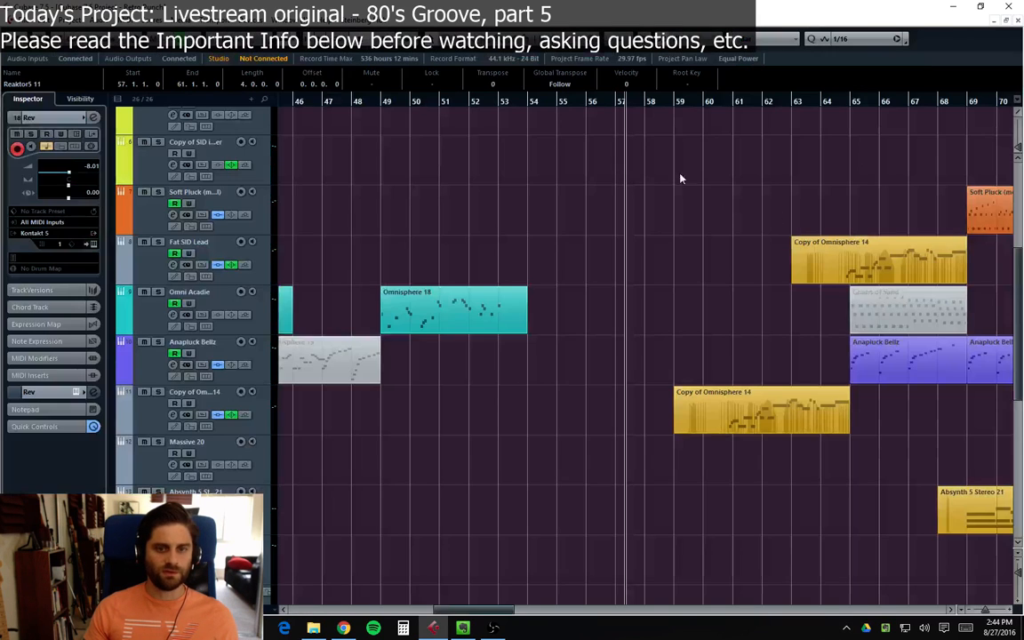
Step: Play the arrangement from around bar 55 into the bar 57 entry
scroll(590, 398, down, 5)
click(584, 108)
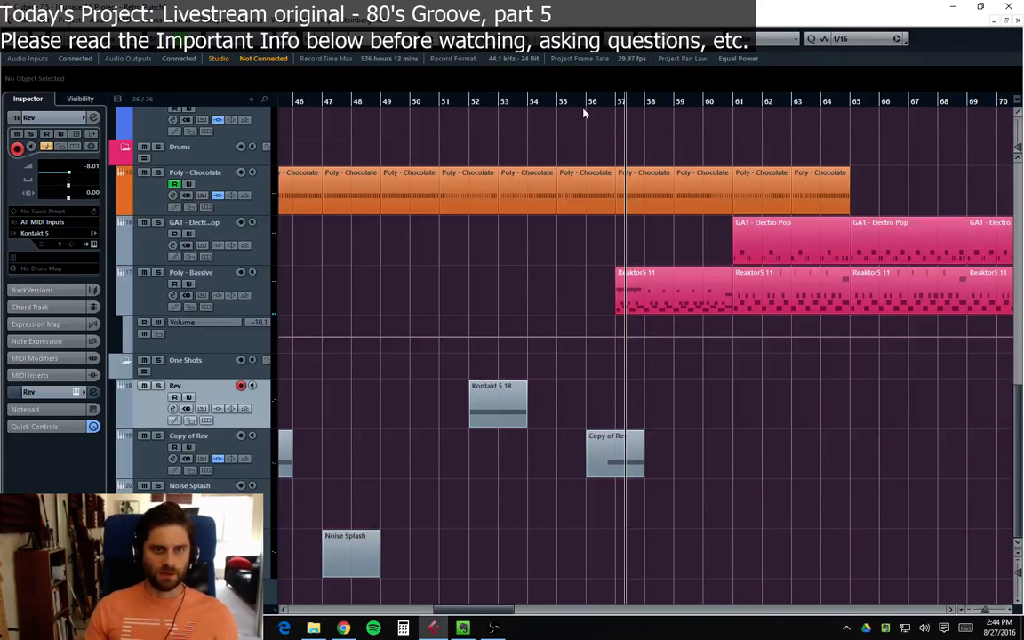
click(577, 101)
key(space)
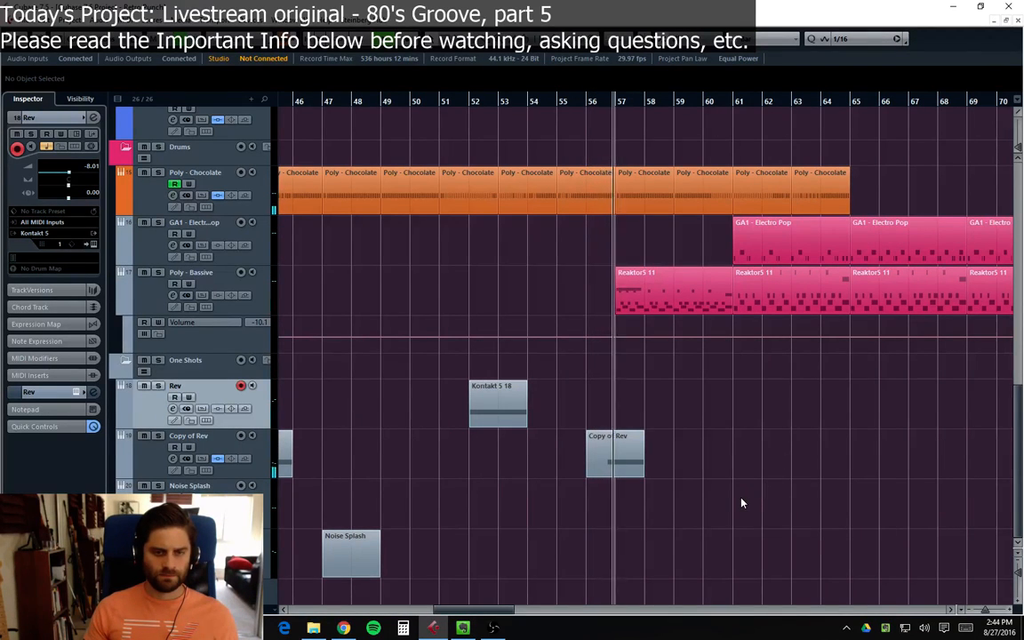
Step: Select the C4 note in the bar 57 part, open its Polyplex instrument and audition Sounds 6, 7 and 8 against each other
double_click(631, 289)
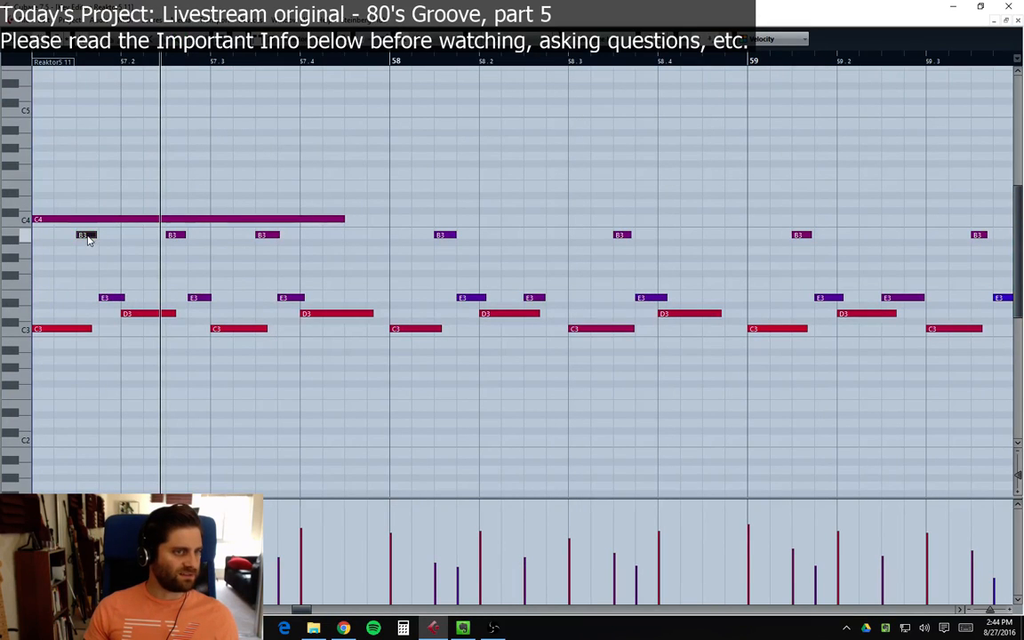
click(48, 221)
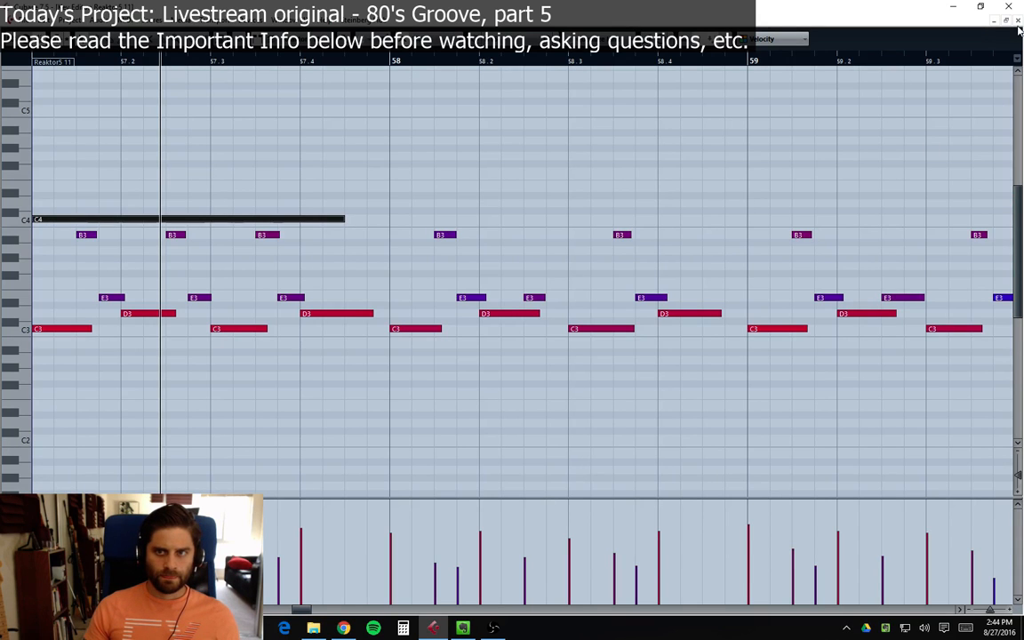
key(F11)
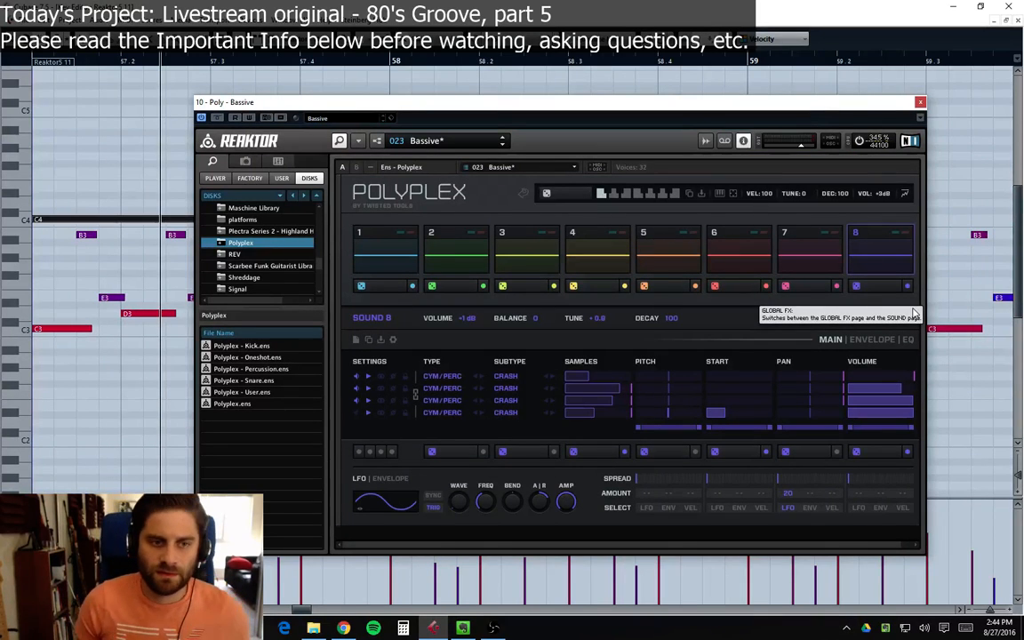
click(803, 258)
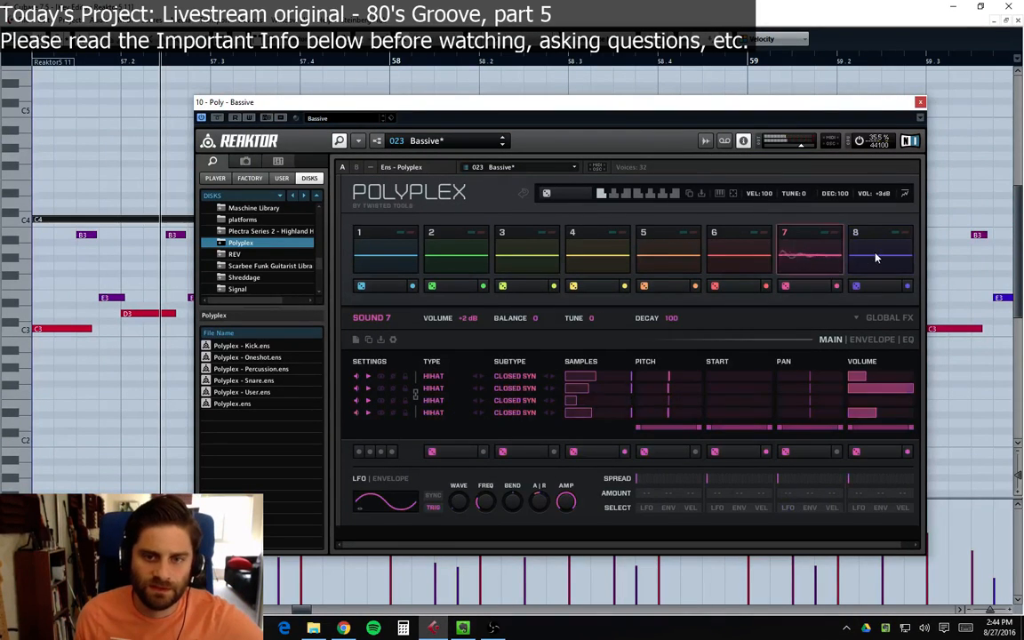
click(871, 253)
click(821, 254)
click(881, 252)
click(827, 248)
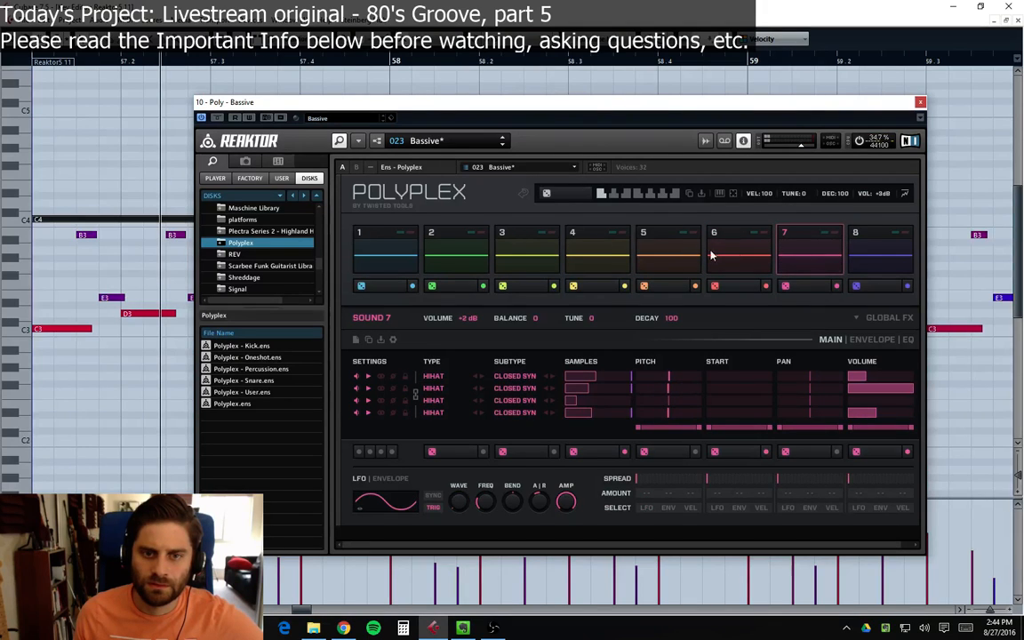
click(863, 258)
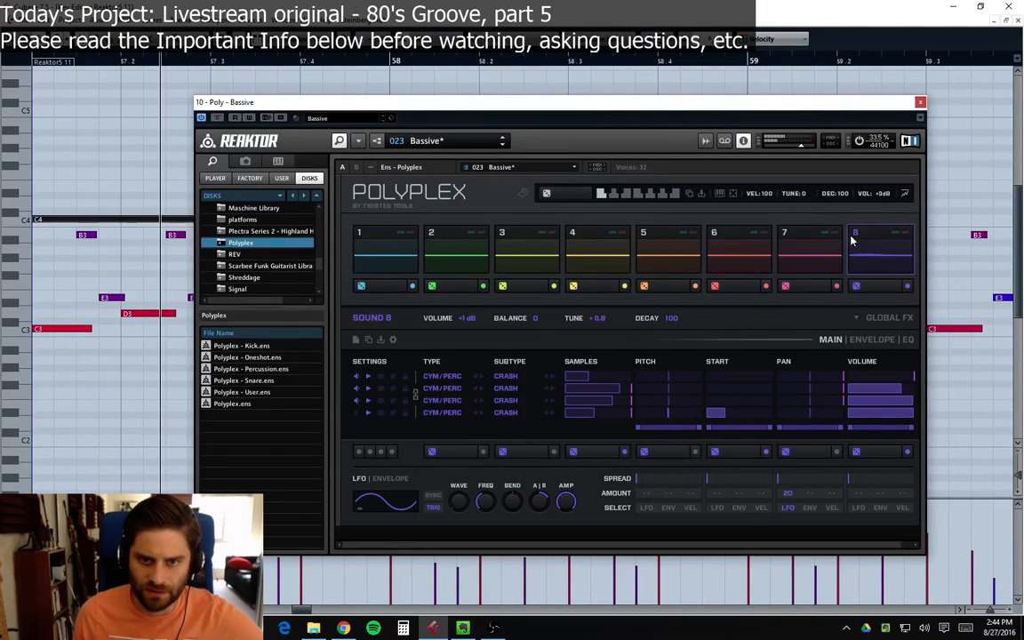
click(753, 243)
click(869, 253)
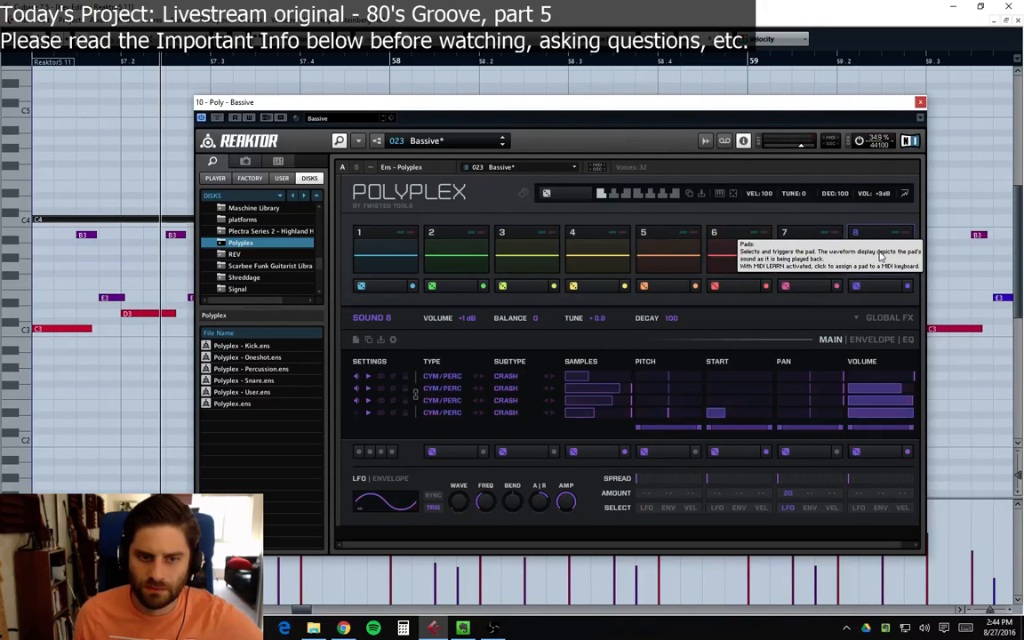
click(751, 240)
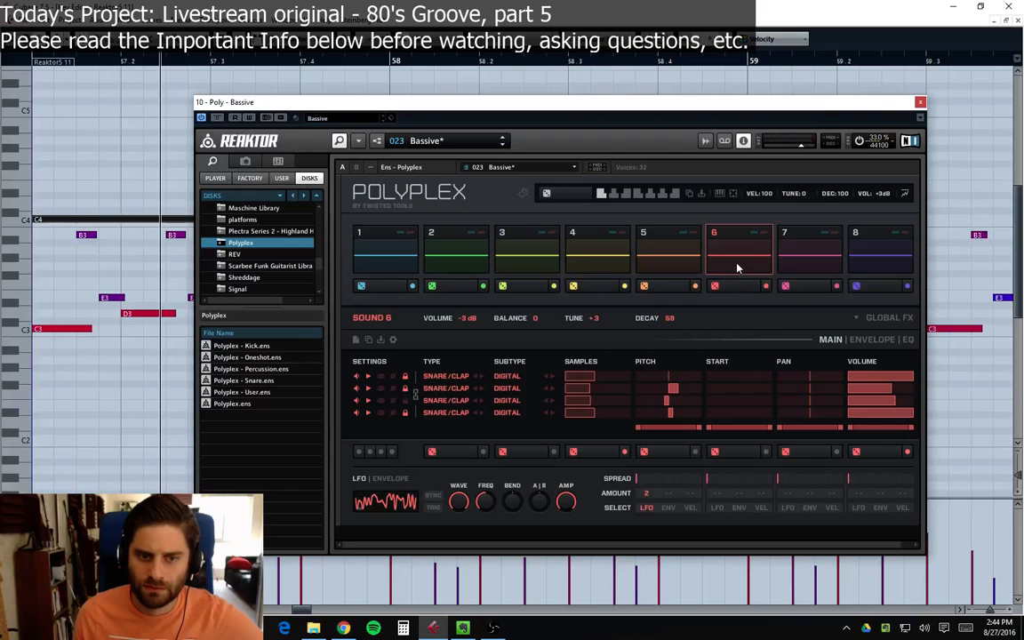
click(873, 250)
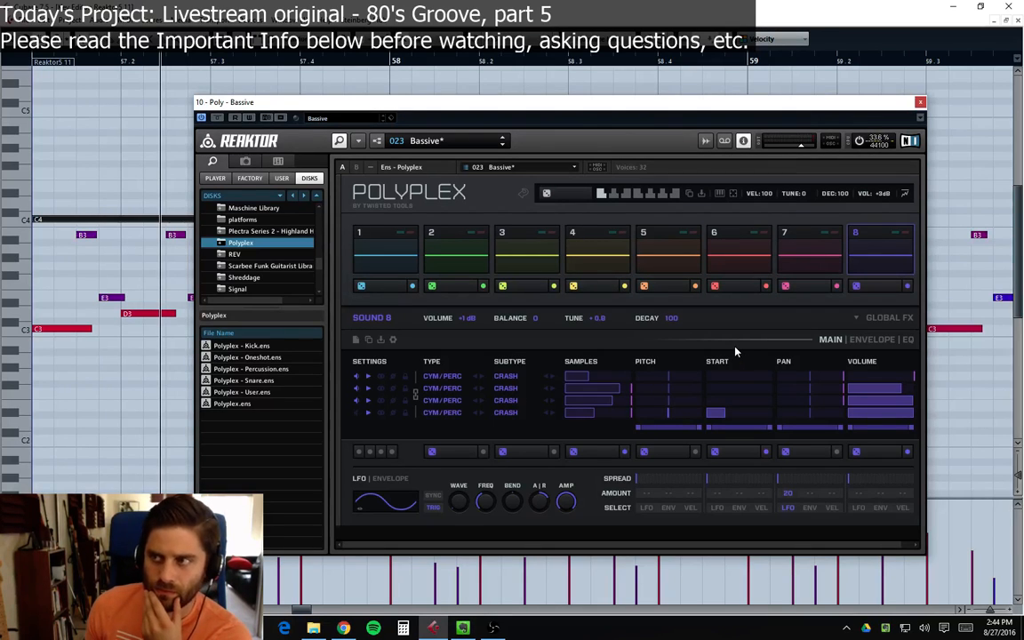
Step: Check Sound 8's envelope and EQ settings, return to its main settings and close the instrument window
click(869, 340)
click(907, 340)
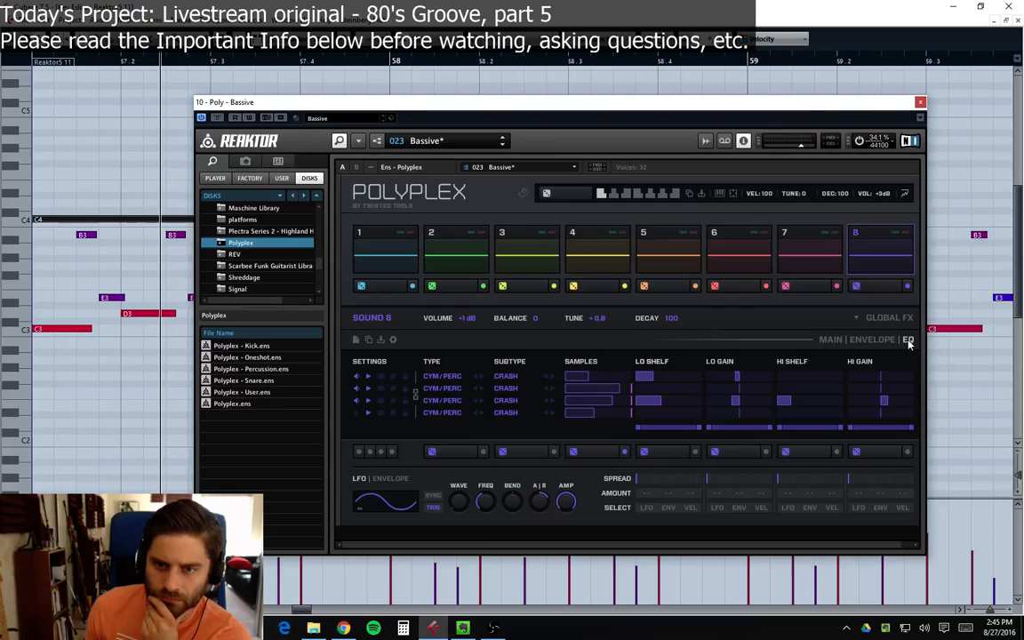
click(830, 339)
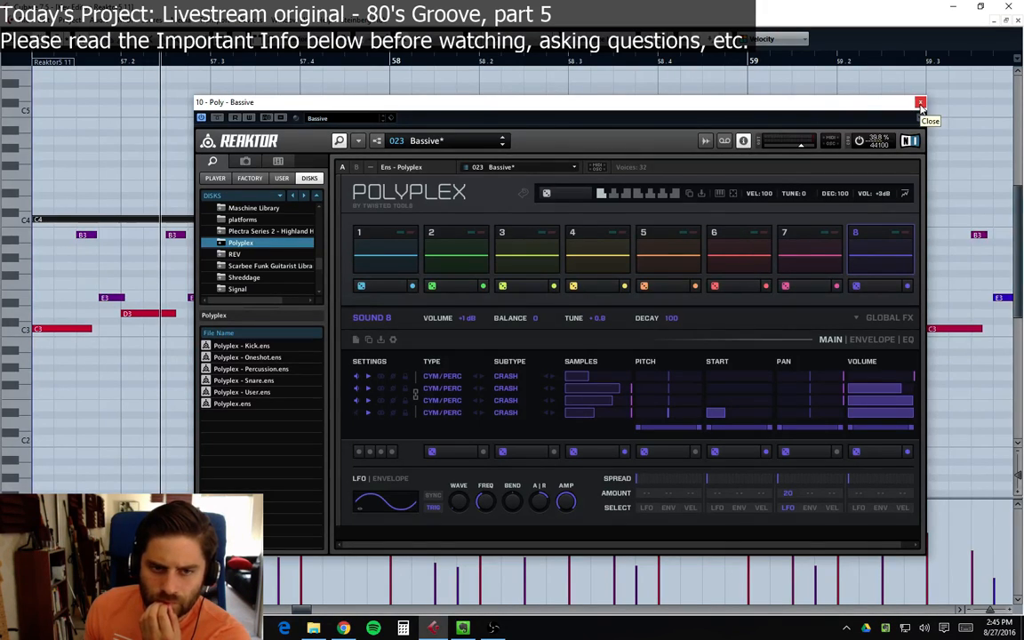
click(920, 104)
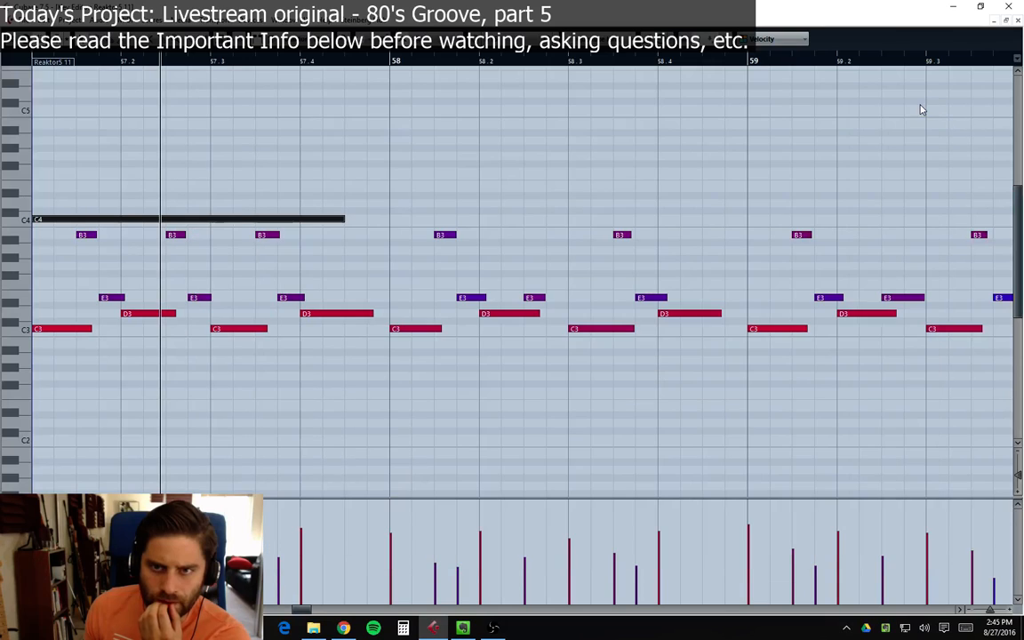
Step: Delete the long C4 note from the bar 57 Reaktor5 11 part and close the editor
click(151, 215)
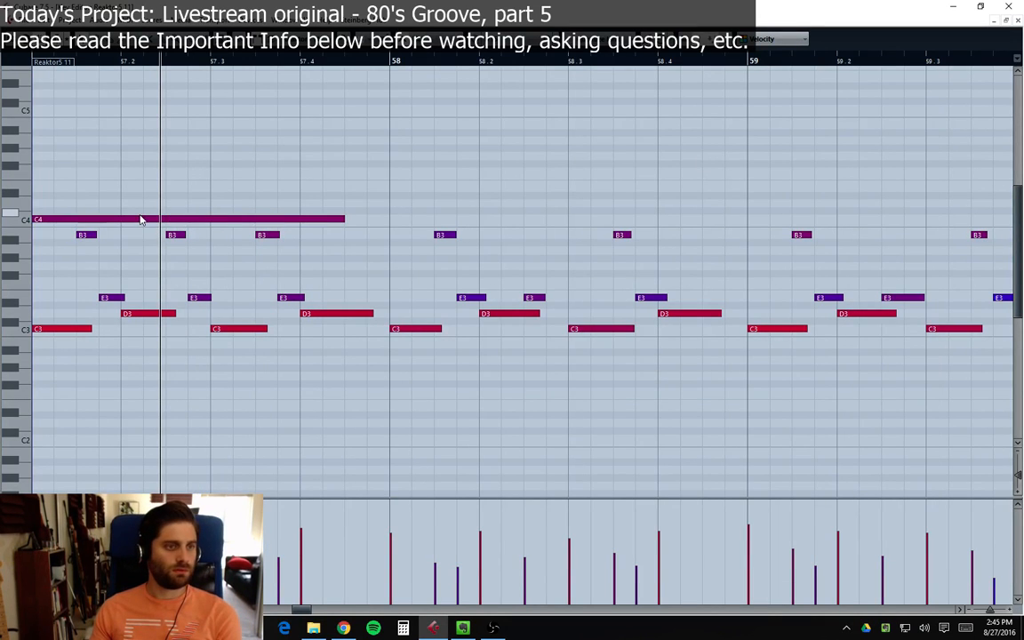
click(140, 220)
key(Delete)
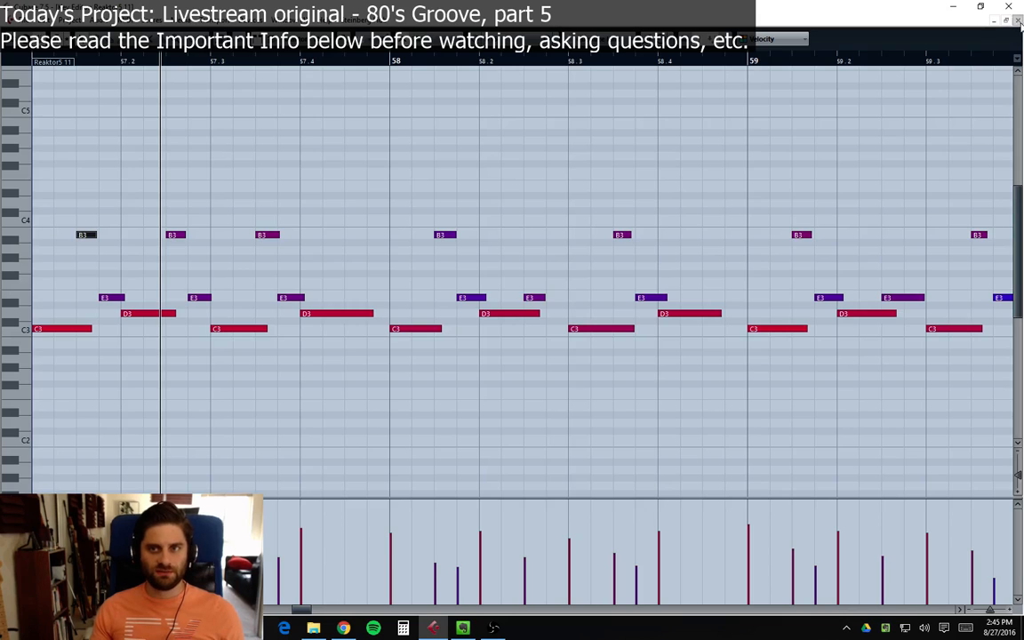
click(1017, 21)
Step: Duplicate the Poly - Bassive track
scroll(328, 471, down, 5)
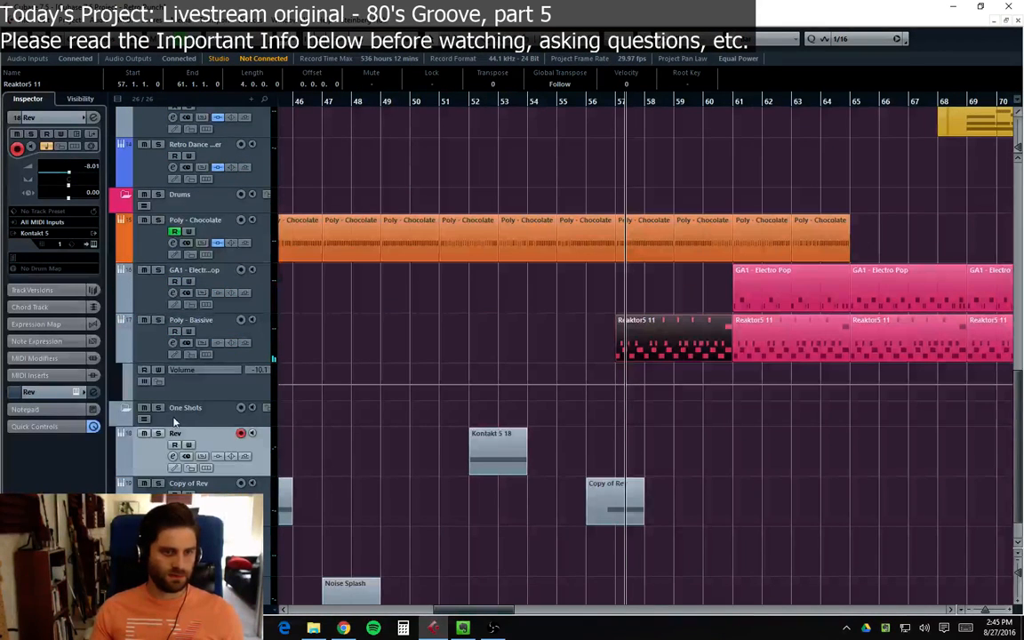
right_click(151, 351)
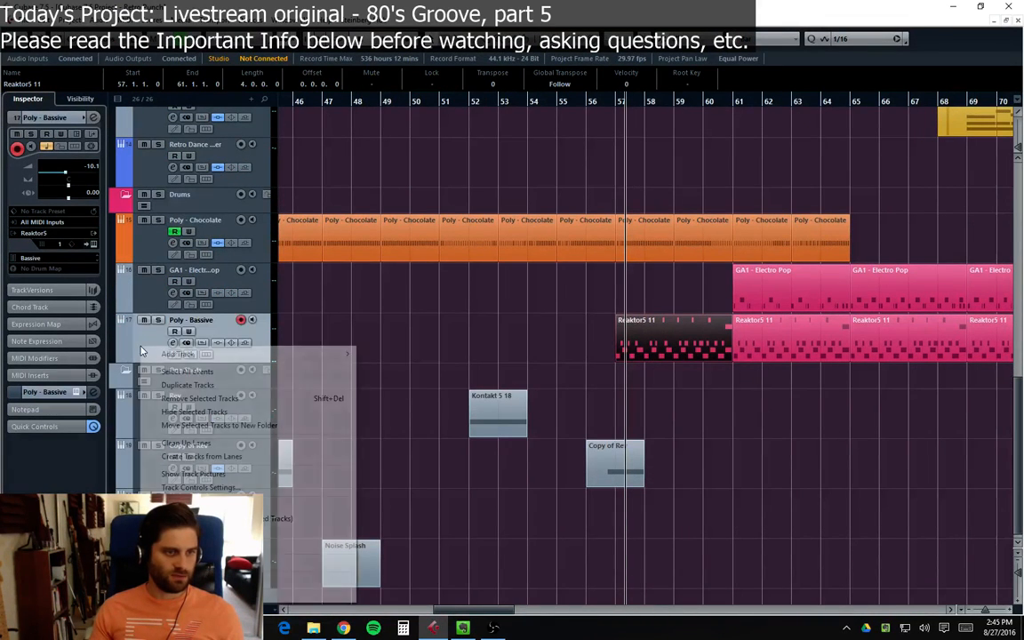
click(210, 392)
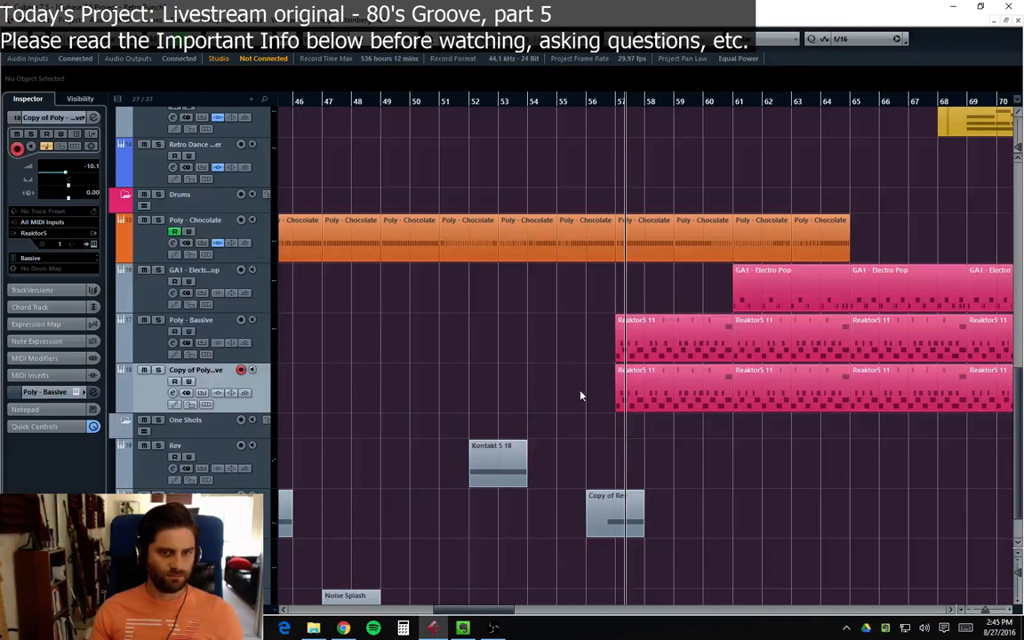
Step: Delete all parts on the Copy of Poly - Bassive track
drag(580, 396, 950, 399)
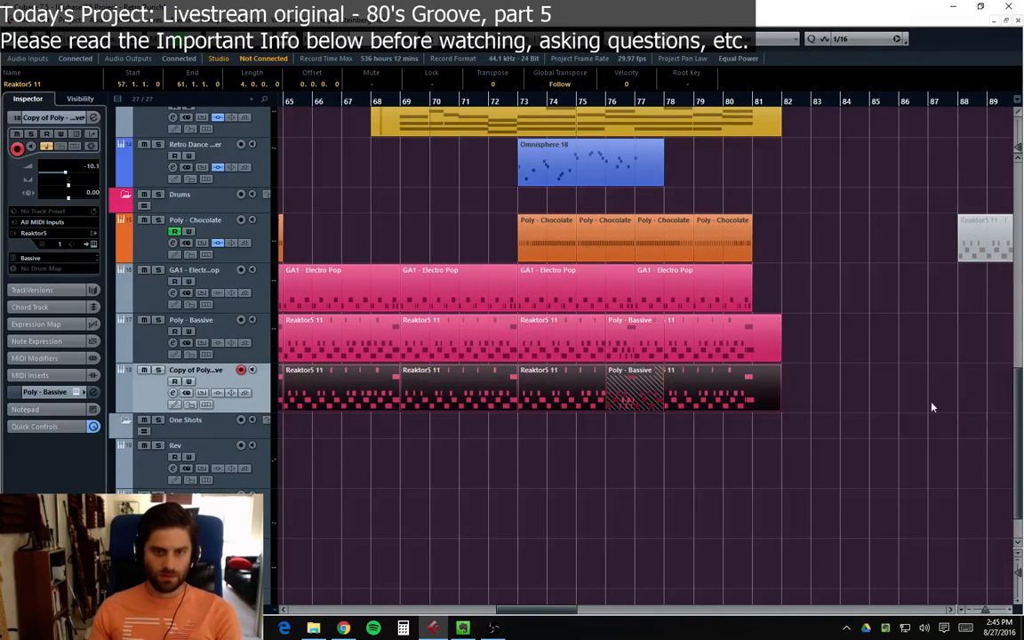
key(Delete)
scroll(561, 367, left, 10)
Step: Create a one-bar part at bar 57 on the Copy of Poly - Bassive track, add a C4 note at its start and close the editor
scroll(561, 367, right, 4)
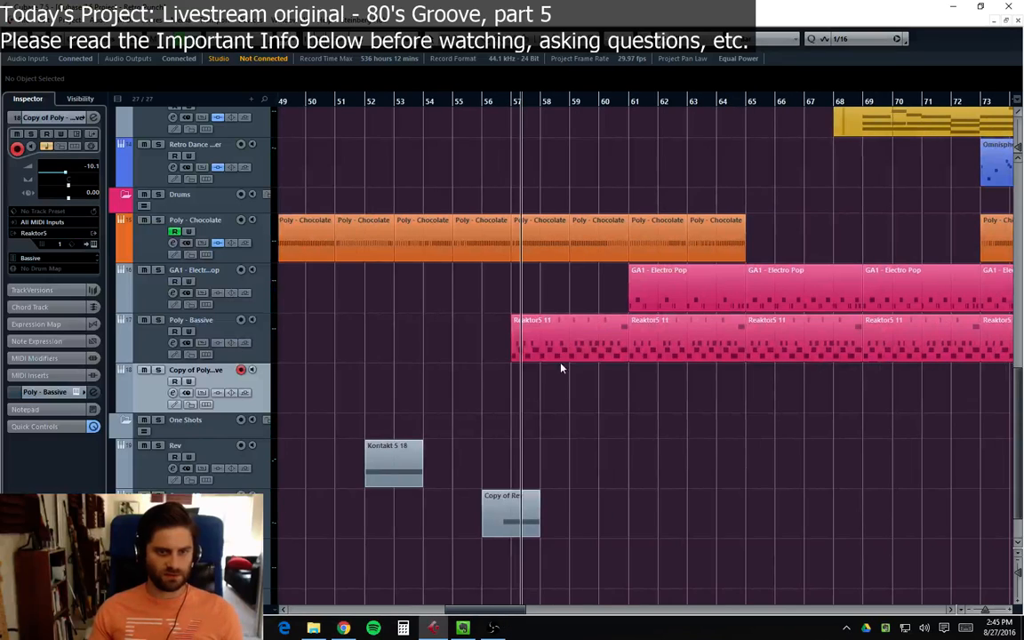
double_click(525, 384)
double_click(525, 389)
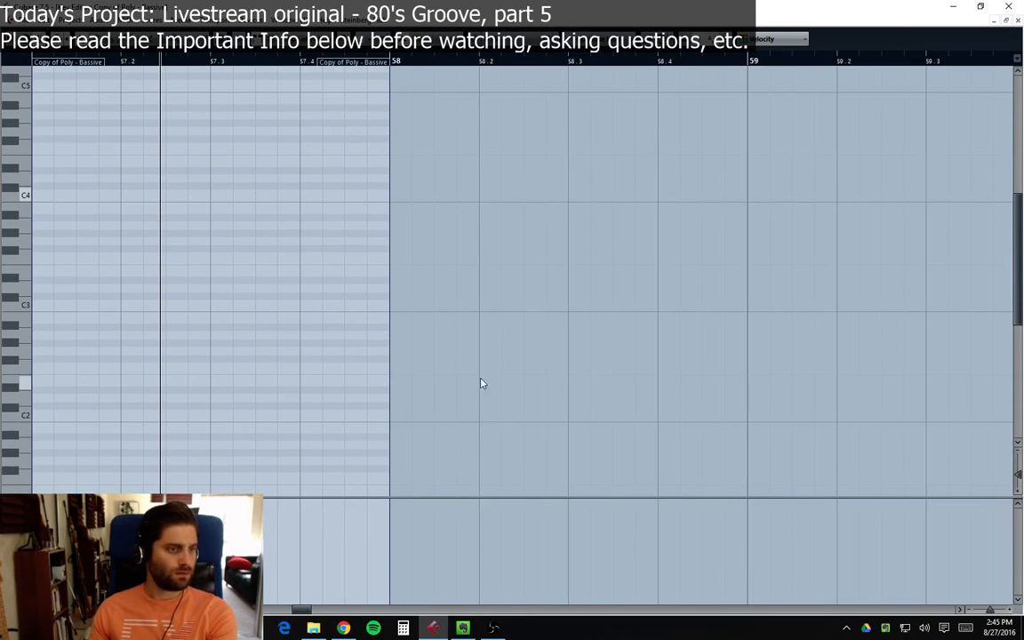
click(43, 192)
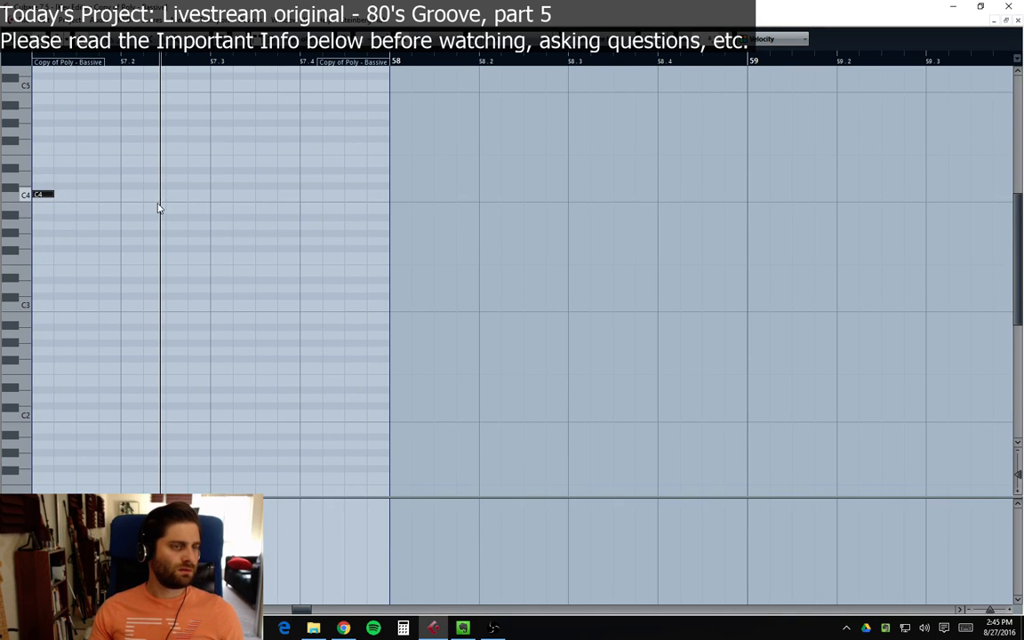
click(1018, 20)
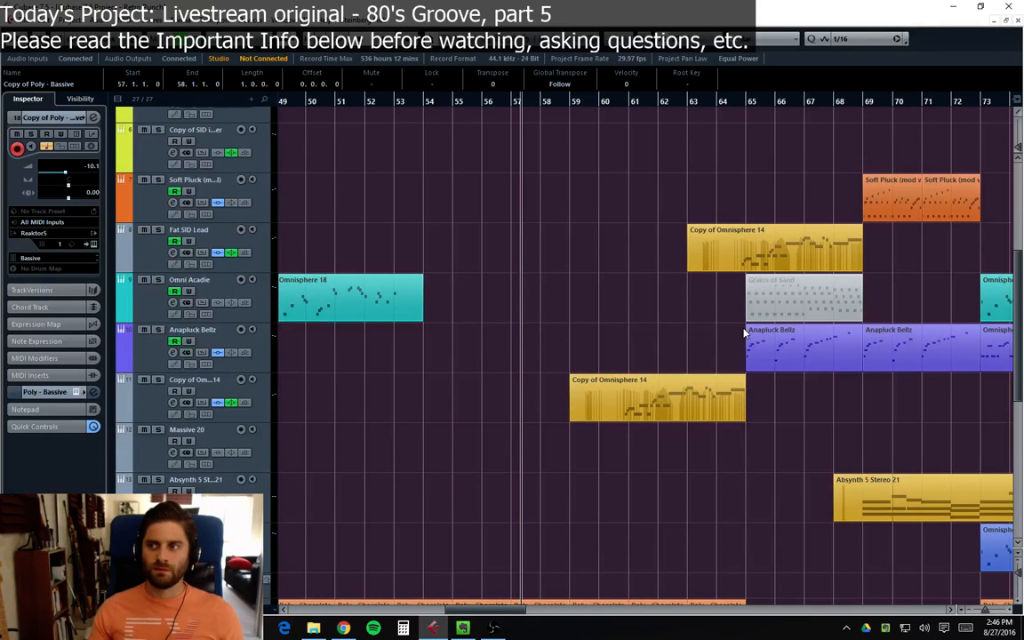
Step: Play from bar 55, lower the Copy of Poly - Bassive channel volume to -15.9 dB and close its channel settings
scroll(627, 294, down, 5)
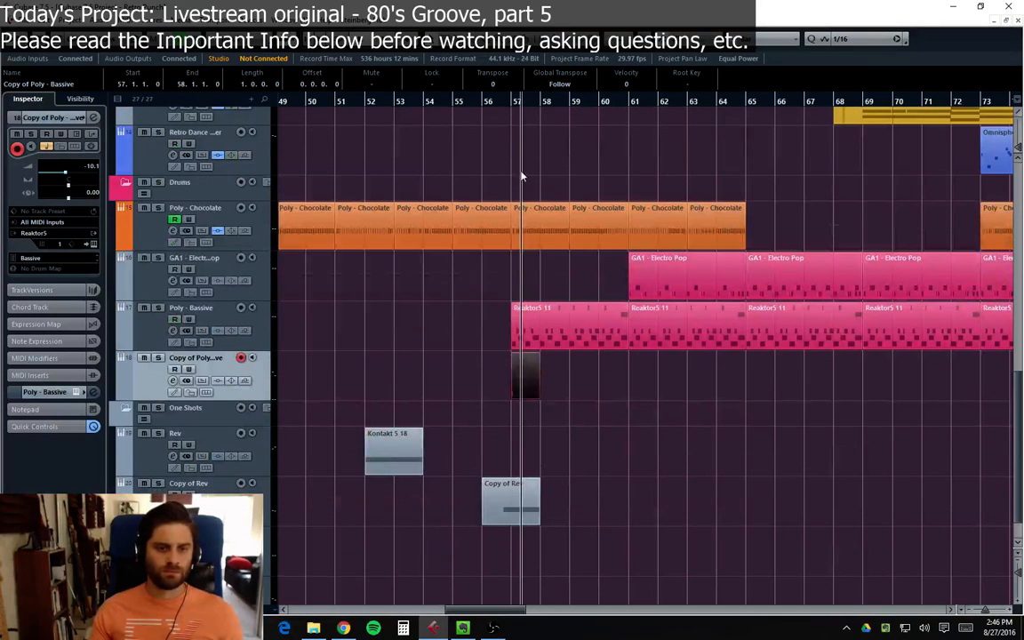
click(454, 105)
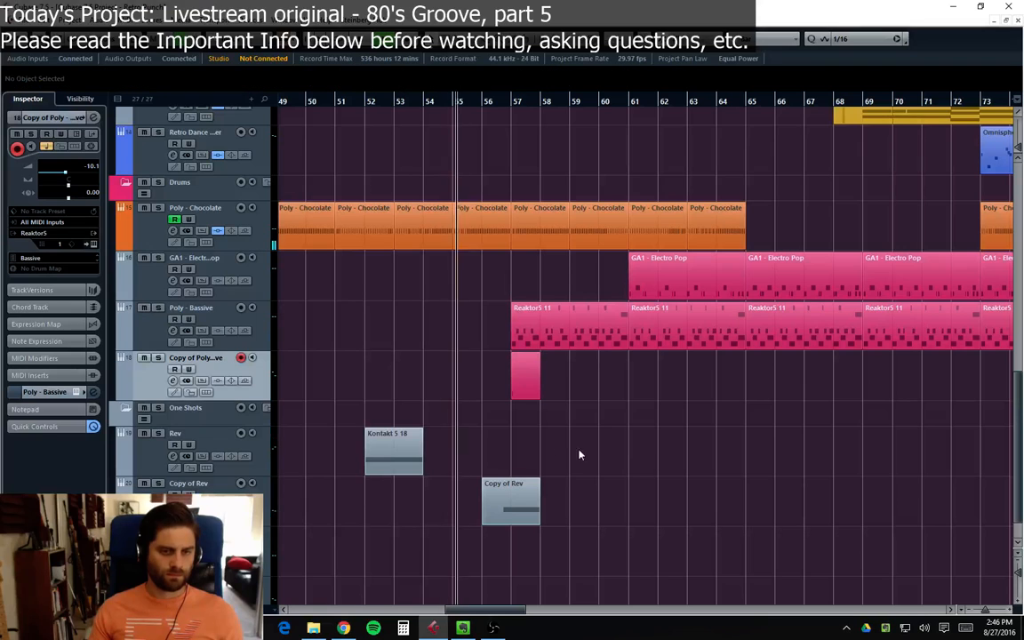
click(172, 381)
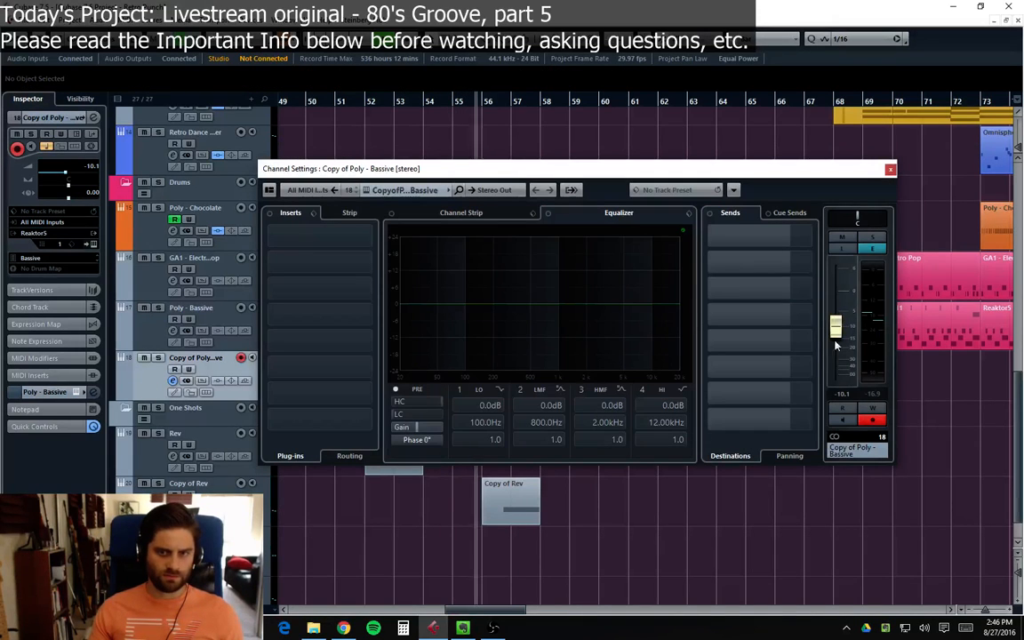
drag(835, 322, 837, 348)
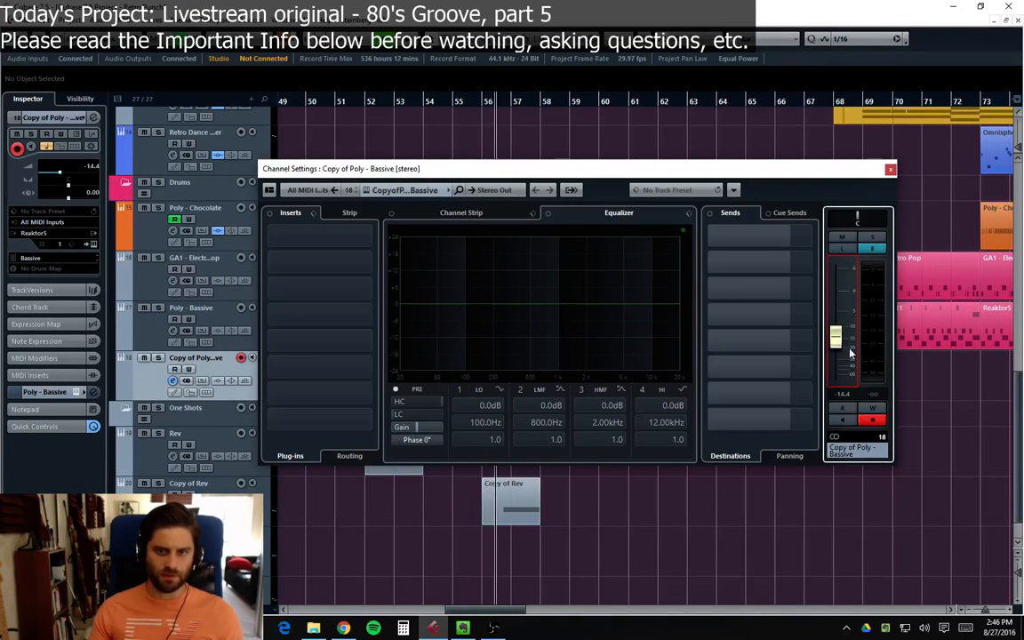
mouse_move(805, 169)
mouse_down()
mouse_move(804, 269)
mouse_move(825, 363)
mouse_move(790, 192)
mouse_move(788, 171)
mouse_move(799, 169)
mouse_up()
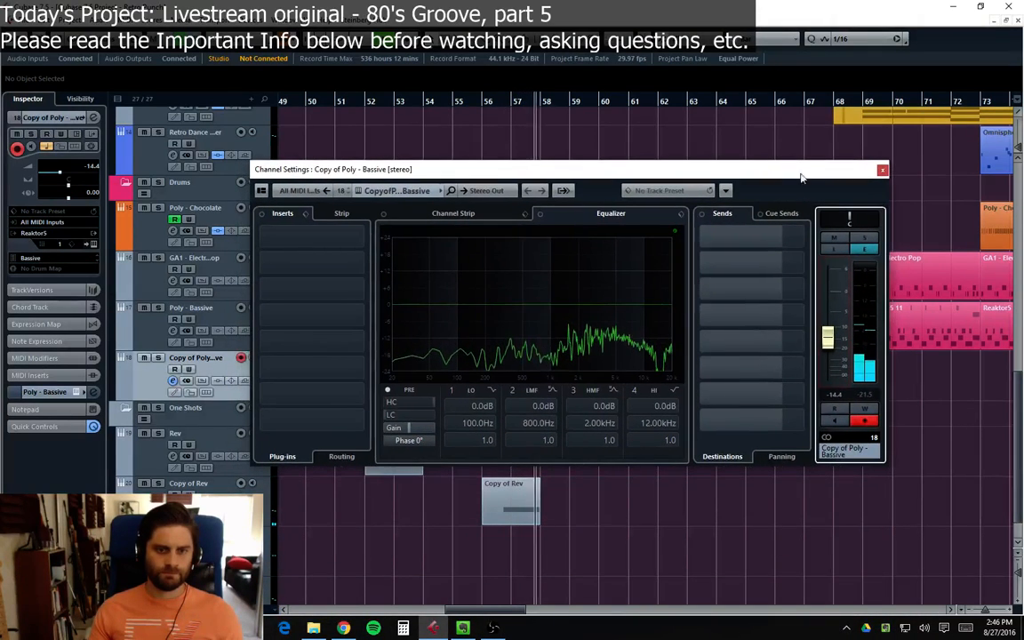
drag(827, 339, 828, 347)
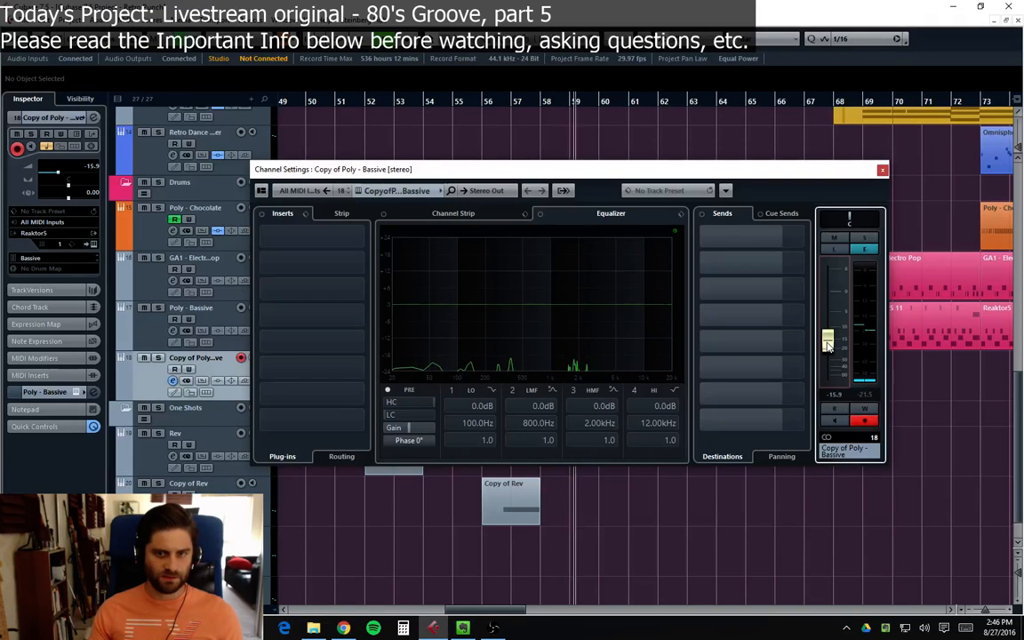
click(882, 170)
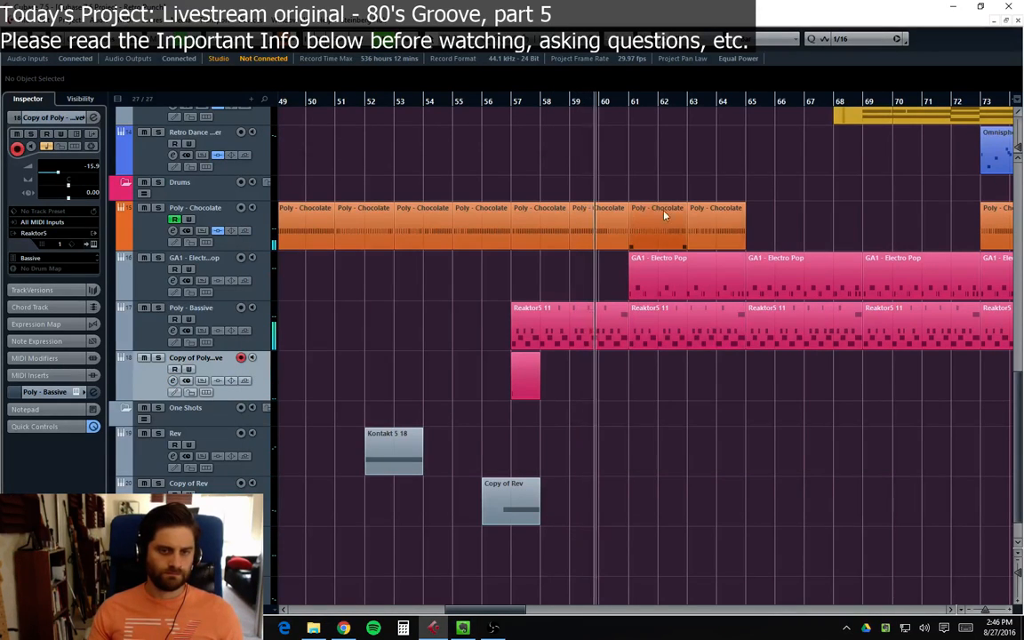
Step: Open the bar 57 part on the Poly - Bassive track and shorten the A3 and D3 notes at 60.4 to a sixteenth
click(517, 103)
double_click(612, 320)
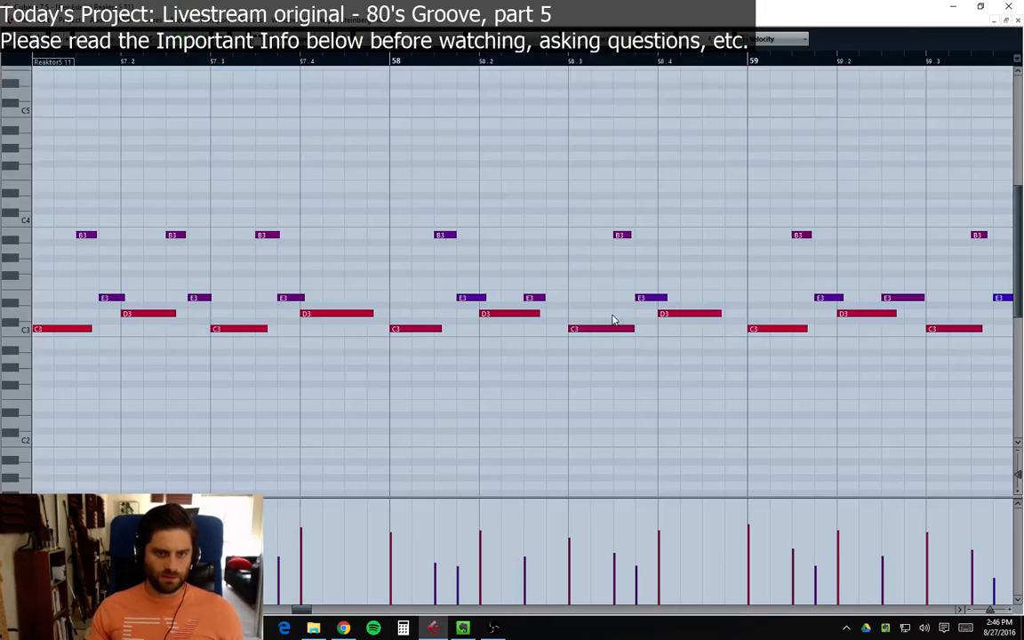
drag(304, 613, 322, 611)
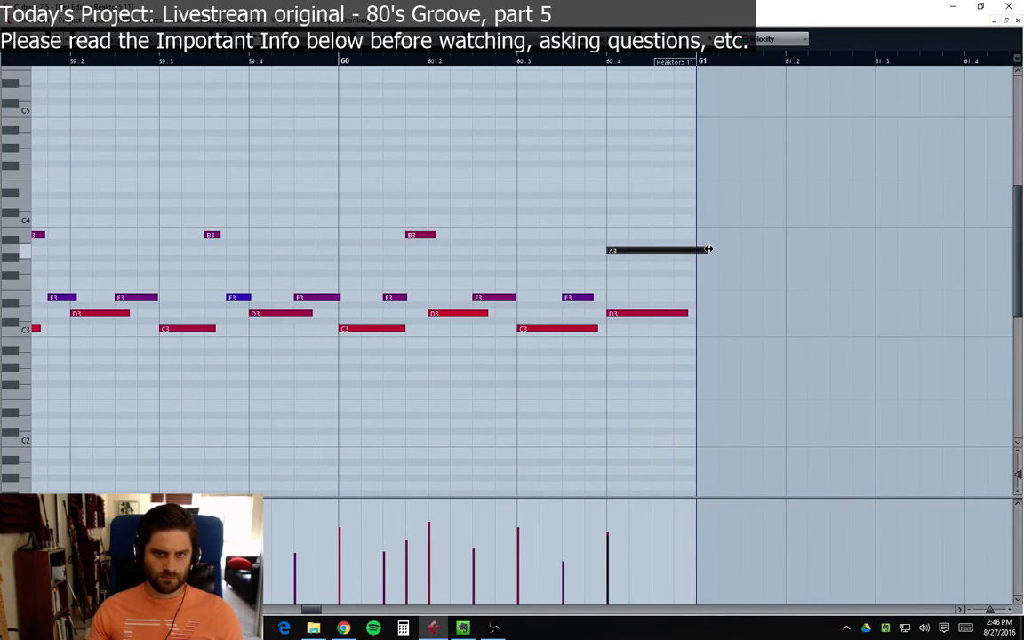
drag(708, 249, 630, 252)
drag(682, 314, 629, 313)
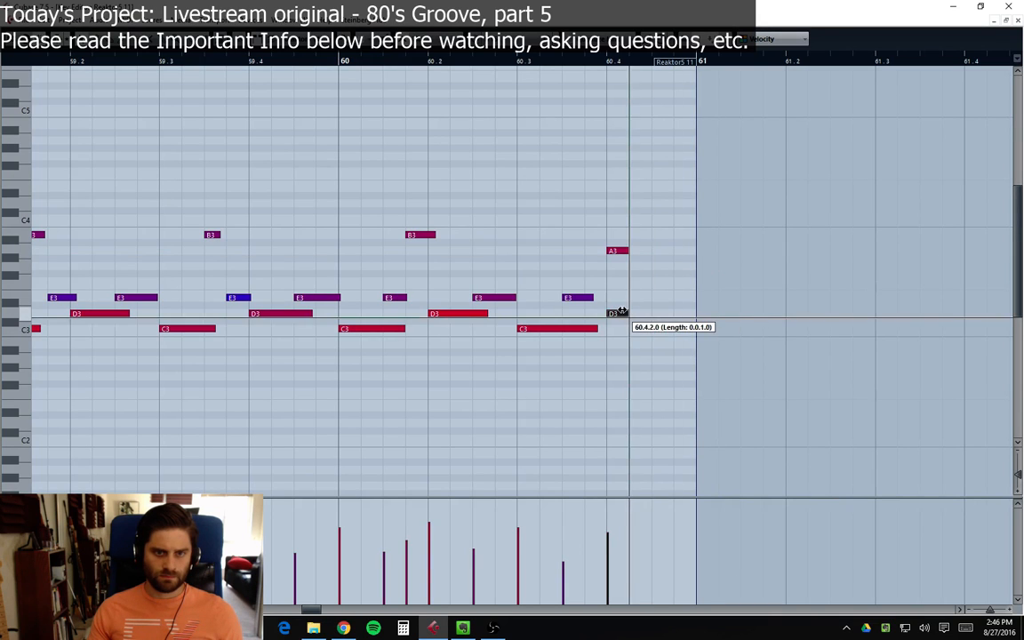
Step: Add D3 and A3 notes on the last sixteenth of bar 60, fill the gap before them with two B3 sixteenths and close the editor
click(678, 313)
click(678, 255)
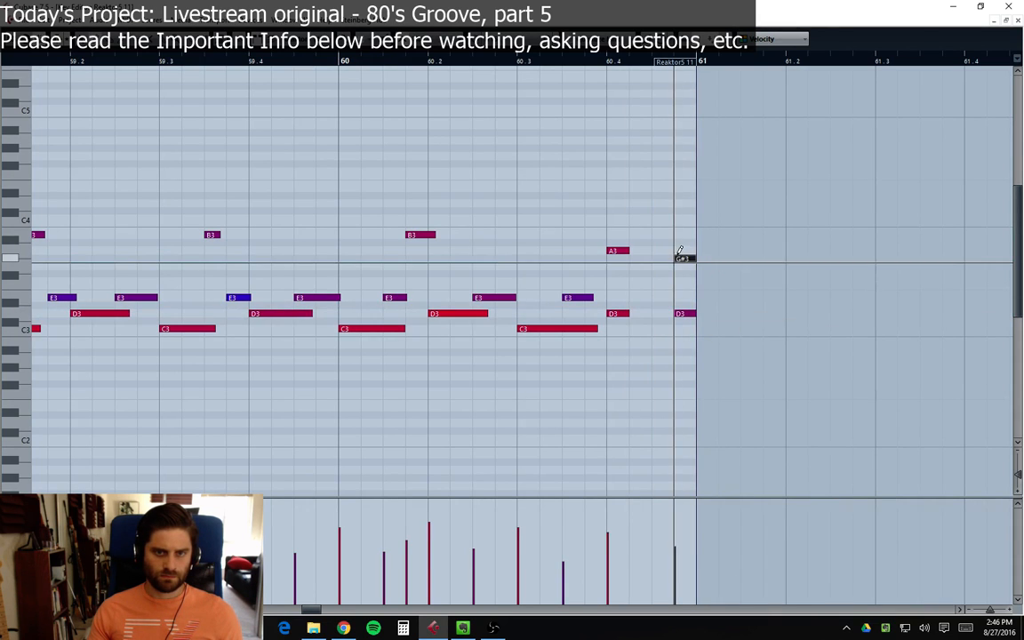
key(ctrl+z)
click(684, 250)
key(ctrl+z)
click(678, 250)
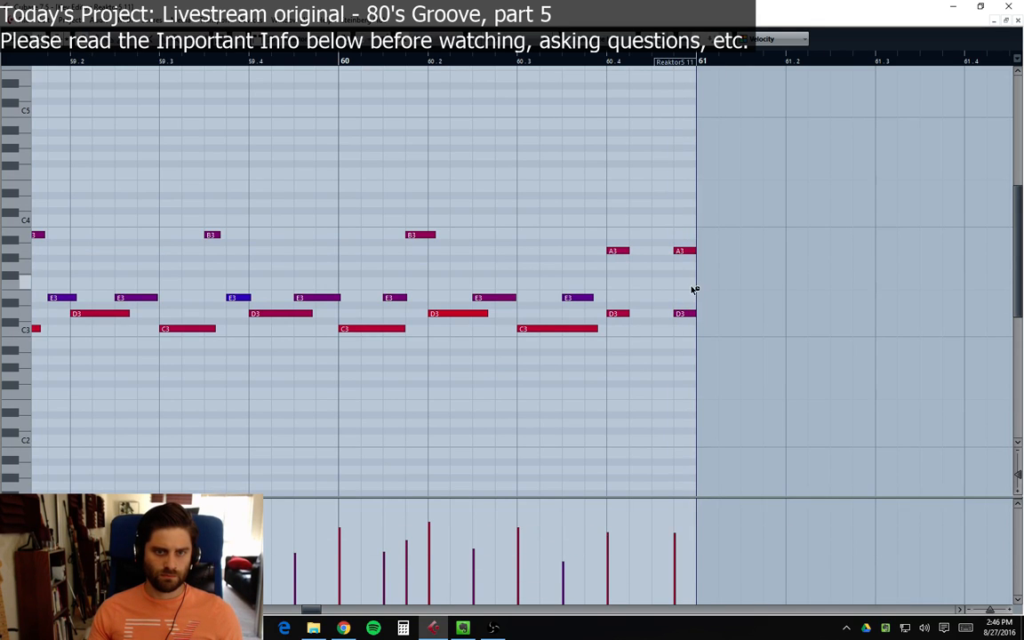
click(676, 531)
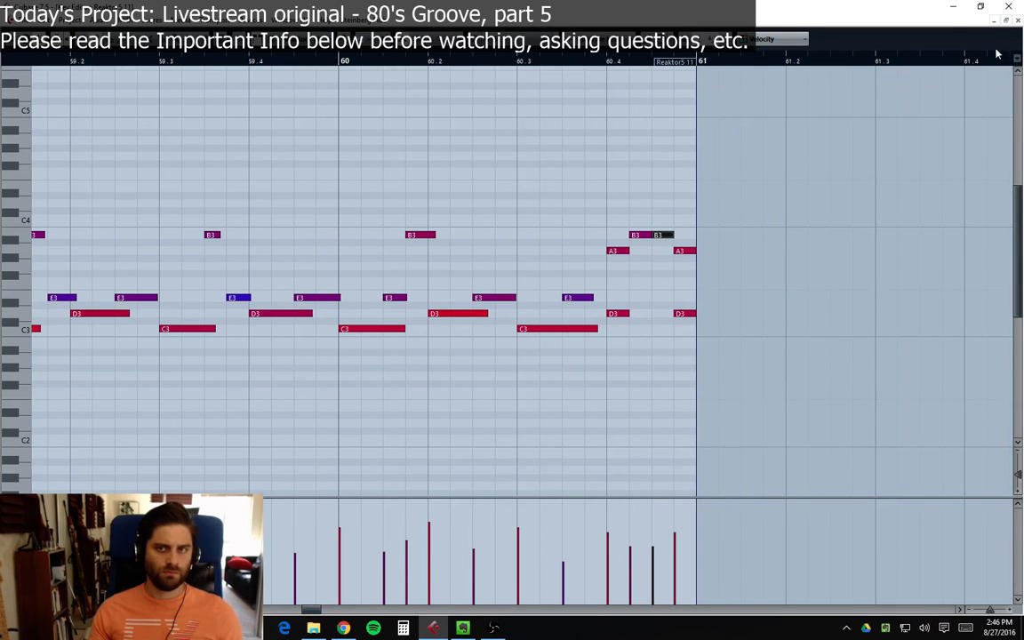
click(1018, 20)
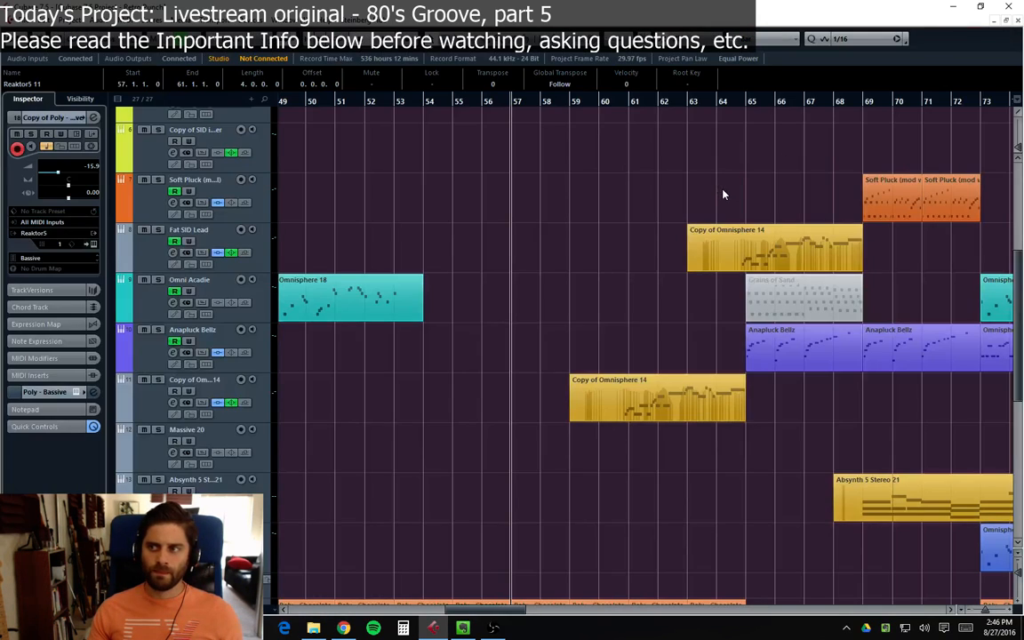
Step: Raise the Copy of Poly - Bassive channel volume to -15.0 dB during playback and close its channel settings
scroll(545, 283, down, 5)
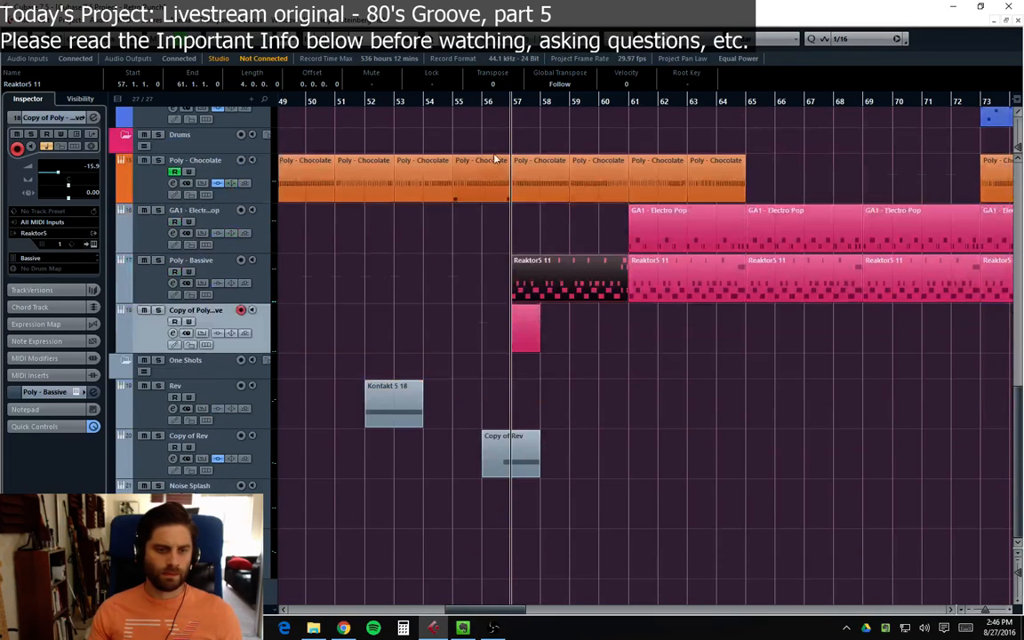
click(637, 397)
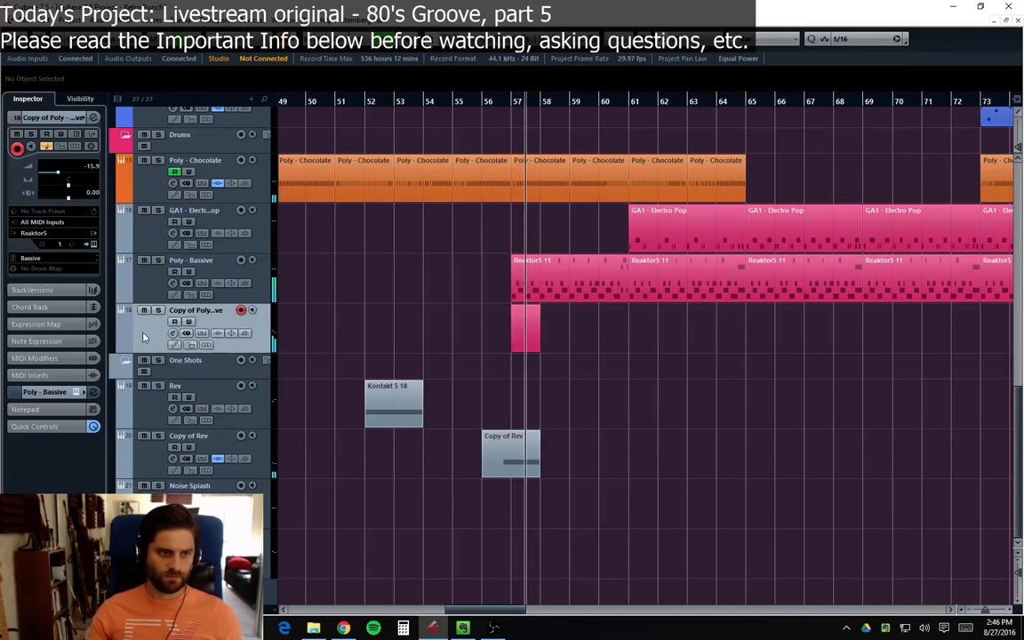
click(174, 333)
click(885, 169)
key(e)
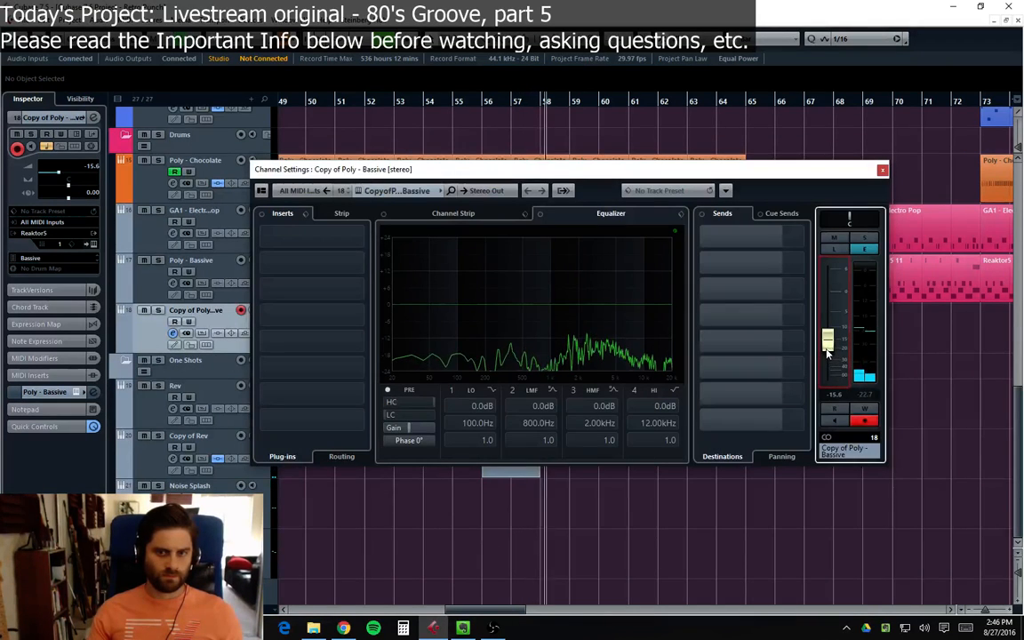
click(882, 170)
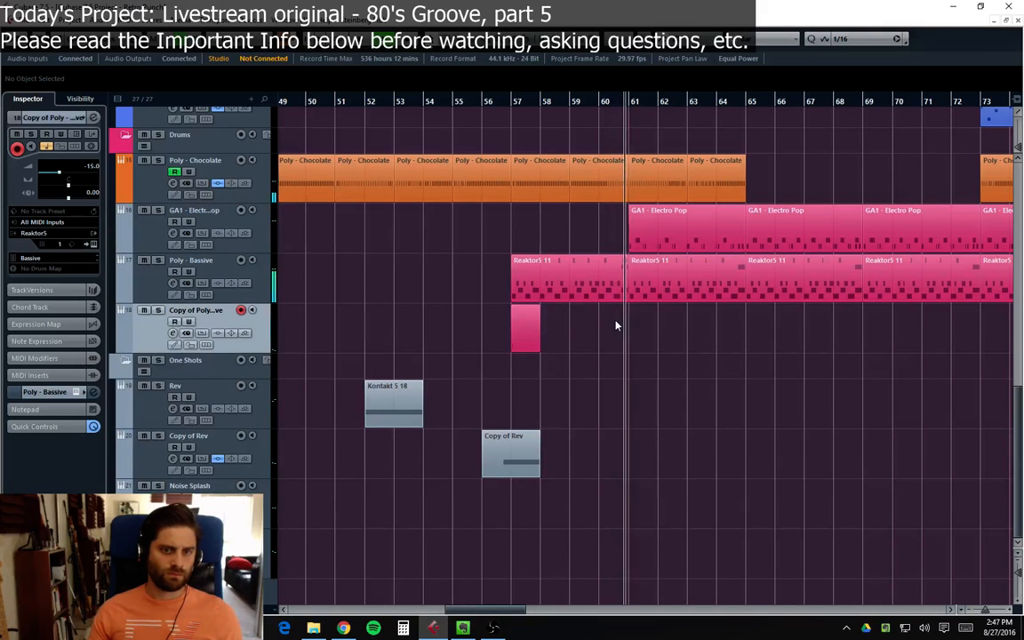
Step: Duplicate the bar 57 part on the Copy of Poly - Bassive track, audition the copy at bar 61 and move it to bar 65
click(531, 342)
key(ctrl+d)
drag(555, 329, 644, 330)
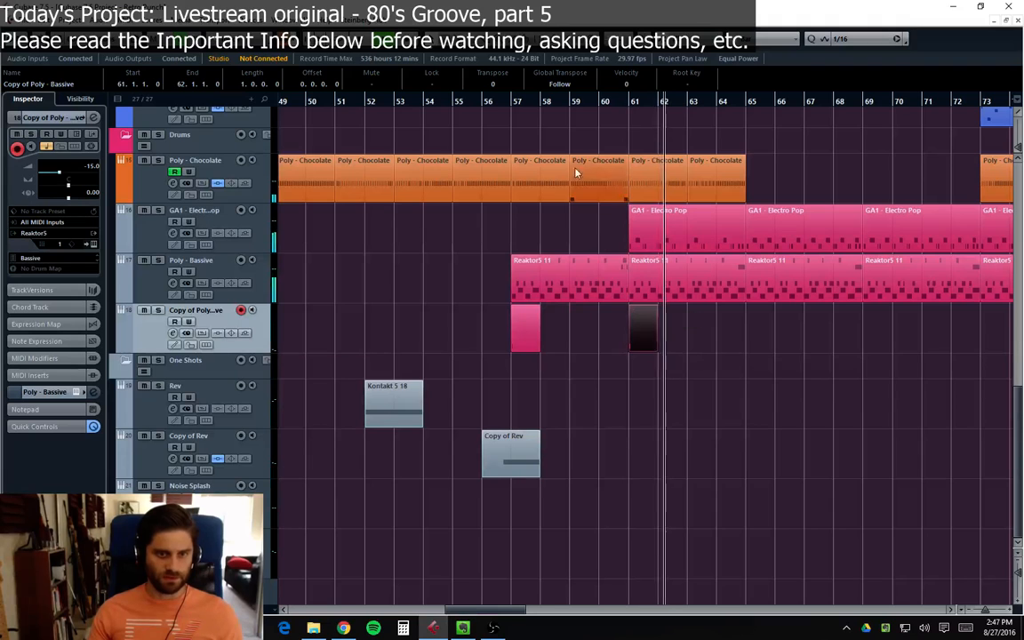
click(503, 105)
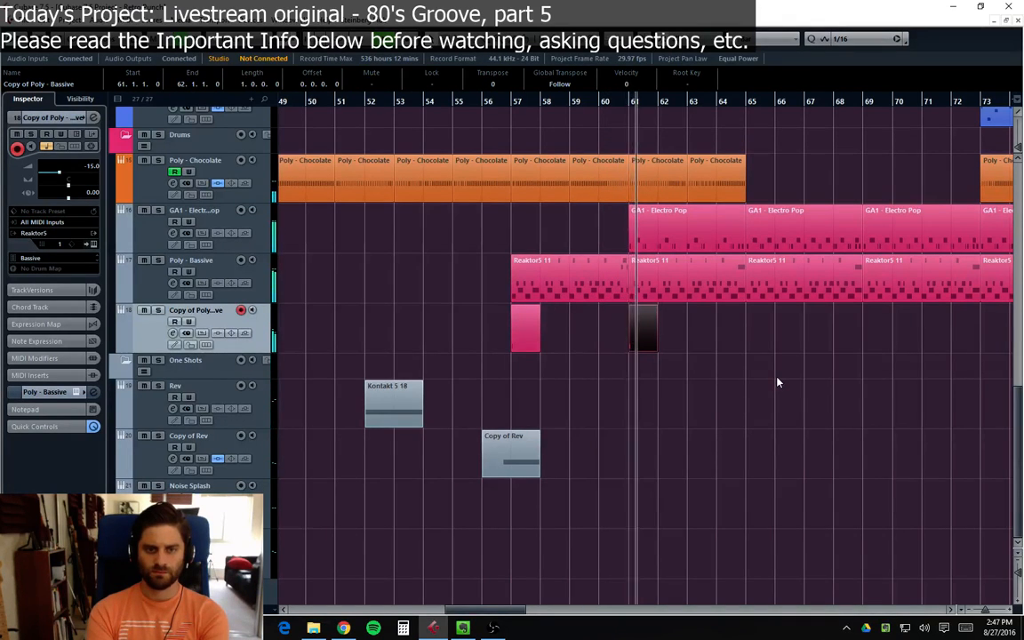
drag(636, 324, 757, 345)
Step: Duplicate the bar 52 part on the Rev track, place the copy at bar 64 and play from bar 63
click(396, 418)
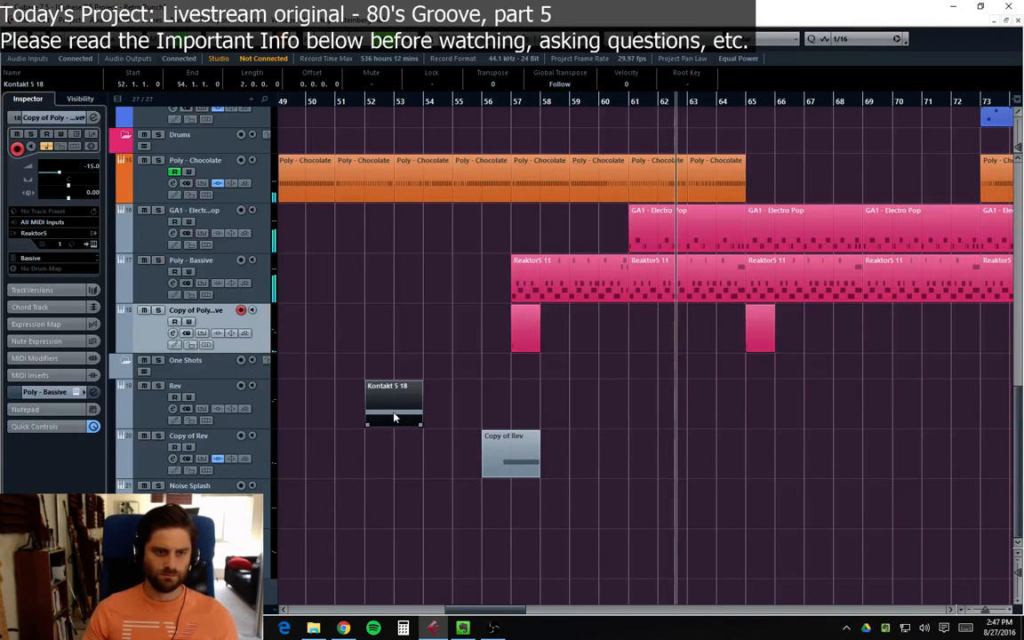
scroll(756, 414, up, 5)
scroll(631, 417, down, 4)
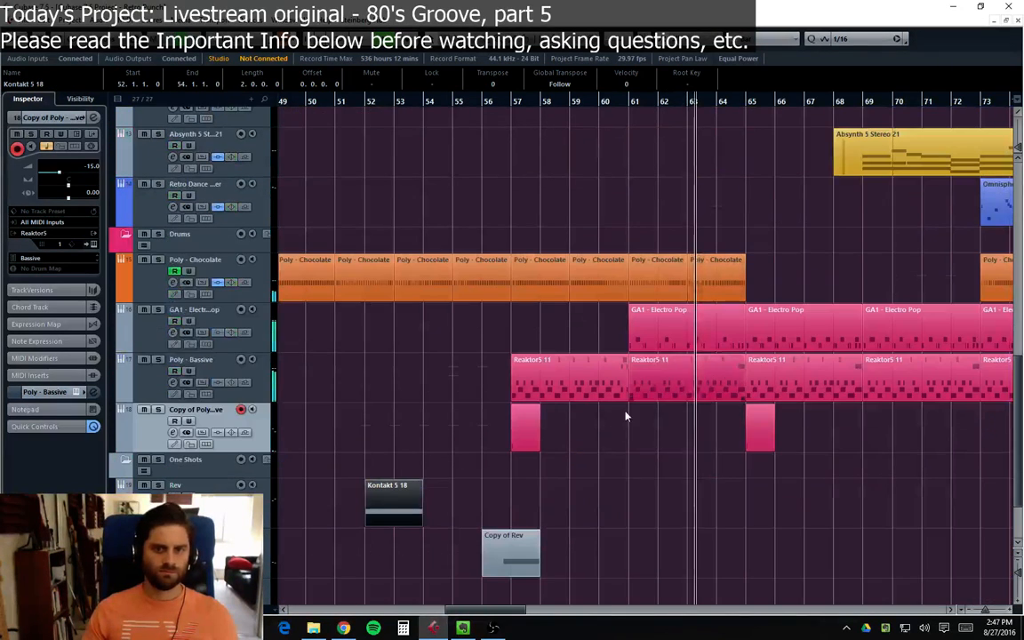
scroll(536, 535, down, 2)
key(ctrl+d)
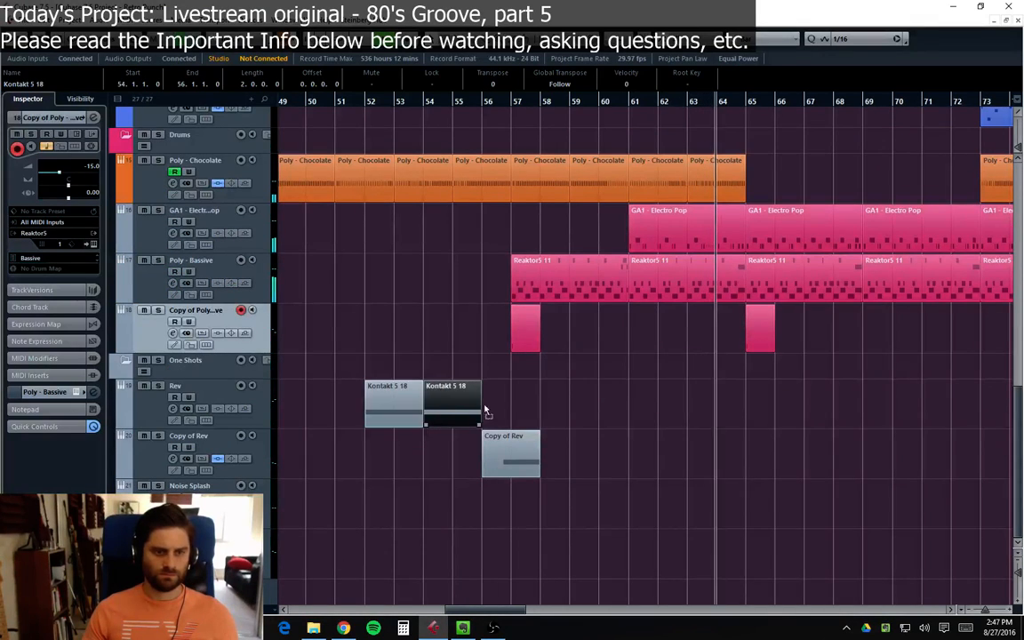
drag(486, 412, 779, 411)
click(817, 464)
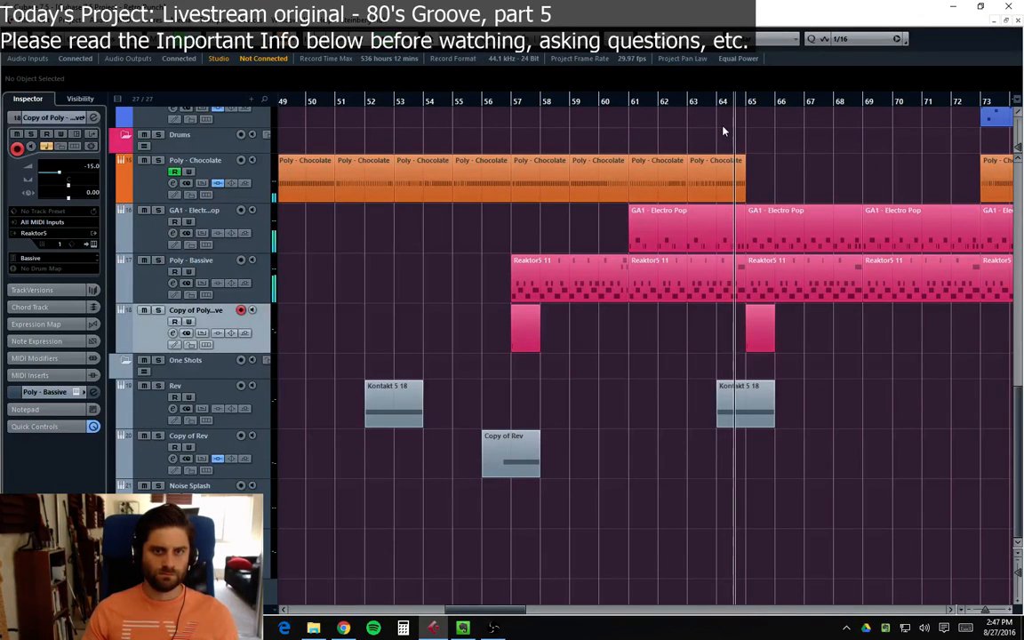
click(689, 105)
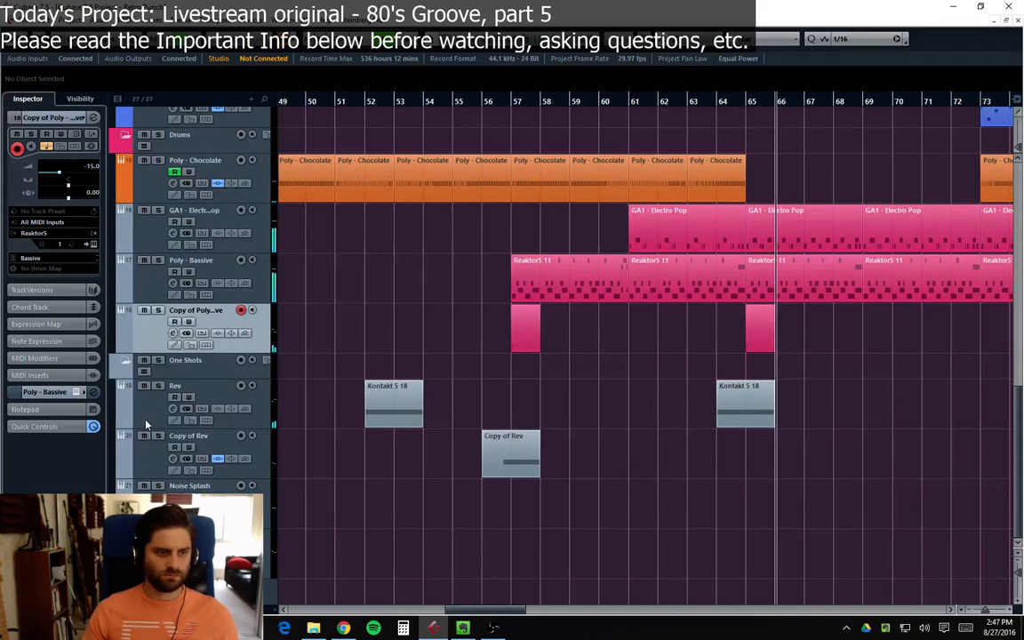
Step: Enable automation reading on the Rev track, ramp its volume from bar 63 to -3.53 dB at bar 64, play from bar 61 and hide the automation lane
click(175, 397)
click(122, 424)
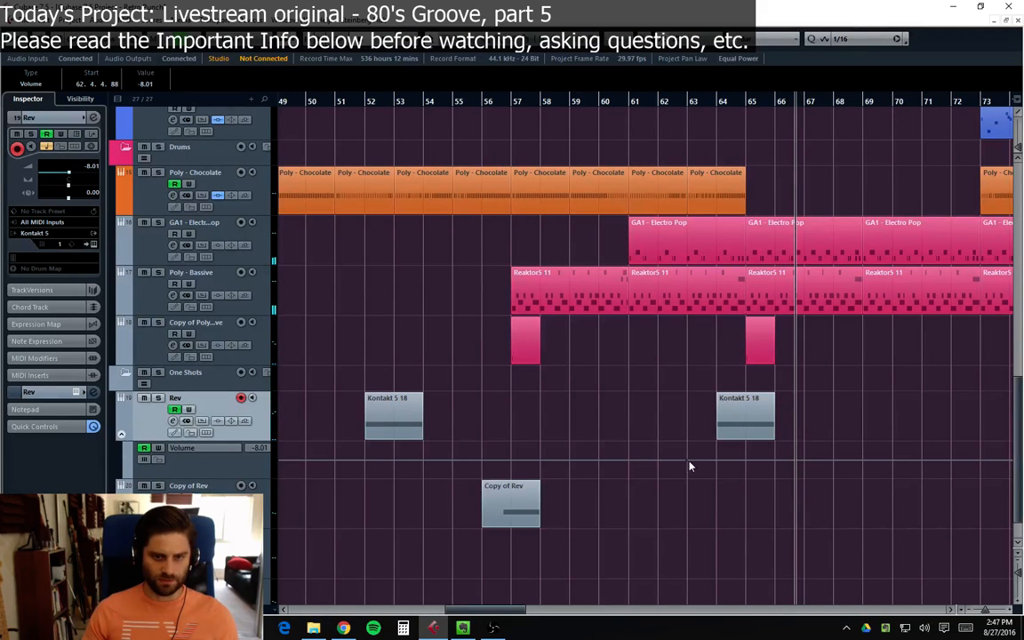
drag(714, 463, 716, 456)
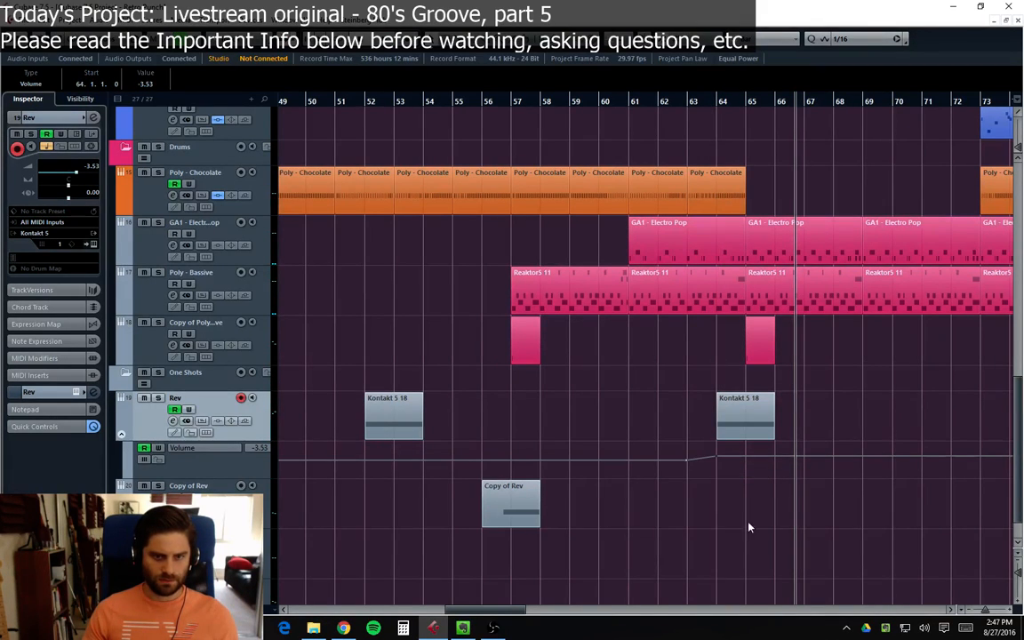
click(659, 105)
click(635, 103)
key(space)
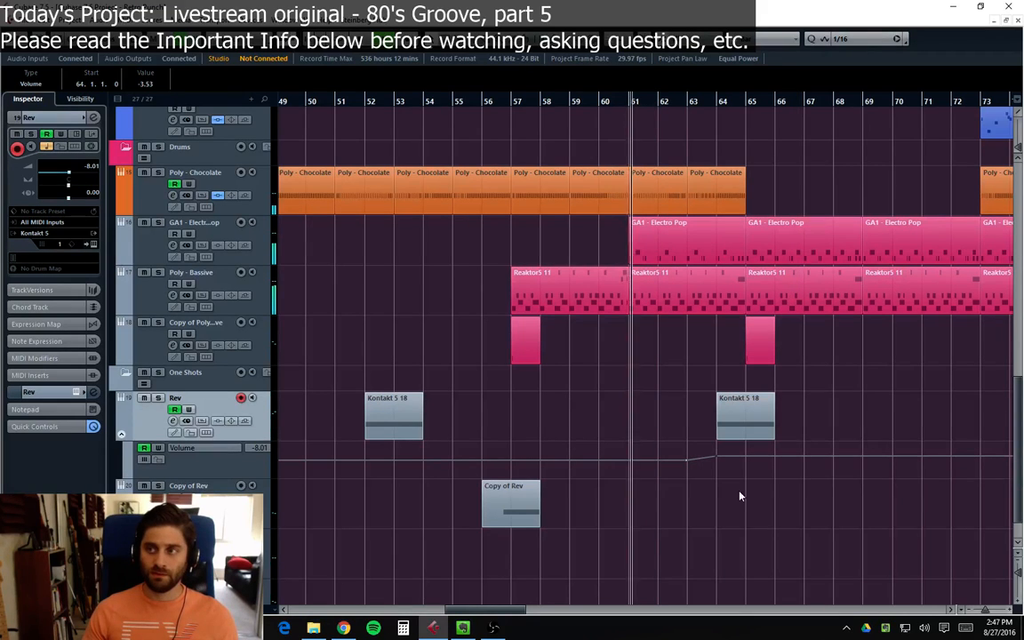
click(122, 435)
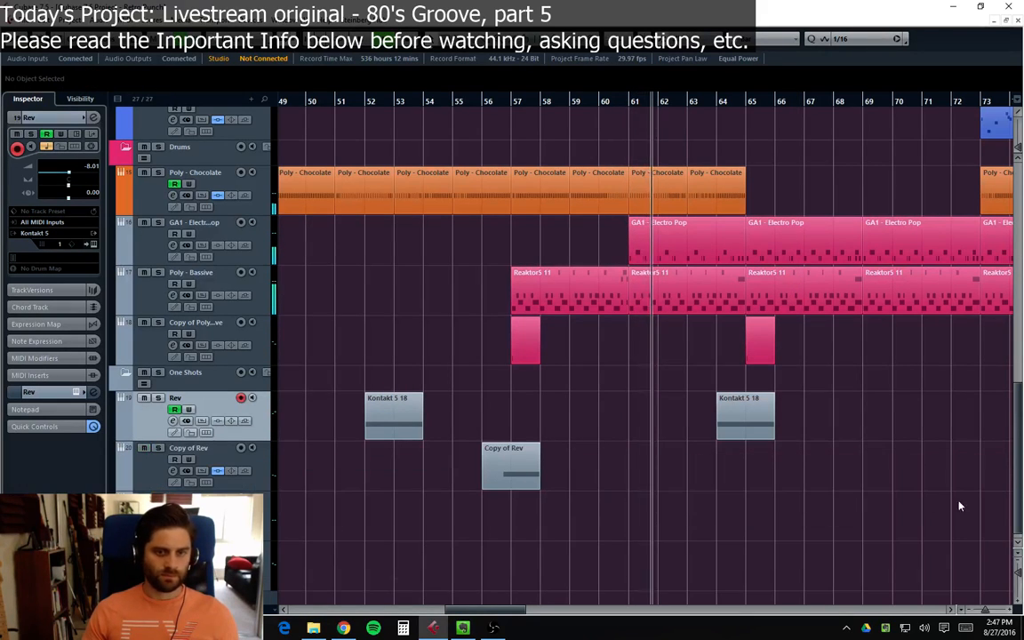
Step: Colour the Rev track yellow and the Copy of Rev track green
click(951, 610)
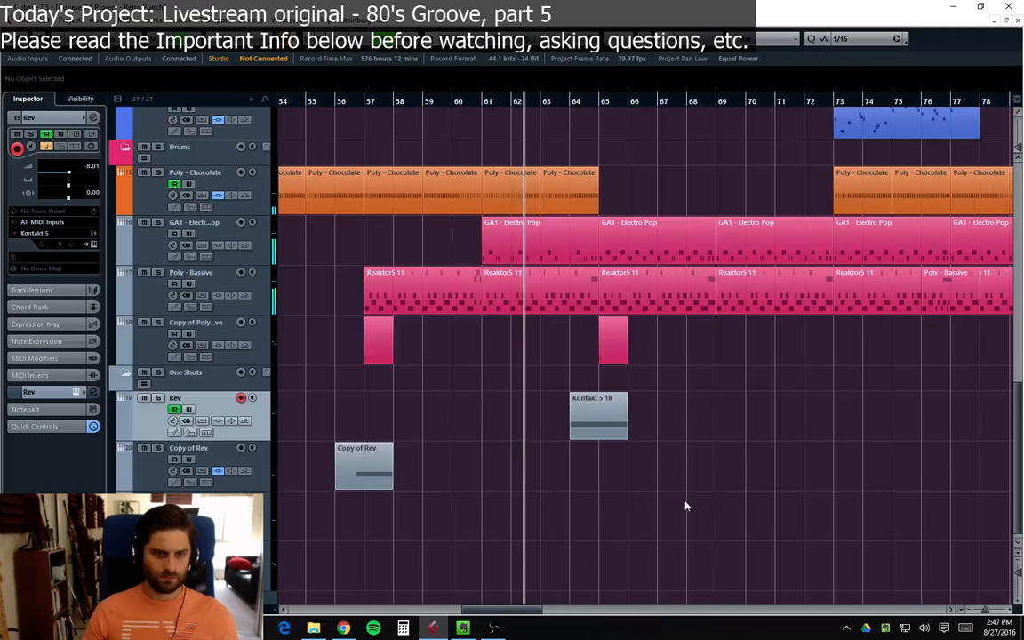
scroll(53, 120, down, 1)
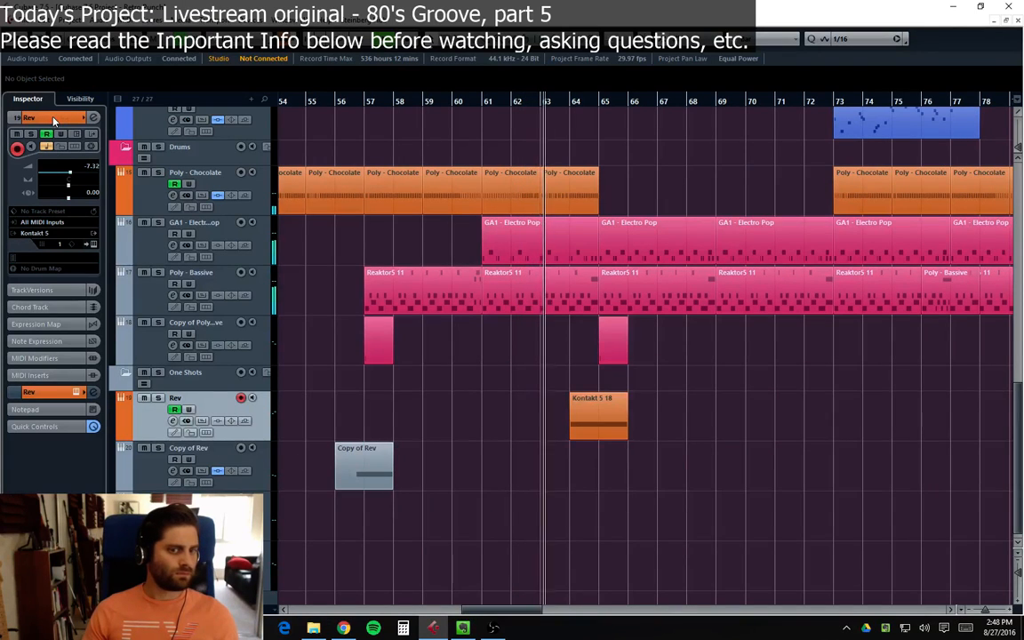
scroll(54, 120, down, 1)
click(135, 460)
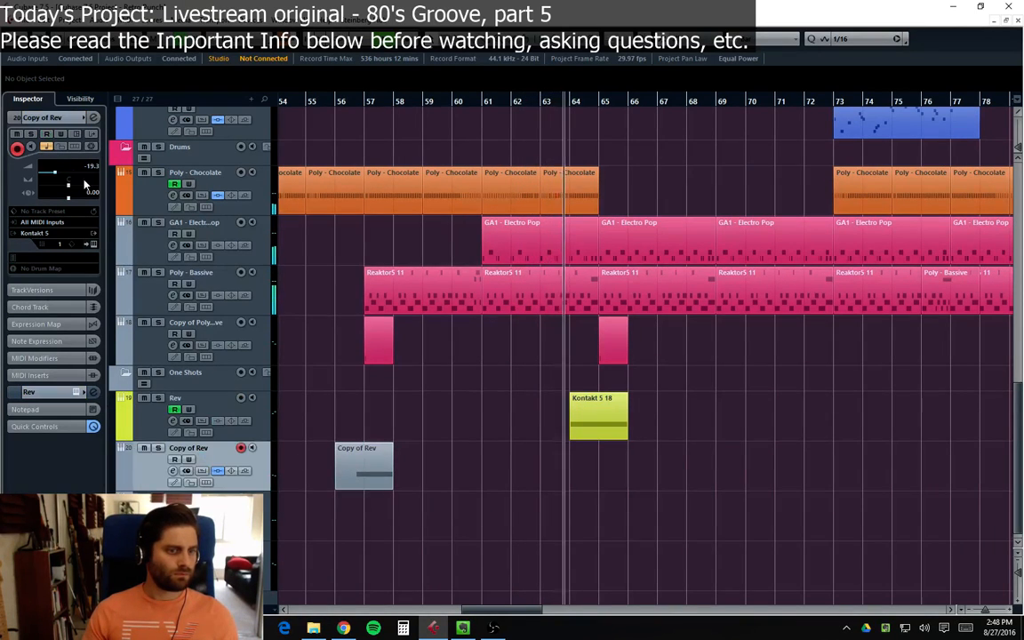
scroll(55, 119, down, 2)
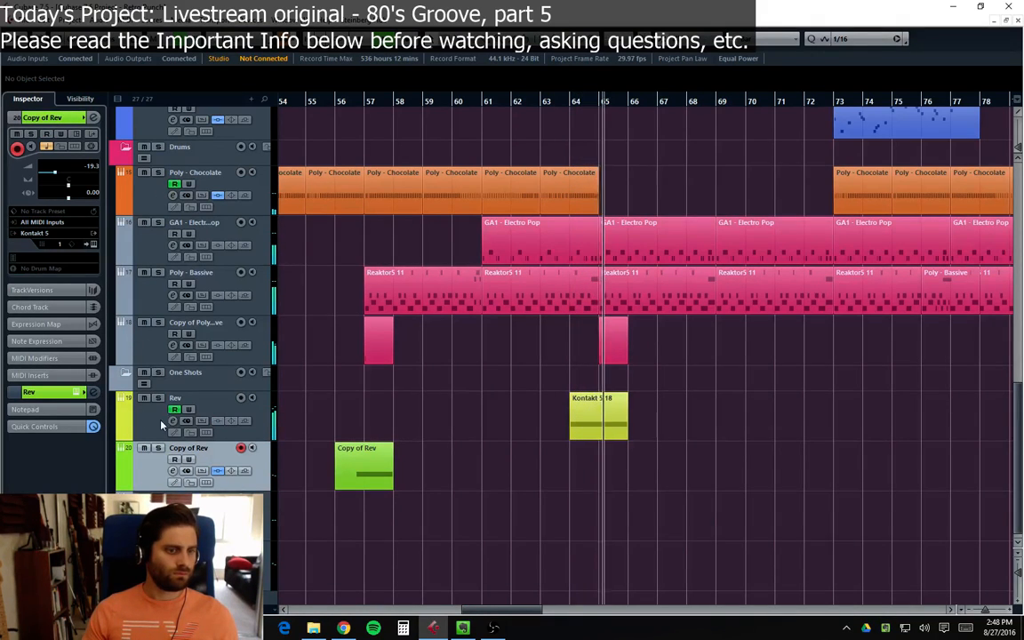
Step: Raise the velocity of the C4 note in the bar 65 Copy of Poly - Bassive part, close the editor and play the lead-in
double_click(611, 337)
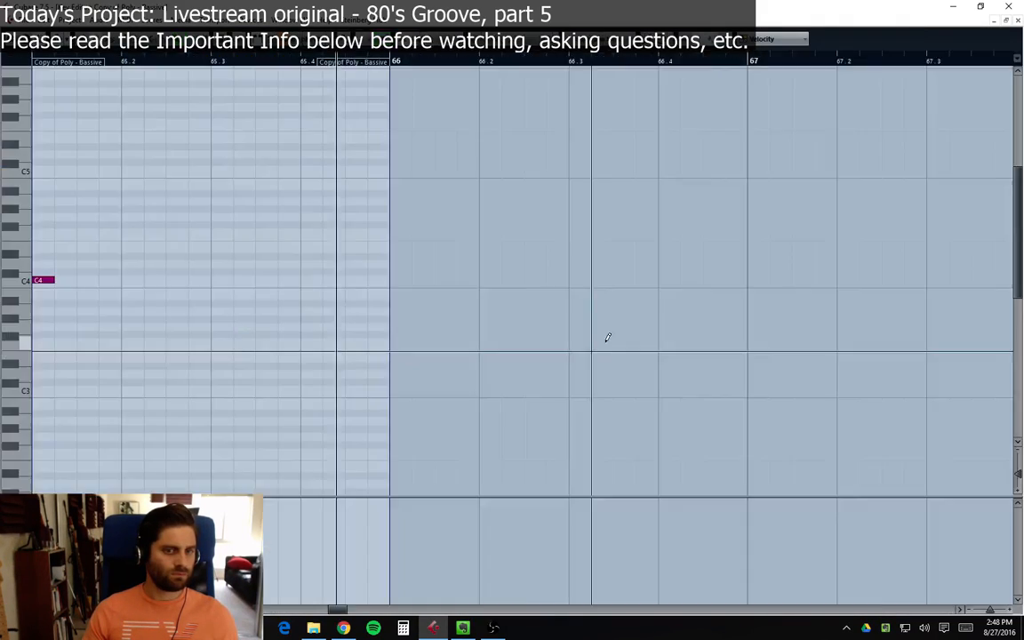
drag(42, 529, 55, 499)
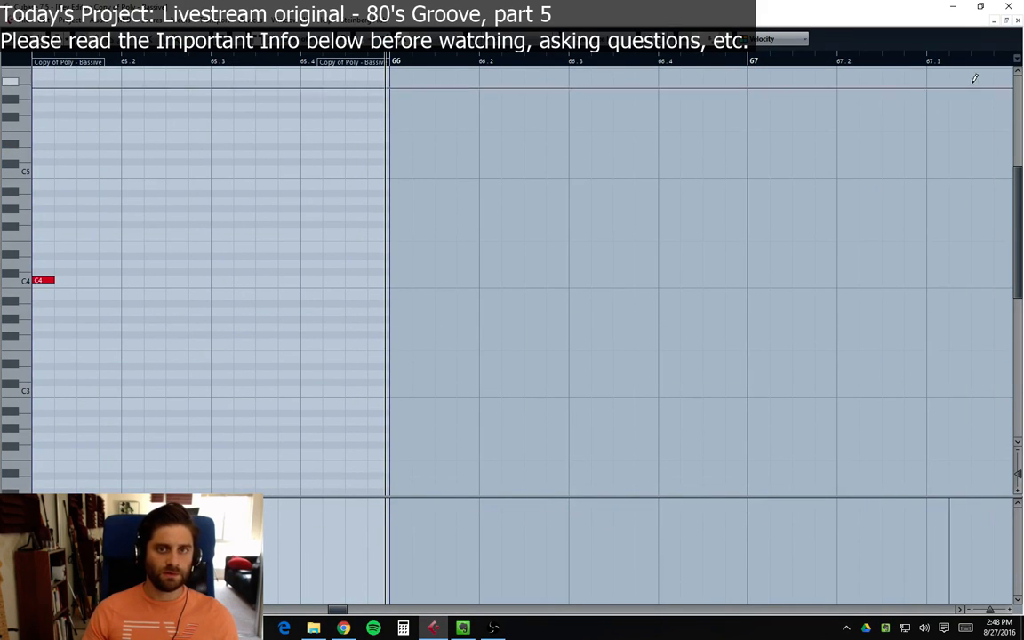
key(Escape)
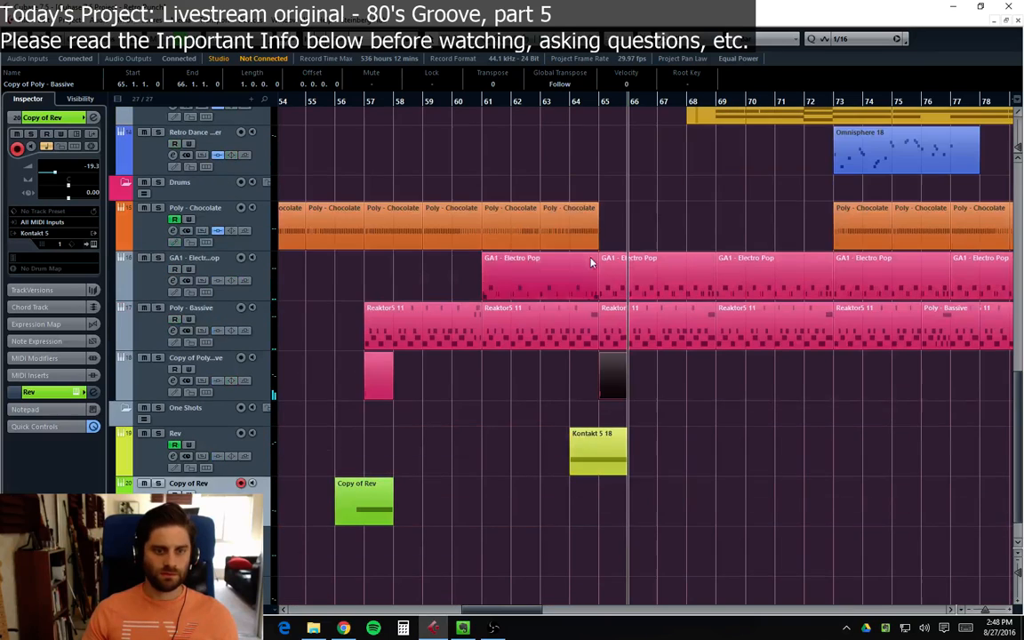
click(515, 104)
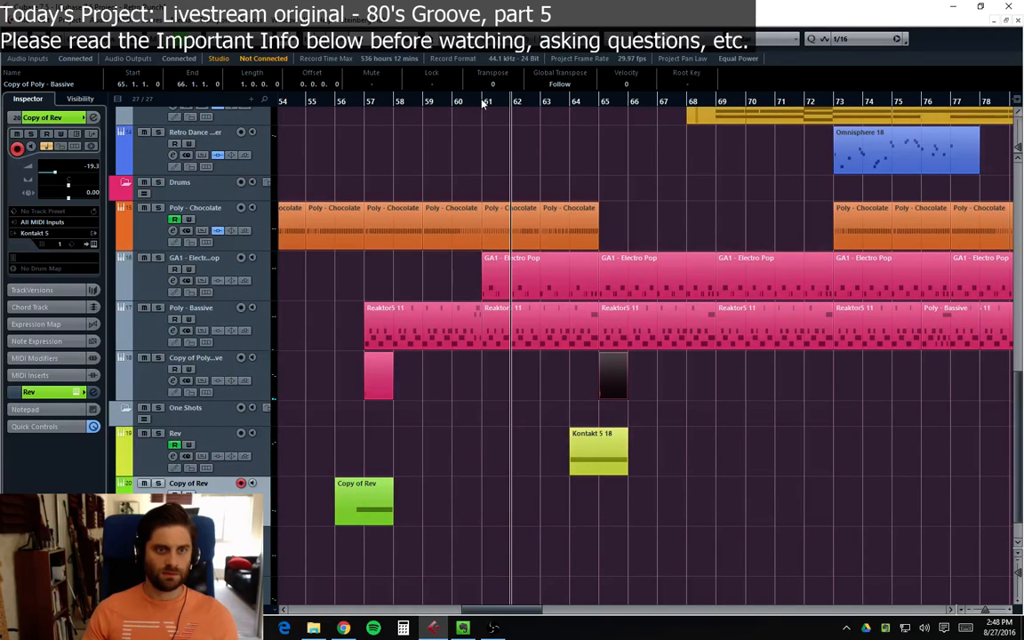
key(space)
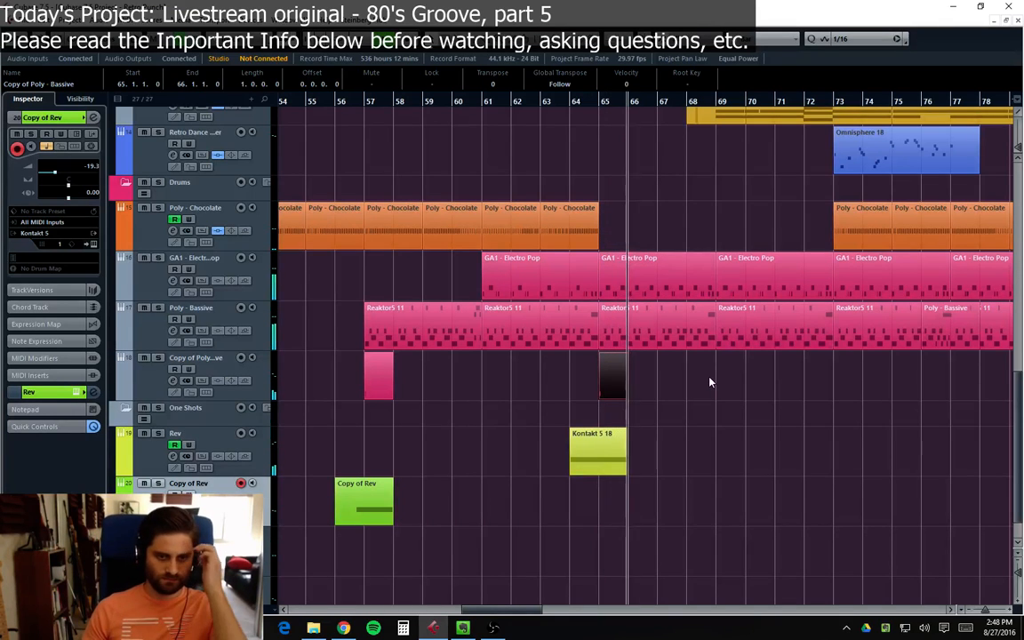
Step: Place a two-bar Noise Splash part at bar 65 on the Noise Splash track and play from bar 63
scroll(524, 485, down, 1)
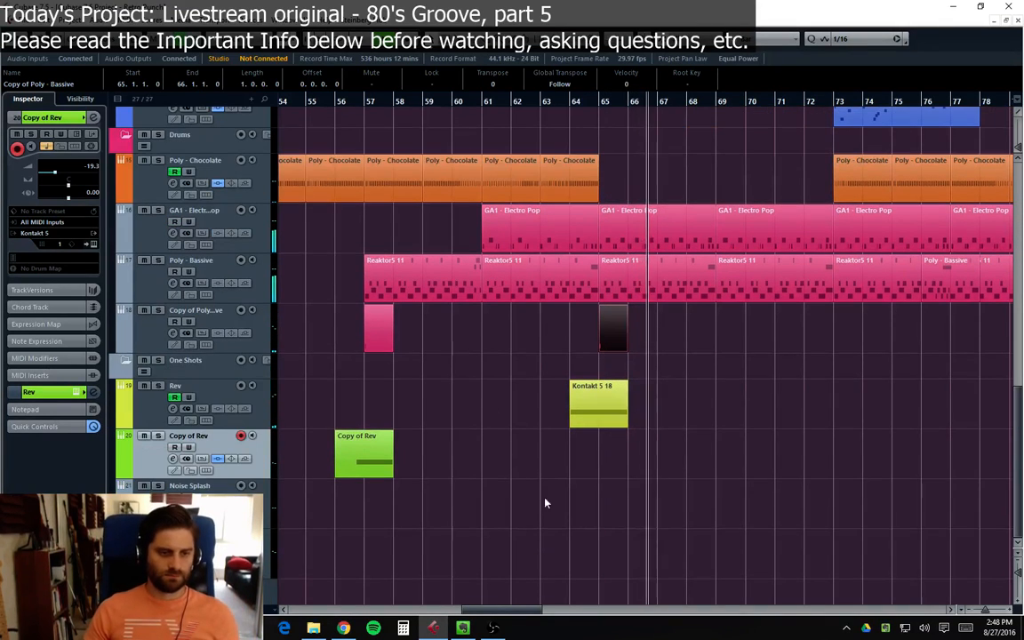
drag(500, 609, 432, 613)
drag(451, 522, 919, 508)
scroll(535, 515, right, 5)
drag(597, 524, 890, 528)
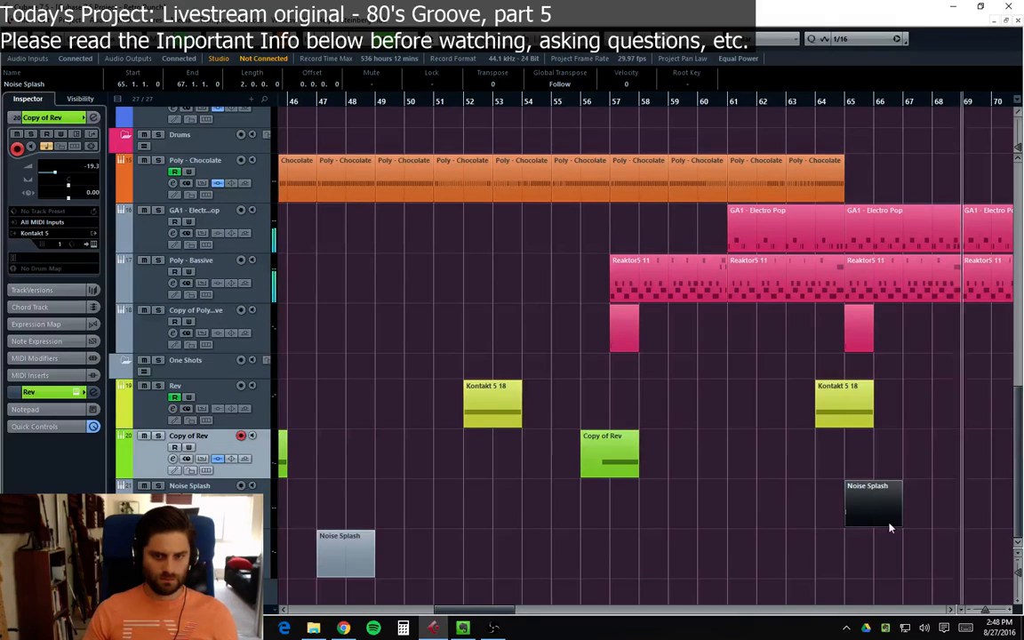
click(785, 105)
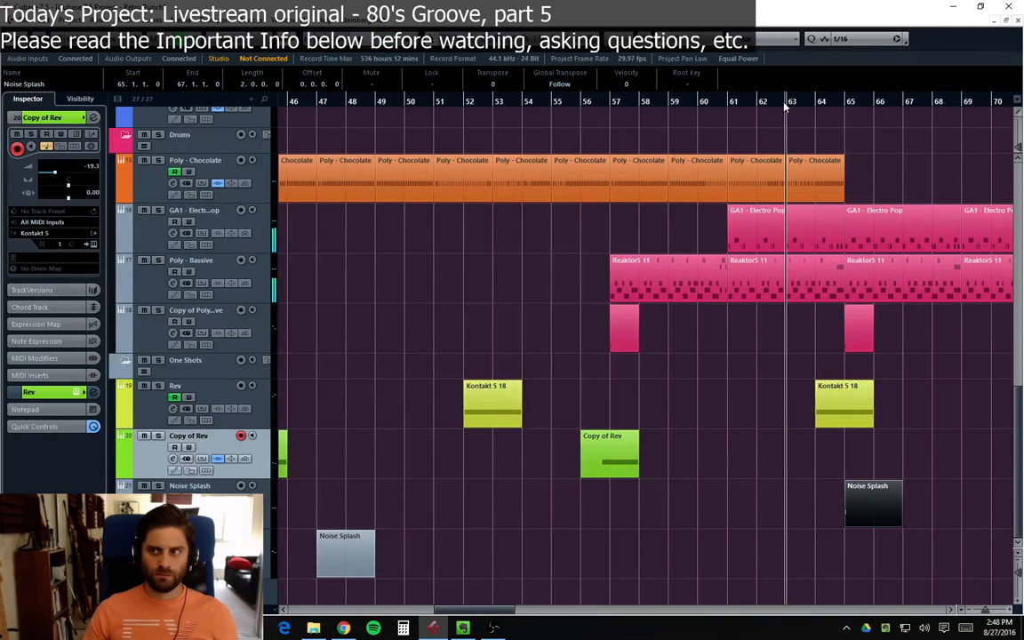
click(817, 538)
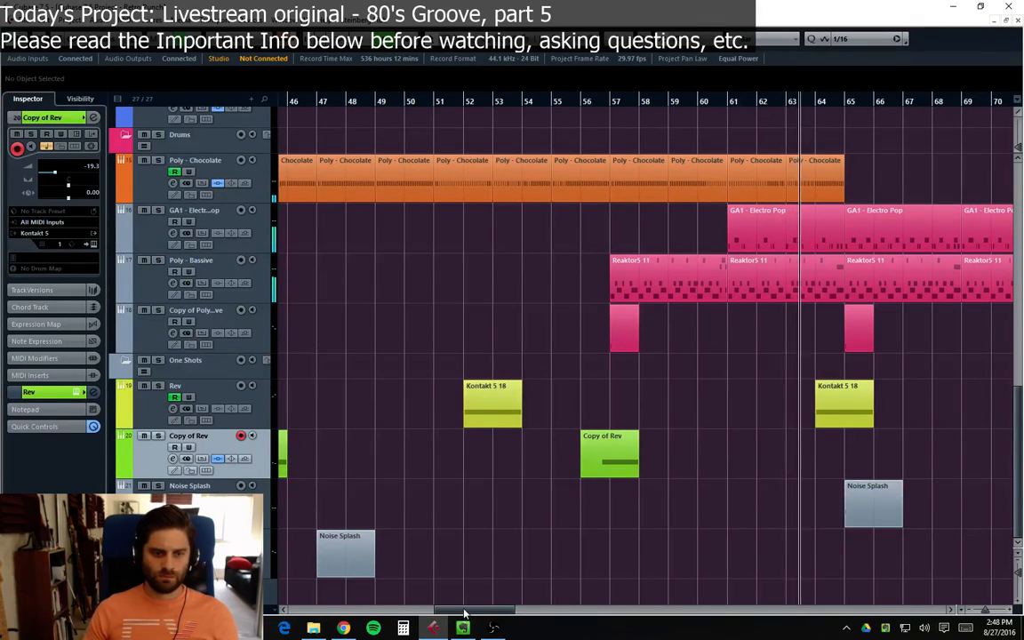
Step: Mute the Noise Splash part at bar 65
drag(463, 609, 489, 610)
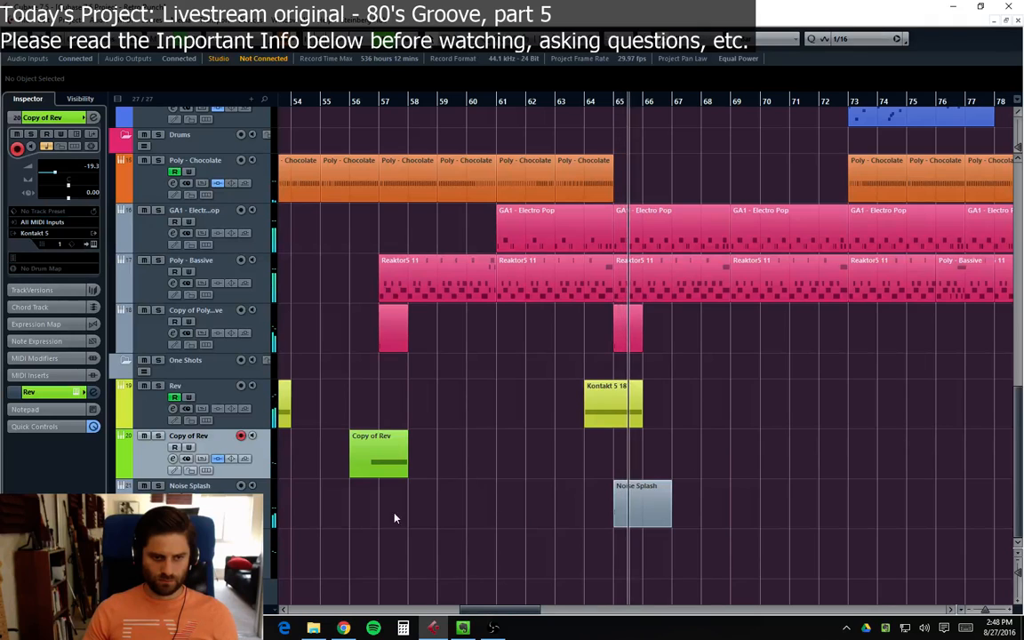
click(632, 499)
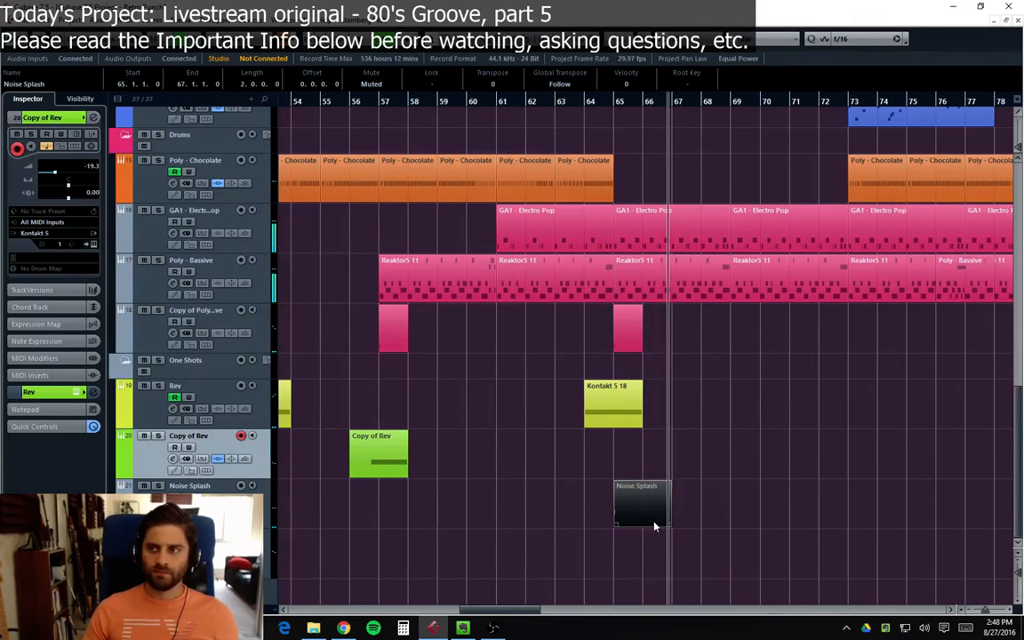
click(771, 487)
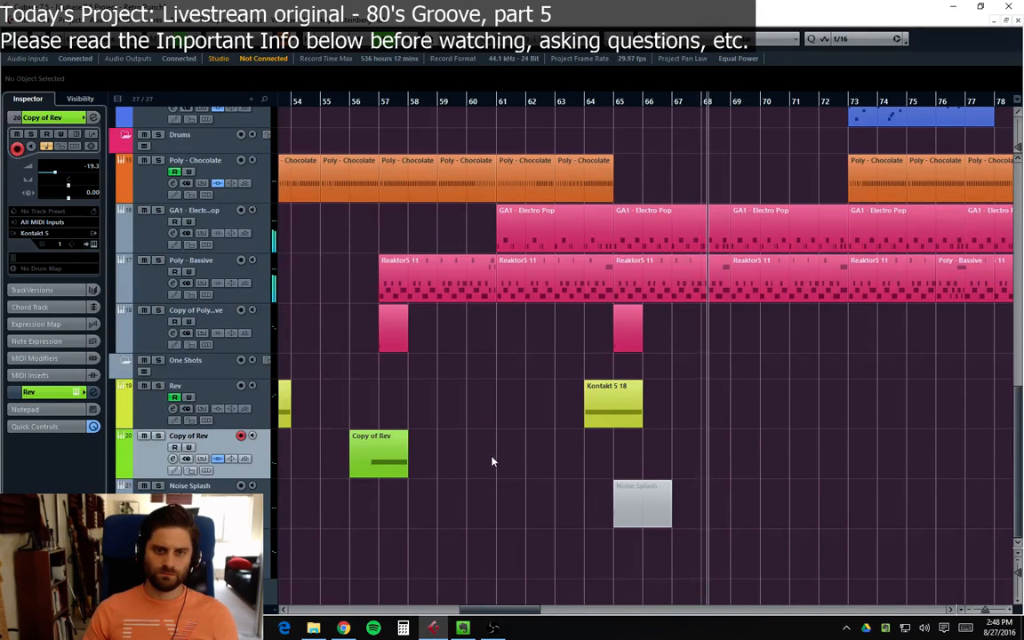
Step: Copy the bar 56 Copy of Rev part to bar 68 and play from bar 67
click(382, 462)
drag(382, 462, 740, 462)
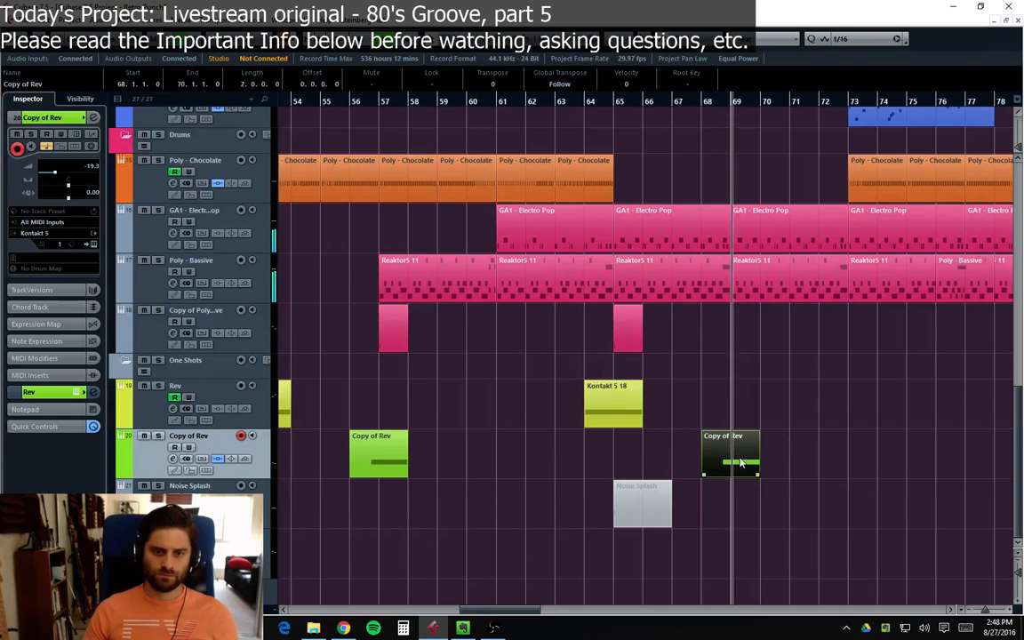
click(673, 124)
click(674, 103)
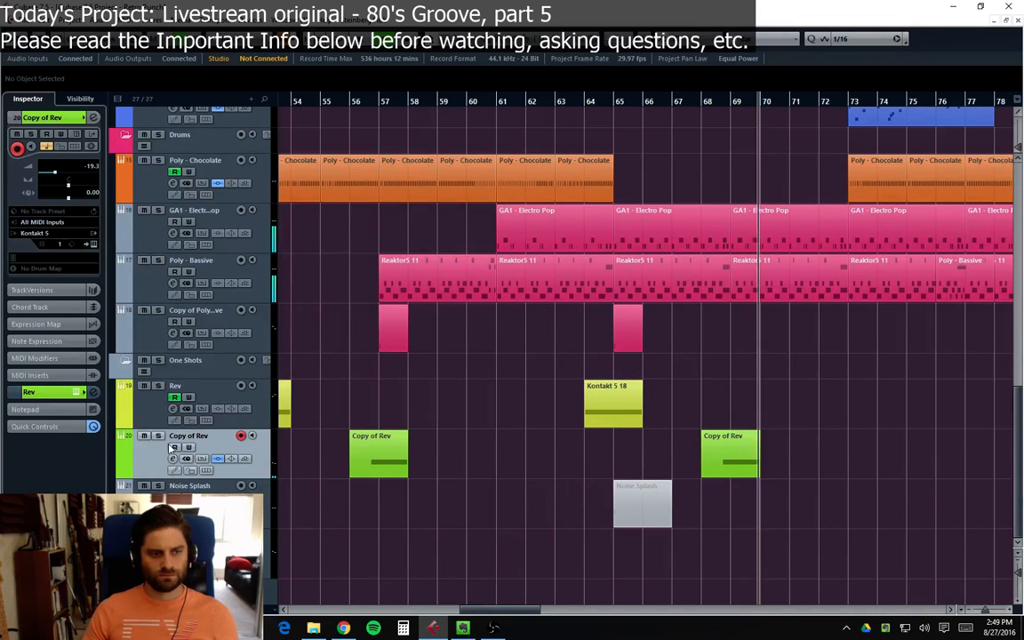
Step: Enable automation reading on the Copy of Rev track, ramp its volume from late bar 66 to -3.02 dB at bar 68, and hide the lane
click(121, 473)
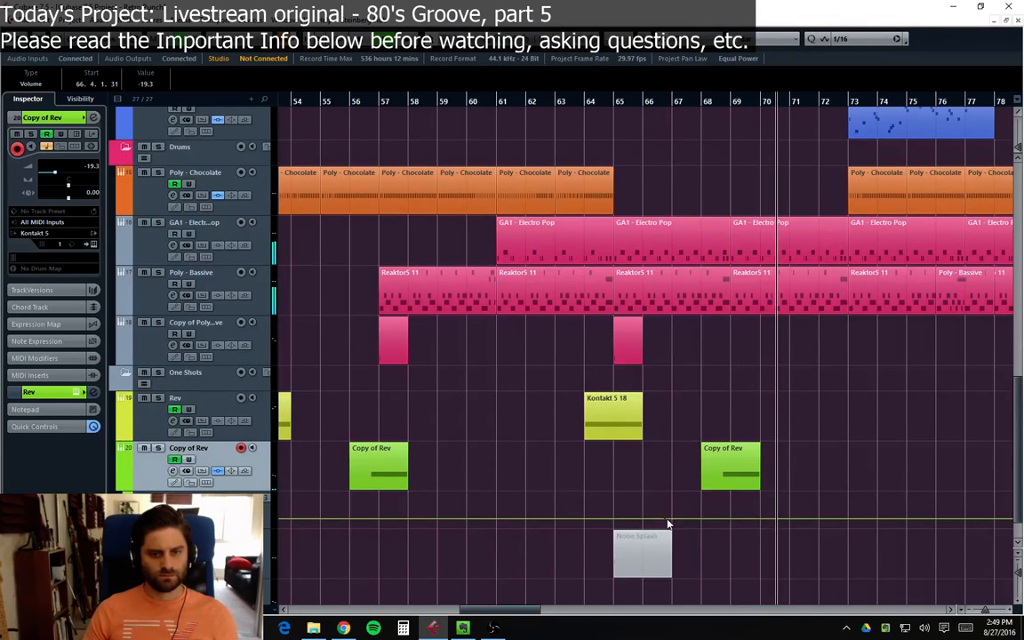
click(701, 516)
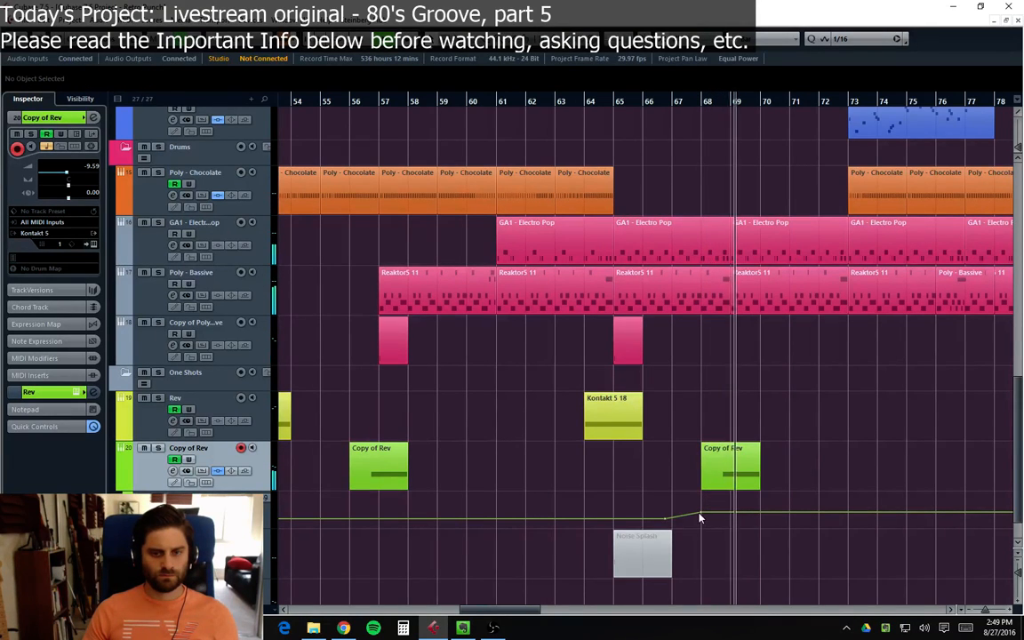
drag(704, 517, 700, 506)
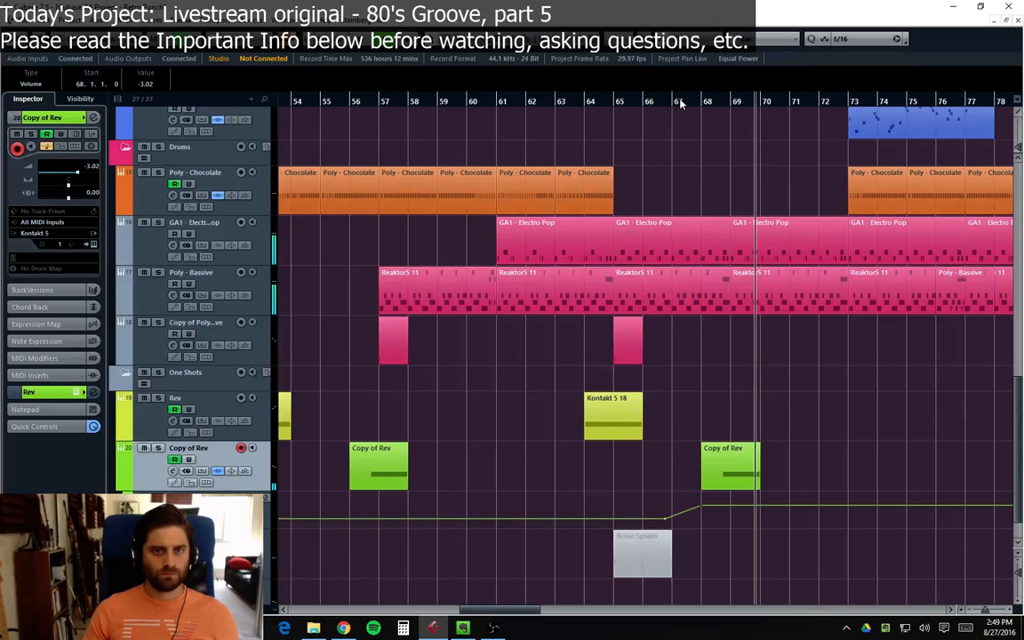
click(838, 426)
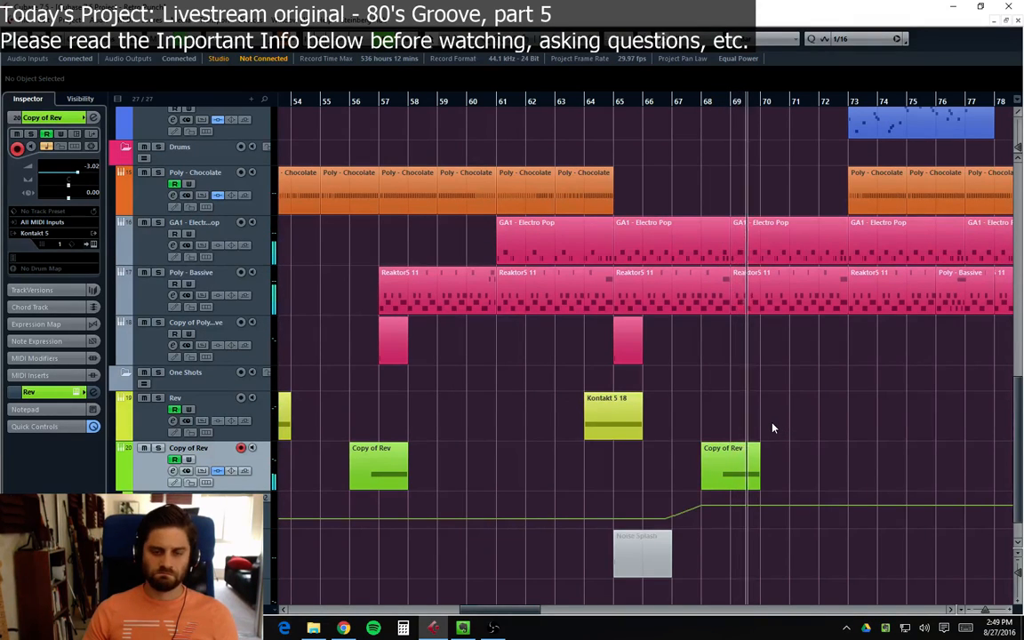
click(122, 485)
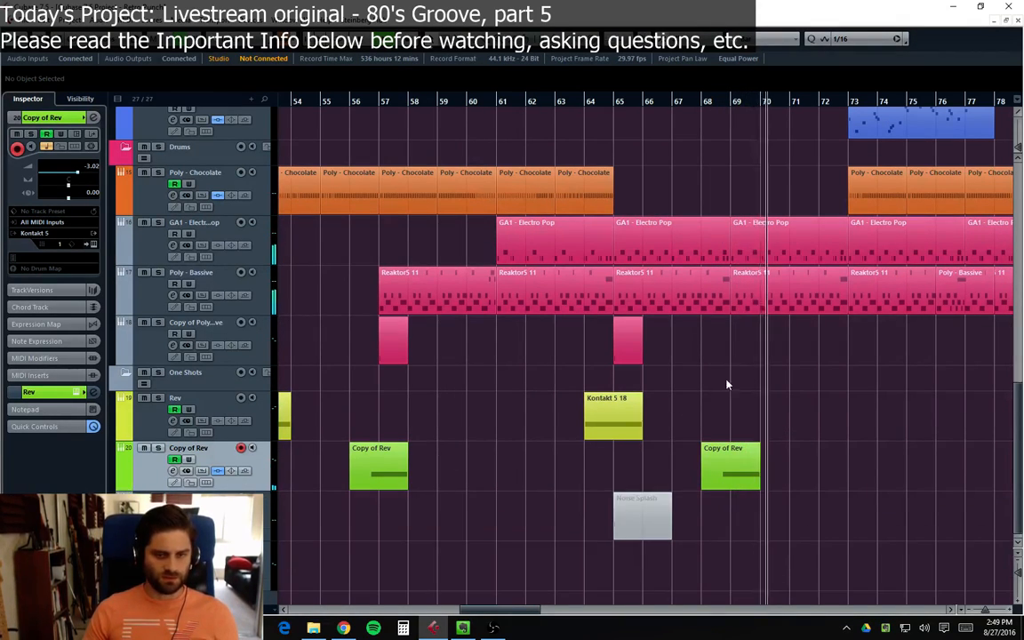
Step: Open the bar 69 Reaktor5 11 part on the Poly - Bassive track and delete the C3 note at 72.3
drag(487, 612, 505, 614)
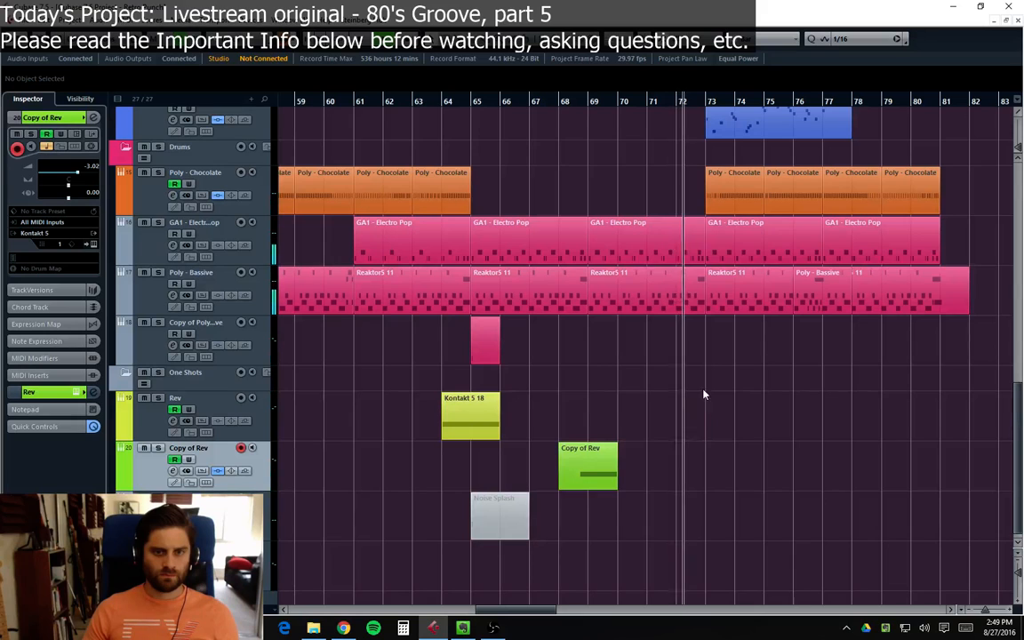
double_click(622, 269)
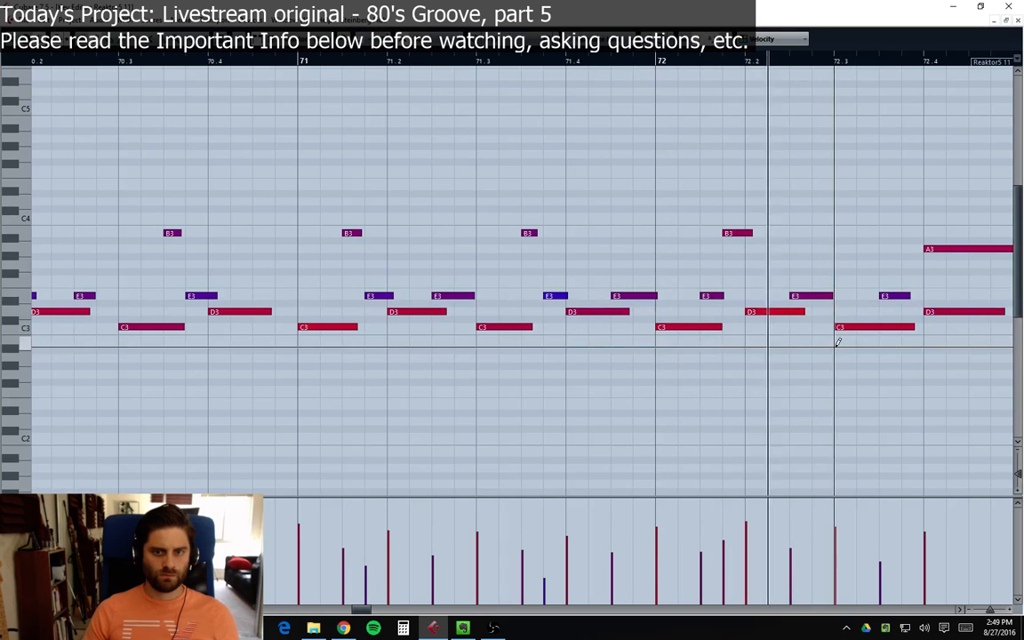
click(899, 299)
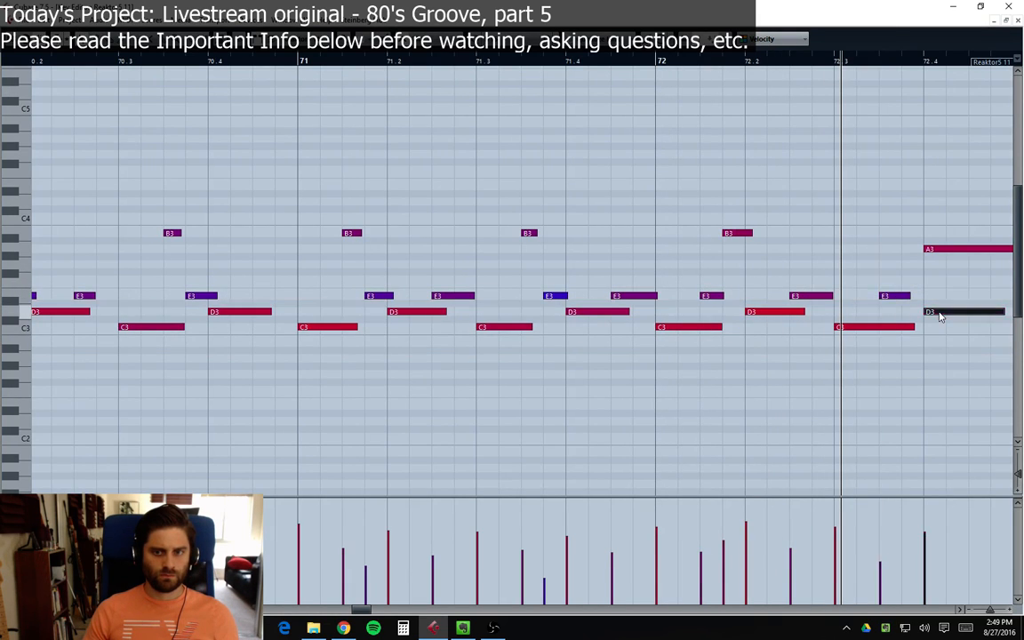
click(866, 328)
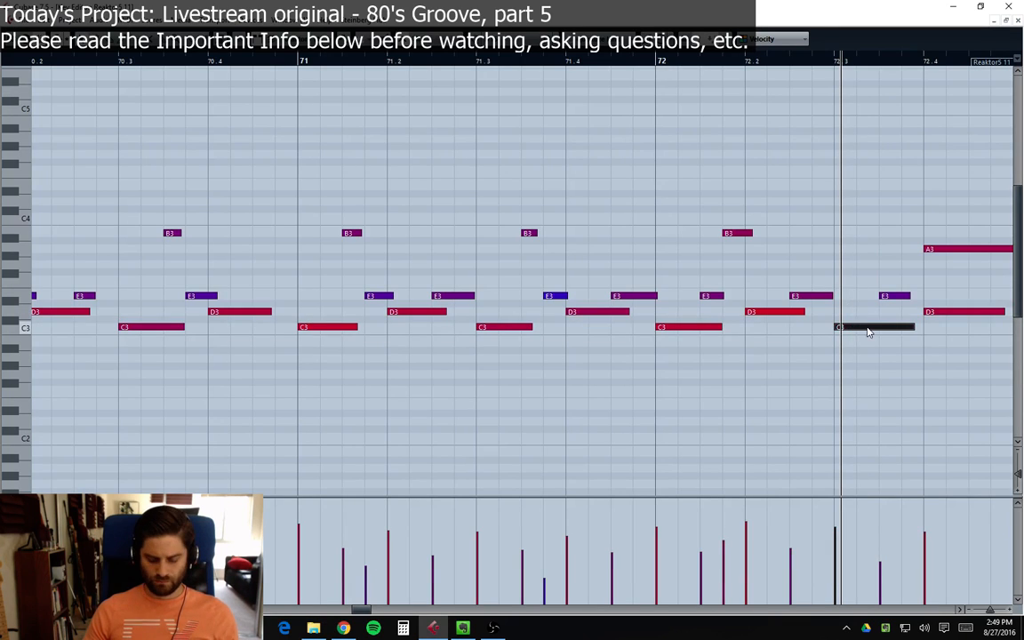
key(Delete)
Step: Draw a run of sixteenth notes from 72.3 in the order D3, C3, C3, D3, C3, C3
drag(844, 311, 864, 310)
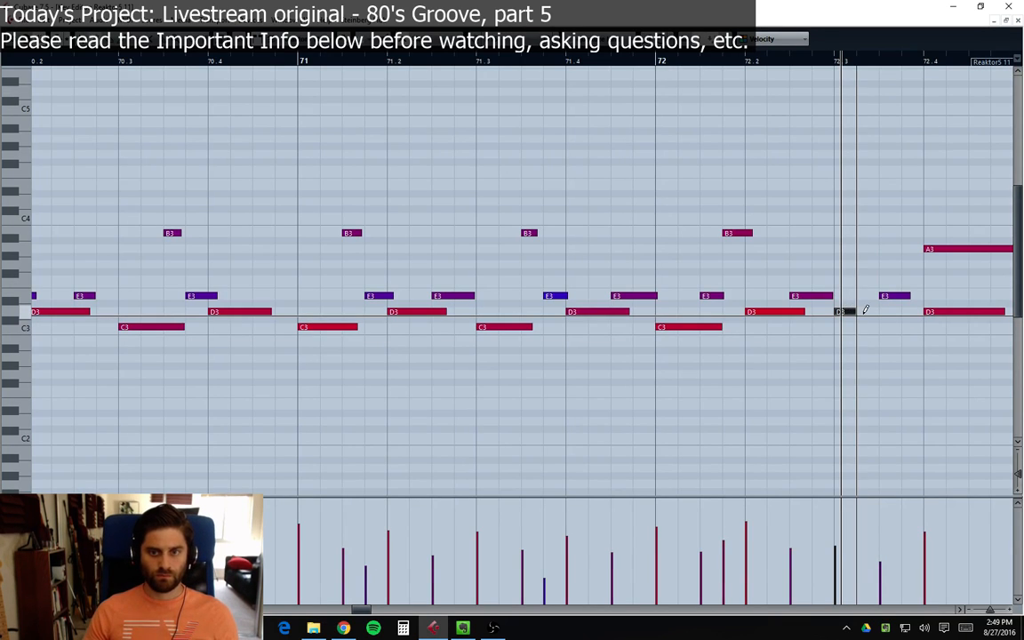
click(862, 327)
click(885, 327)
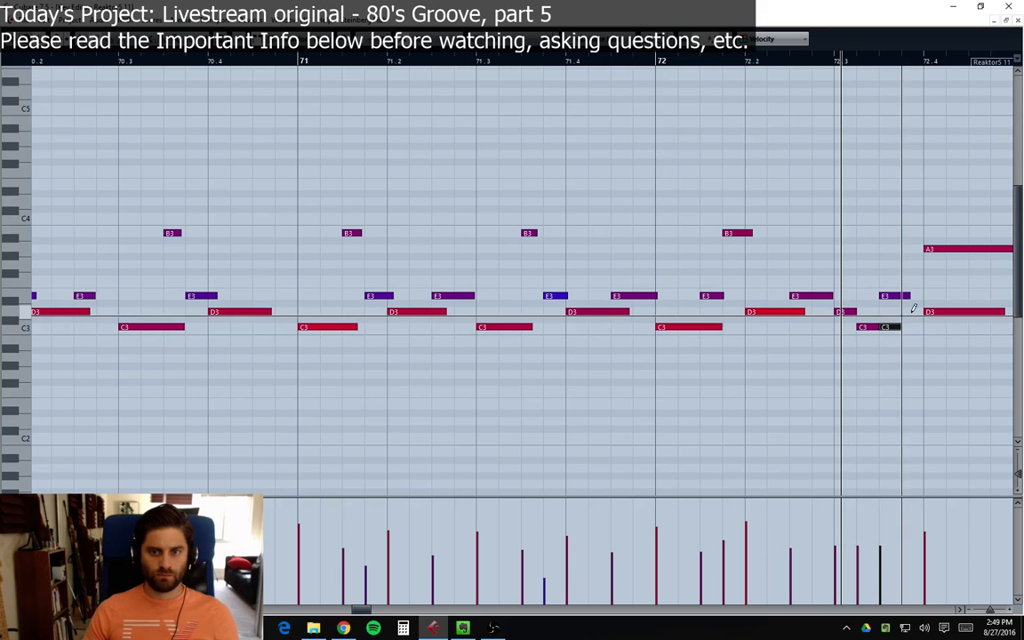
click(908, 311)
click(932, 327)
click(953, 327)
Step: Move the D3 and A3 notes at 72.4 an eighth note later without enlarging the part
drag(958, 313, 990, 313)
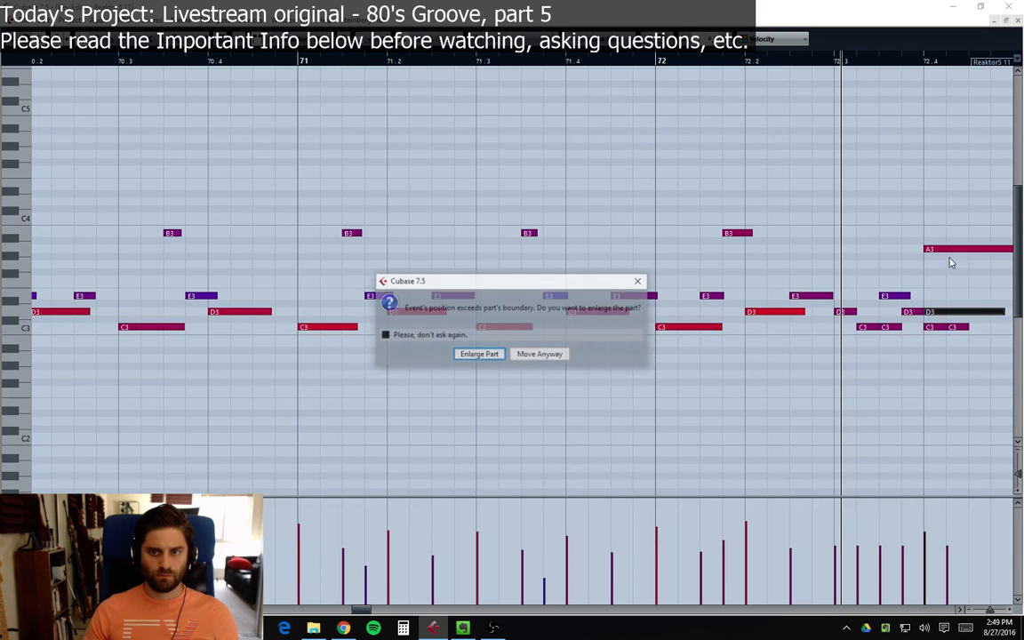
click(540, 355)
drag(944, 251, 983, 251)
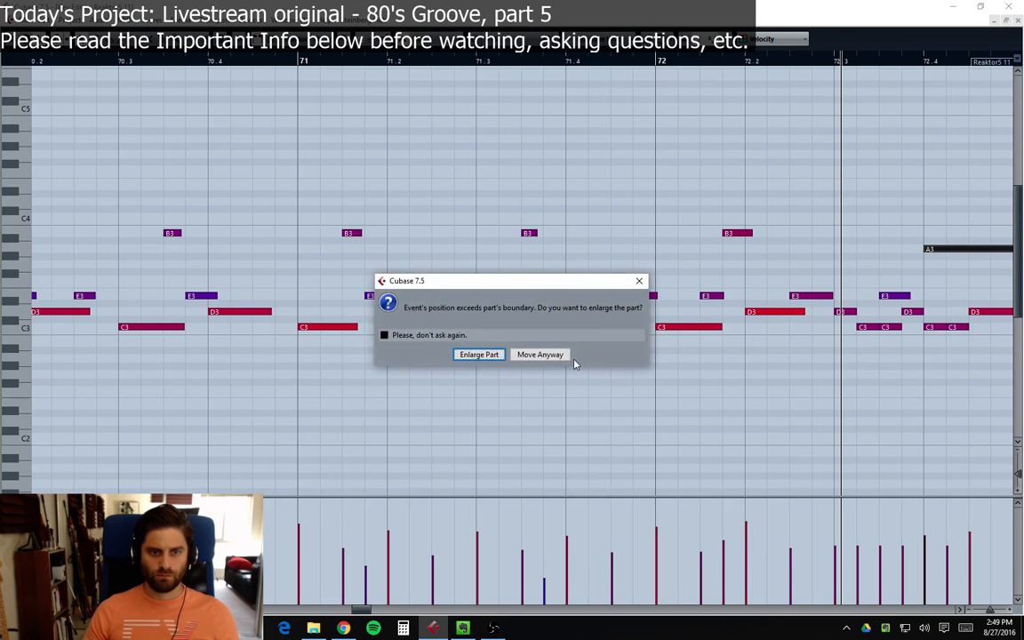
click(543, 355)
drag(355, 610, 364, 611)
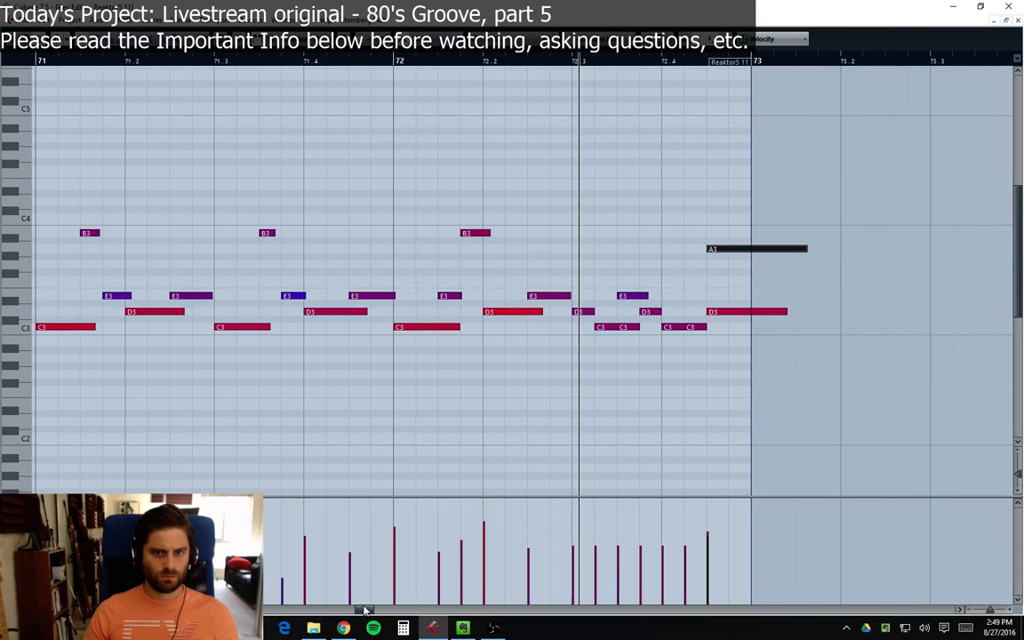
Step: Shape the fill's velocities from 72.3 with accented D3 hits, softer C3 hits and a stronger ending, and play from bar 72
click(577, 530)
click(598, 552)
click(622, 551)
click(641, 523)
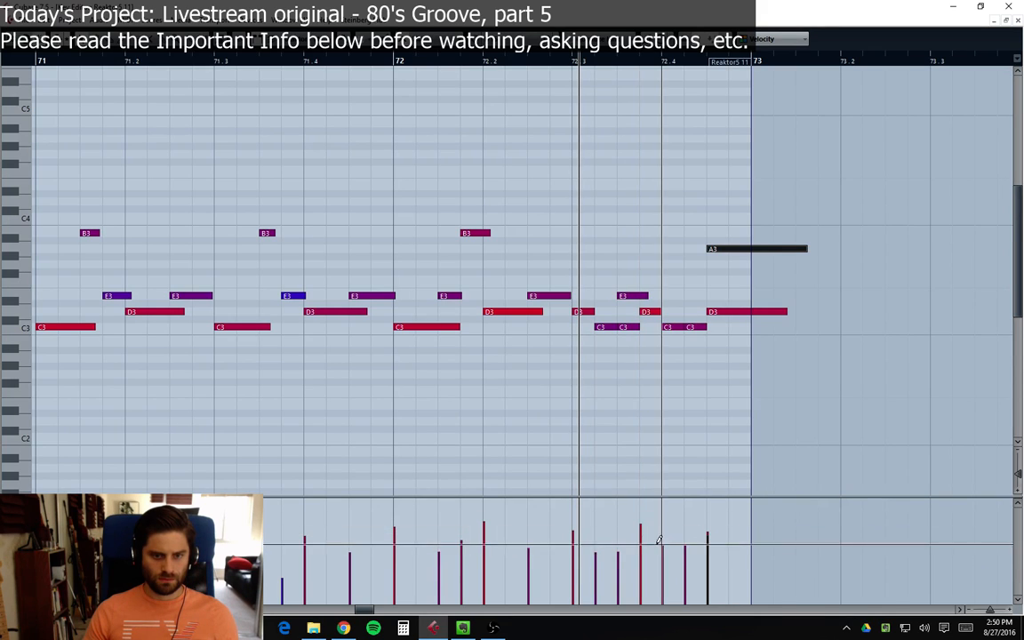
click(662, 548)
click(686, 541)
click(708, 522)
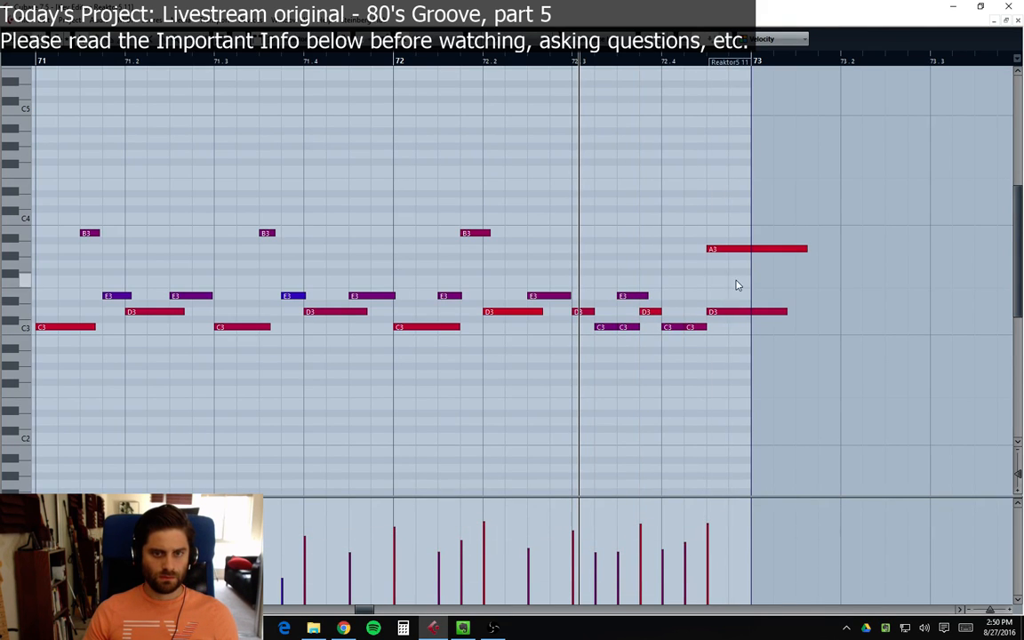
click(395, 64)
key(space)
click(763, 171)
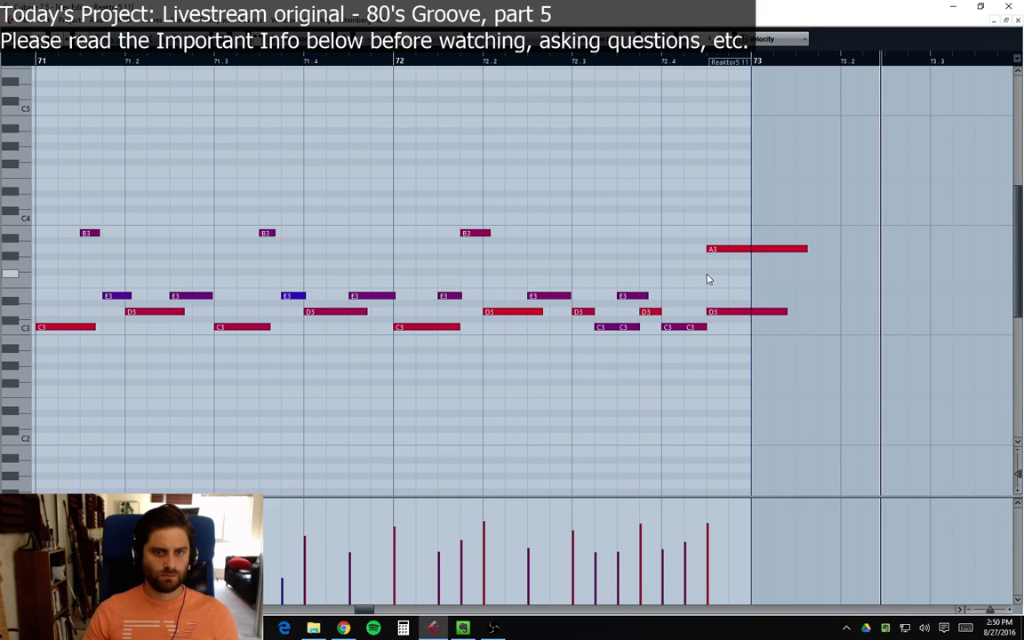
Step: Shorten the final A3 and D3 notes to end at bar 73, lower the two D3 accents slightly, and play from 72.3
drag(805, 248, 751, 248)
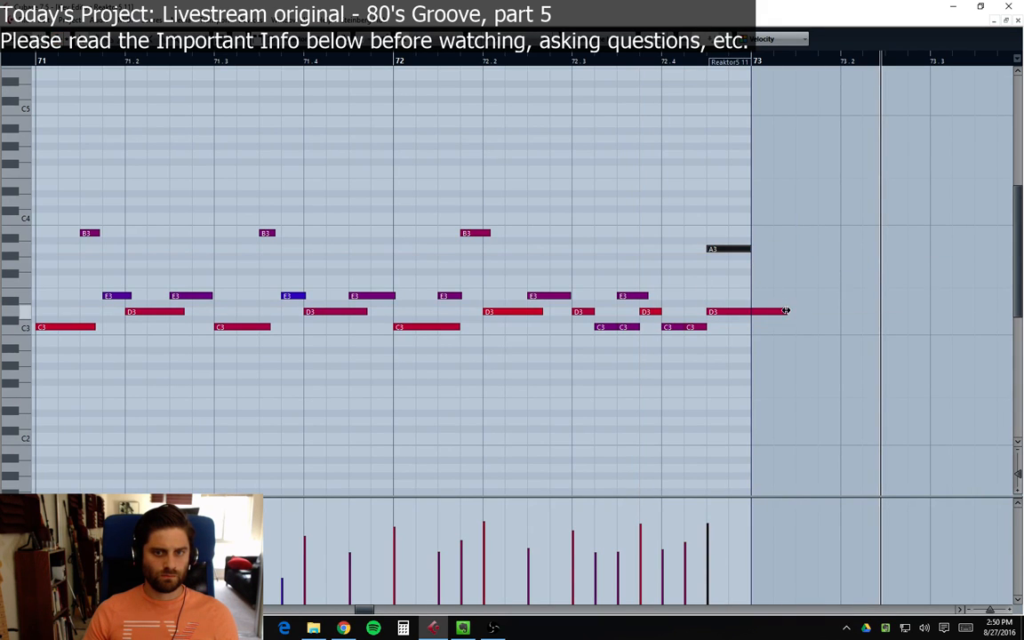
drag(785, 311, 750, 311)
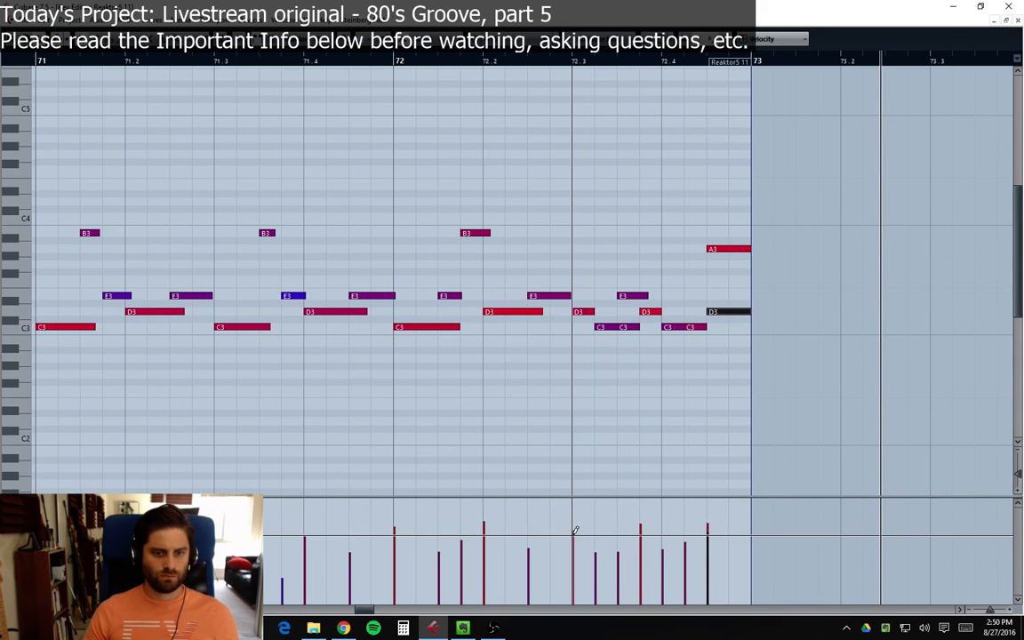
click(641, 531)
click(707, 523)
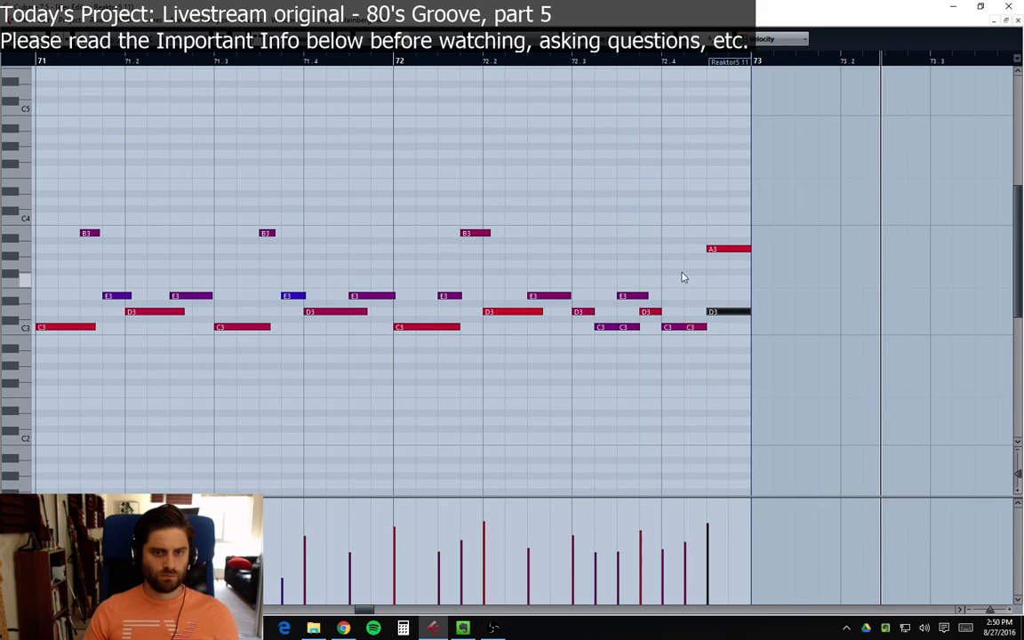
click(576, 68)
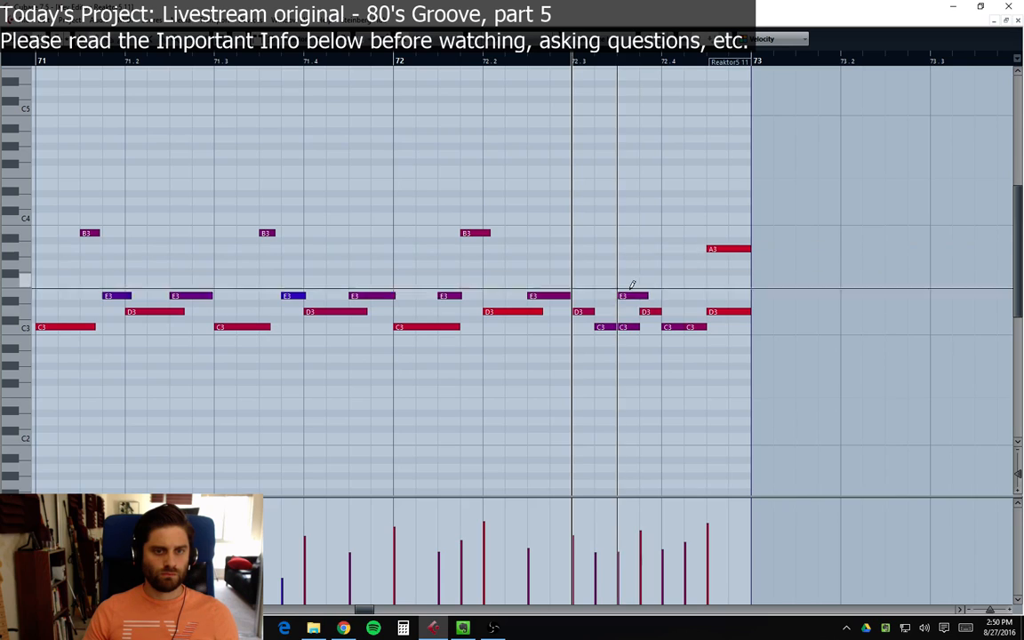
Step: Move the last E3 note in bar 72 up to F3, raise its velocity and play from bar 72
mouse_move(632, 295)
mouse_down()
mouse_move(615, 283)
mouse_move(631, 279)
mouse_up()
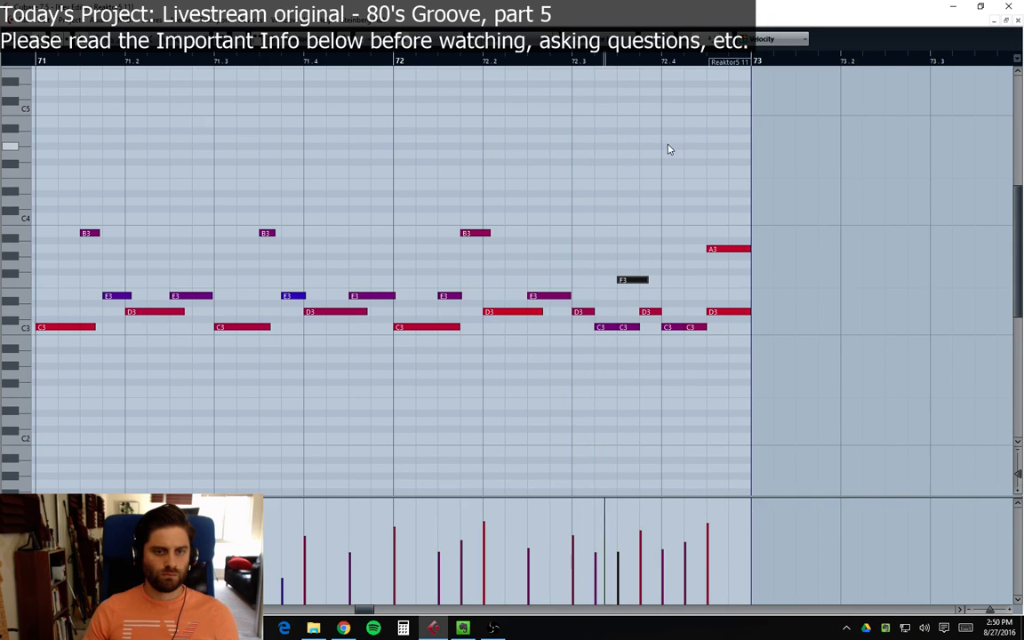
click(618, 521)
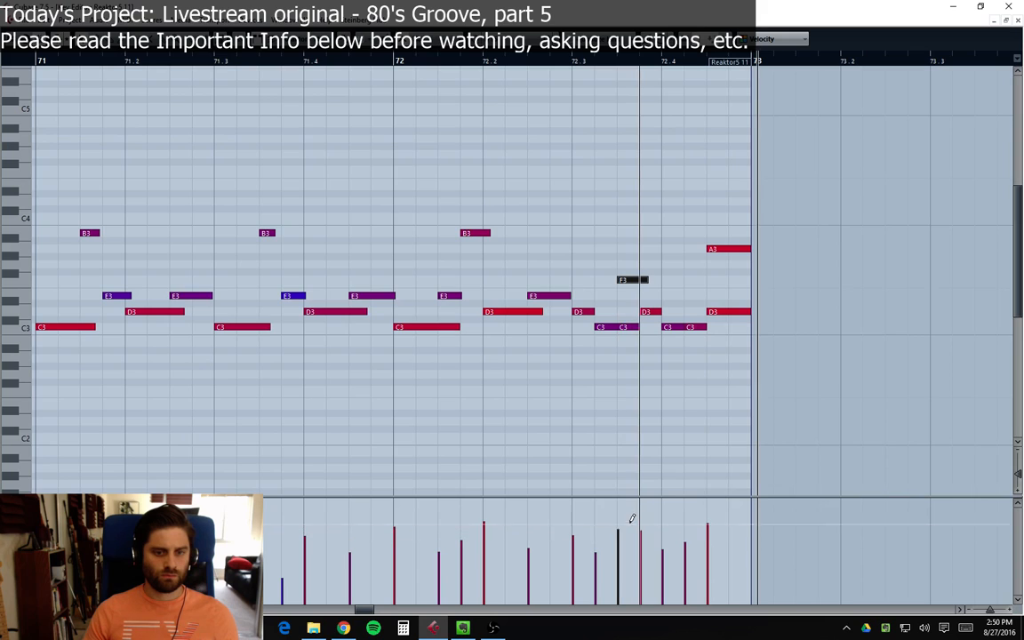
click(397, 62)
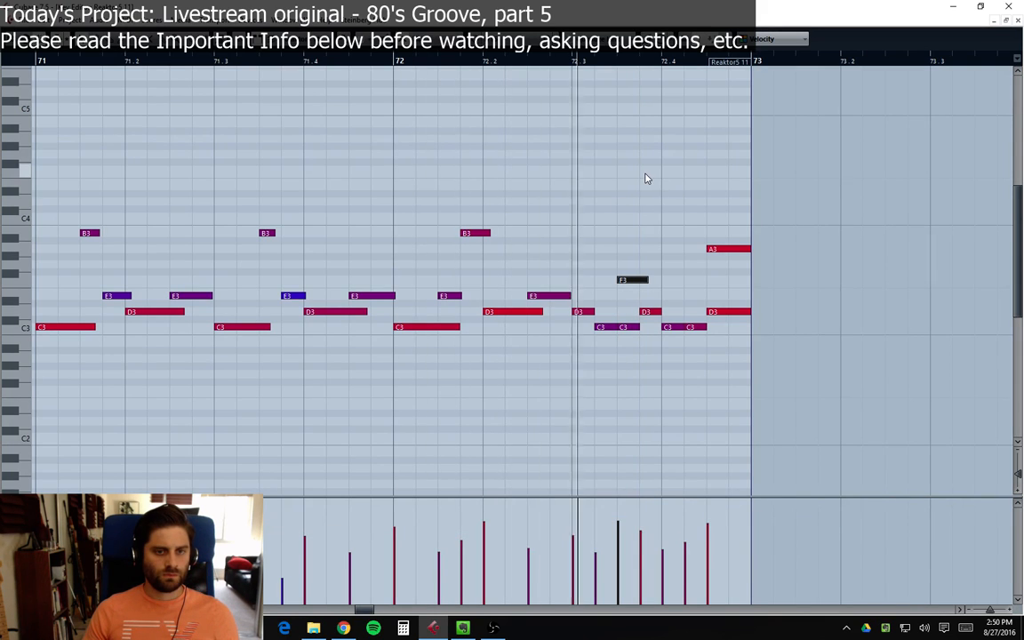
Step: Raise the velocities of the fill's D3 accents and final notes, and replay from bar 72
click(575, 519)
click(576, 512)
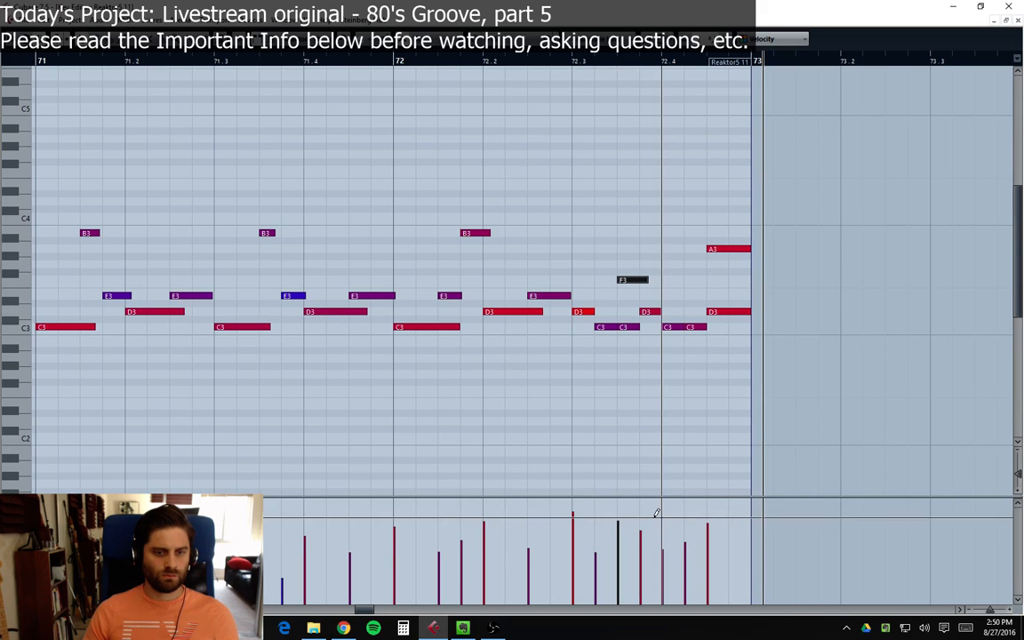
click(655, 513)
click(395, 64)
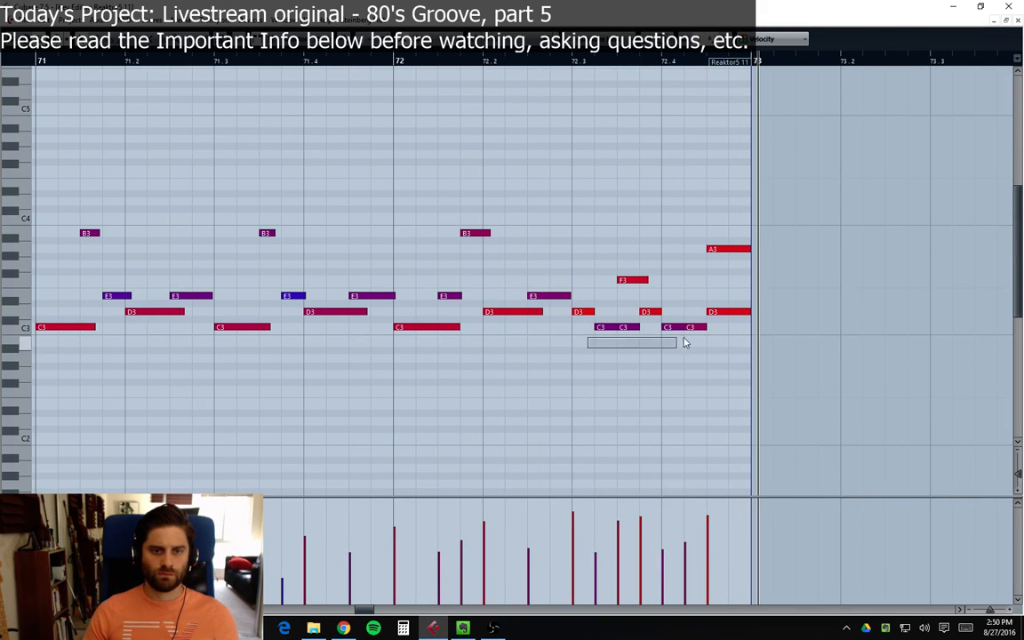
Step: Raise the velocities of the four short C3 notes in the fill together and replay from bar 72
drag(685, 342, 711, 327)
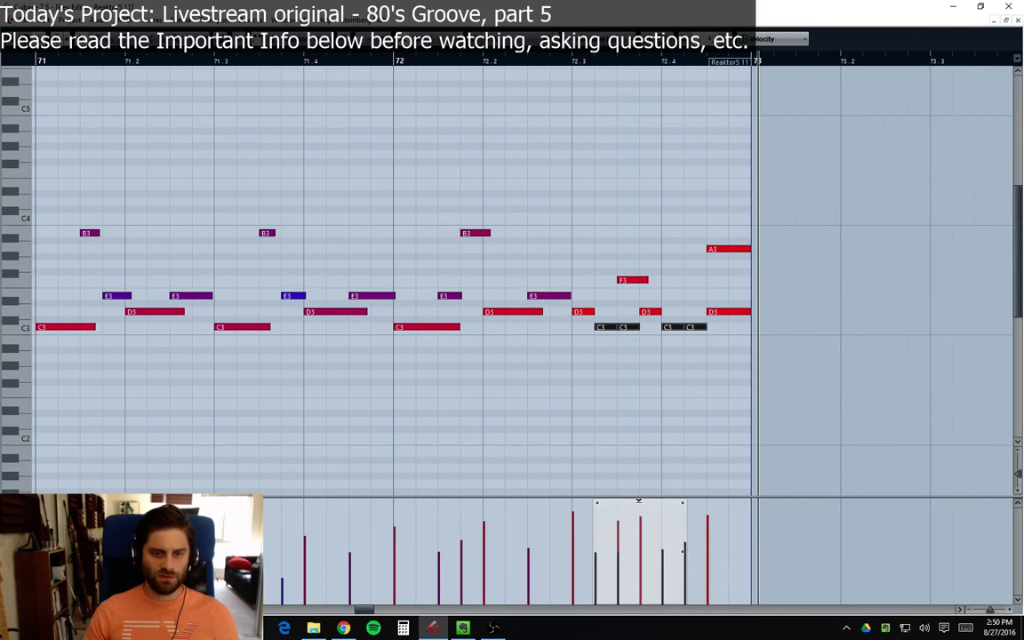
click(398, 62)
key(space)
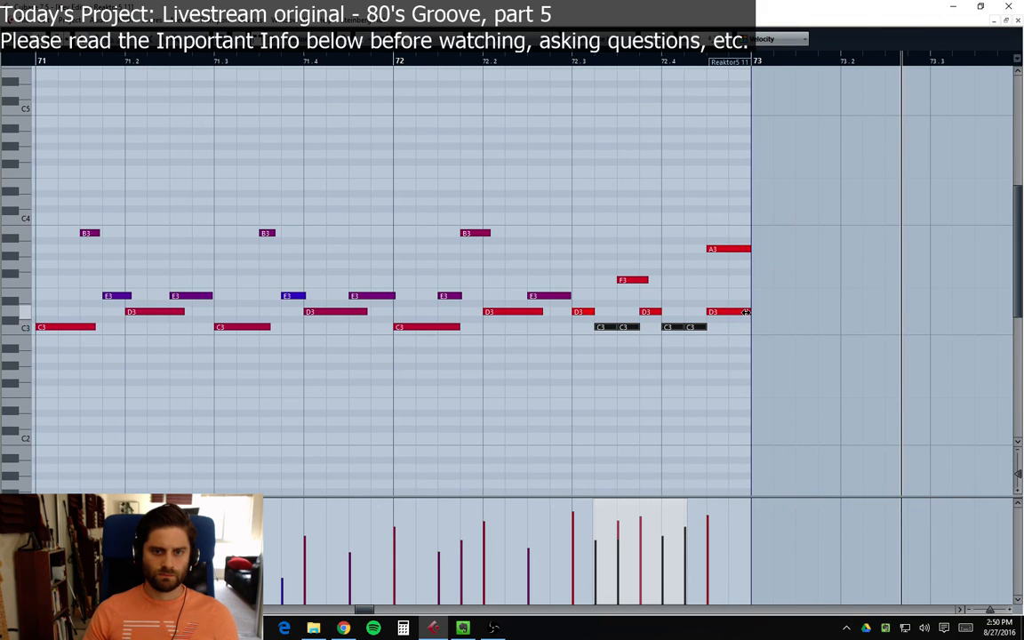
click(739, 272)
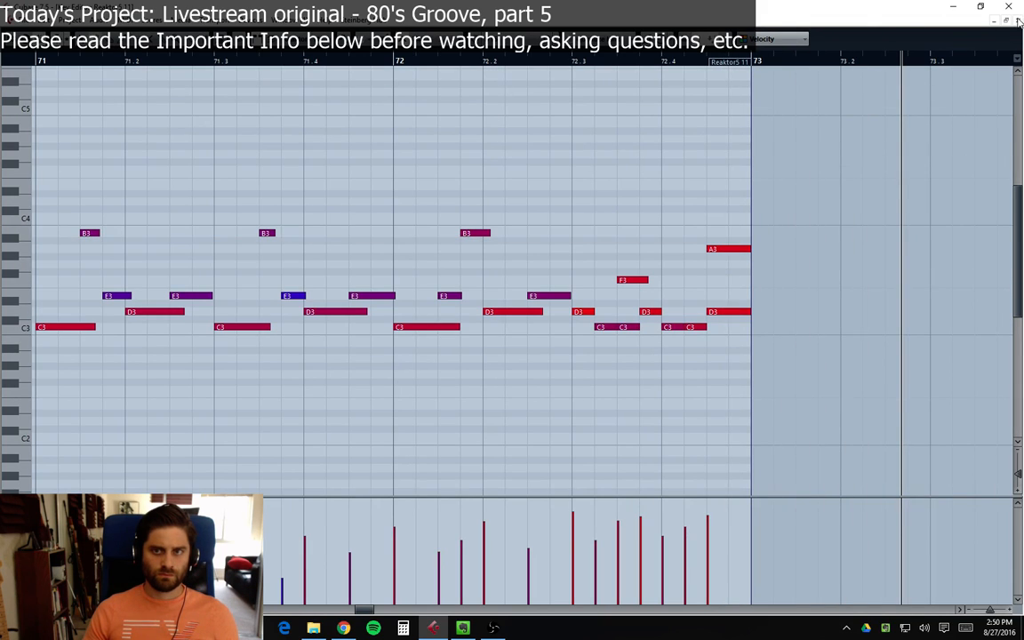
Step: Add two sixteenth B3 notes in the last eighth before bar 73
click(712, 235)
click(743, 235)
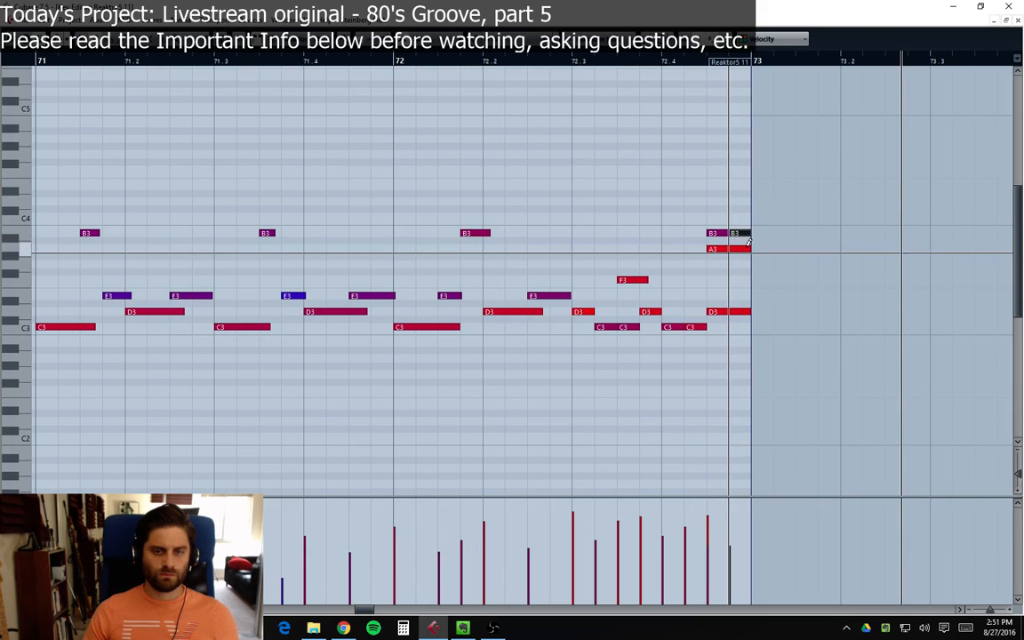
Step: Undo the trial notes in the last eighth before bar 73 and re-enter two sixteenth B3 notes there
key(ctrl+z)
key(ctrl+z)
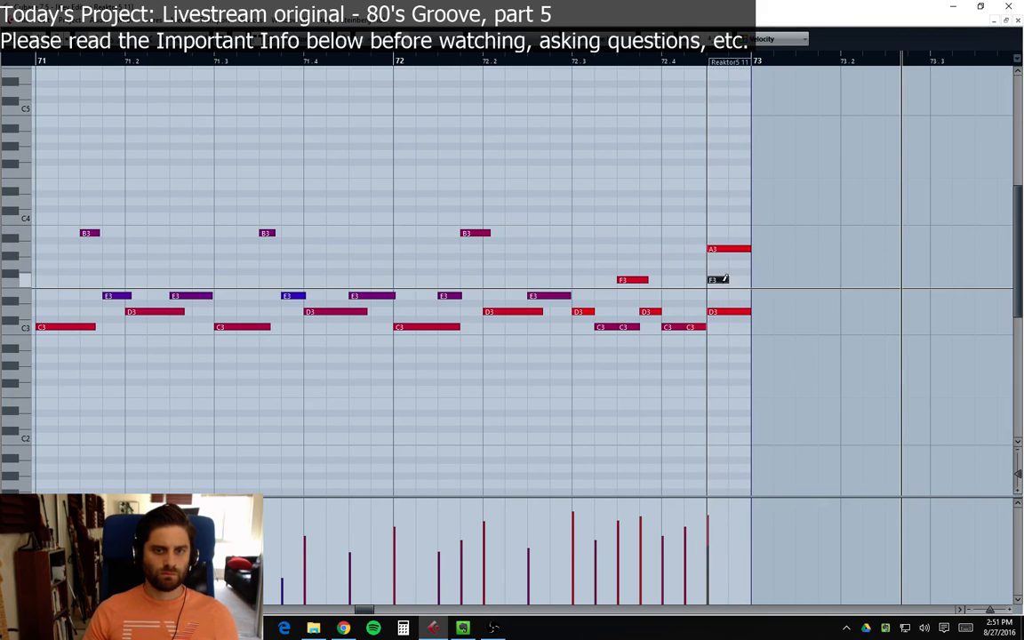
key(ctrl+z)
click(718, 235)
click(737, 234)
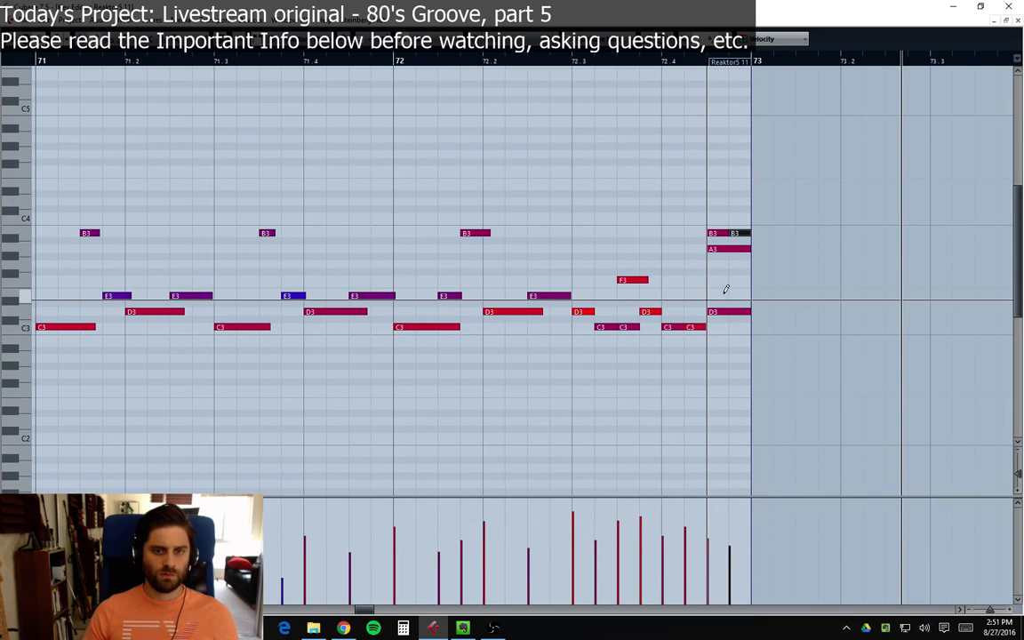
Step: Restore the final A3 and D3 velocities, raise the two new B3 notes' velocities together, and replay the fill
key(ctrl+z)
key(1)
drag(750, 221, 717, 239)
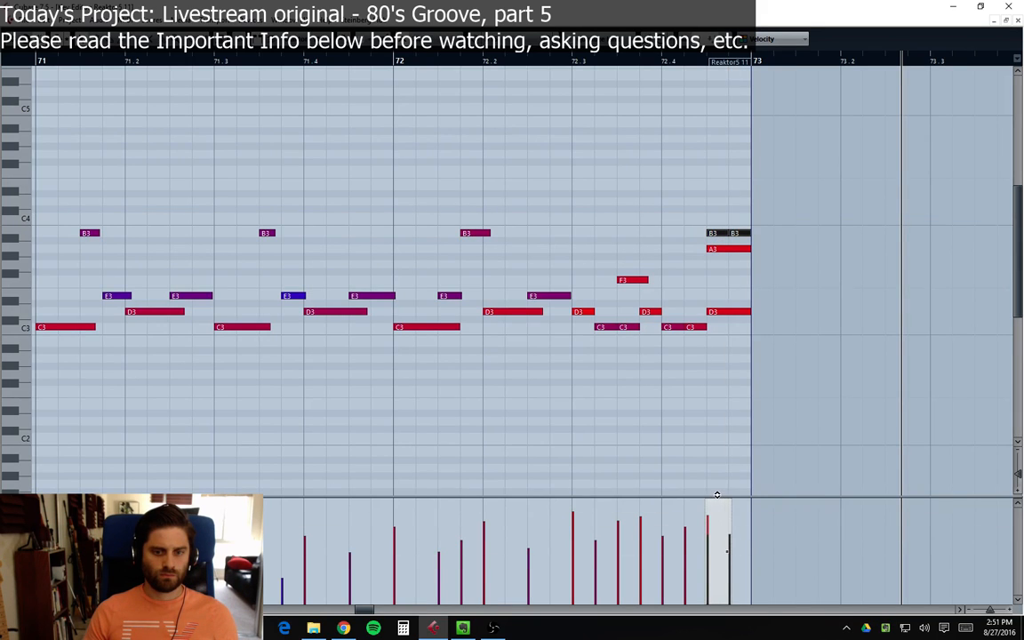
key(space)
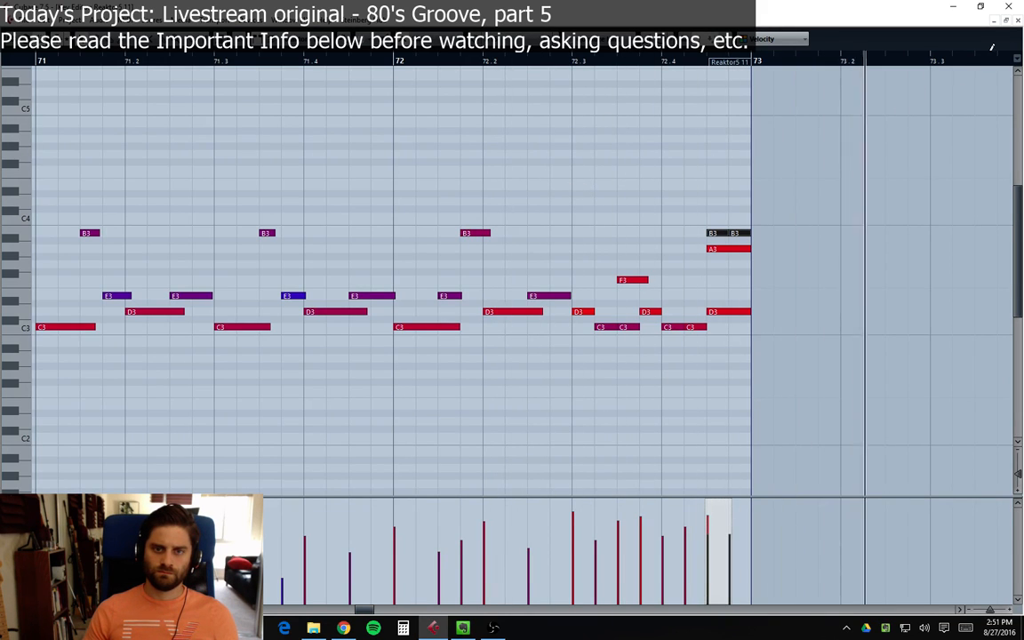
Step: Close the note editor, copy the Copy of Poly - Bassive event from bar 65 to bar 73, and play from bar 71
click(1017, 21)
scroll(745, 471, down, 6)
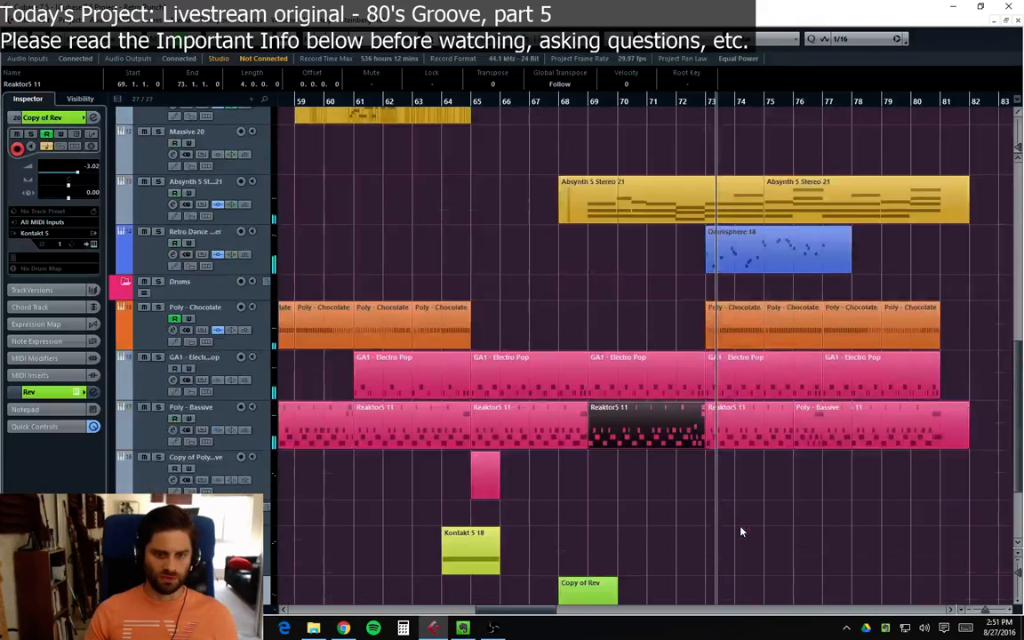
click(485, 377)
drag(491, 380, 725, 376)
click(673, 104)
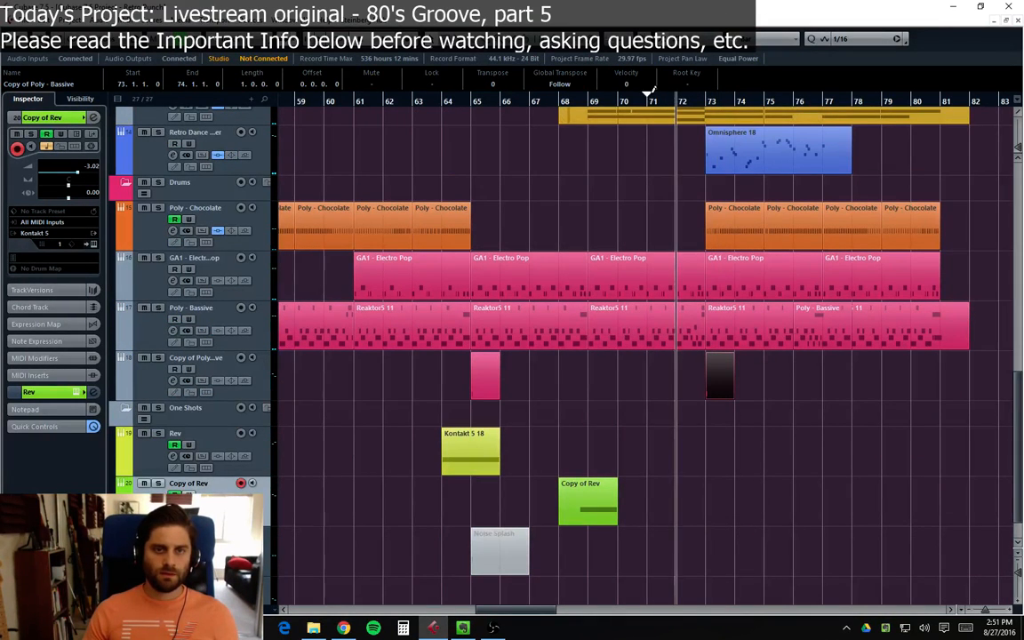
click(648, 95)
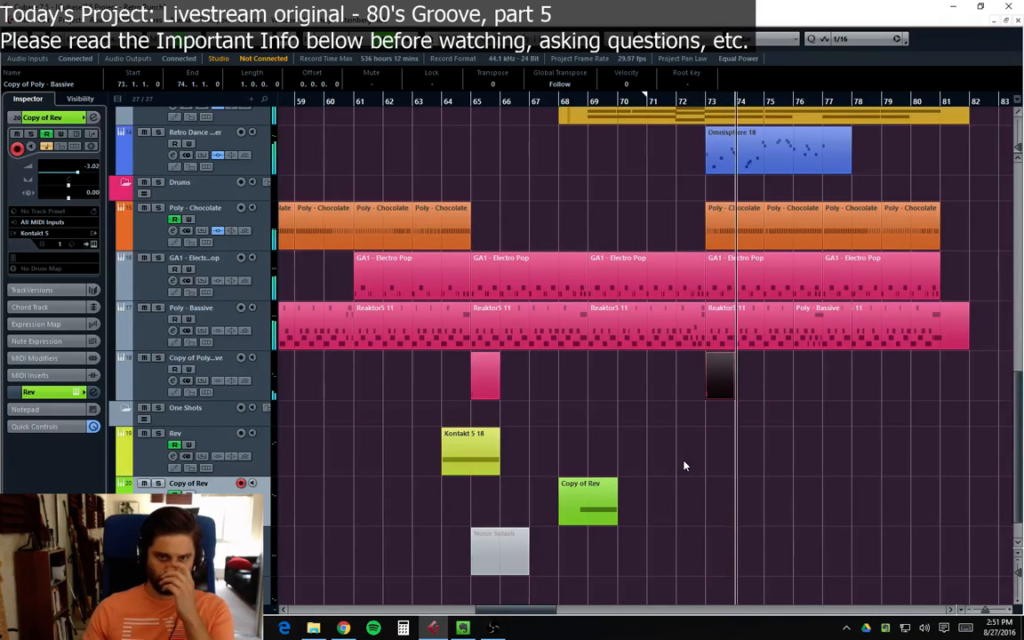
Step: Copy the Rev track's Kontakt 5 18 event from bar 64 to bar 72 and play from bar 71
click(647, 101)
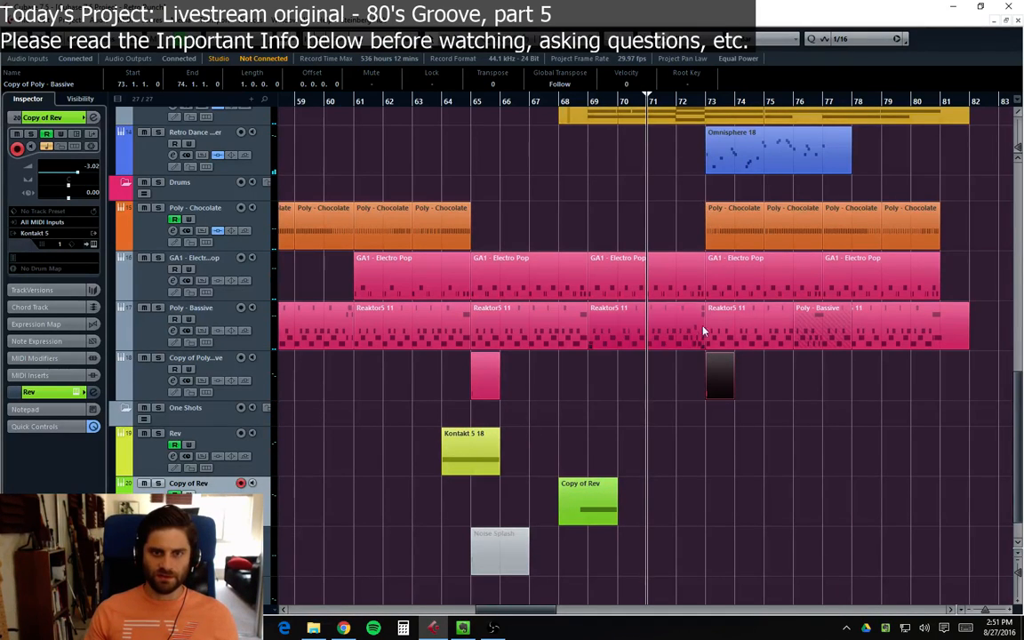
drag(484, 462, 720, 464)
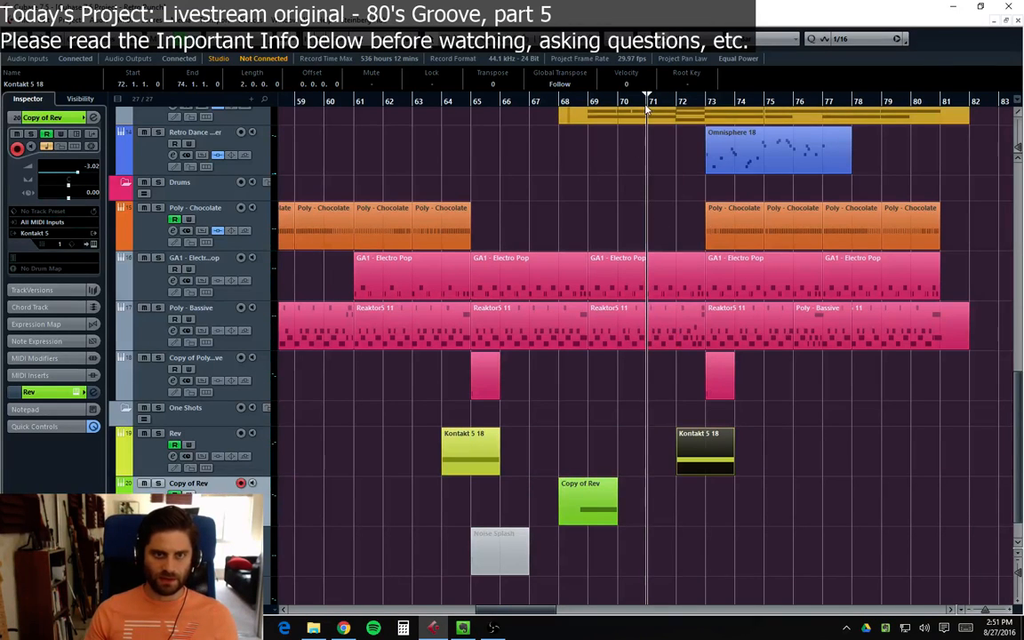
key(space)
click(793, 426)
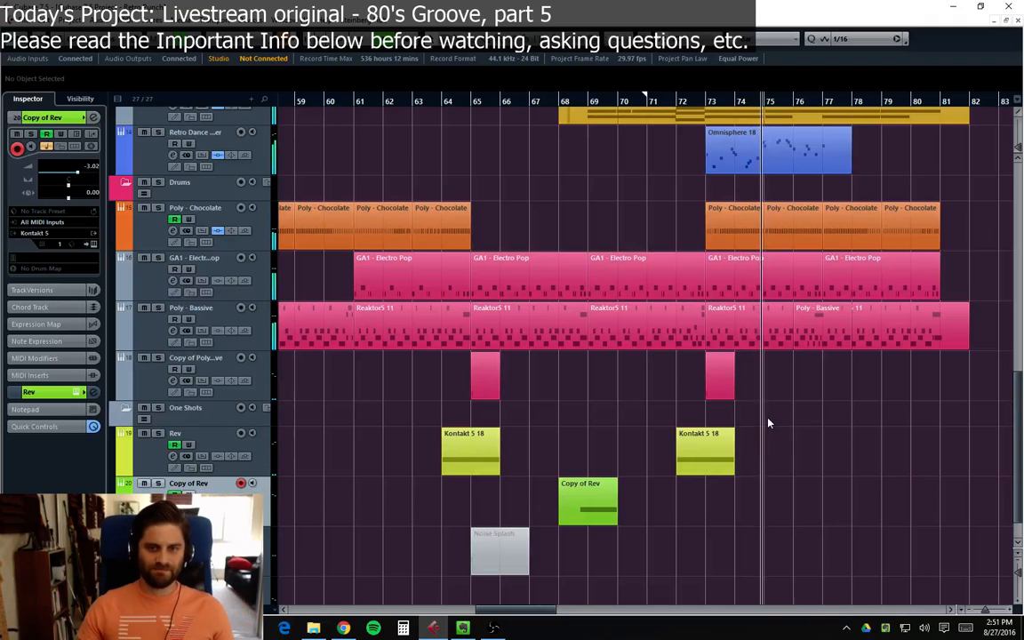
Step: Enlarge the Rev track's volume automation lane, lower the volume to -5.36 from bar 72 onward, and hide the lane
click(124, 471)
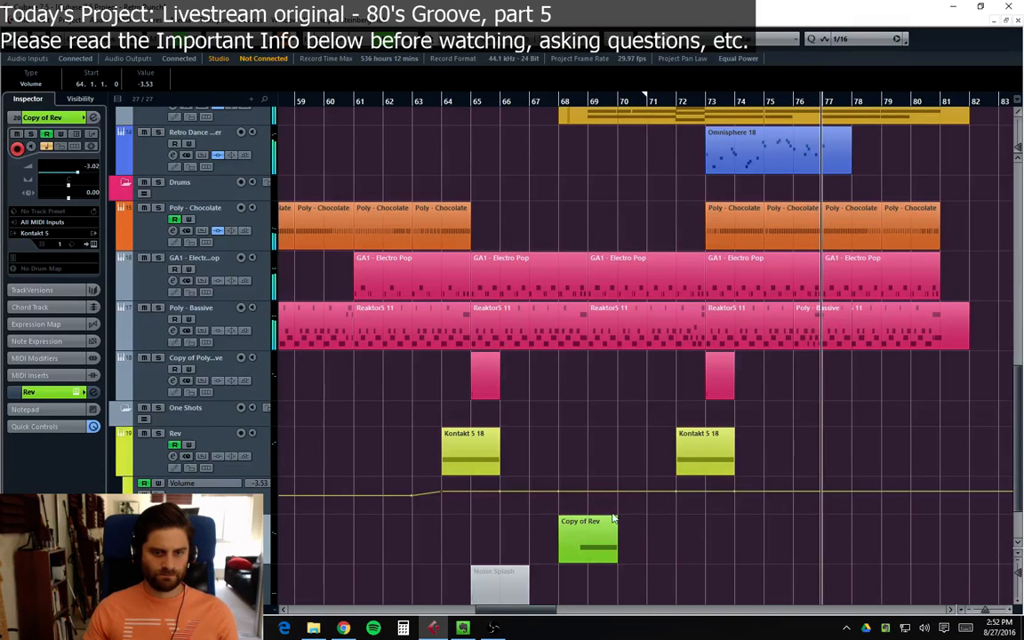
drag(197, 513, 197, 600)
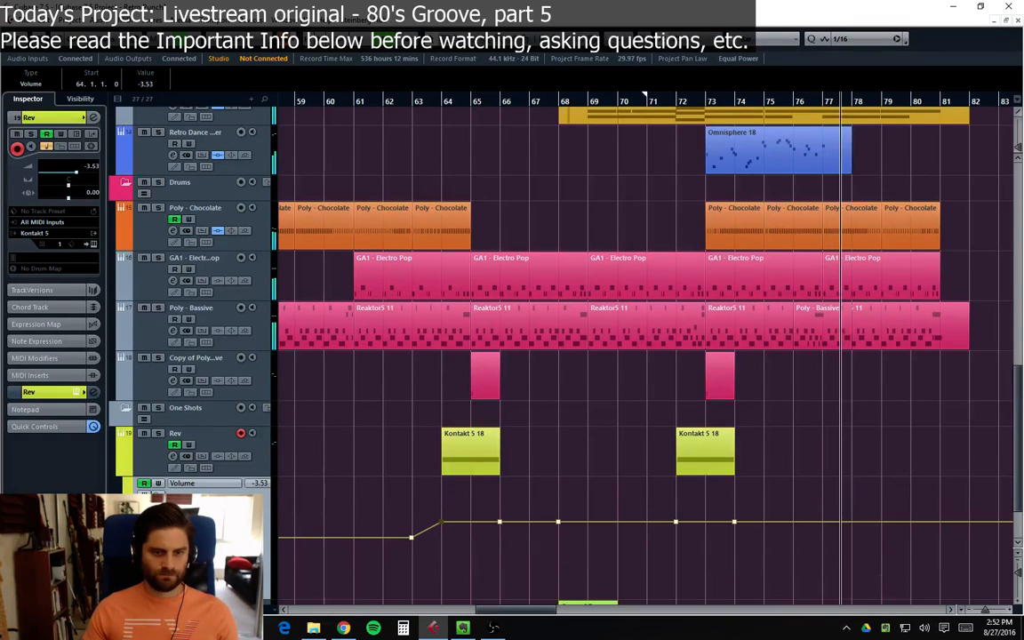
drag(734, 522, 669, 529)
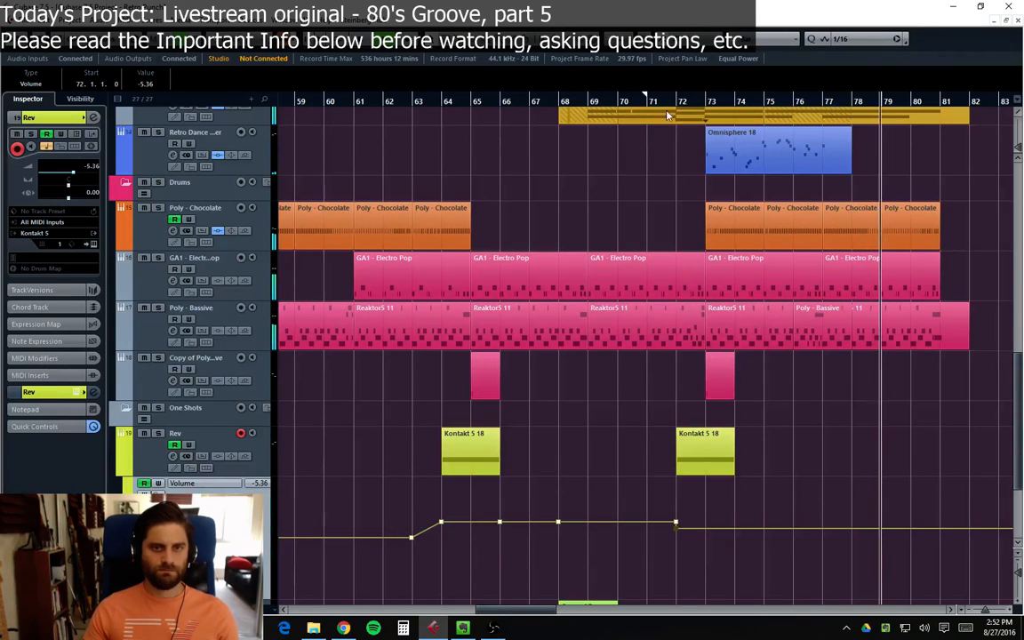
click(123, 471)
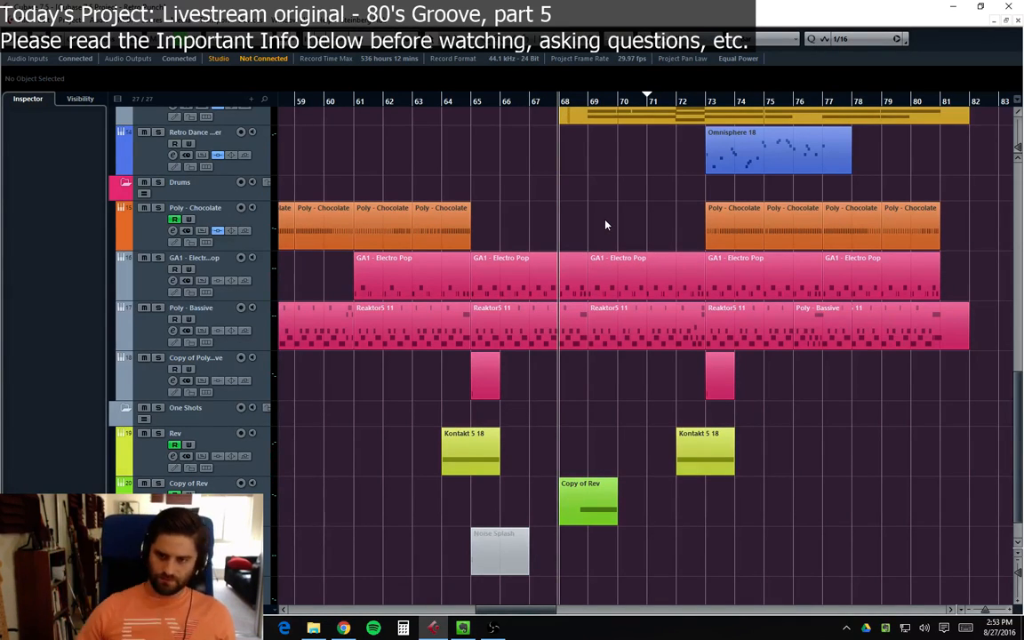
Step: Set the playback position to bar 68 and play through the transition into bar 73
click(585, 117)
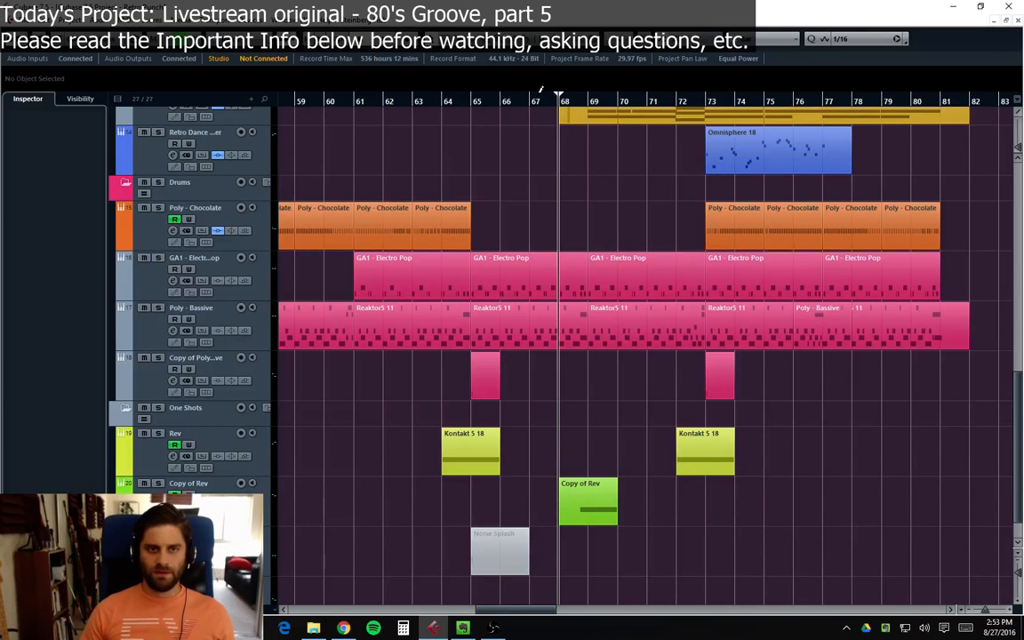
drag(582, 103, 587, 103)
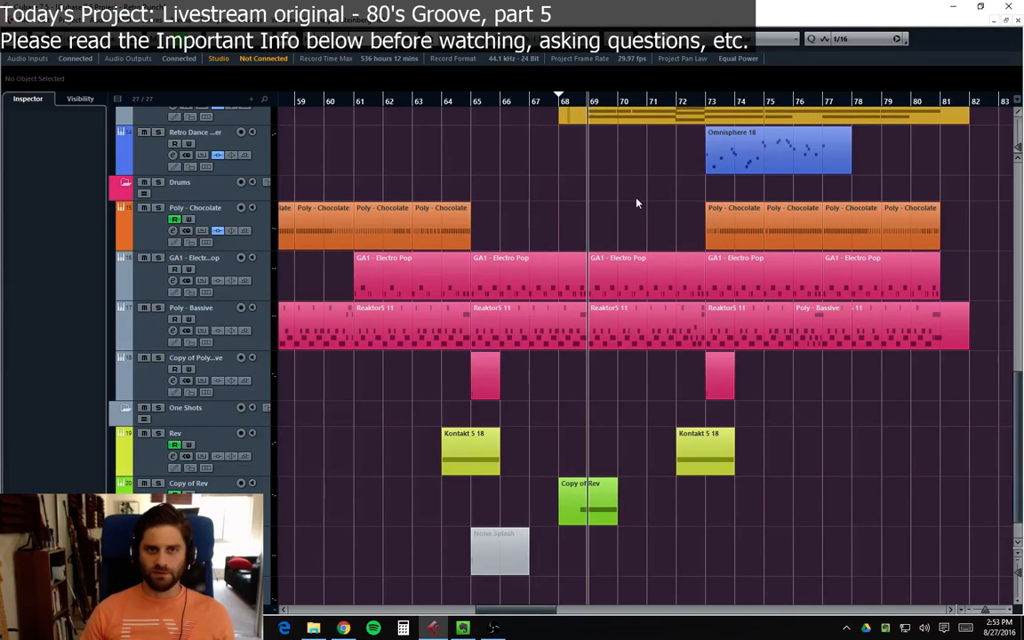
click(613, 105)
click(587, 103)
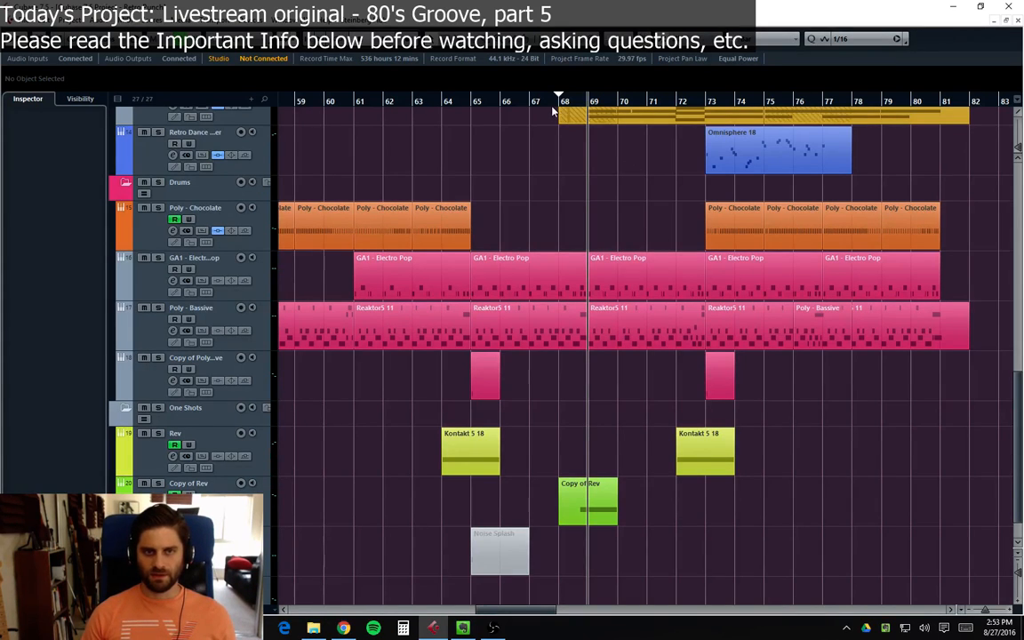
drag(552, 107, 535, 105)
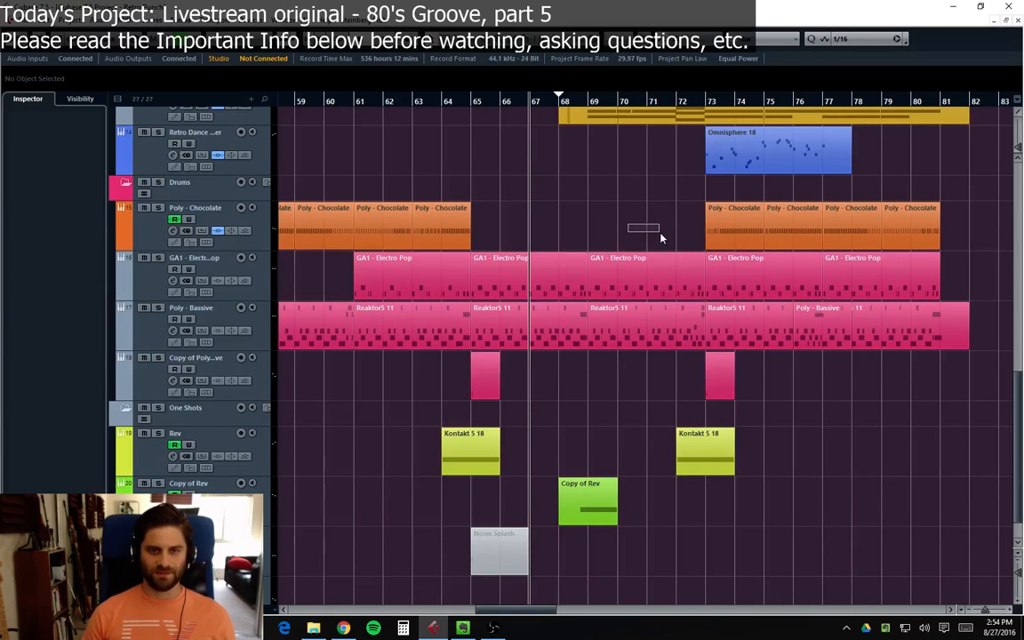
click(563, 105)
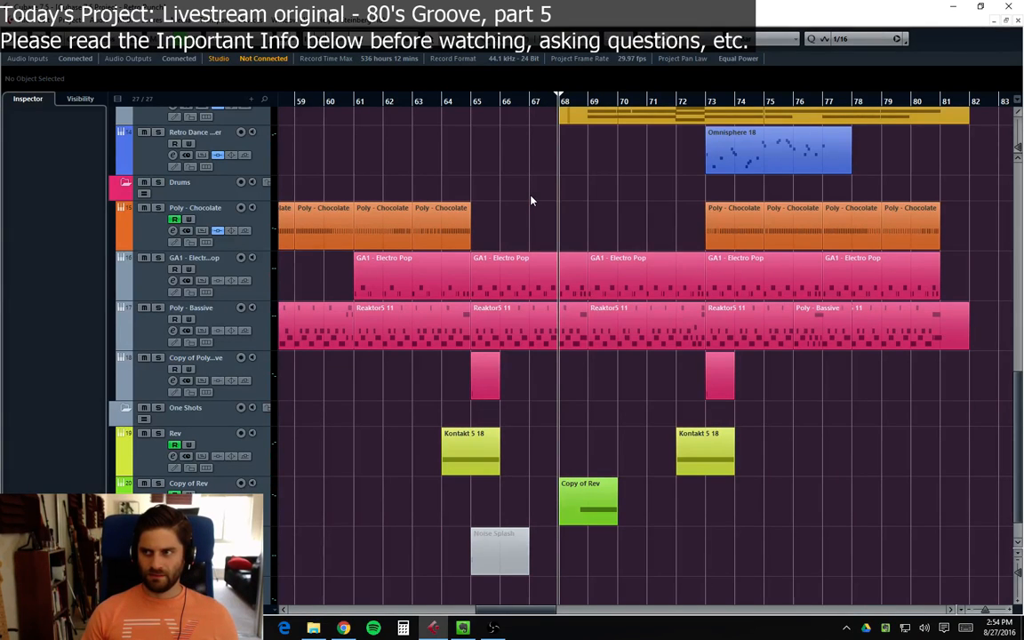
click(530, 102)
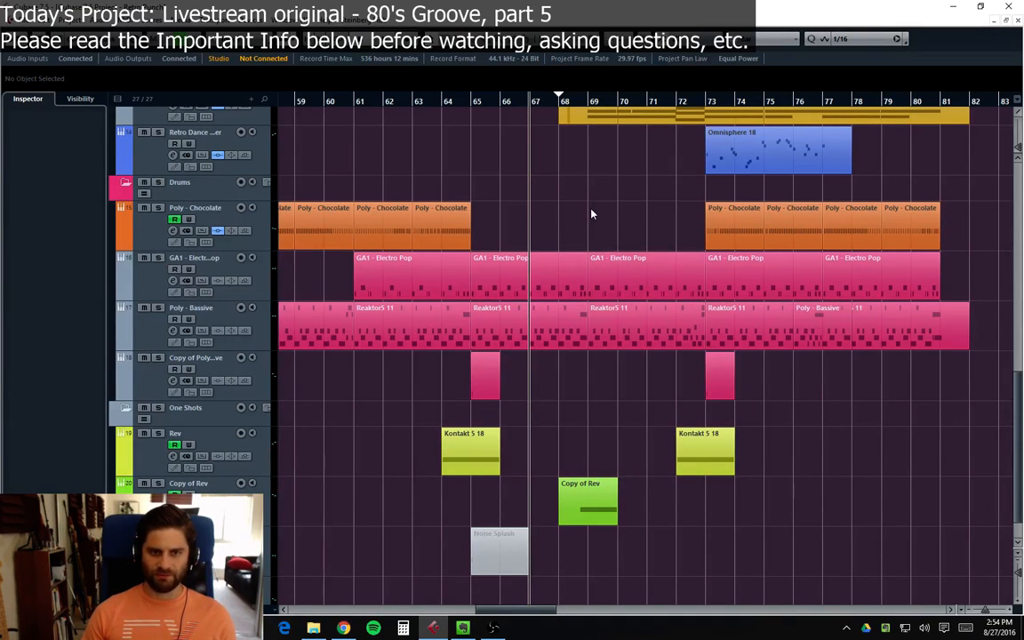
click(573, 103)
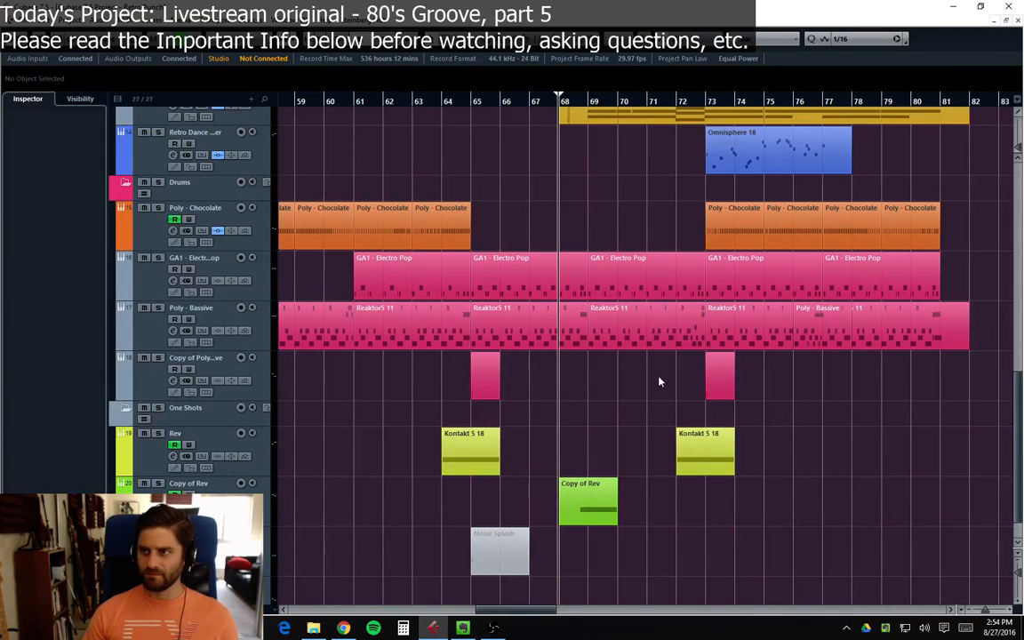
key(space)
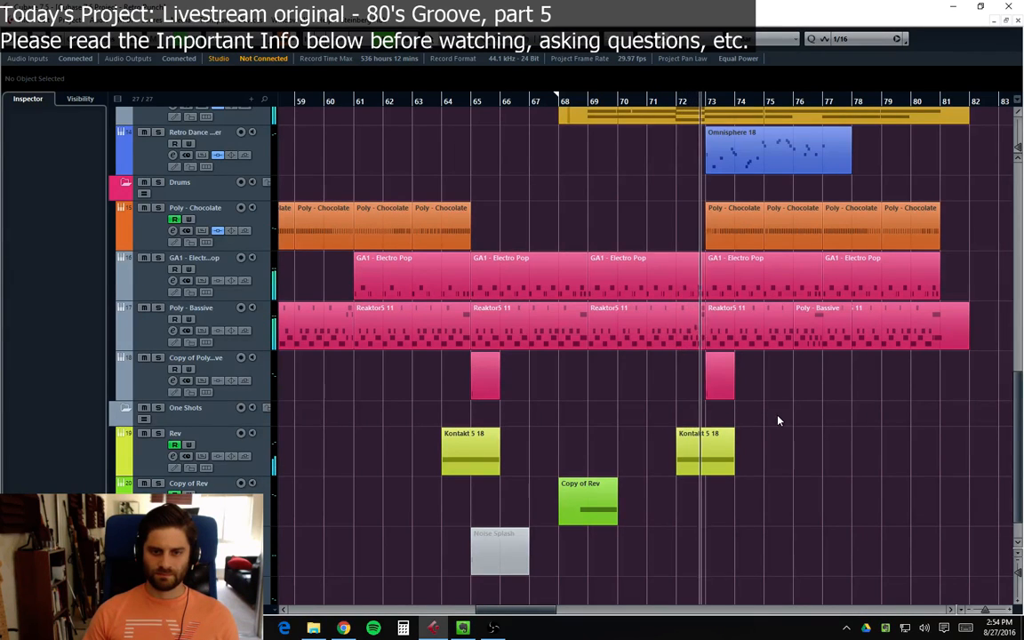
Step: Delete the volume drop at bar 72 from the Rev track's automation and hide the automation lane
click(122, 471)
drag(655, 551, 695, 526)
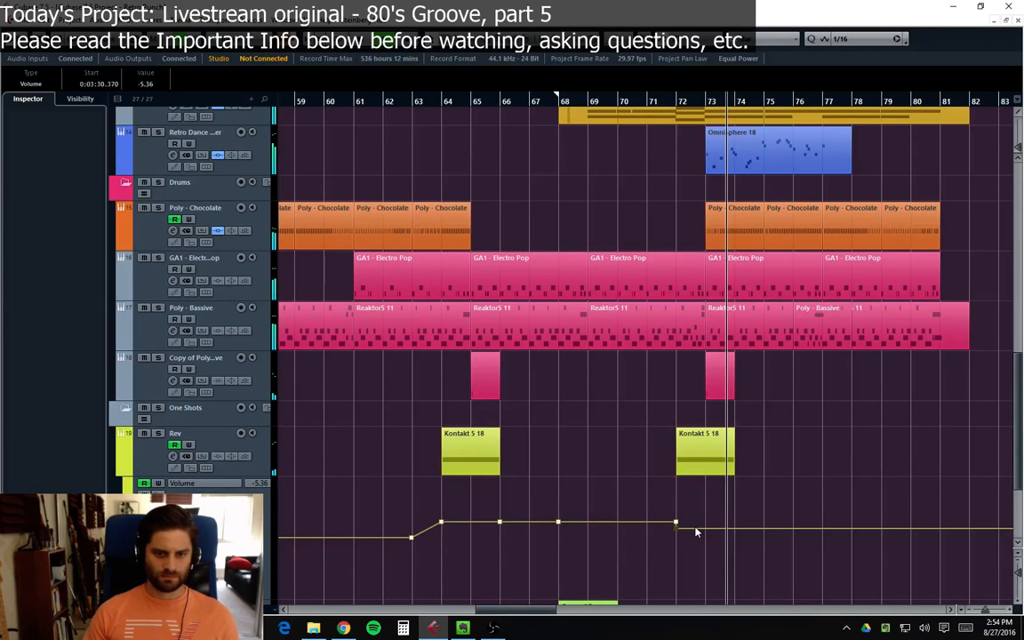
key(Delete)
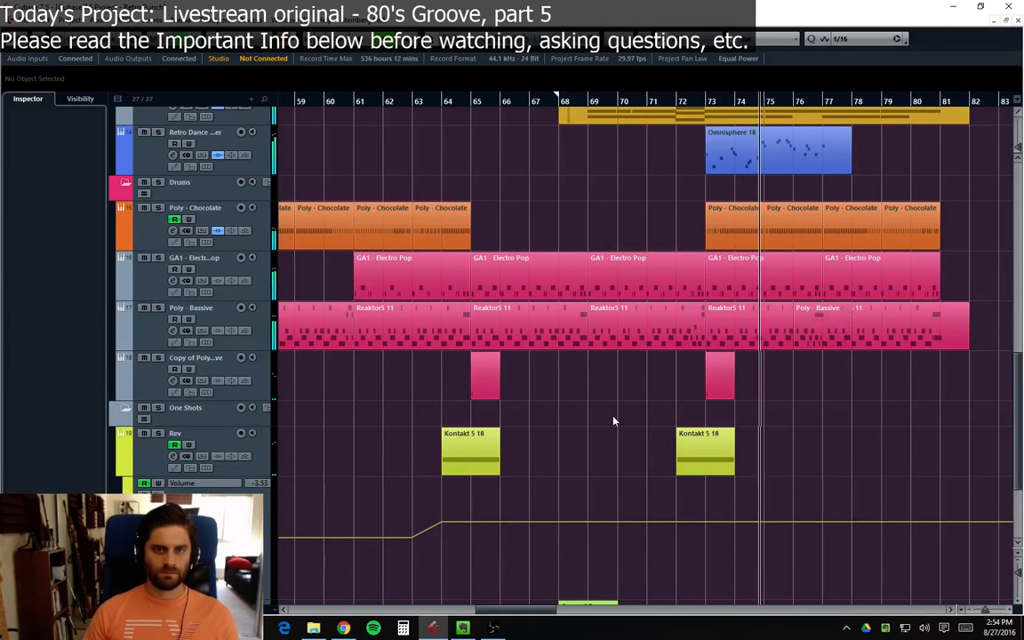
click(123, 472)
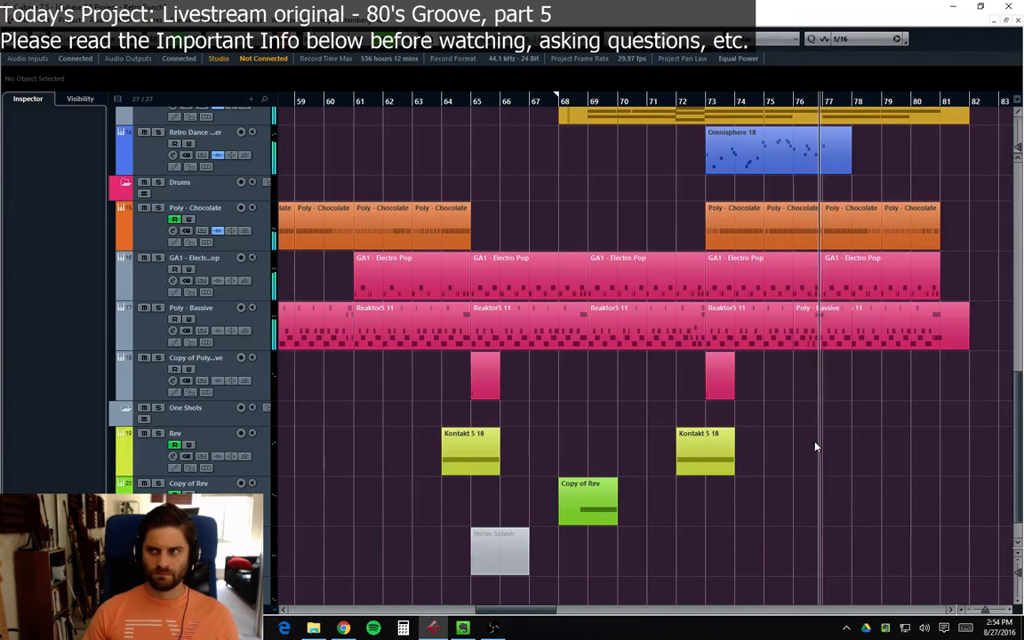
Step: Copy the Copy of Rev event from bar 68 to bar 76, and the Copy of Poly - Bassive event from bar 73 to bars 77 and 81
drag(576, 507, 847, 507)
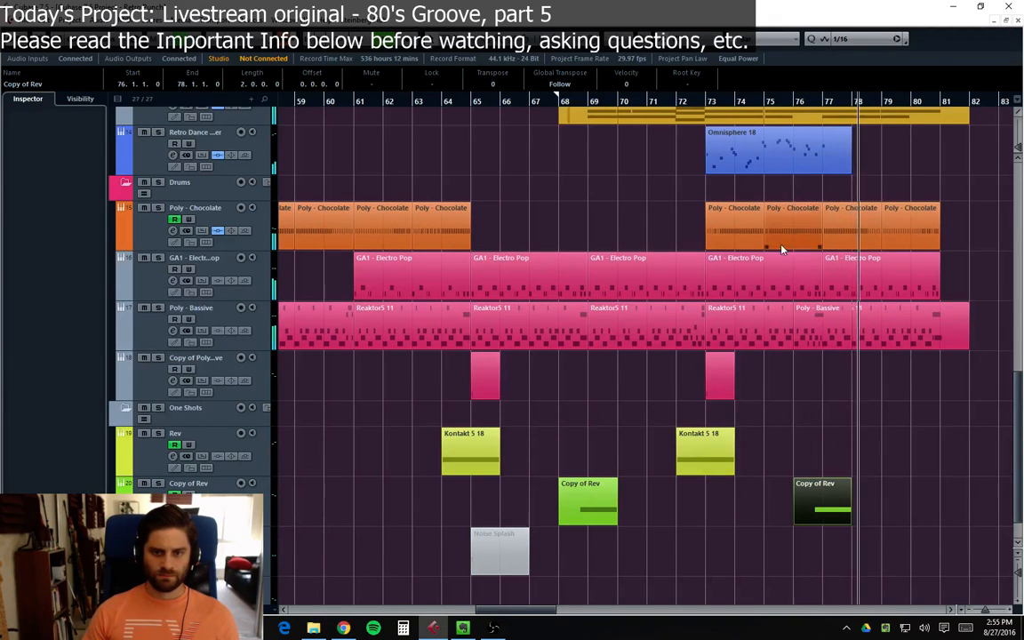
click(731, 384)
drag(733, 388, 853, 395)
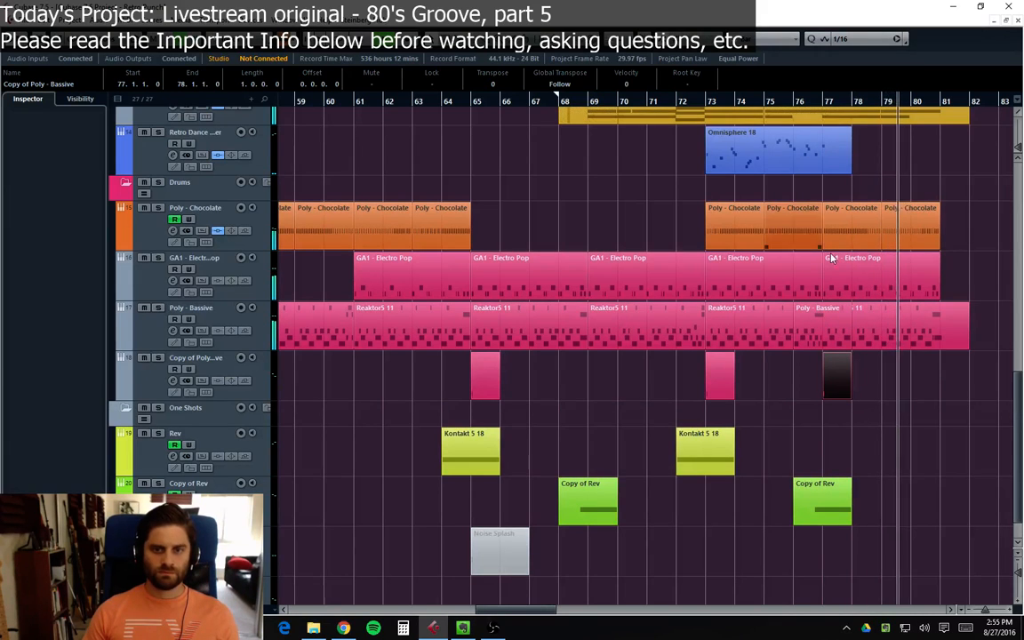
key(ctrl+d)
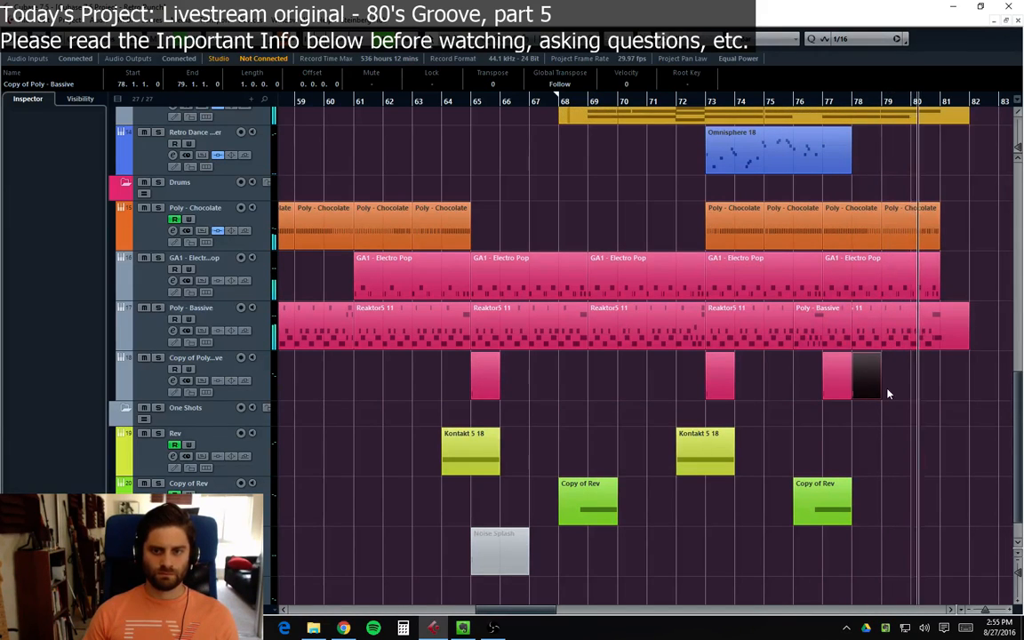
drag(874, 389, 963, 396)
click(843, 502)
key(ctrl+d)
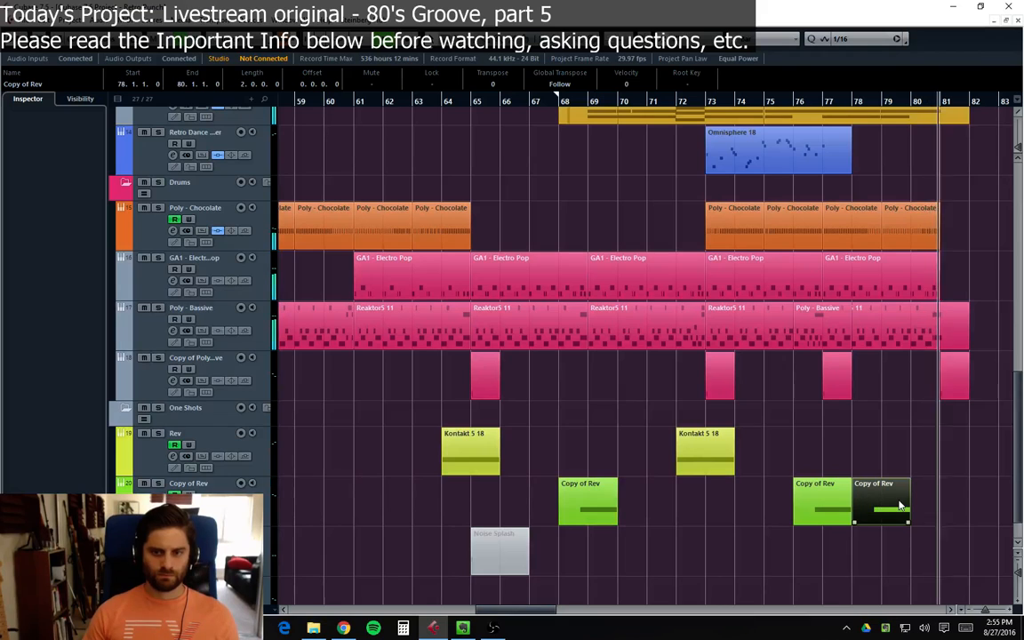
key(Delete)
Step: Duplicate the Rev track's Kontakt 5 18 event at bar 72 and move the copy to bar 80
click(711, 459)
key(ctrl+d)
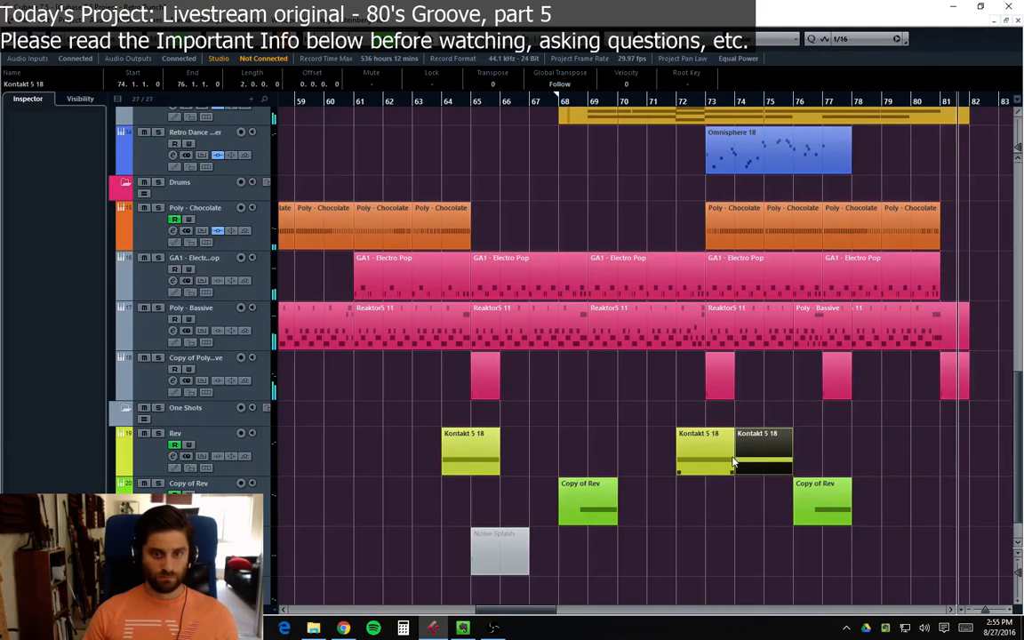
drag(760, 457, 937, 457)
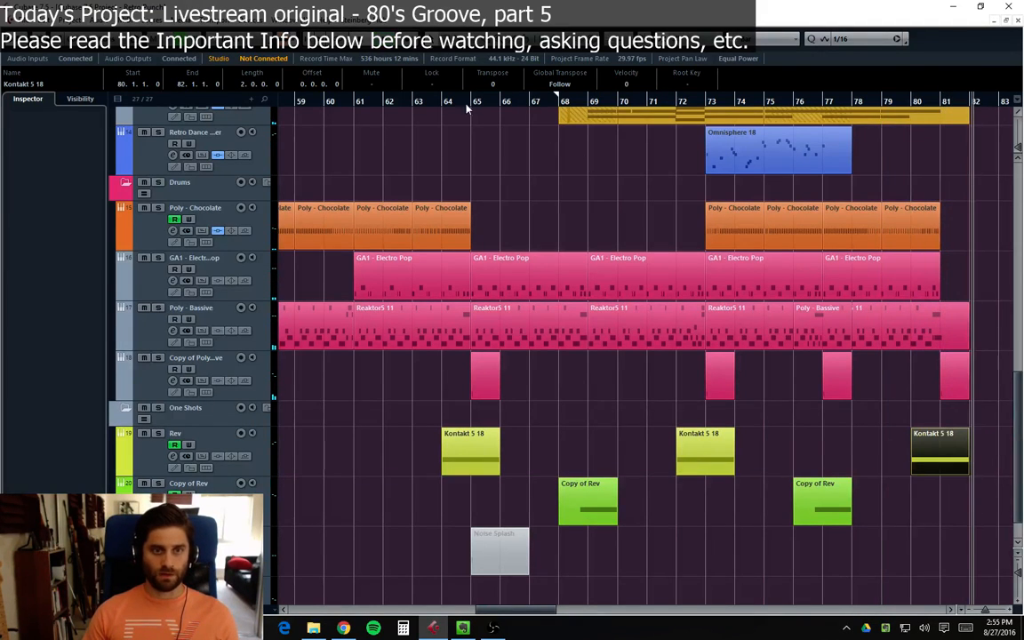
Step: Play the arrangement from about bar 59 and review the tracks during playback
click(292, 99)
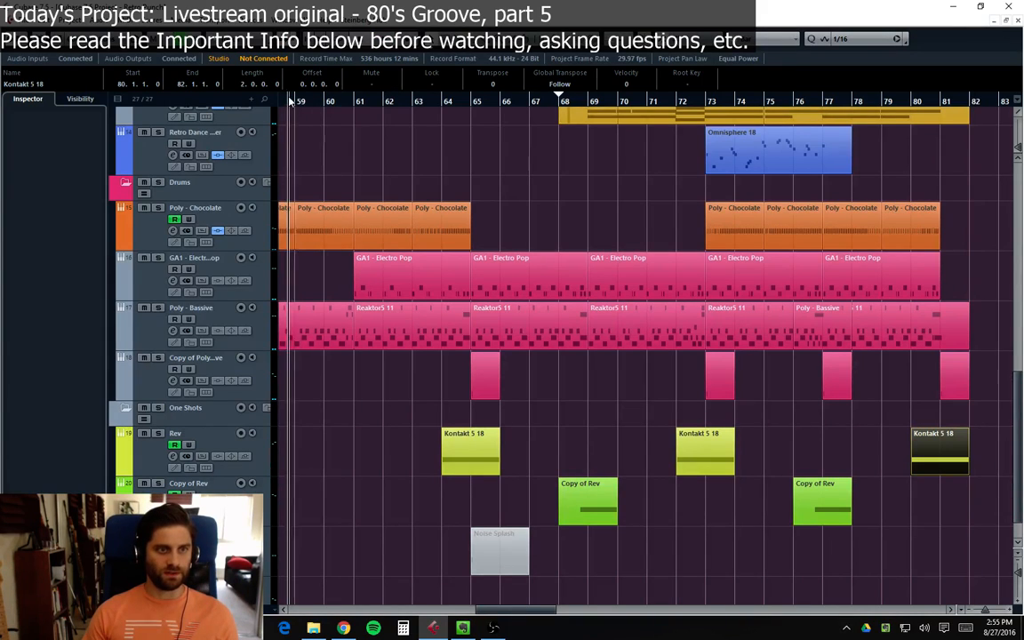
key(space)
click(511, 197)
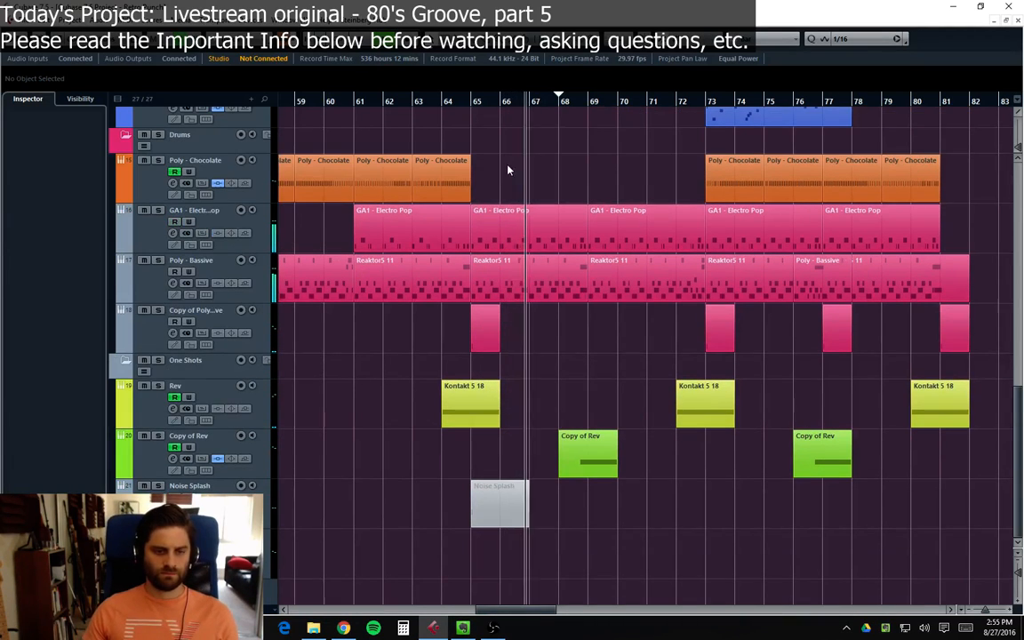
scroll(672, 508, up, 3)
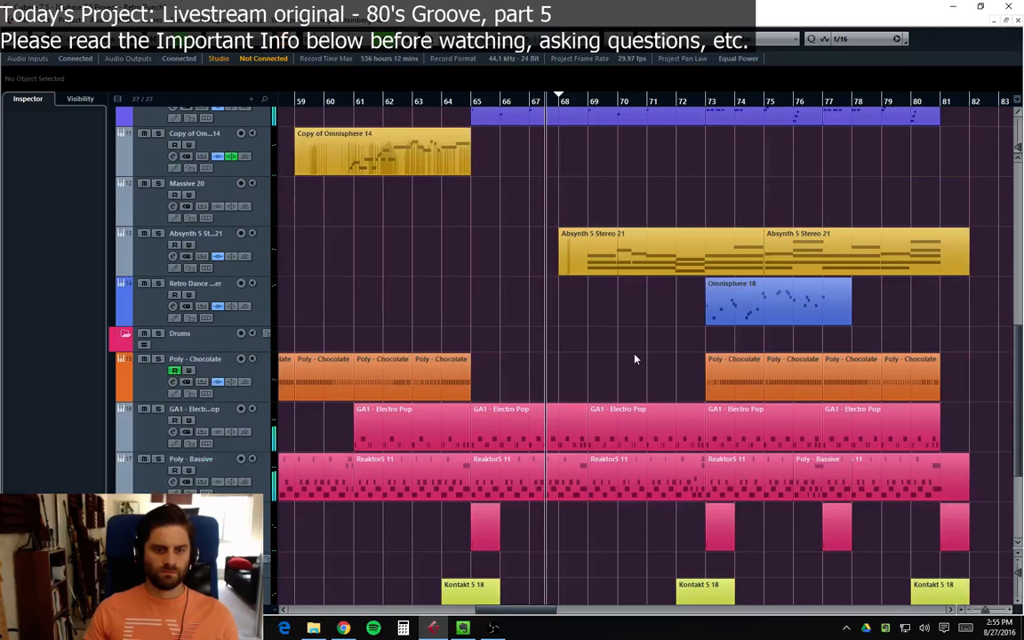
scroll(661, 537, down, 2)
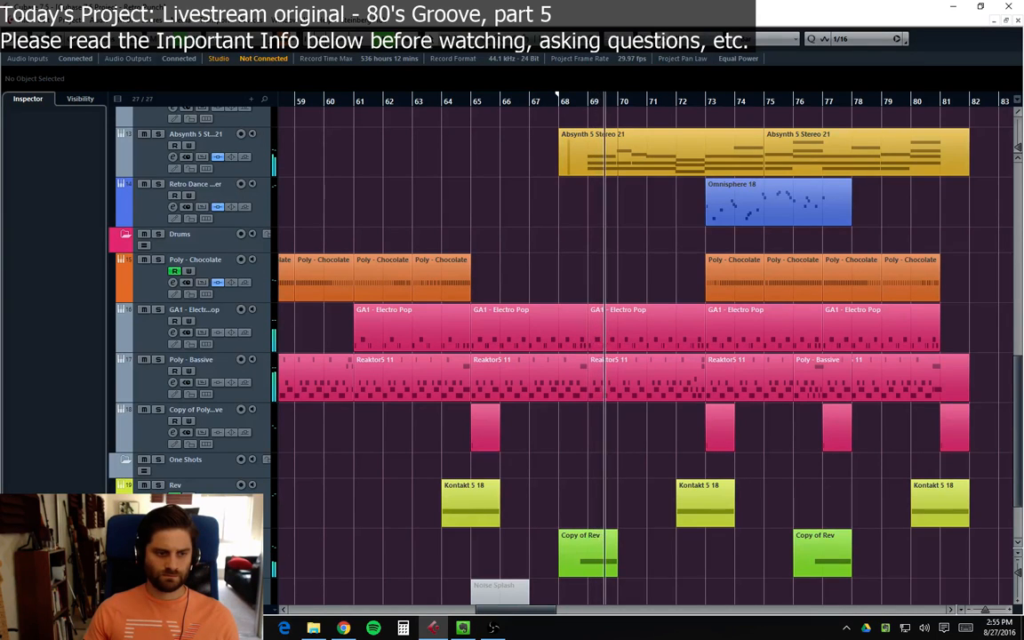
Step: Remove the extra volume automation points after bar 68 on the Copy of Rev track and set the level from bar 68 to -4.67 dB
scroll(537, 480, down, 3)
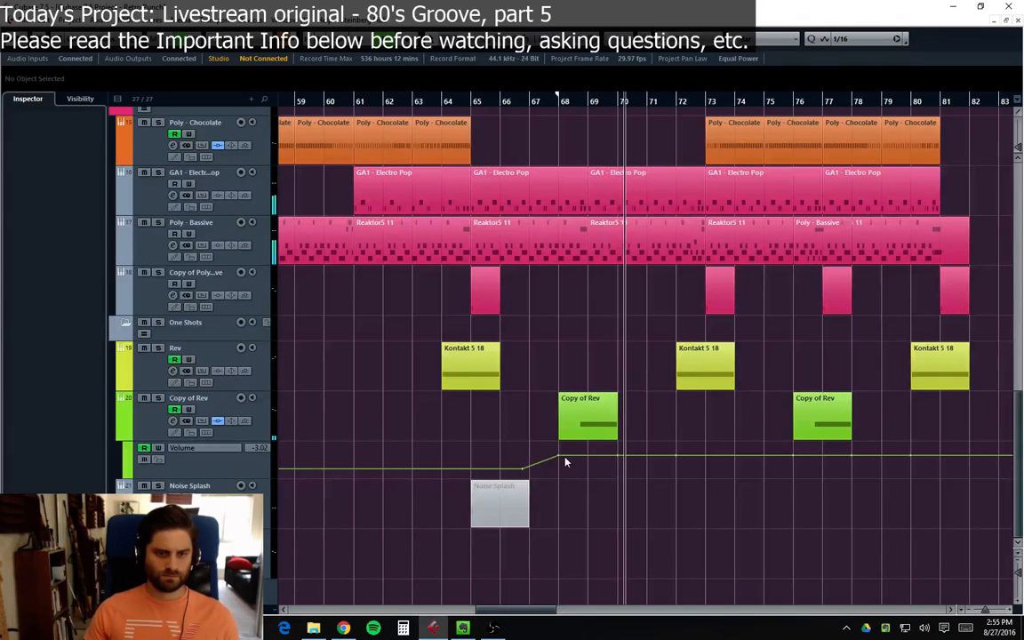
drag(662, 456, 875, 478)
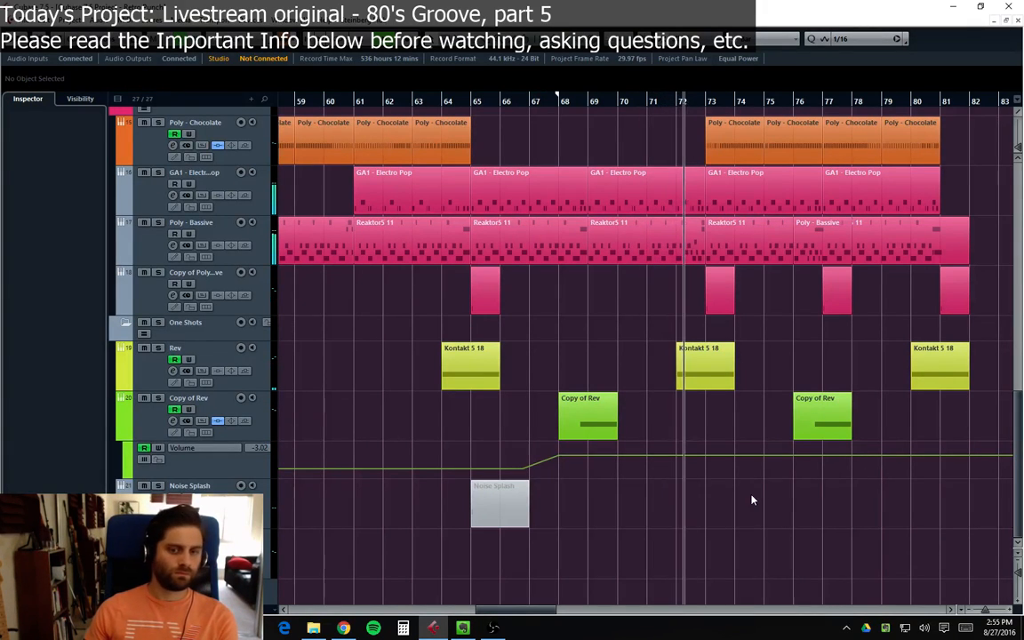
click(557, 457)
drag(557, 459, 622, 459)
key(Delete)
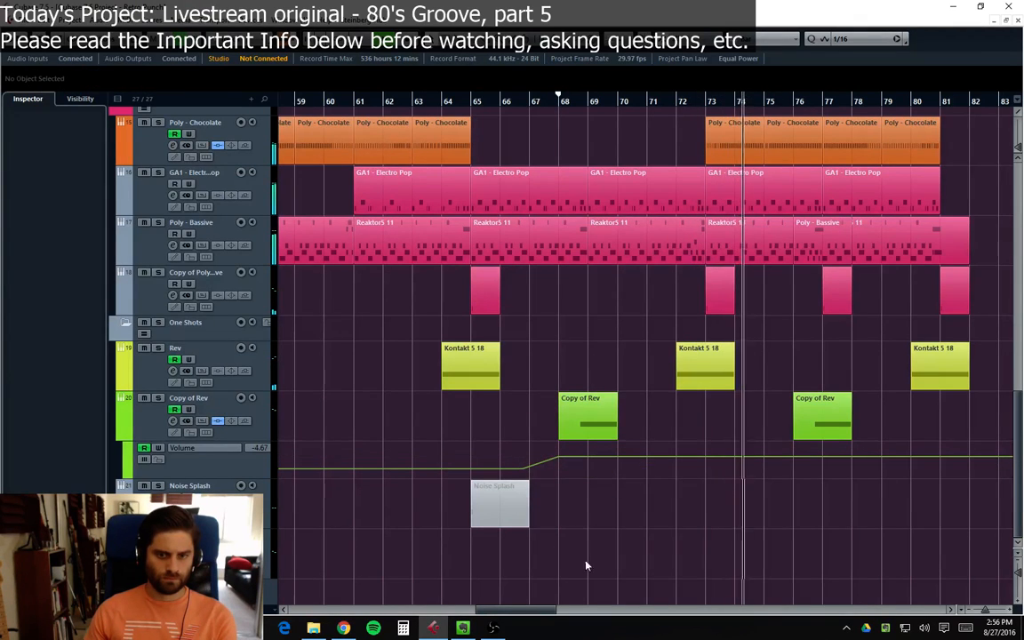
Step: Lower the Copy of Rev track's volume automation to -7.11 dB from bar 76 and hide the automation lane
drag(516, 609, 531, 609)
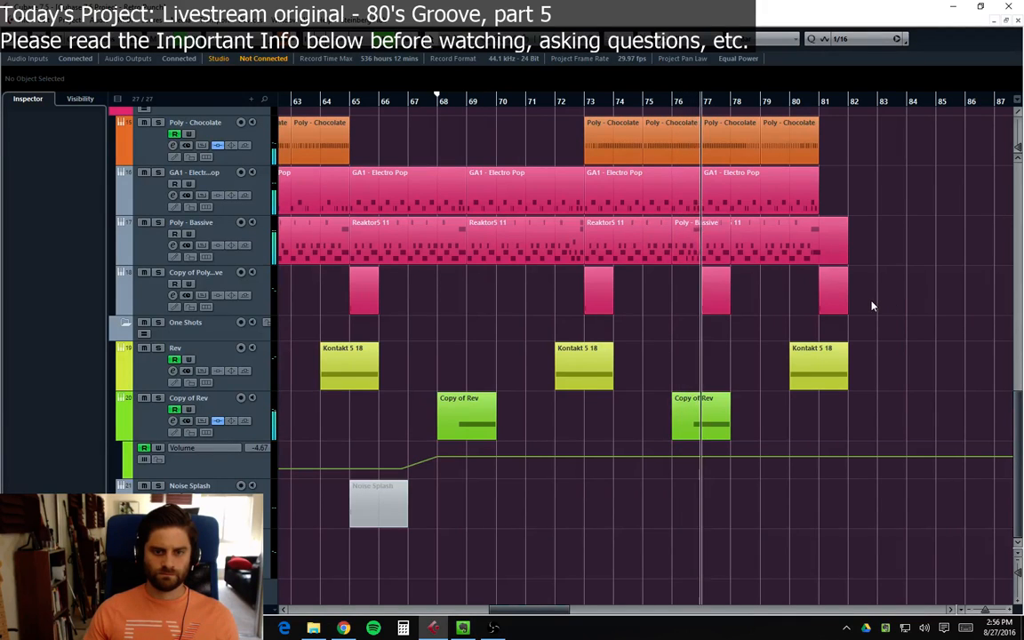
click(671, 460)
click(762, 421)
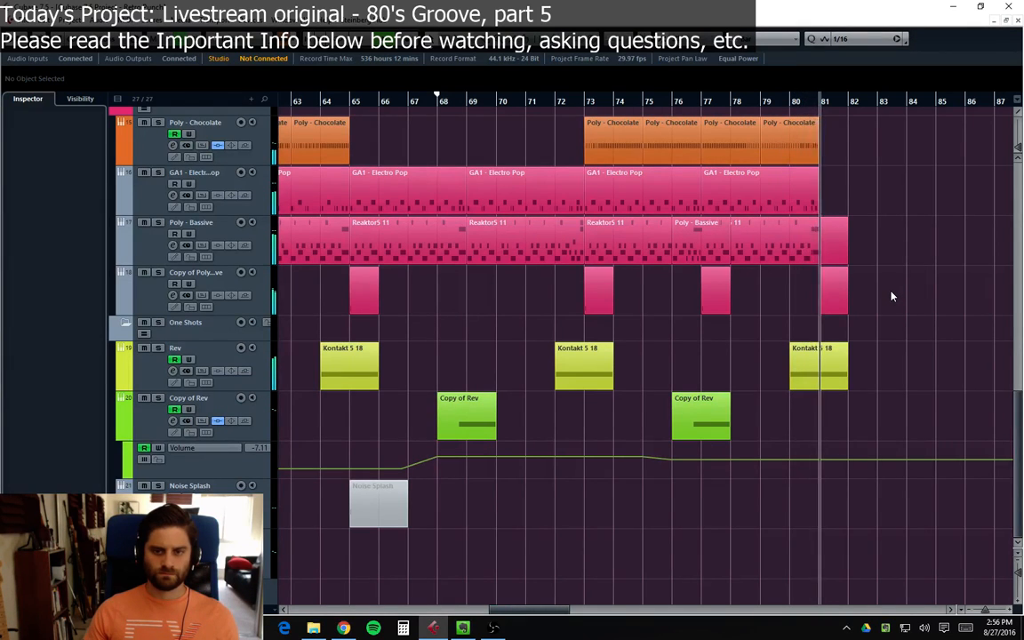
click(123, 433)
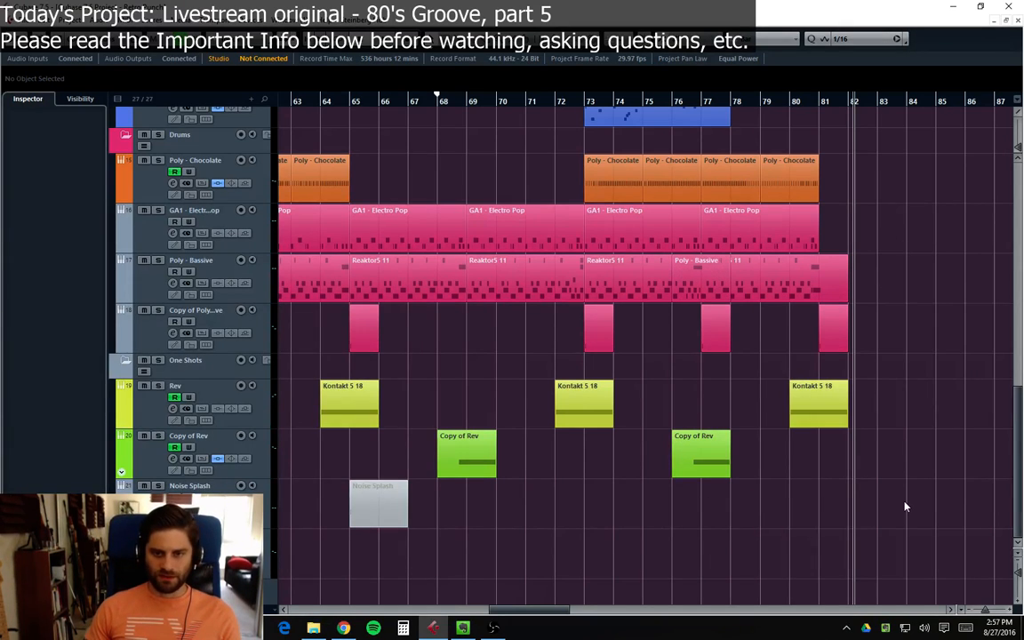
Step: Return to the start of the project and play the arrangement from bar 1
key(KP_Decimal)
scroll(682, 462, up, 10)
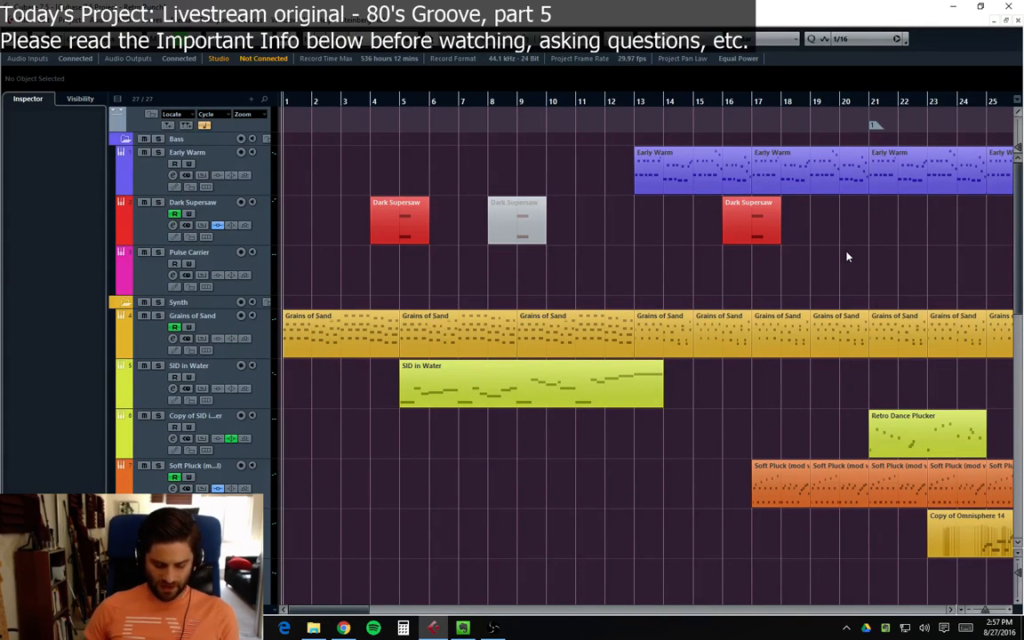
key(space)
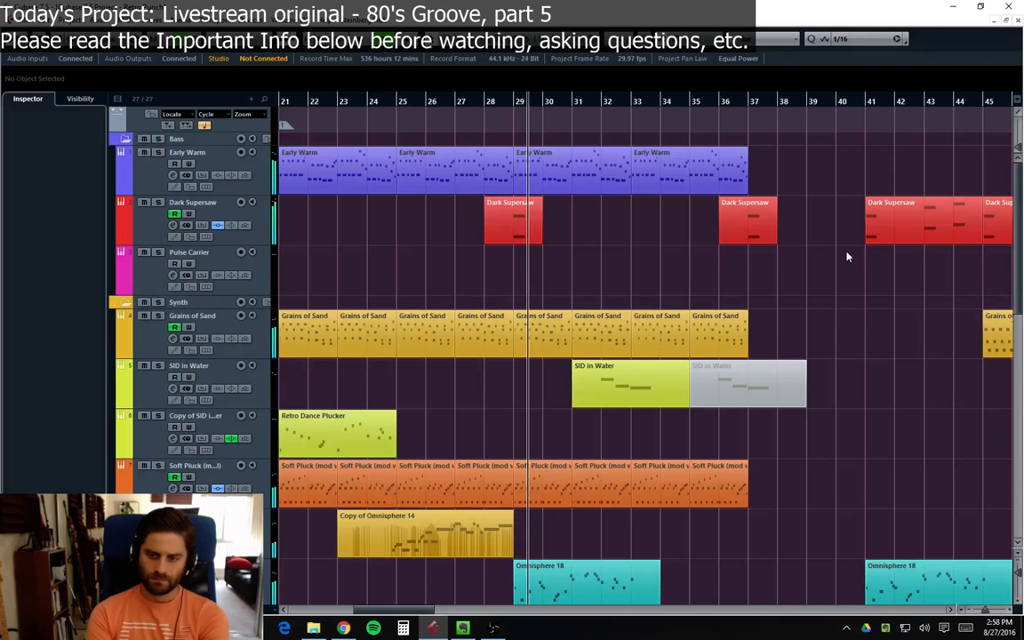
Step: Set the Noise Splash track's volume to -10.8 dB in its channel settings and close them
scroll(708, 420, down, 10)
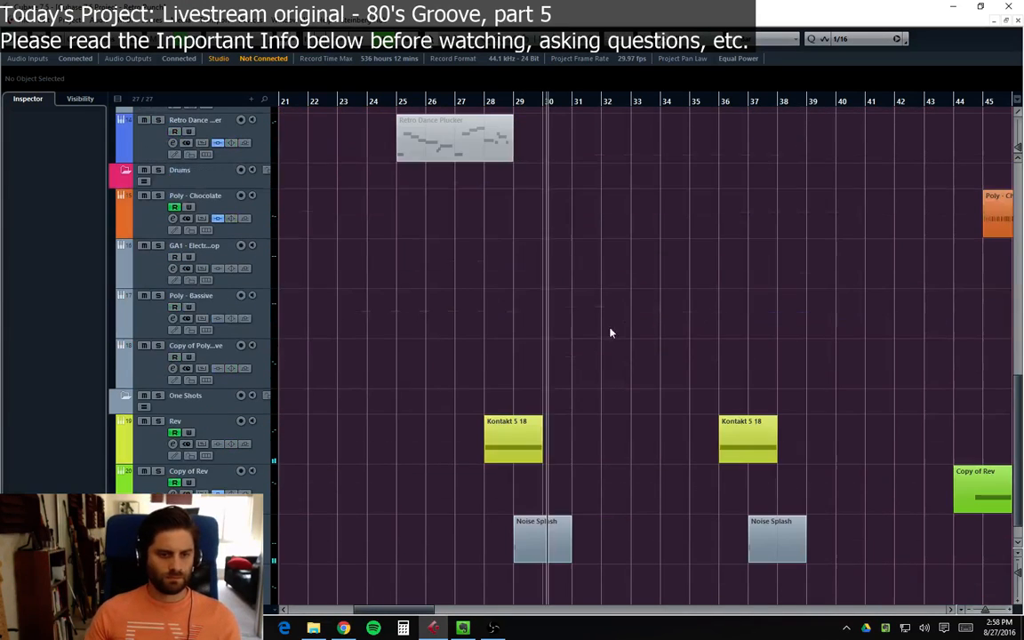
click(173, 544)
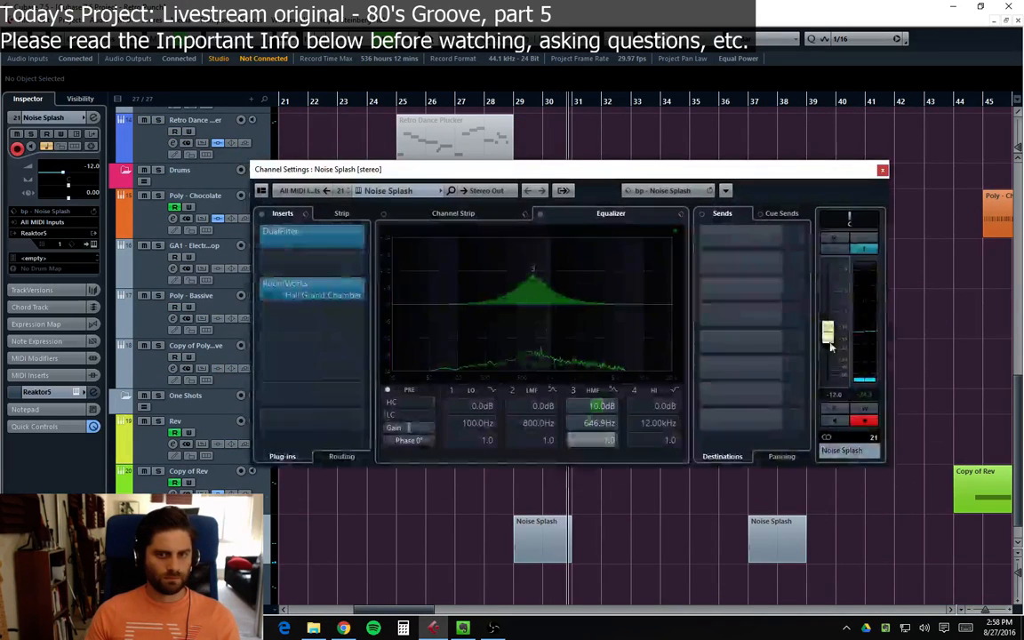
click(881, 171)
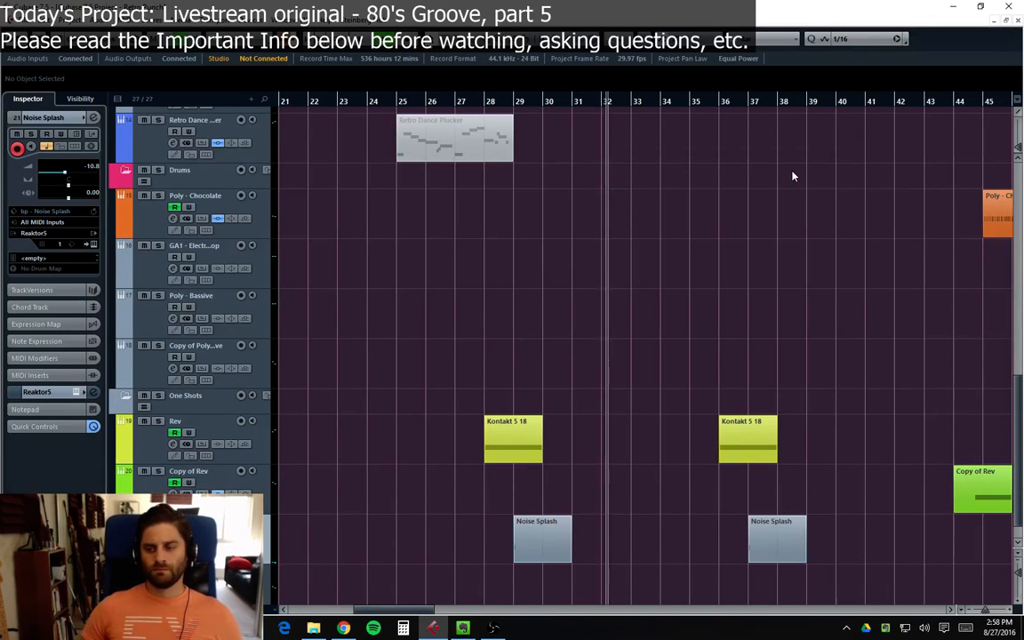
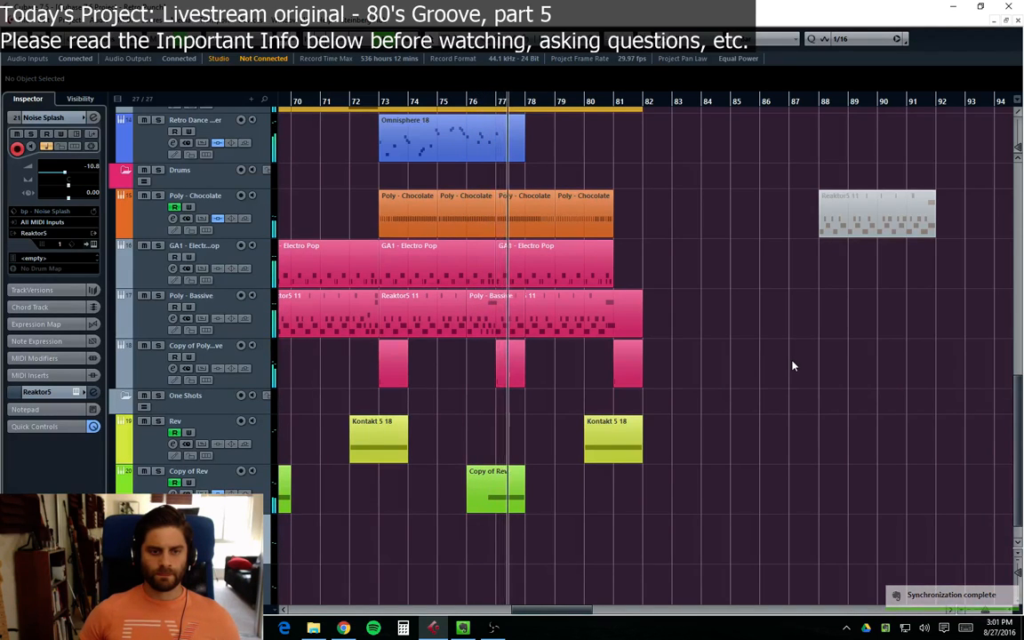
Step: Mute the Copy of Rev event at bar 76
click(494, 487)
key(shift+m)
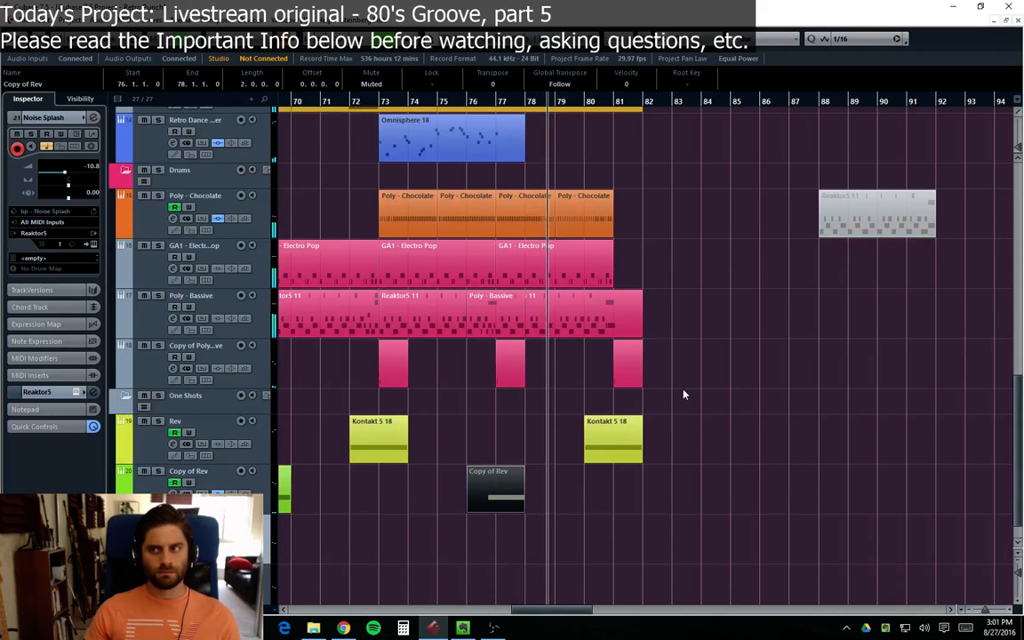
click(703, 380)
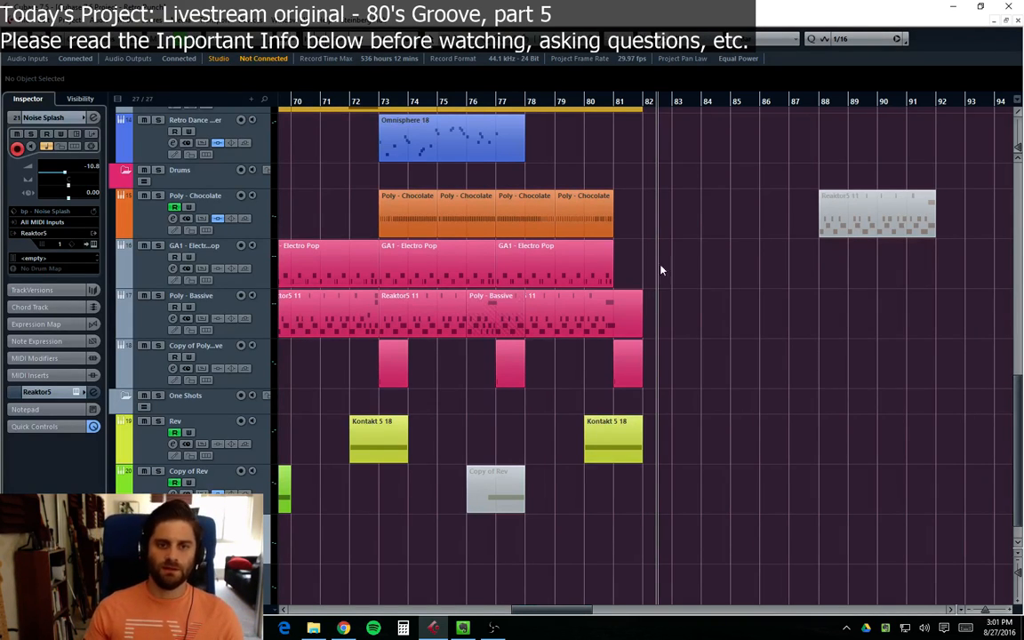
Step: Review the placement of the one-shot events between about bars 22 and 78, and play the arrangement from bar 56
scroll(748, 278, up, 6)
scroll(747, 279, down, 5)
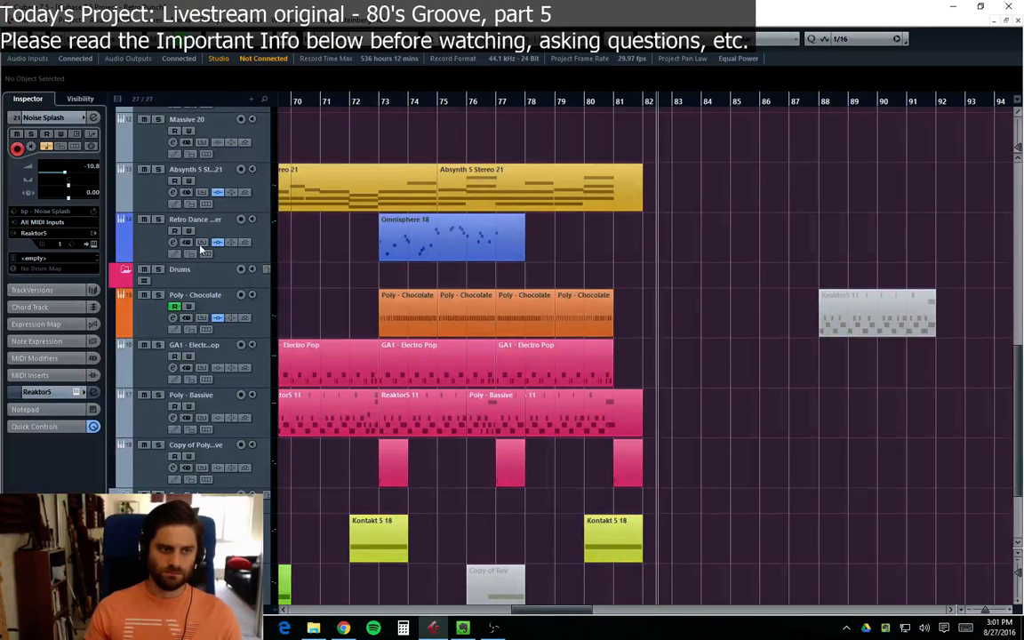
scroll(422, 265, down, 3)
click(203, 377)
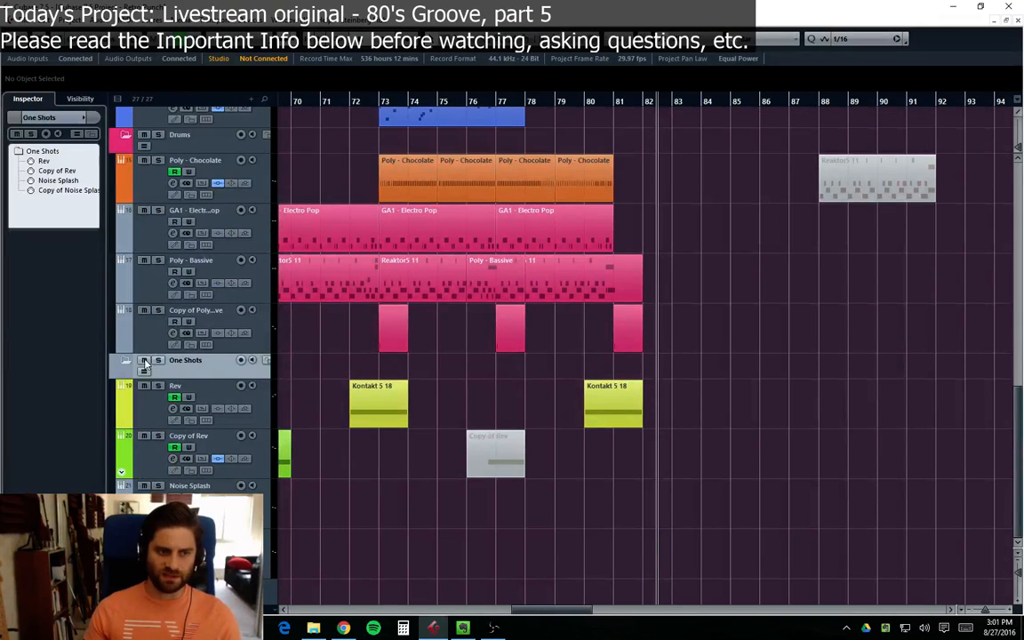
click(200, 486)
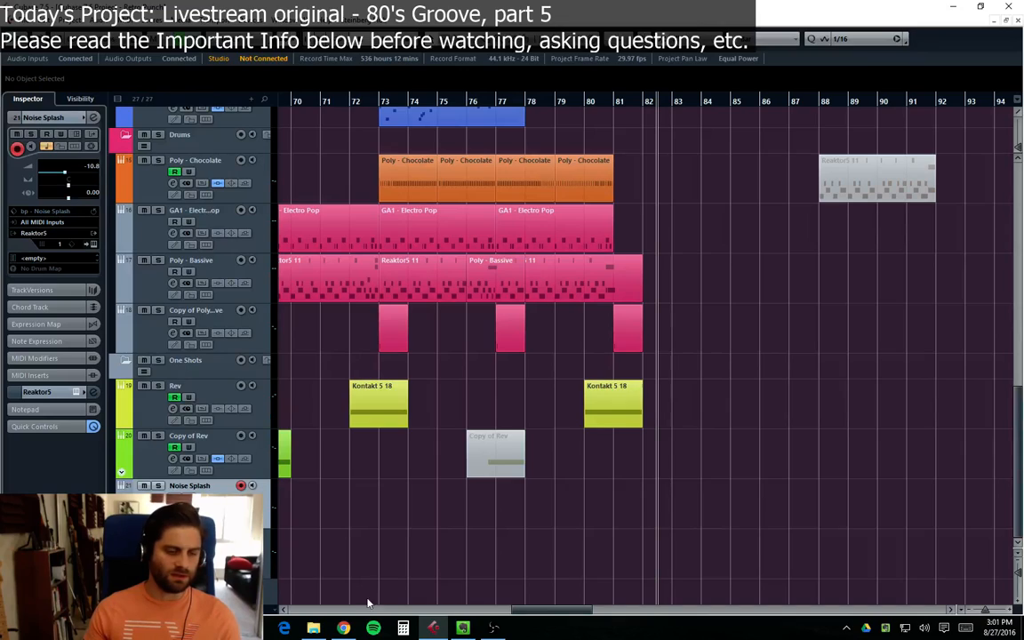
drag(562, 611, 406, 624)
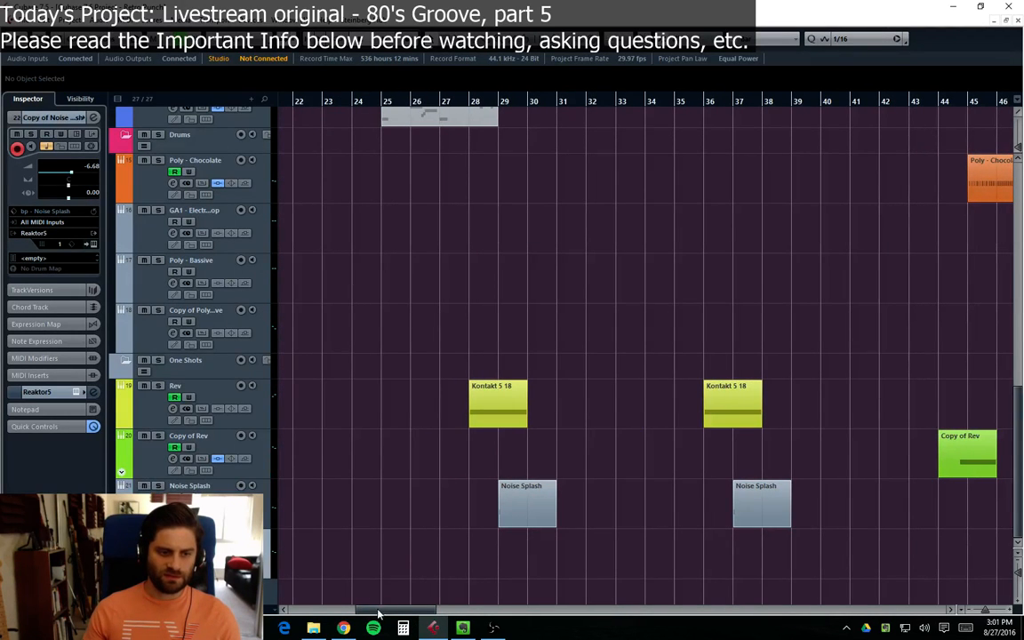
drag(378, 613, 419, 620)
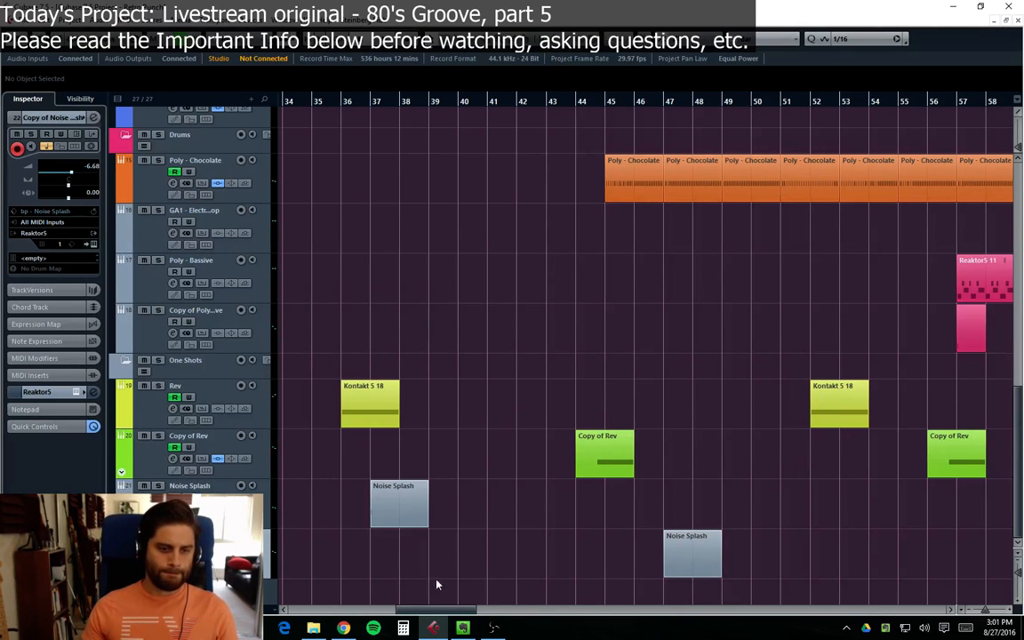
drag(438, 614, 504, 610)
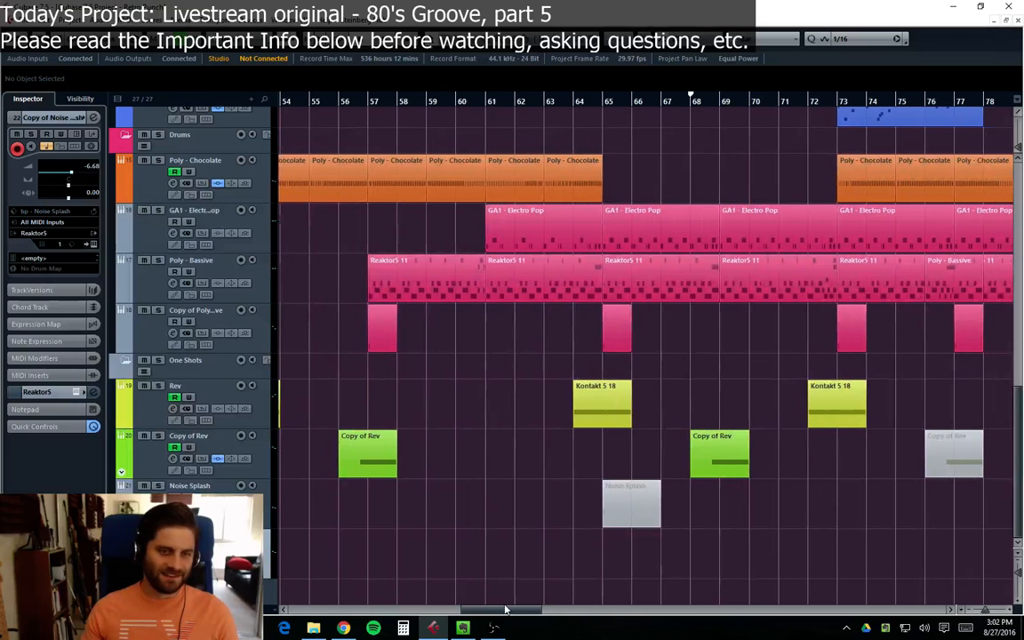
click(343, 104)
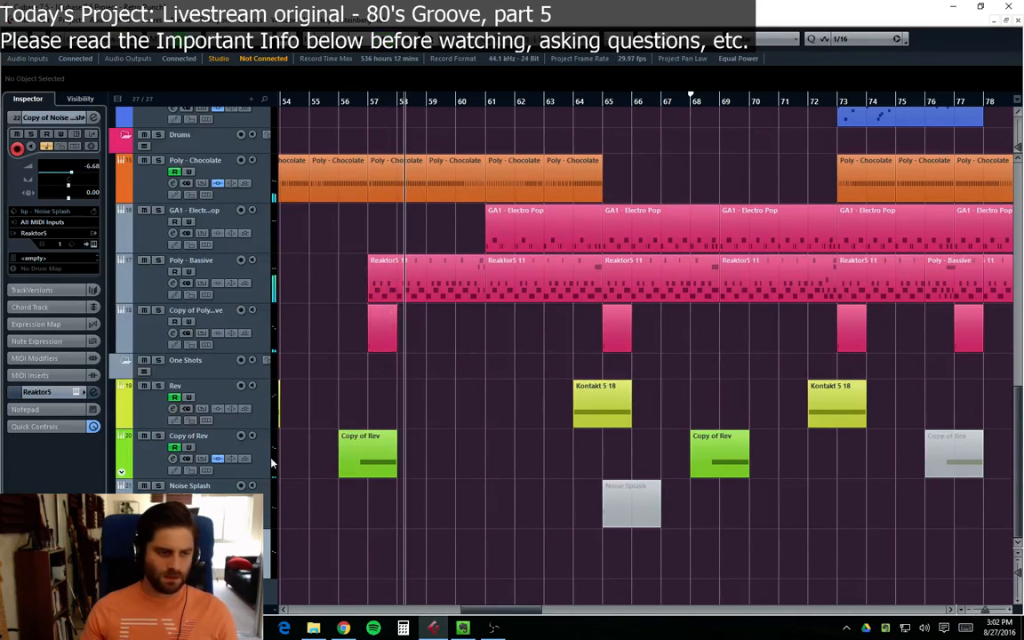
Step: Add one Kontakt 5 instrument track below the Copy of Rev track
click(156, 471)
right_click(155, 342)
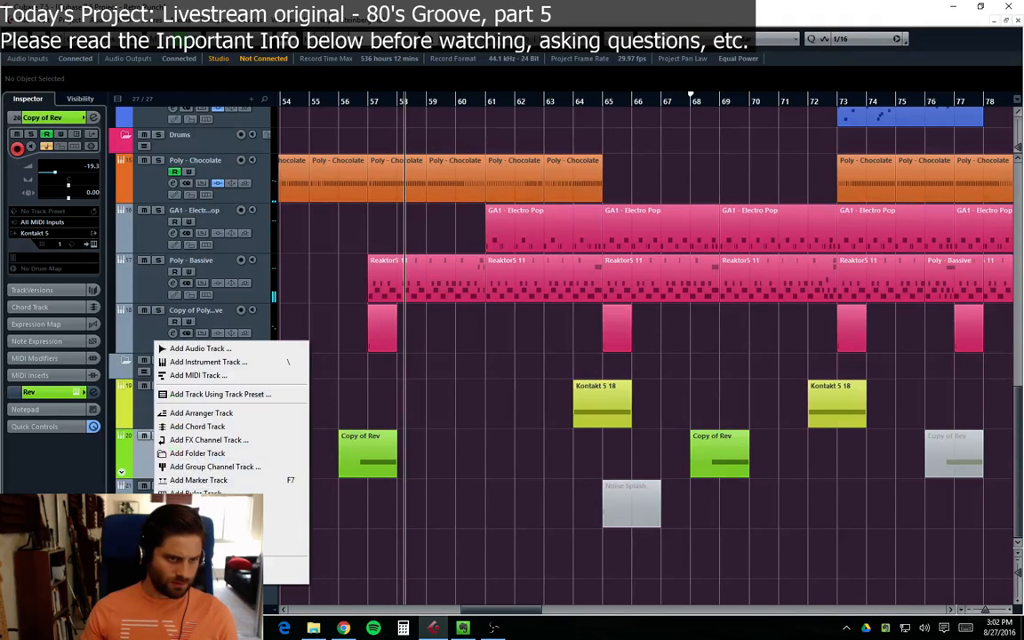
click(223, 366)
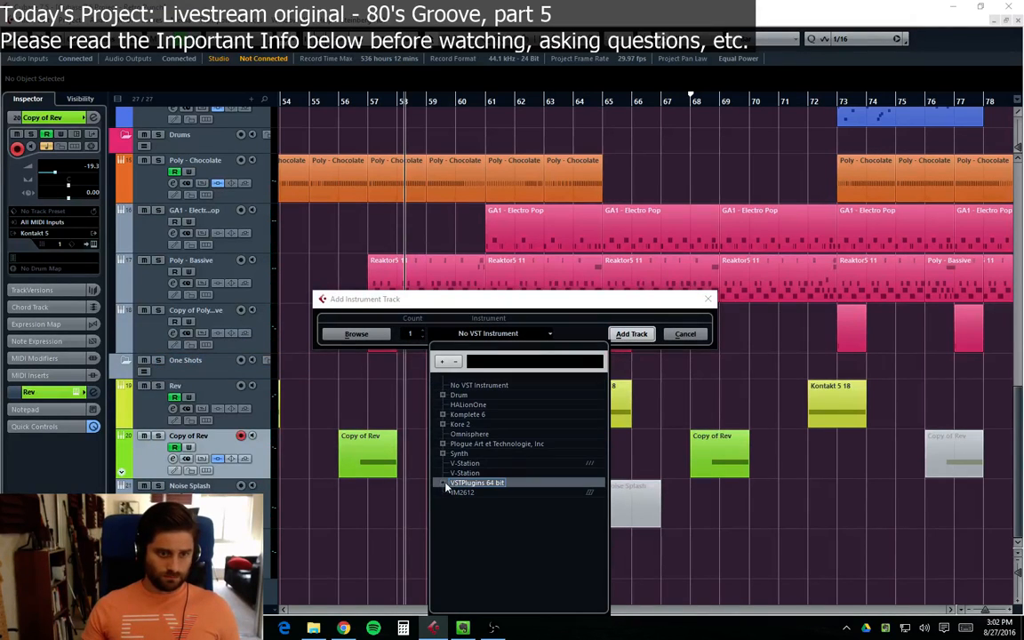
click(443, 482)
click(466, 493)
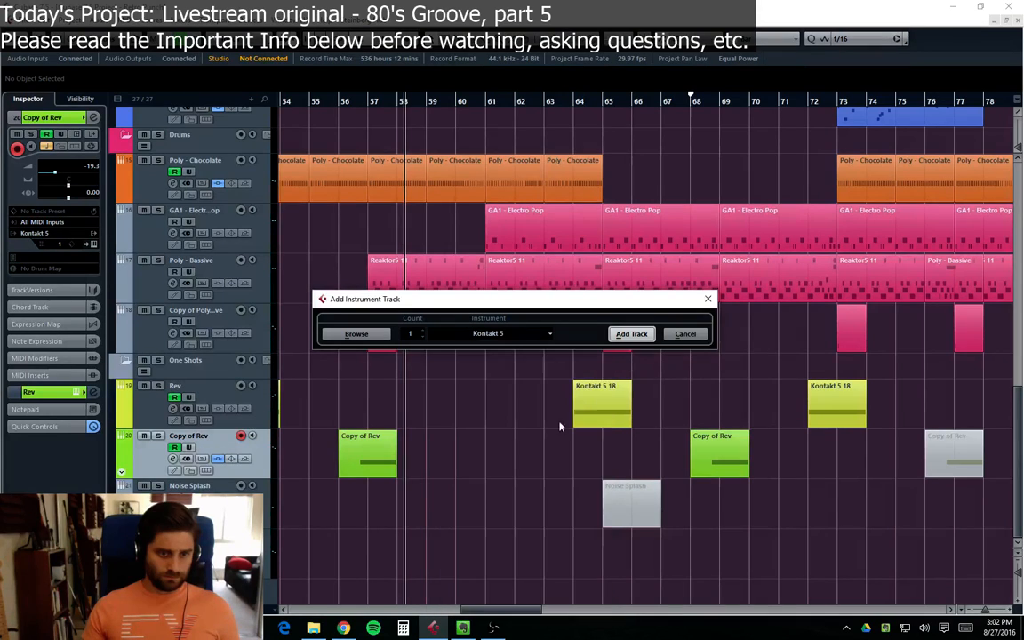
click(631, 334)
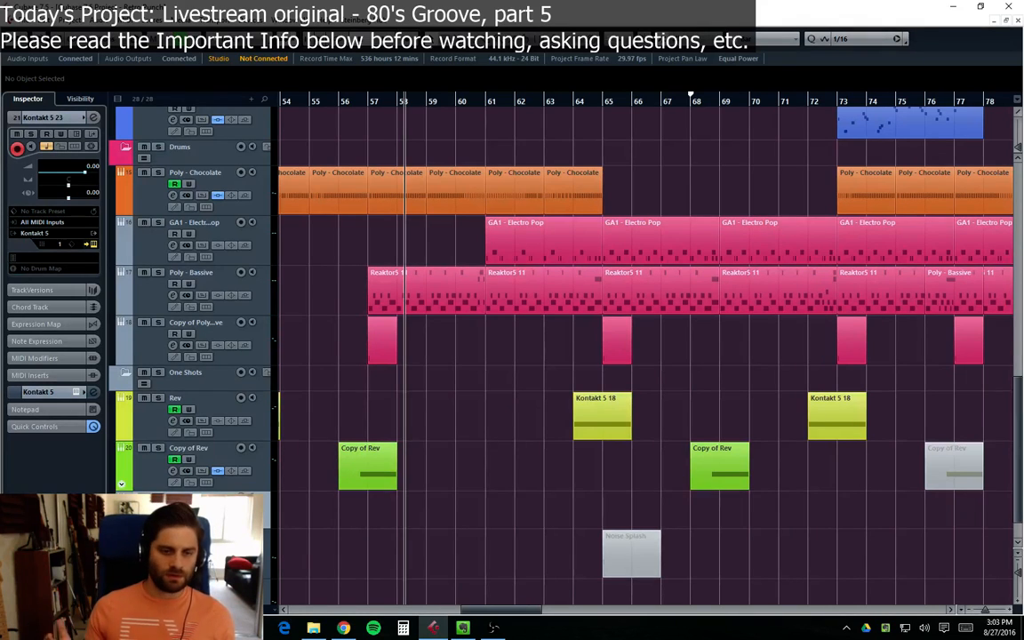
Step: Move the playhead to bar 56 and check the first bass note of the Pulse Carrier track's Early Warm event at bar 57
click(340, 105)
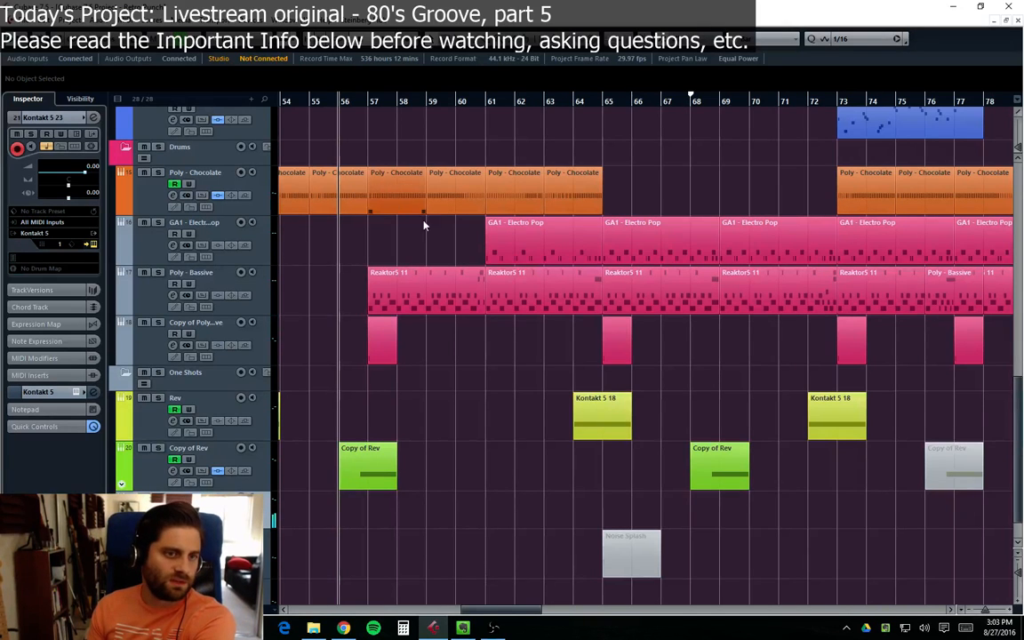
scroll(425, 234, up, 10)
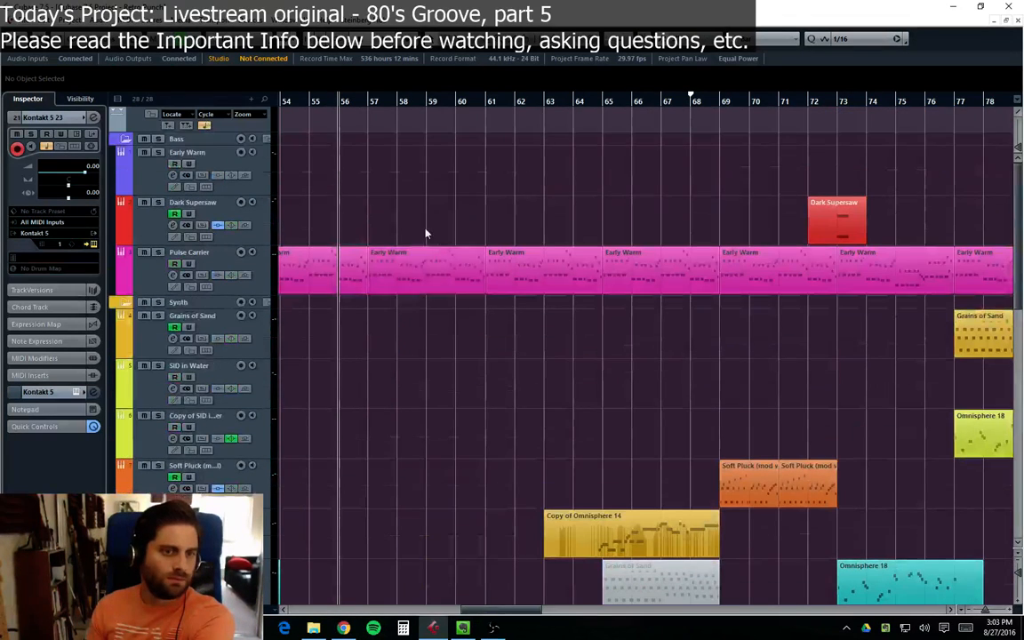
double_click(382, 283)
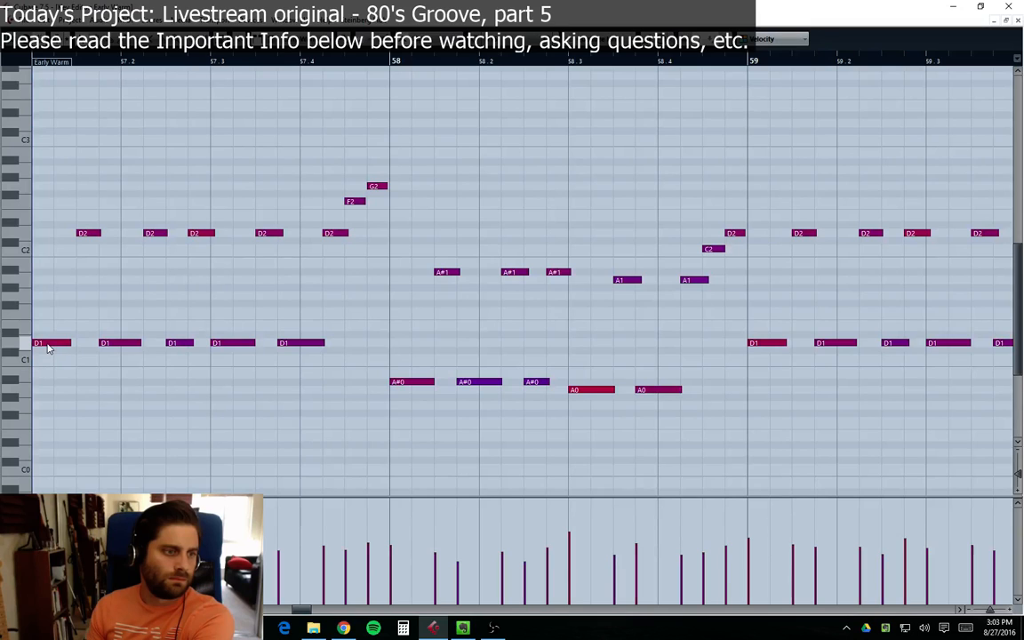
click(49, 345)
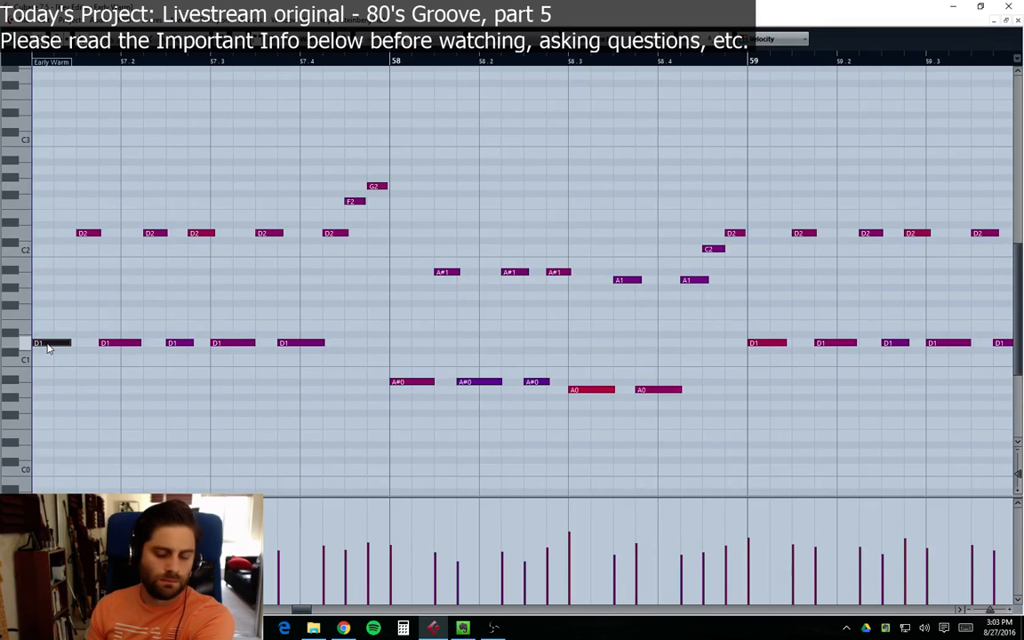
click(1017, 21)
scroll(622, 445, down, 10)
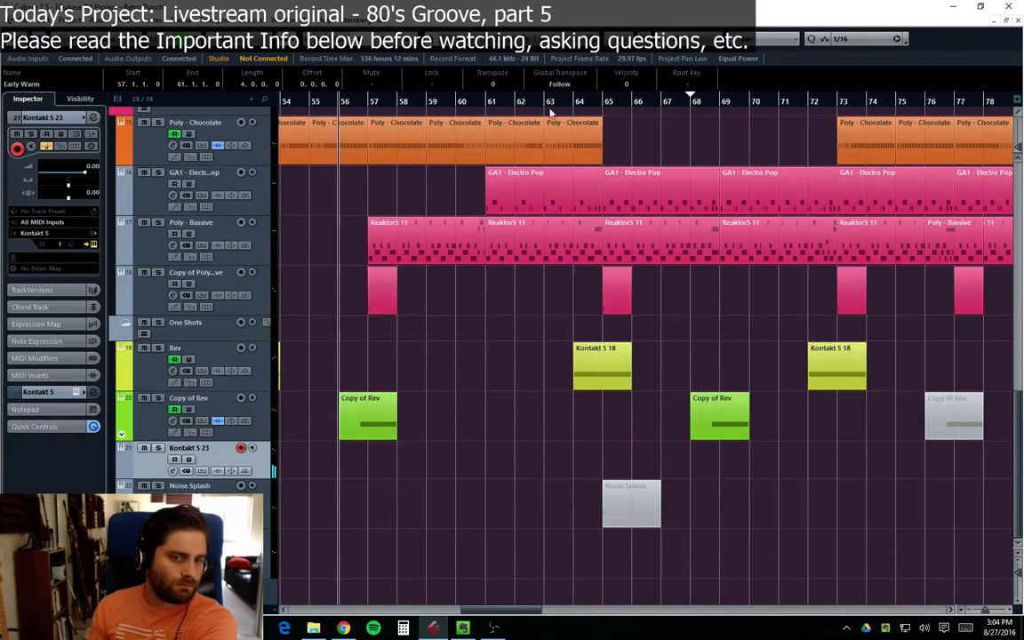
Step: Enlarge the new Kontakt 5 track's height and set its volume to -7.43 dB in the channel settings
drag(139, 477, 139, 490)
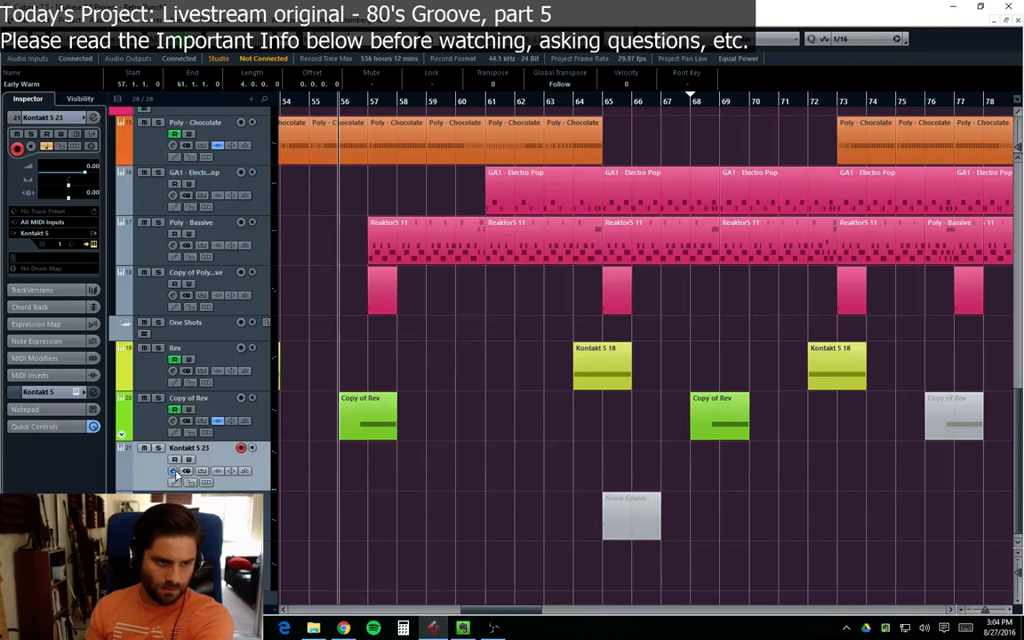
click(173, 471)
drag(828, 291, 838, 322)
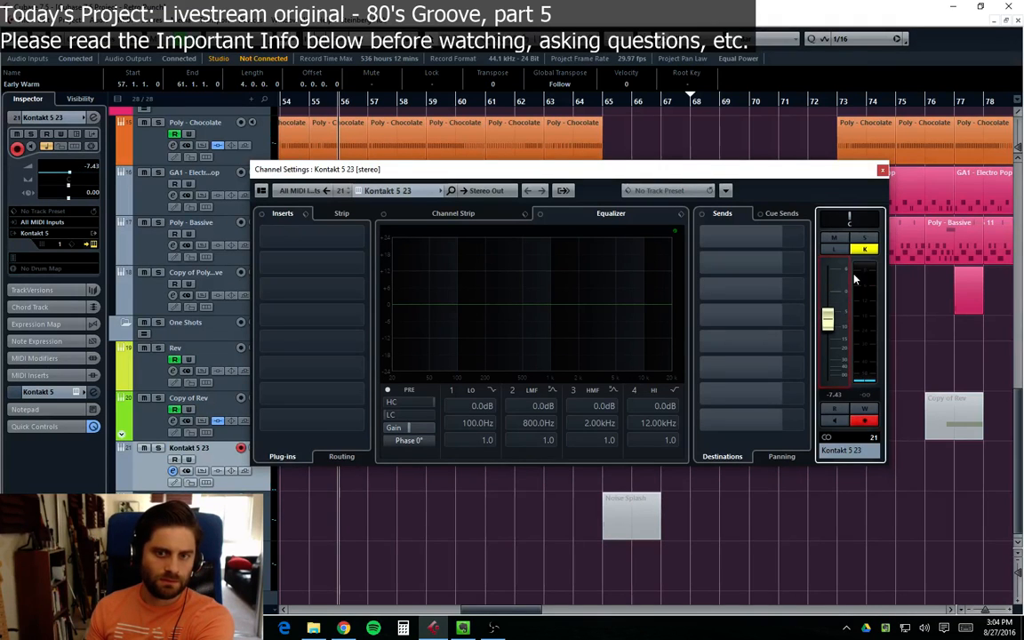
click(881, 172)
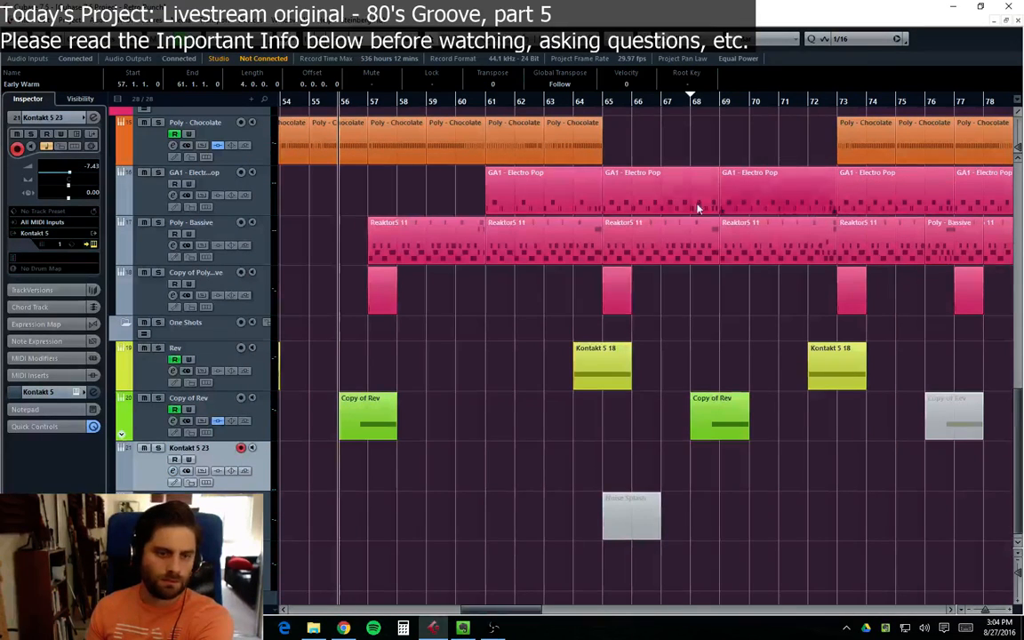
Step: Play the arrangement from bar 55
click(307, 104)
key(space)
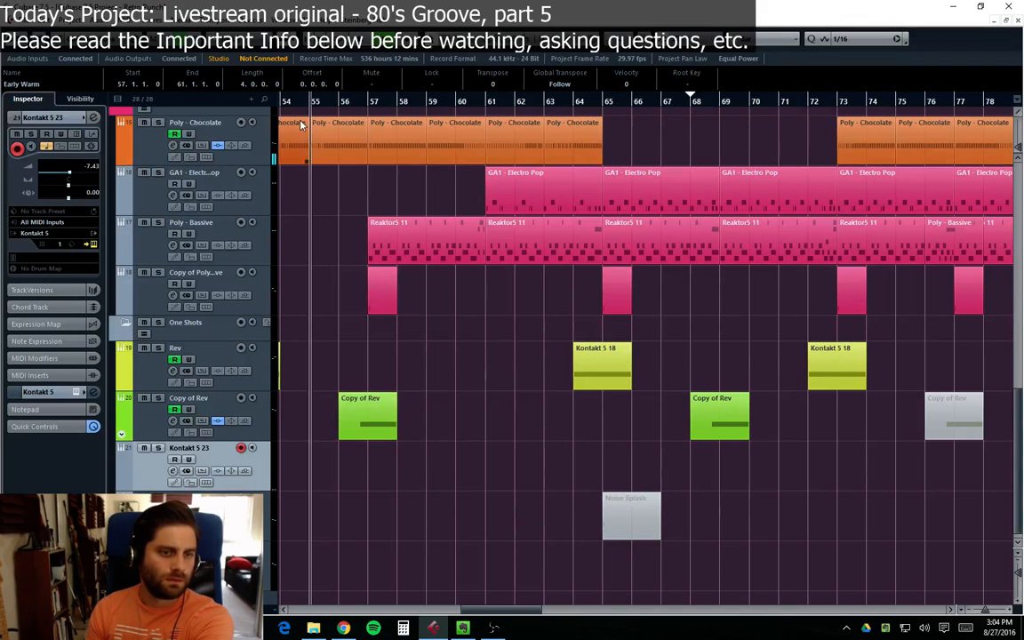
scroll(524, 325, left, 4)
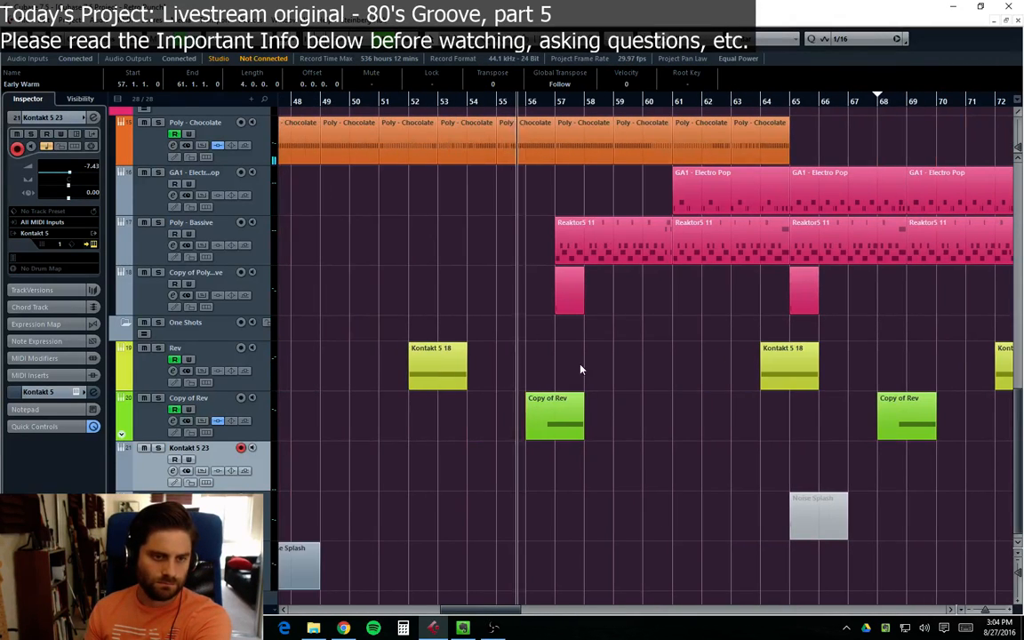
Step: Mute the Copy of Rev event at bar 56
scroll(568, 318, up, 3)
scroll(608, 312, down, 3)
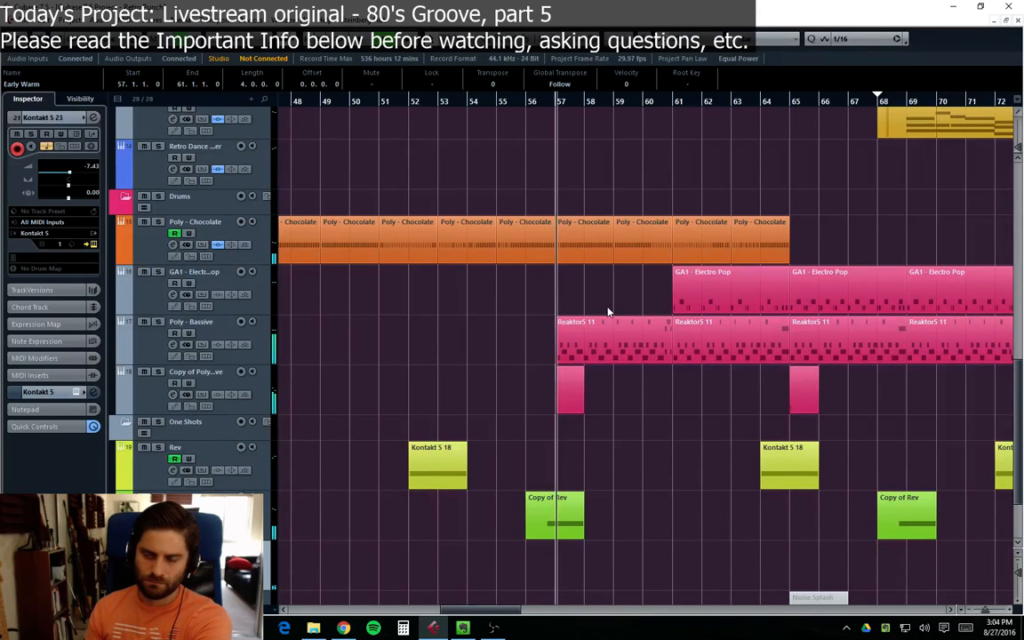
click(547, 520)
scroll(533, 462, down, 2)
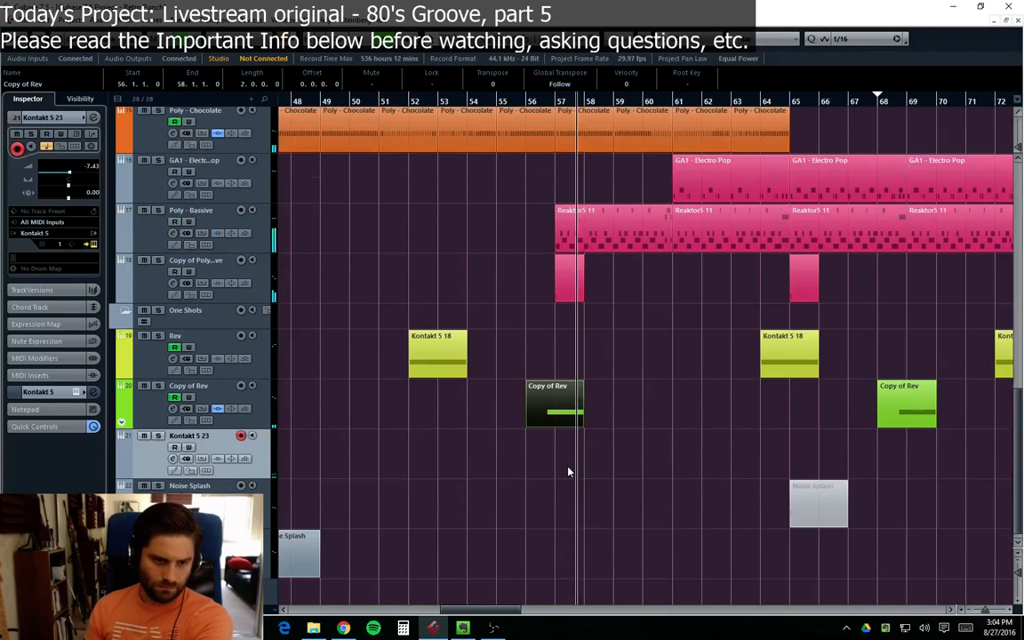
click(553, 411)
Step: Record one sustained E5 note at about bar 56 on the Kontakt 5 23 track, in a new event starting at bar 55
click(461, 103)
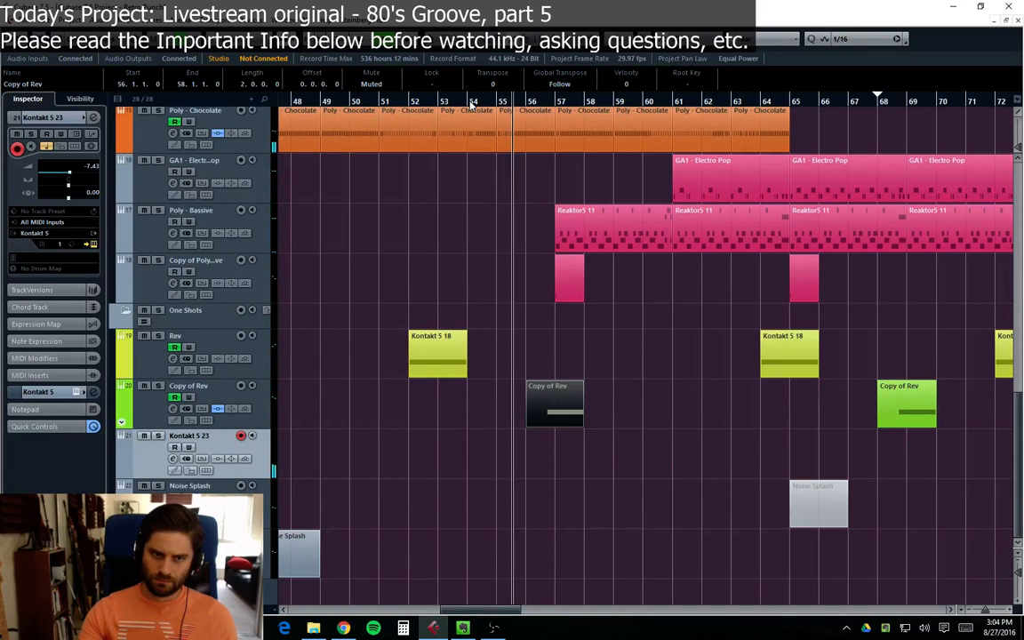
key(KP_Multiply)
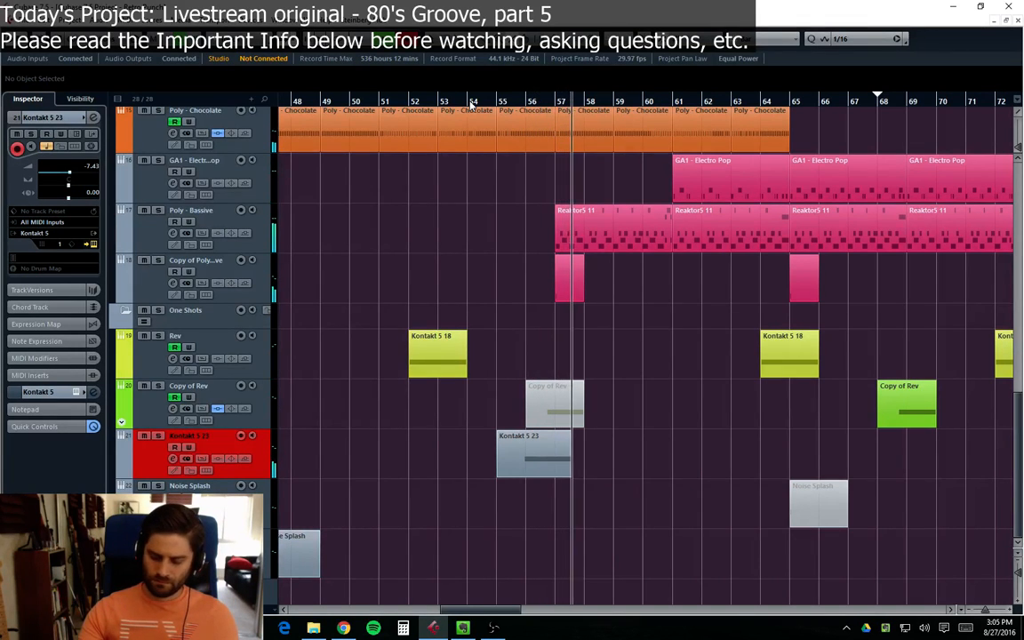
key(space)
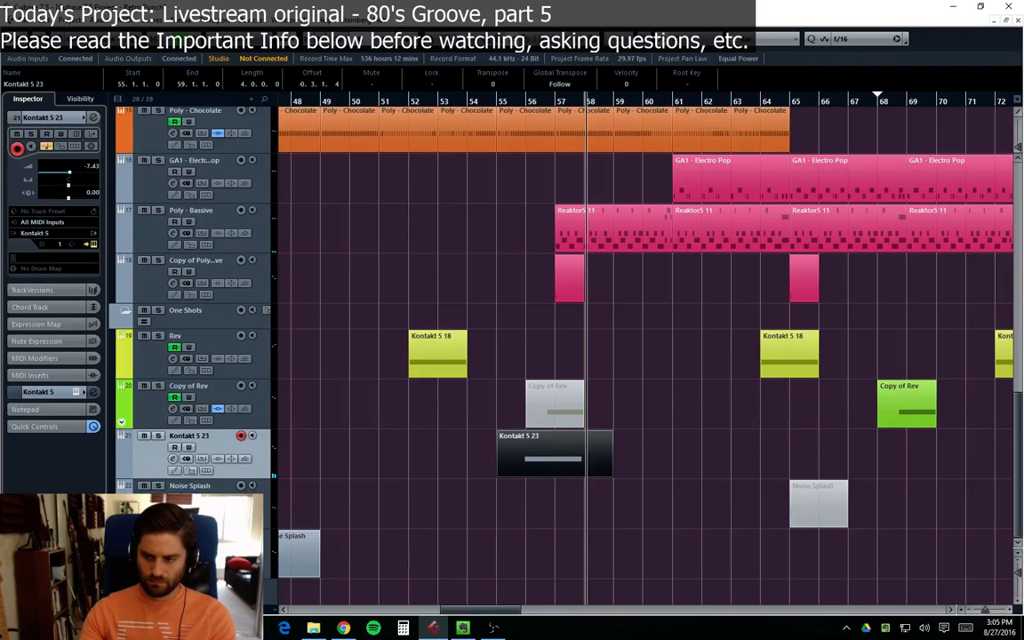
Step: Examine the recorded note in the Kontakt 5 23 event's key editor and play the arrangement from bar 55
double_click(548, 455)
click(271, 281)
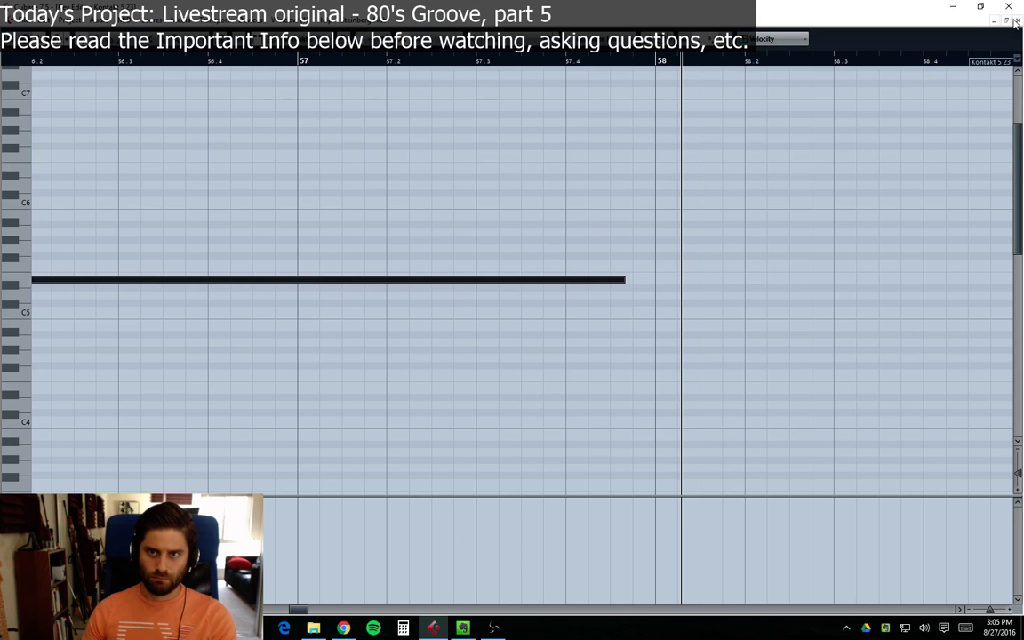
key(Escape)
scroll(553, 232, down, 5)
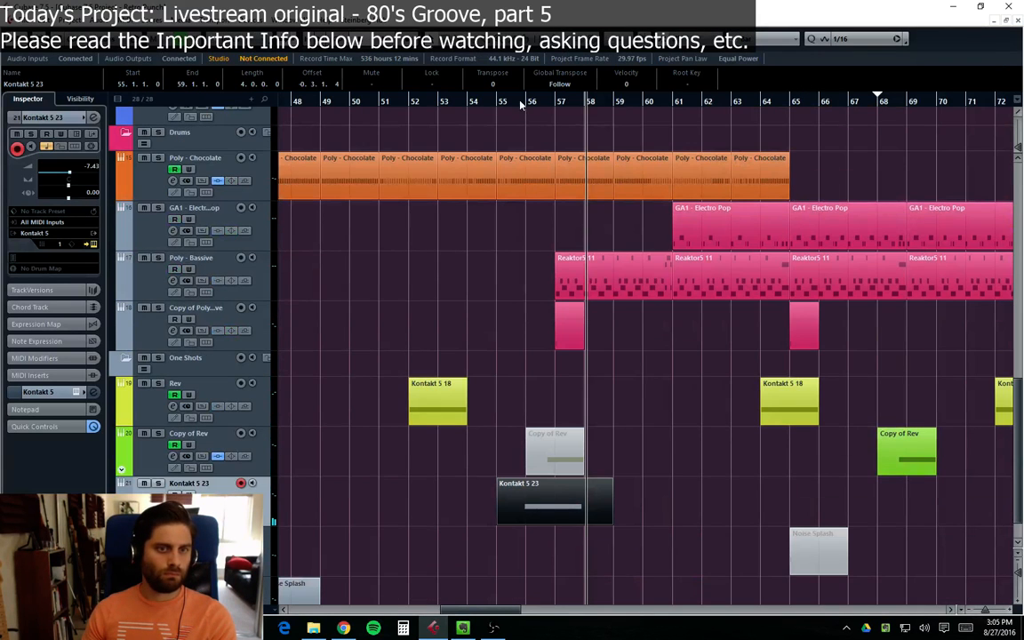
drag(520, 100, 498, 101)
key(space)
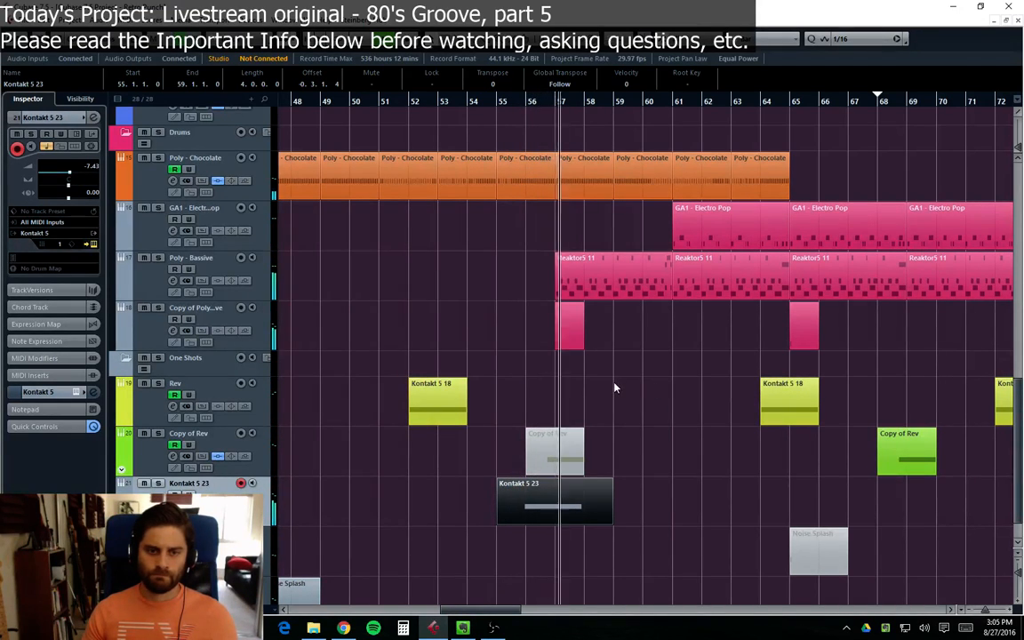
Step: Raise the Kontakt 5 23 track's volume to -1.85 dB in its channel settings while replaying the passage
key(e)
drag(827, 319, 827, 309)
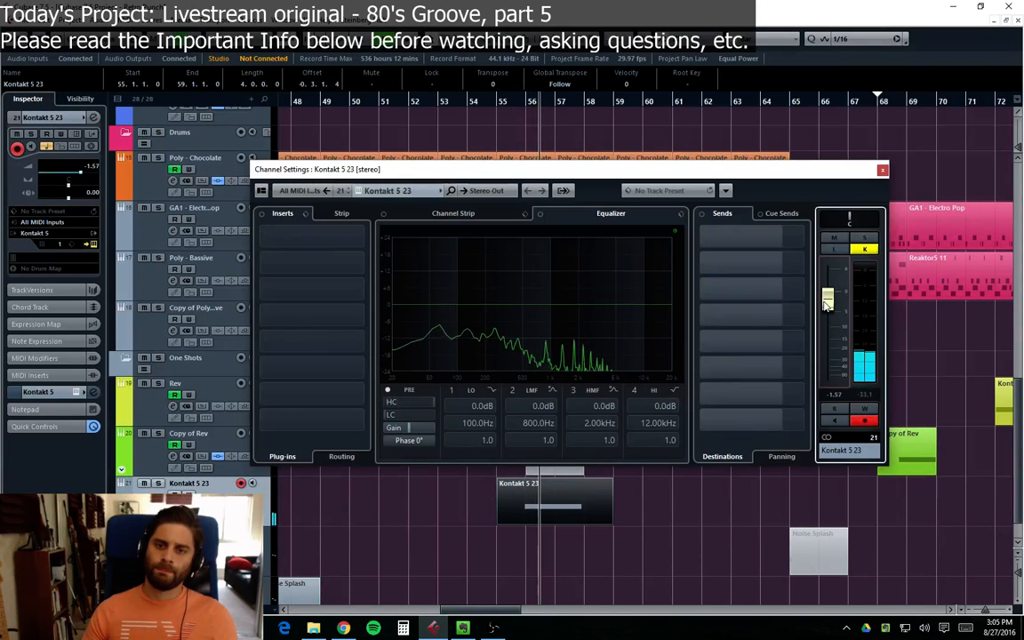
mouse_move(827, 309)
mouse_down()
mouse_move(825, 293)
mouse_move(826, 303)
mouse_up()
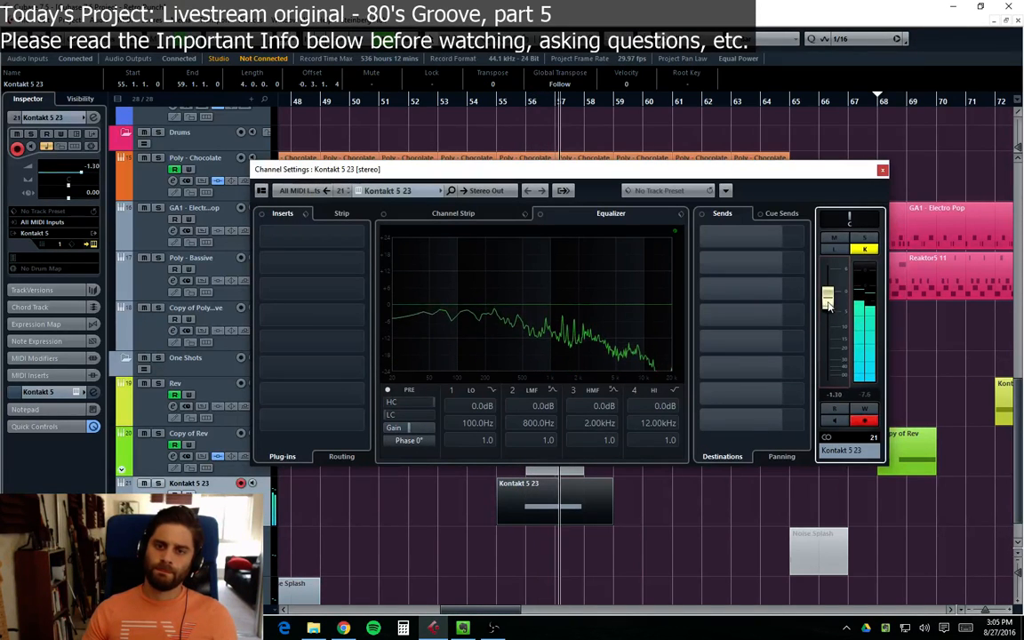
click(469, 105)
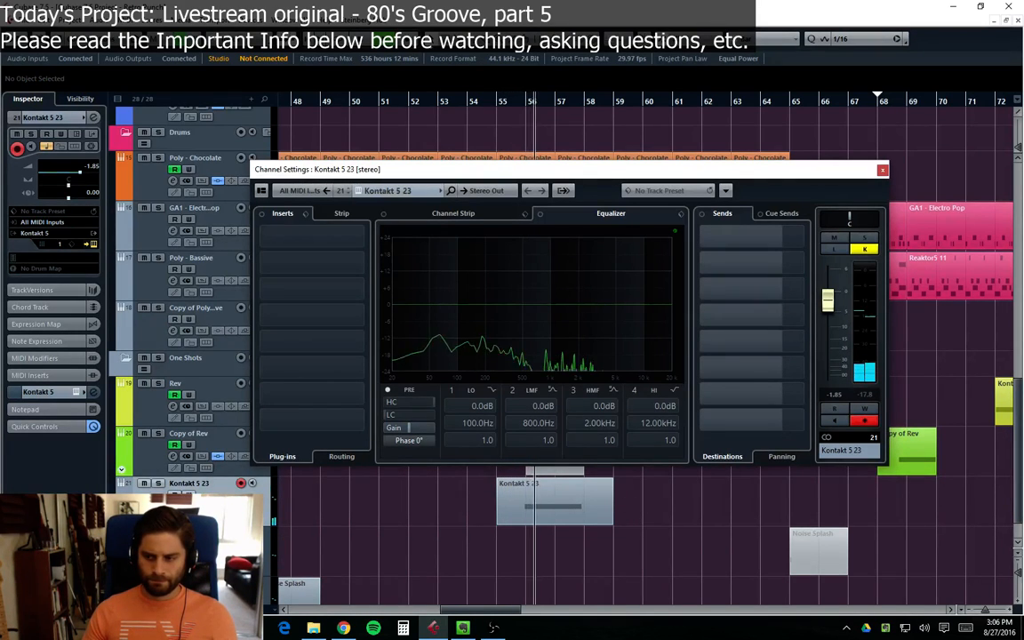
Step: Align the start of the recorded E5 note in the Kontakt 5 23 event exactly to bar 56
double_click(533, 493)
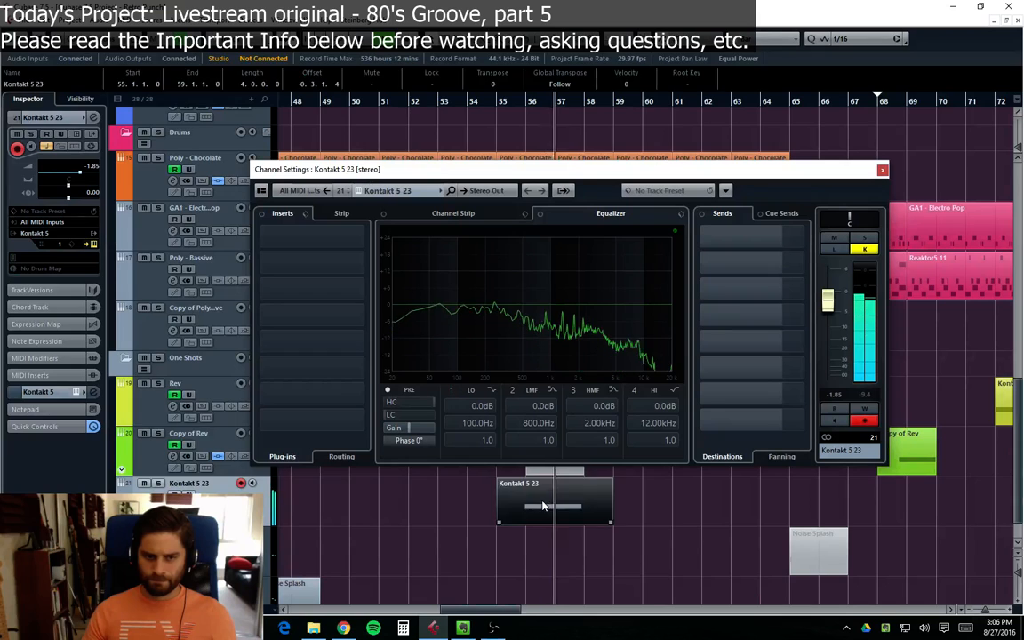
click(881, 169)
drag(260, 201, 185, 300)
drag(303, 611, 295, 611)
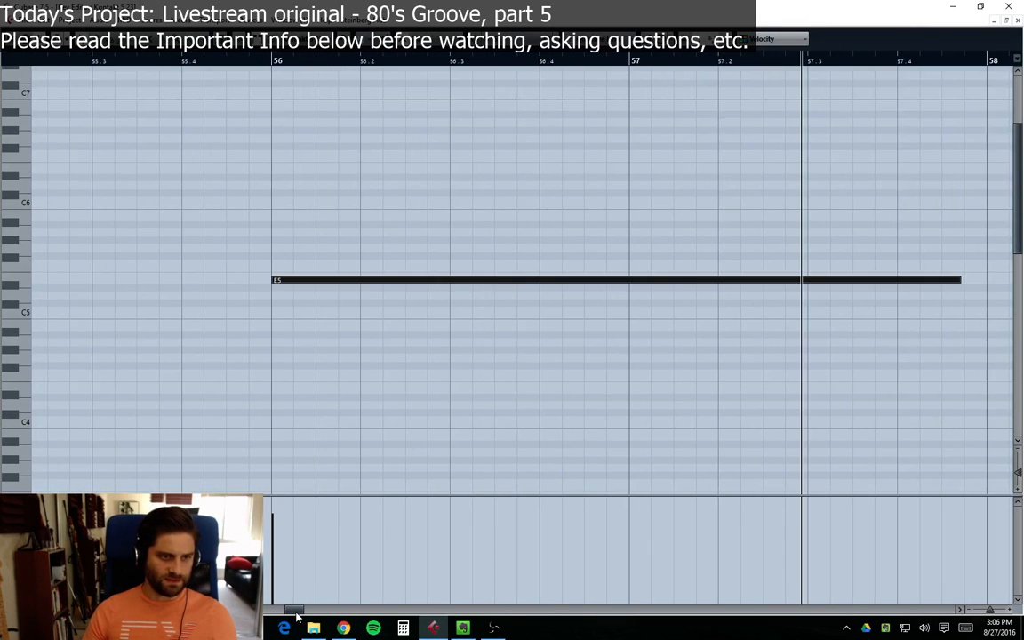
click(1017, 20)
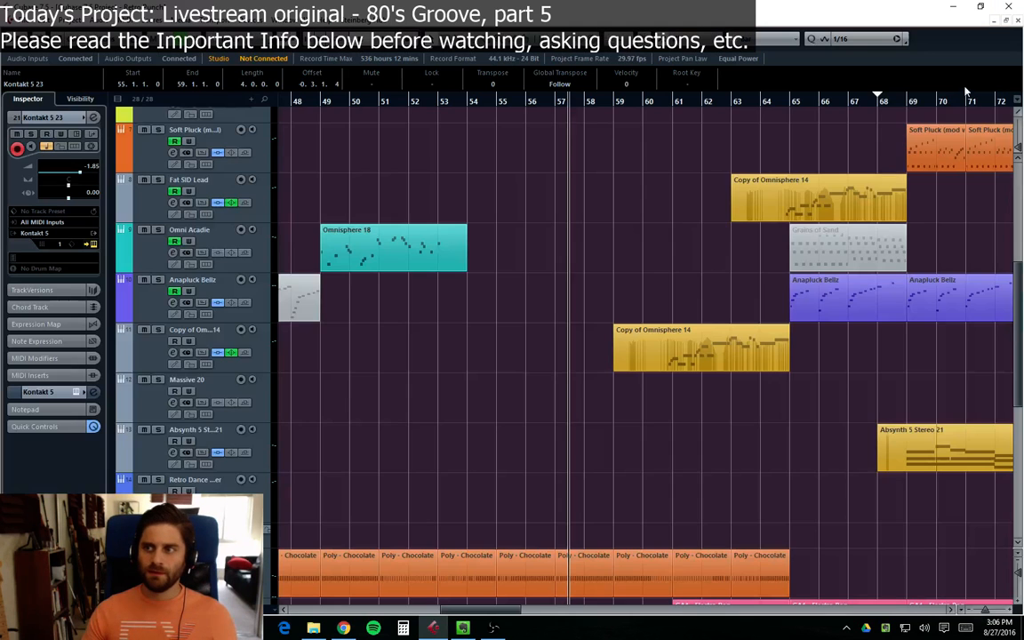
Step: Replay the passage around bar 55 to hear the aligned Kontakt 5 23 note
scroll(535, 189, down, 6)
click(496, 100)
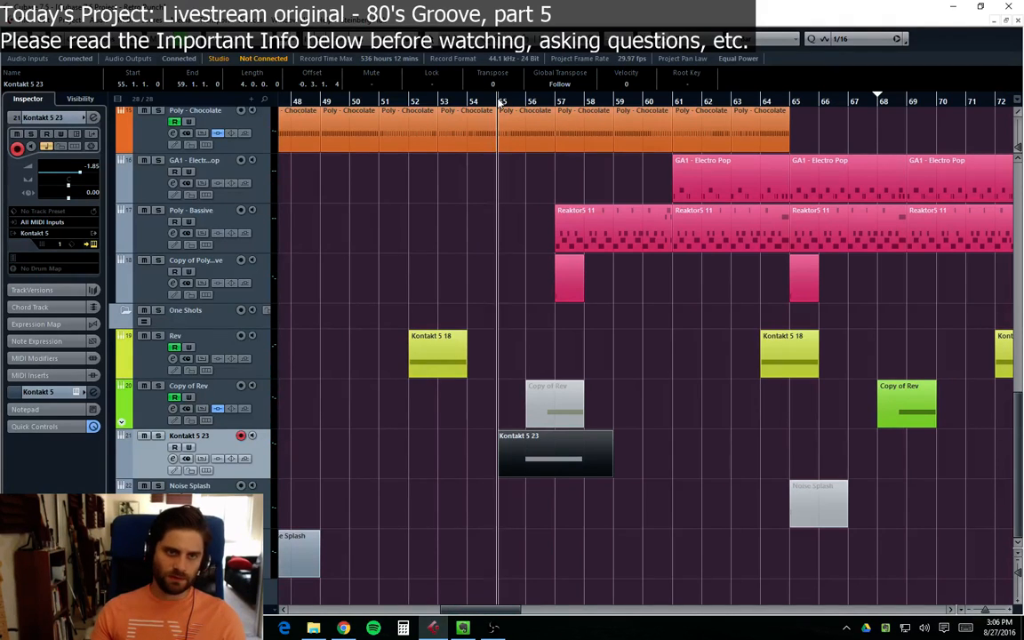
drag(525, 145, 495, 131)
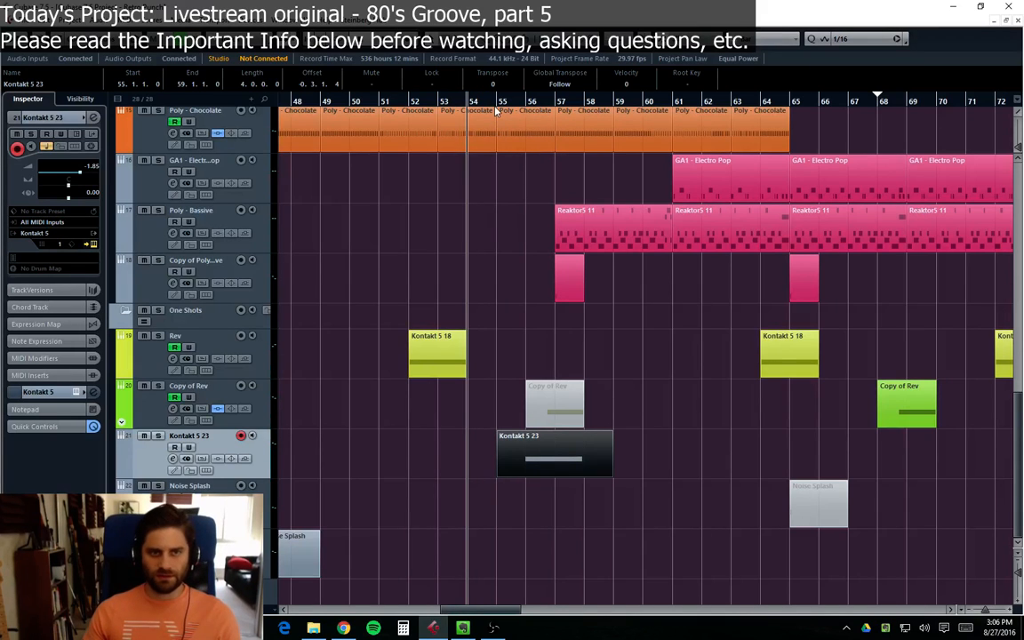
click(496, 104)
click(694, 394)
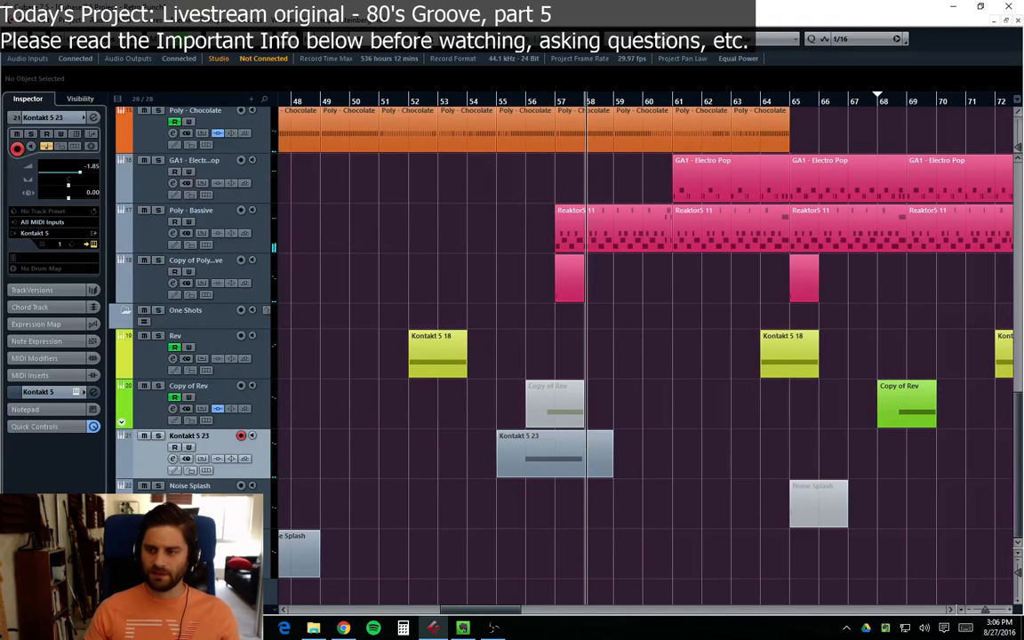
Step: Switch the REV - Rises instrument in Kontakt to the [A] 1/2 bar+tails rise bank
drag(1023, 222, 756, 103)
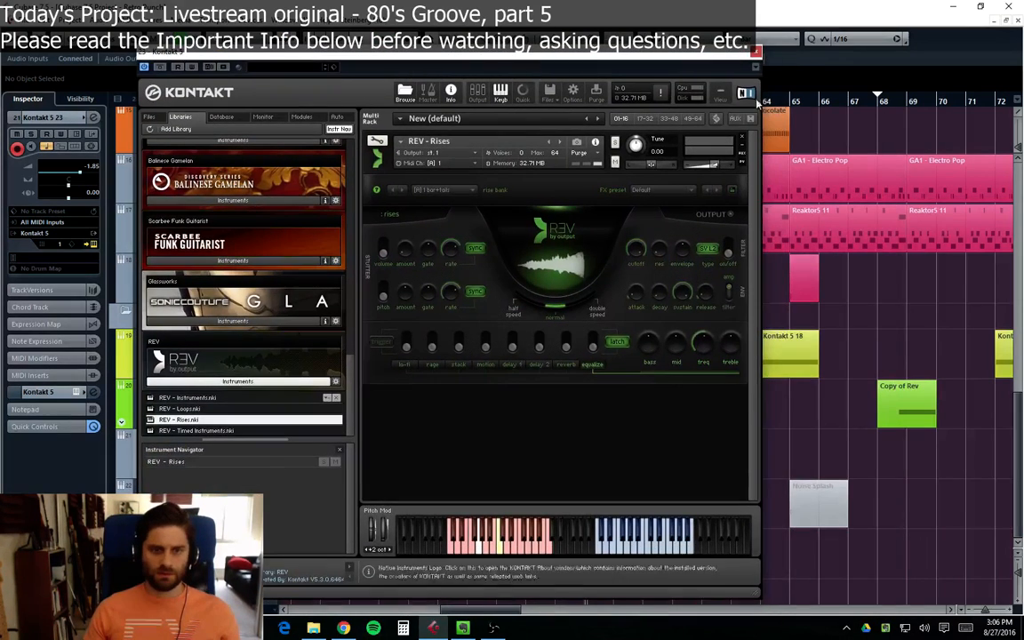
click(468, 191)
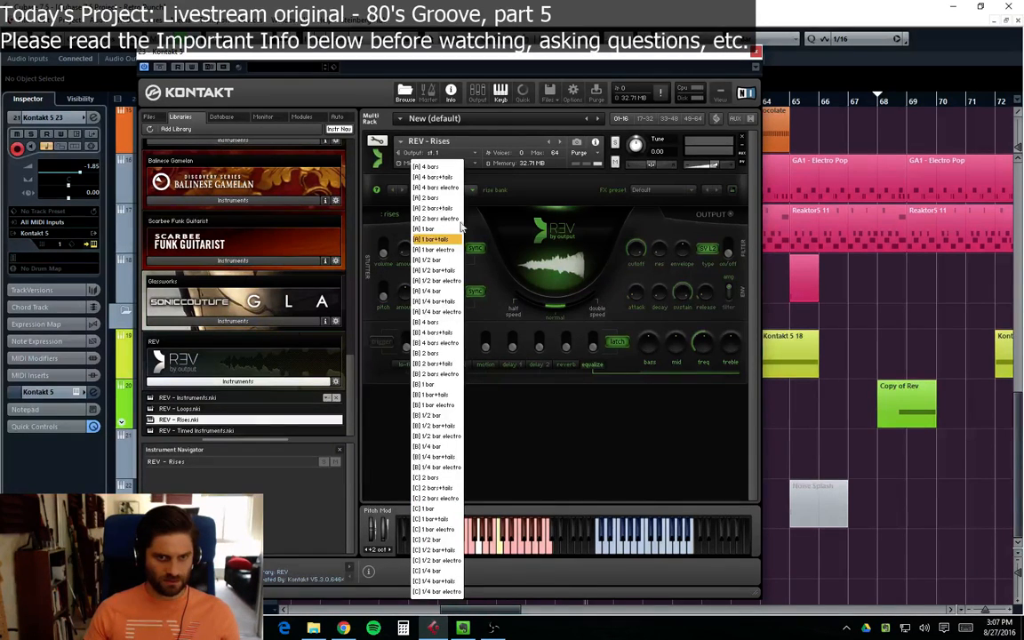
click(444, 270)
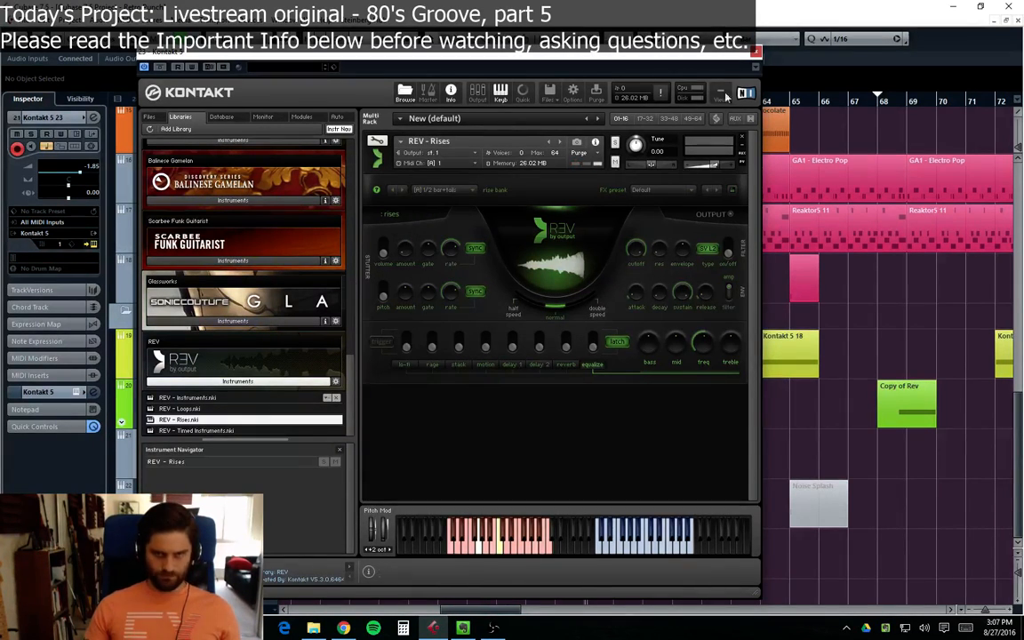
click(755, 52)
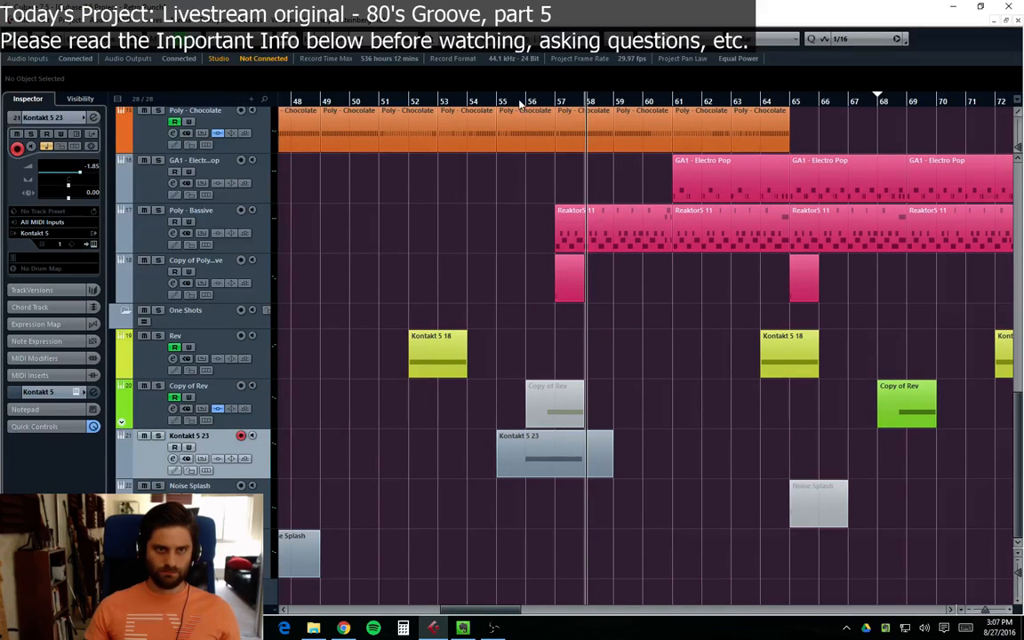
Step: Move the E5 note in the Kontakt 5 23 event so it starts at 56.3
double_click(557, 464)
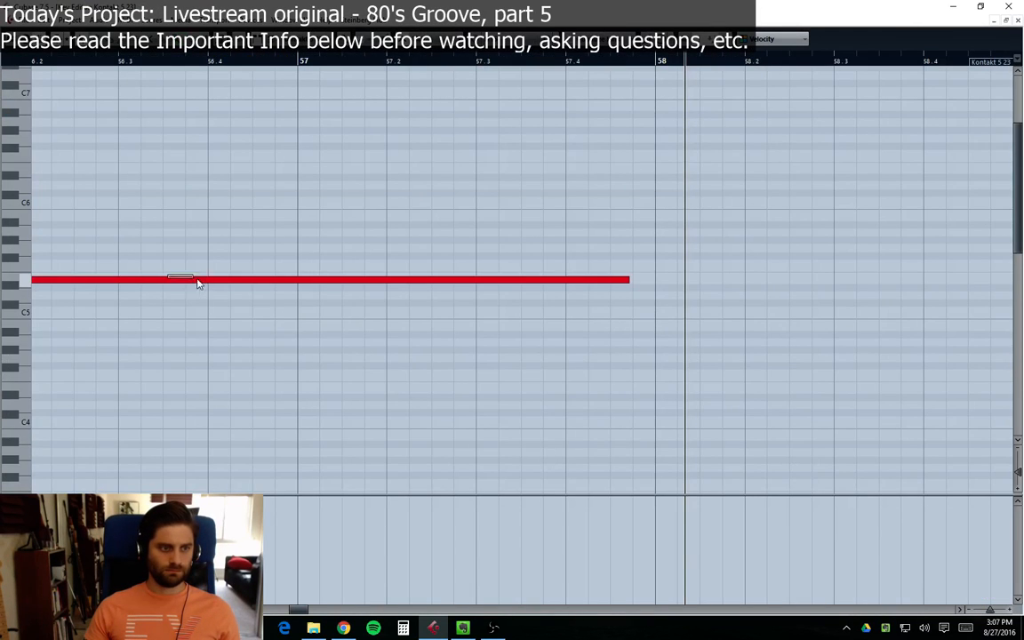
click(276, 285)
drag(298, 610, 287, 611)
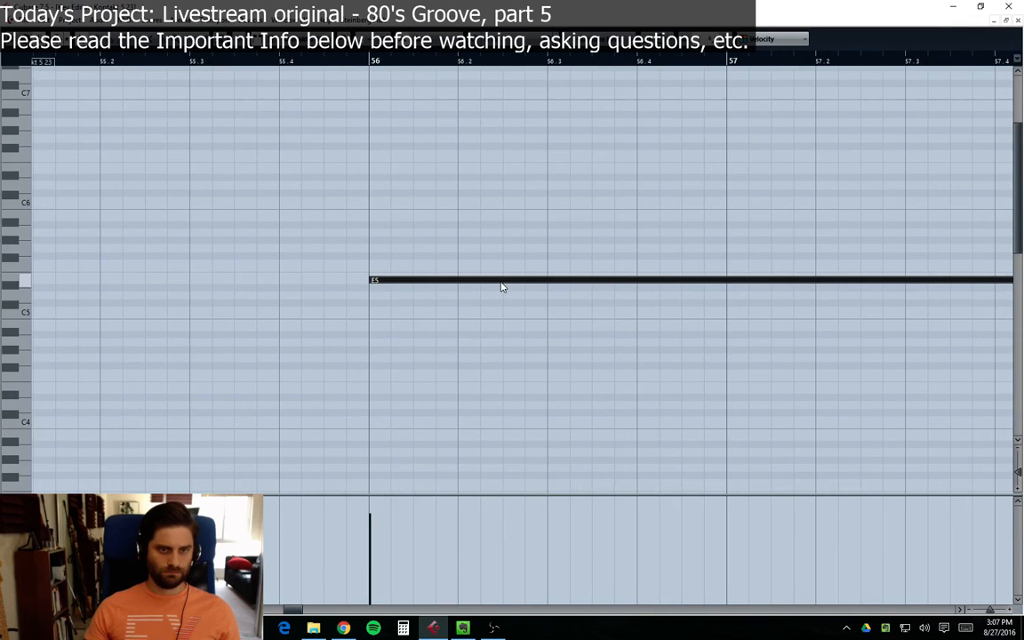
drag(502, 287, 678, 290)
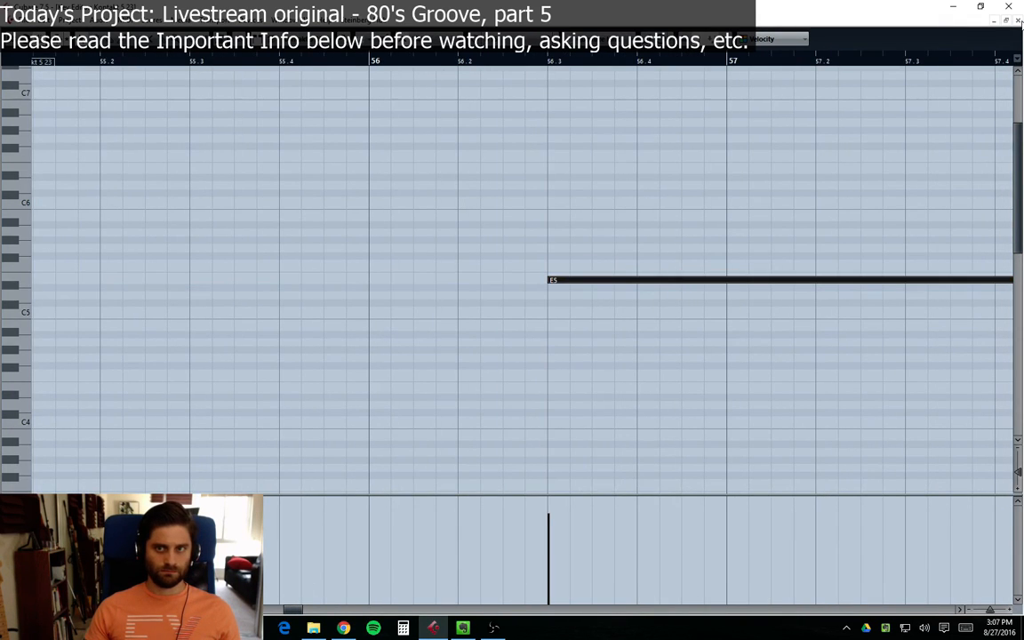
click(1019, 21)
Step: Play the arrangement from bar 56 and again from bar 55 to hear the shorter rise
scroll(604, 160, down, 5)
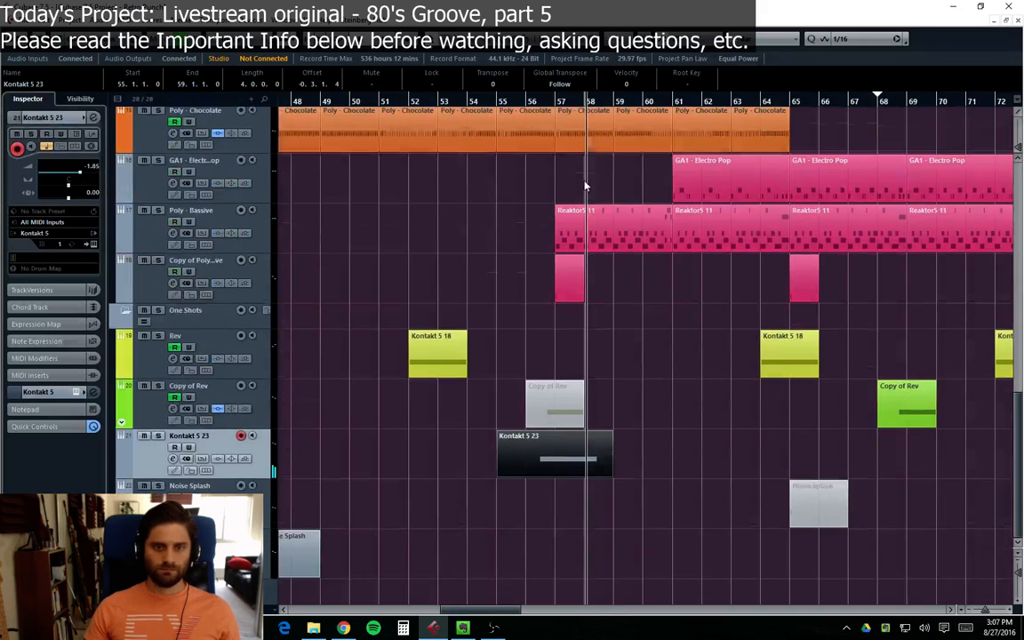
click(527, 101)
key(space)
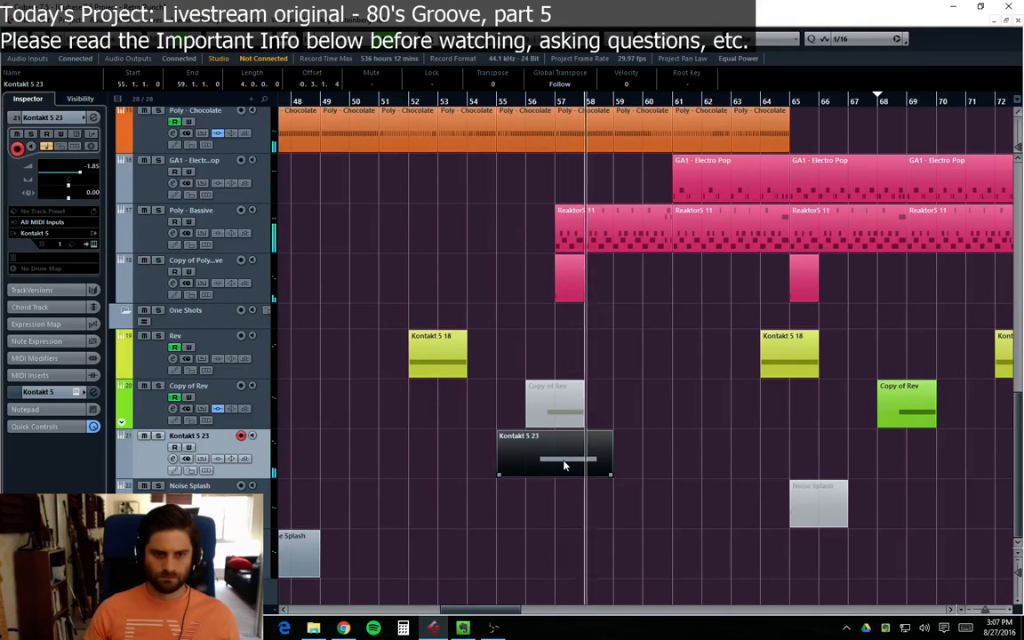
click(492, 104)
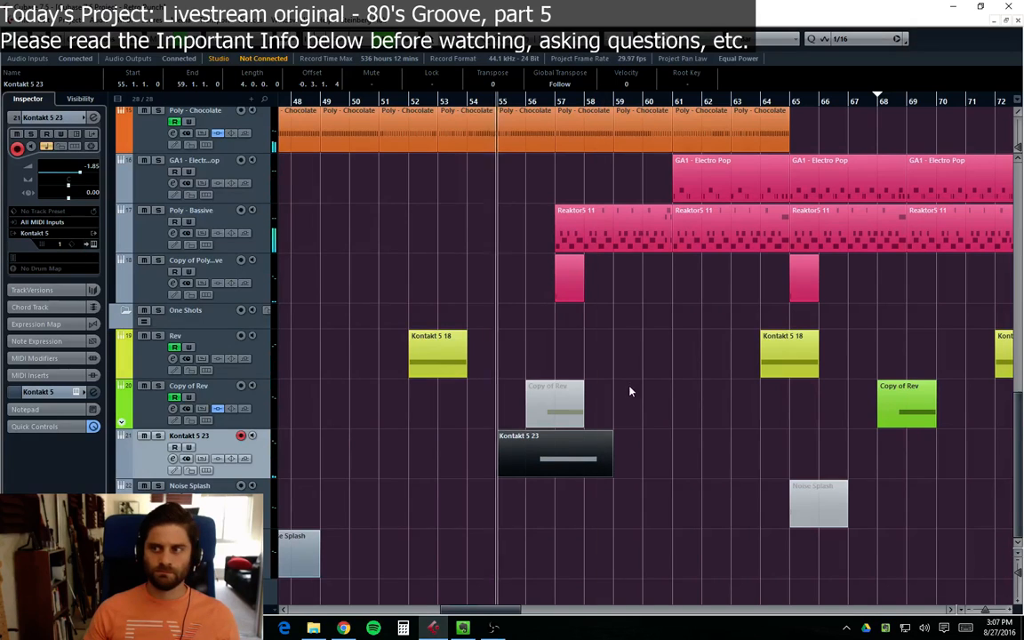
Step: Lower the Kontakt 5 23 track's volume to -4.88 dB in its channel settings
click(623, 443)
key(e)
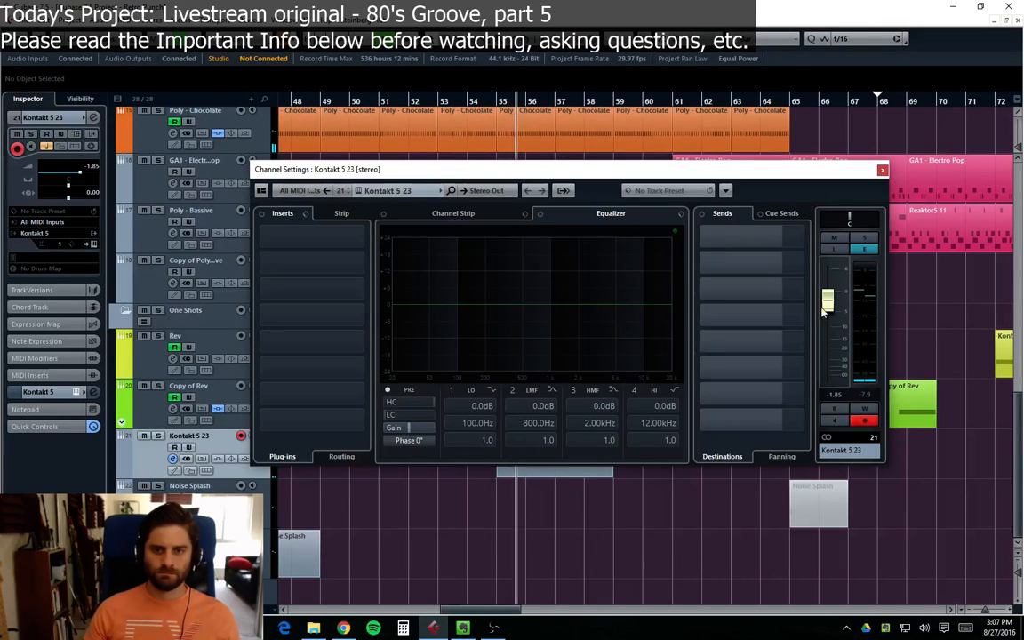
drag(825, 309, 822, 316)
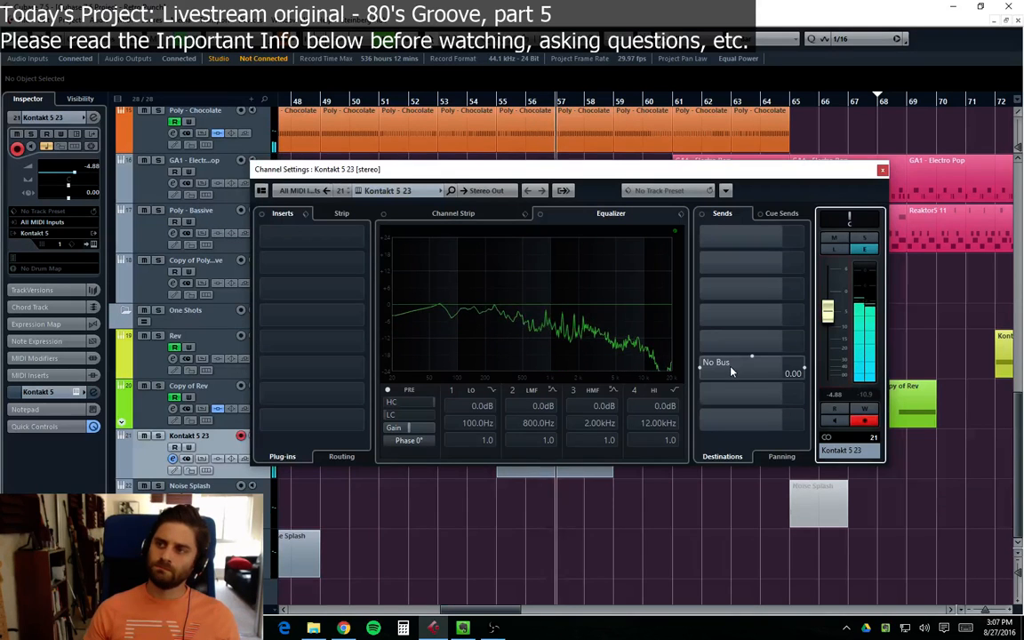
click(883, 170)
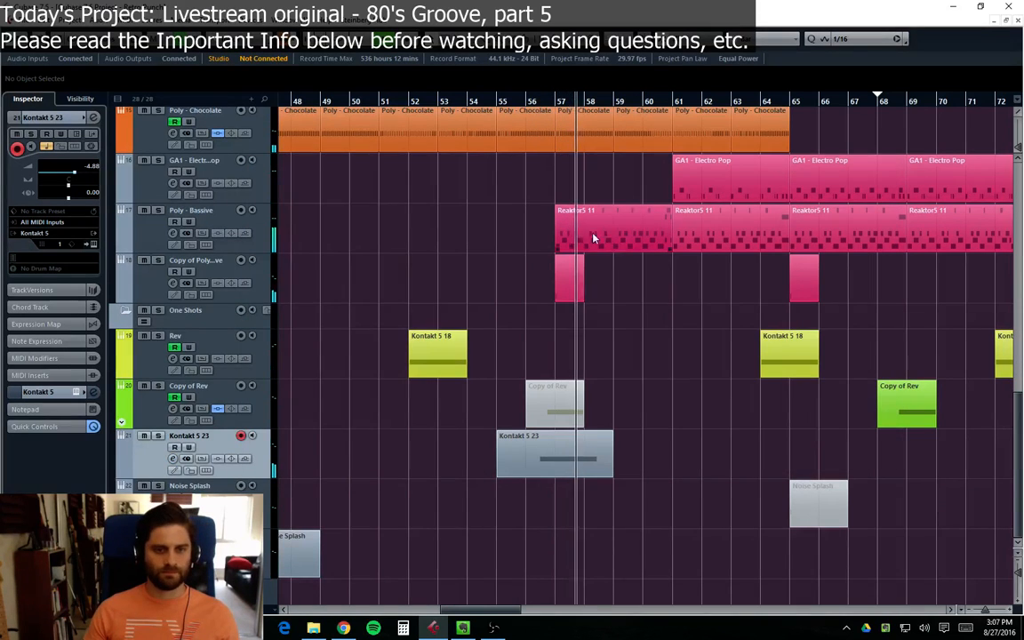
Step: Mute the Copy of Poly - Bassive event at bar 57 and replay from bar 55
key(7)
click(571, 279)
key(space)
click(645, 375)
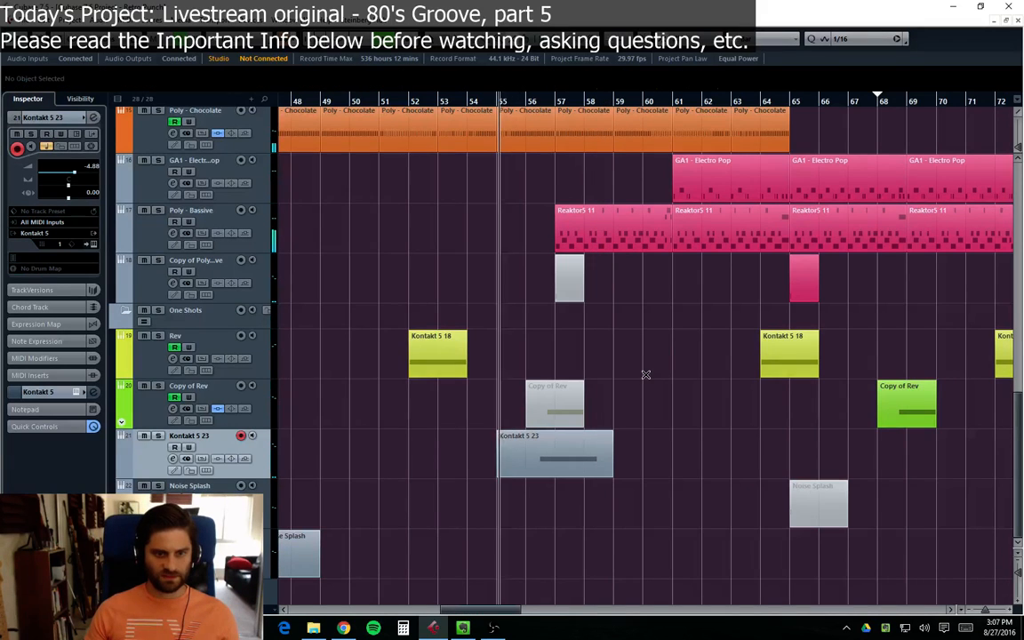
key(1)
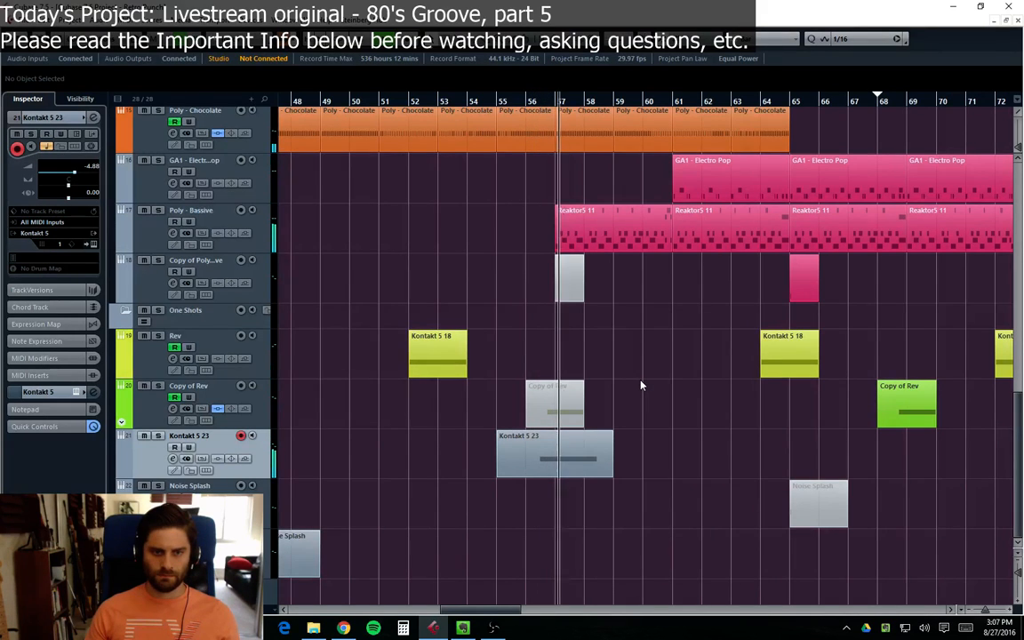
Step: Unmute the Copy of Poly - Bassive event at bar 57 and check its note in the key editor
key(7)
key(1)
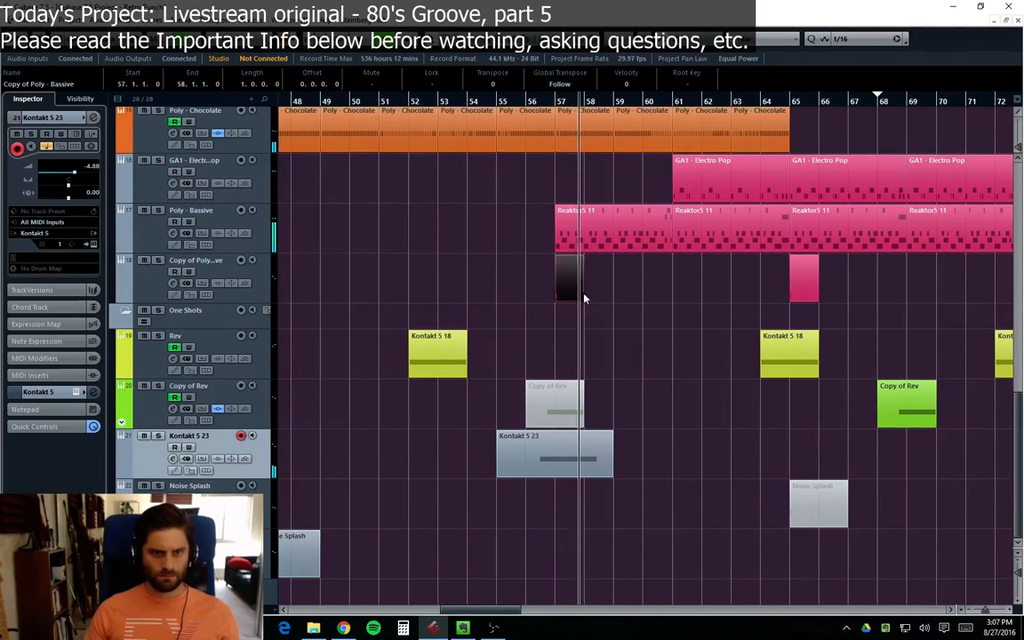
double_click(576, 292)
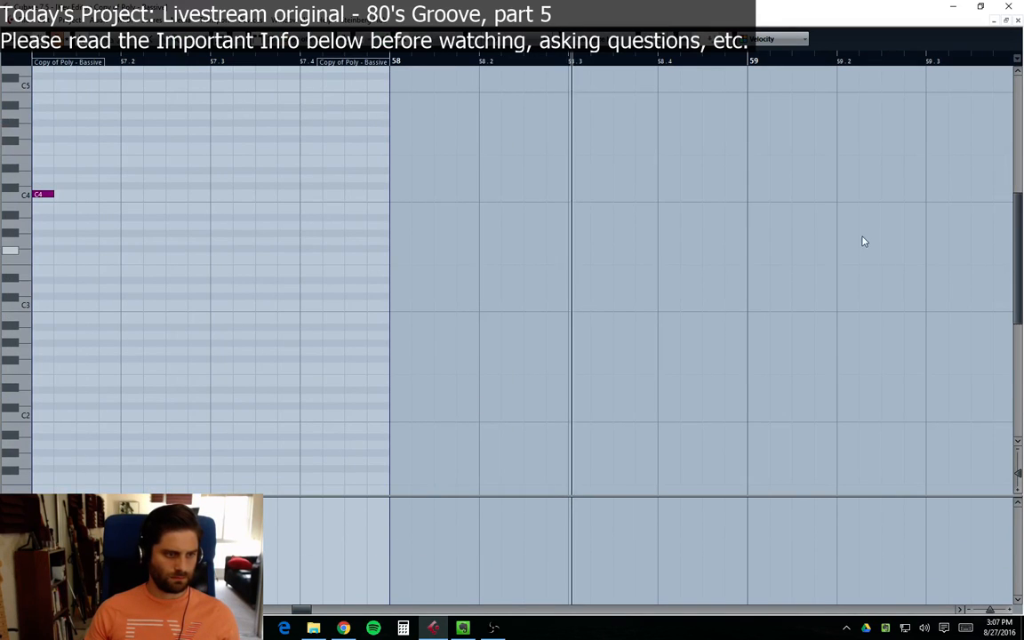
click(1018, 21)
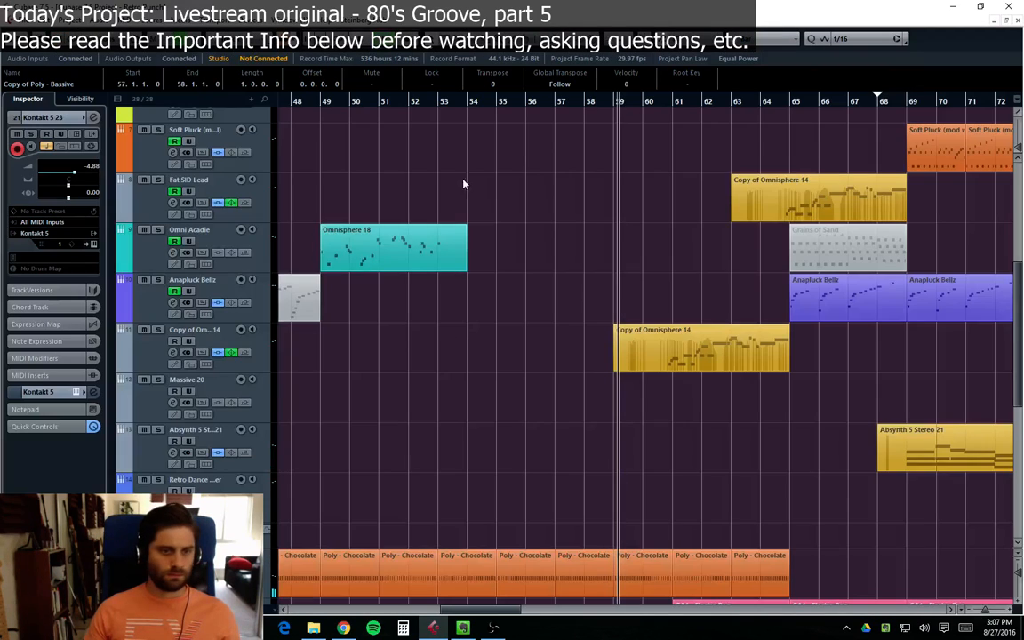
Step: Play the arrangement from bar 49 and review the tracks through the rise and the following section
scroll(658, 407, down, 6)
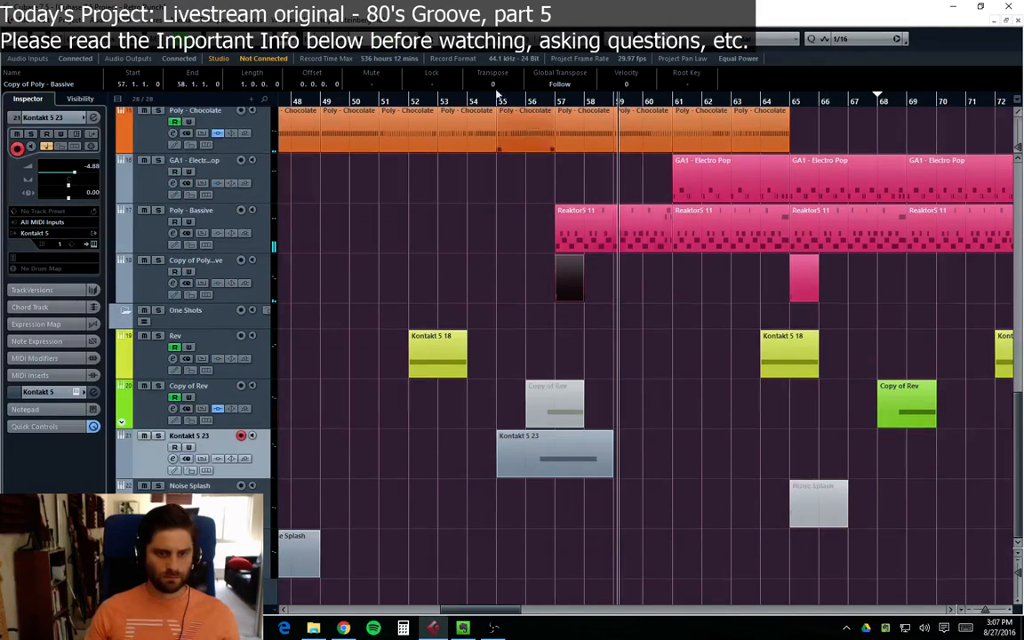
drag(370, 104, 327, 104)
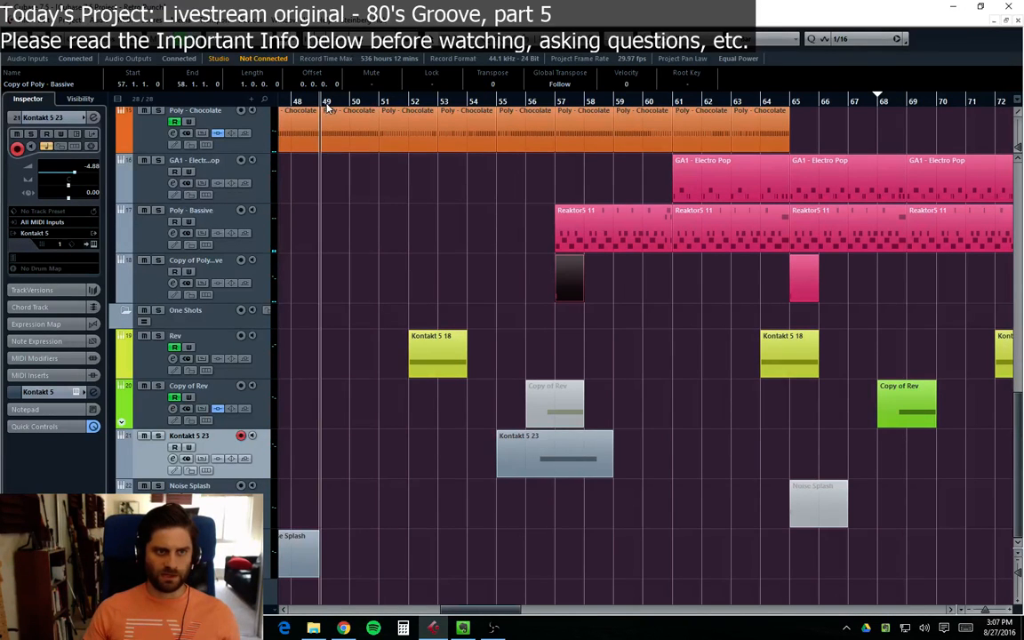
key(space)
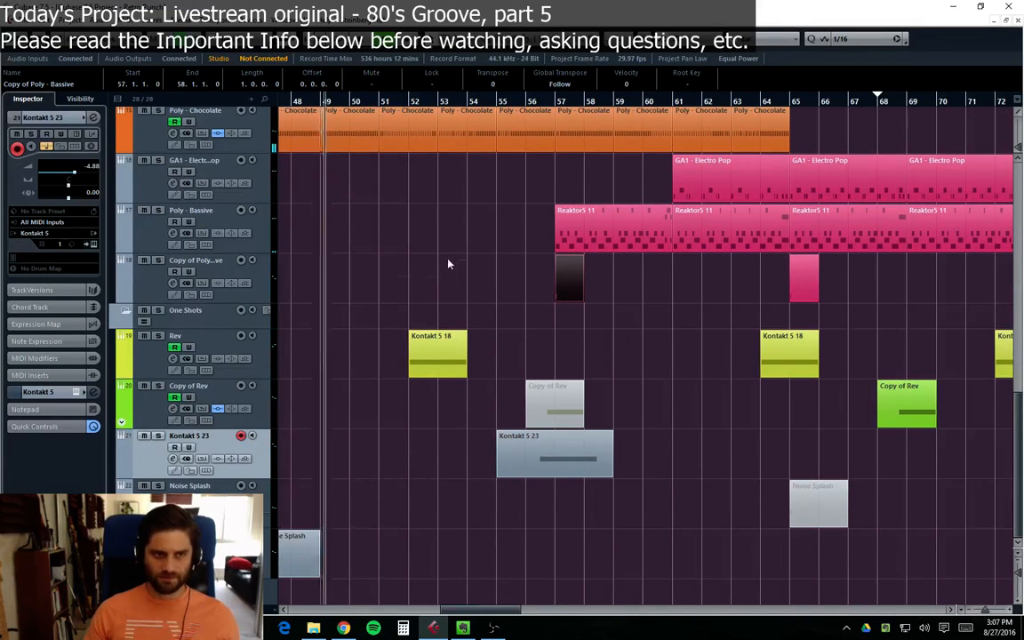
scroll(493, 271, up, 7)
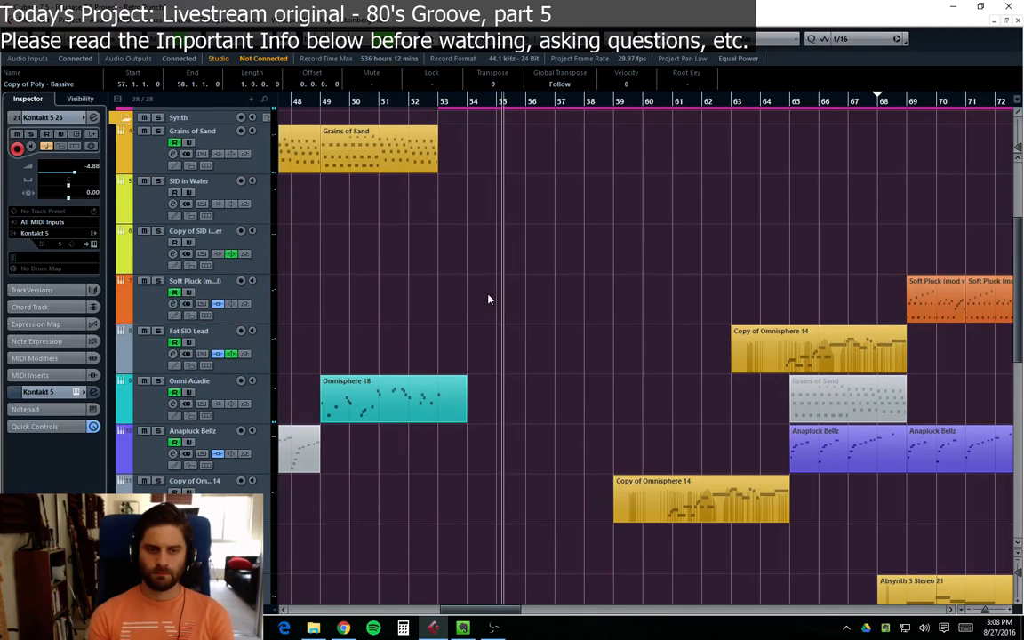
scroll(491, 291, up, 4)
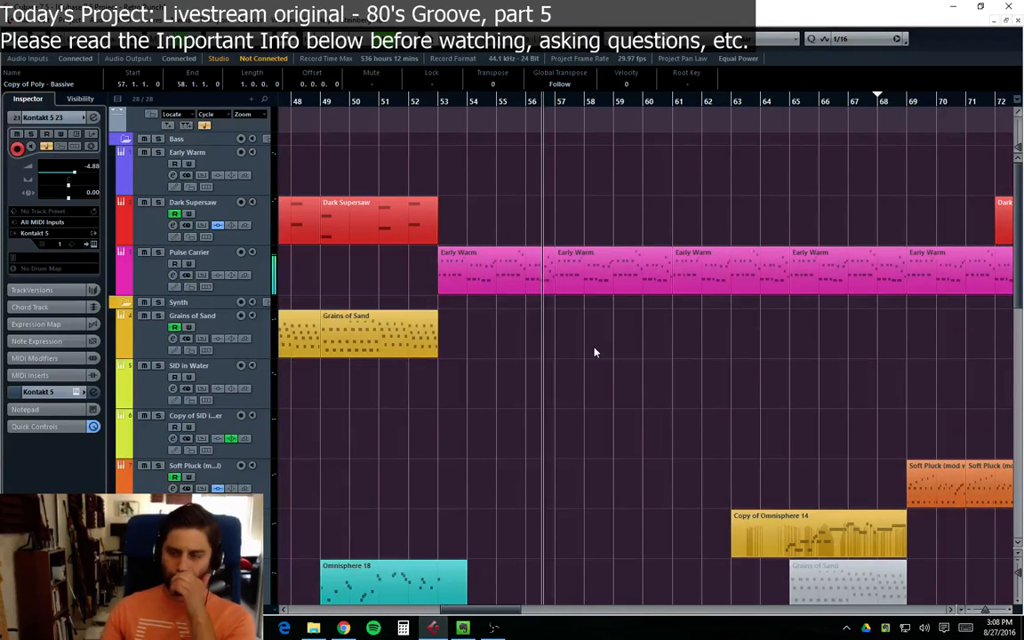
scroll(666, 286, down, 4)
scroll(653, 296, down, 10)
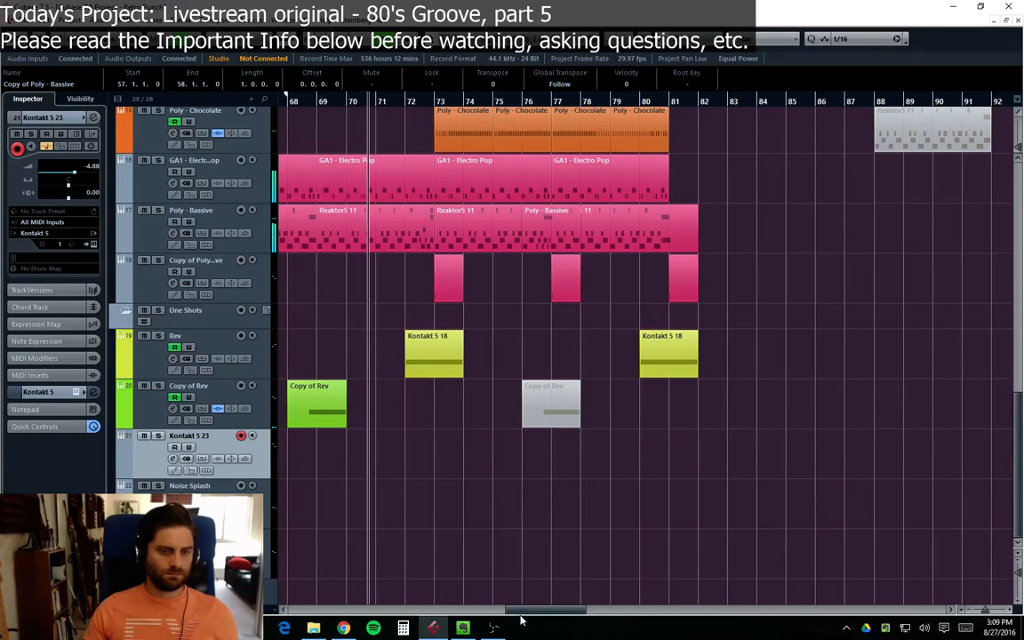
Step: Inspect the Copy of Rev track's volume automation around bars 67 to 76 in an enlarged lane, and collapse it again
drag(535, 612, 512, 611)
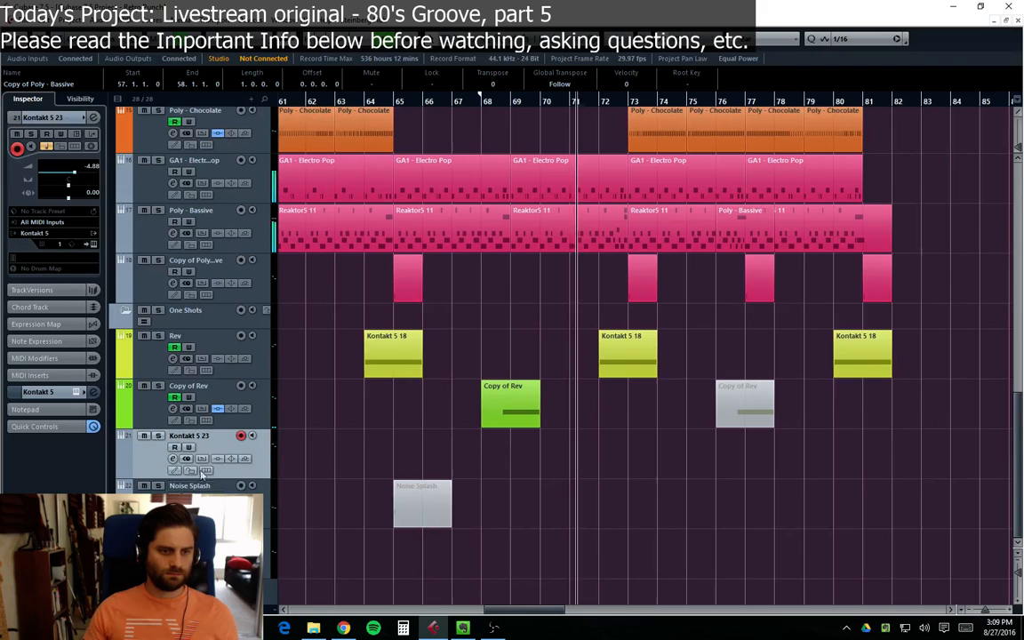
click(122, 421)
drag(469, 454, 591, 469)
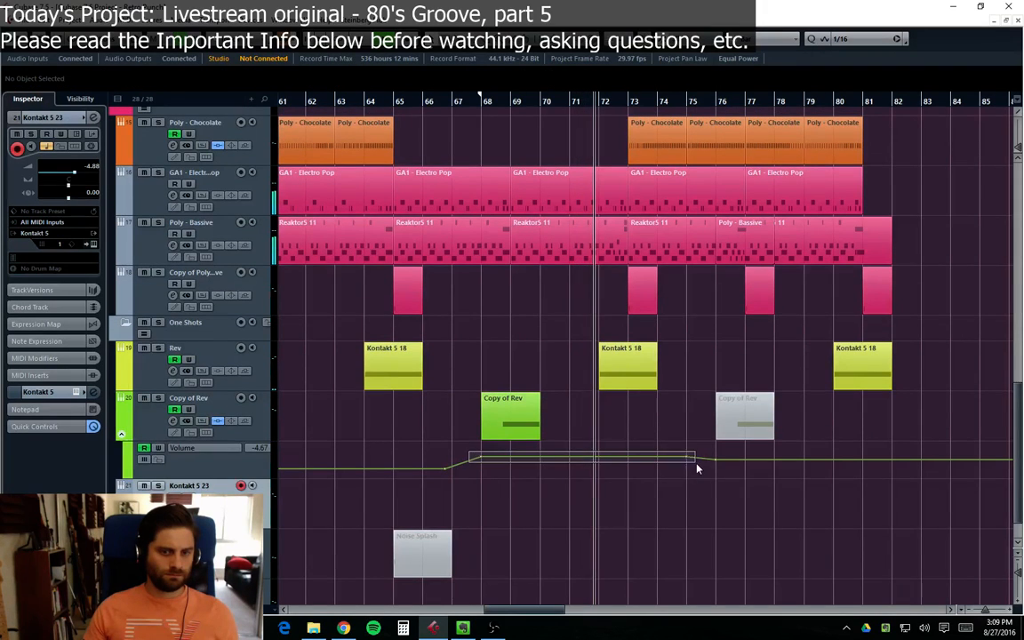
drag(697, 469, 696, 468)
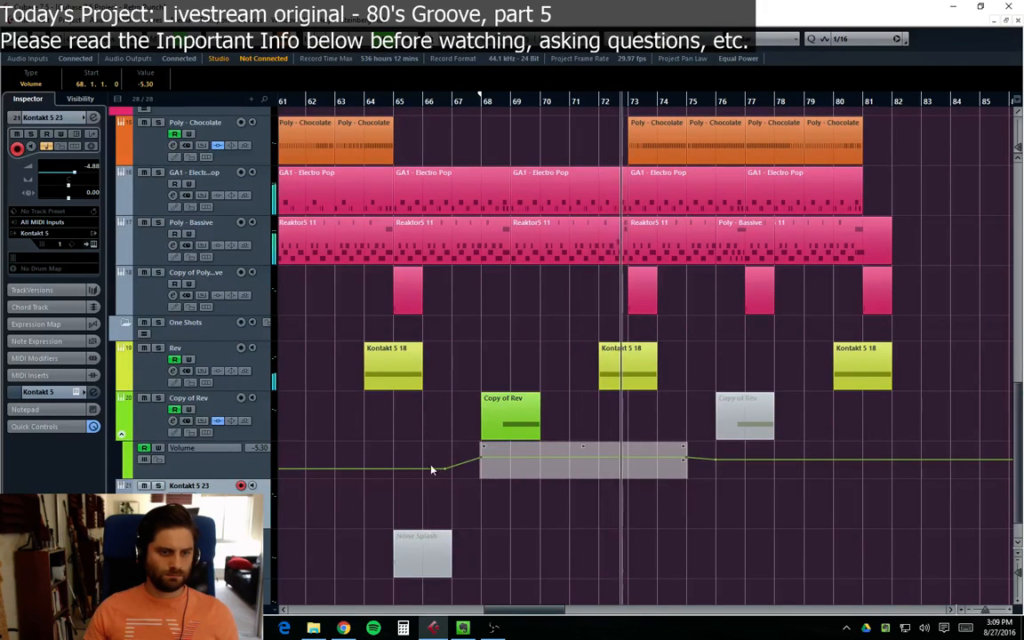
drag(215, 478, 215, 576)
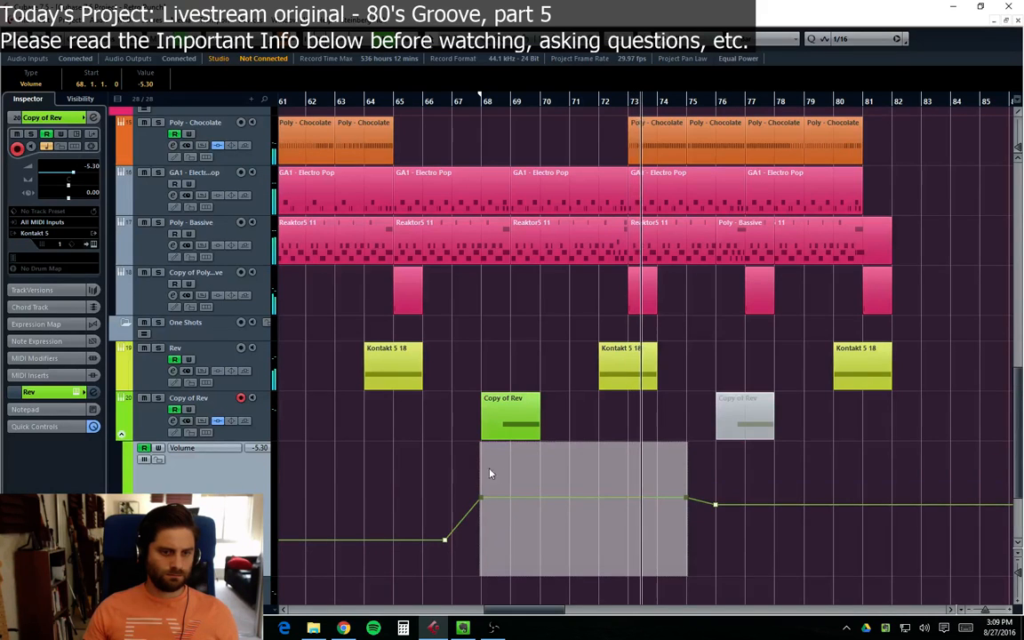
click(573, 480)
scroll(471, 471, down, 3)
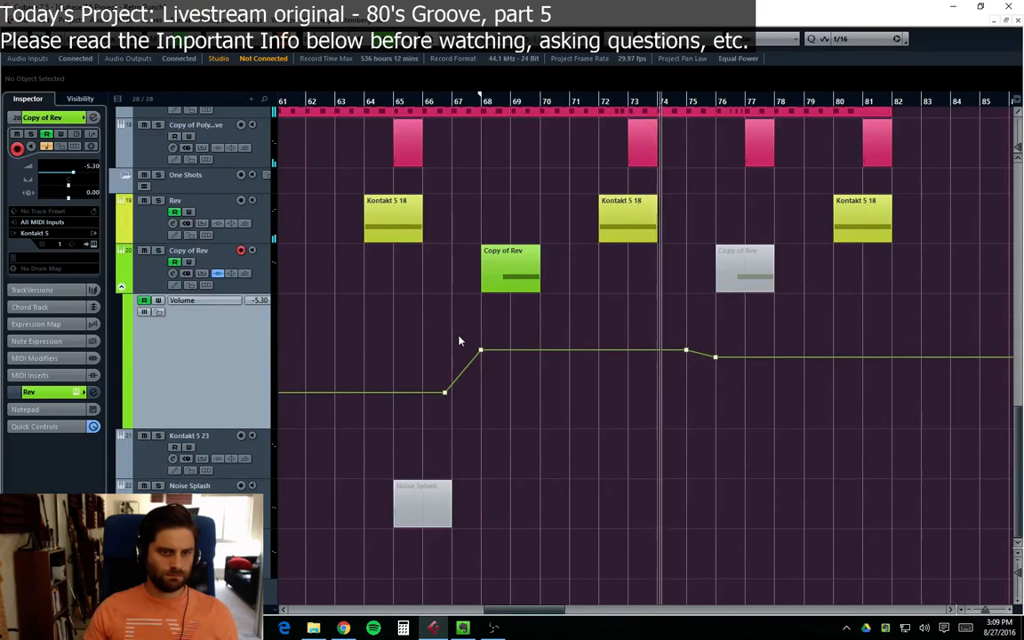
click(123, 287)
Step: Copy the Kontakt 5 23 event from bar 55 to bar 68 and mute the Copy of Rev event at bar 68
drag(520, 611, 486, 613)
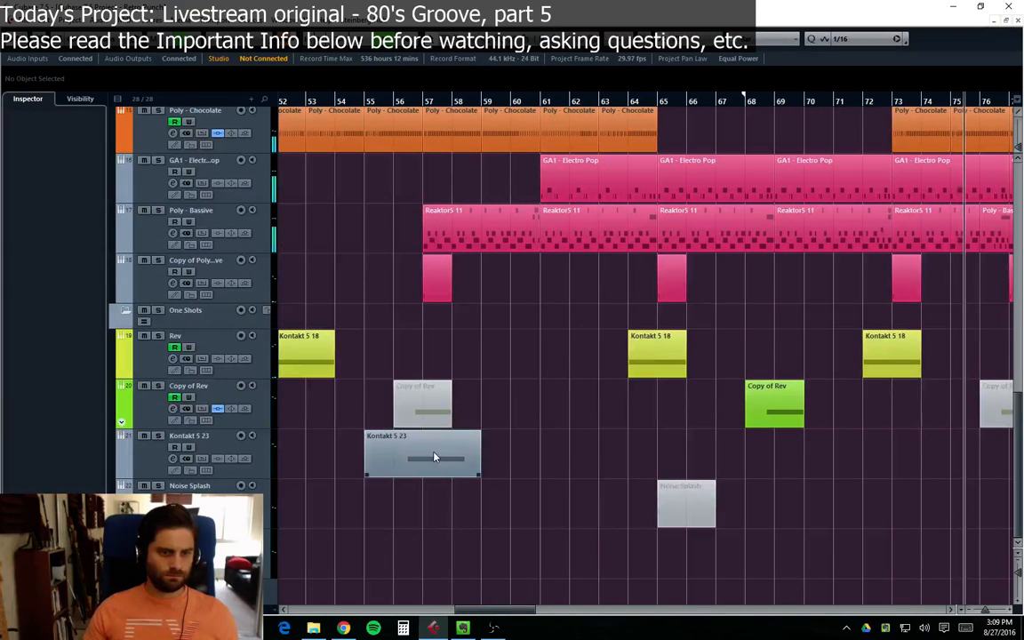
drag(396, 455, 768, 479)
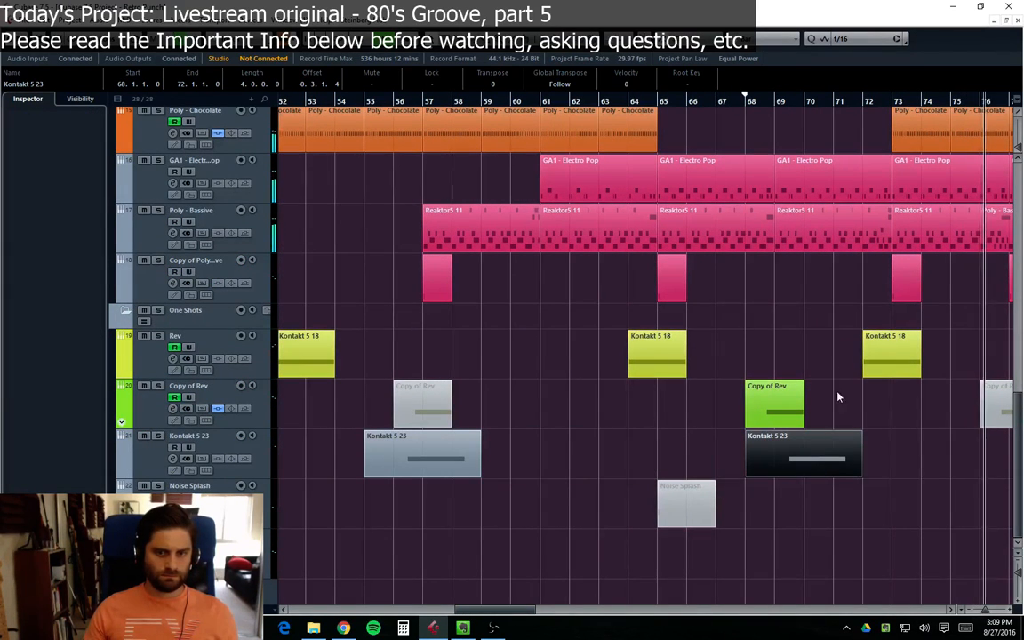
click(773, 401)
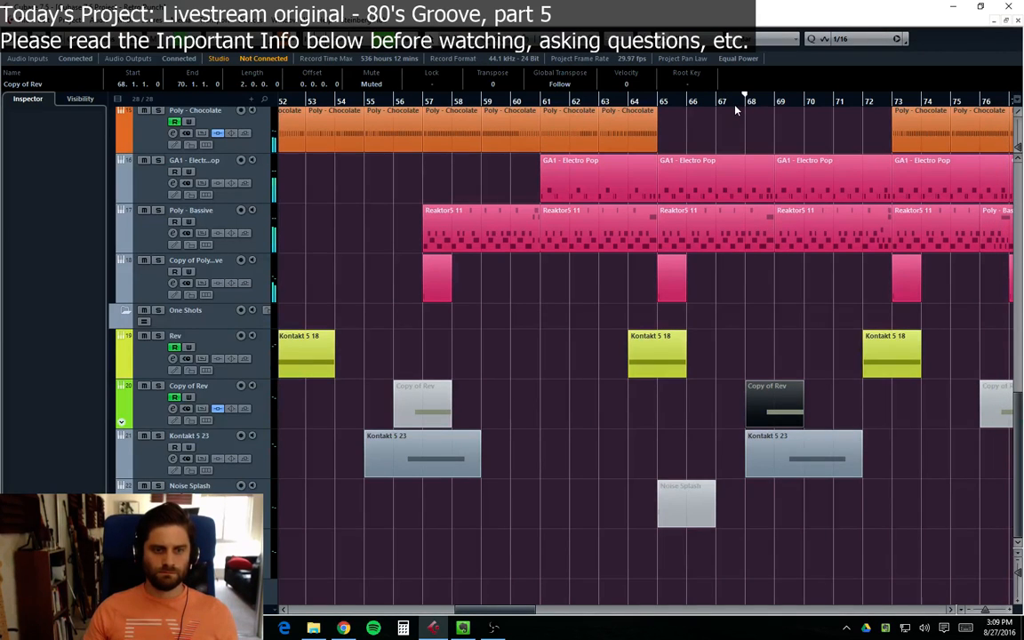
Step: Audition the copied Kontakt 5 23 event at bar 68, and shift it to start at bar 67 with a replay
drag(477, 615, 499, 614)
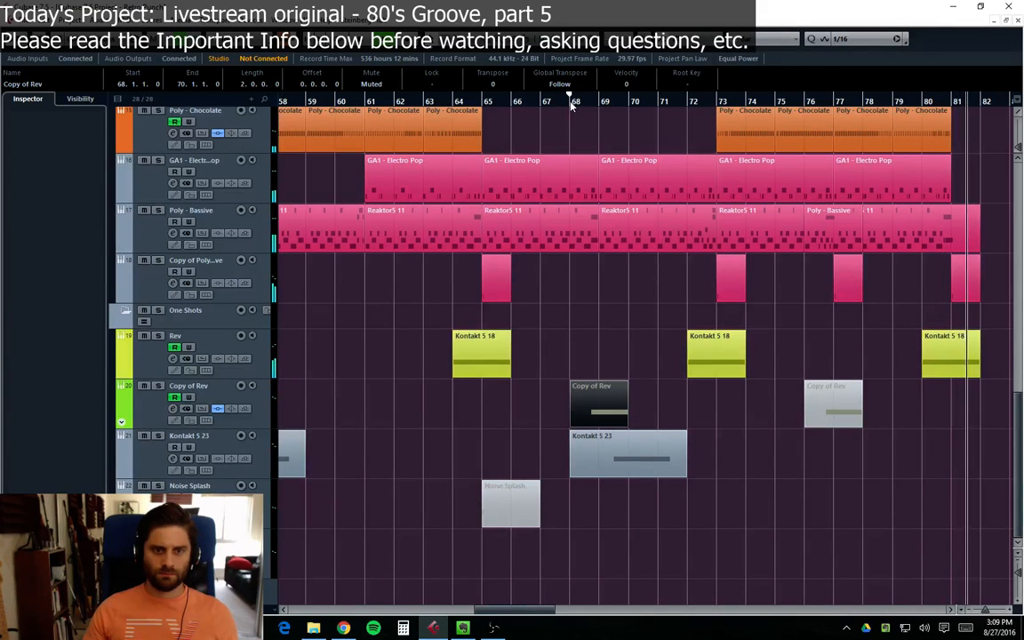
click(571, 100)
click(630, 330)
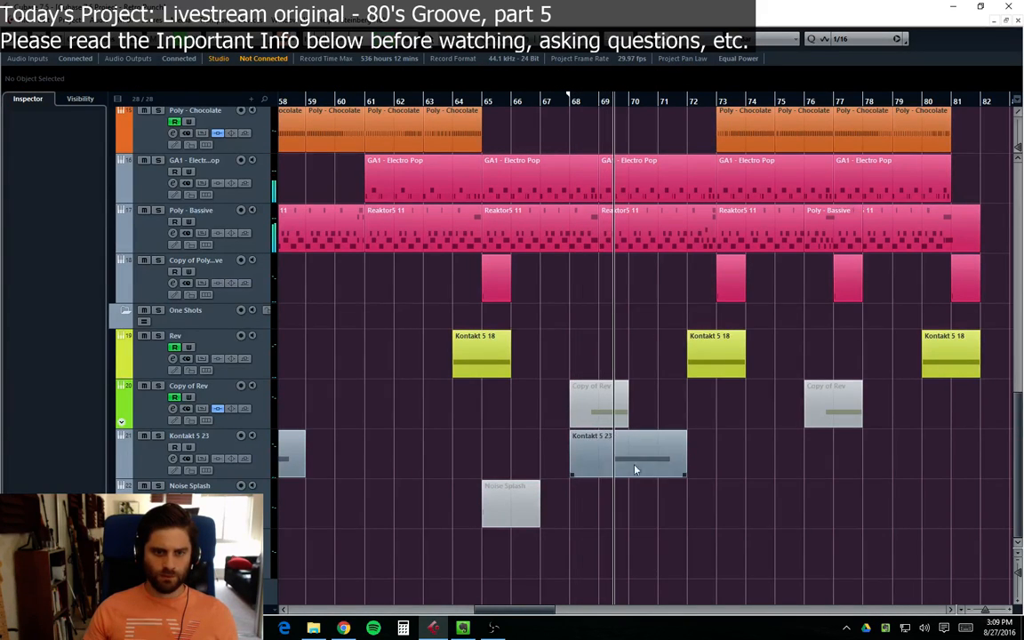
drag(621, 448, 593, 448)
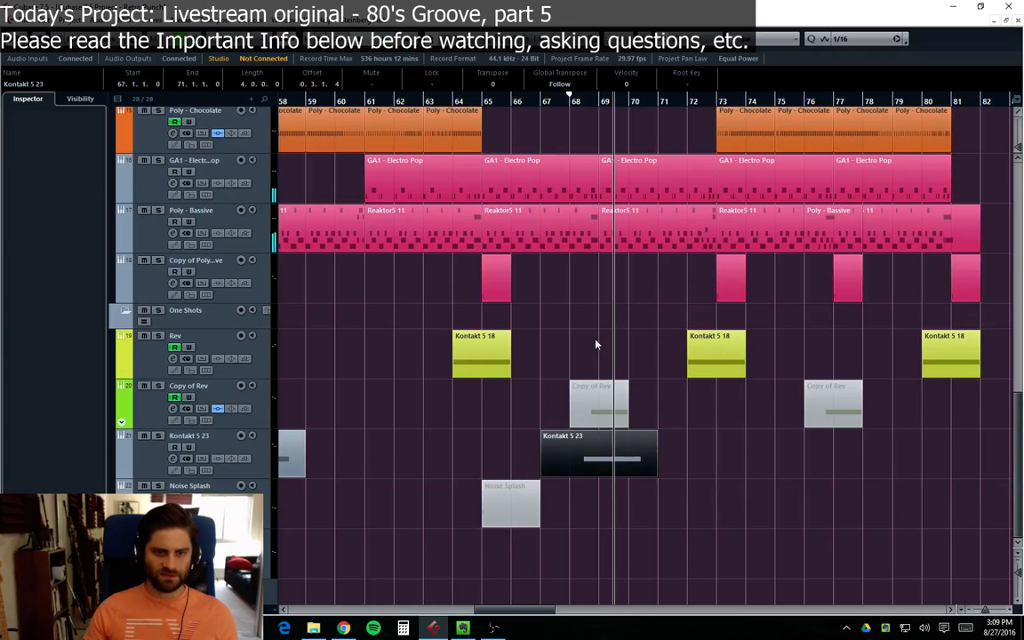
click(535, 102)
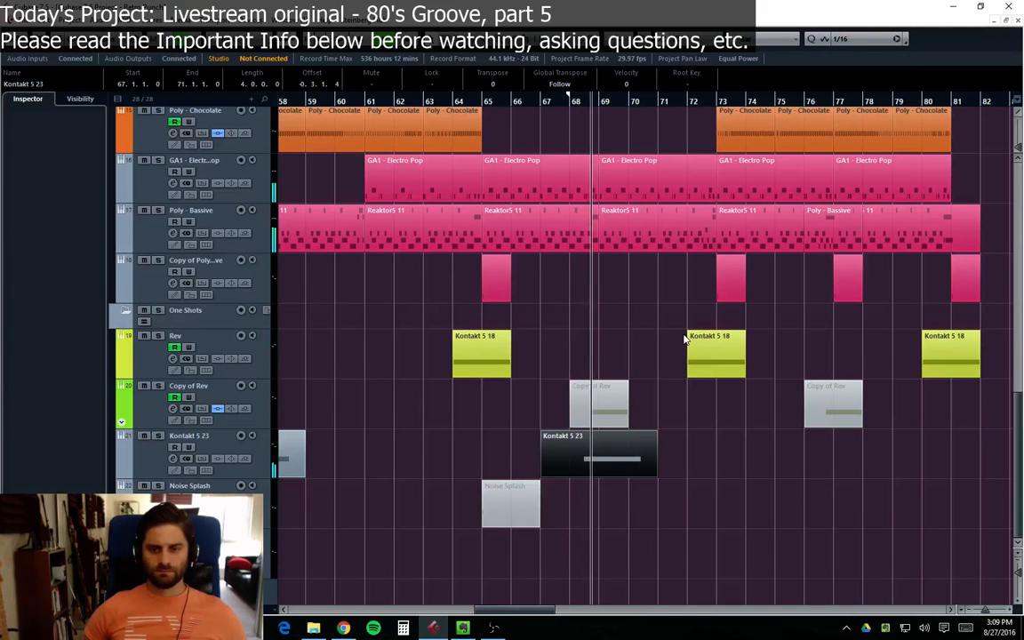
Step: Lower the note in the Kontakt 5 23 event at bar 67 to C#5 in the key editor
double_click(598, 450)
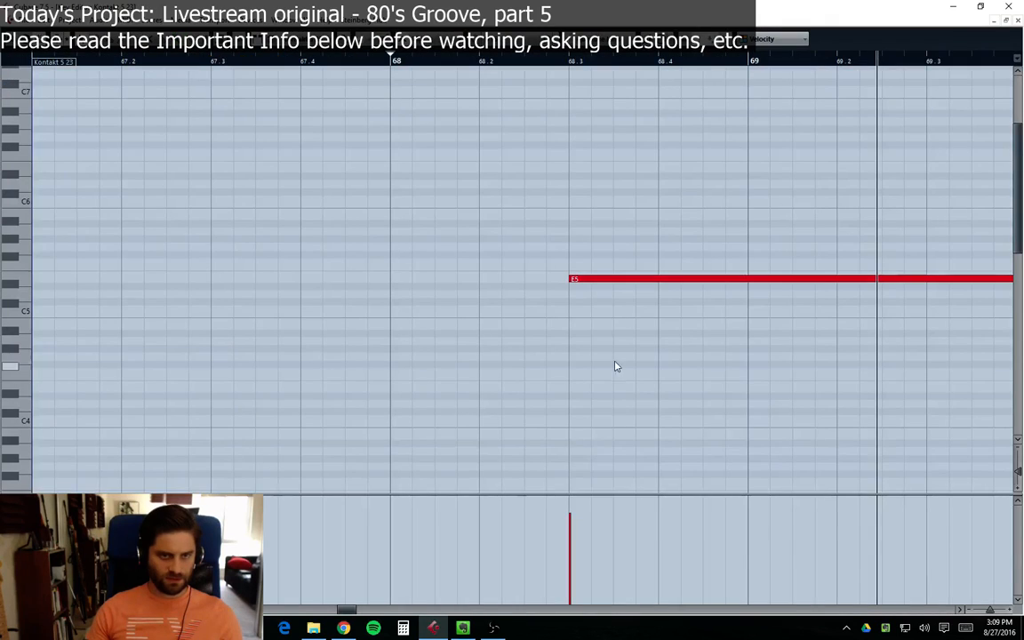
drag(678, 285, 667, 308)
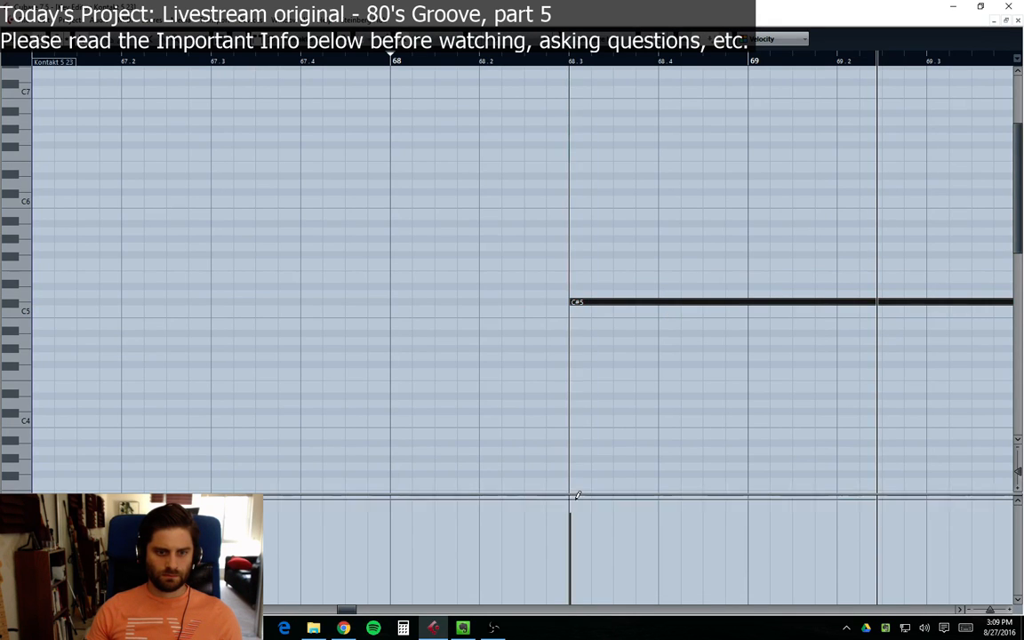
click(1017, 20)
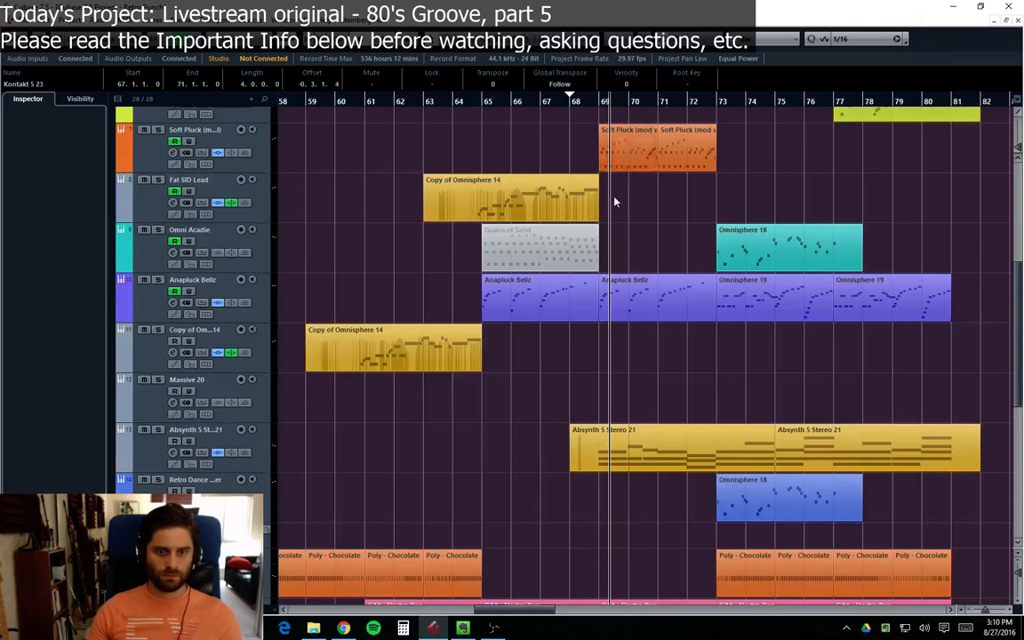
Step: Show the Kontakt 5 23 track's volume automation, raise it to -0.81 at bar 67, and play back from there
scroll(614, 202, down, 5)
click(575, 103)
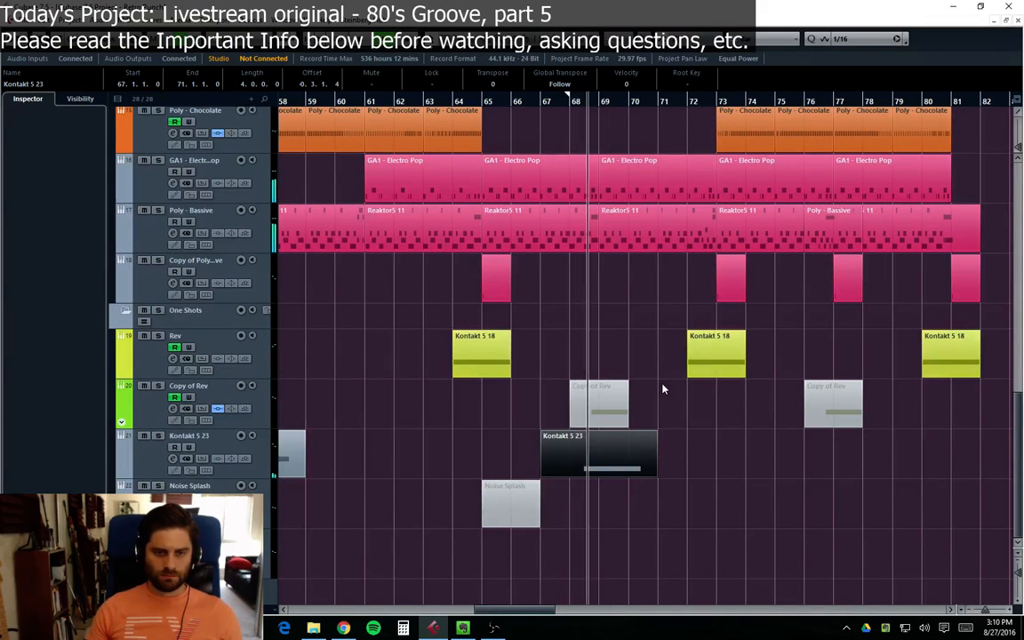
click(142, 476)
click(122, 473)
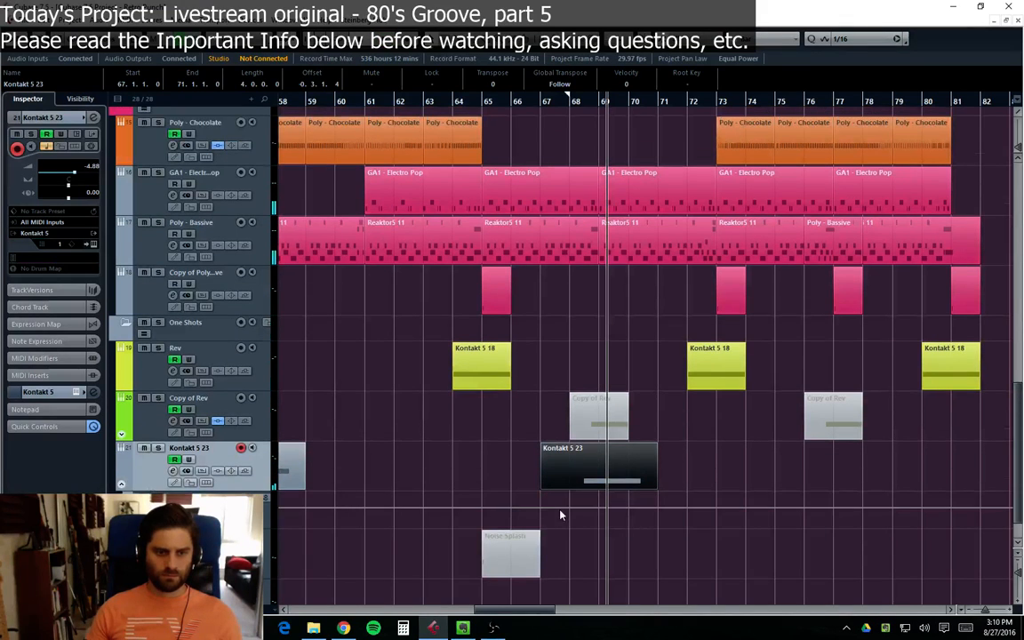
mouse_move(559, 509)
mouse_down()
mouse_move(531, 509)
mouse_move(548, 509)
mouse_up()
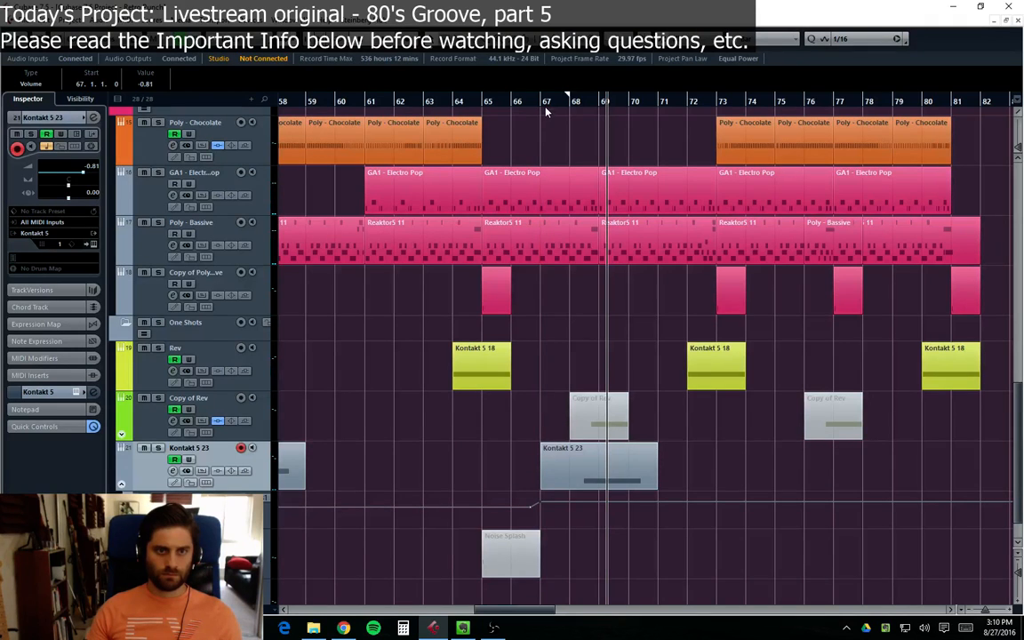
click(546, 100)
key(space)
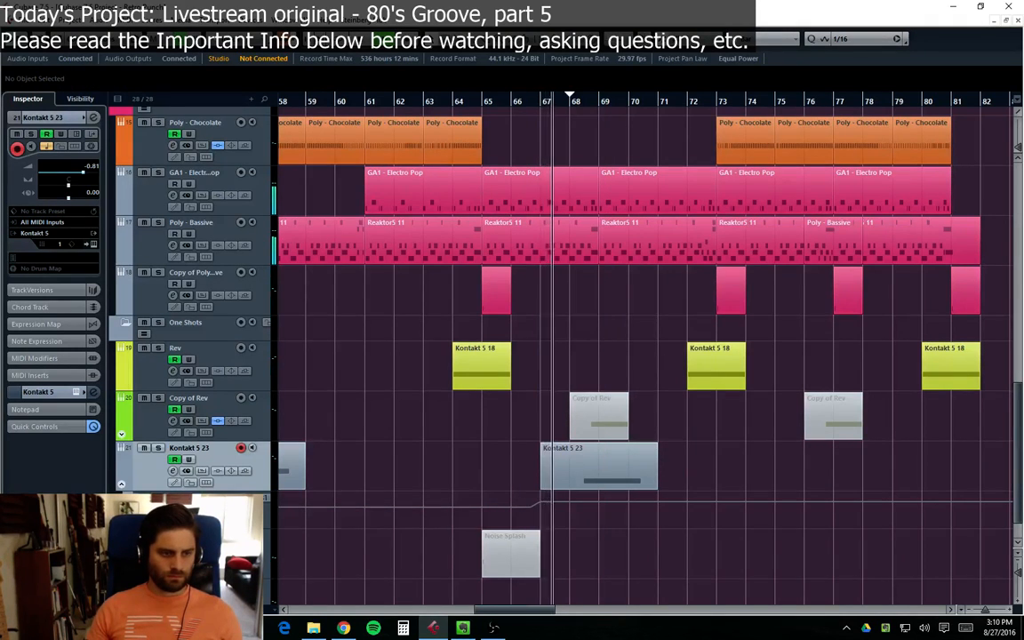
click(702, 372)
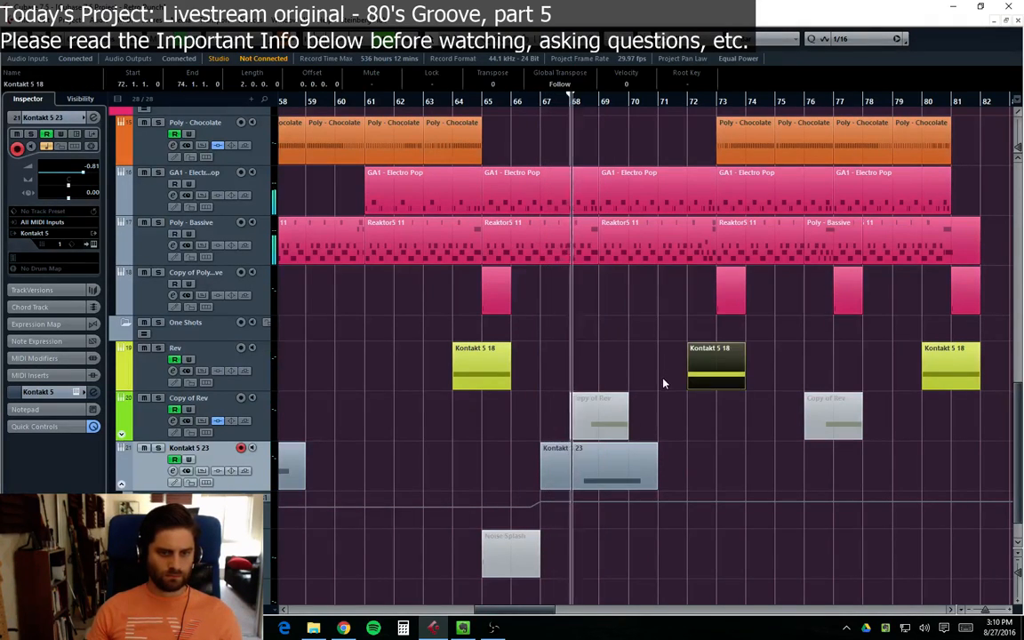
click(662, 385)
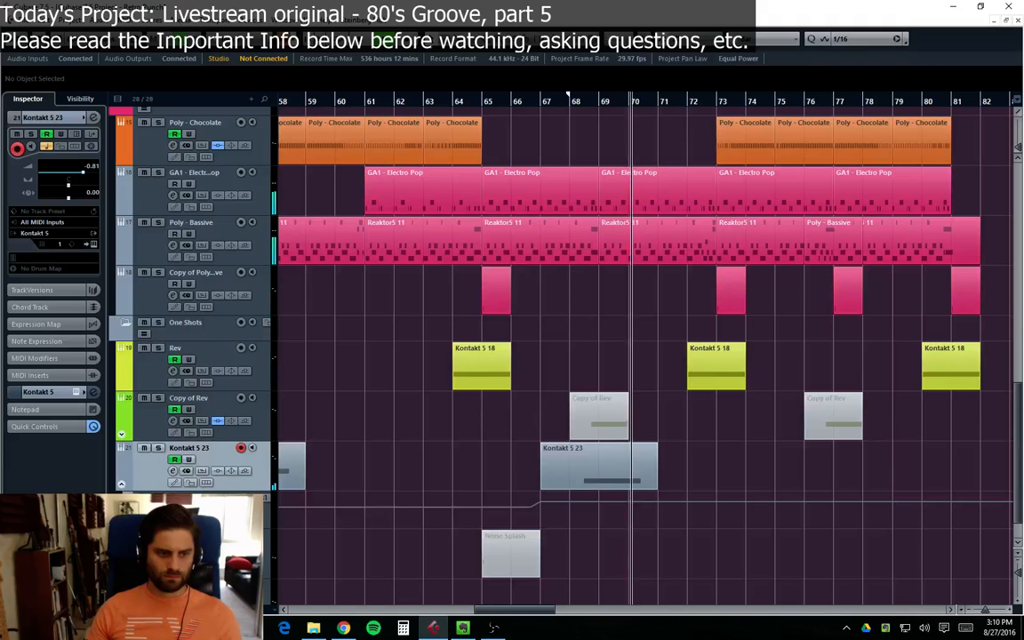
Step: Enlarge the Kontakt 5 23 volume lane, raise the bar 67 automation point to 0.79, and audition it from bar 67
drag(196, 529, 196, 608)
scroll(562, 565, down, 3)
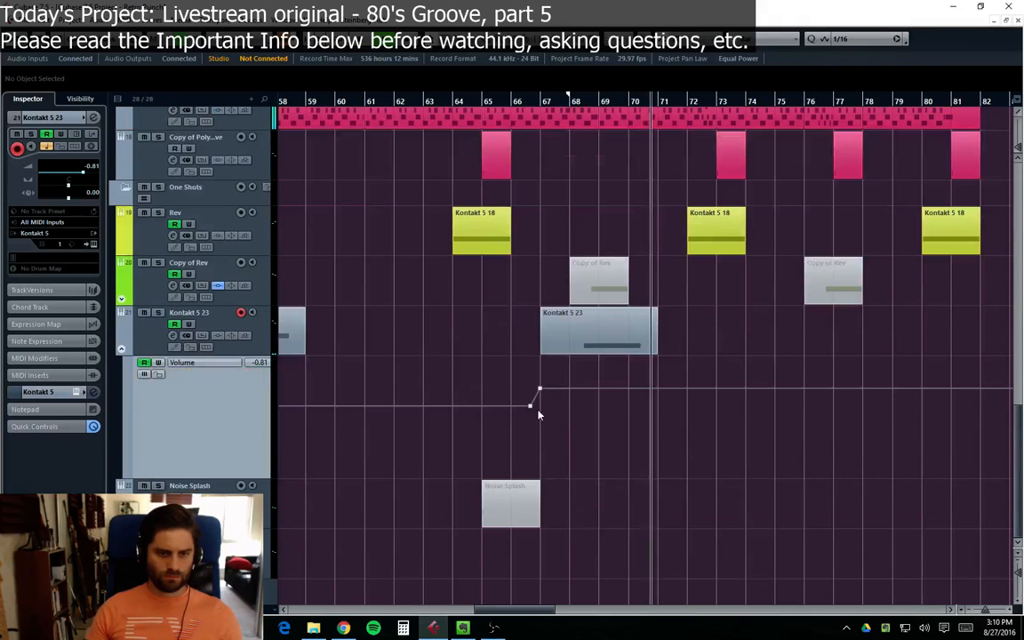
drag(540, 388, 541, 381)
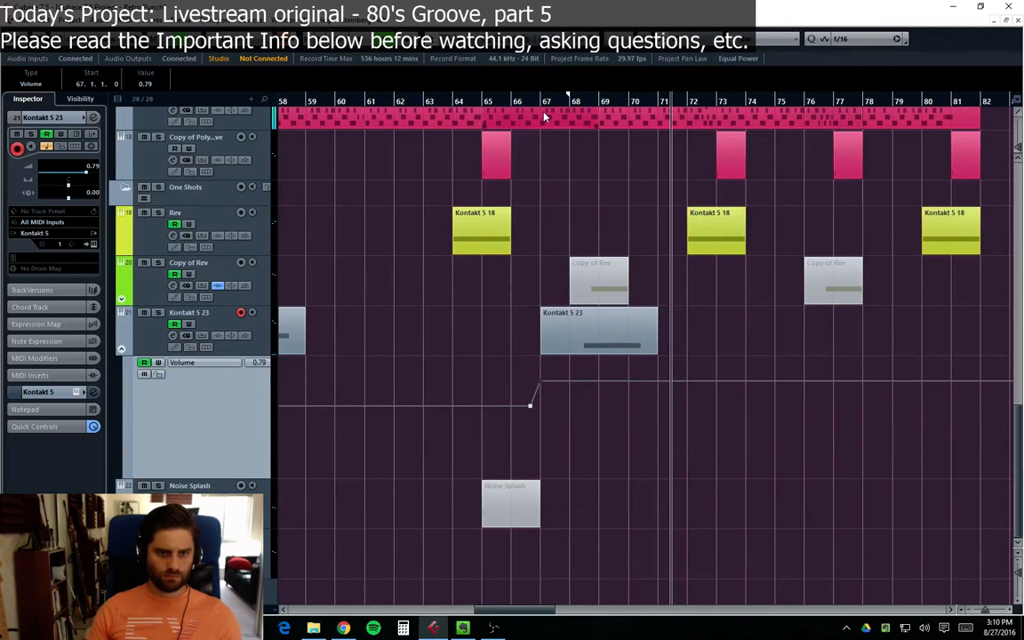
click(537, 102)
click(697, 290)
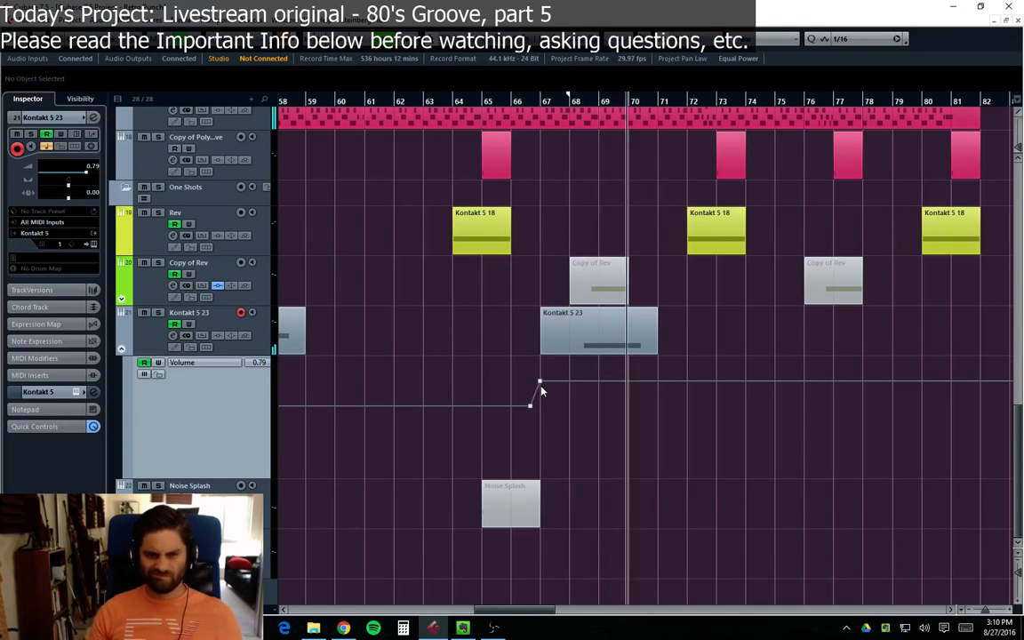
Step: Mute the Kontakt 5 23 part starting at bar 67 and delete the track's volume automation points
click(614, 347)
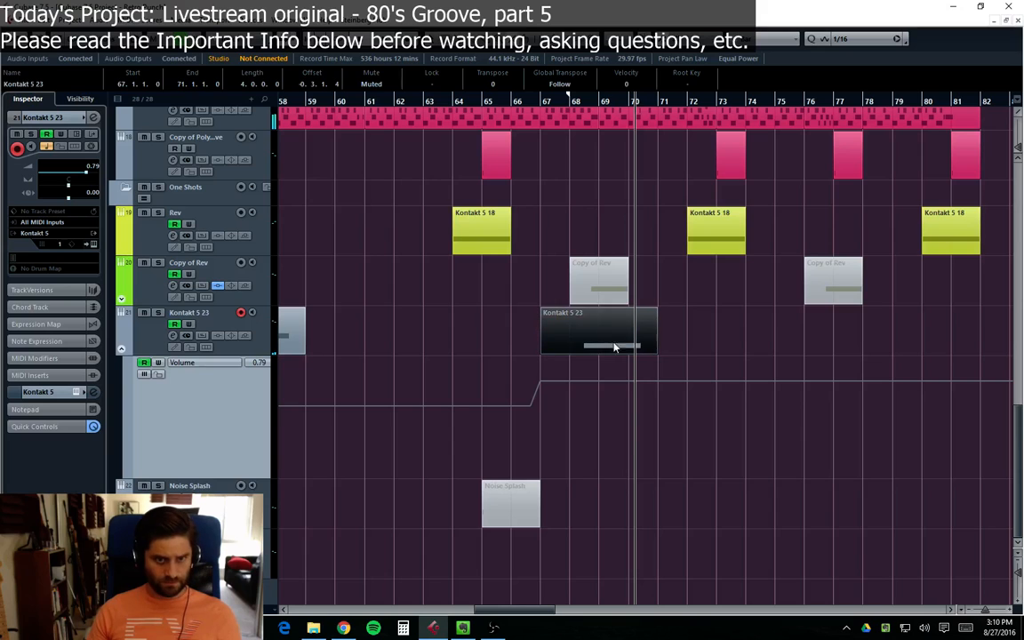
click(535, 381)
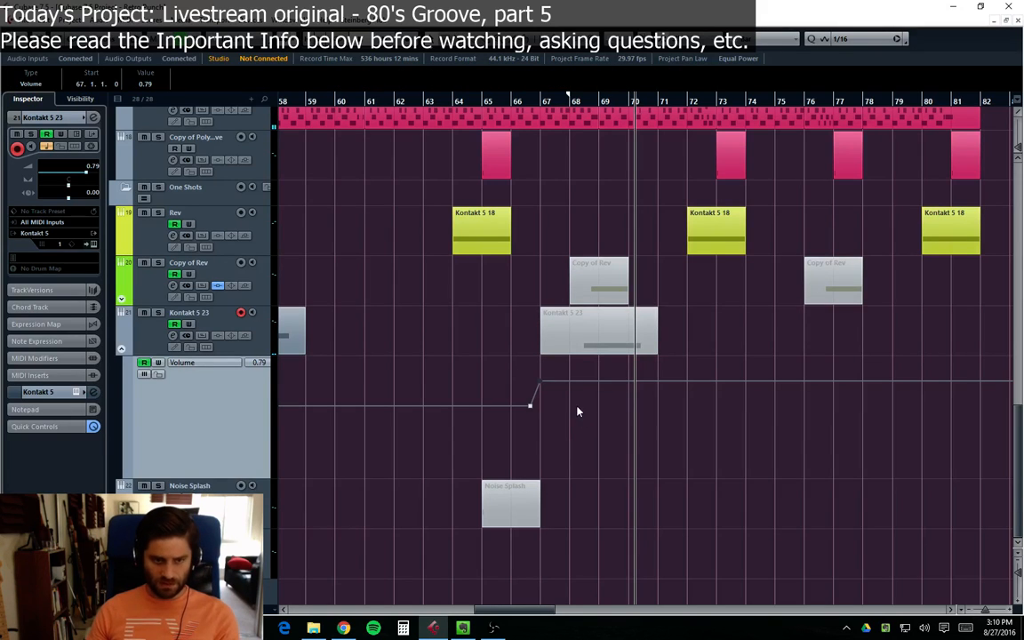
key(Delete)
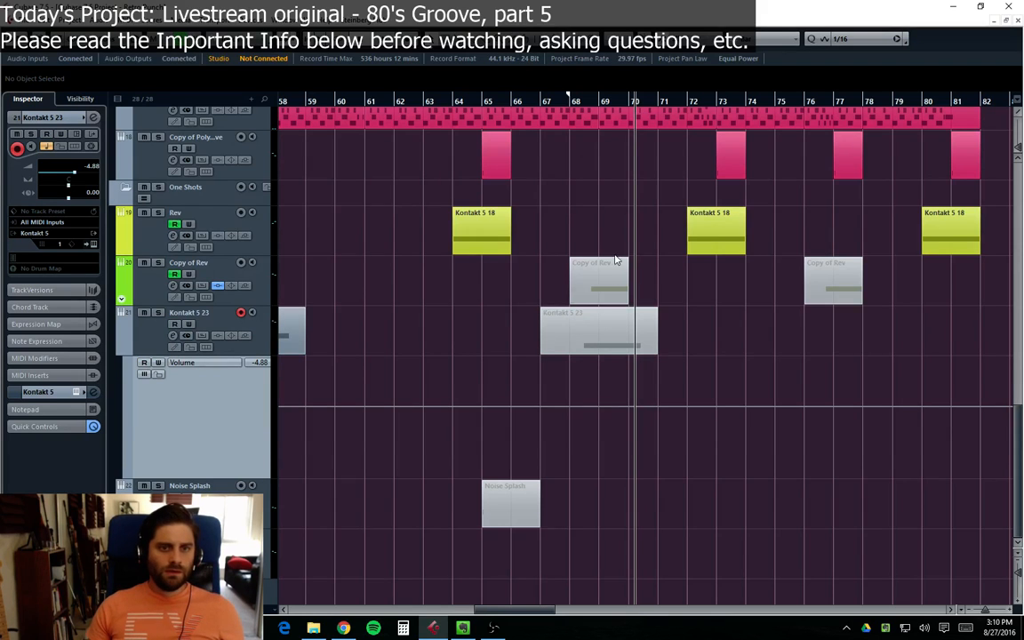
Step: Unmute the Copy of Rev part at bar 68, hide the Kontakt 5 23 automation lane, and audition the section
scroll(590, 264, up, 2)
click(593, 396)
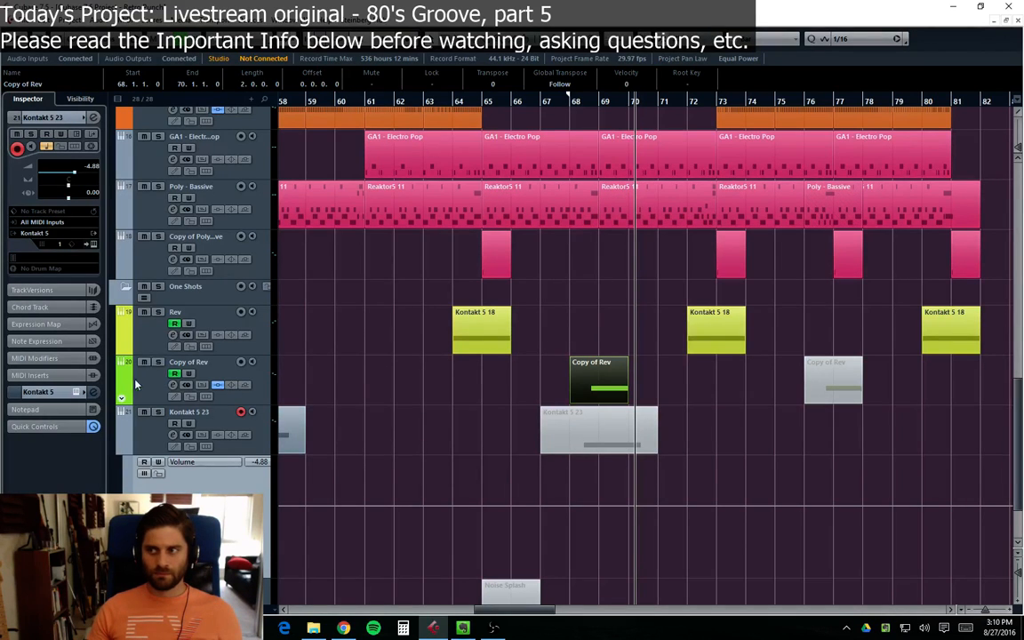
click(122, 449)
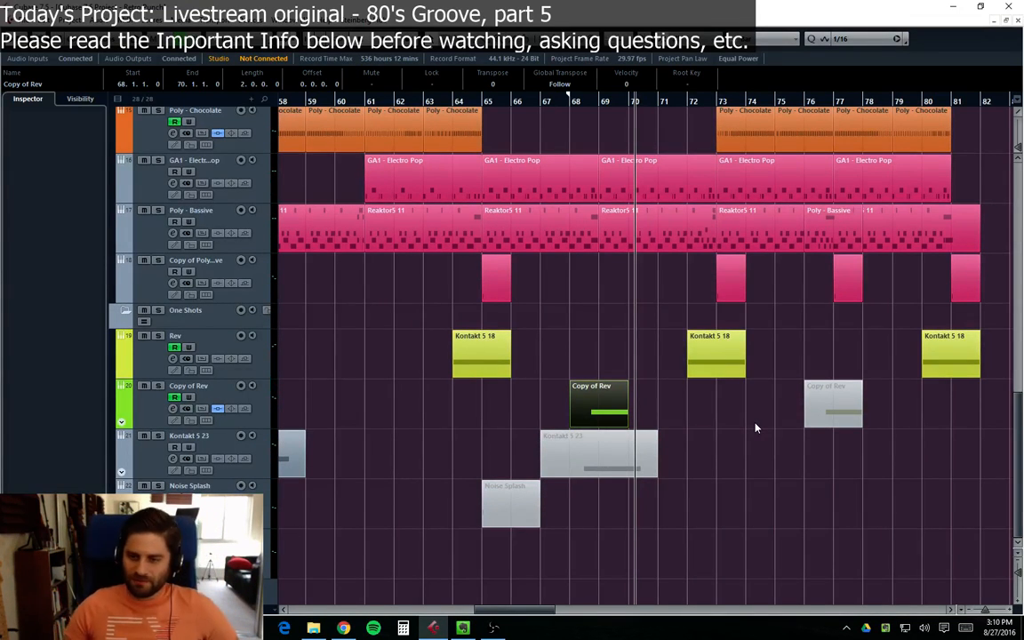
drag(542, 94, 492, 97)
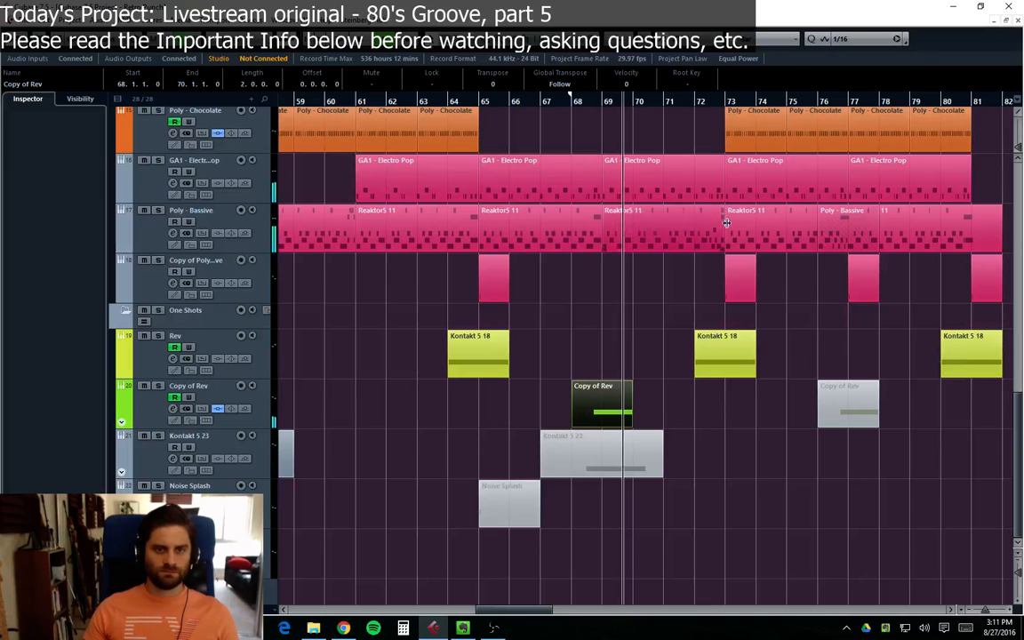
click(791, 360)
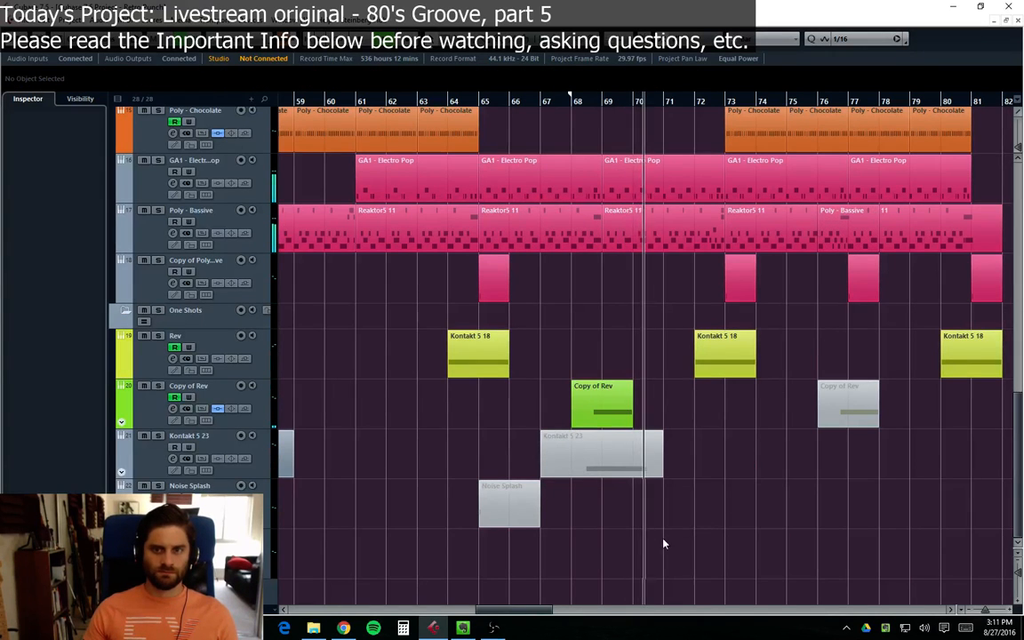
scroll(661, 192, right, 4)
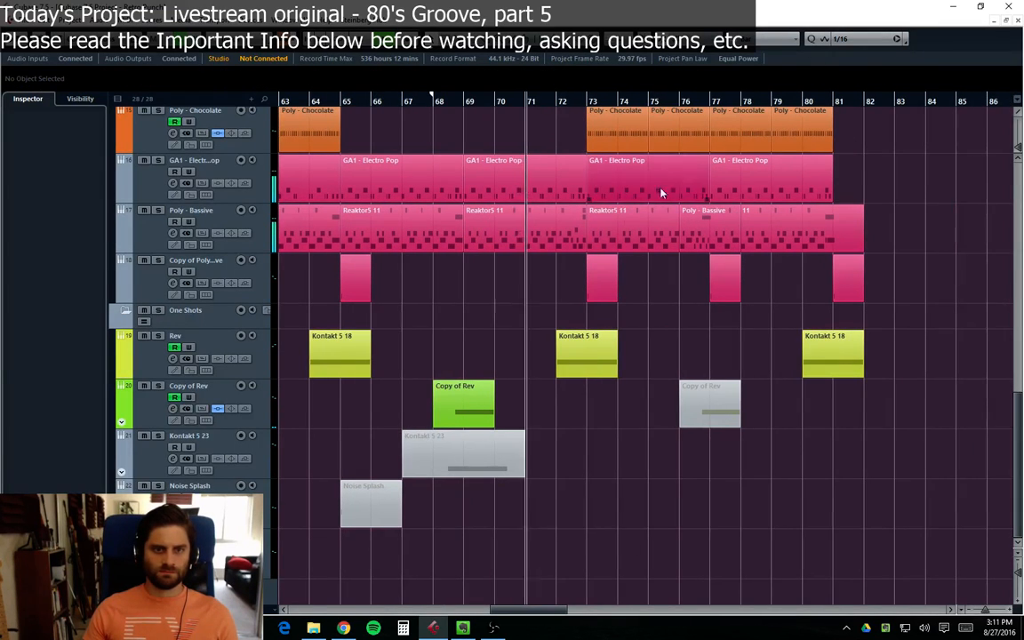
Step: Copy the fill notes between 72.3 and bar 73 from the Reaktor5 11 part starting at bar 69 on Poly - Bassive
click(575, 233)
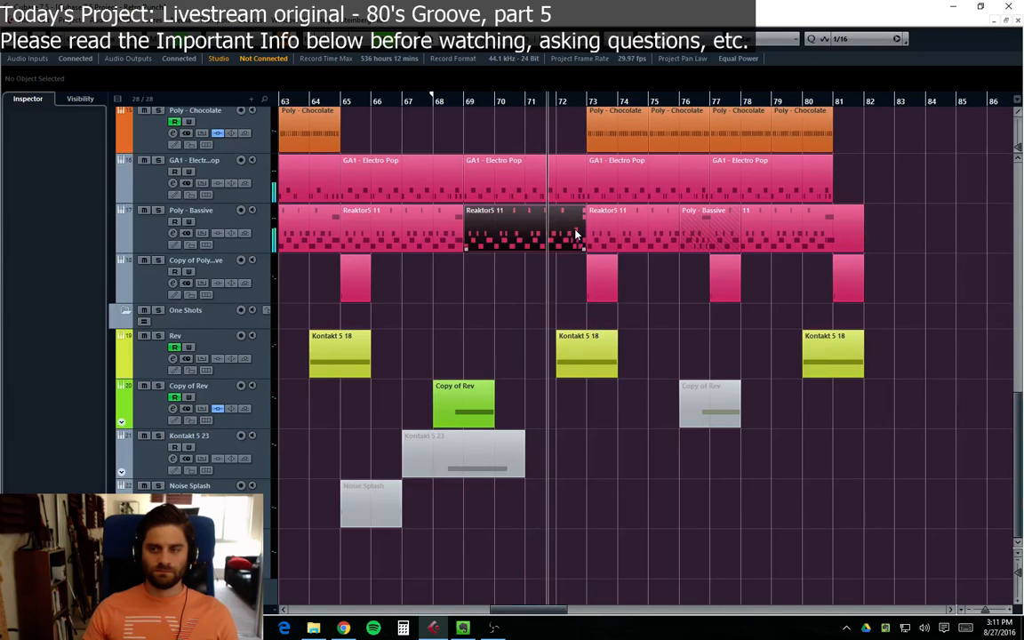
double_click(576, 233)
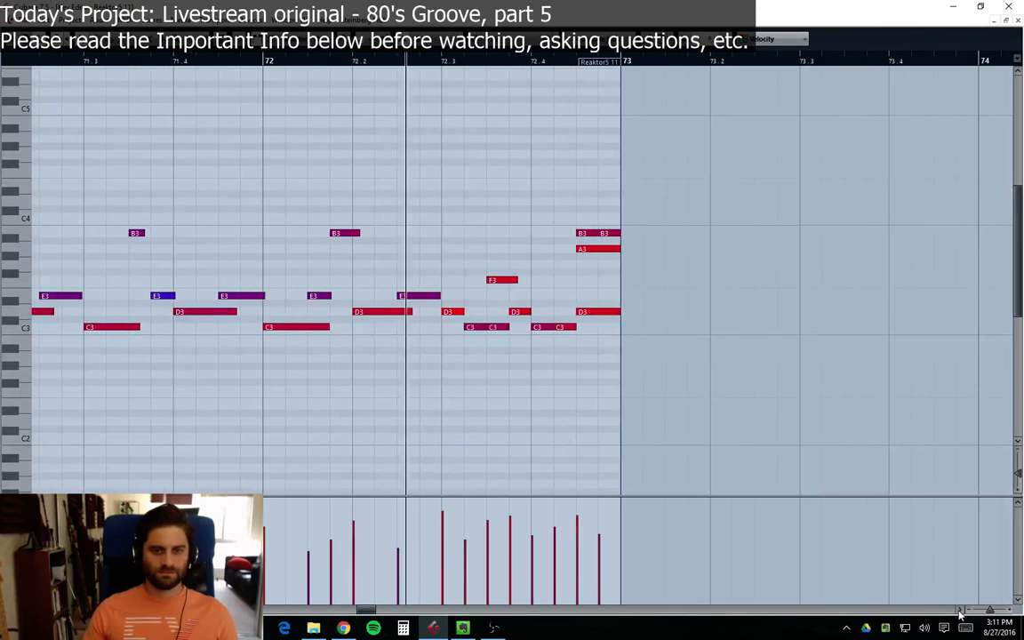
key(space)
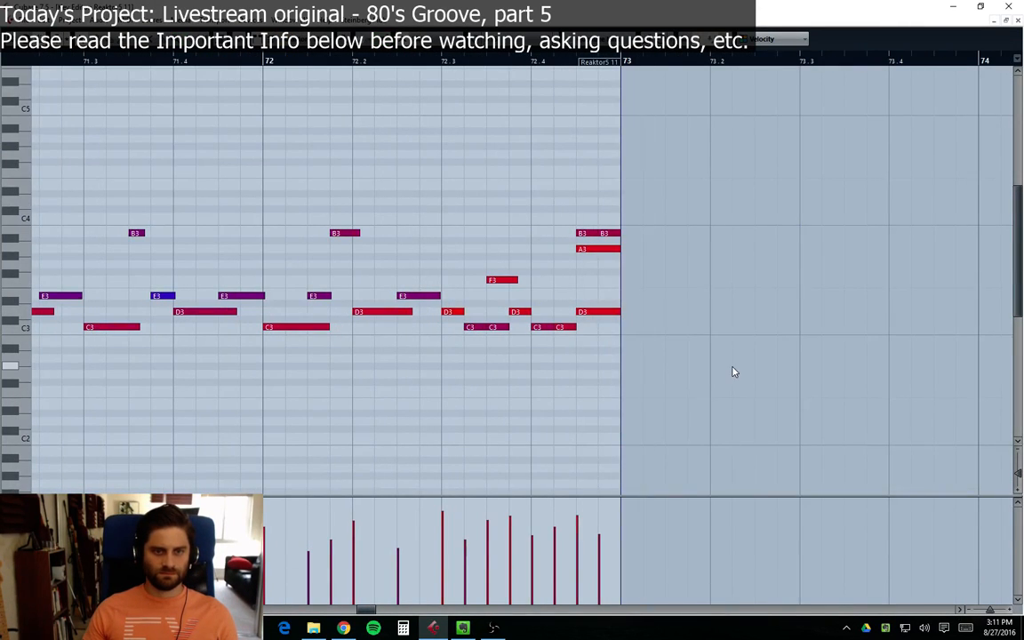
drag(625, 171, 462, 366)
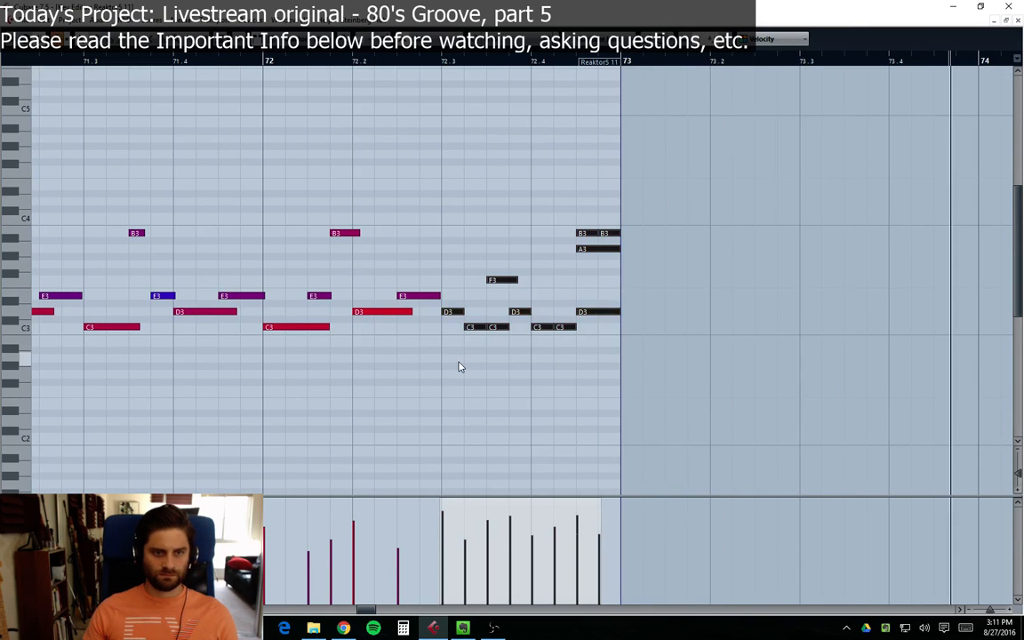
click(1018, 25)
scroll(902, 402, down, 5)
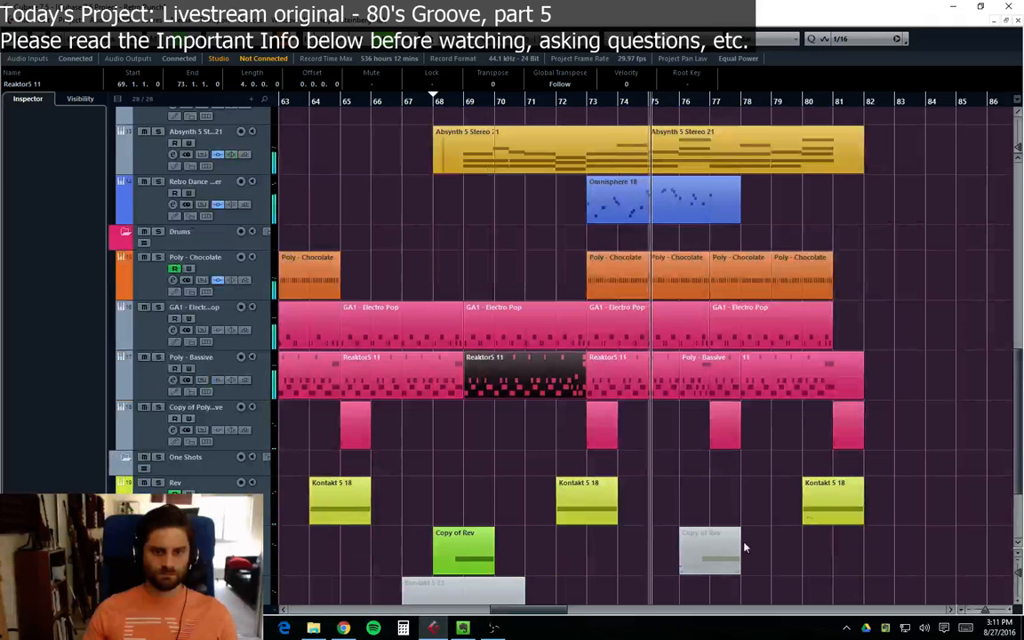
Step: Replace the notes from 80.3 onward in the last Poly - Bassive part with the copied fill
drag(537, 611, 556, 619)
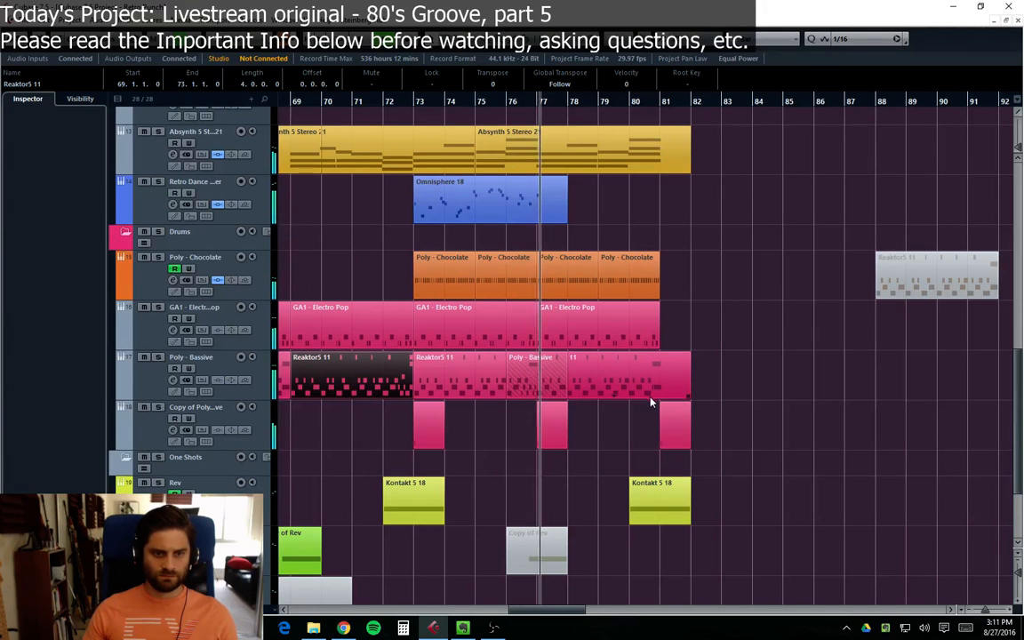
click(751, 402)
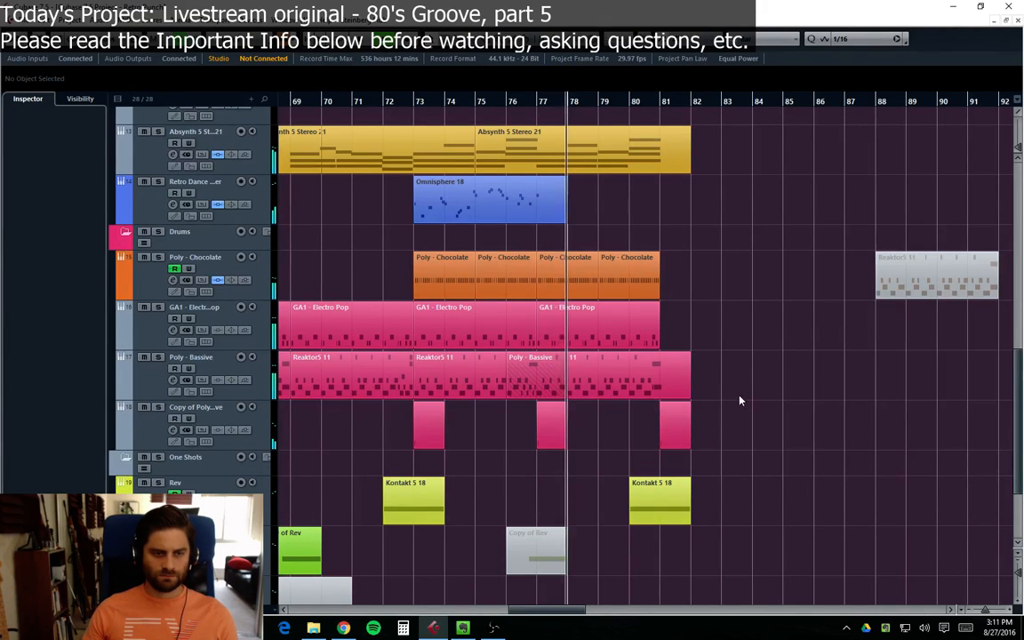
double_click(647, 397)
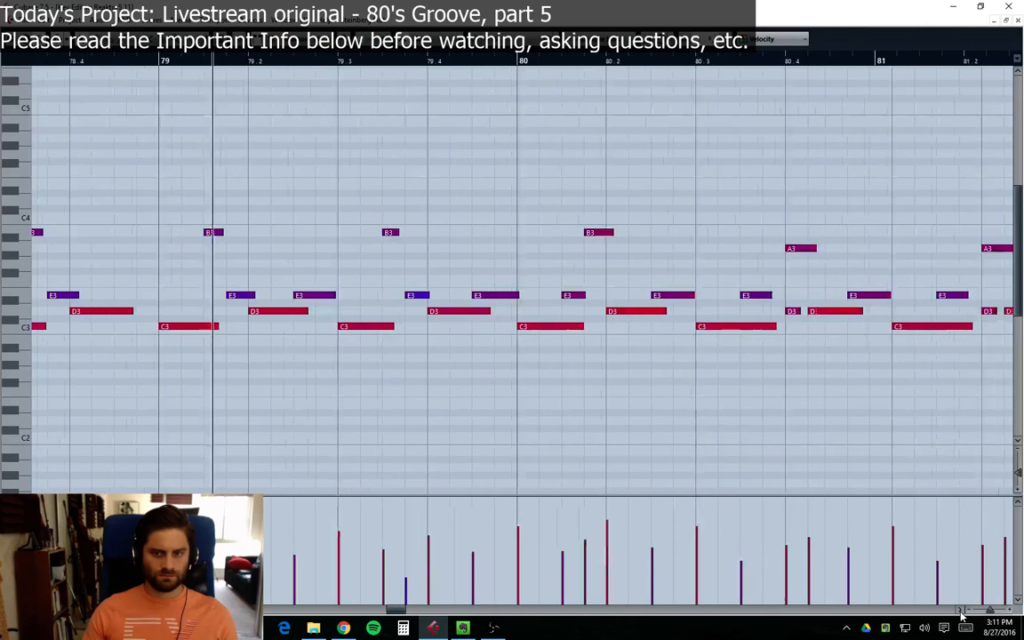
drag(706, 194, 523, 404)
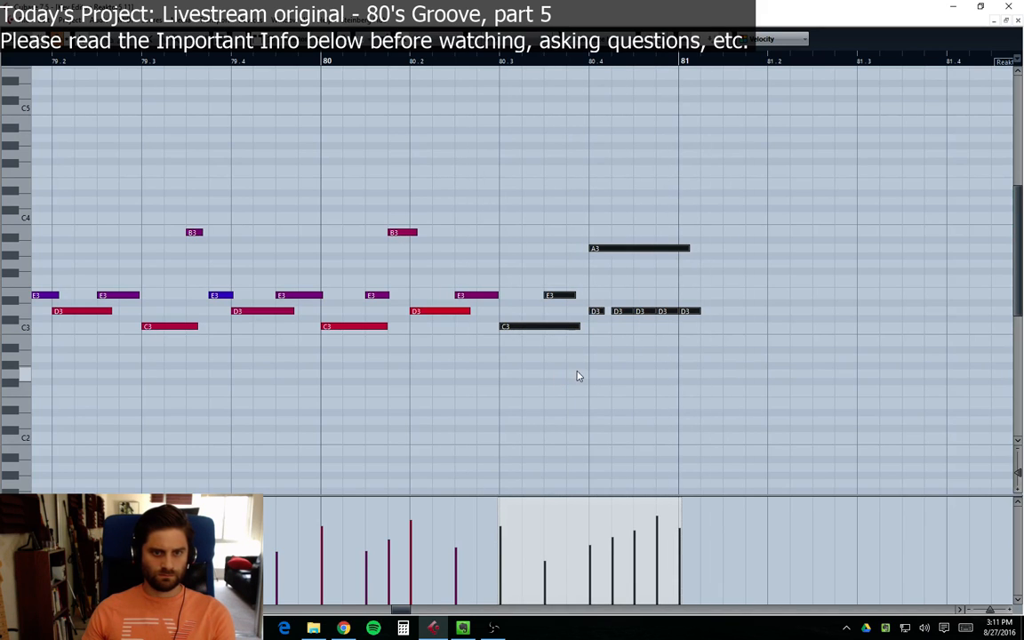
key(Delete)
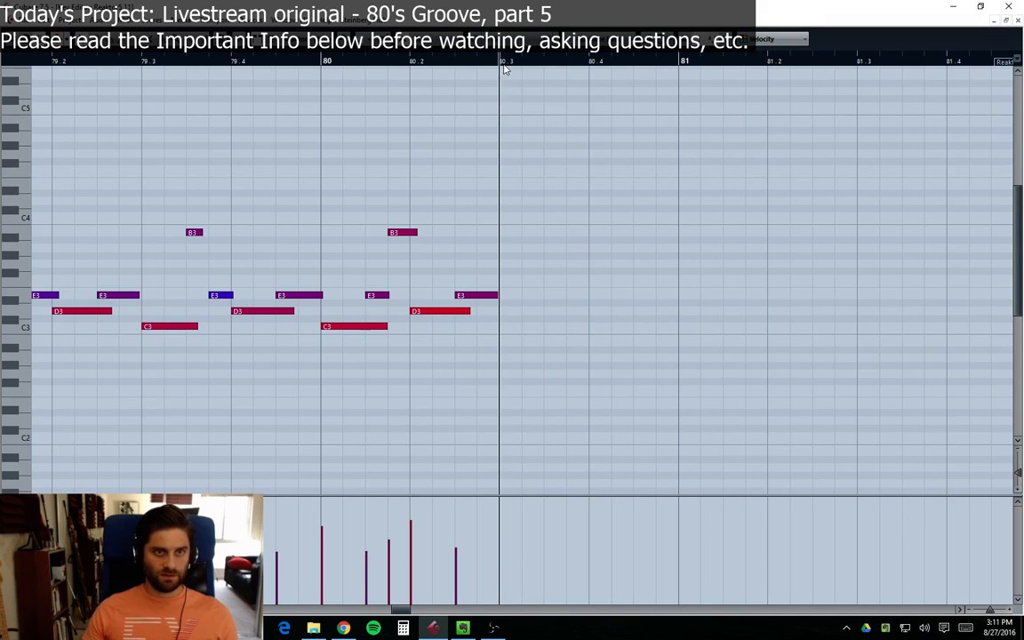
key(ctrl+z)
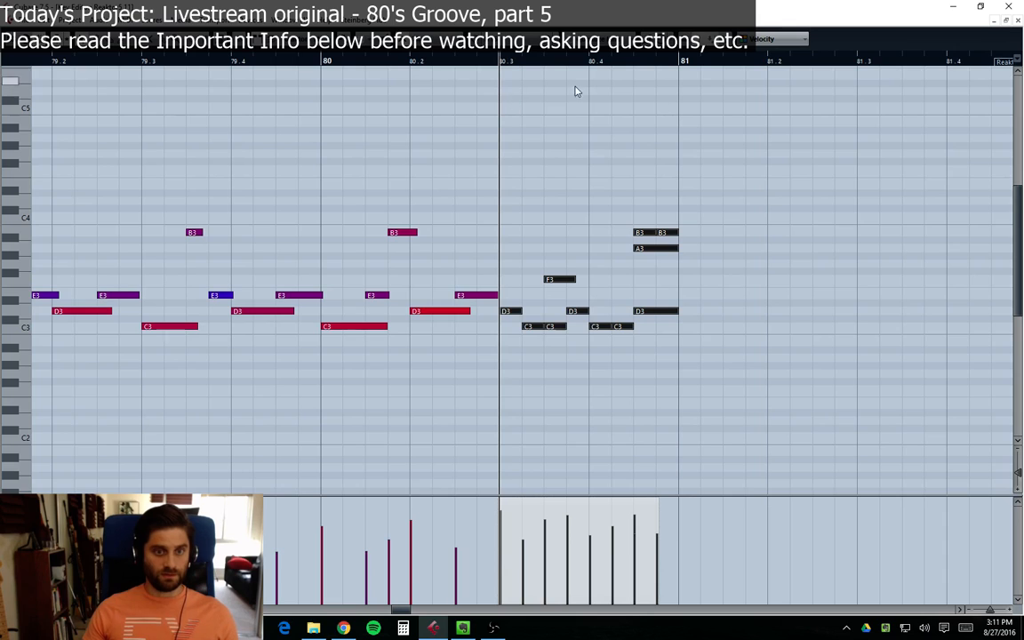
click(1018, 23)
scroll(711, 340, down, 5)
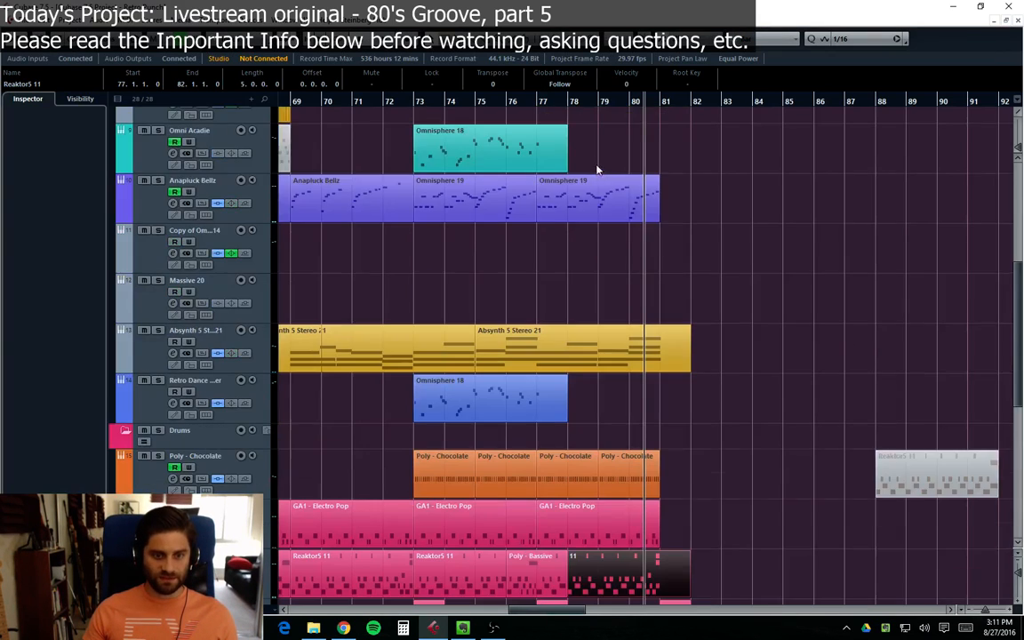
Step: Audition the last Poly - Bassive part from bar 77 and raise the velocities of its fill notes between 80.3 and bar 81
click(567, 104)
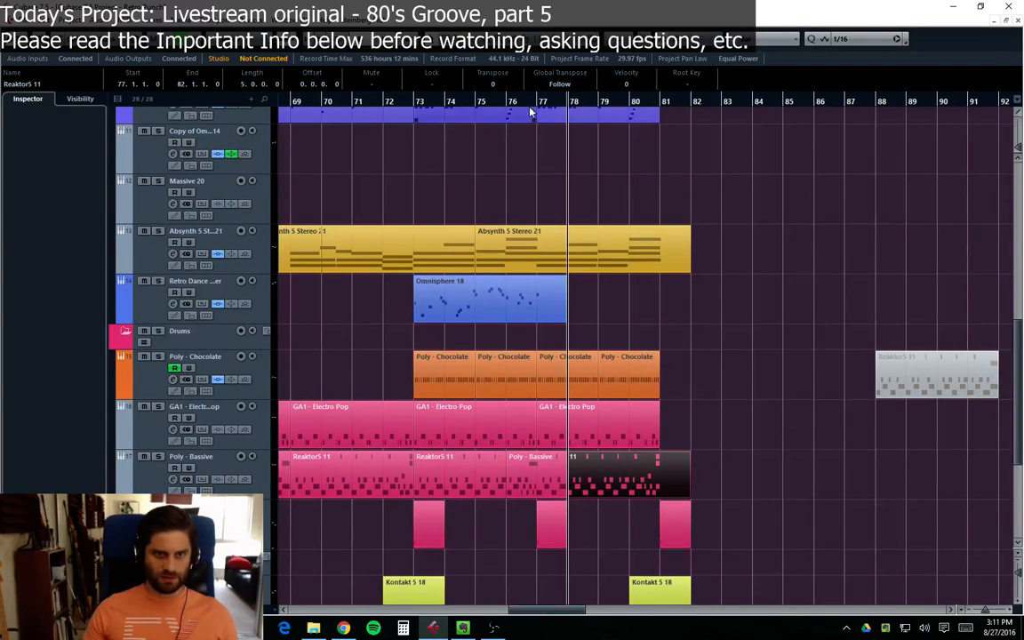
click(545, 102)
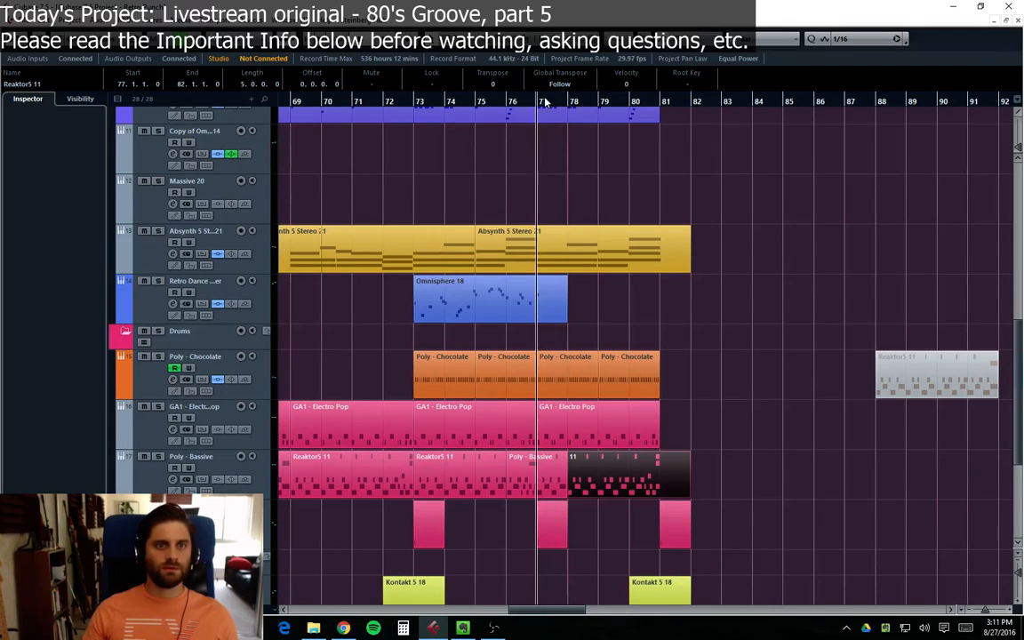
click(750, 328)
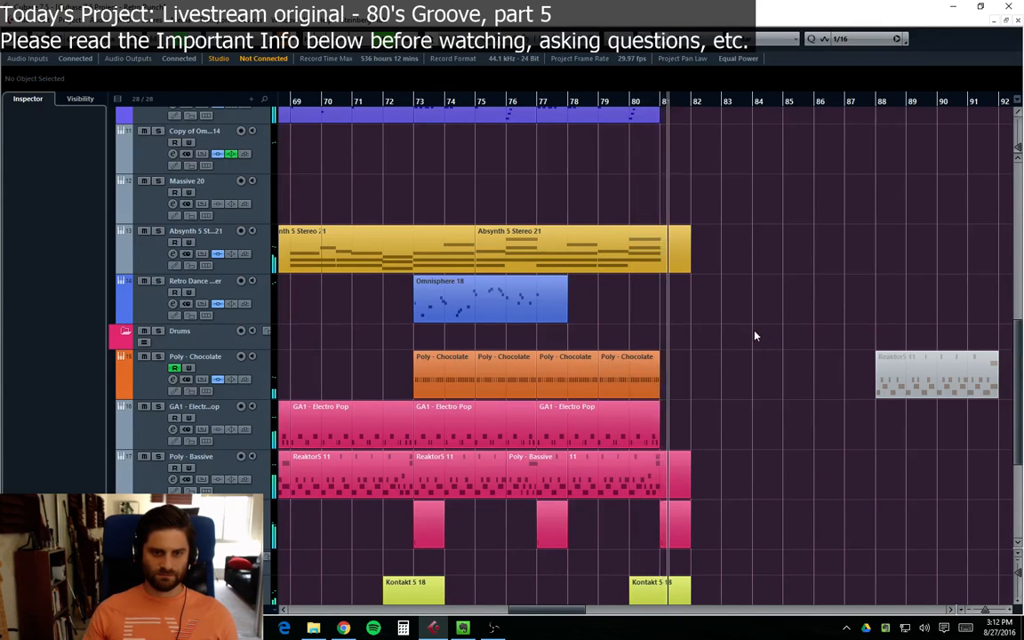
click(626, 102)
double_click(644, 480)
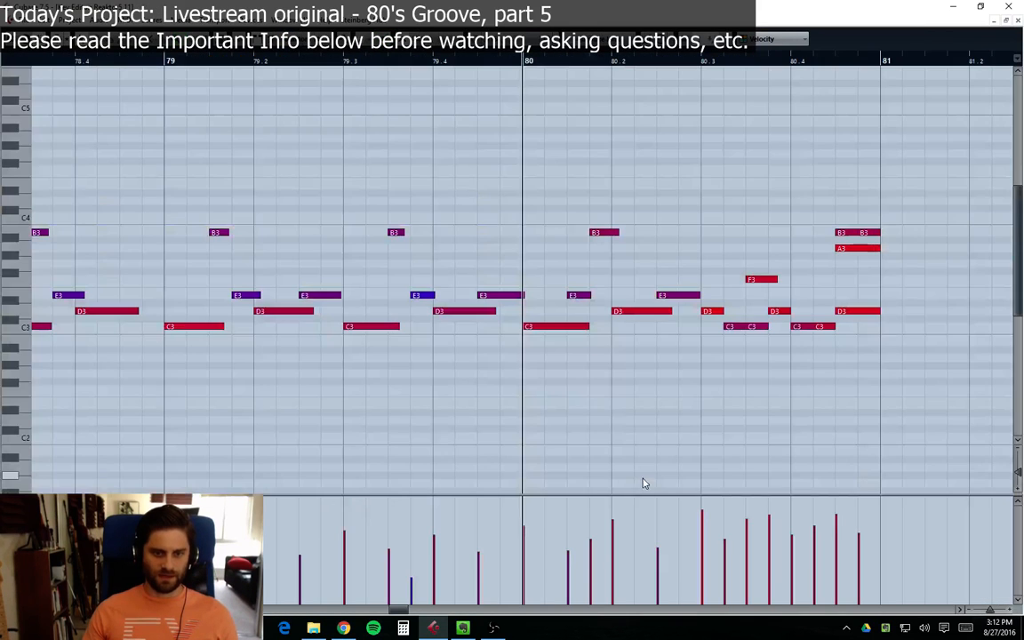
drag(904, 167, 702, 413)
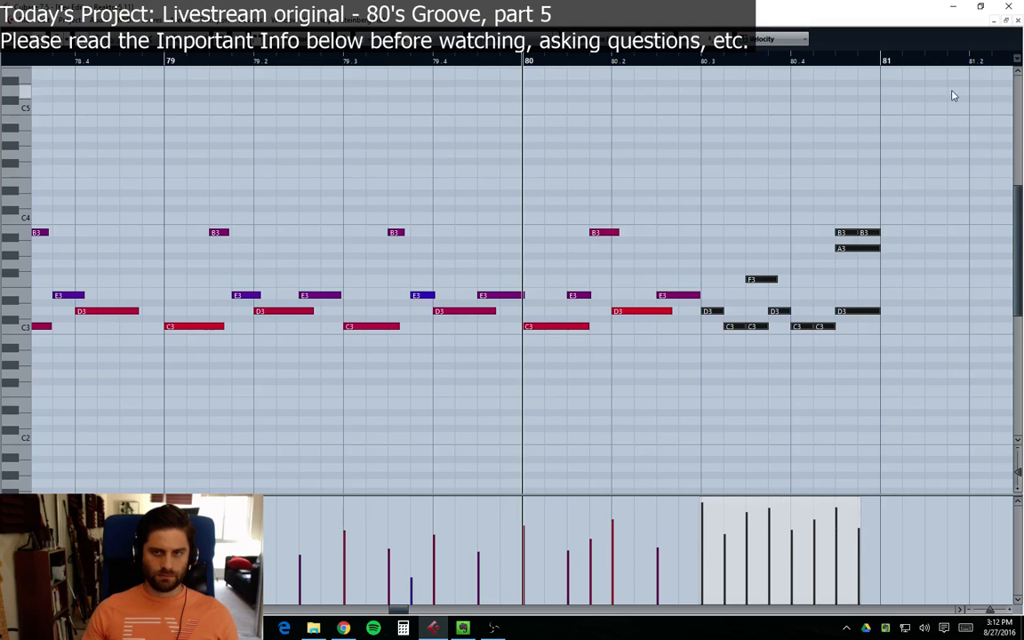
click(1017, 19)
scroll(592, 435, down, 5)
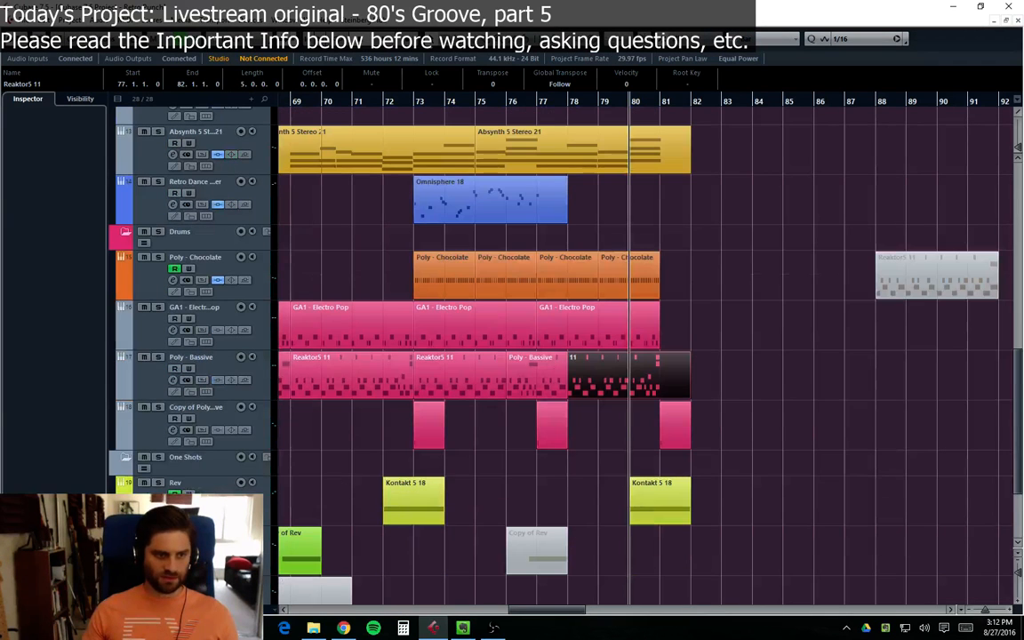
Step: Show and enlarge the Poly - Bassive volume automation lane, then raise the volume at bar 80 and ramp it to -5.75 at bar 81
click(145, 382)
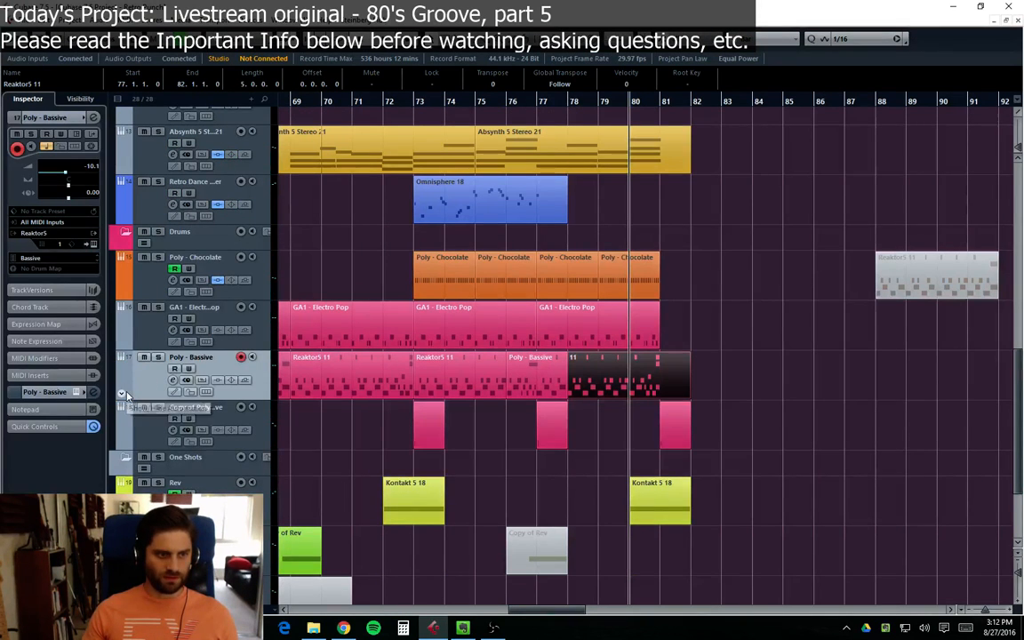
click(123, 393)
click(629, 429)
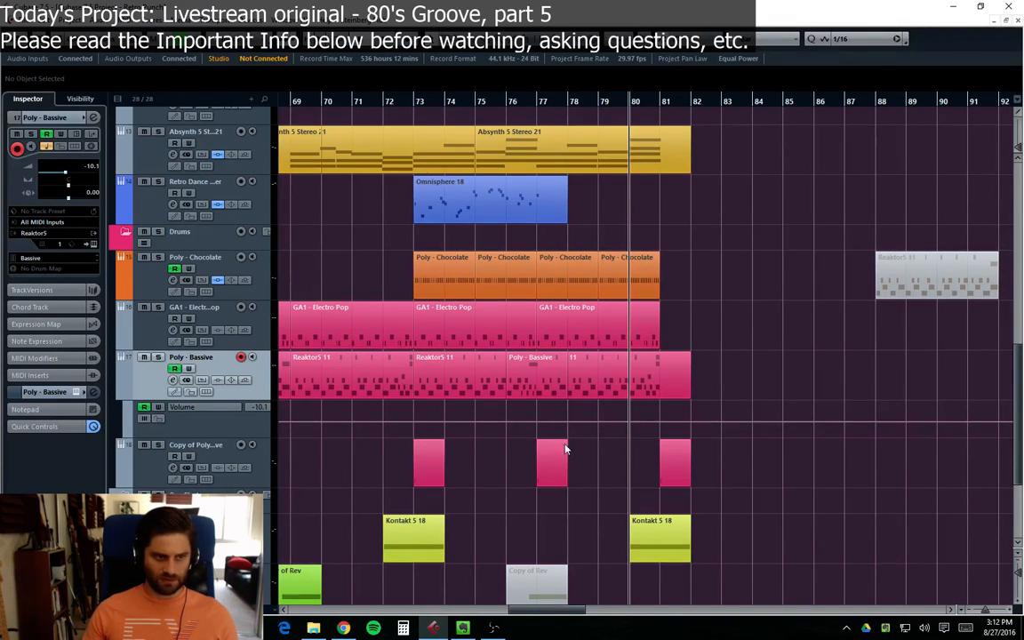
drag(188, 435, 187, 519)
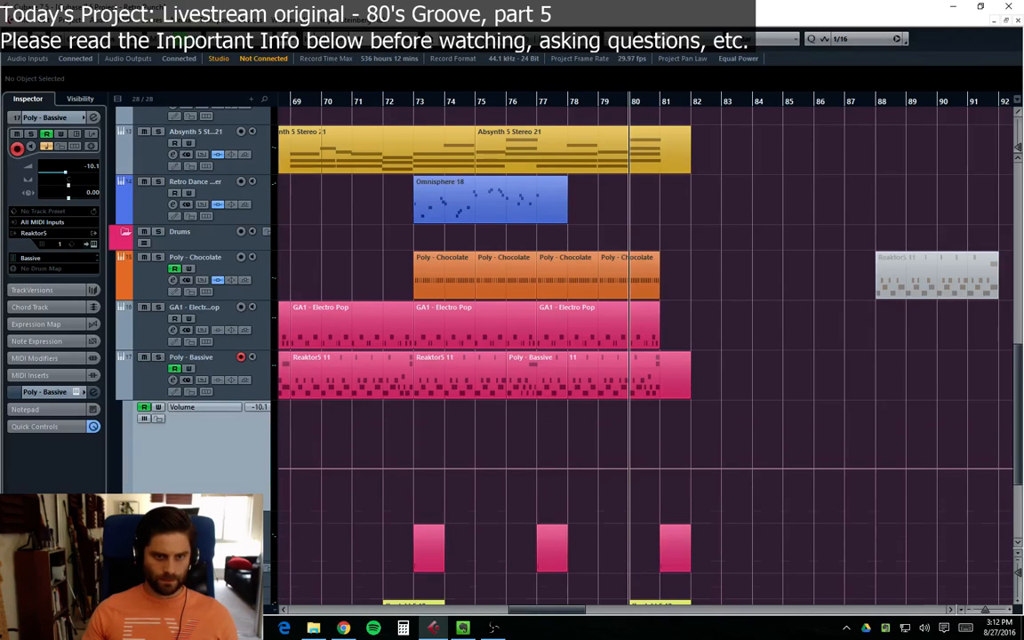
mouse_move(636, 473)
mouse_down()
mouse_move(625, 467)
mouse_move(658, 458)
mouse_move(630, 467)
mouse_move(644, 471)
mouse_move(632, 464)
mouse_up()
key(ctrl+z)
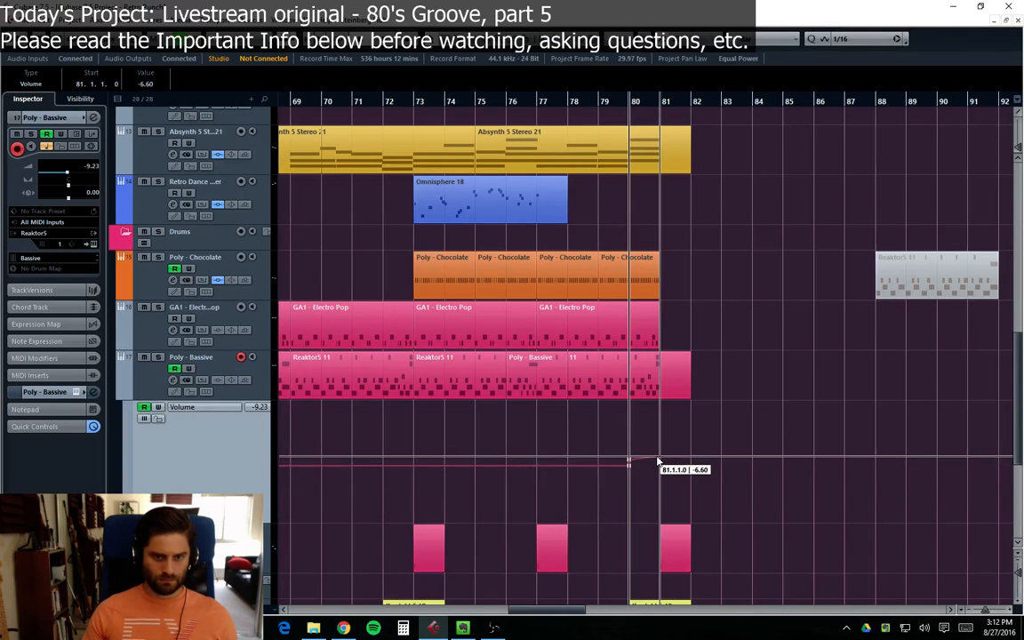
click(657, 455)
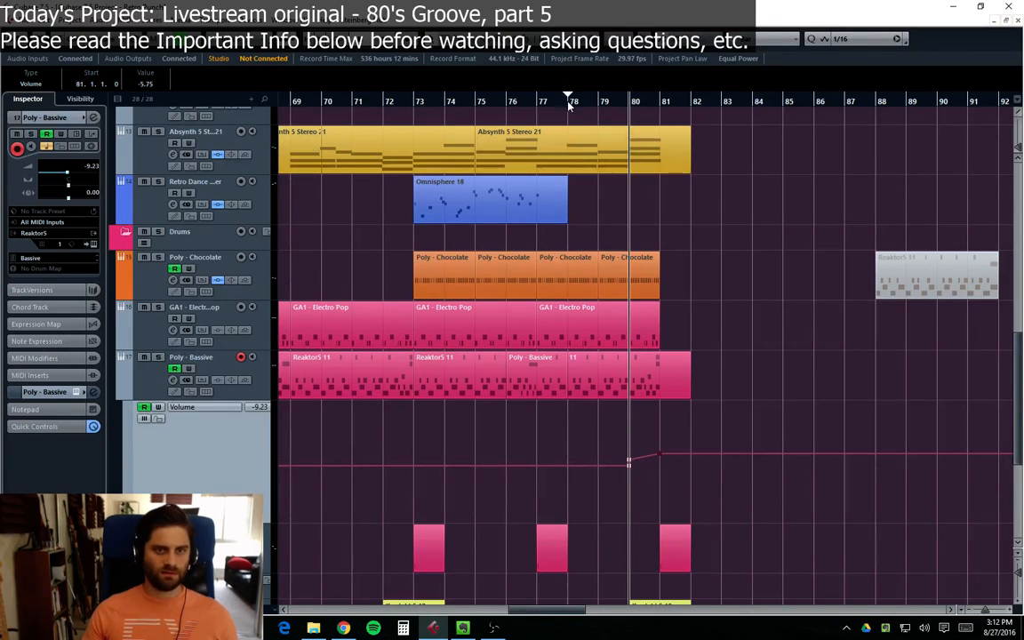
Step: Audition the Poly - Bassive volume rise from bar 77 and hide its automation lane
drag(570, 104, 698, 331)
click(544, 104)
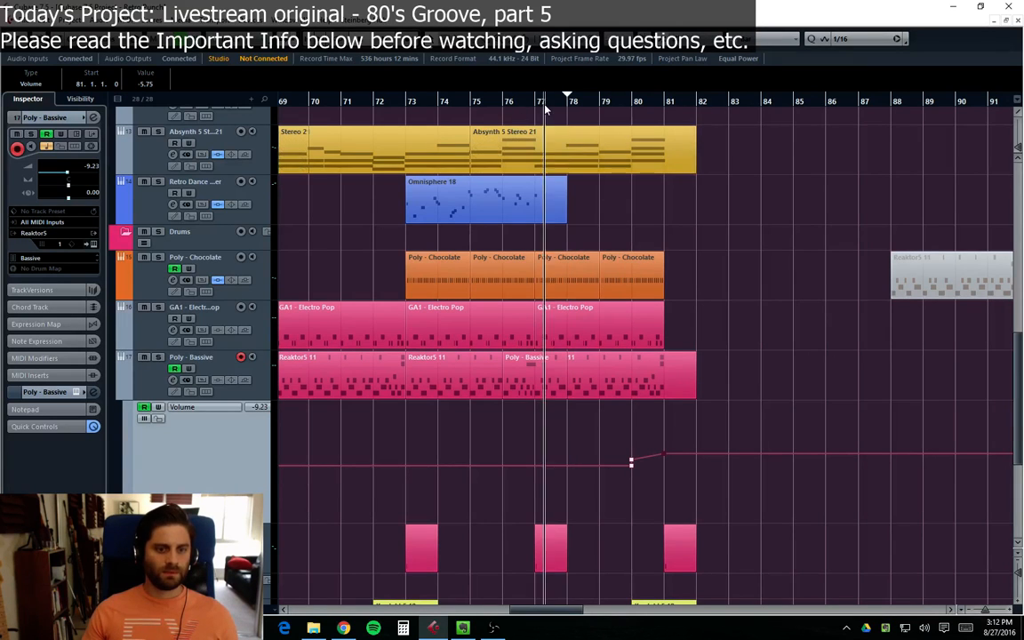
key(space)
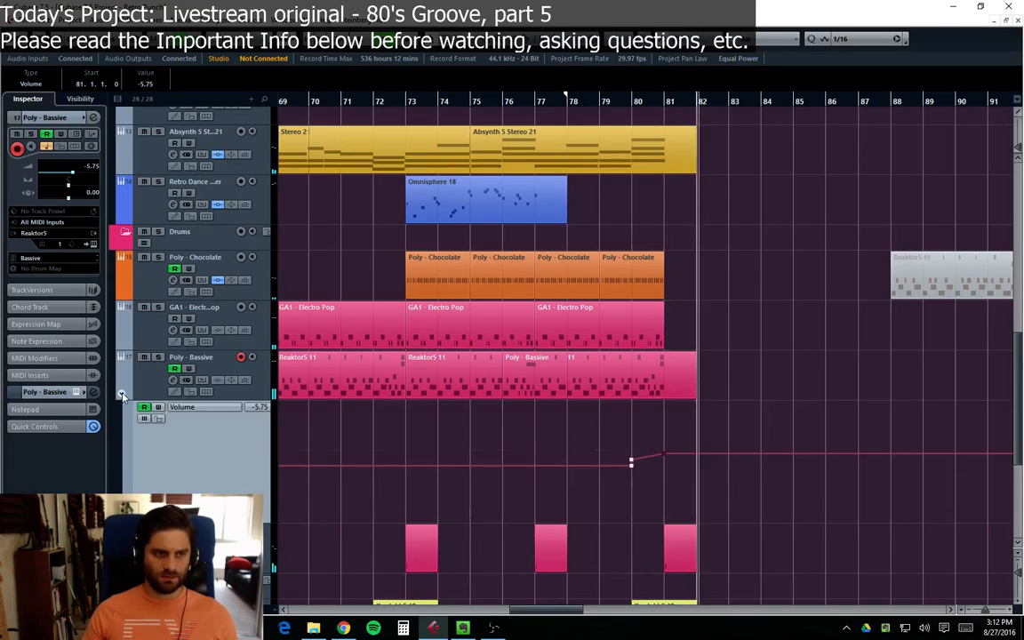
click(122, 393)
Step: Place a Noise Splash part at bar 81 on the Noise Splash track
scroll(724, 283, down, 3)
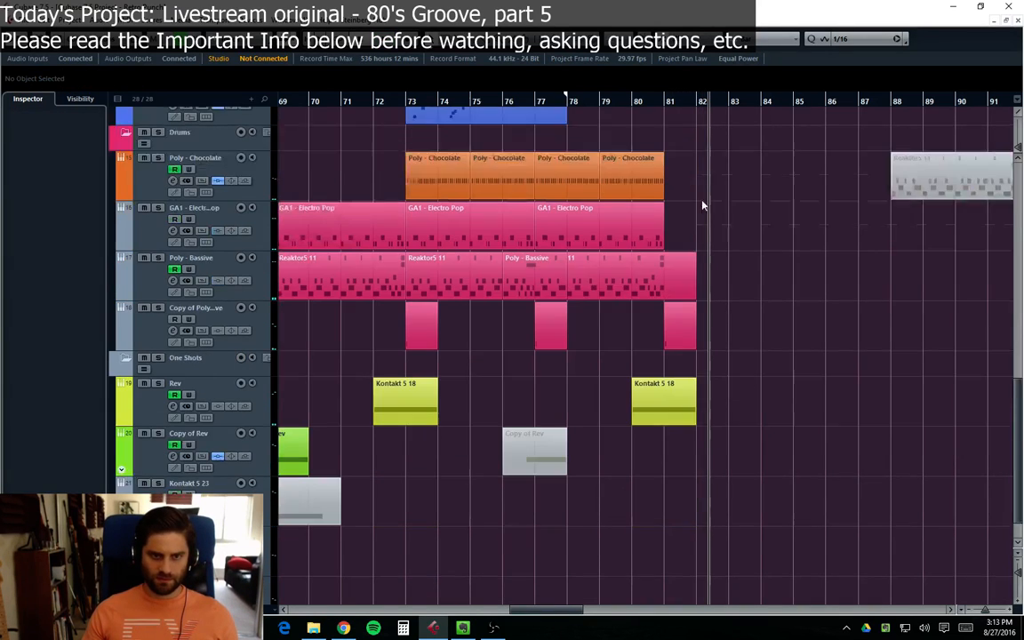
drag(524, 613, 388, 607)
drag(531, 511, 786, 502)
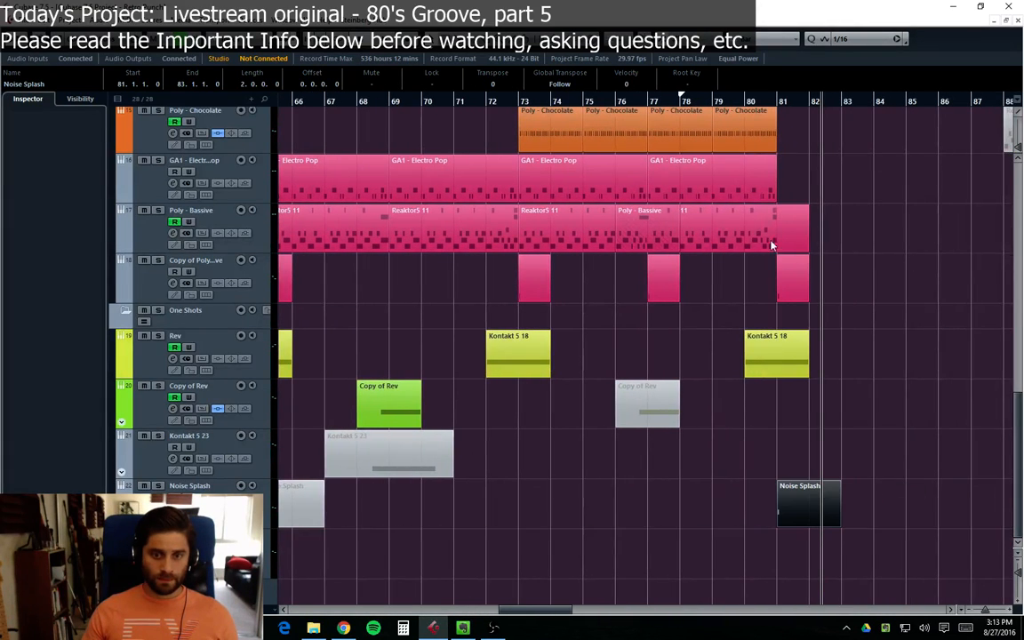
Step: Audition the ending of the section from bar 77 with the Noise Splash part included
click(713, 100)
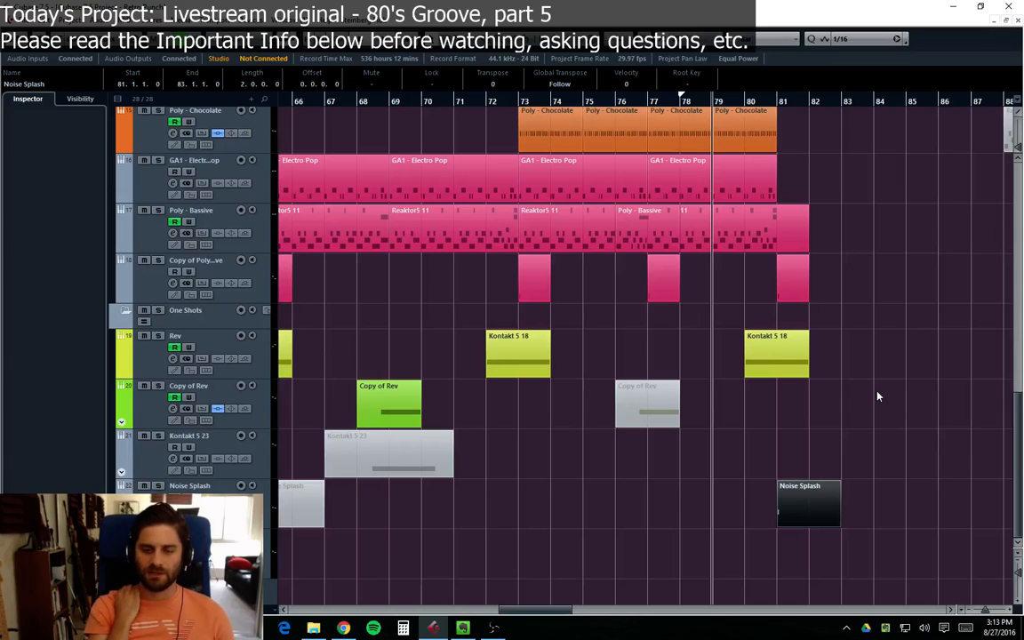
click(672, 116)
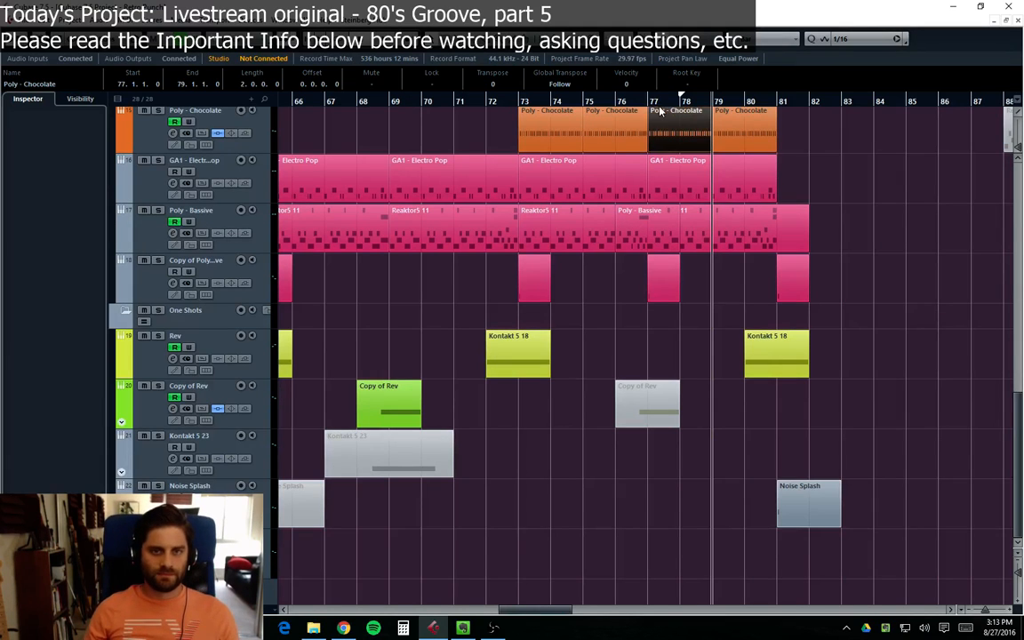
click(679, 102)
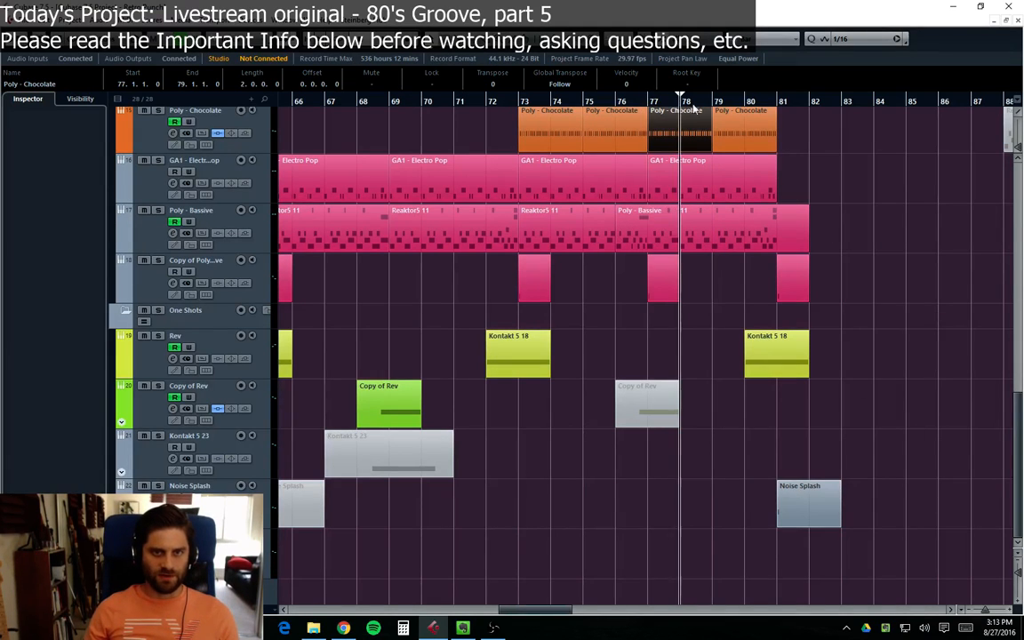
click(649, 103)
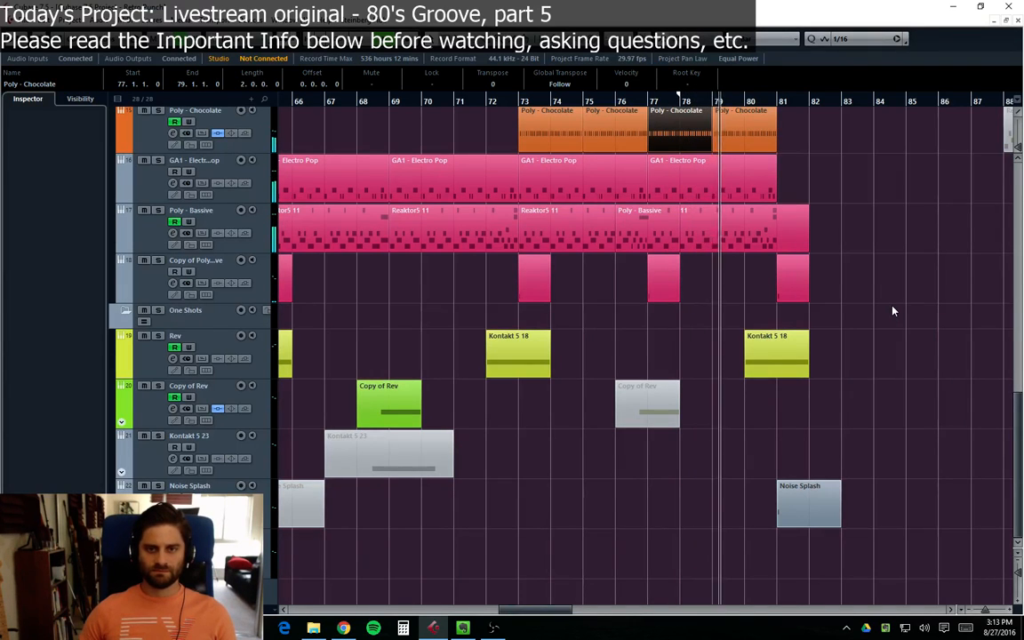
Step: Show the volume automation lane of the Absynth 5 Stereo 21 track, activate reading, and enlarge the lane for editing
scroll(893, 311, up, 4)
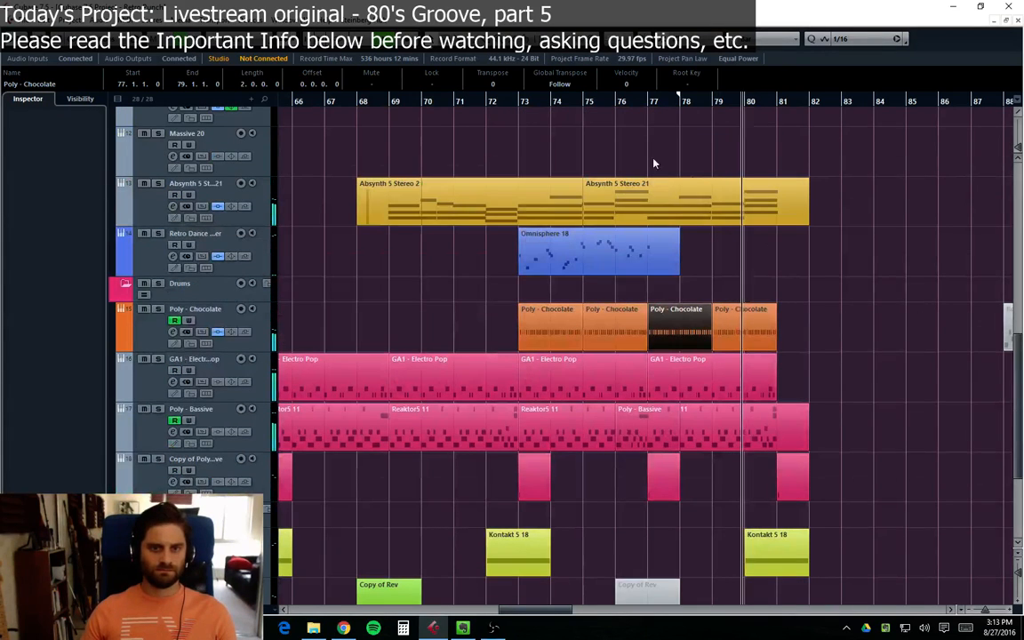
click(125, 219)
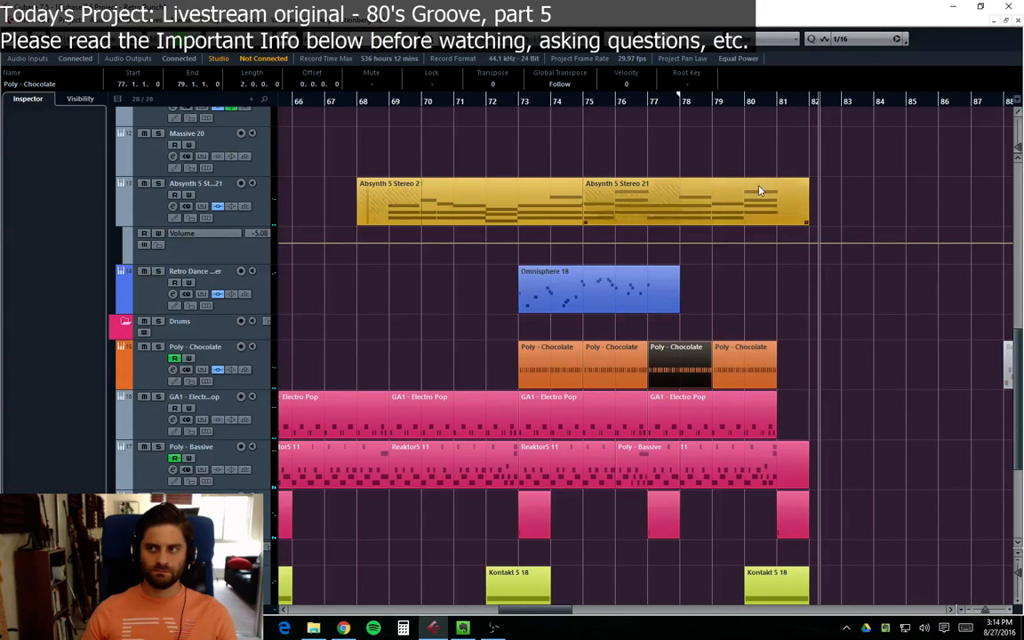
click(647, 246)
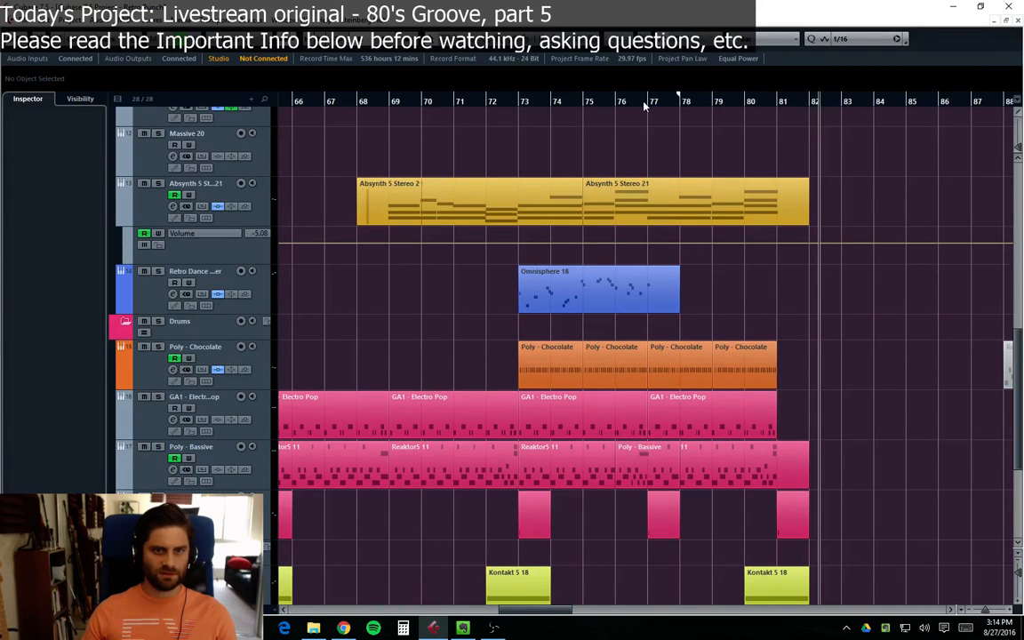
click(649, 251)
click(238, 269)
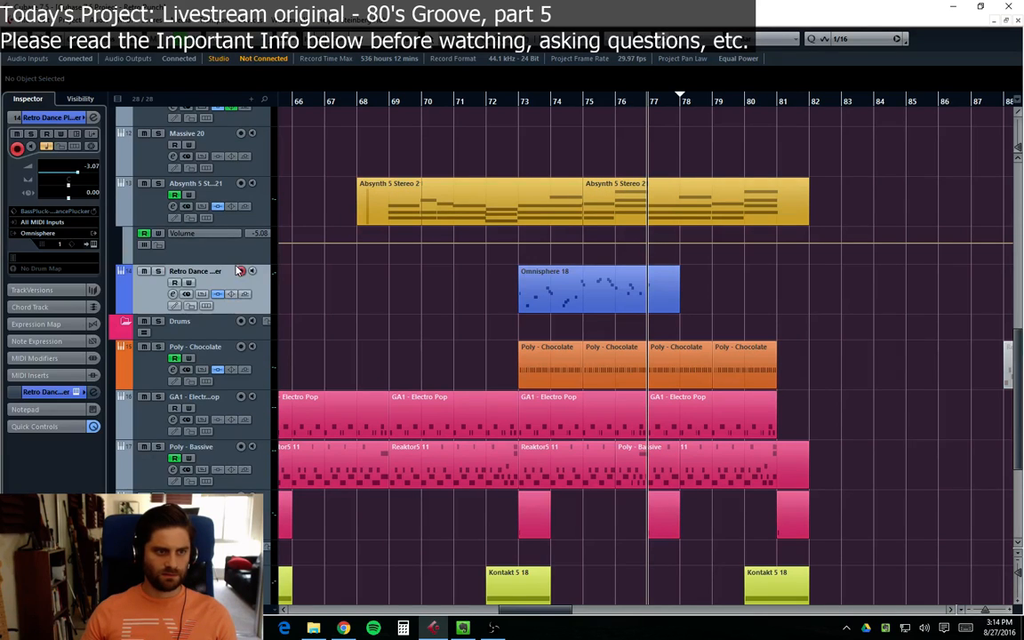
click(228, 259)
drag(229, 263, 662, 334)
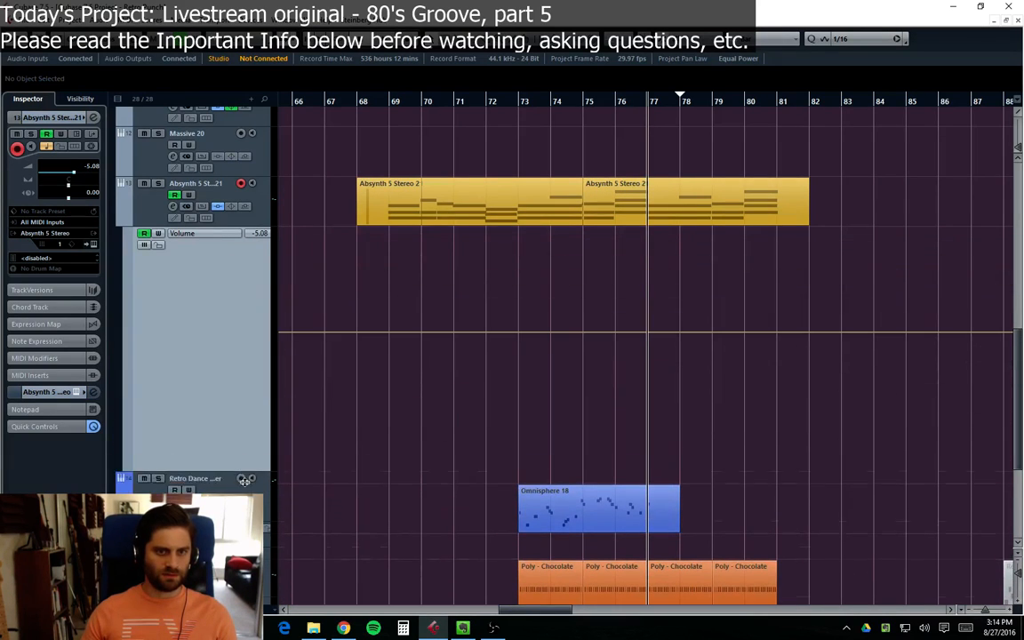
click(226, 257)
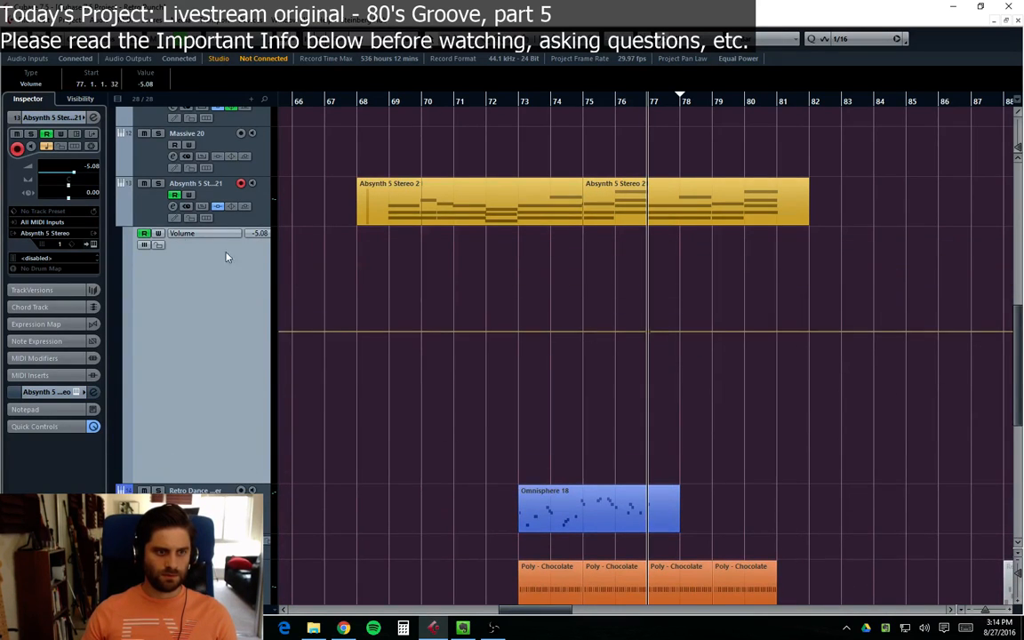
Step: Raise the Absynth volume at bar 77, ramp it to -2.72 at bar 81, and audition from bar 75
mouse_move(673, 337)
mouse_down()
mouse_move(656, 329)
mouse_move(682, 329)
mouse_up()
drag(750, 319, 777, 313)
click(588, 101)
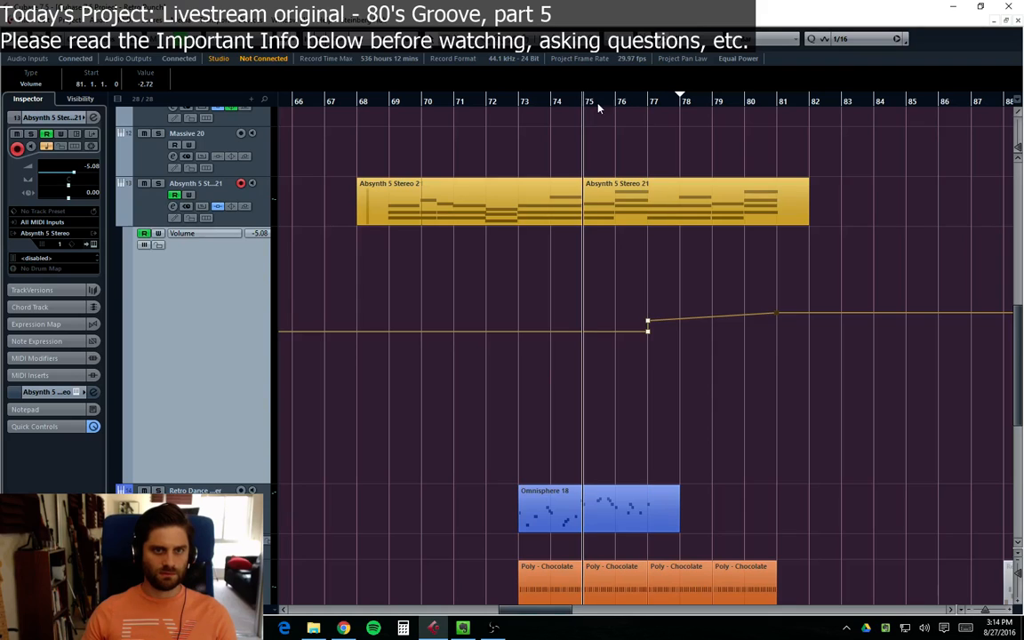
key(space)
click(924, 207)
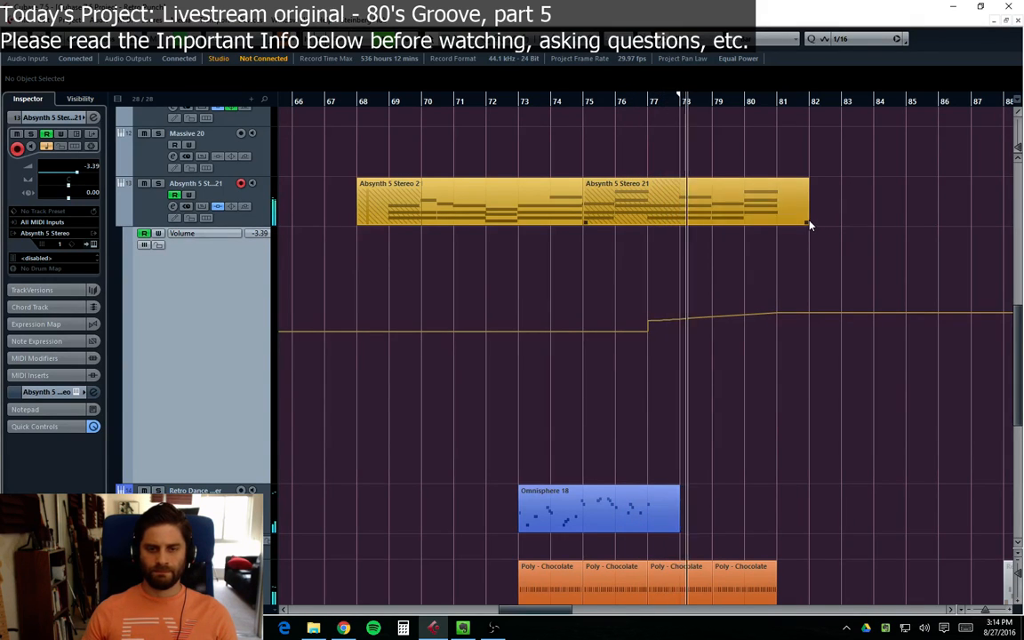
Step: Raise the upper Absynth volume point at bar 77 to -2.72, check the playback, and hide the automation lane
click(647, 325)
drag(647, 325, 650, 318)
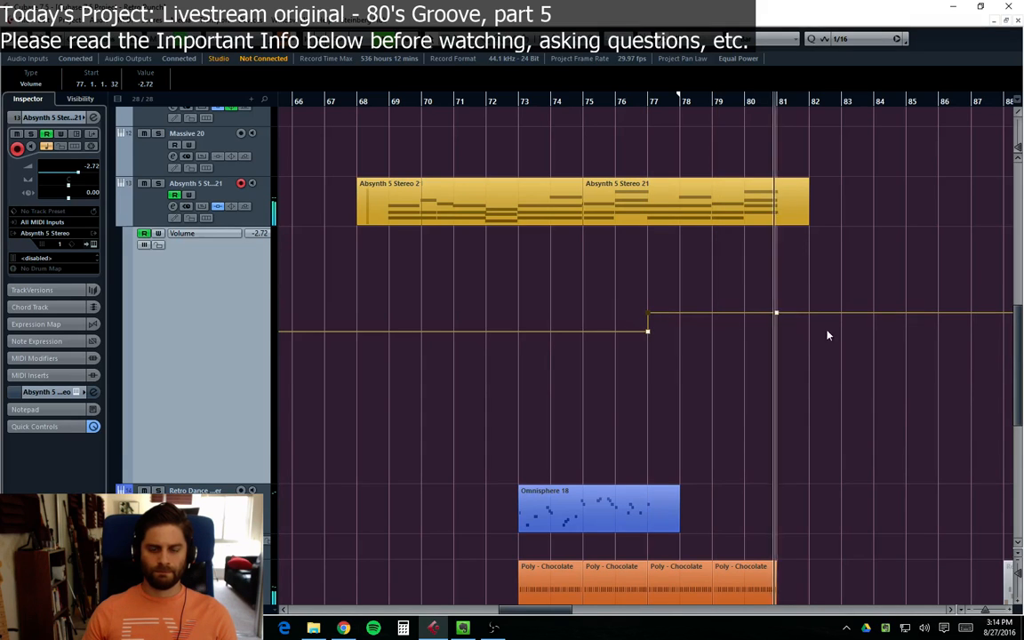
click(388, 101)
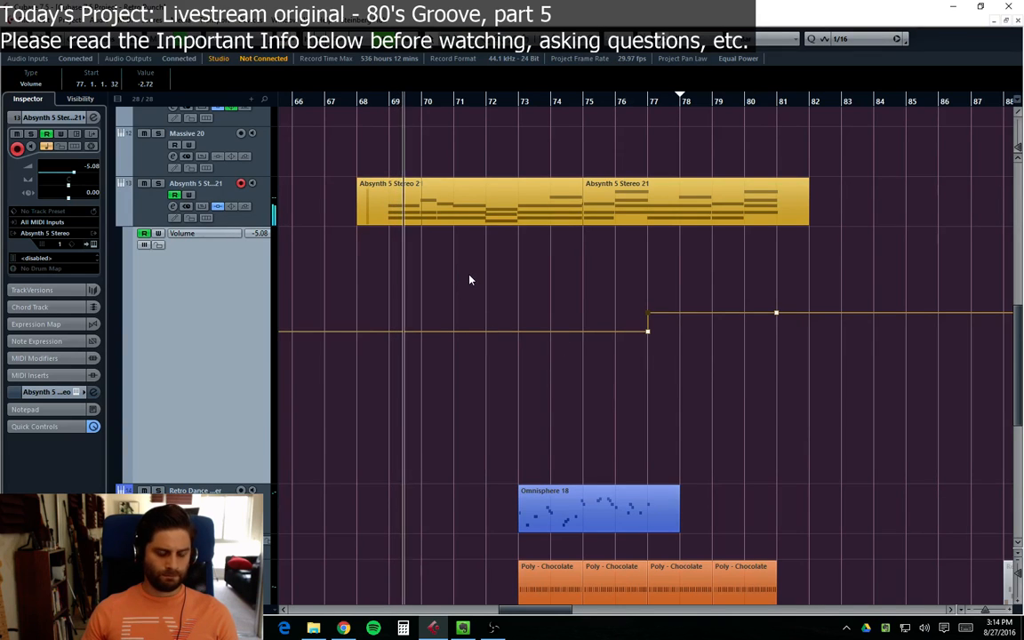
click(122, 221)
Step: Play the whole arrangement from bar 1 with the topmost bass and synth tracks in view
key(Home)
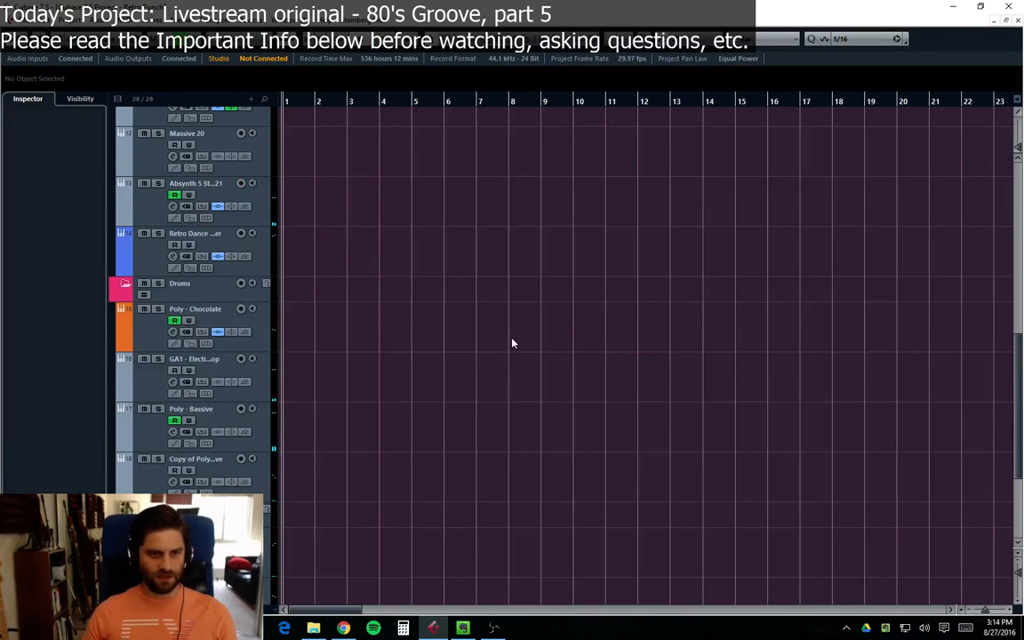
scroll(513, 302, up, 10)
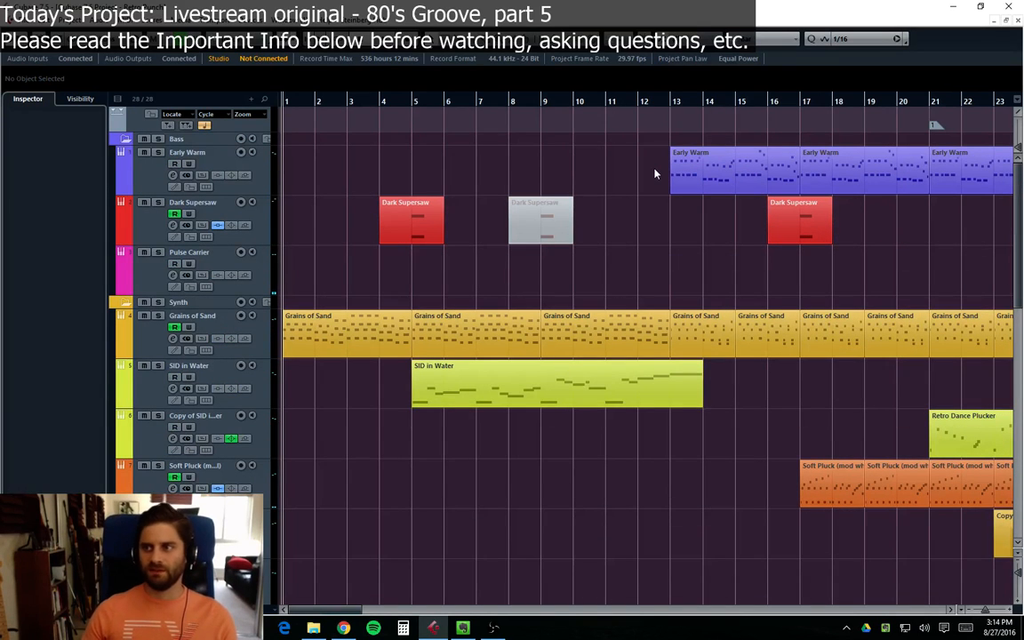
key(space)
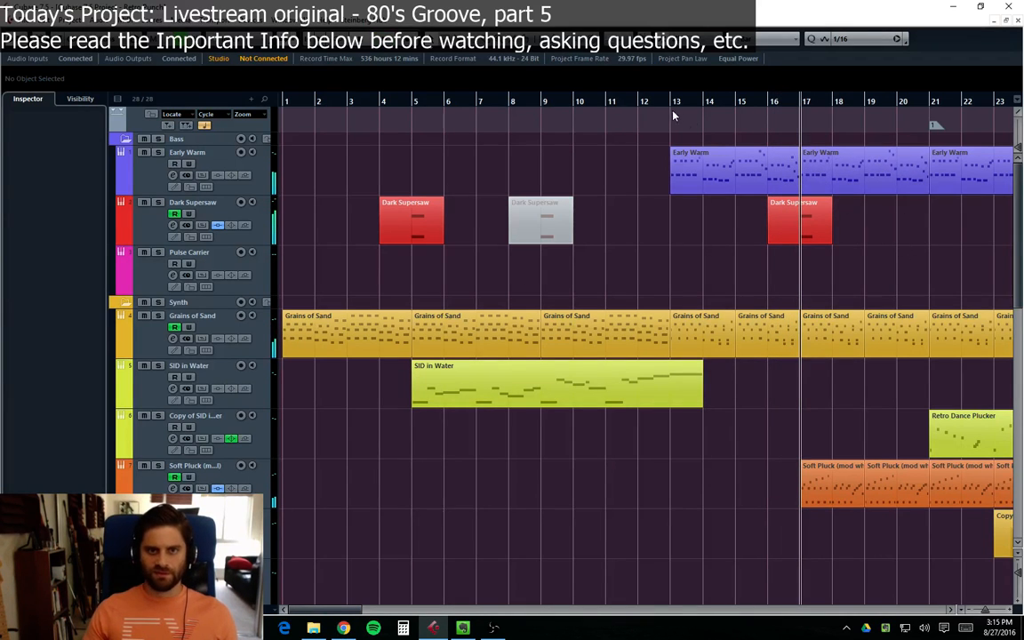
click(743, 153)
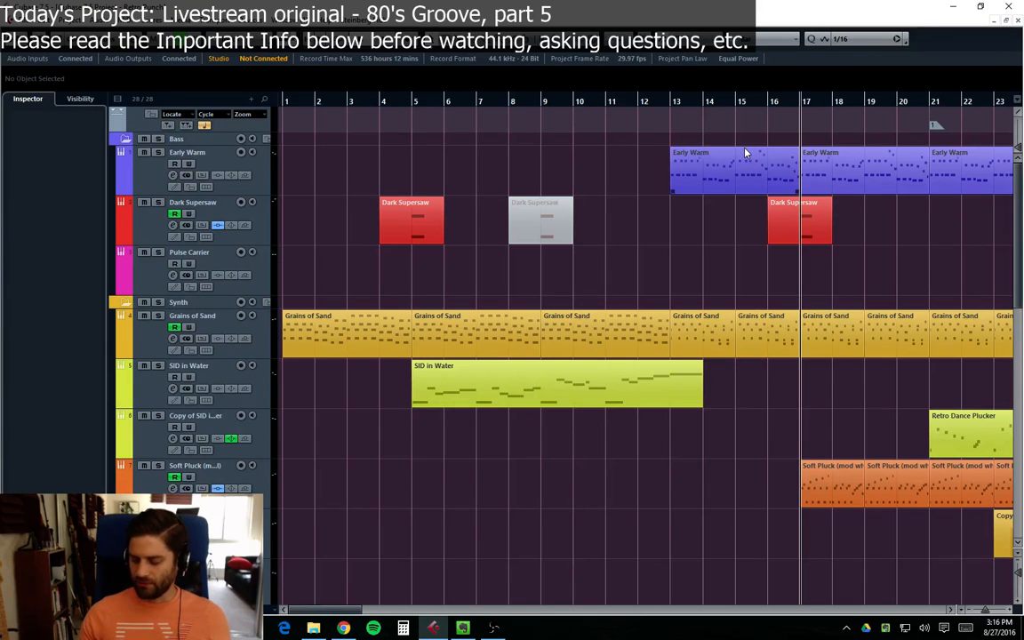
click(804, 238)
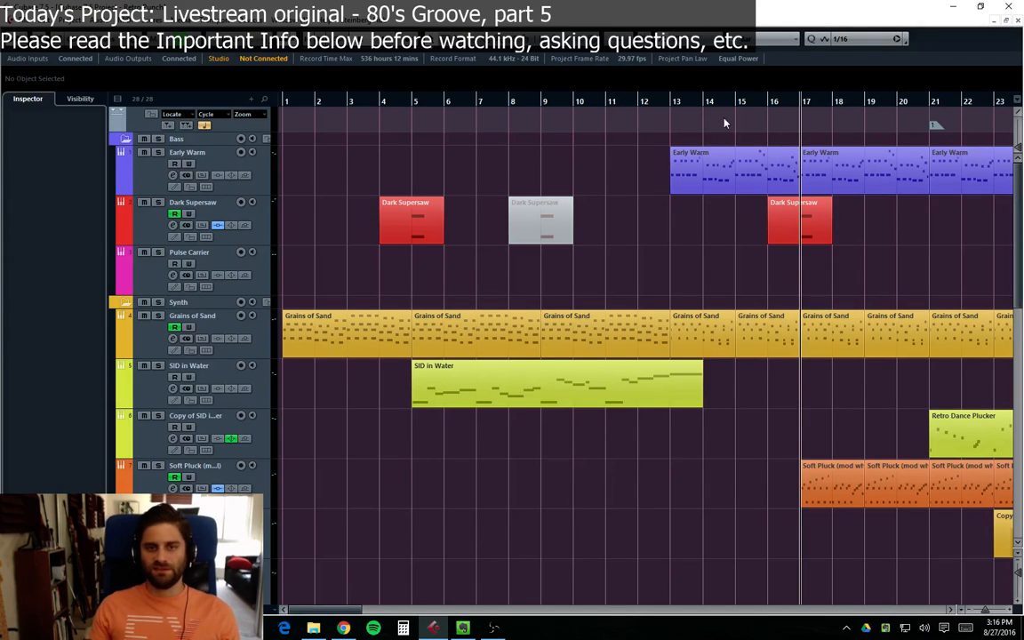
Step: Reposition the playhead to bar 12 and play the arrangement from there
click(673, 104)
click(641, 100)
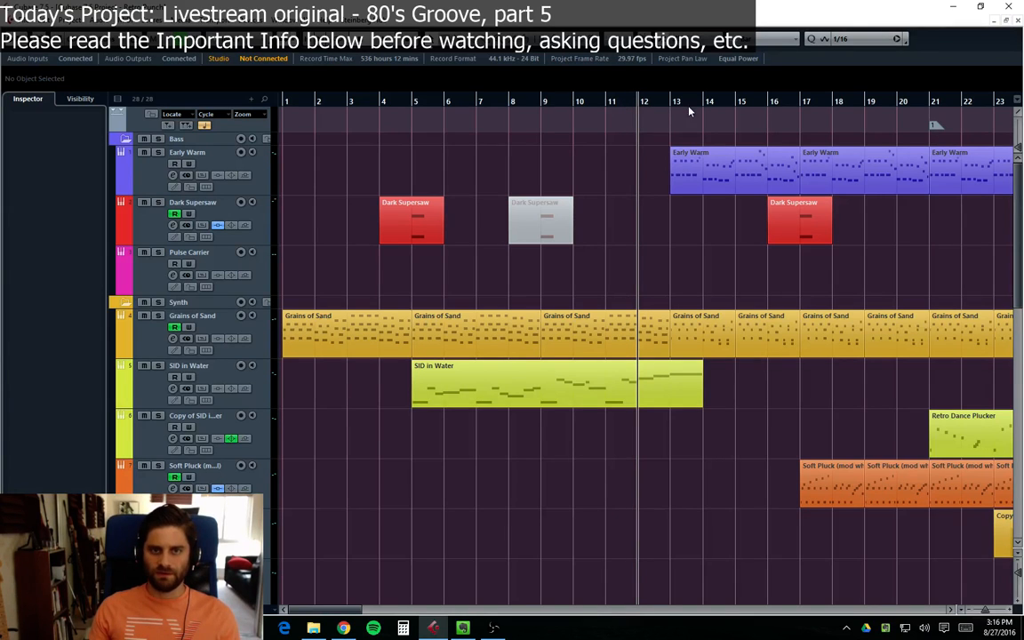
click(608, 103)
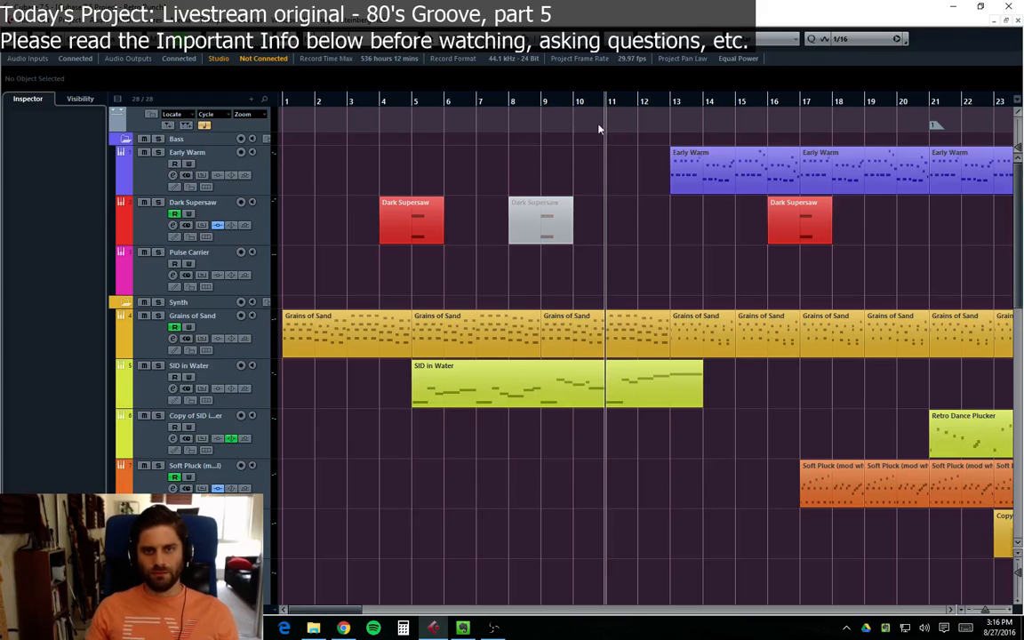
click(640, 102)
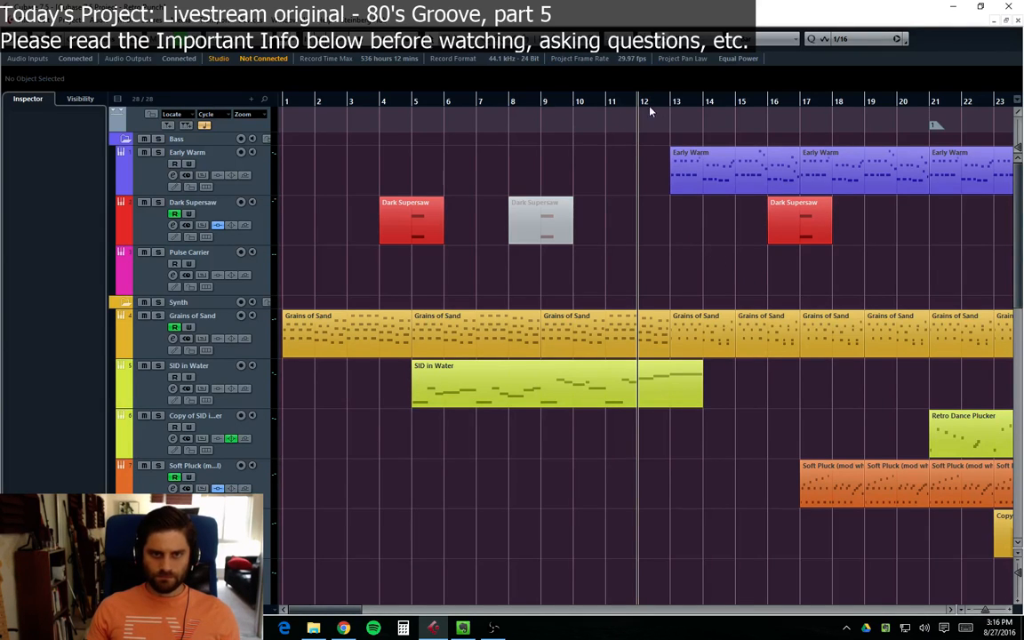
key(space)
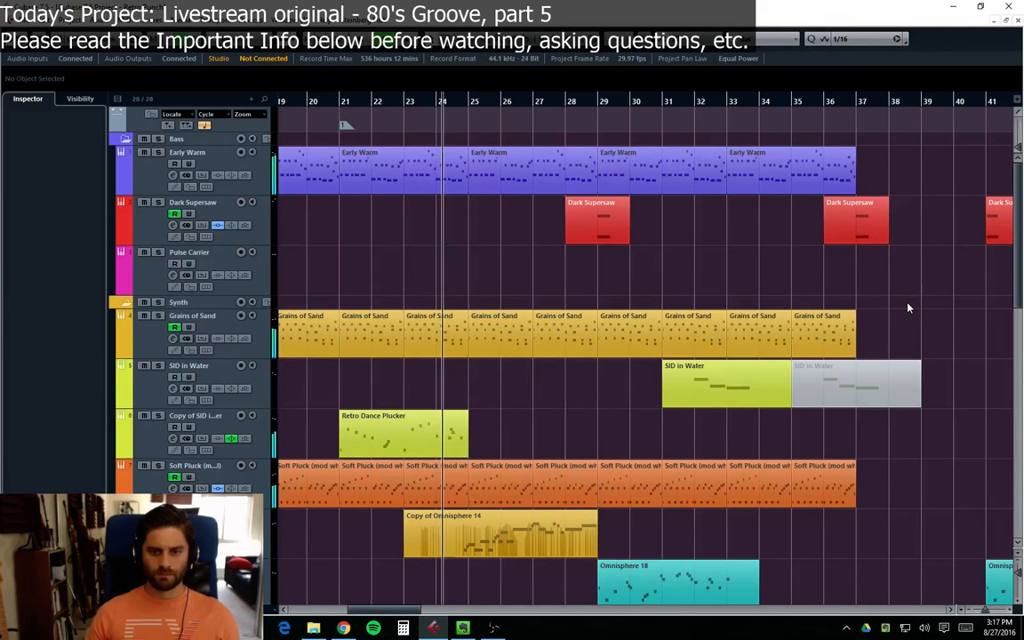
Step: Follow the playback up to about bar 56, examining the synth, drum and one-shot tracks
scroll(908, 307, down, 2)
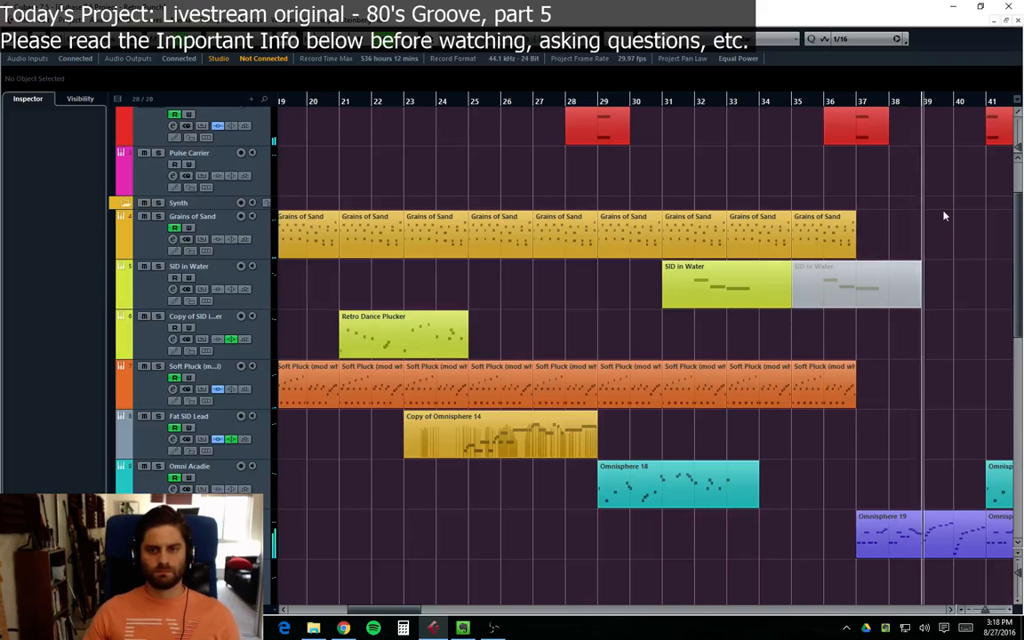
scroll(387, 610, right, 5)
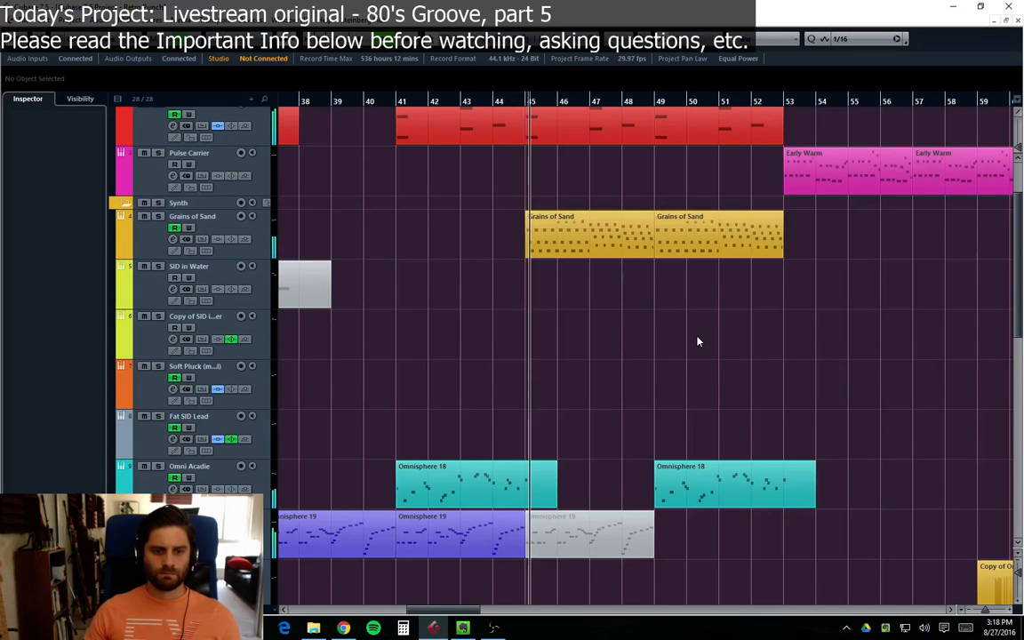
scroll(697, 341, down, 8)
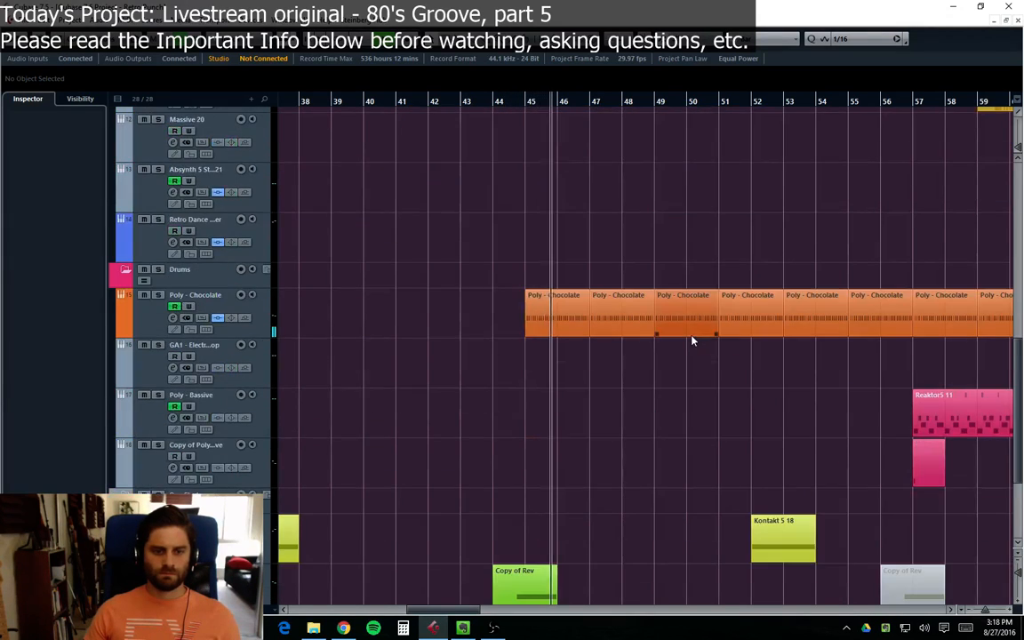
scroll(691, 340, down, 4)
scroll(689, 339, up, 4)
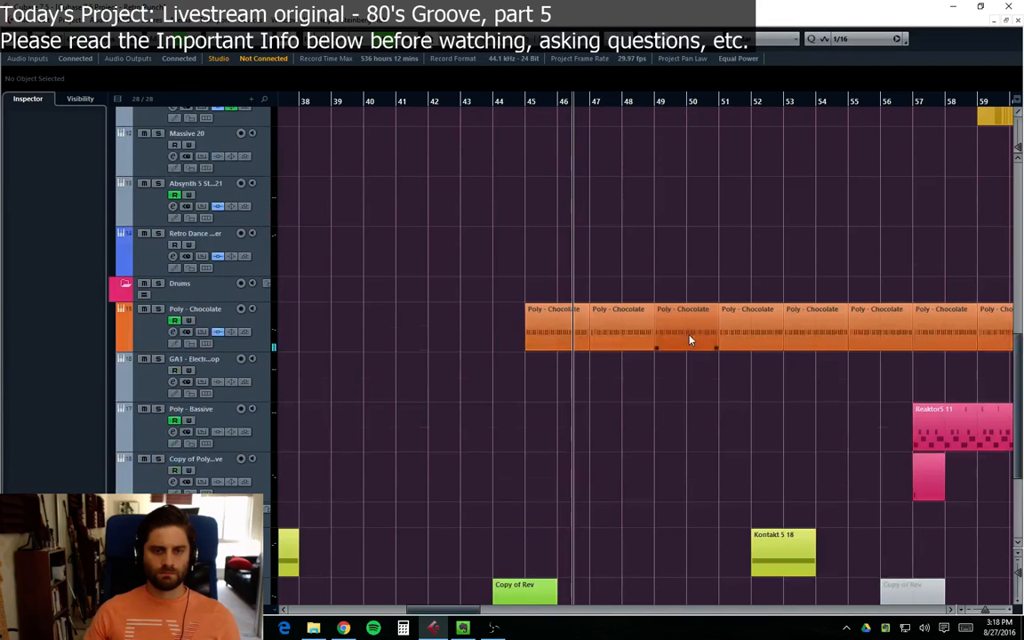
scroll(675, 337, up, 4)
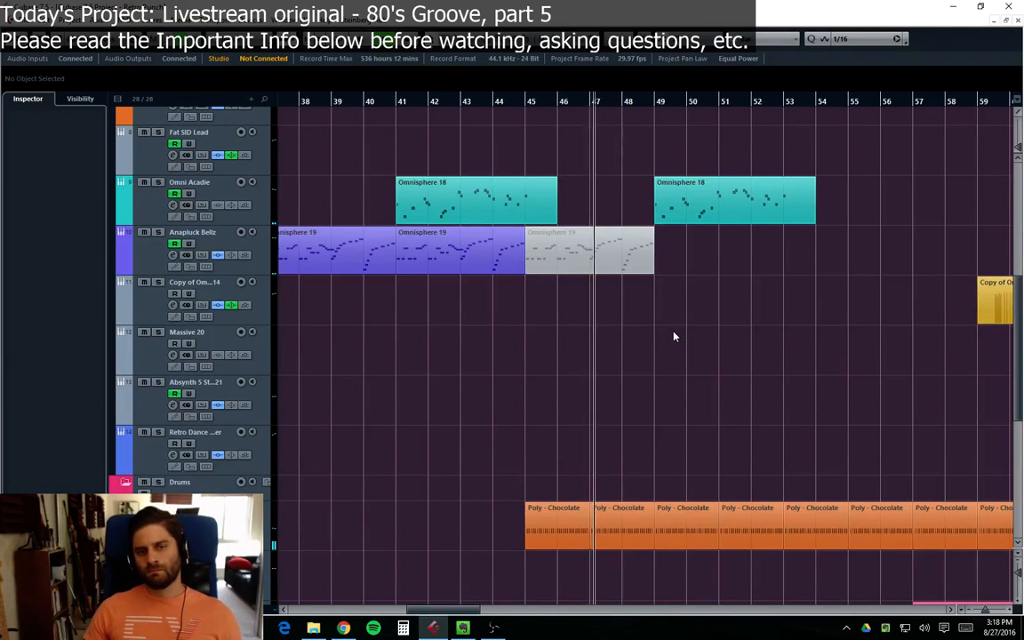
scroll(674, 337, down, 8)
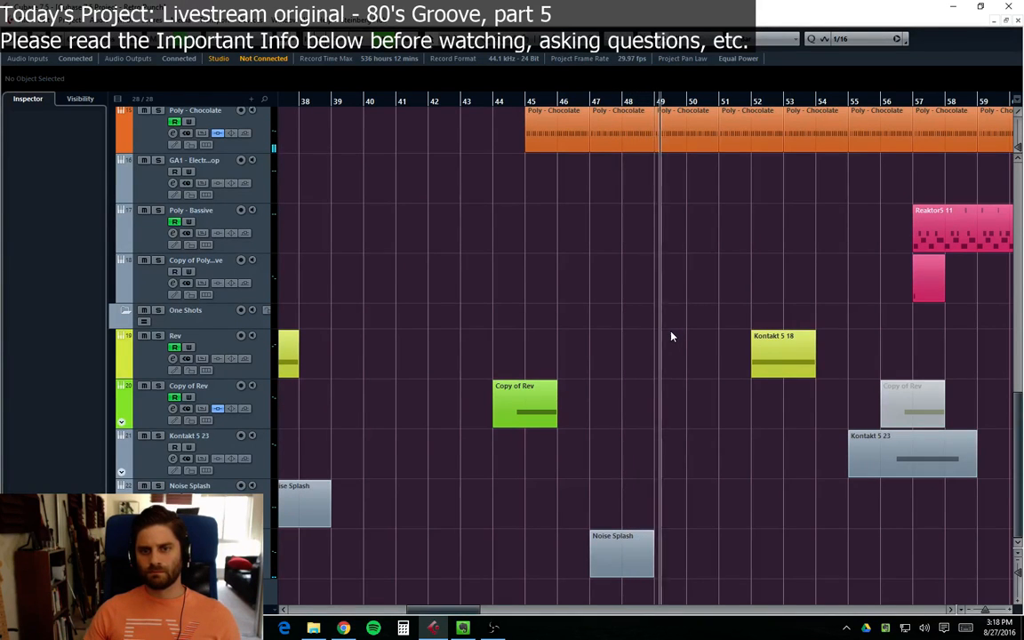
scroll(671, 336, up, 10)
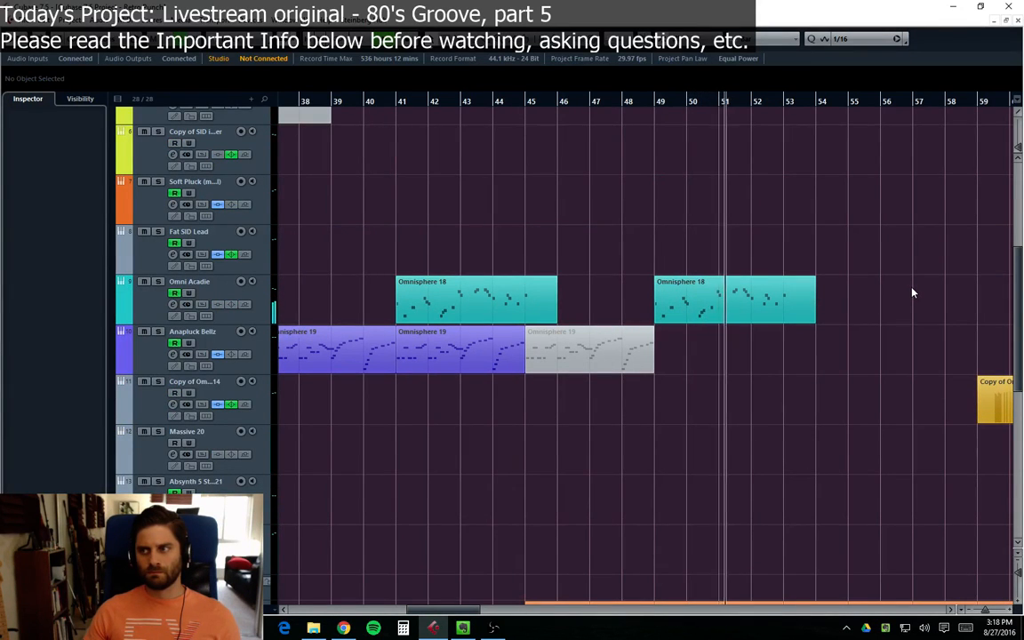
scroll(911, 292, down, 6)
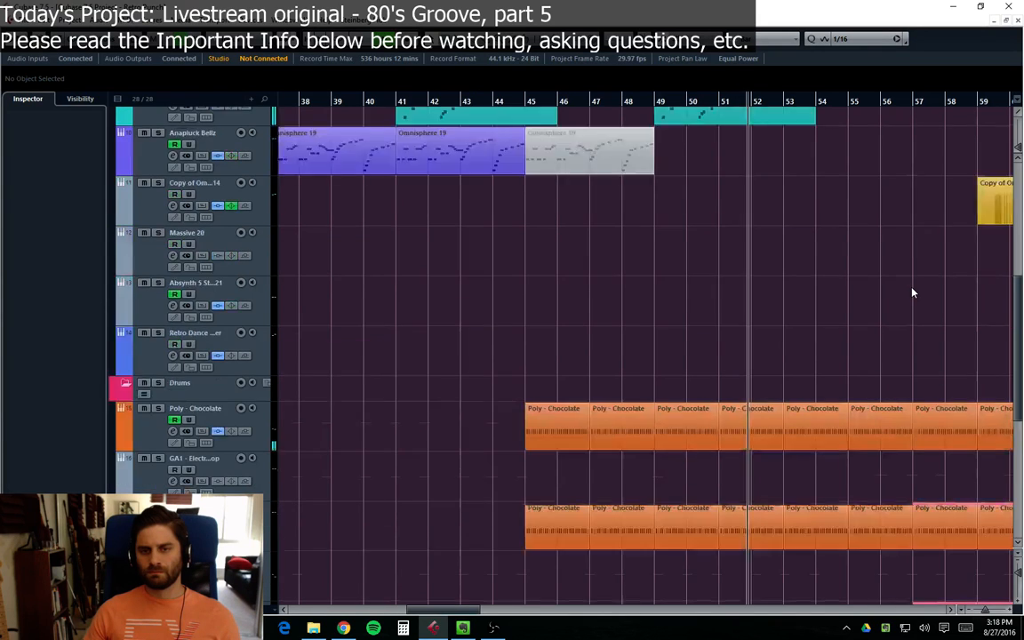
scroll(912, 292, down, 2)
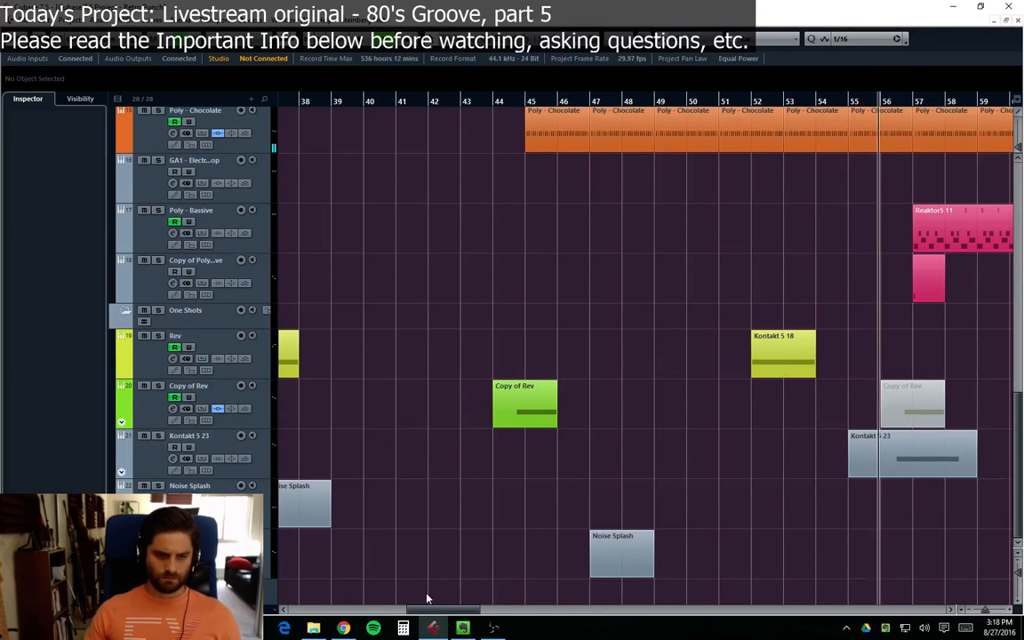
Step: Examine the note inside the Kontakt 5 23 part at bar 55, and return to the arrangement
drag(431, 610, 467, 610)
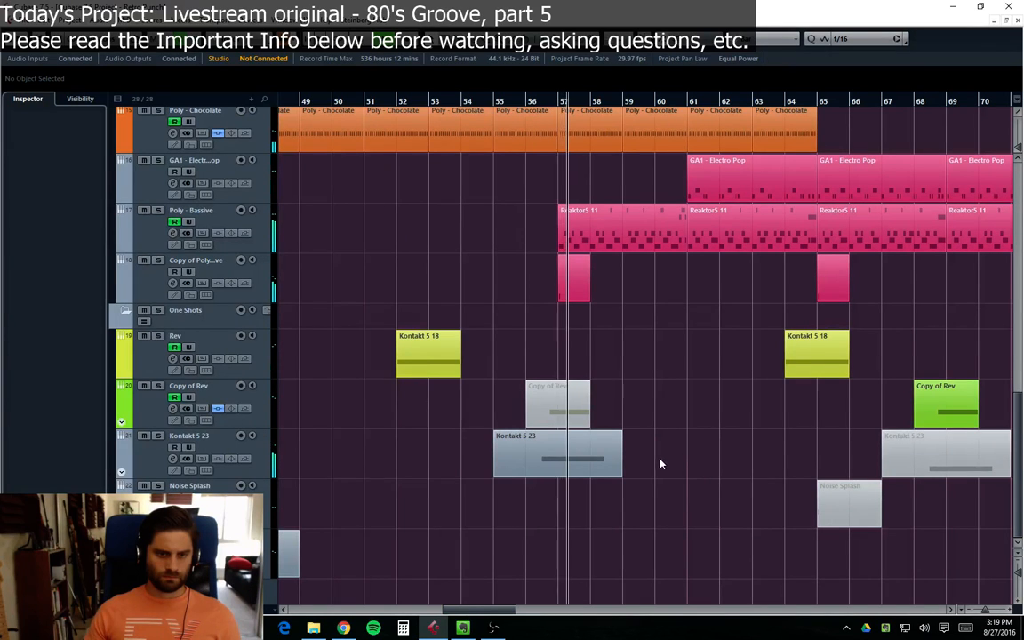
double_click(533, 457)
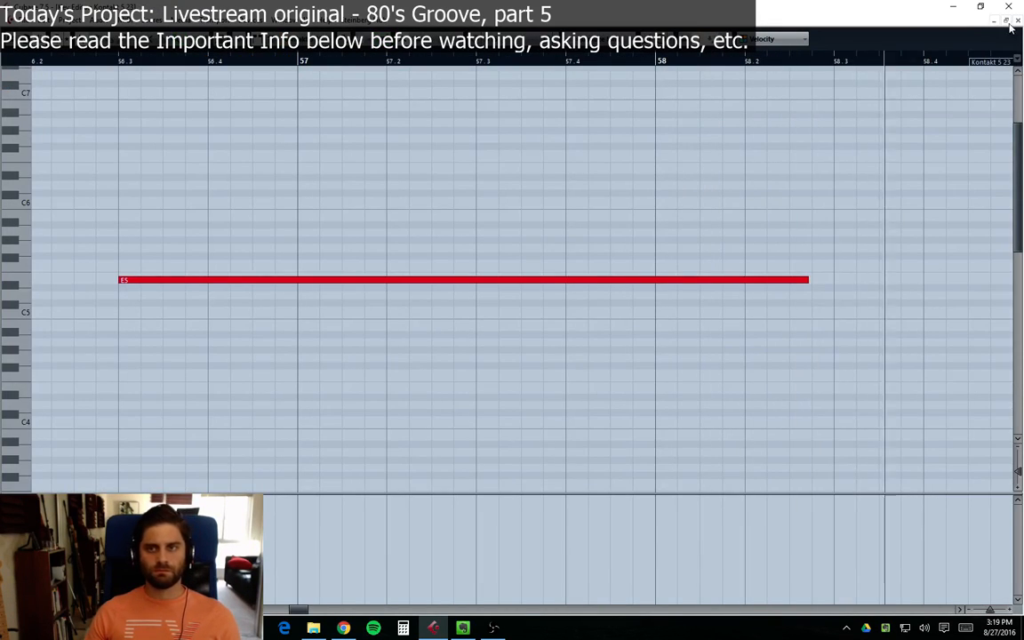
click(1016, 20)
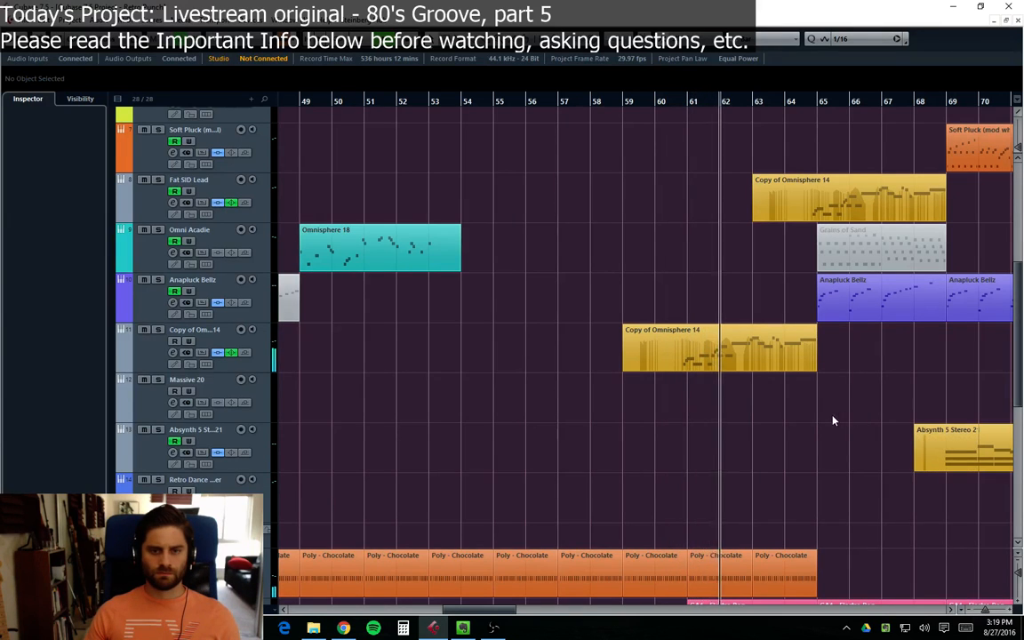
Step: Lower the Rev track's volume automation between bars 64 and 68 to -4.11, and hide its automation lane
scroll(833, 421, down, 5)
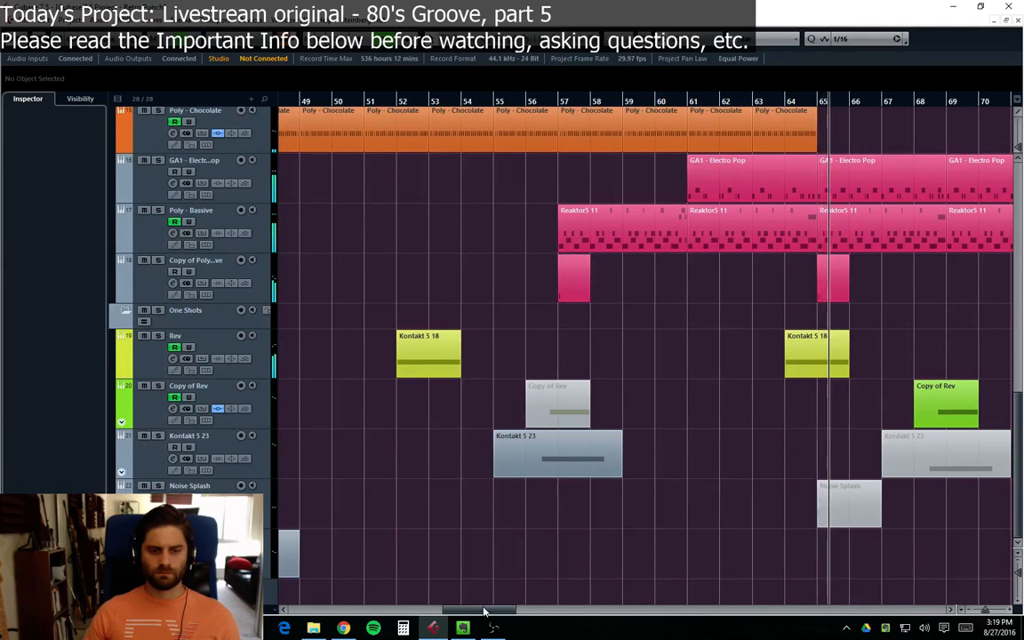
drag(484, 611, 506, 611)
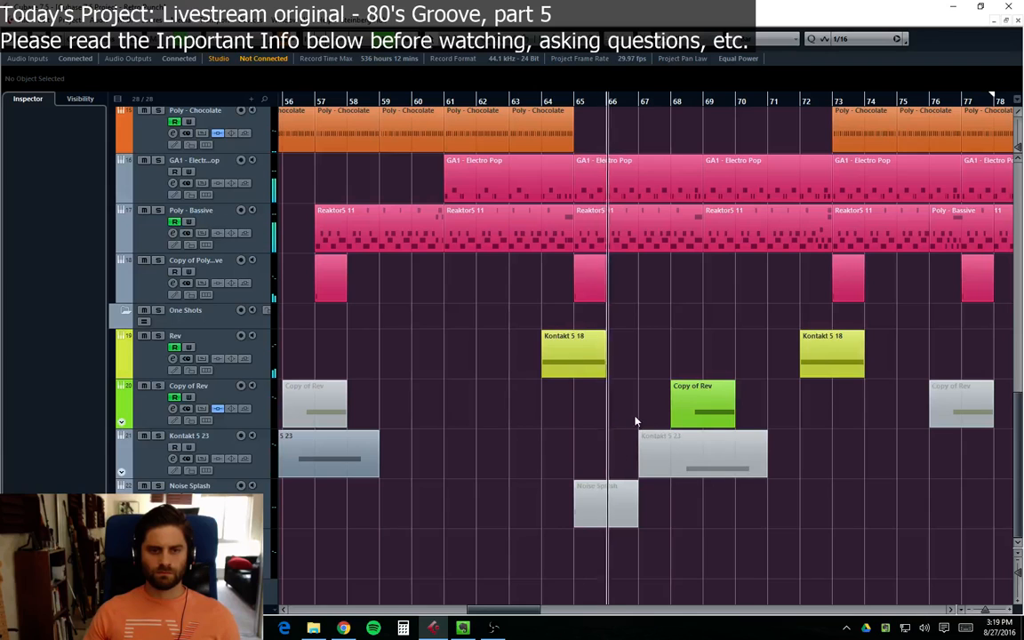
click(122, 373)
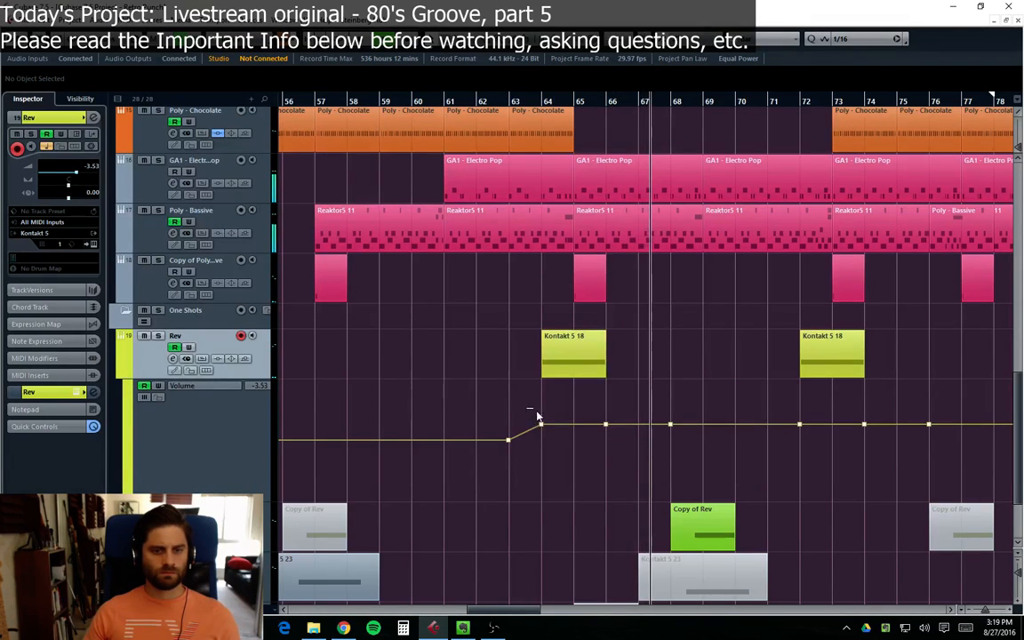
drag(537, 415, 675, 440)
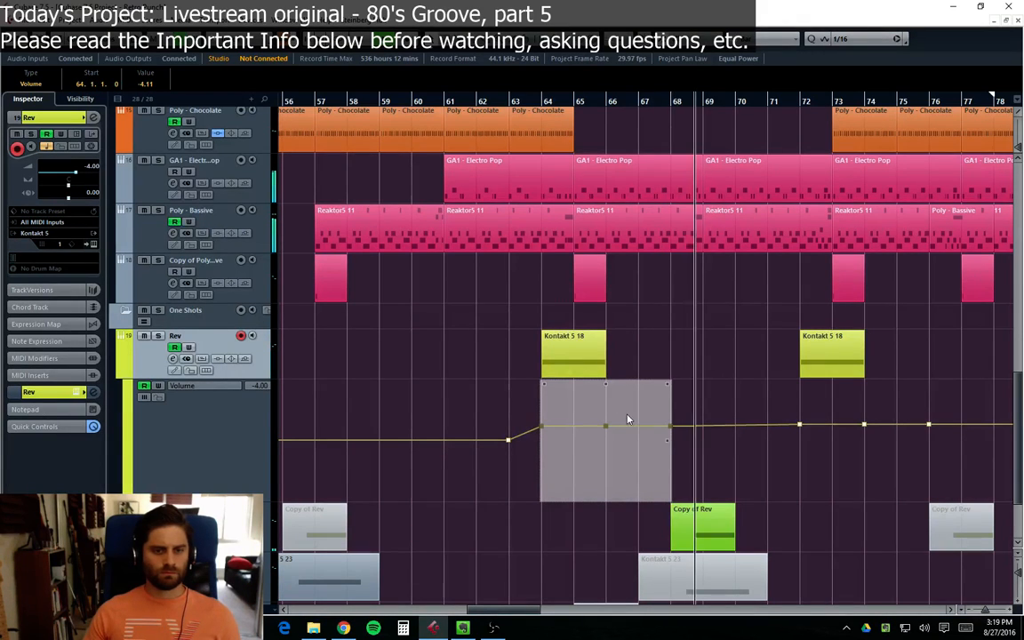
click(679, 350)
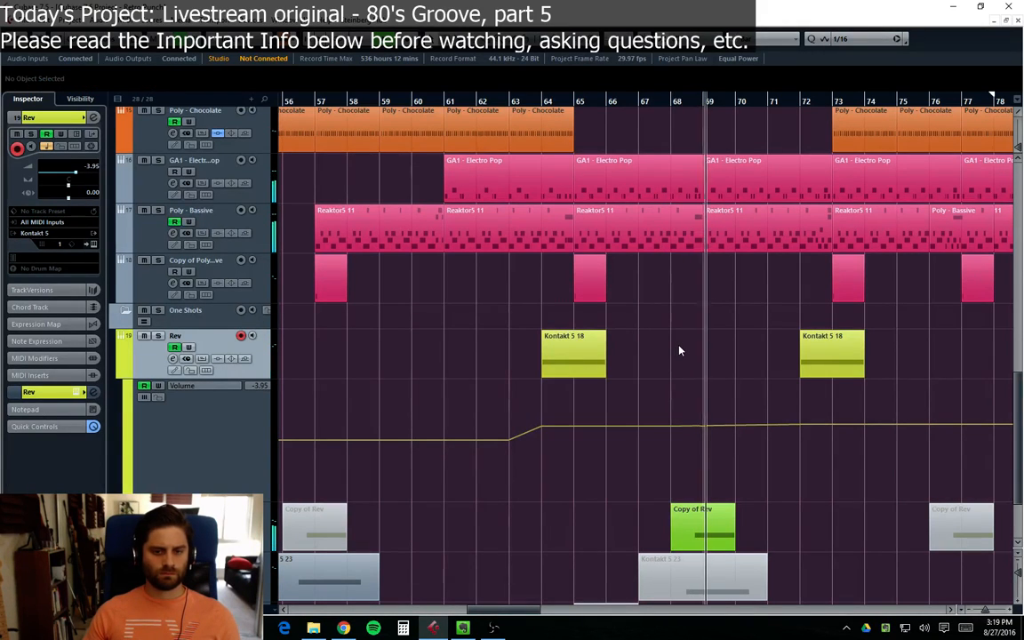
click(122, 374)
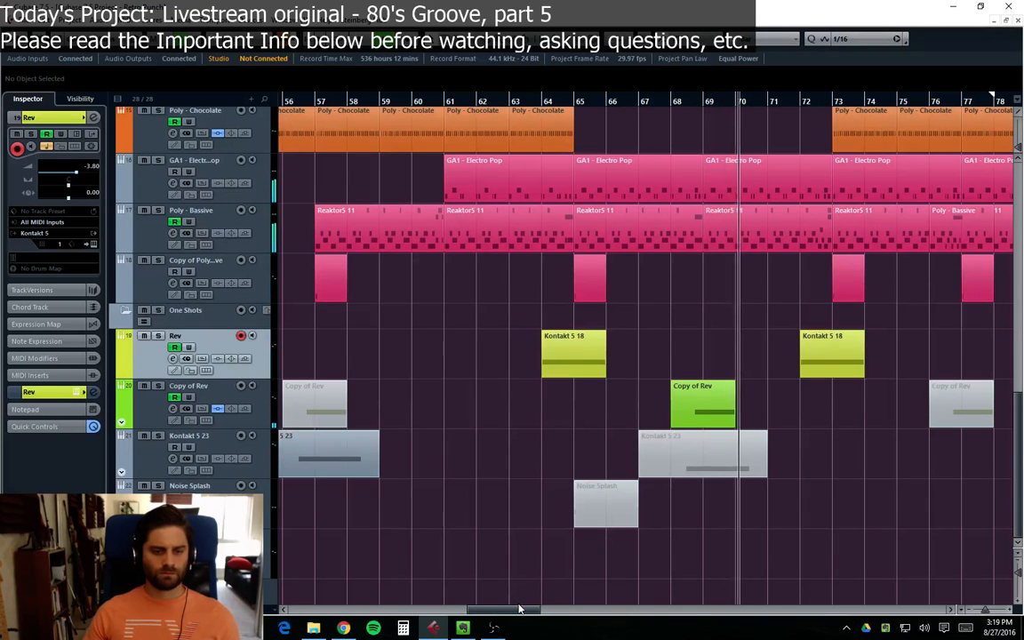
Step: Follow the playback from bar 70 to bar 79, examining the drum, one-shot and synth tracks of the closing section
drag(519, 609, 548, 609)
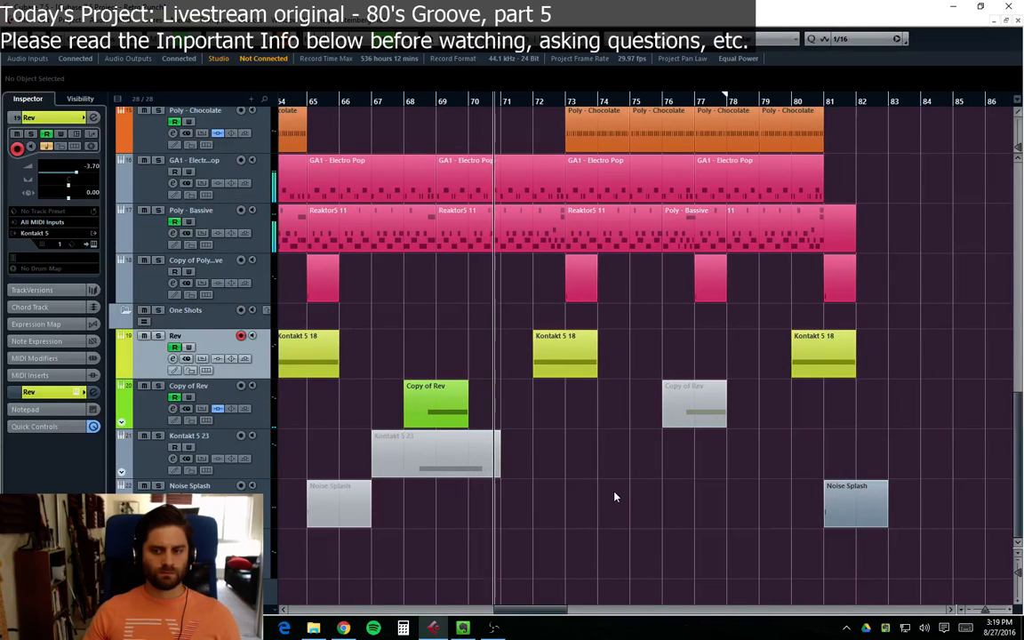
scroll(908, 415, up, 4)
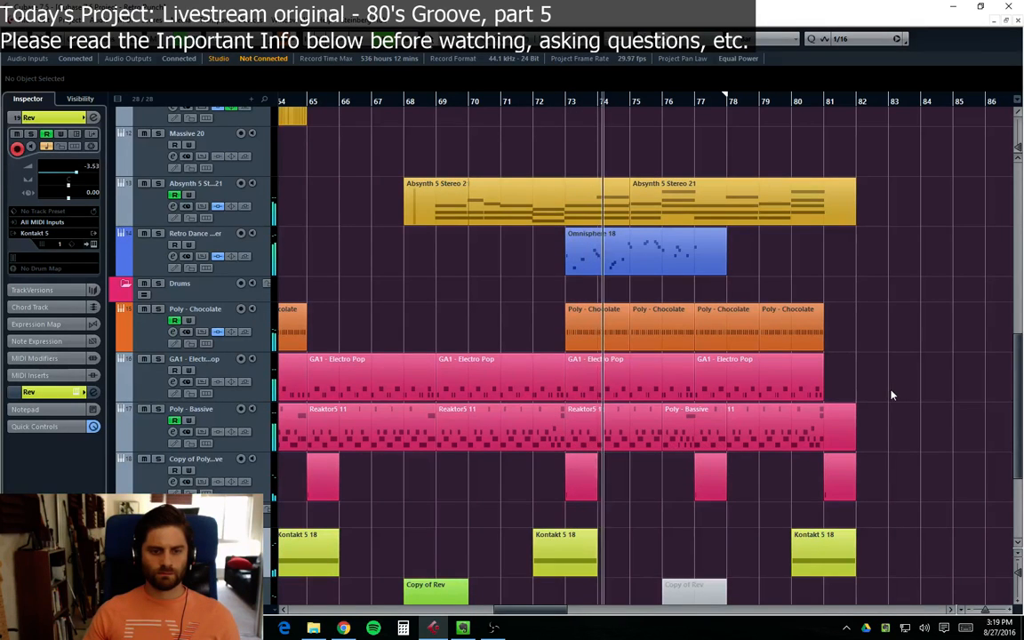
scroll(890, 394, up, 10)
scroll(893, 394, down, 10)
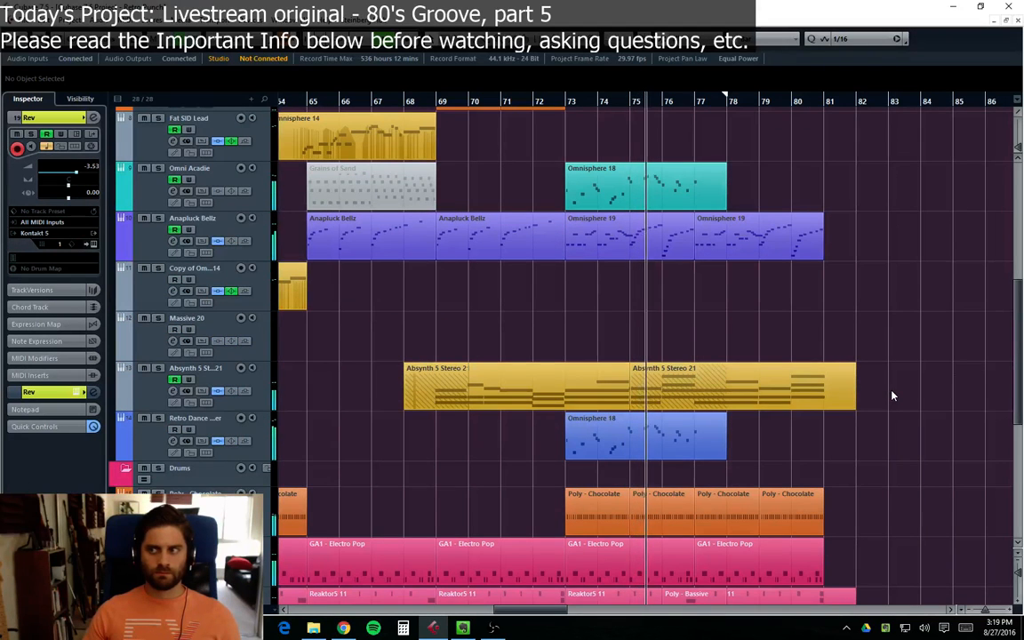
scroll(895, 395, down, 4)
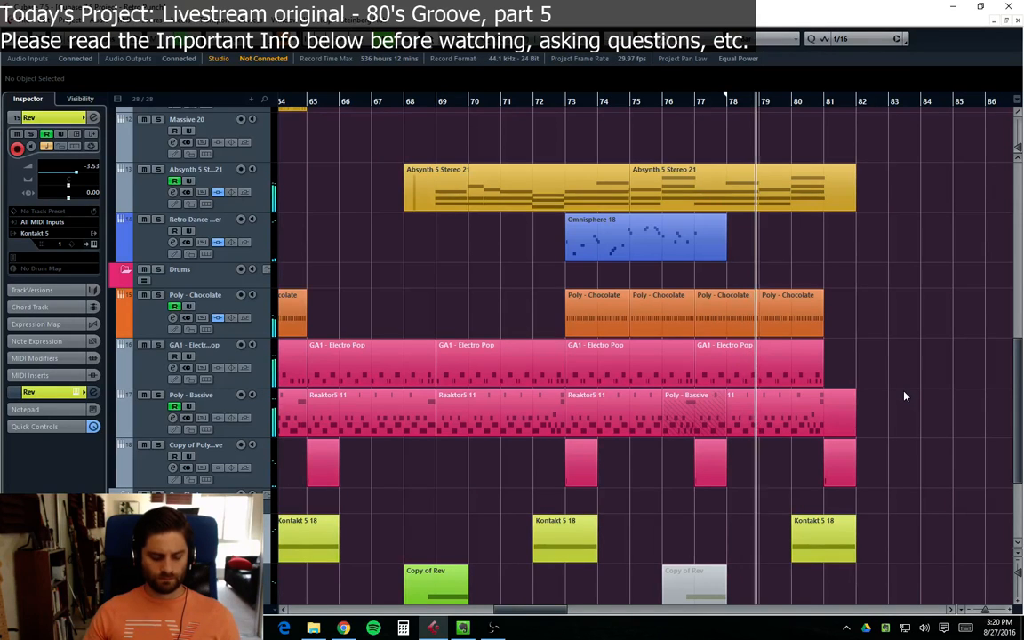
scroll(904, 396, up, 3)
scroll(903, 393, up, 5)
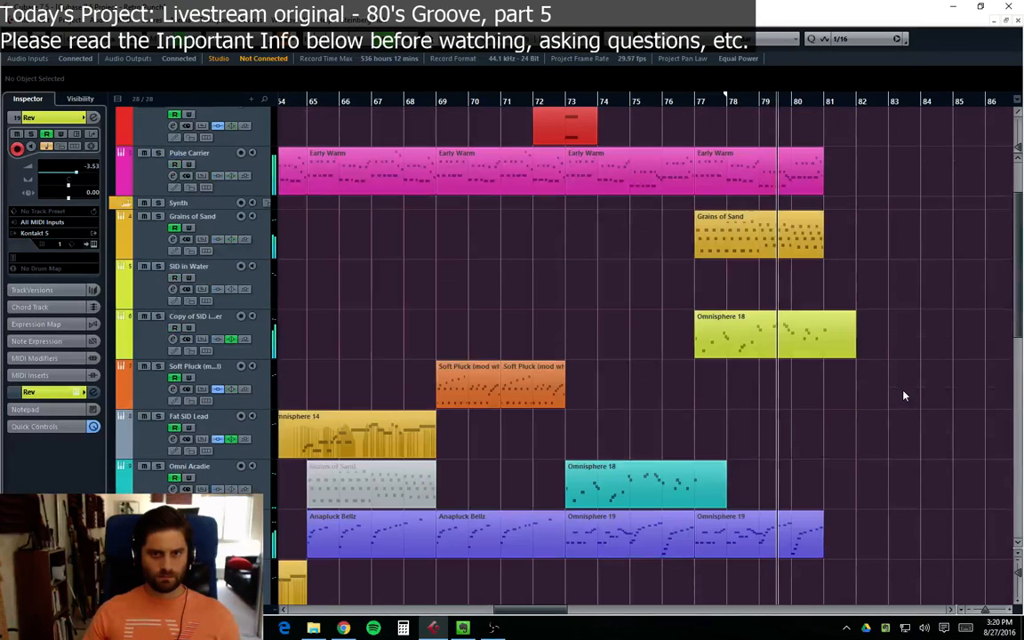
Step: Raise the Grains of Sand volume automation between bars 77 and 81 to -4.73, and audition it from bar 73
scroll(903, 393, up, 2)
click(124, 347)
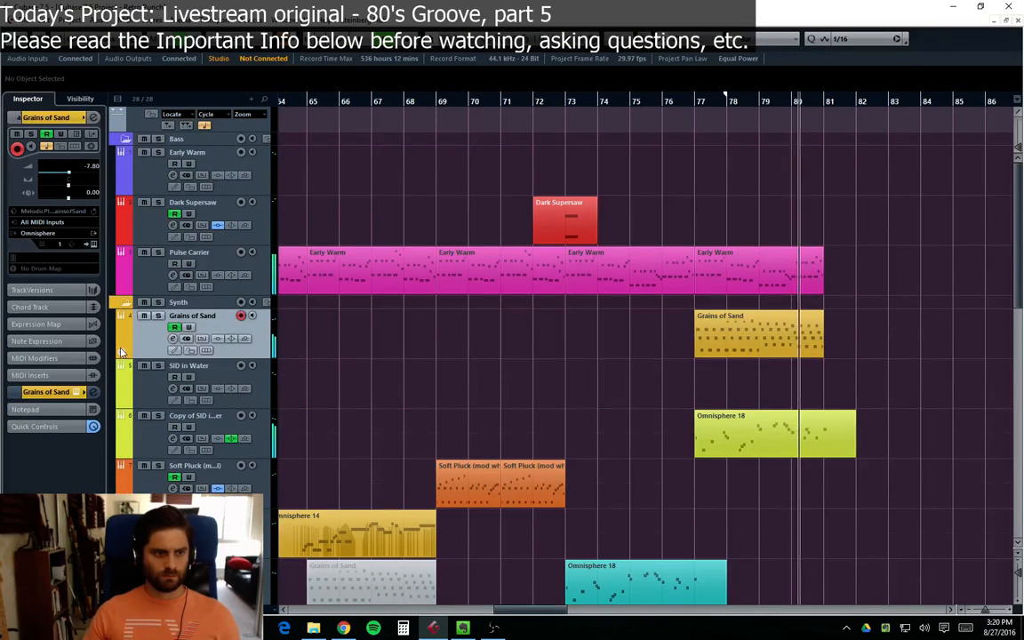
drag(693, 395, 835, 414)
key(ctrl+z)
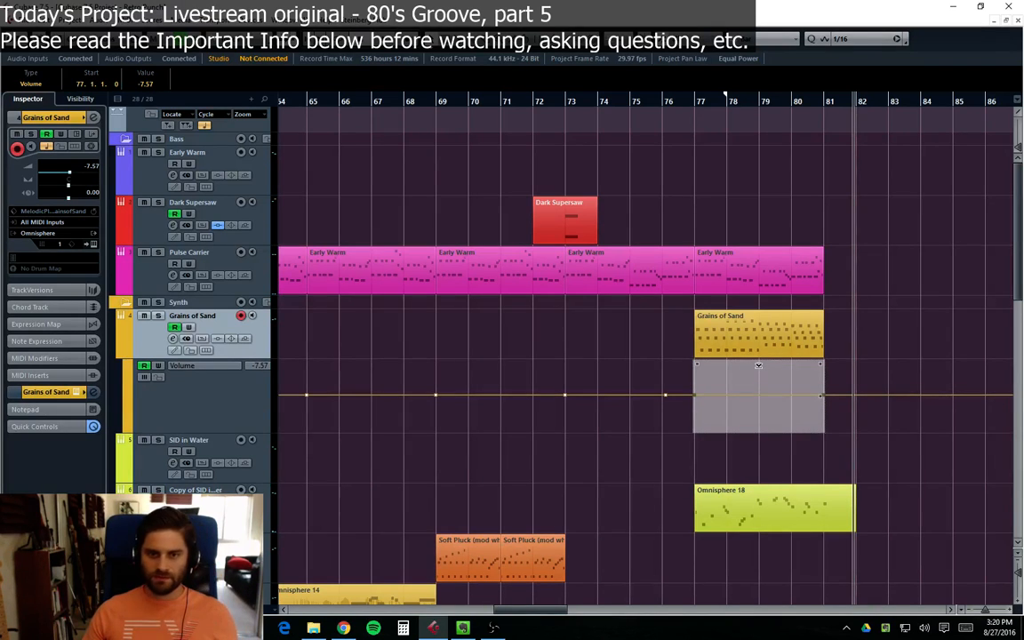
drag(758, 365, 758, 357)
click(567, 104)
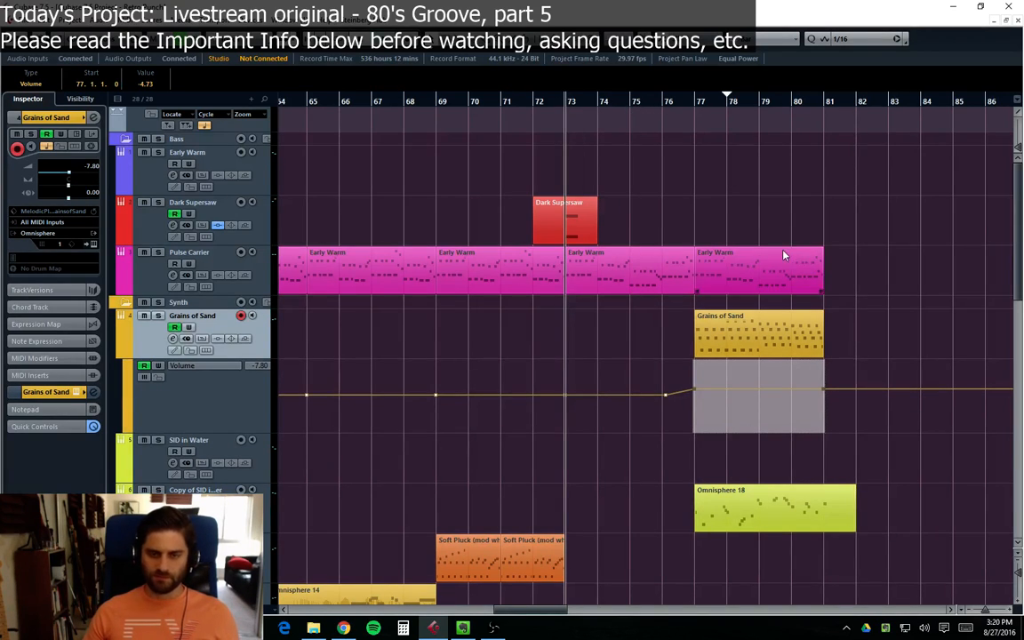
key(space)
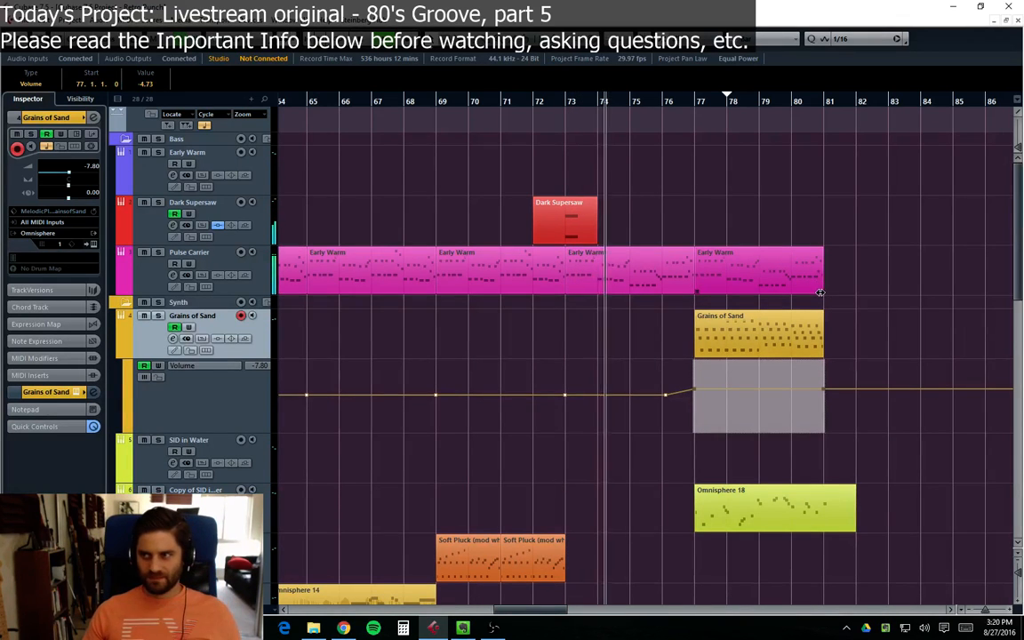
click(835, 379)
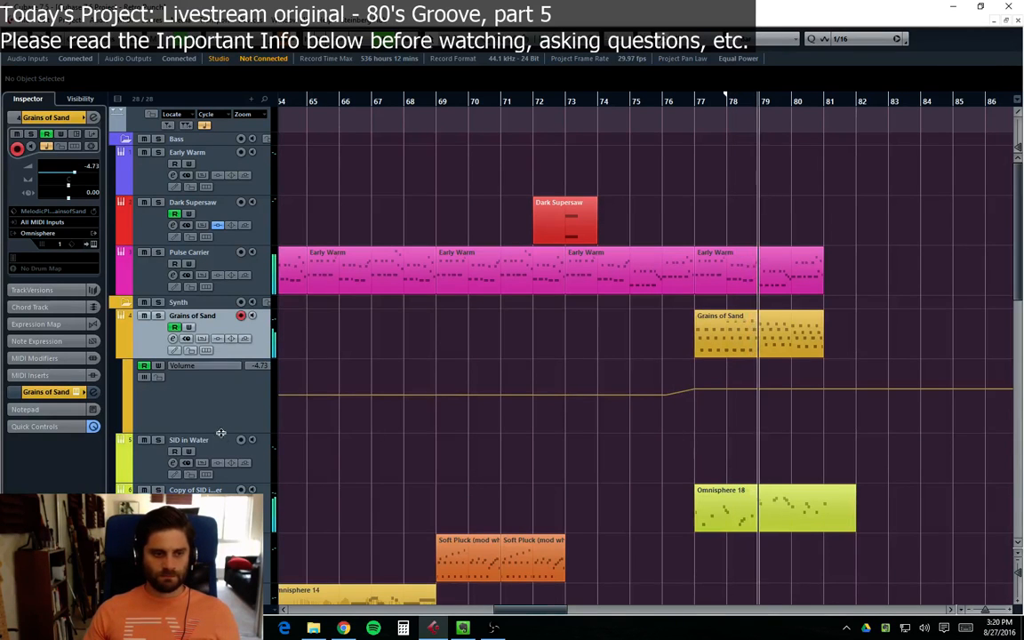
Step: Enlarge the Grains of Sand volume lane, lower the automation between bars 77 and 81 to -5.58, and hide the lane
drag(215, 431, 215, 542)
drag(668, 418, 828, 440)
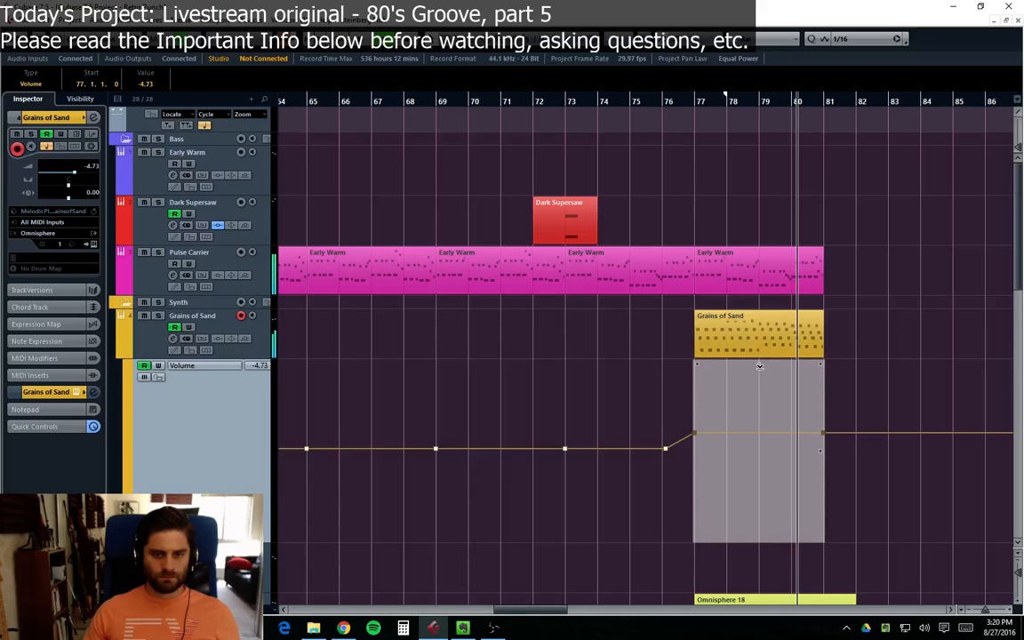
drag(757, 367, 756, 370)
click(869, 346)
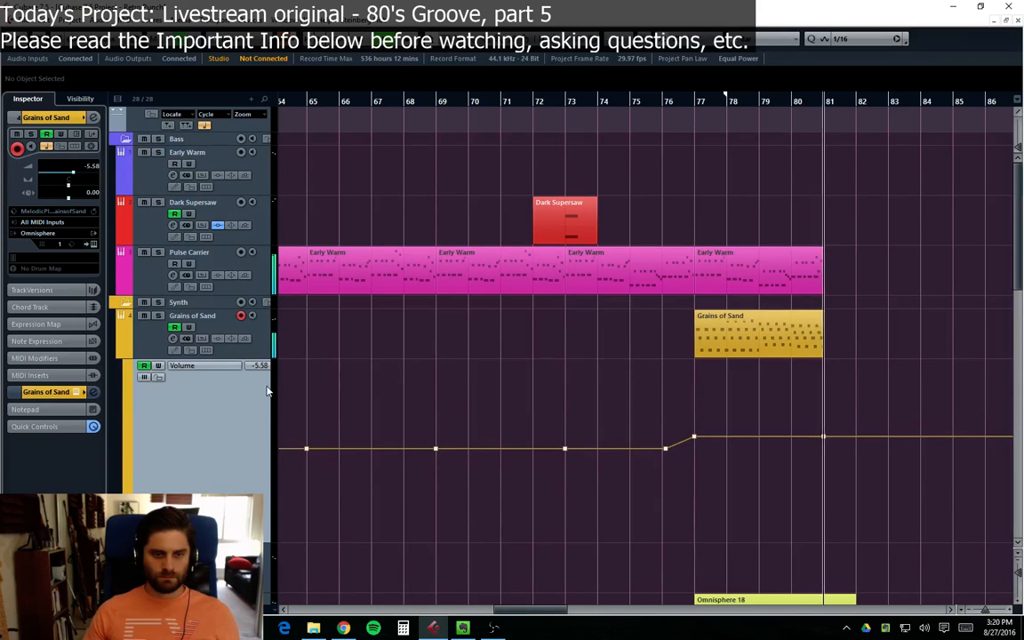
click(121, 353)
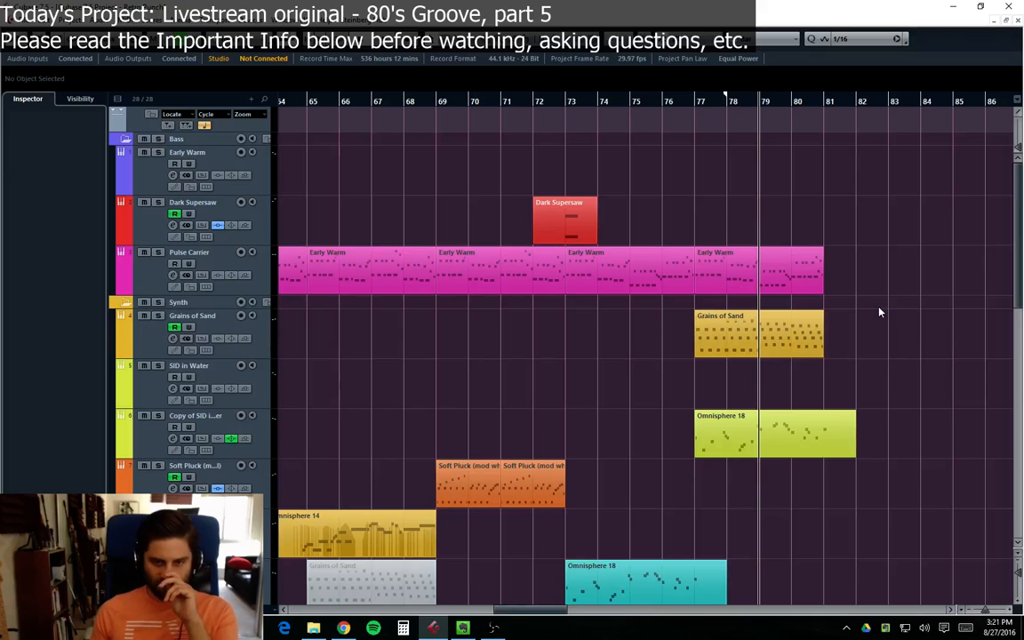
click(695, 102)
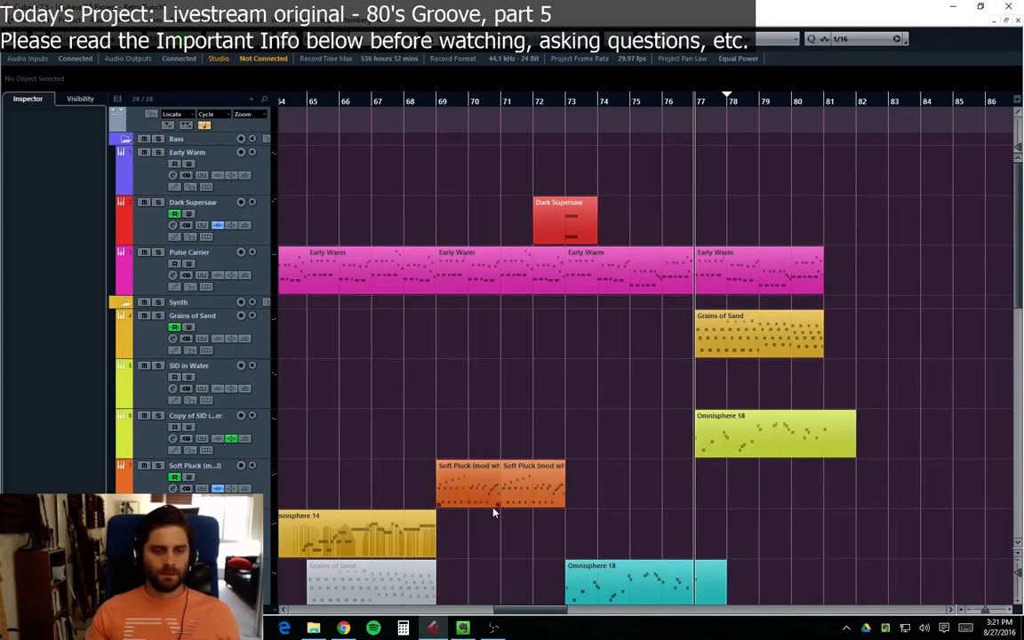
drag(522, 613, 538, 617)
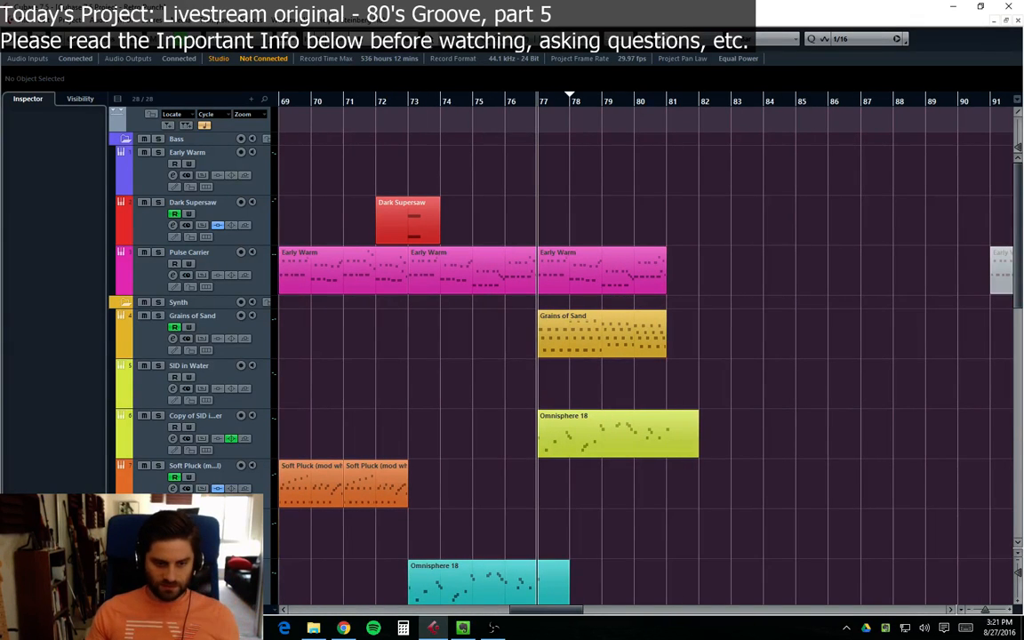
click(463, 627)
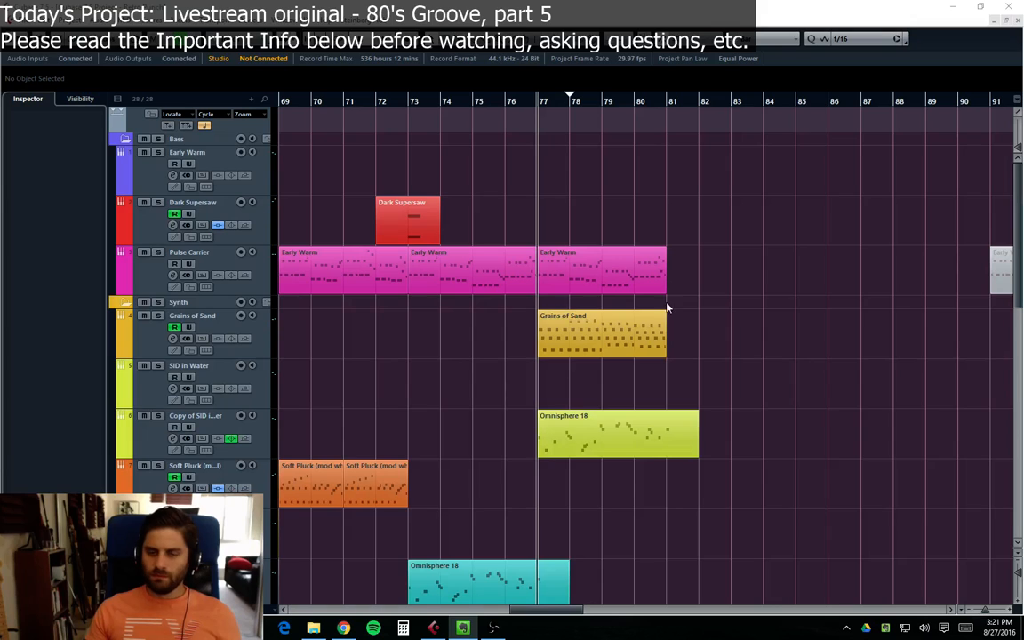
click(713, 322)
key(alt+Tab)
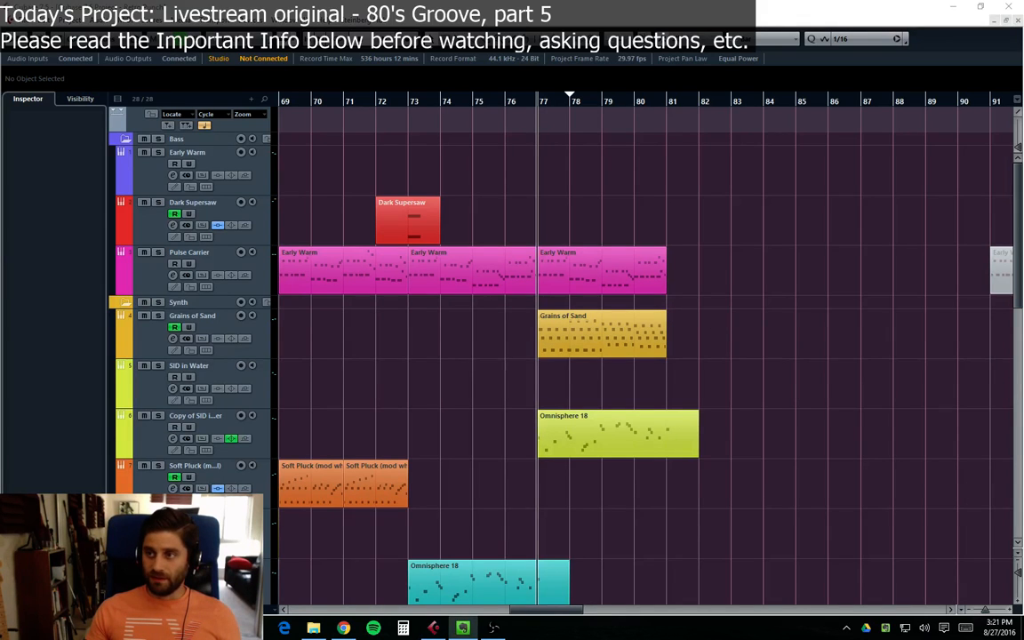
click(748, 330)
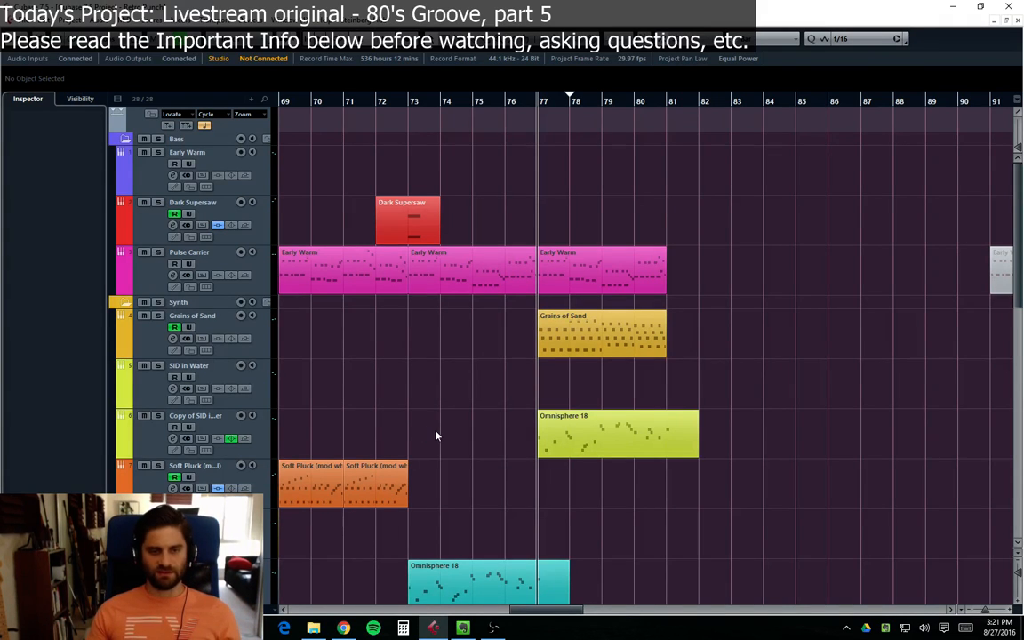
Step: Return to the project start and insert a RoomWorks reverb in the first insert slot of the Stereo Out channel
key(Home)
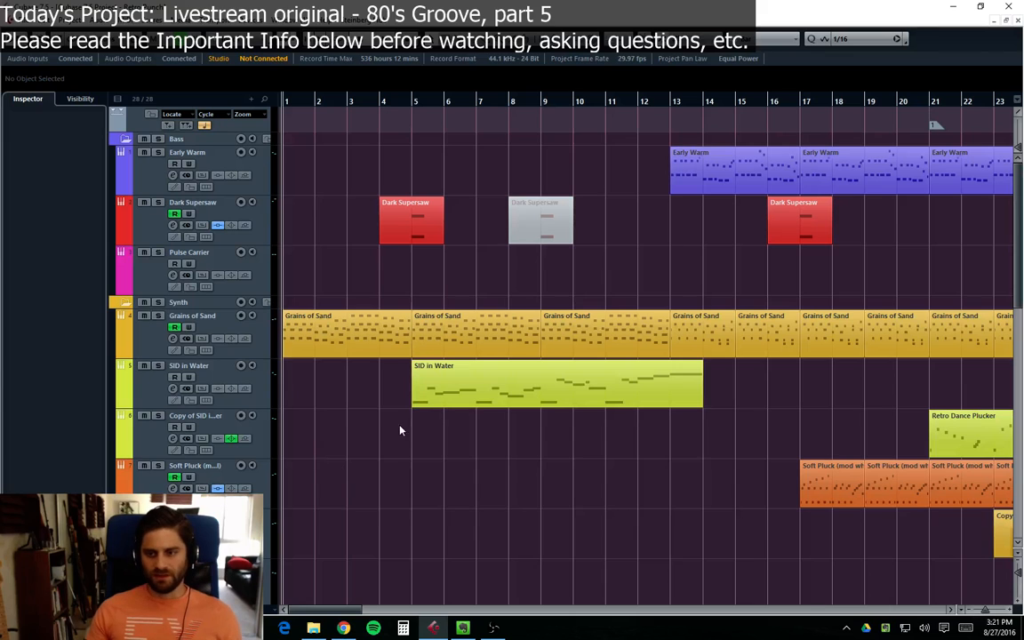
key(F3)
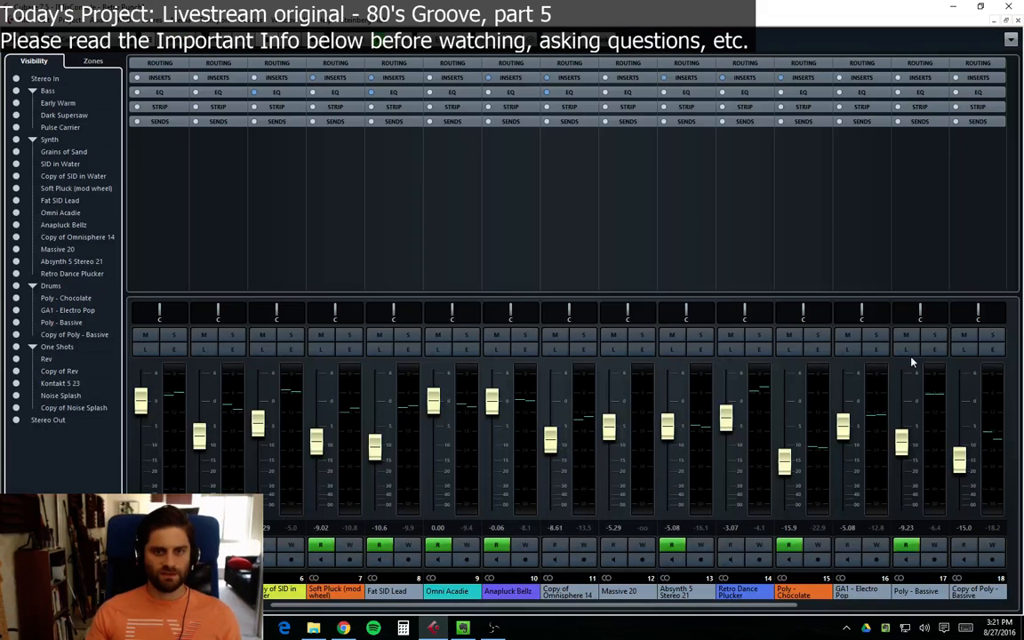
drag(610, 607, 876, 607)
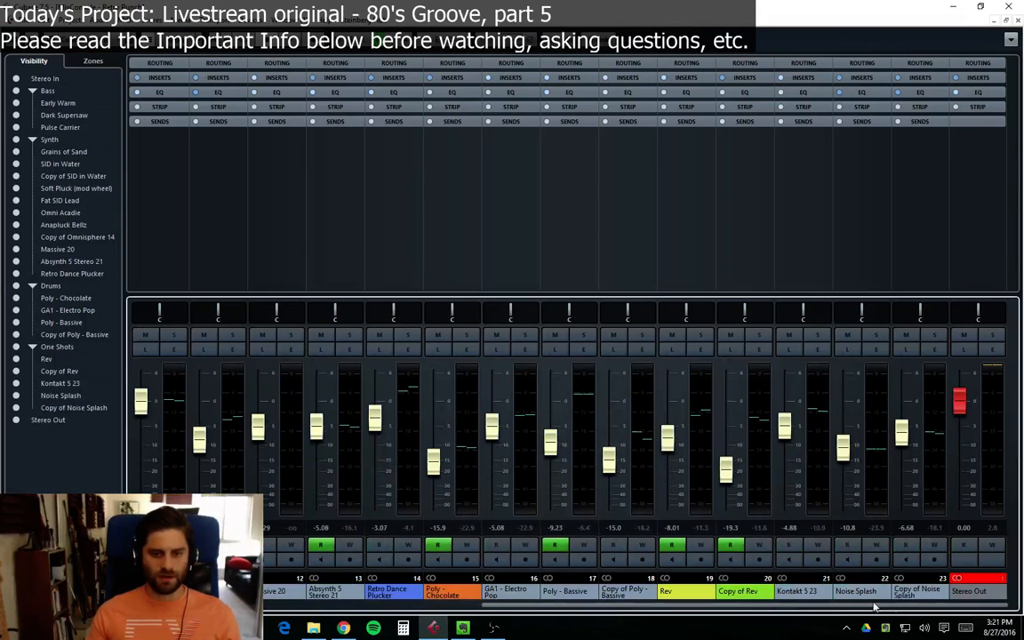
click(991, 349)
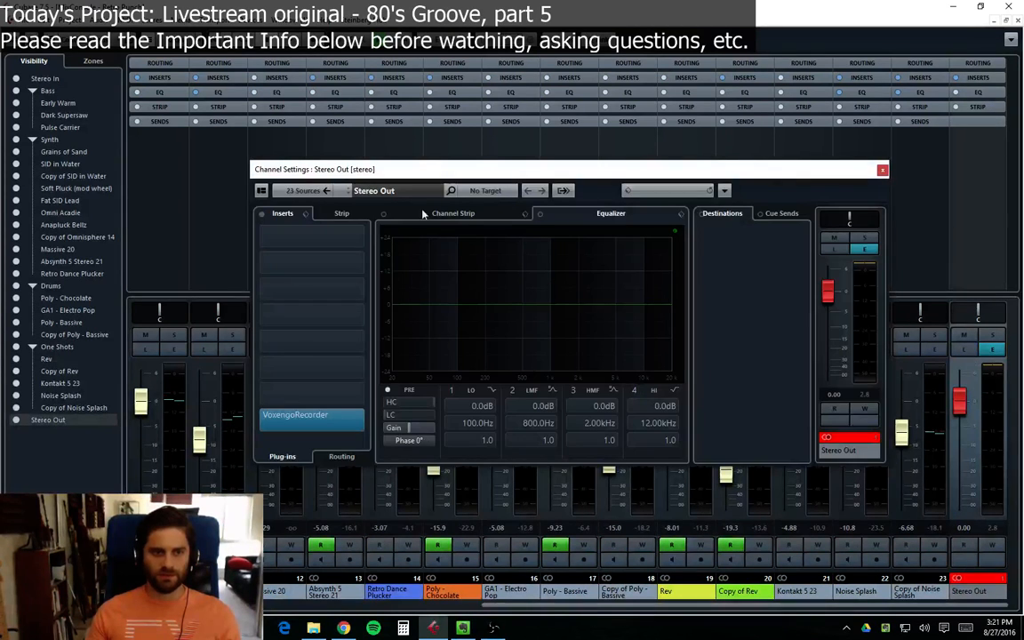
click(311, 242)
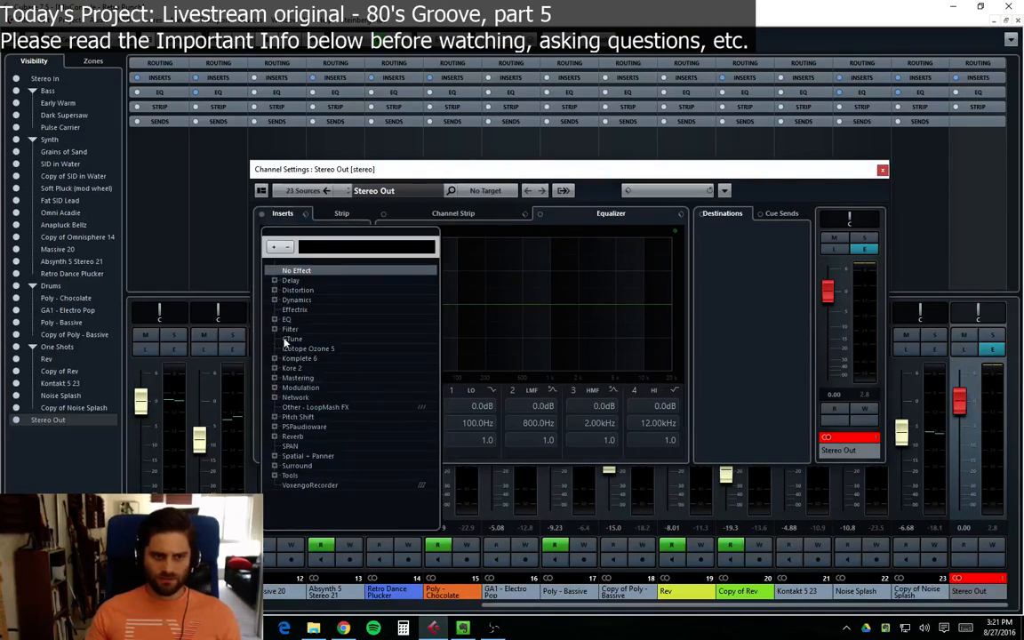
click(275, 436)
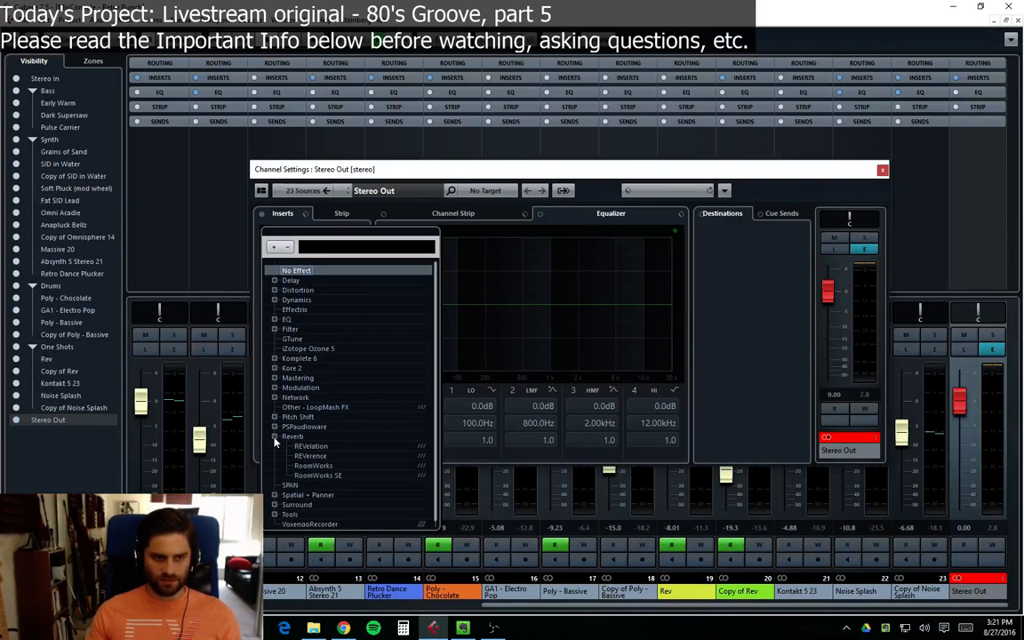
click(314, 465)
Step: Try the Room Smooth preset and the Hall Cathedral 1 preset in the RoomWorks reverb
click(484, 259)
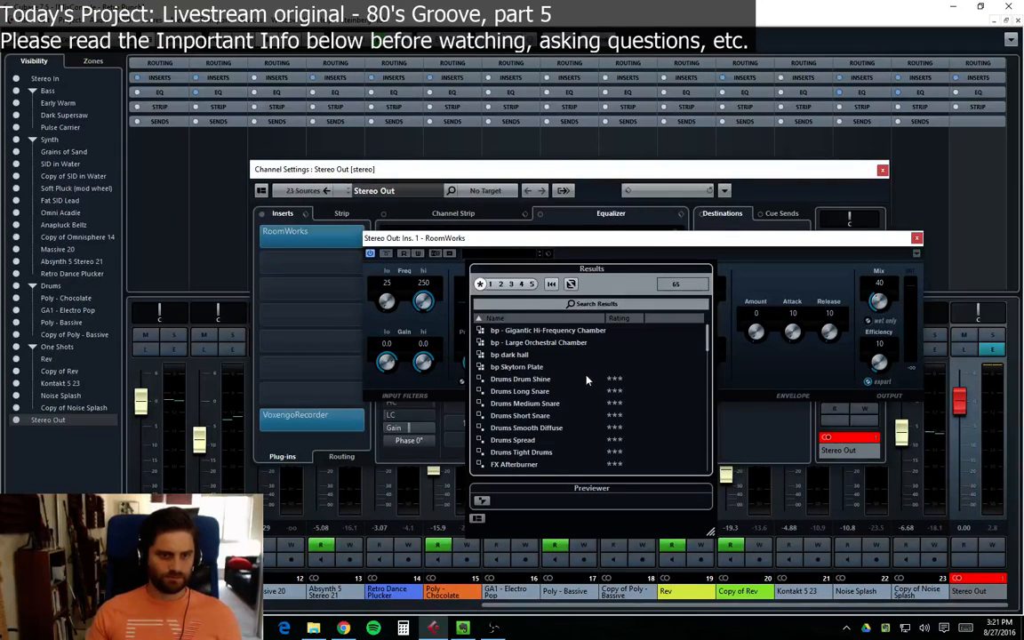
scroll(571, 370, down, 12)
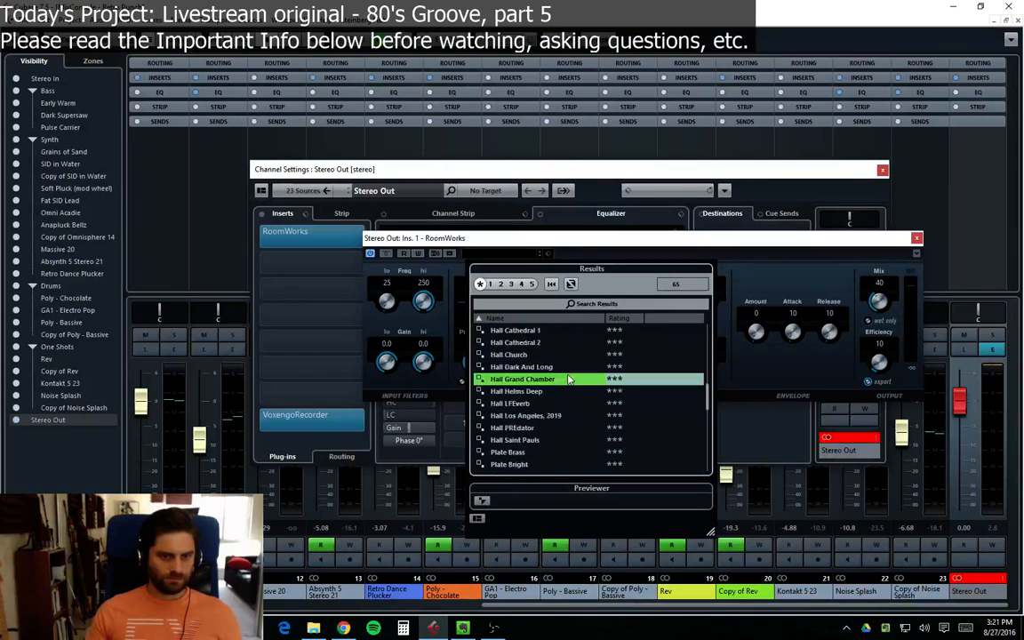
scroll(569, 379, down, 1)
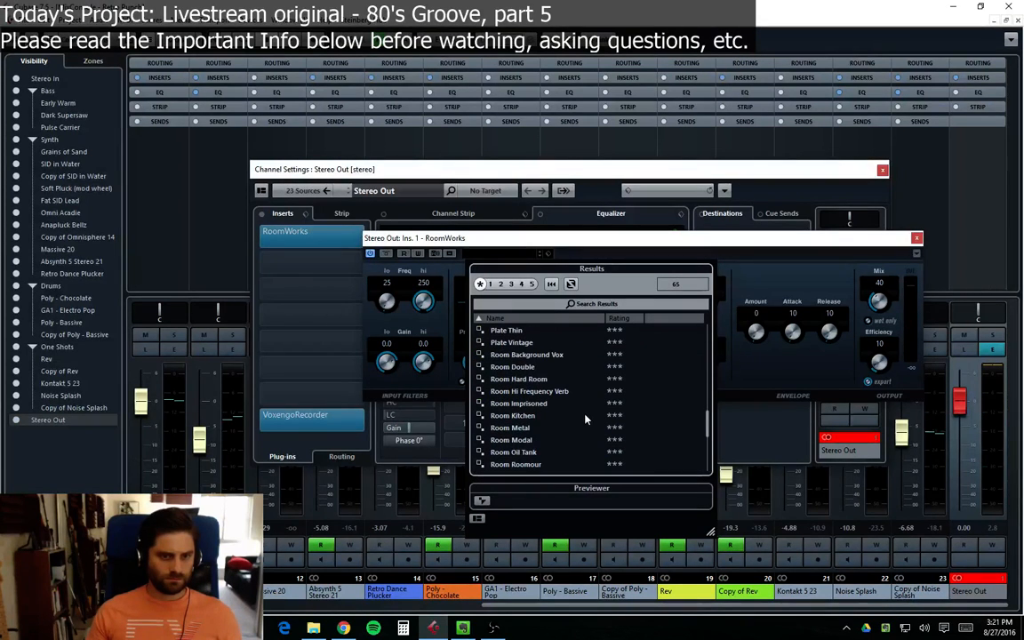
scroll(577, 419, down, 3)
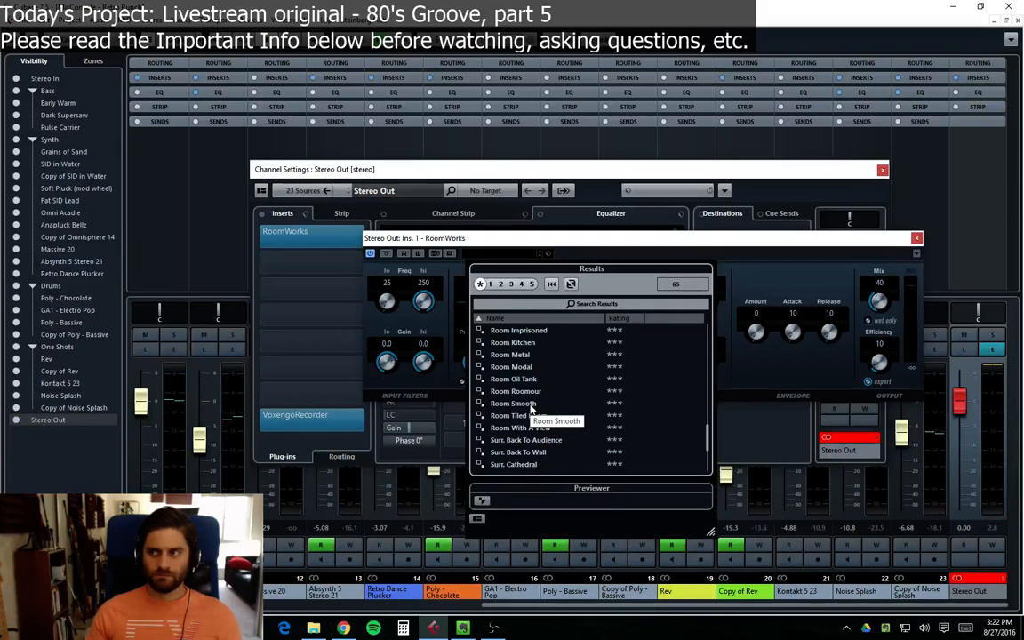
double_click(555, 406)
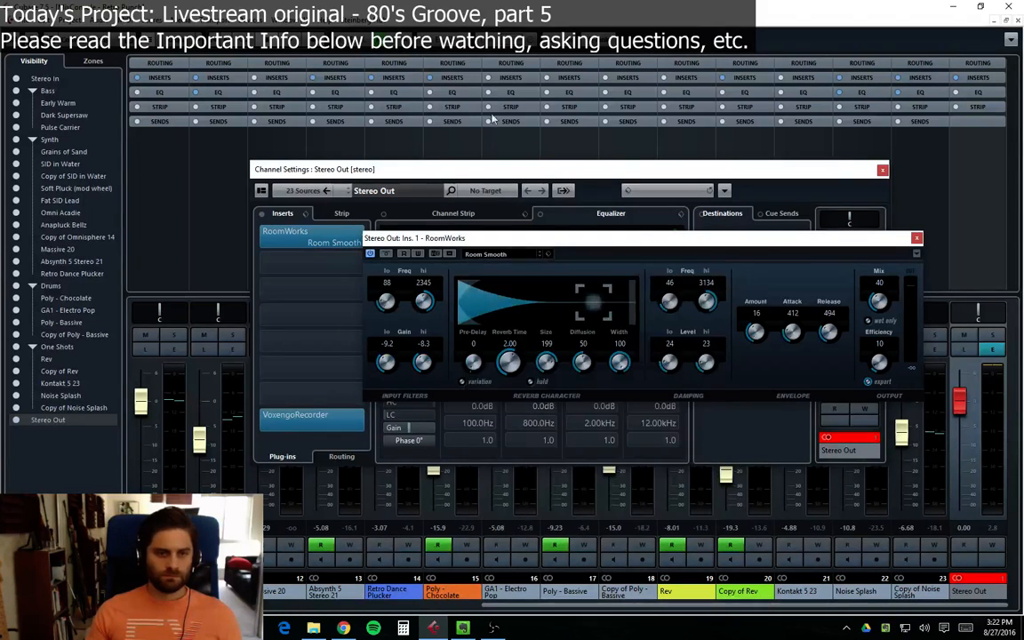
click(506, 254)
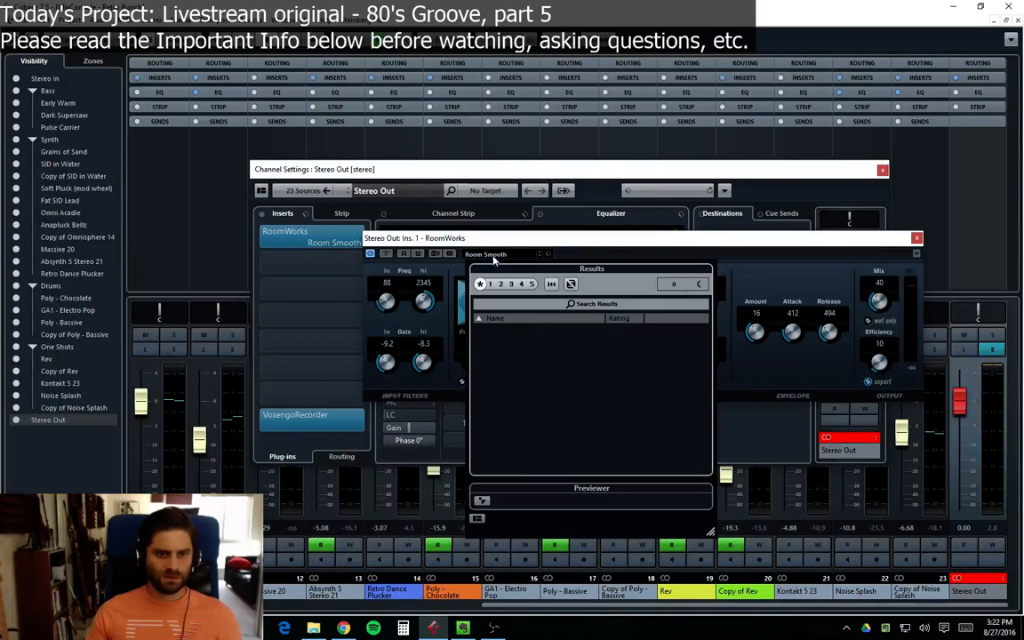
scroll(544, 423, up, 10)
scroll(545, 423, down, 3)
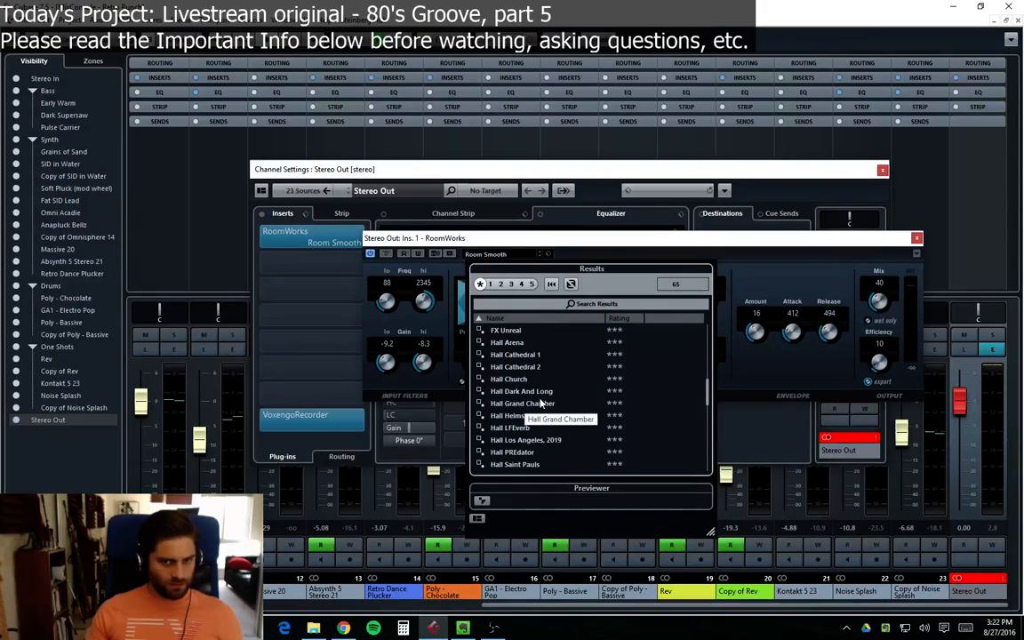
double_click(518, 356)
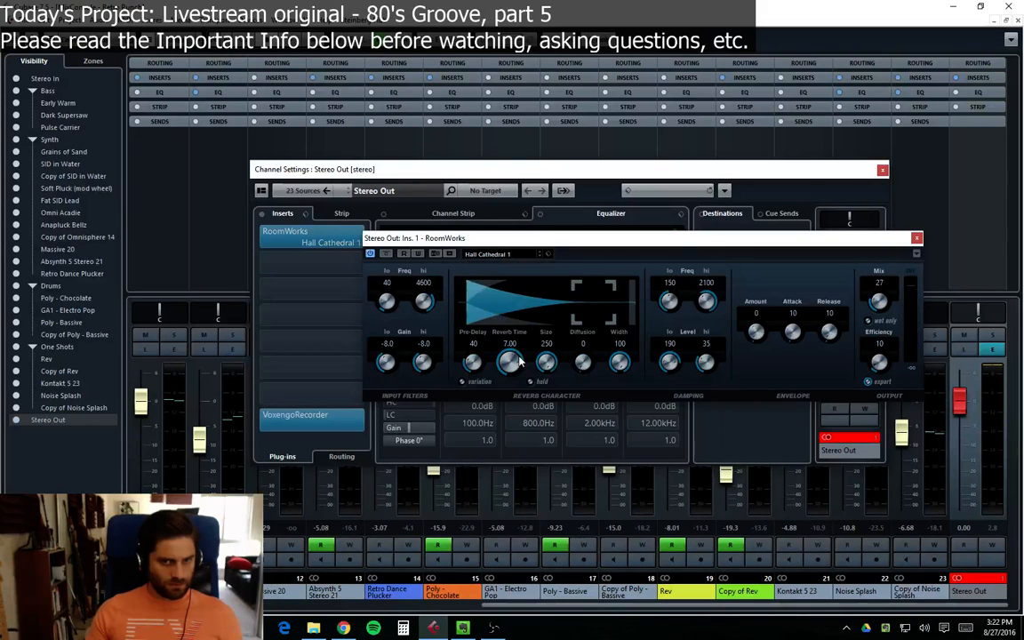
Step: Load the Hall Grand Chamber preset in RoomWorks and raise its high damping level to 41
click(496, 254)
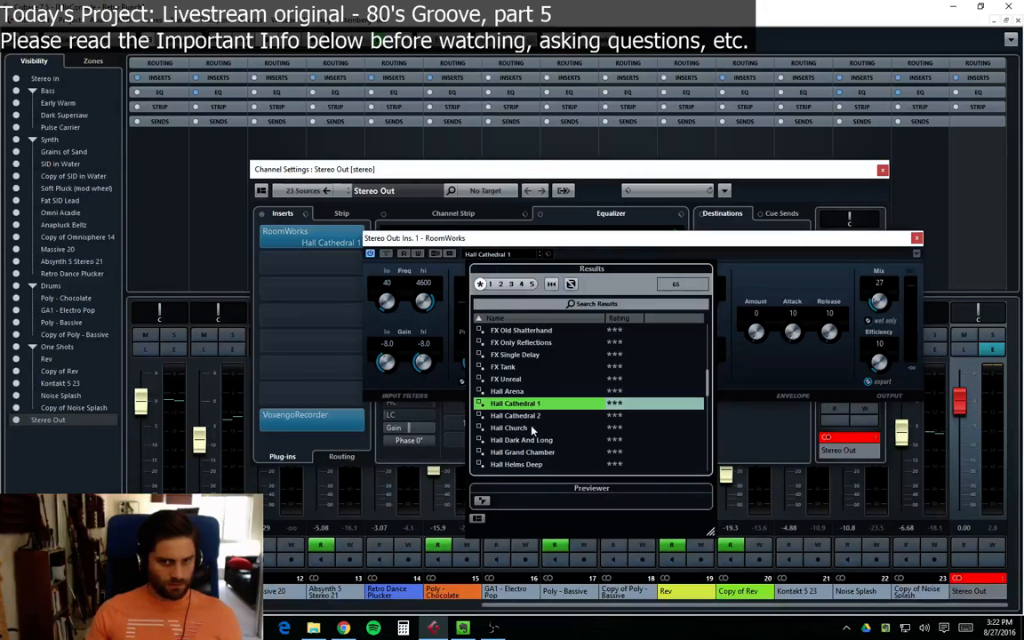
double_click(537, 452)
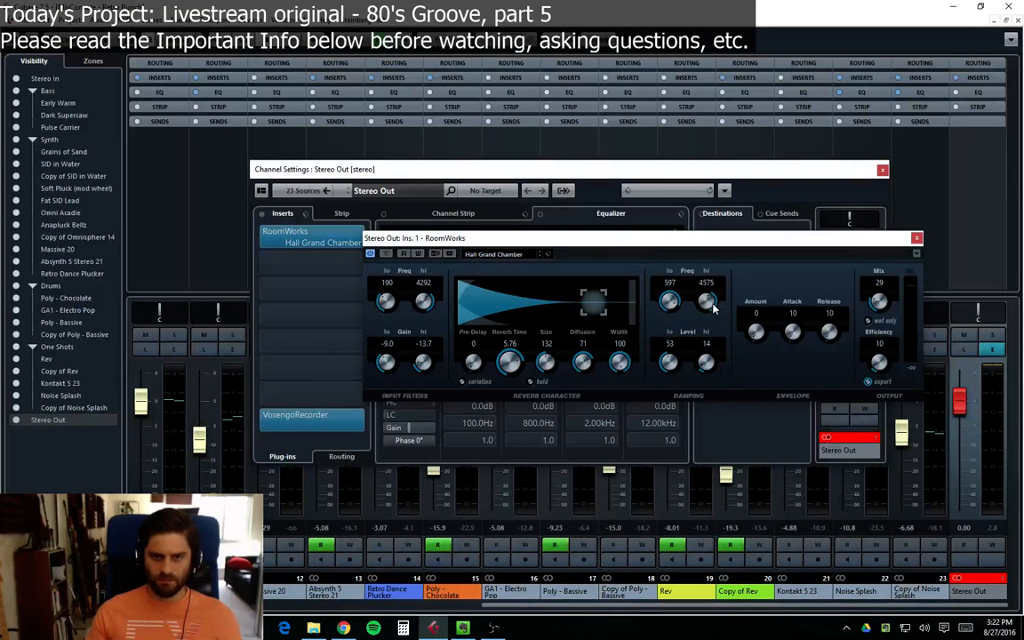
drag(706, 379, 725, 358)
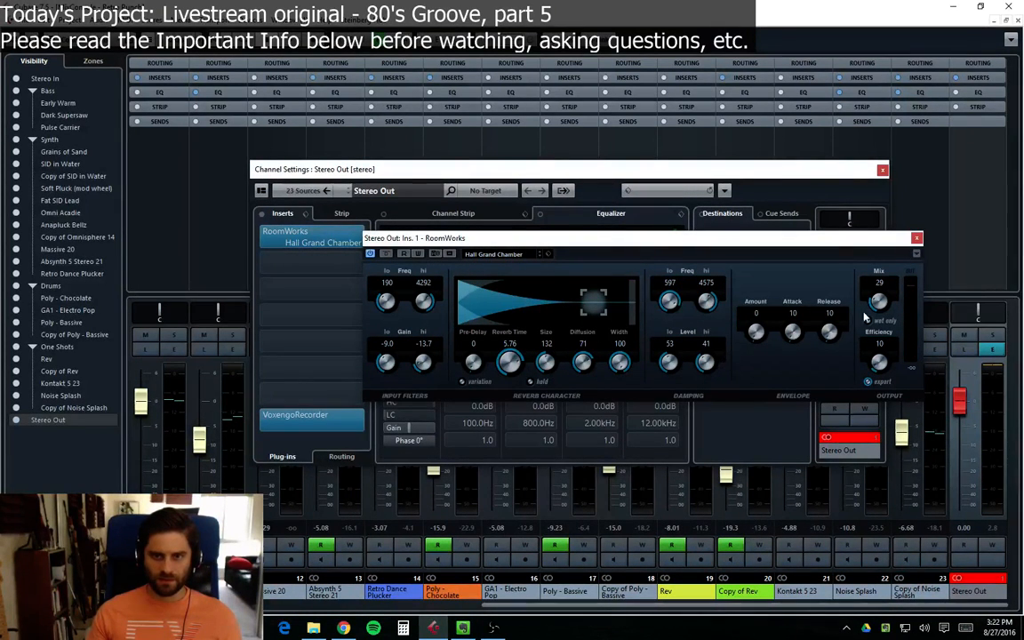
Step: Play the project from the start, lower the RoomWorks mix to 10, and move the reverb and channel settings windows apart
scroll(877, 305, up, 3)
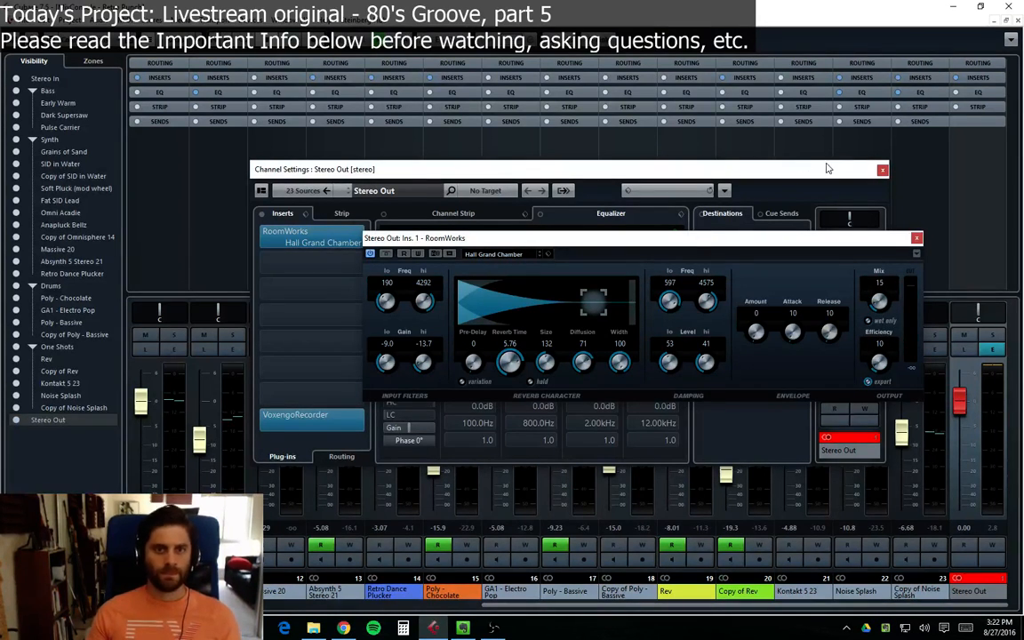
key(space)
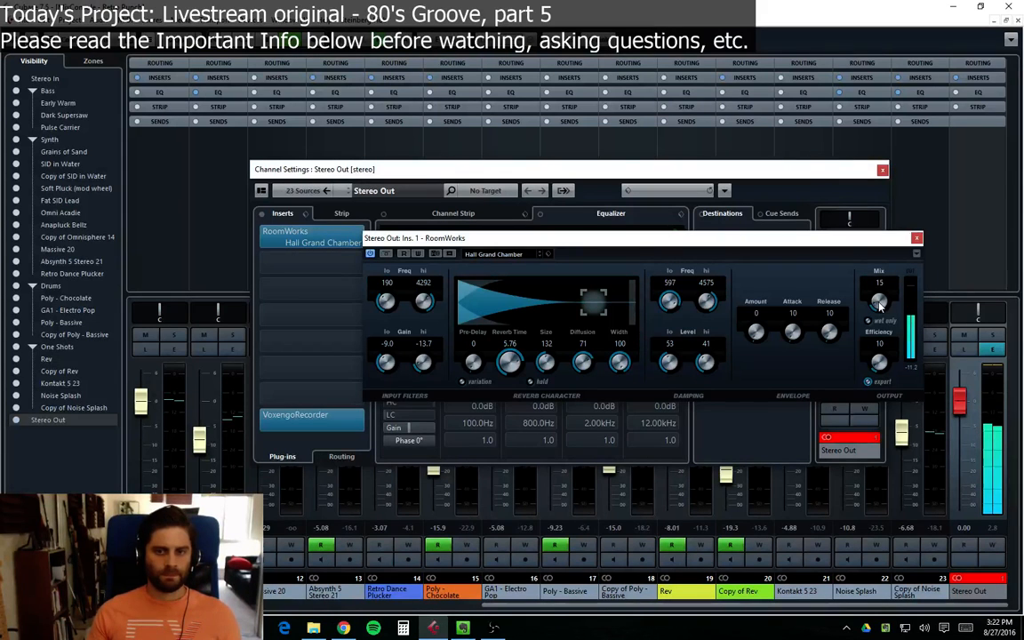
scroll(878, 305, down, 4)
drag(815, 238, 797, 388)
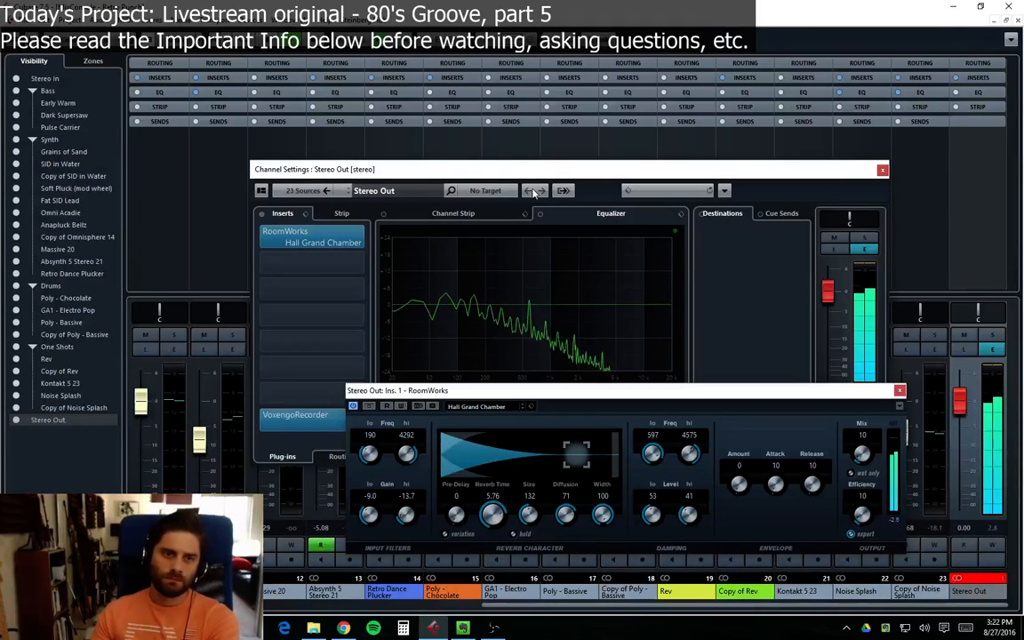
drag(533, 169, 381, 75)
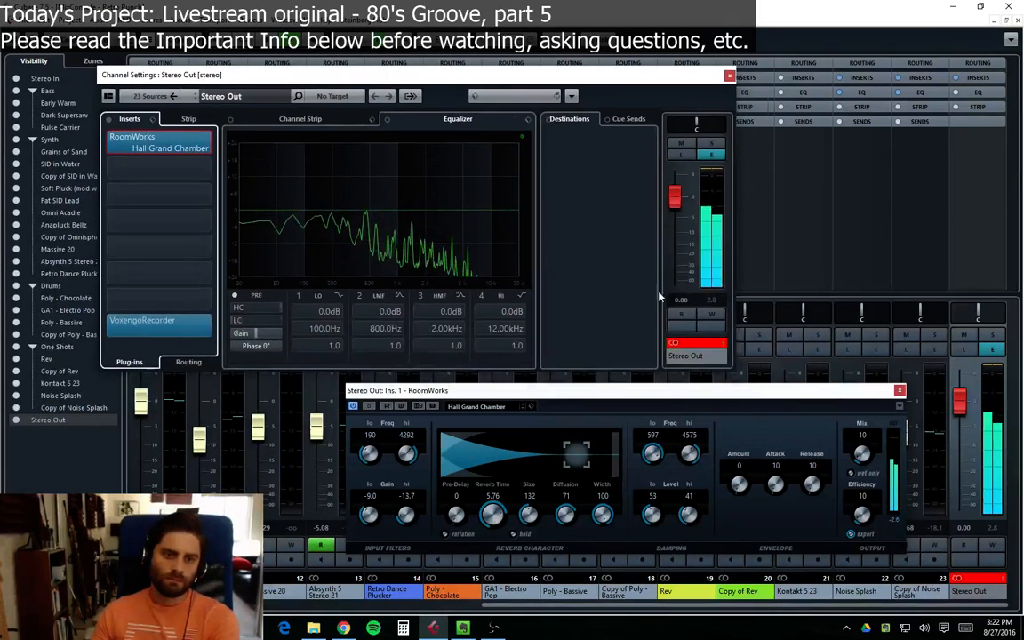
drag(716, 402, 723, 418)
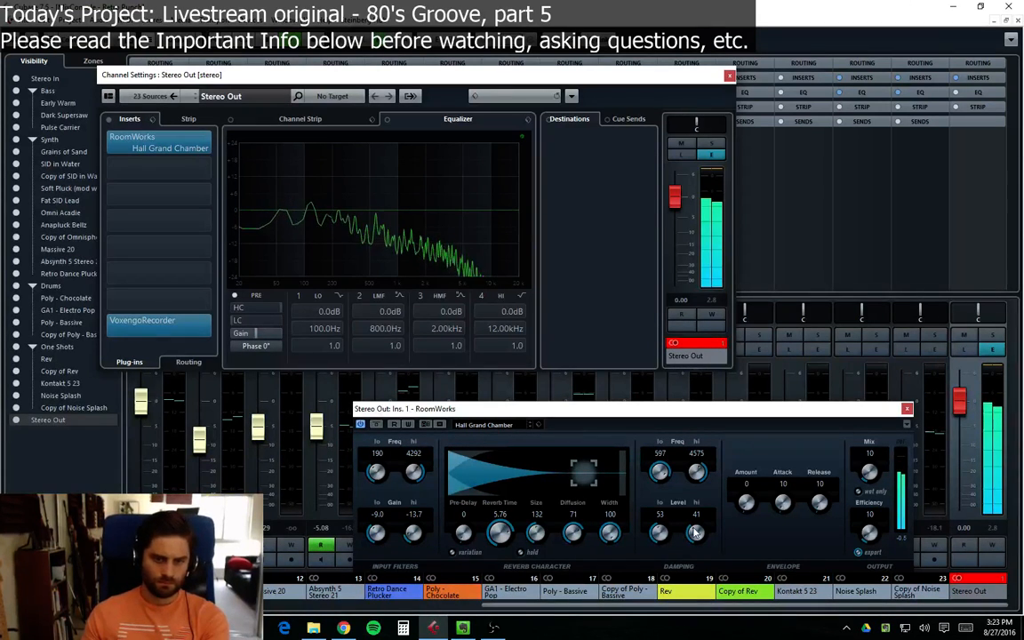
Step: Set the RoomWorks damping levels to 50 low and 40 high, and reduce the mix to 9
scroll(659, 531, down, 4)
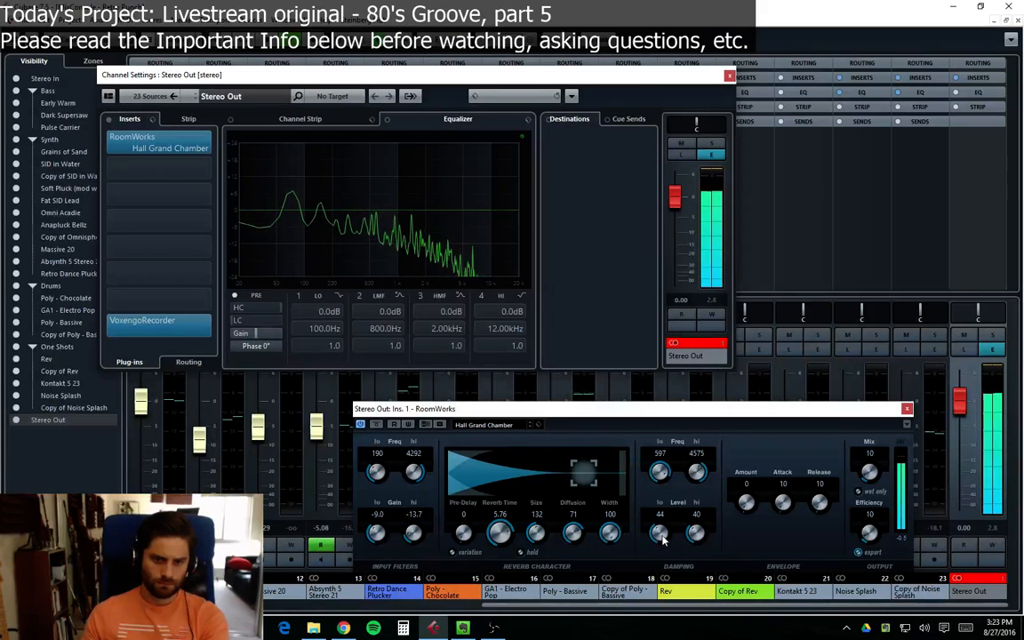
scroll(659, 532, up, 5)
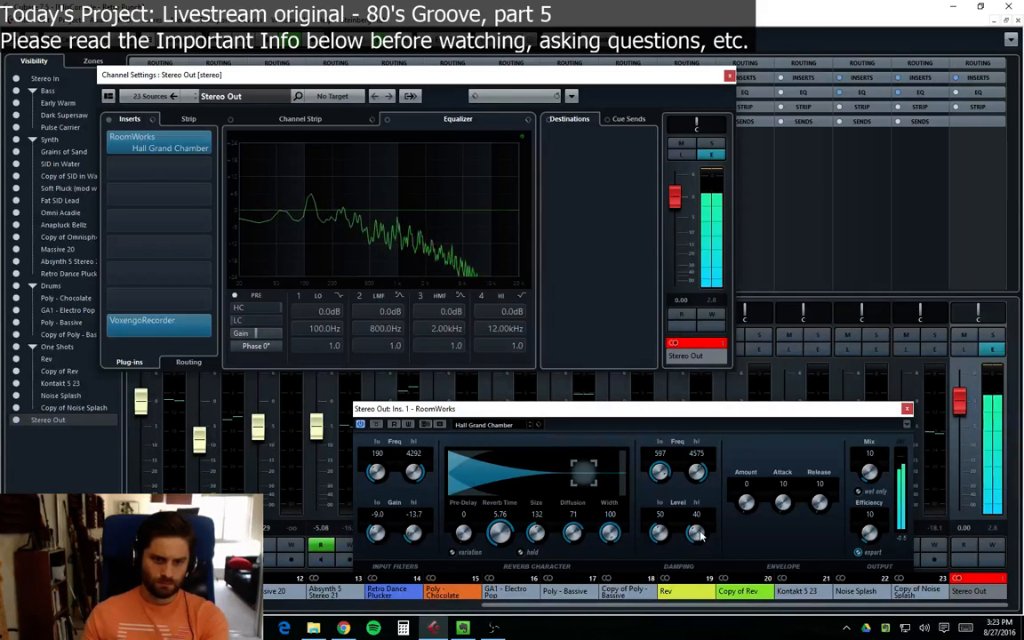
double_click(870, 456)
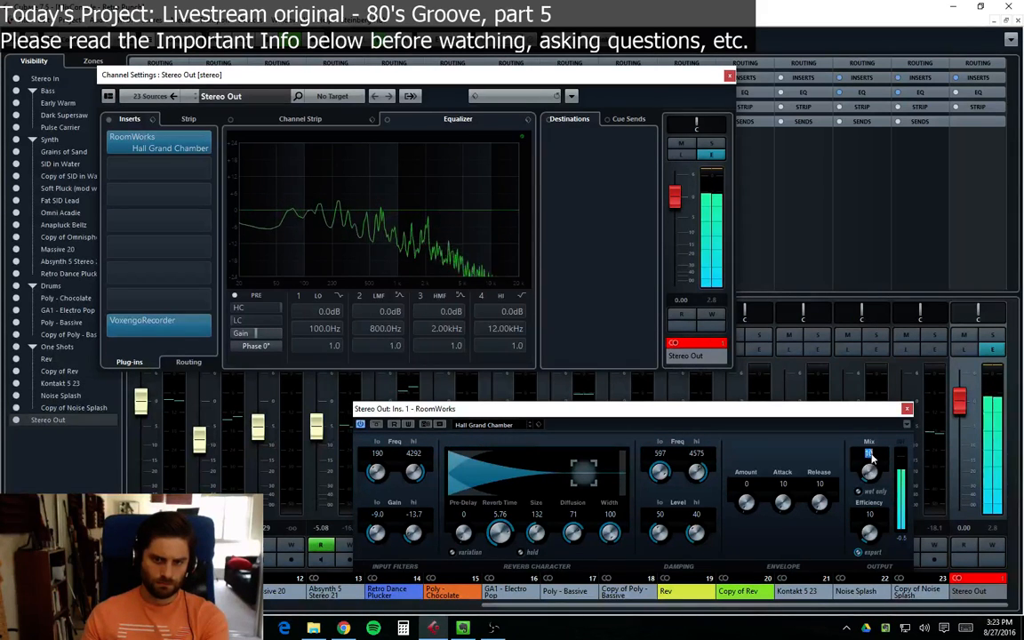
text(9)
key(Return)
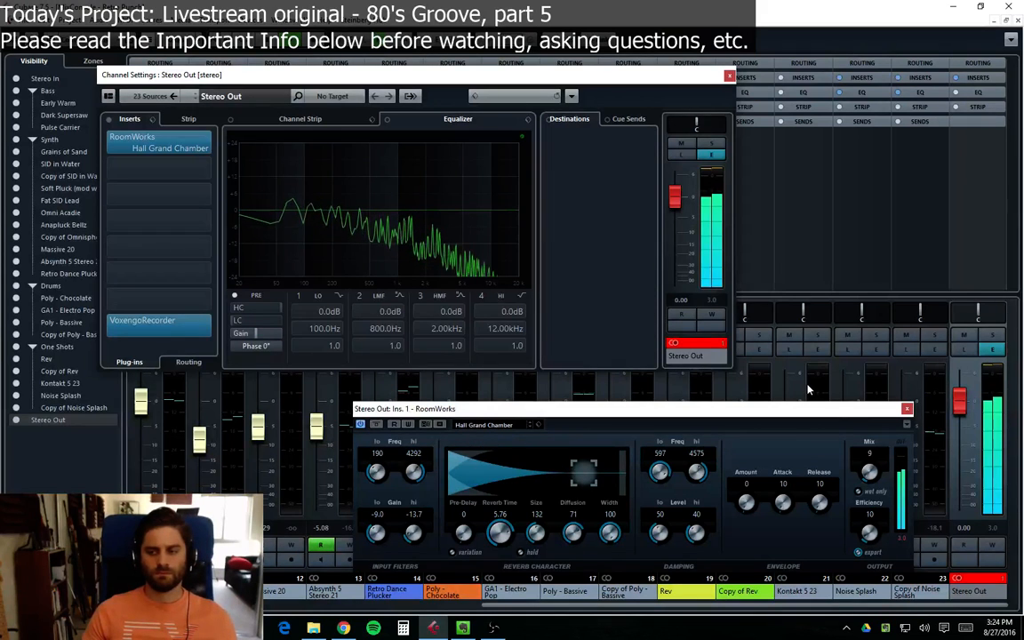
Step: Audition the arrangement with the Stereo Out reverb applied, and close the RoomWorks window
click(697, 343)
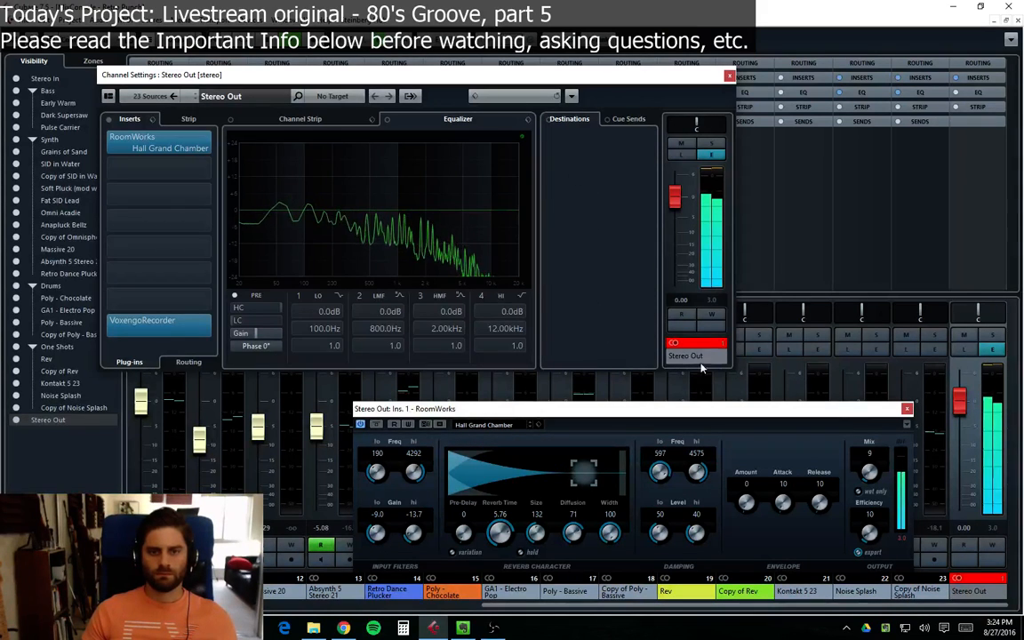
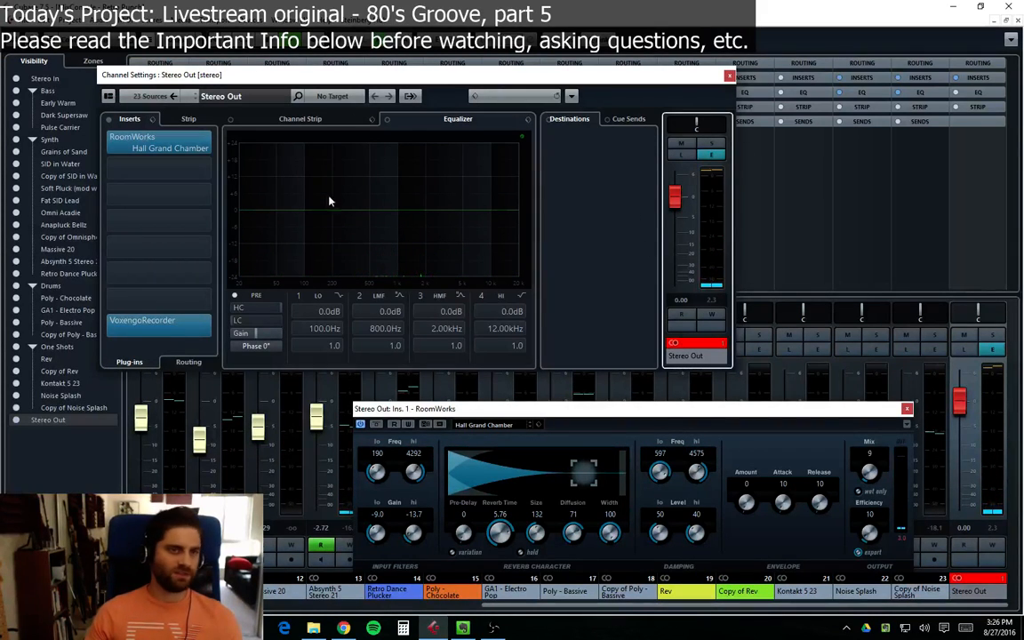
drag(245, 79, 293, 91)
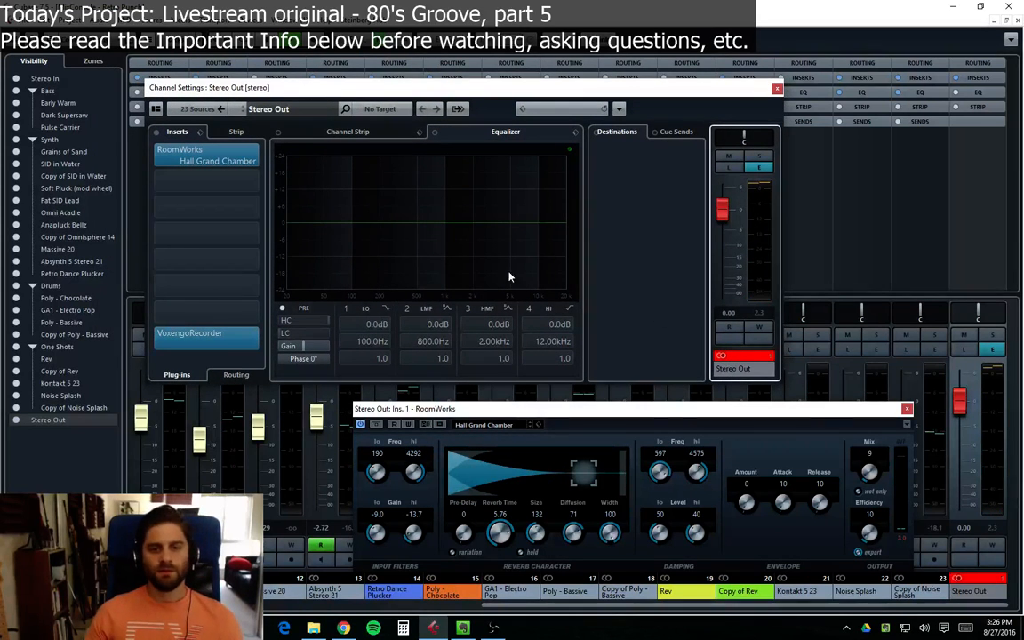
click(906, 408)
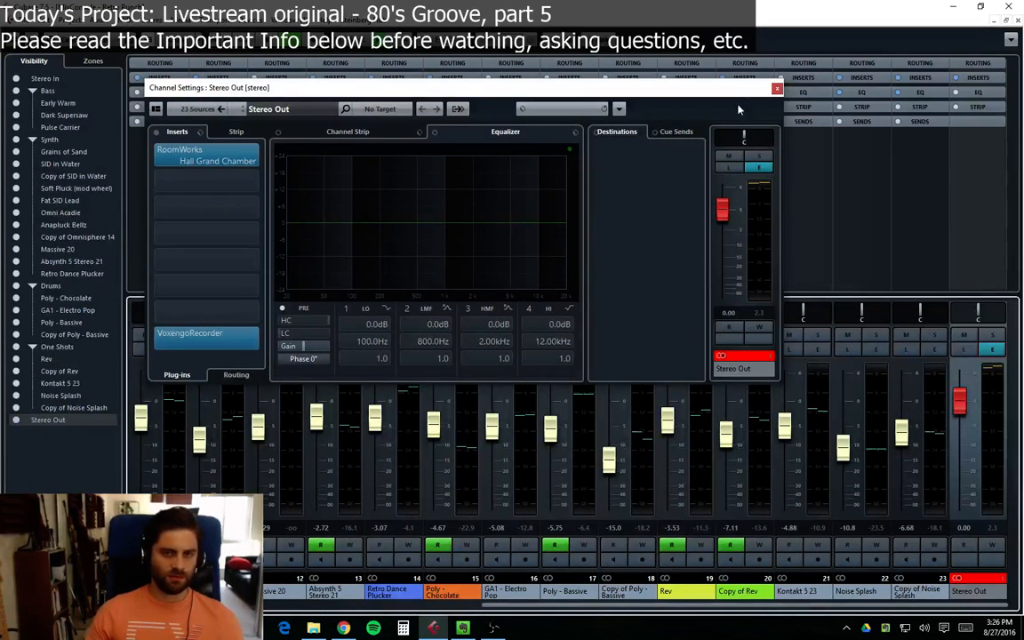
Step: Return to the arrangement, select the Pulse Carrier clip at bar 53, and solo its track
click(776, 90)
click(1018, 20)
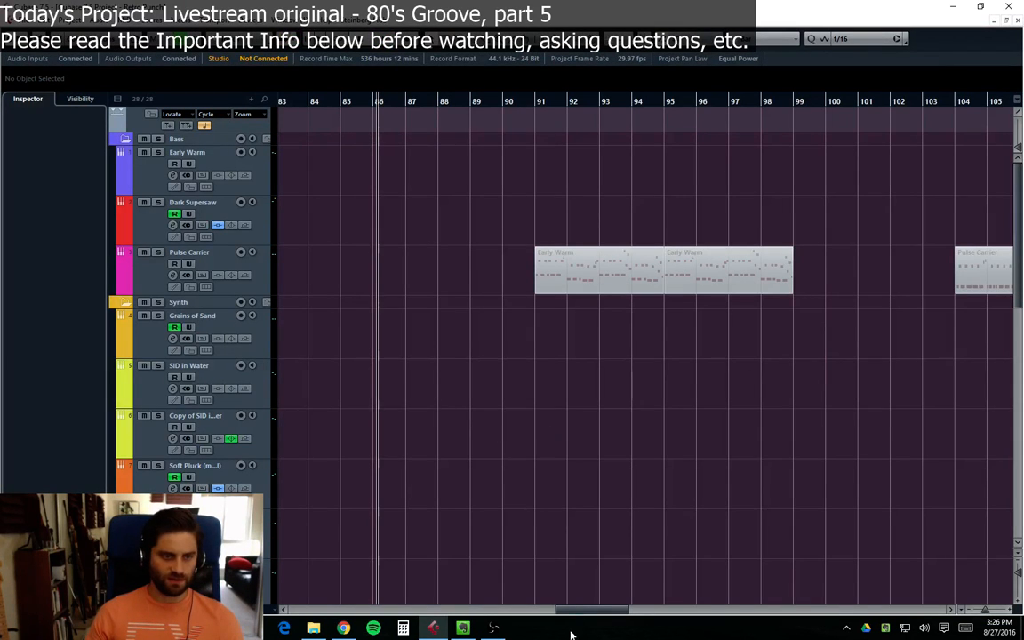
drag(597, 610, 469, 594)
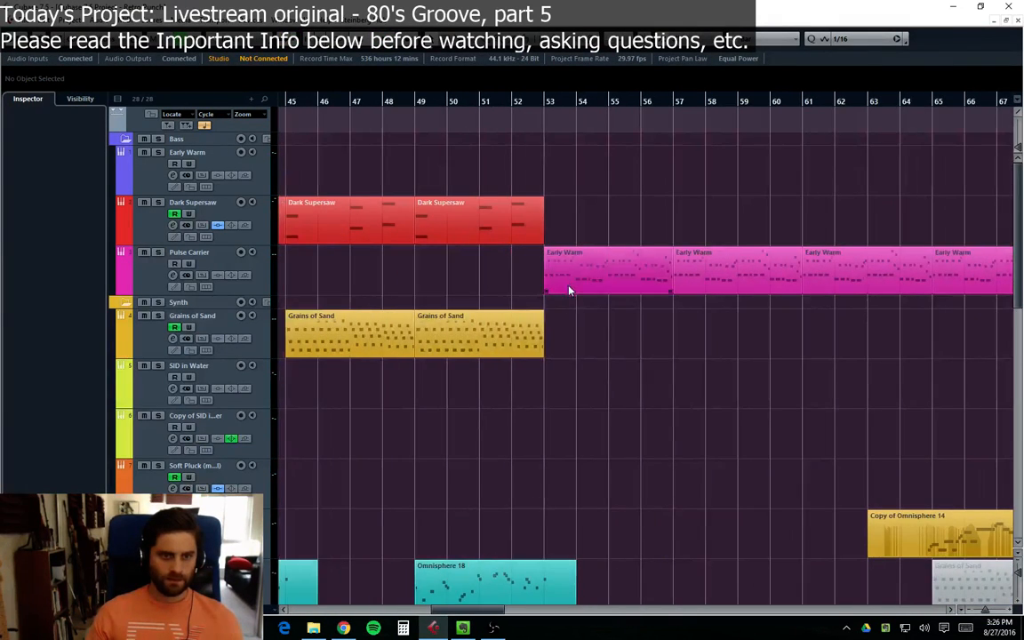
click(570, 289)
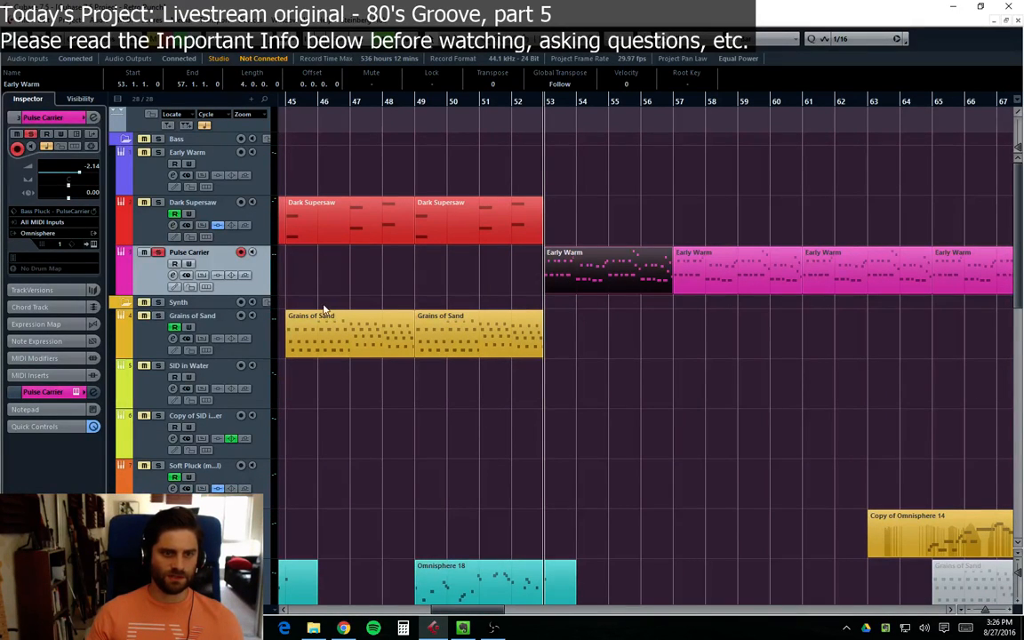
Step: Load the MultibandCompressor into the first insert slot of the Pulse Carrier channel
click(141, 245)
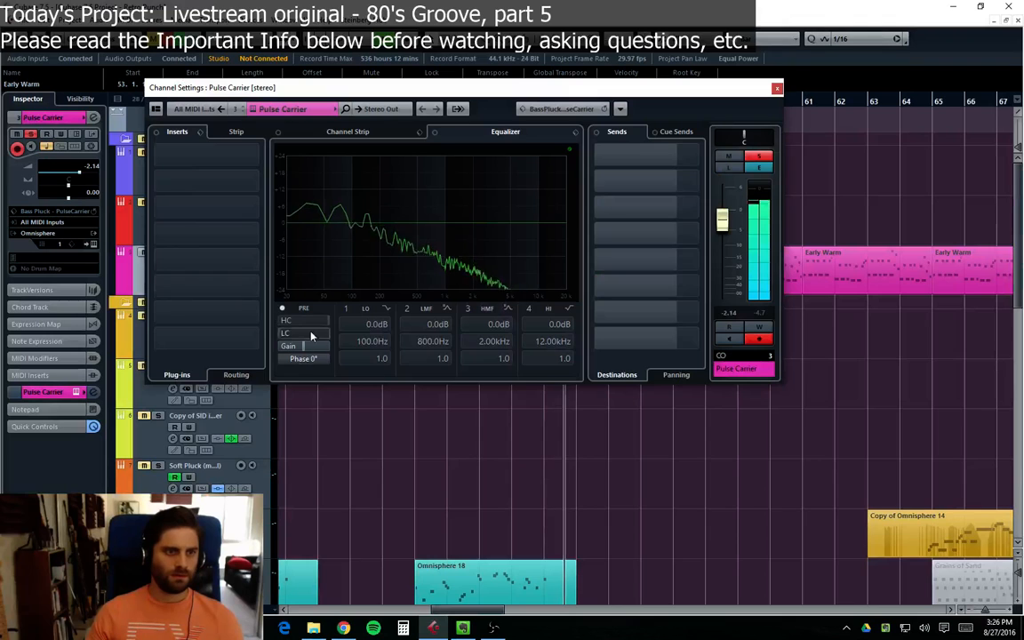
click(175, 147)
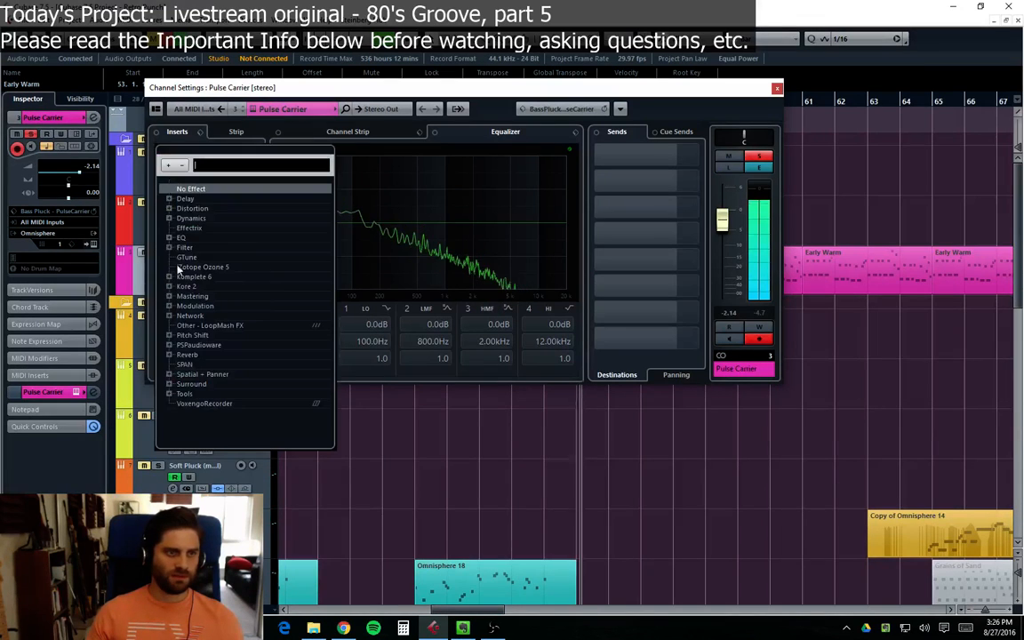
click(169, 217)
click(224, 322)
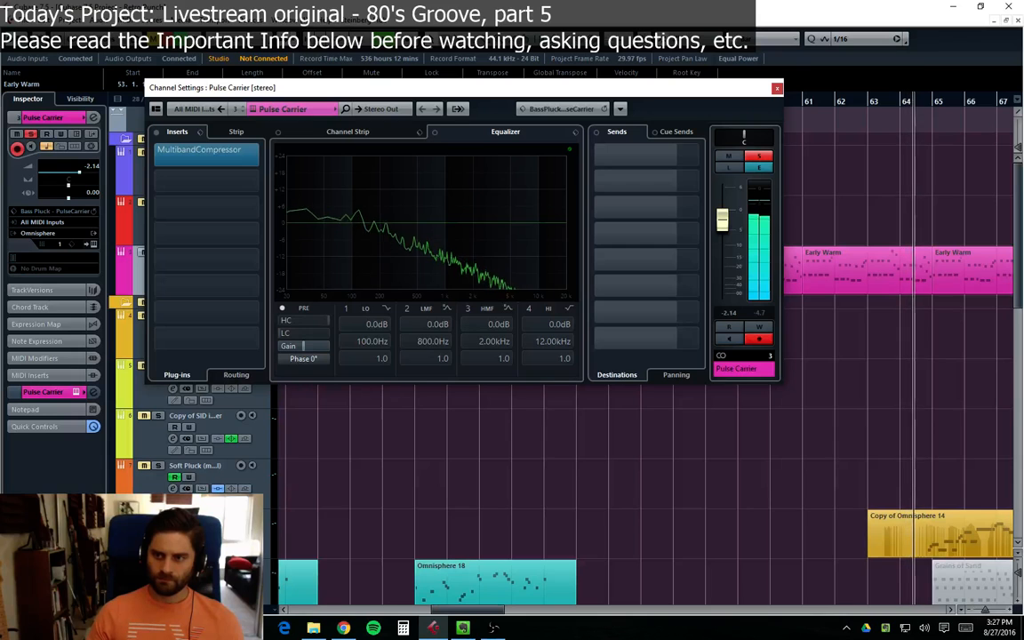
Step: Close the Pulse Carrier channel settings and unsolo the track during playback
drag(694, 99, 740, 193)
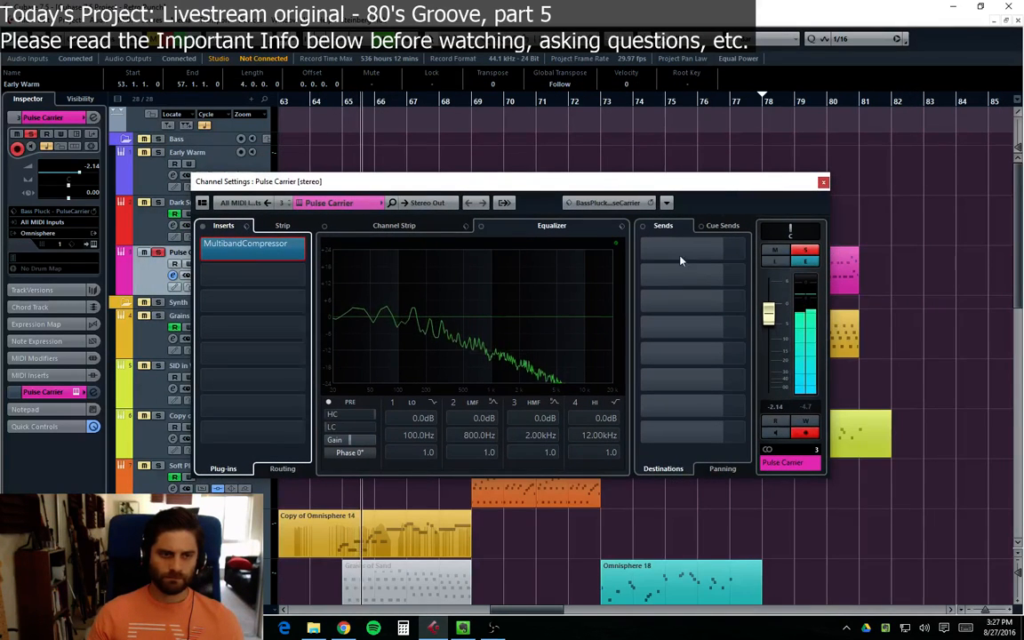
click(823, 183)
click(158, 252)
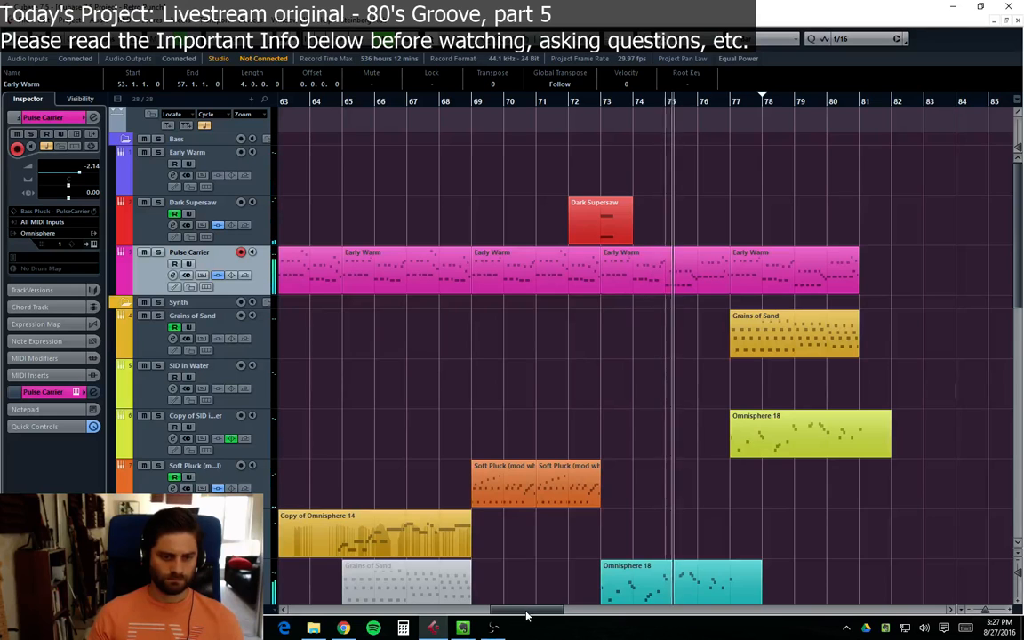
Step: Deselect the clip and audition earlier sections of the arrangement before bar 53
drag(523, 611, 442, 613)
click(361, 379)
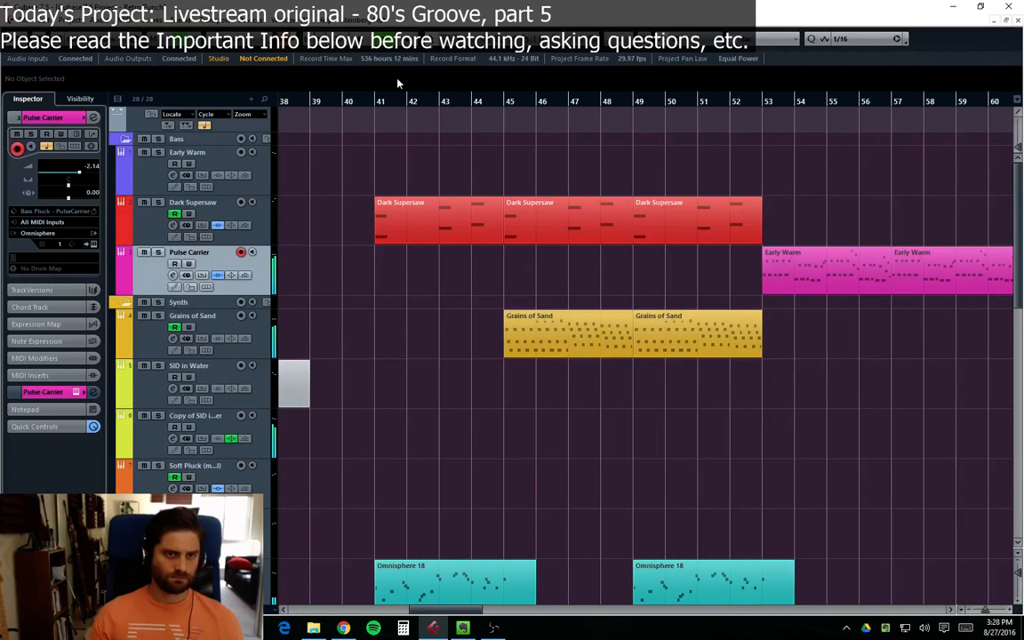
drag(433, 613, 383, 612)
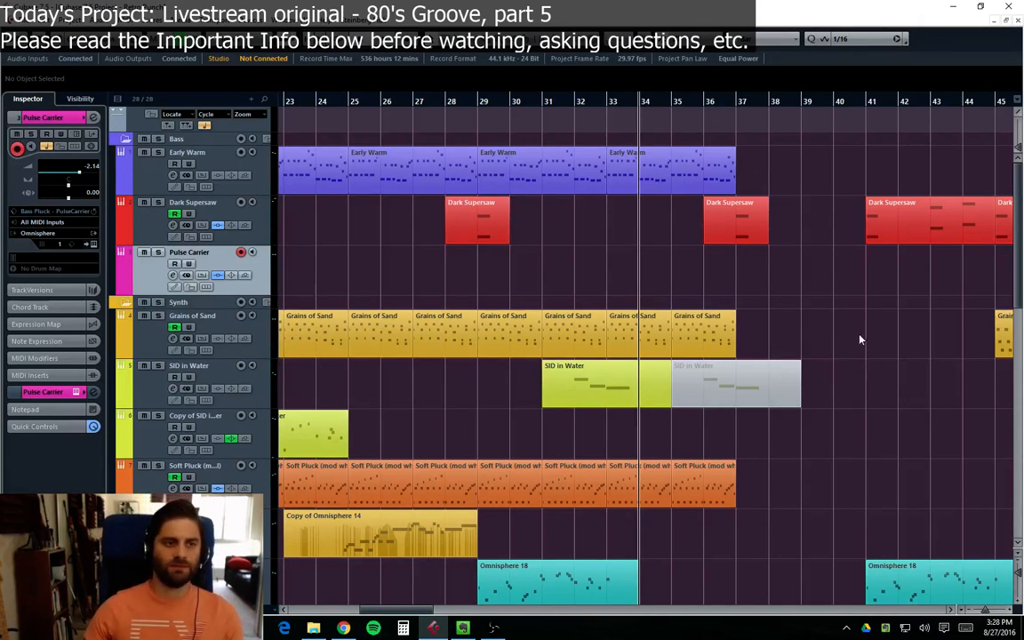
Step: Check the Stereo Out channel's inserts from the mixer and return to the arrangement
key(F3)
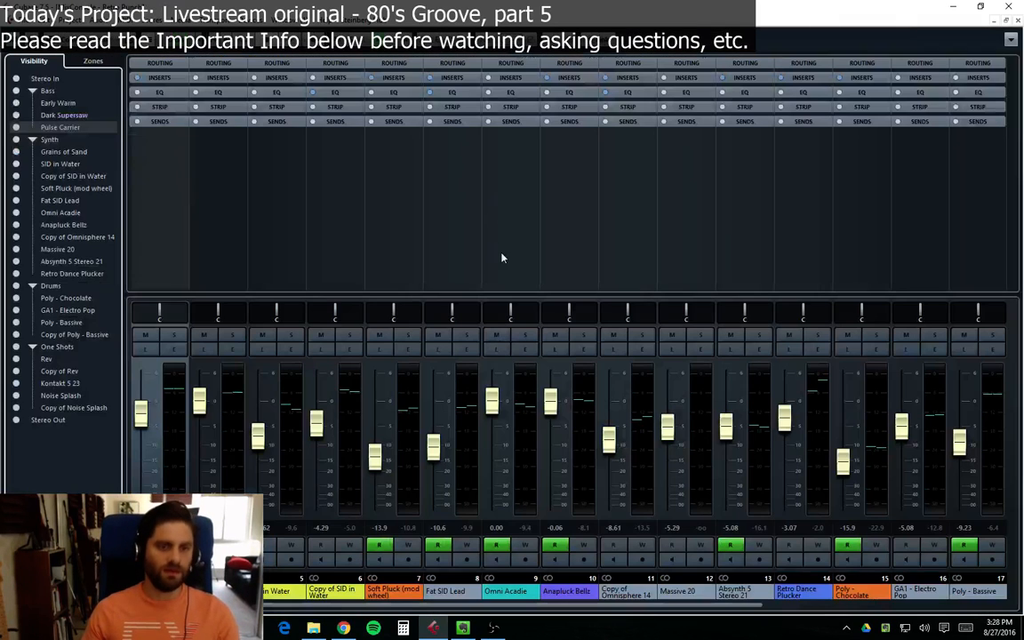
drag(675, 611, 927, 611)
click(992, 348)
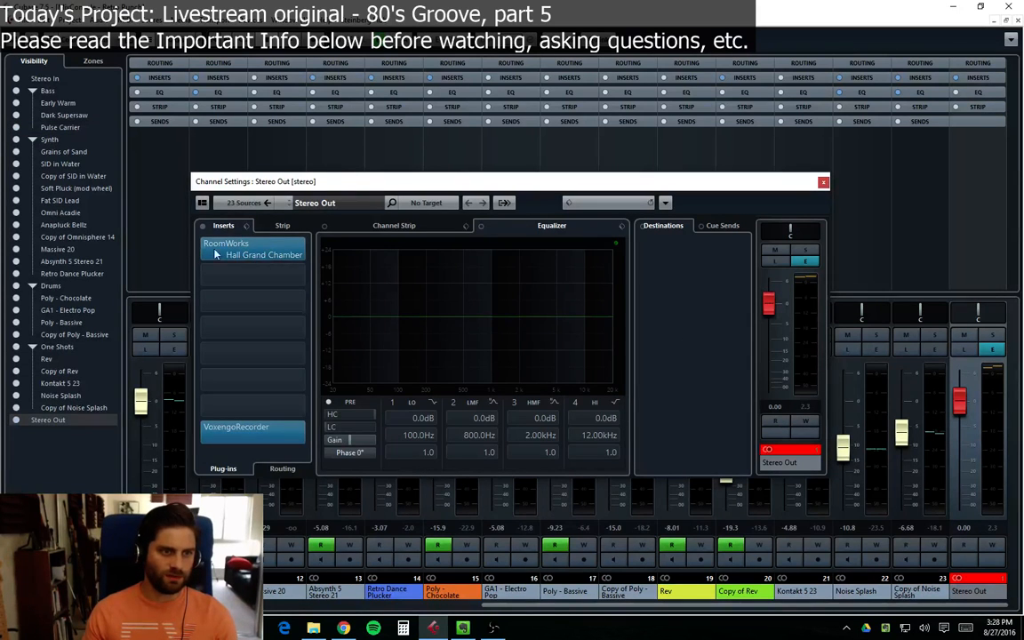
click(1008, 19)
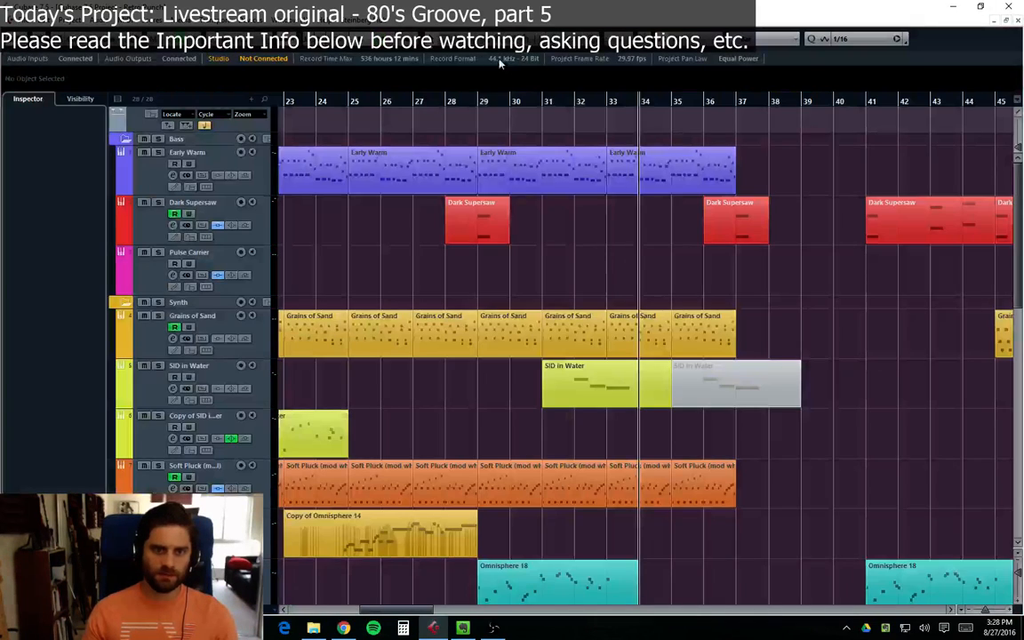
Step: Play from bar 23 and compare the Stereo Out with RoomWorks bypassed and active
click(287, 105)
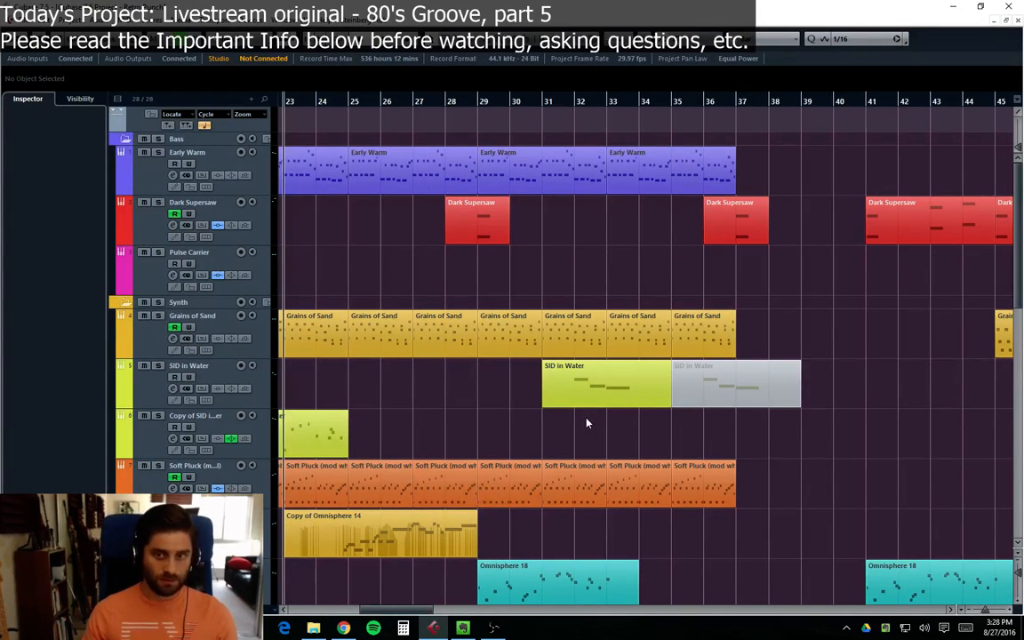
key(F3)
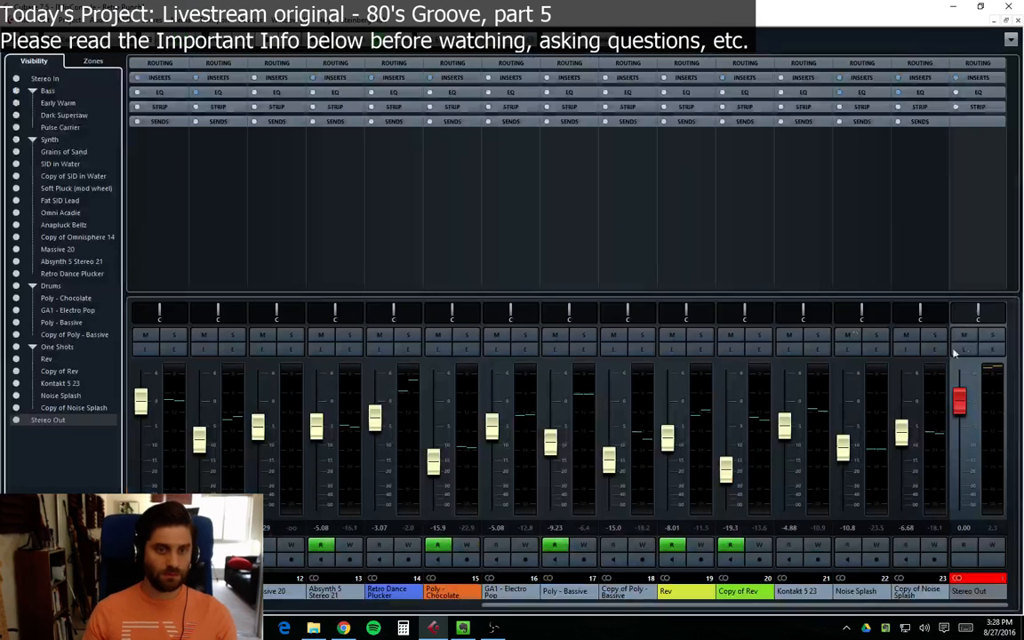
click(993, 349)
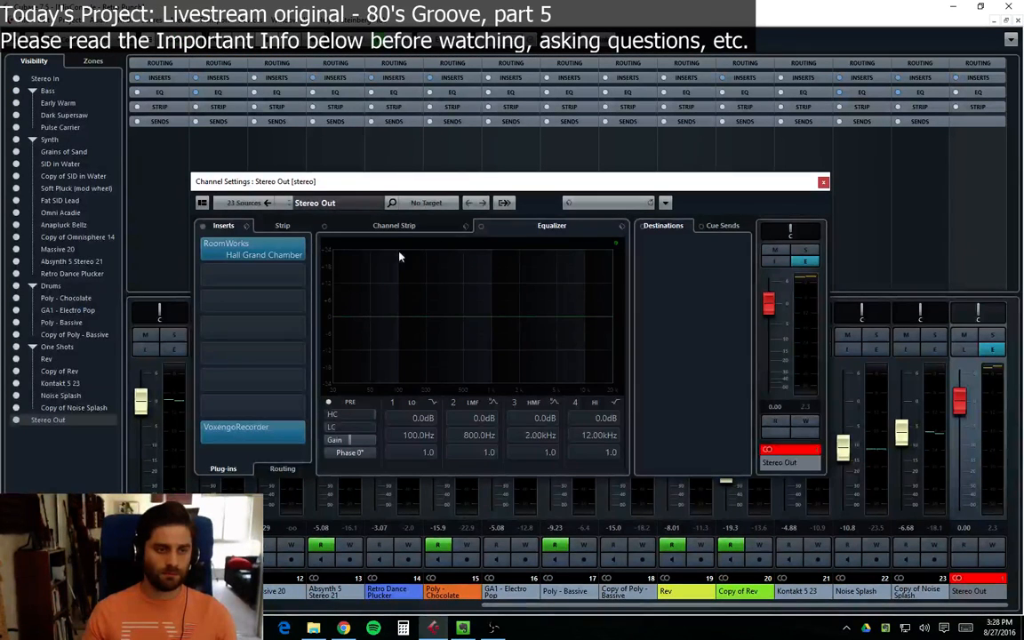
key(space)
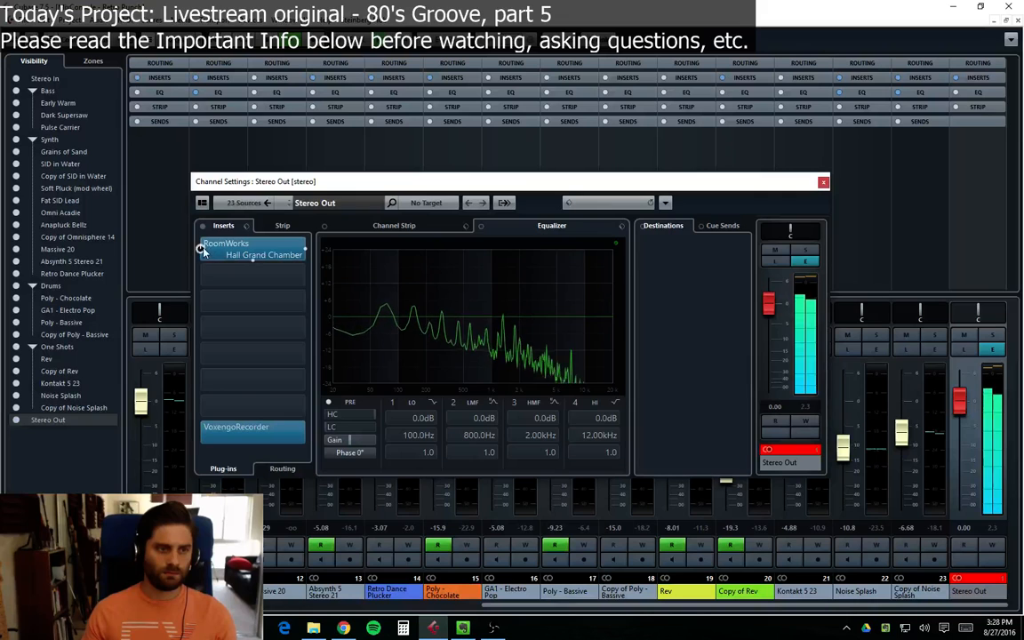
click(202, 249)
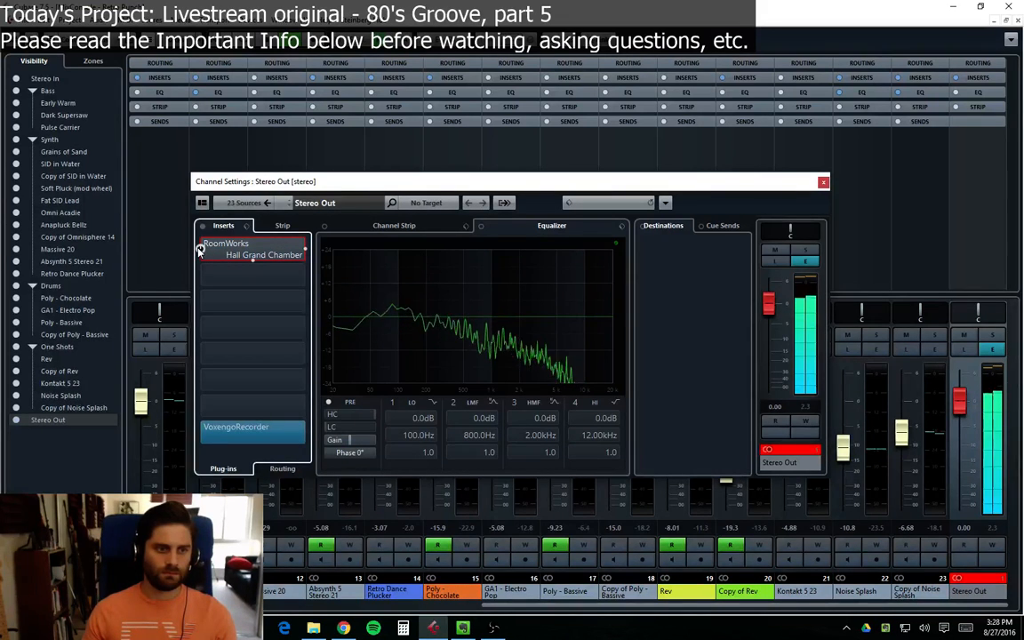
click(201, 250)
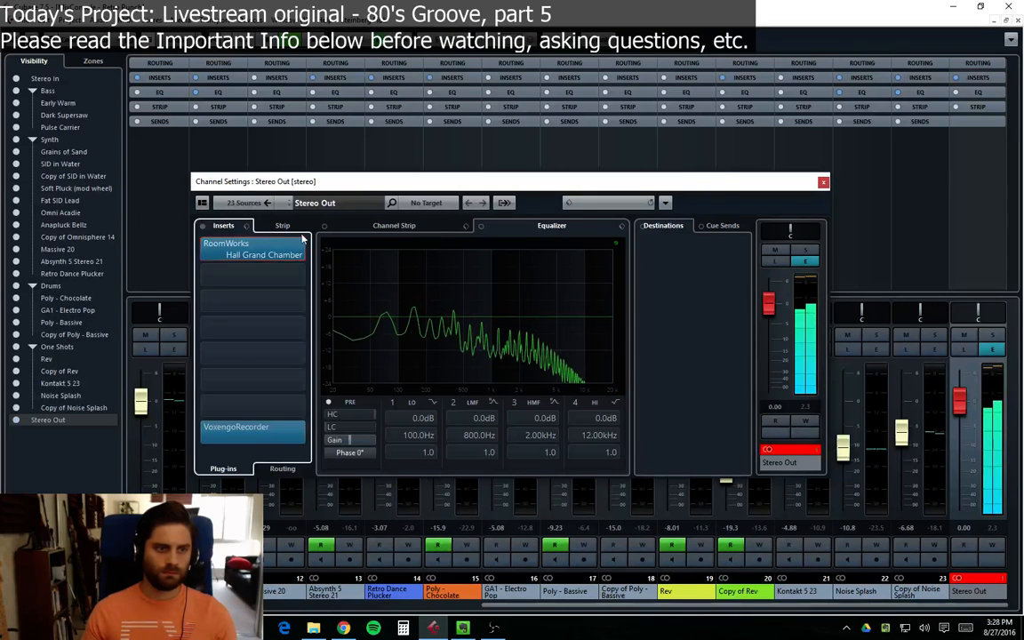
click(1008, 8)
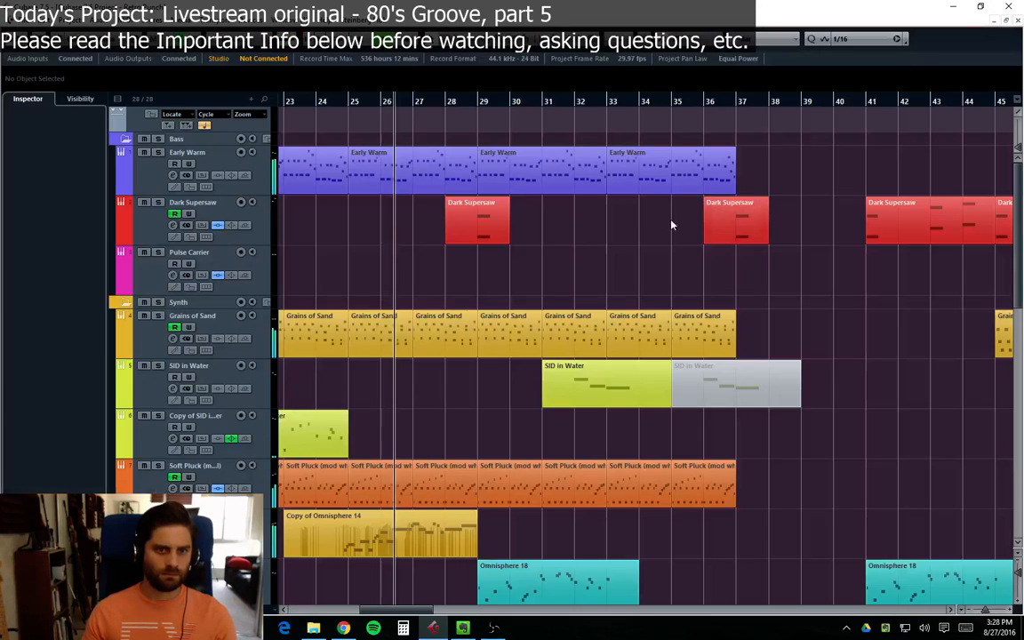
Step: Jump playback to around bar 33 and repeatedly toggle the RoomWorks bypass on the Stereo Out to compare the sound
click(599, 102)
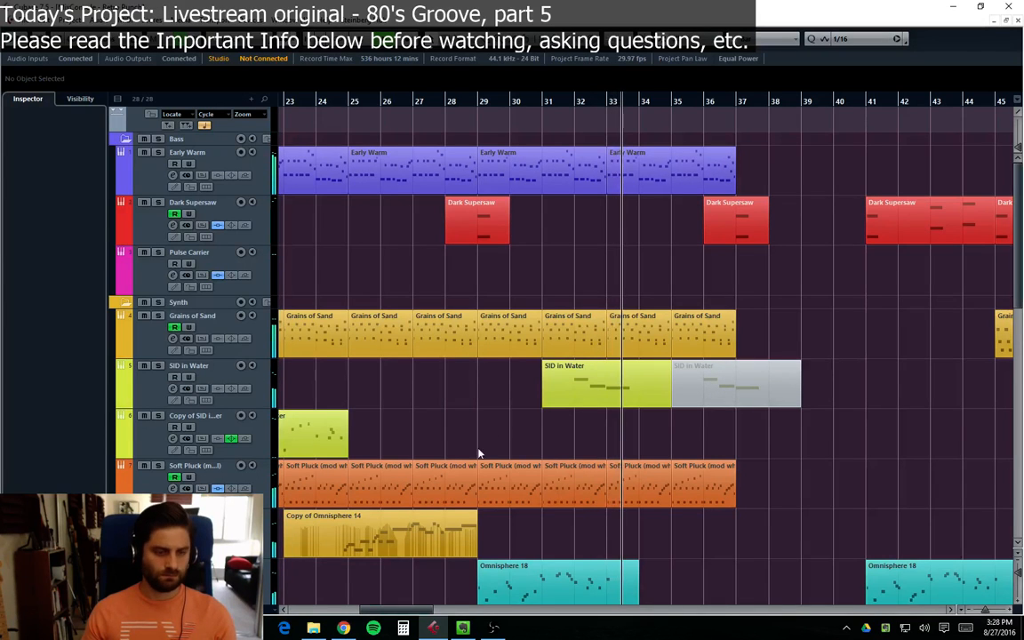
key(F3)
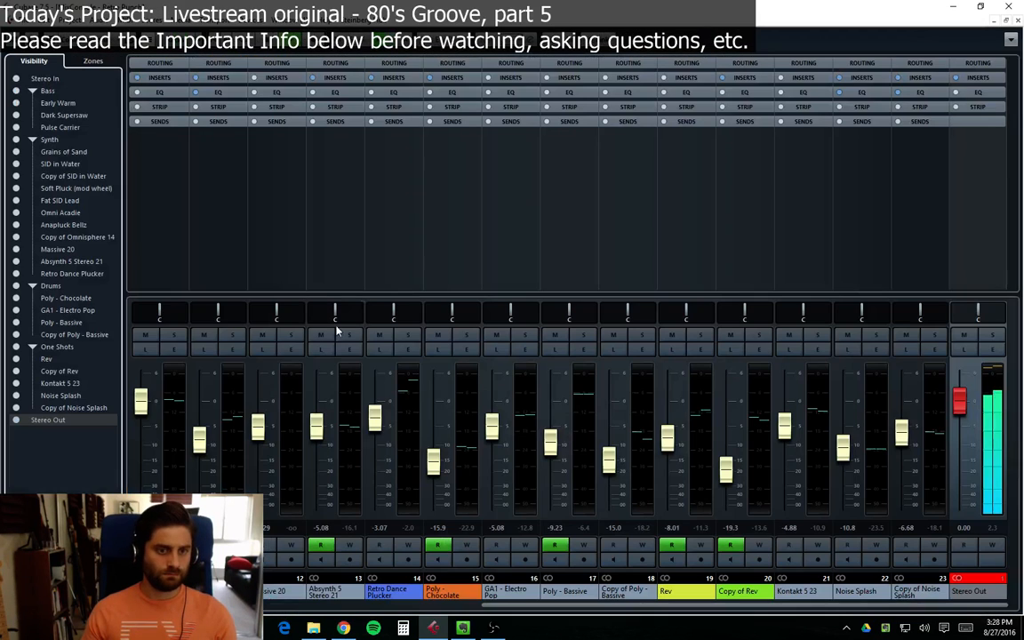
click(993, 348)
click(203, 249)
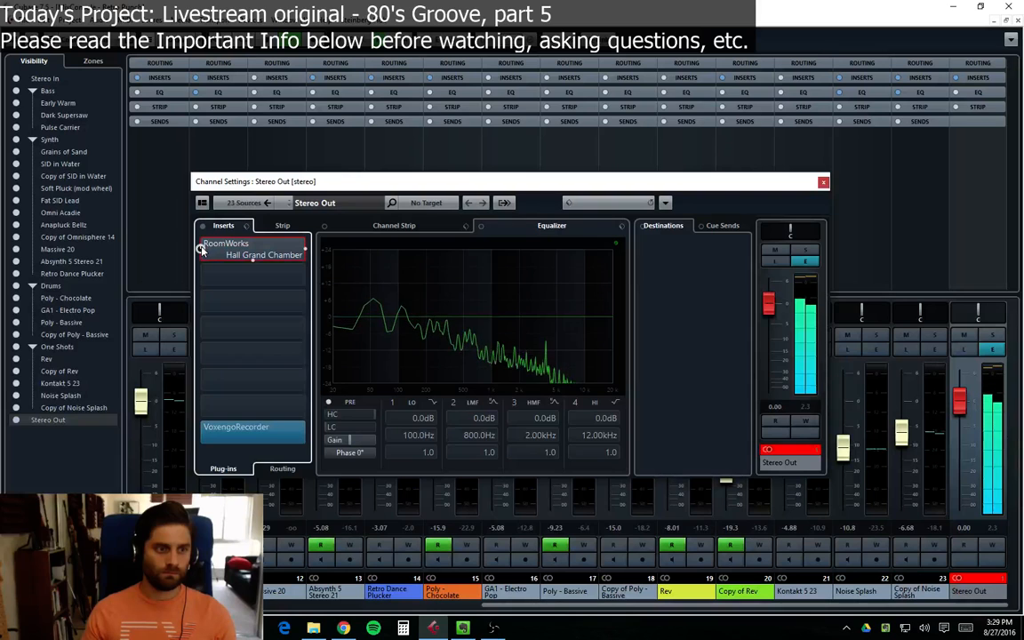
click(202, 249)
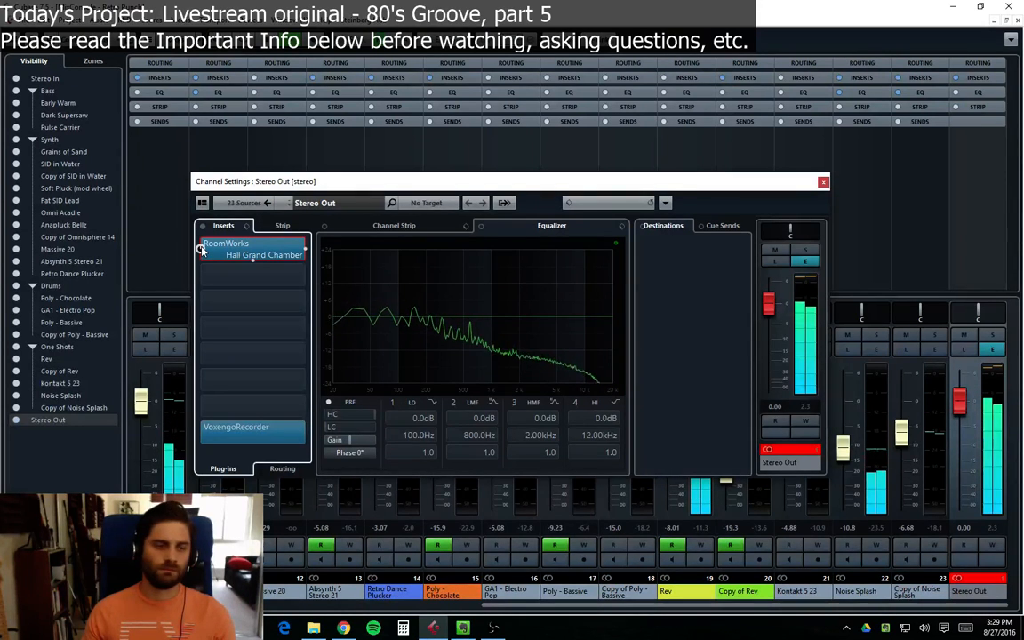
click(201, 250)
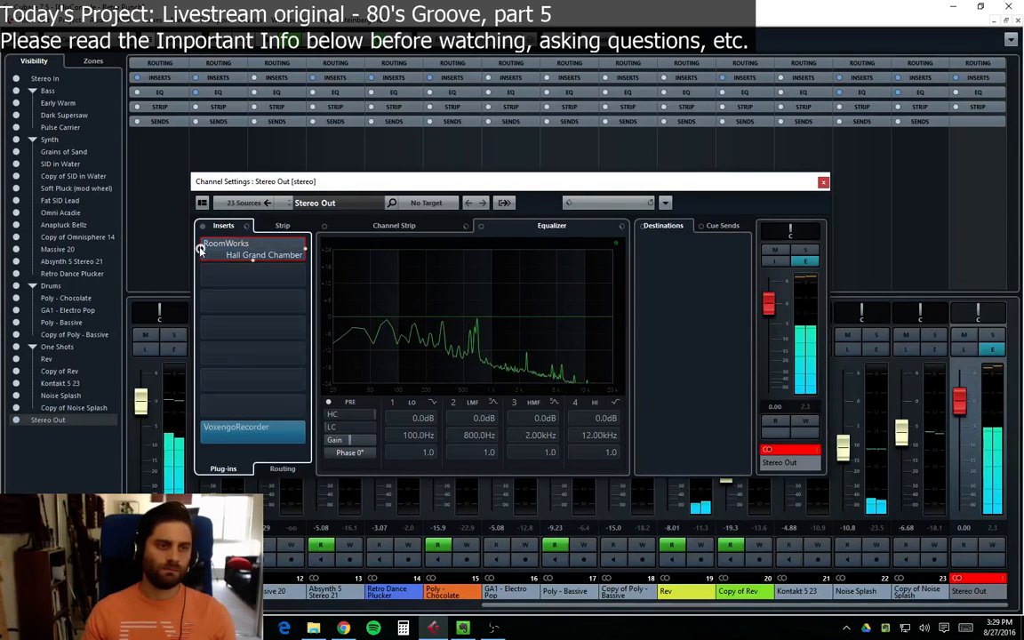
click(201, 250)
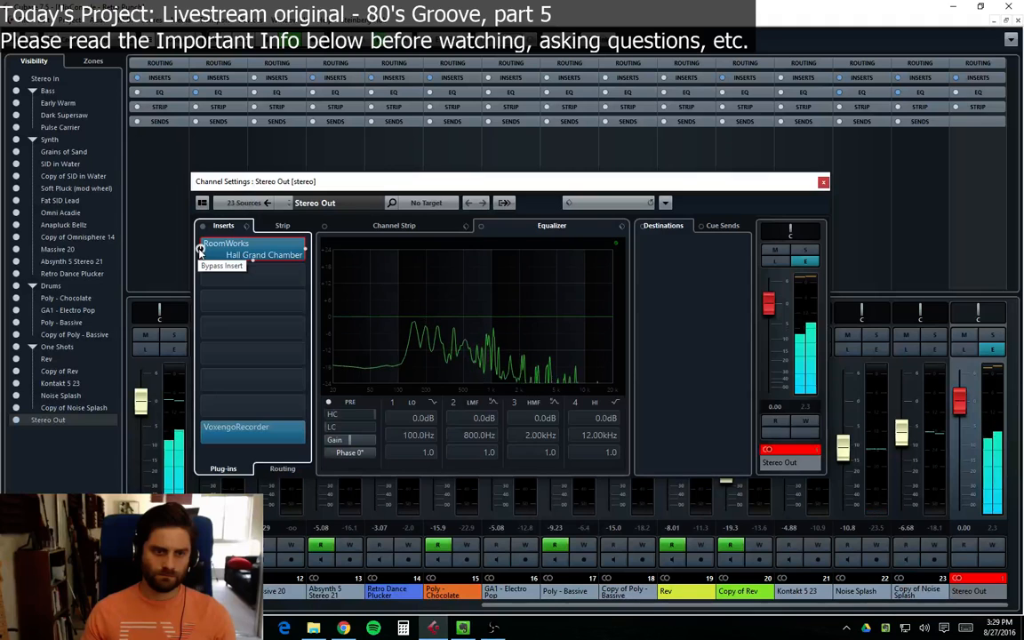
click(201, 250)
click(200, 250)
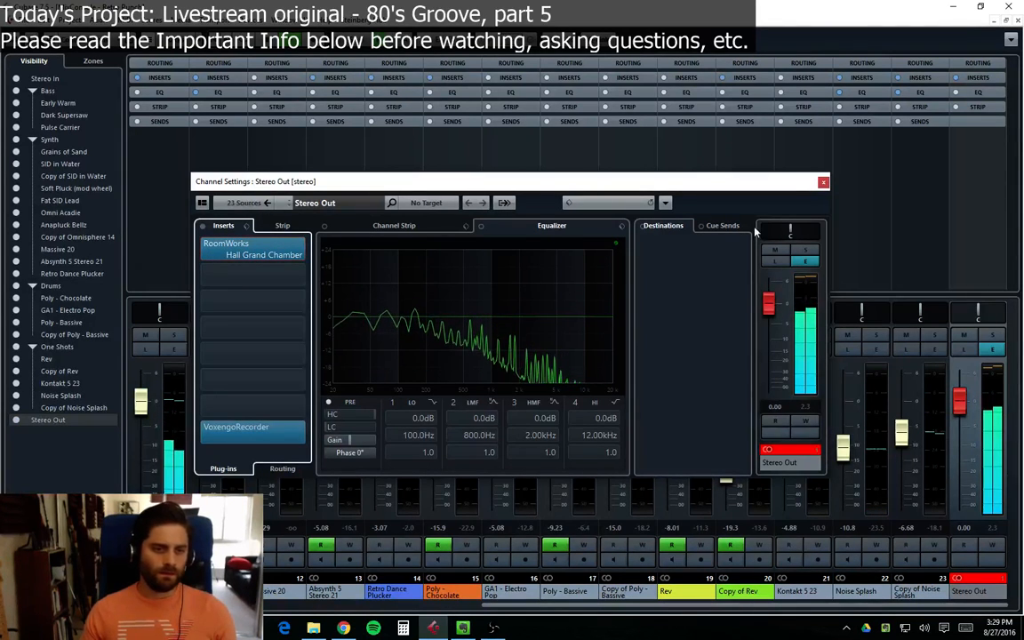
Step: Review the RoomWorks settings on the Stereo Out, and close the plug-in, channel and mixer windows
click(254, 245)
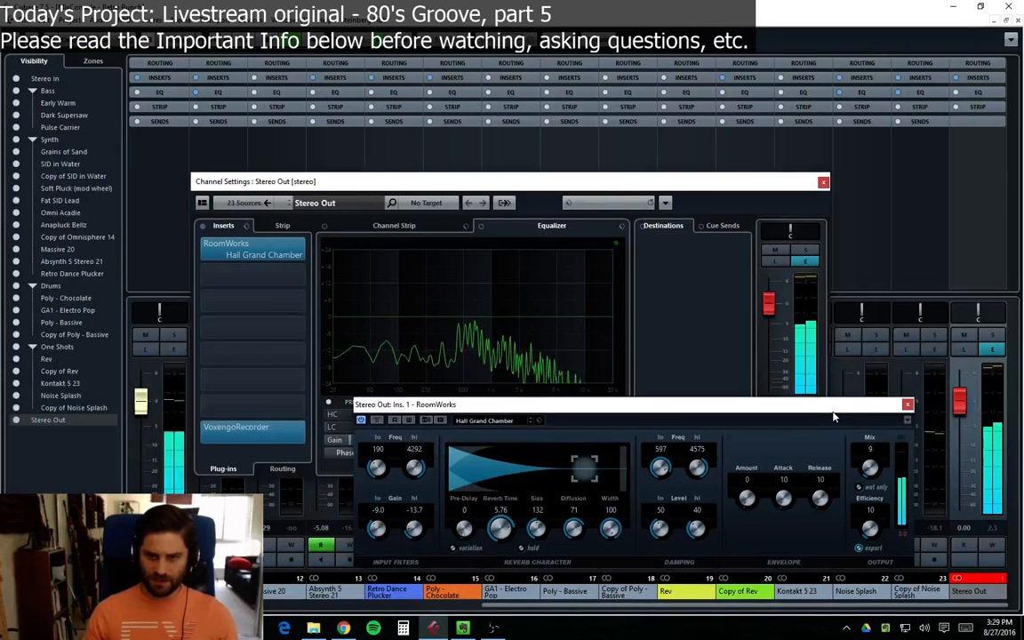
click(905, 407)
click(821, 182)
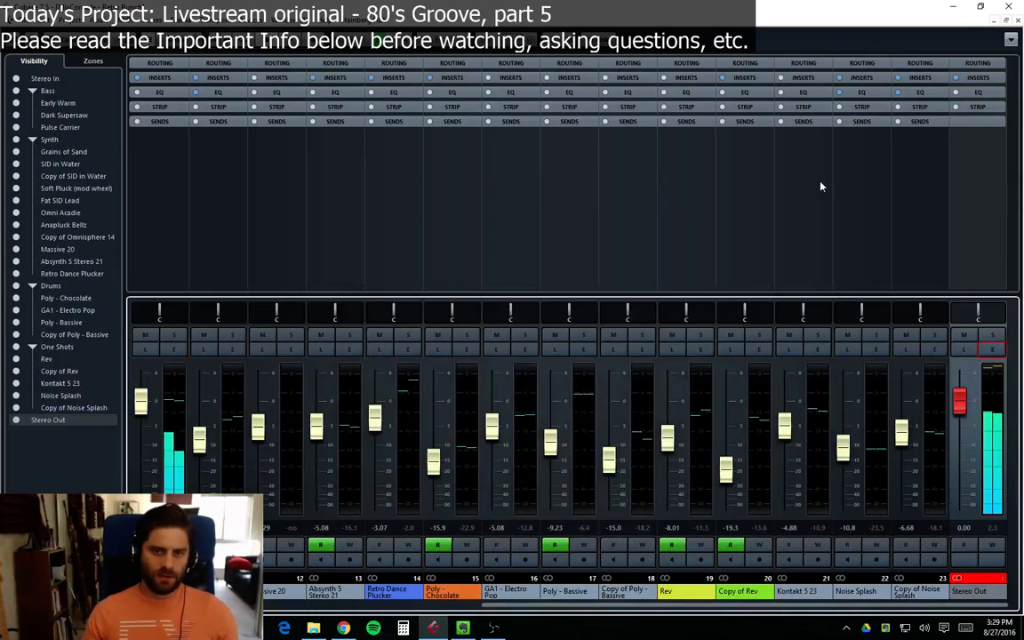
click(1018, 20)
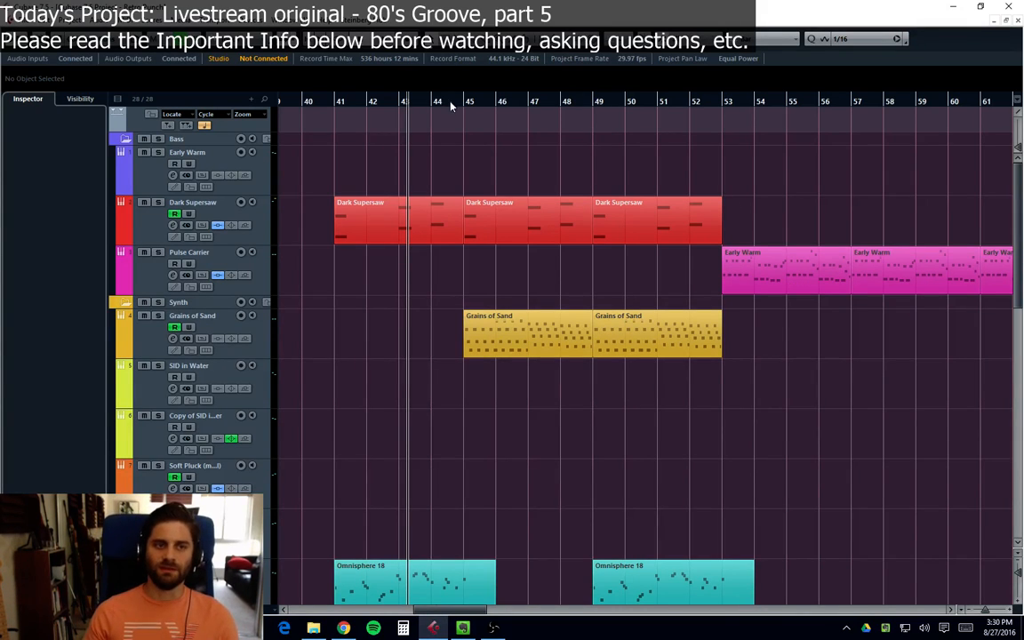
Step: Move the playback position to bar 41 and select the Dark Supersaw track
click(337, 101)
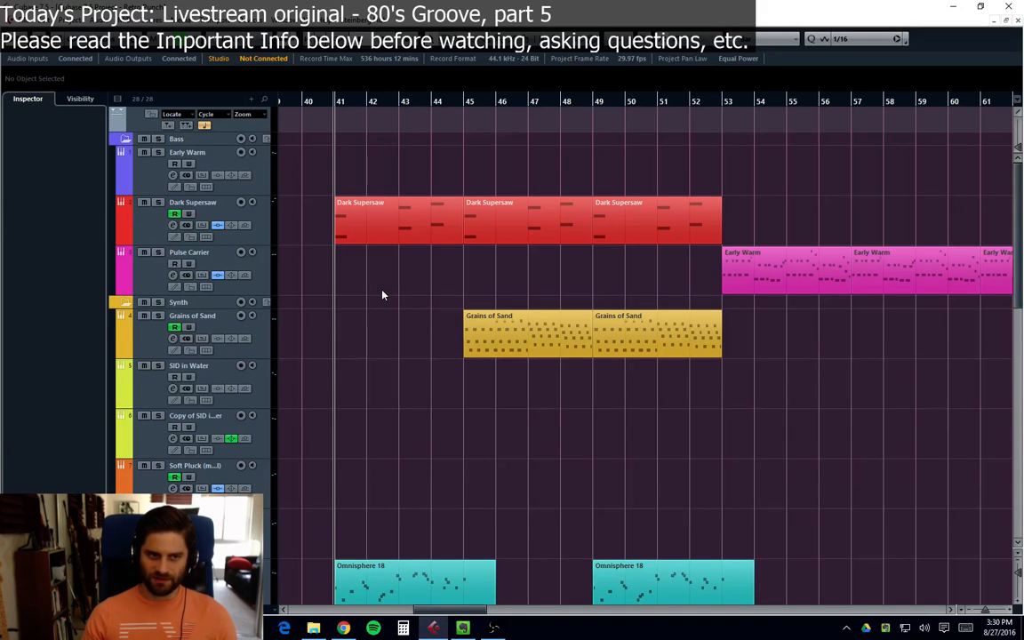
click(146, 237)
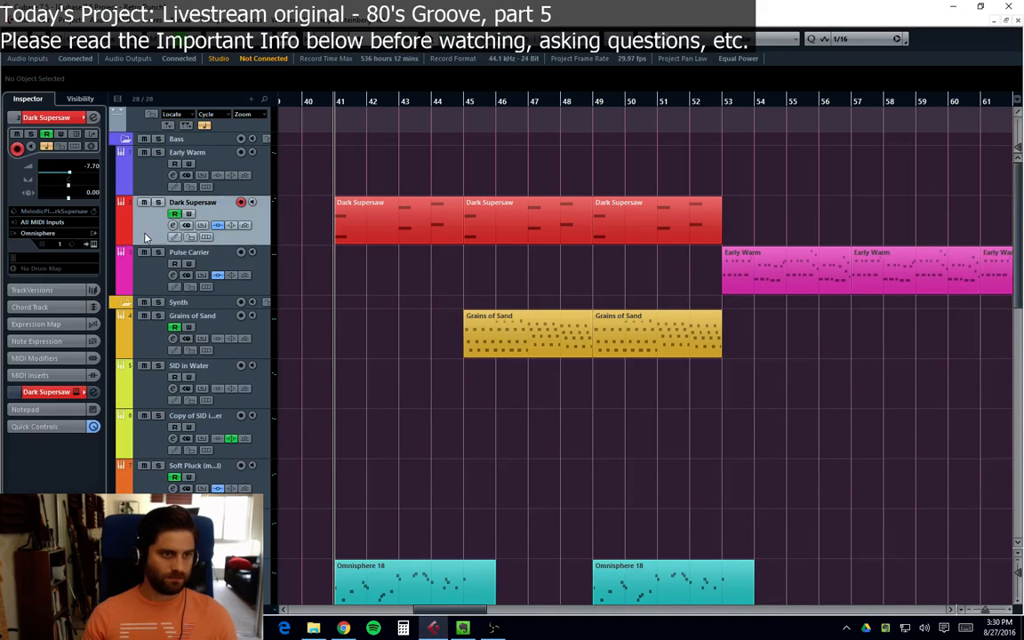
scroll(269, 371, down, 10)
scroll(269, 370, up, 5)
key(F3)
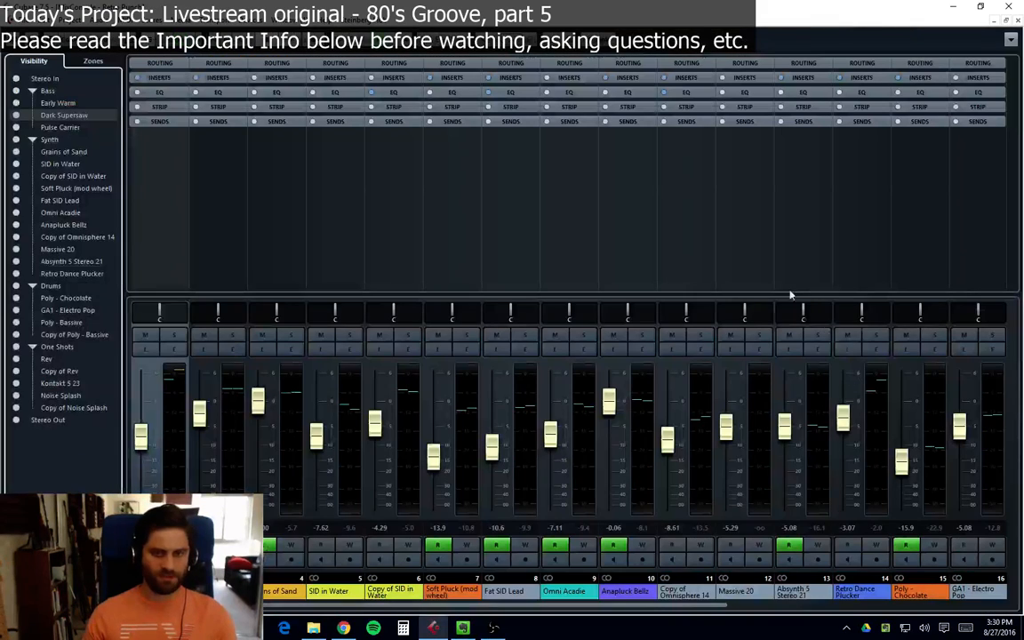
scroll(661, 534, down, 8)
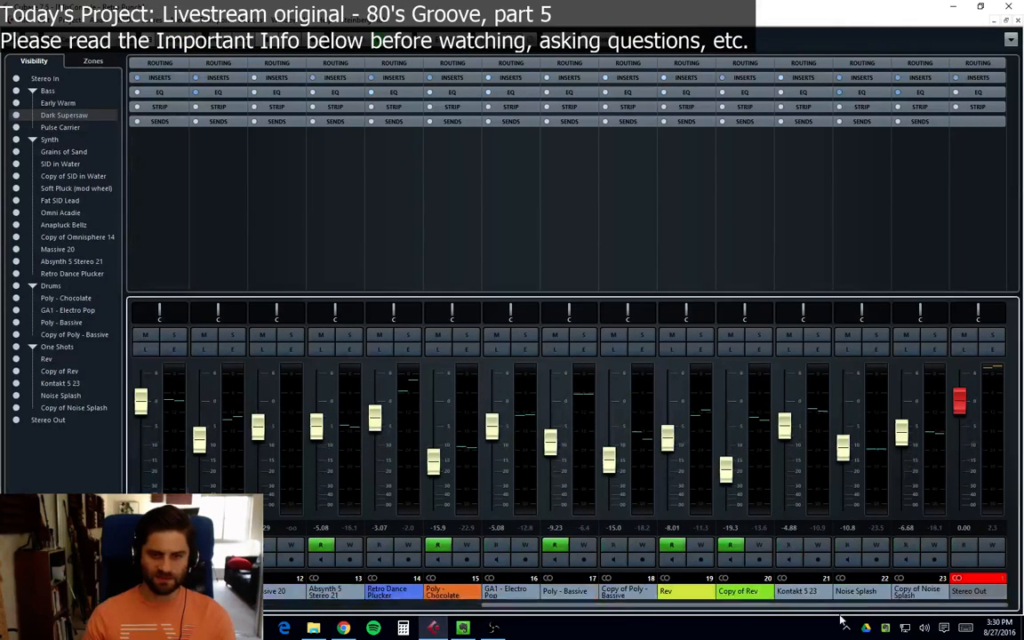
click(991, 348)
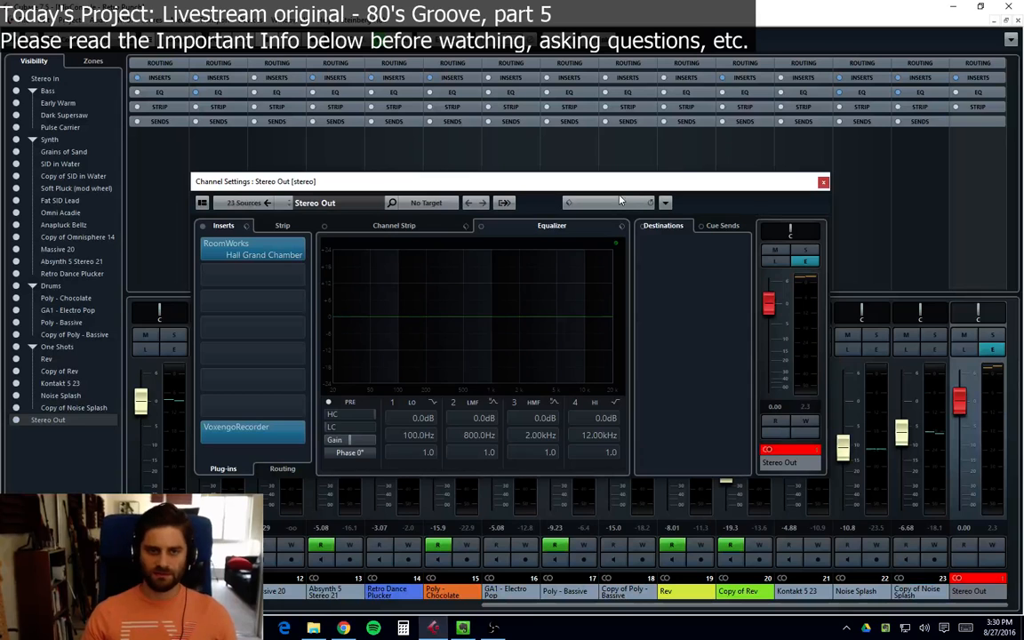
mouse_move(615, 188)
mouse_down()
mouse_move(624, 188)
mouse_move(595, 182)
mouse_up()
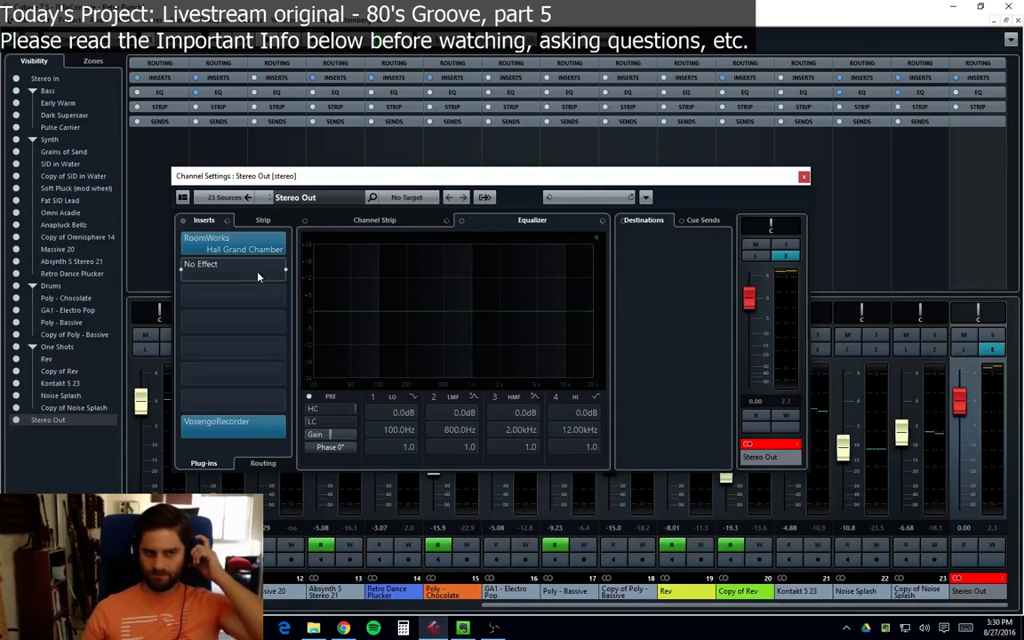
click(229, 259)
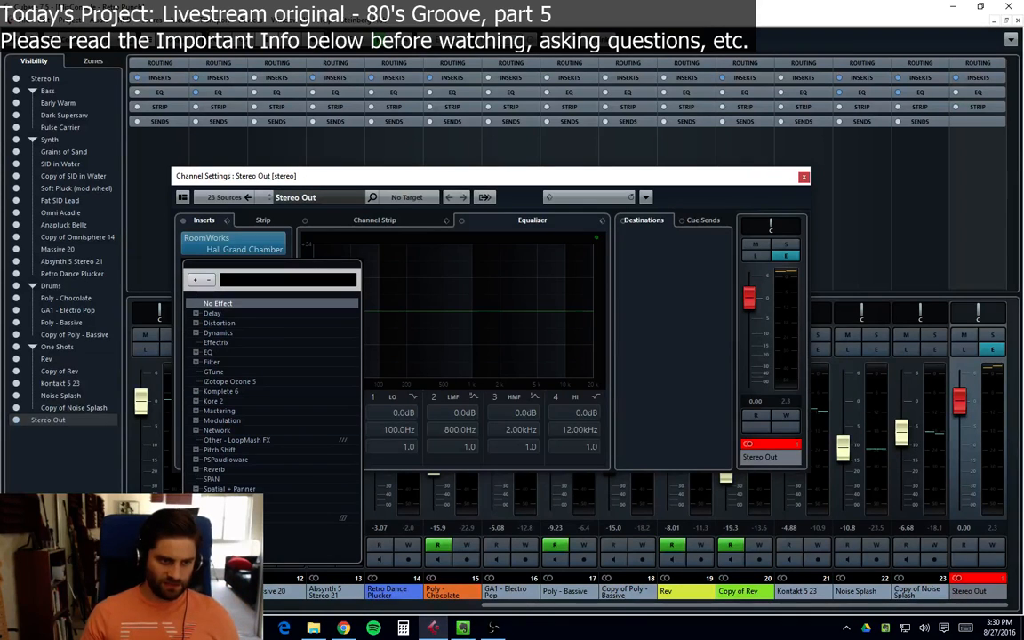
click(197, 470)
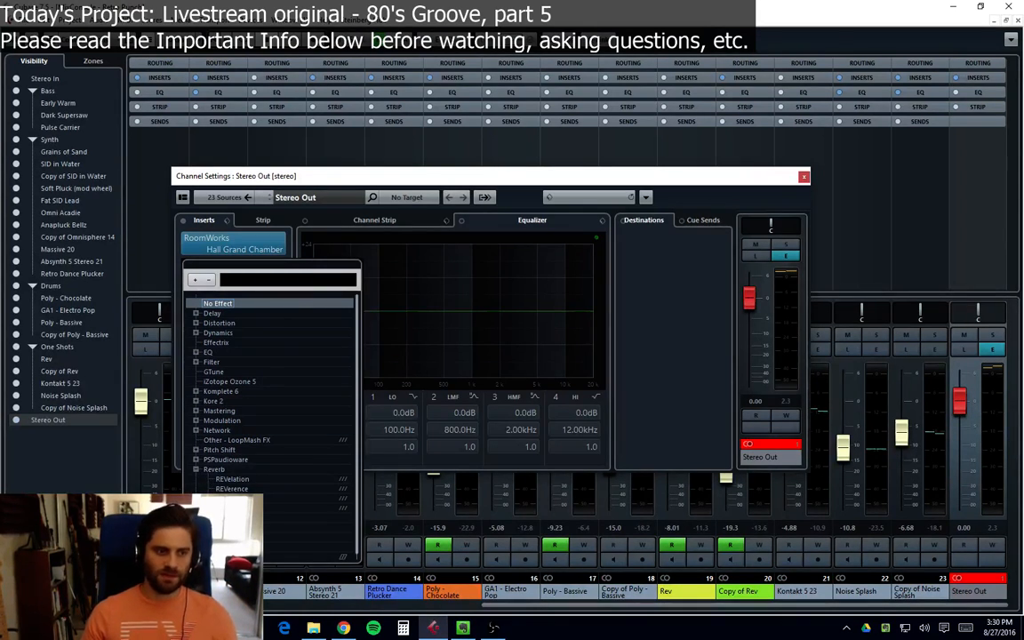
click(681, 176)
click(803, 177)
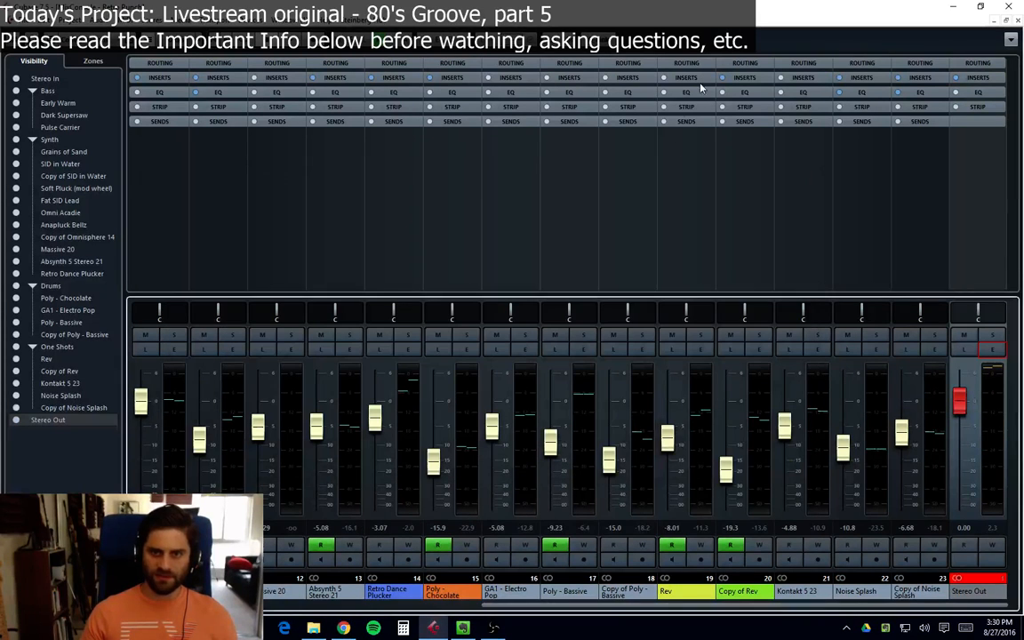
click(1016, 21)
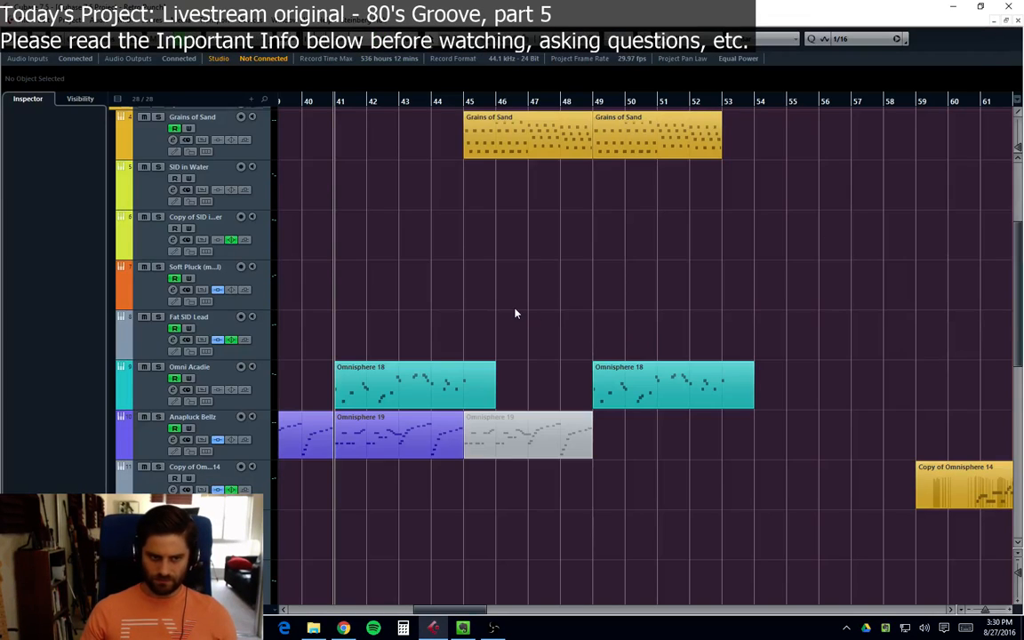
Step: Look through the arrangement from its start and set the playback position to bar 29
drag(450, 610, 383, 613)
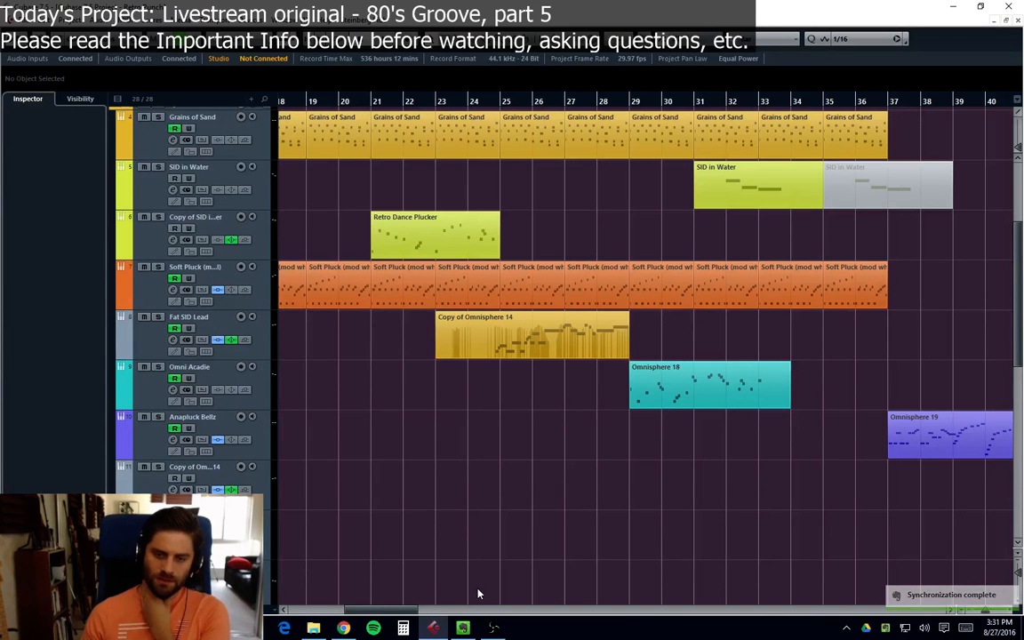
drag(402, 615, 339, 614)
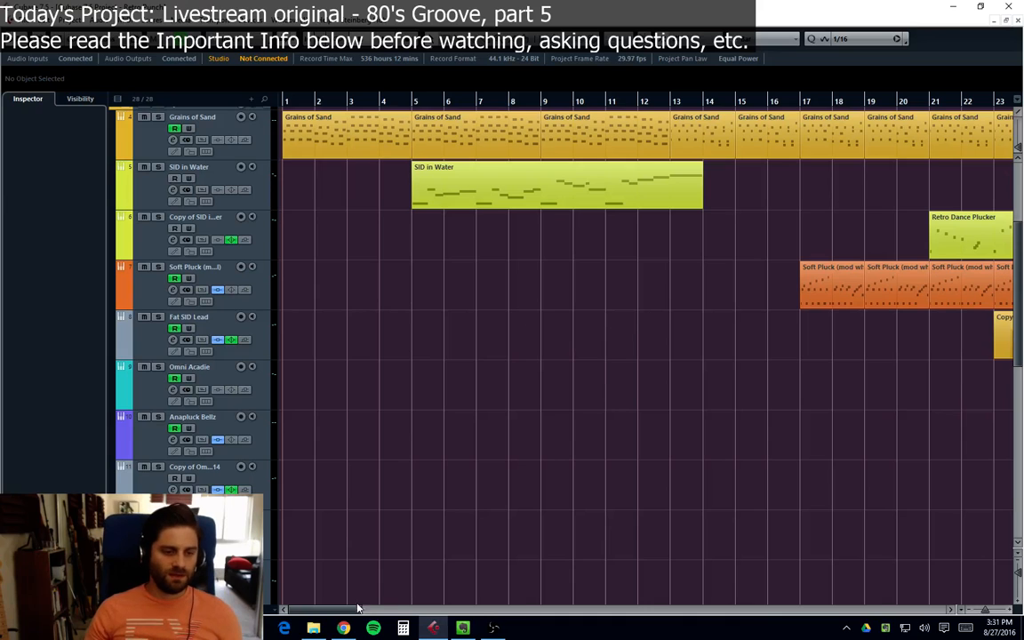
scroll(397, 429, up, 4)
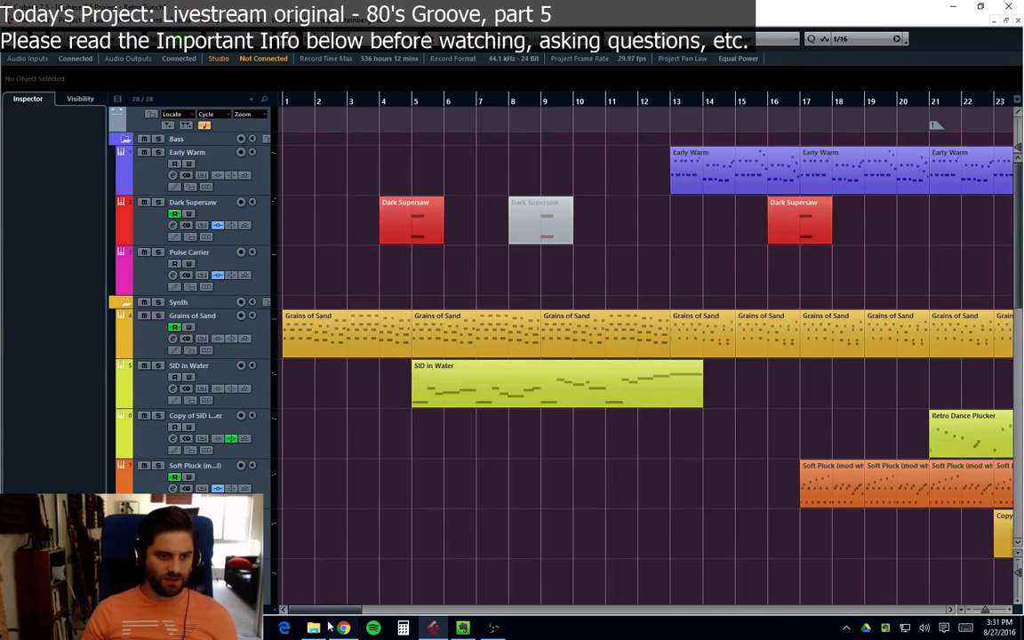
scroll(413, 556, right, 10)
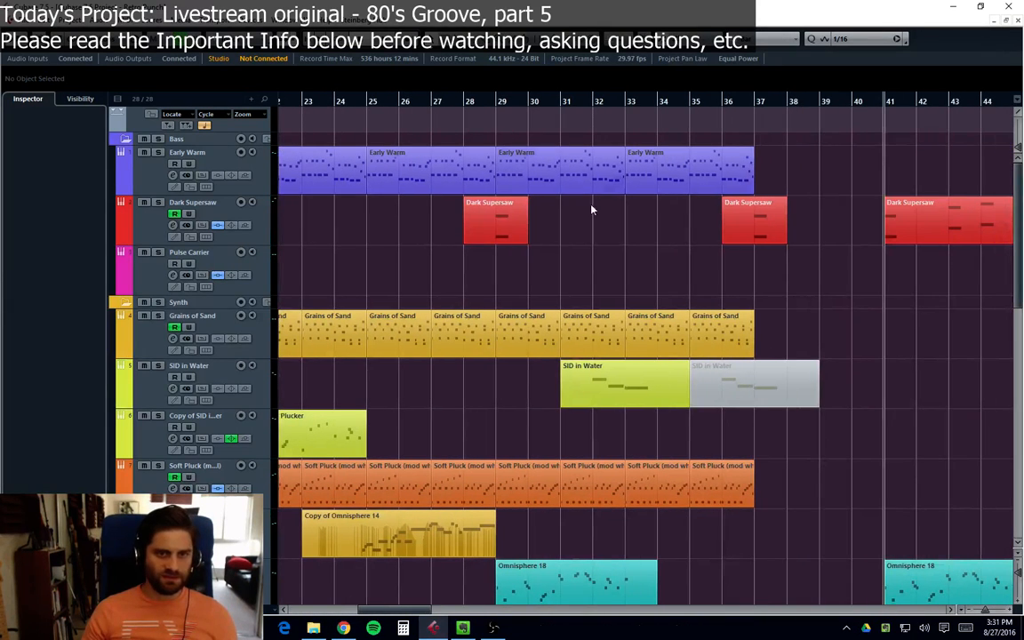
click(495, 100)
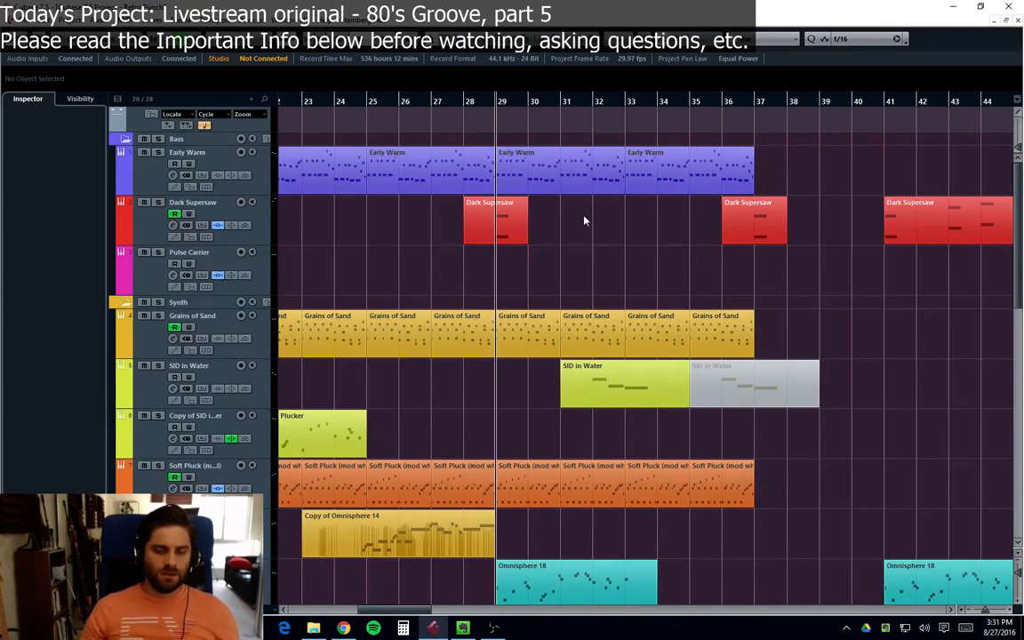
click(464, 629)
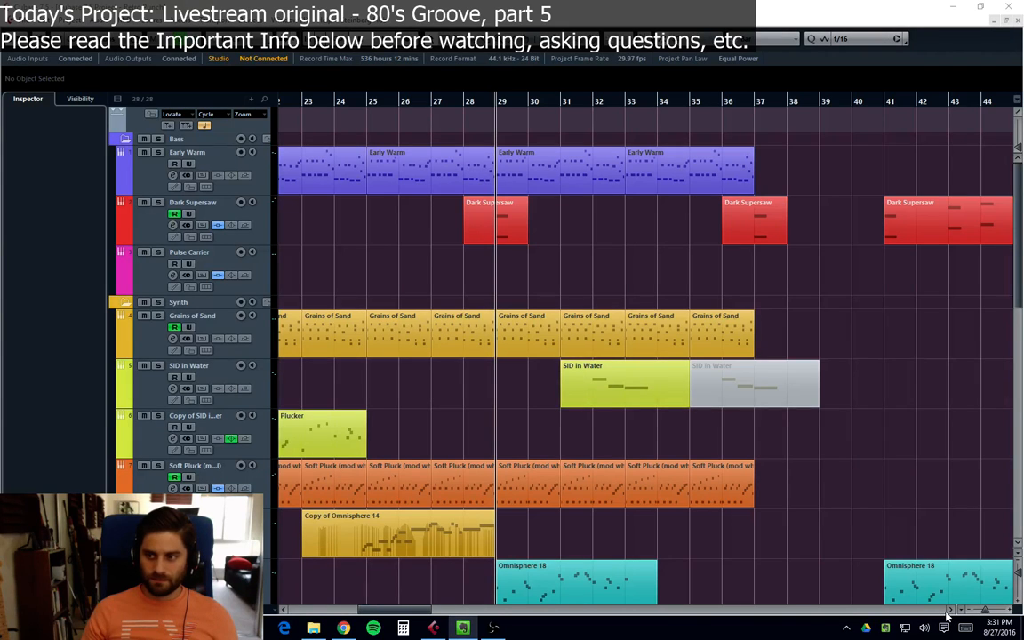
click(886, 570)
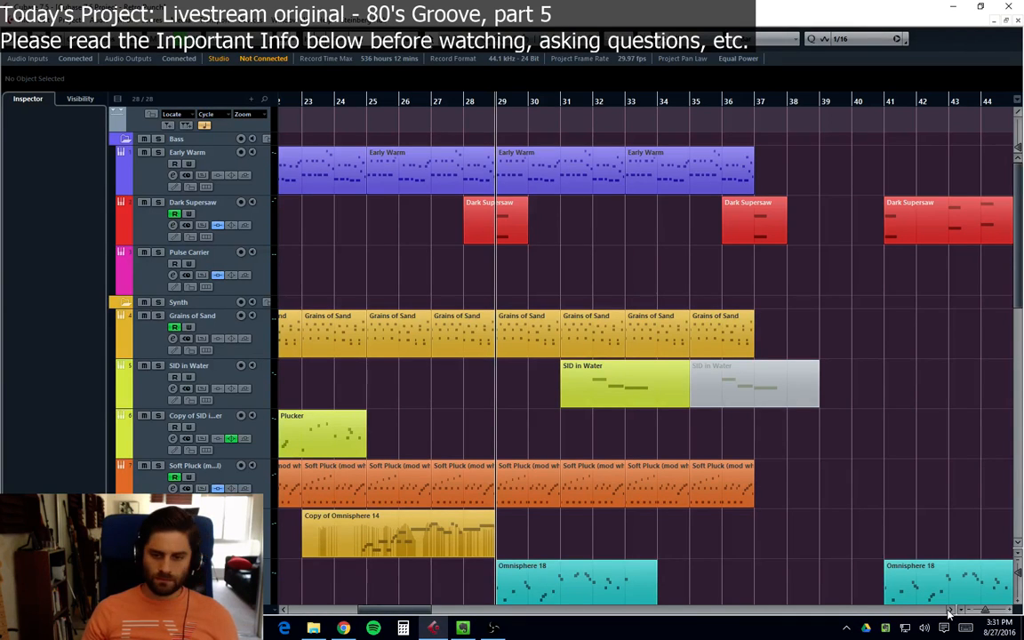
Step: Look over the synth, drum and one-shot tracks from bar 45 onward and set the playback position to bar 57
scroll(948, 611, right, 10)
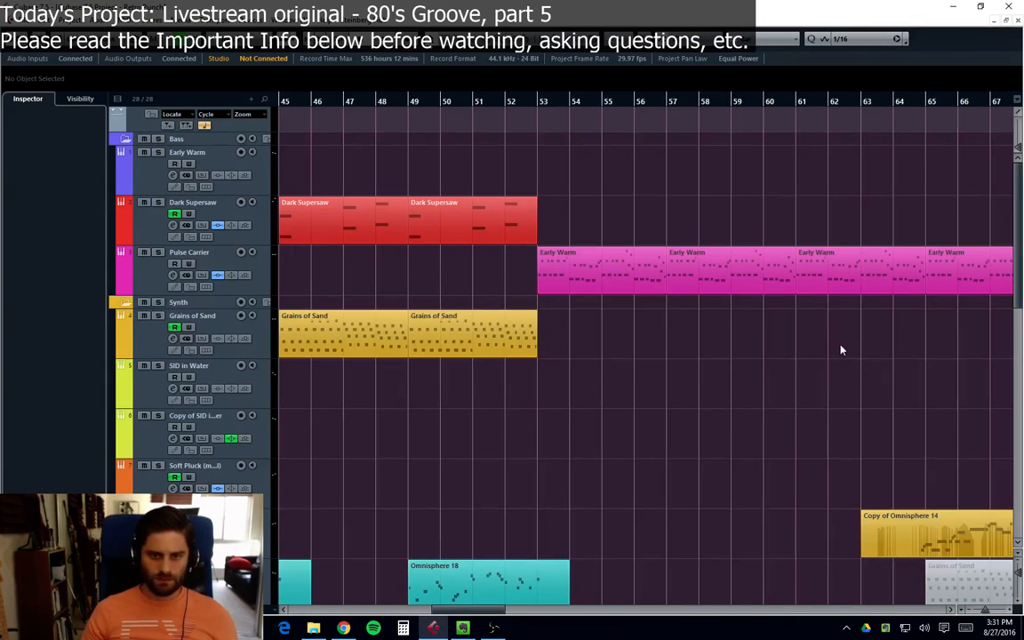
scroll(840, 347, down, 8)
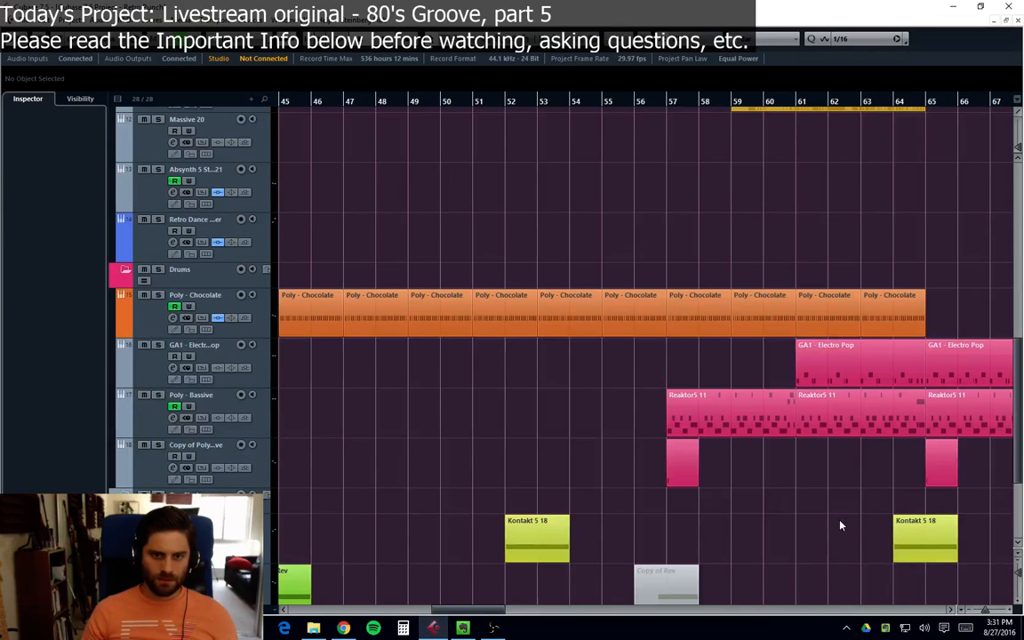
scroll(687, 304, up, 4)
scroll(731, 460, down, 6)
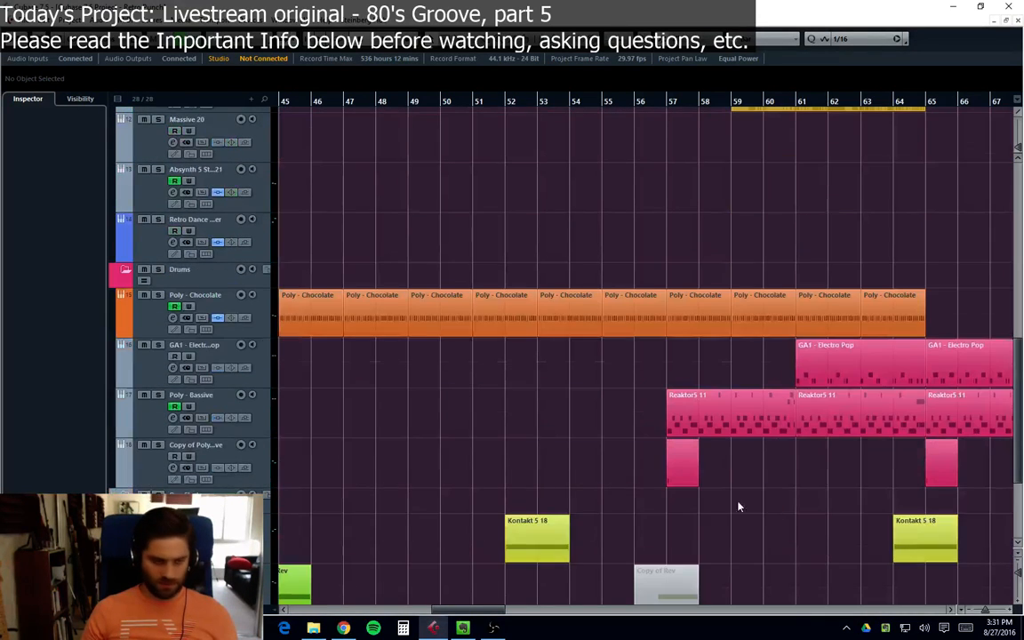
click(668, 101)
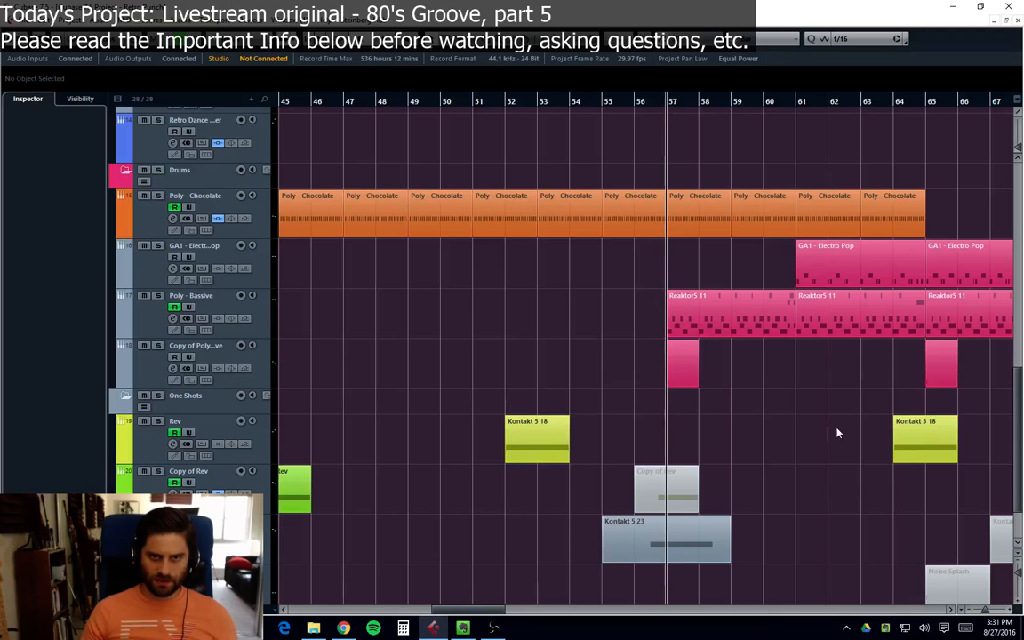
Step: Load PSP VintageWarmer2 into the second insert slot of the Stereo Out and close the channel settings and mixer
key(F3)
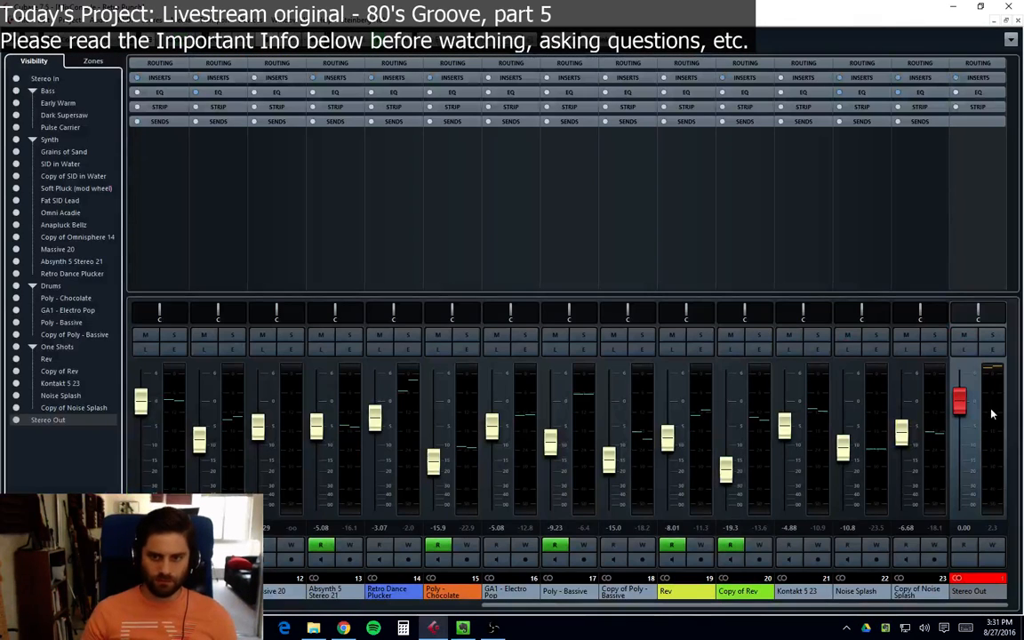
click(990, 349)
click(234, 259)
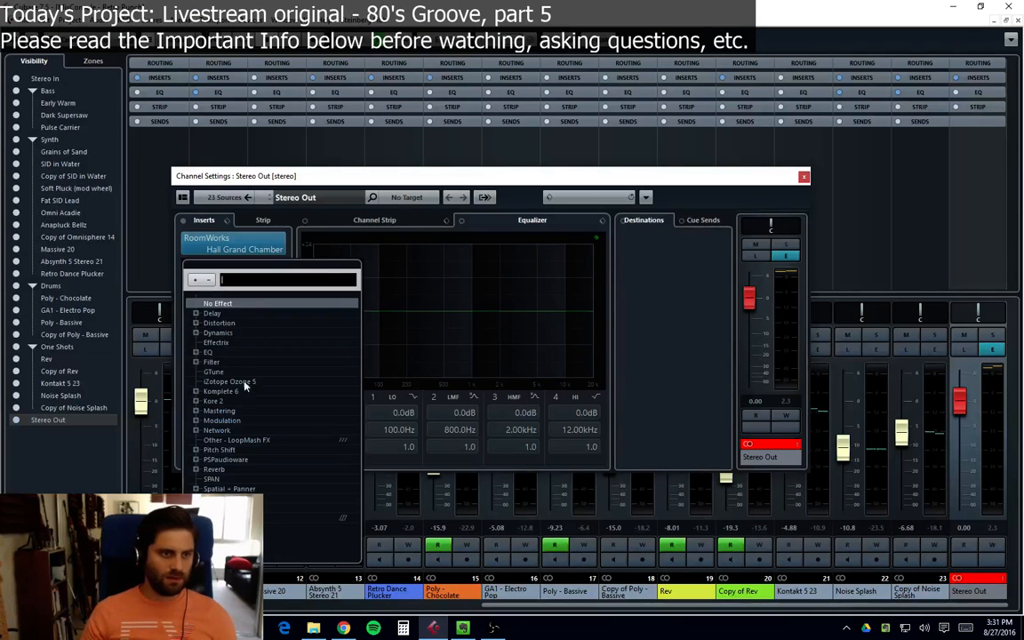
click(197, 460)
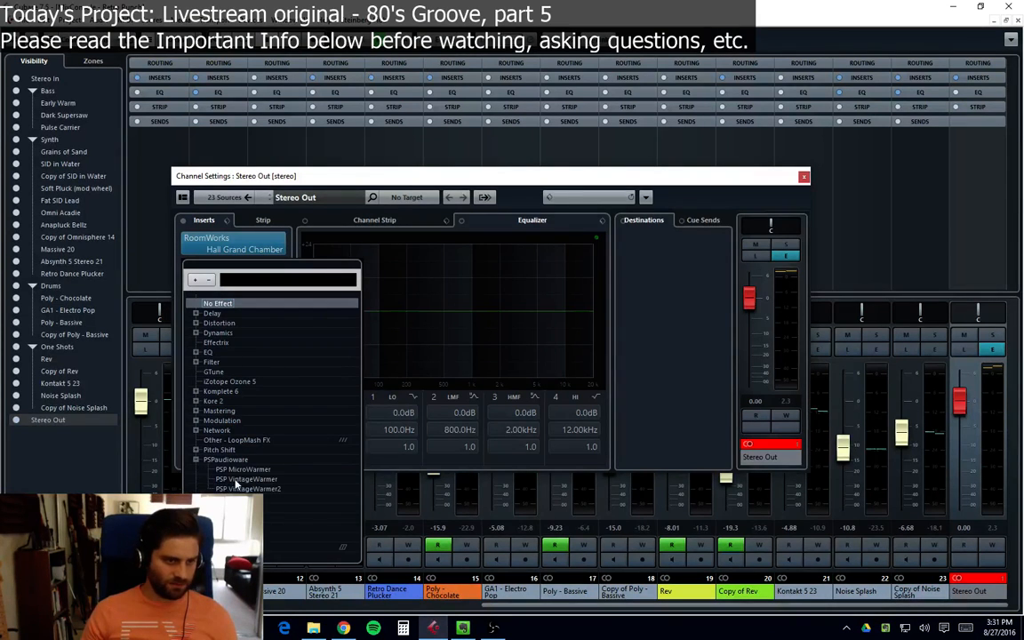
click(245, 488)
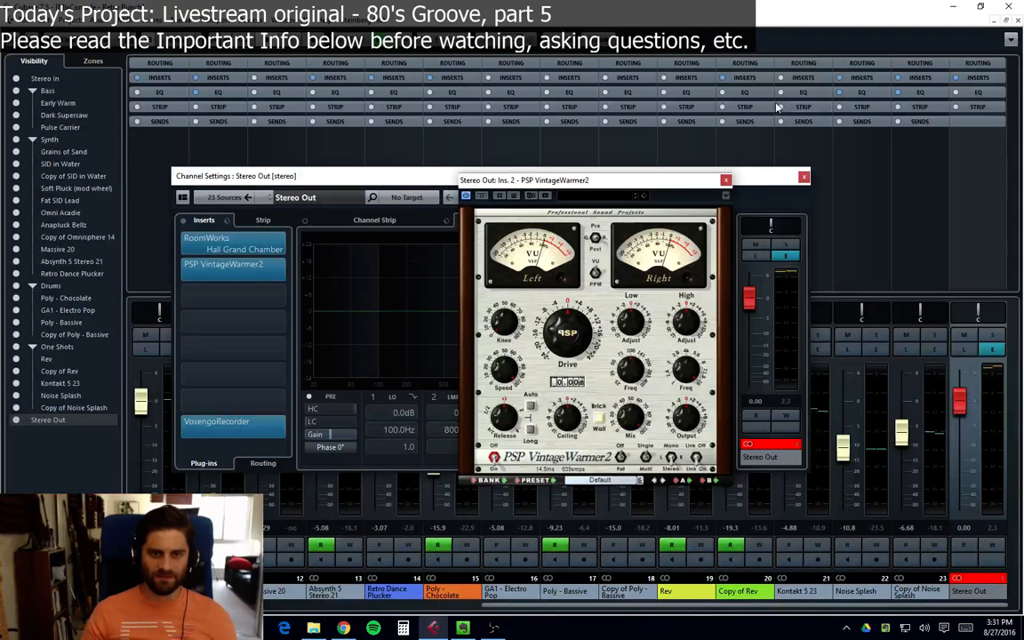
click(798, 195)
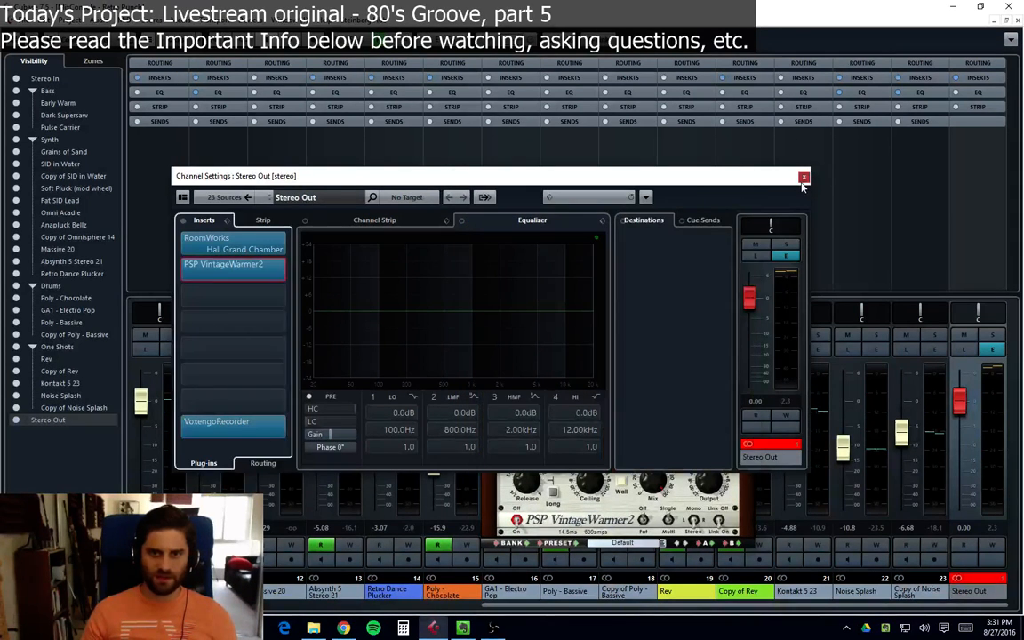
click(803, 176)
click(1018, 21)
Step: Play the song from around bar 50 and load the Mix Finalize 1 preset in PSP VintageWarmer2
drag(602, 243, 839, 190)
scroll(619, 185, down, 8)
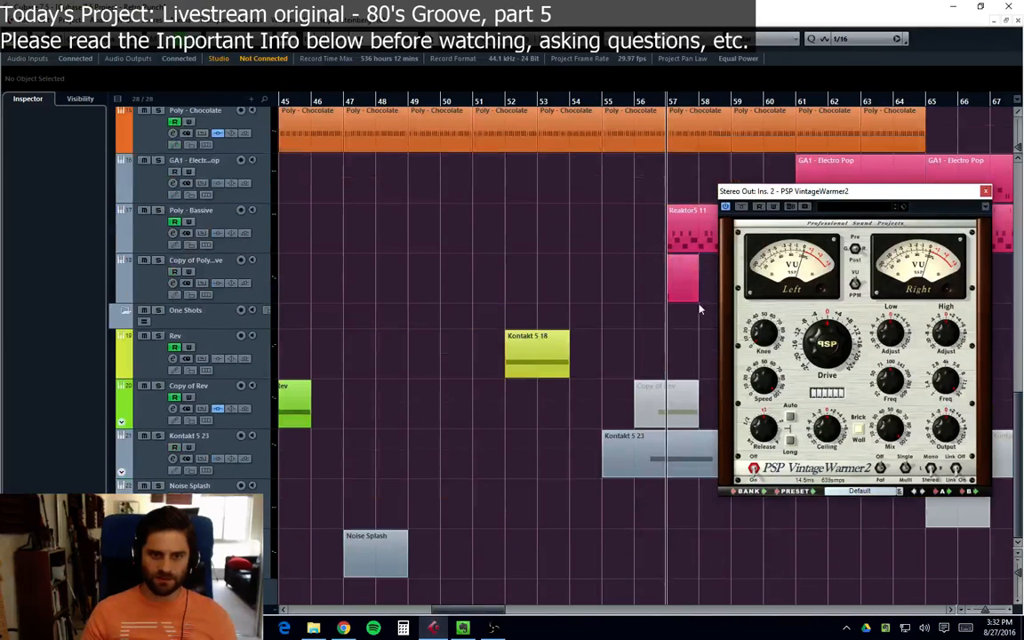
scroll(477, 128, up, 2)
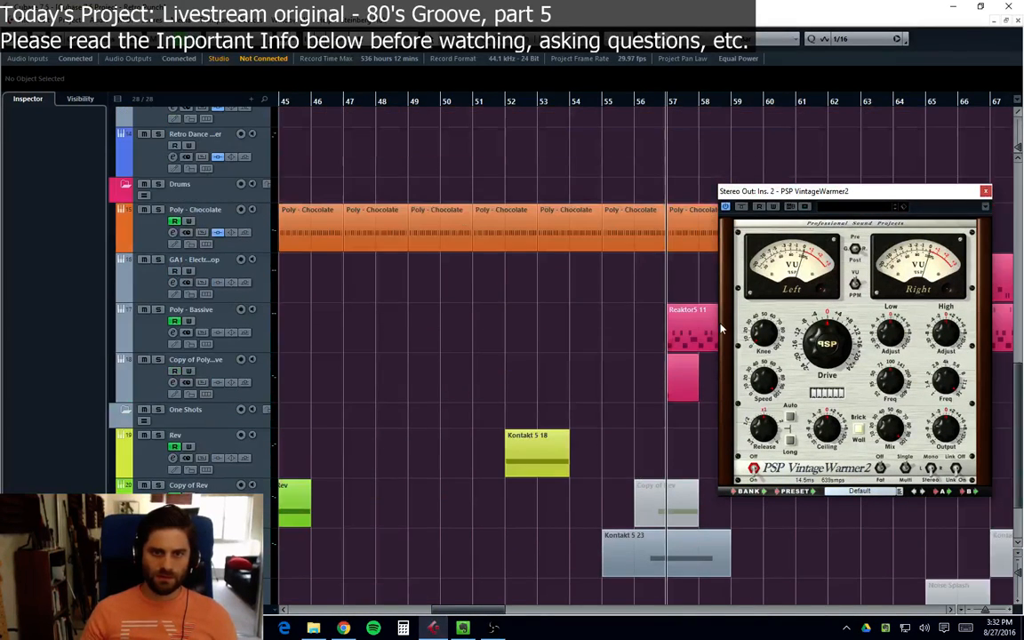
click(434, 102)
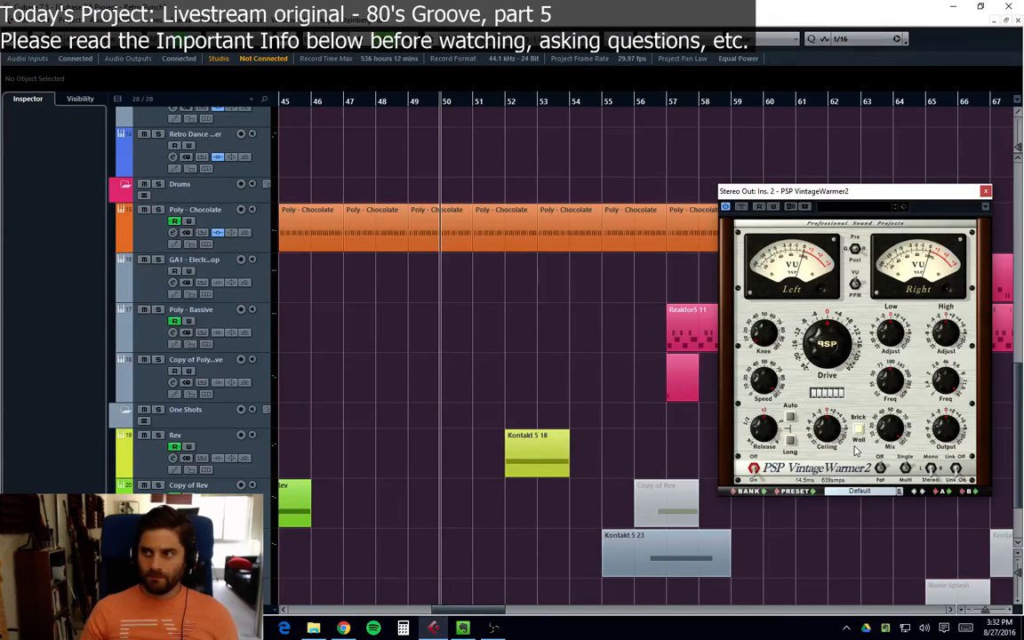
click(855, 490)
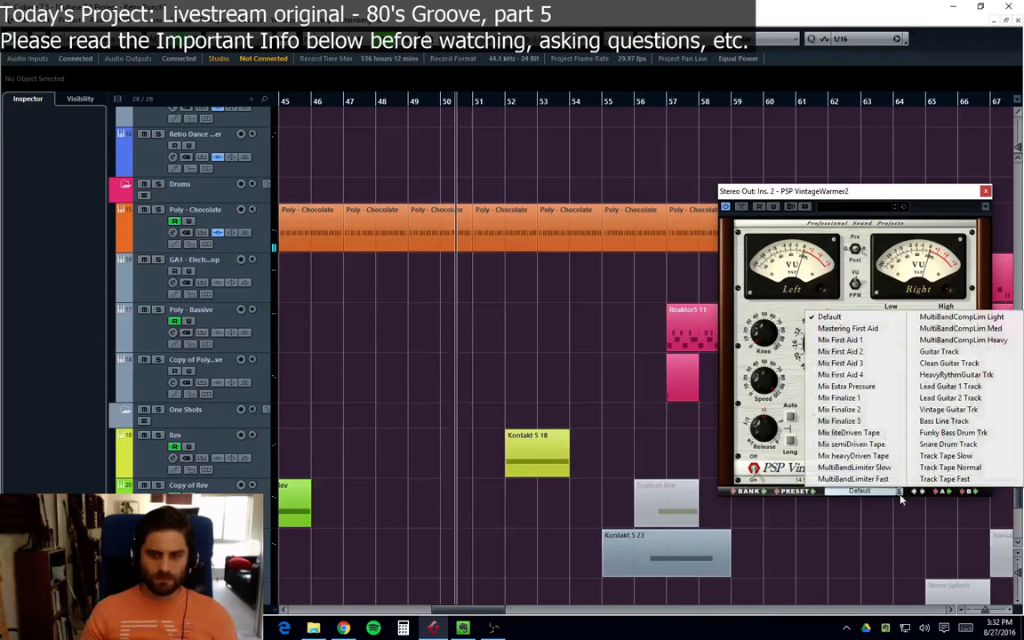
click(840, 398)
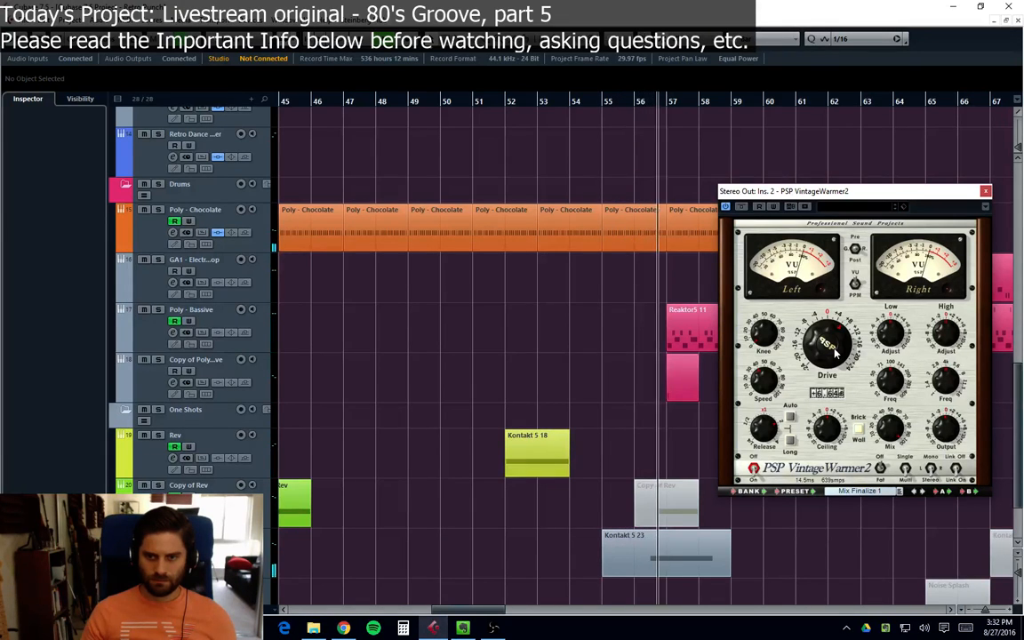
Step: Reset the Stereo Out's clip indicator in the mixer and lower its fader to -0.64 dB
key(F3)
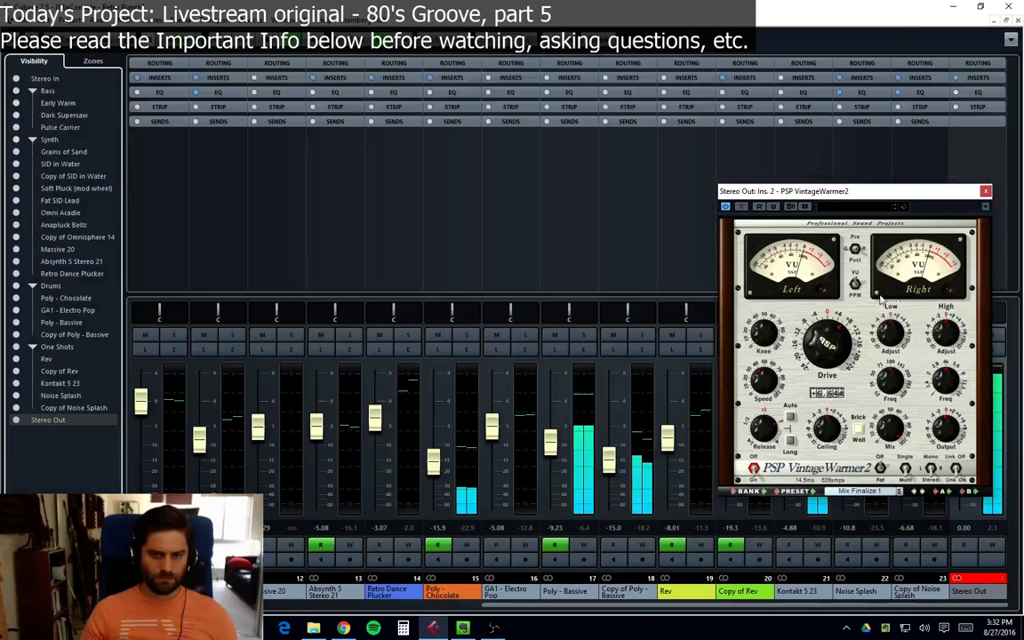
drag(867, 193, 729, 189)
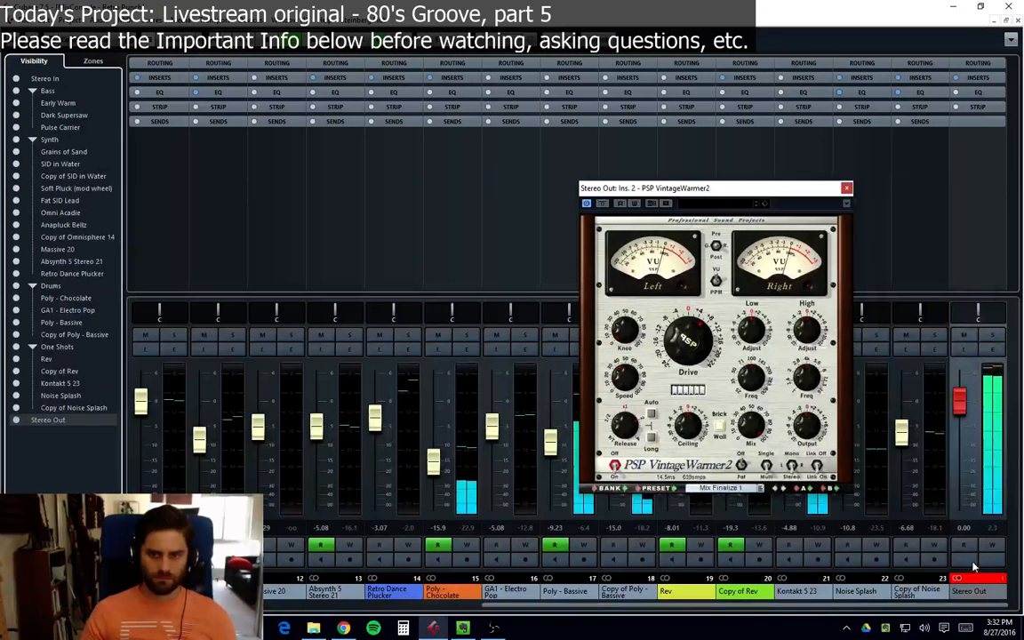
click(974, 576)
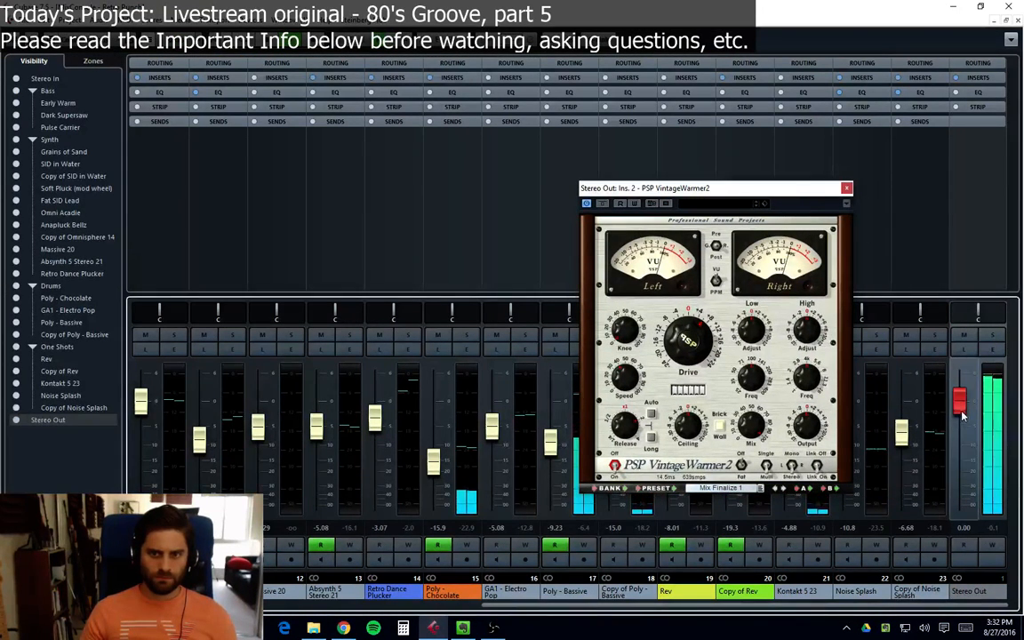
drag(961, 413, 960, 417)
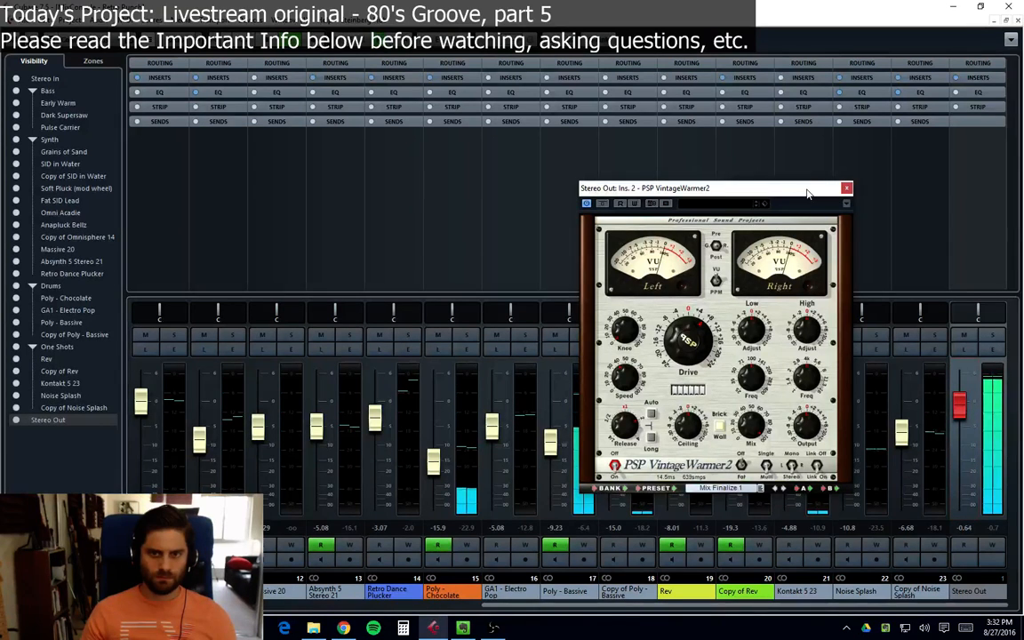
Step: Open the Stereo Out channel settings beside the PSP VintageWarmer2 window and watch the output level while the song plays
drag(806, 194, 784, 193)
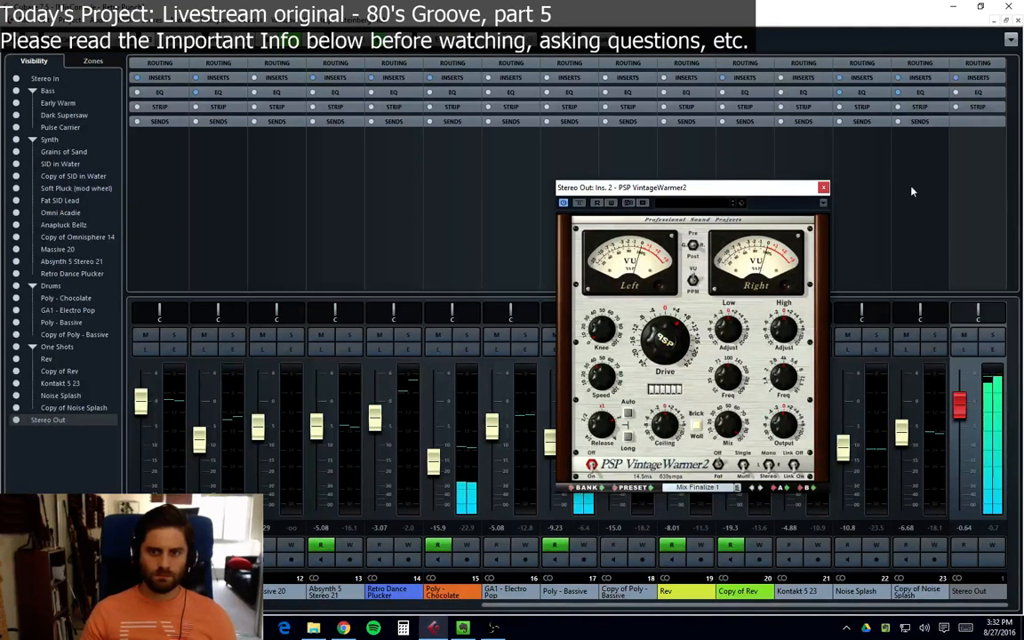
click(991, 349)
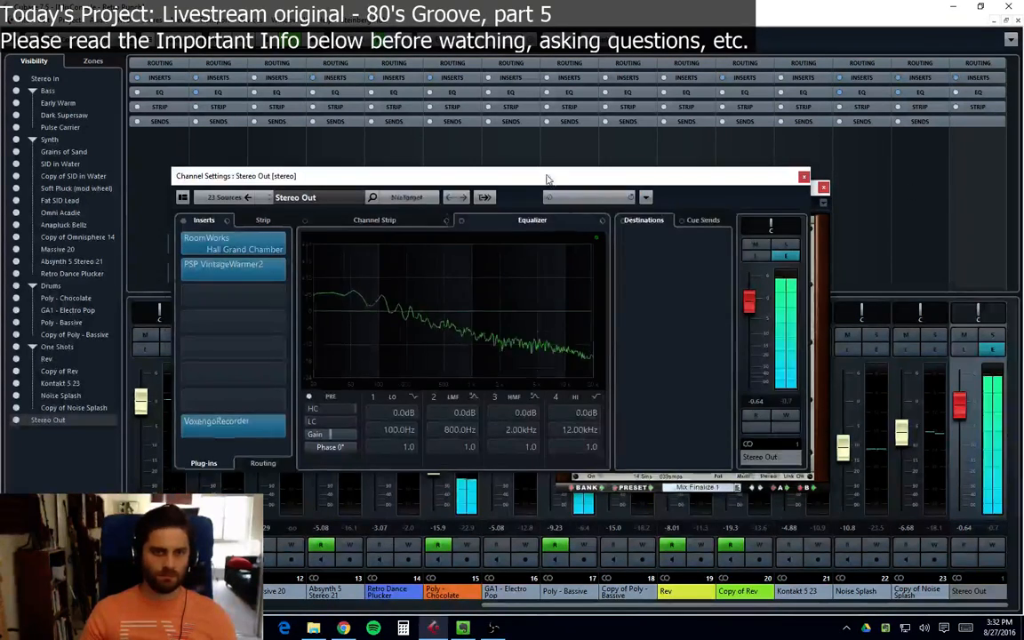
drag(547, 179, 476, 167)
drag(786, 189, 978, 169)
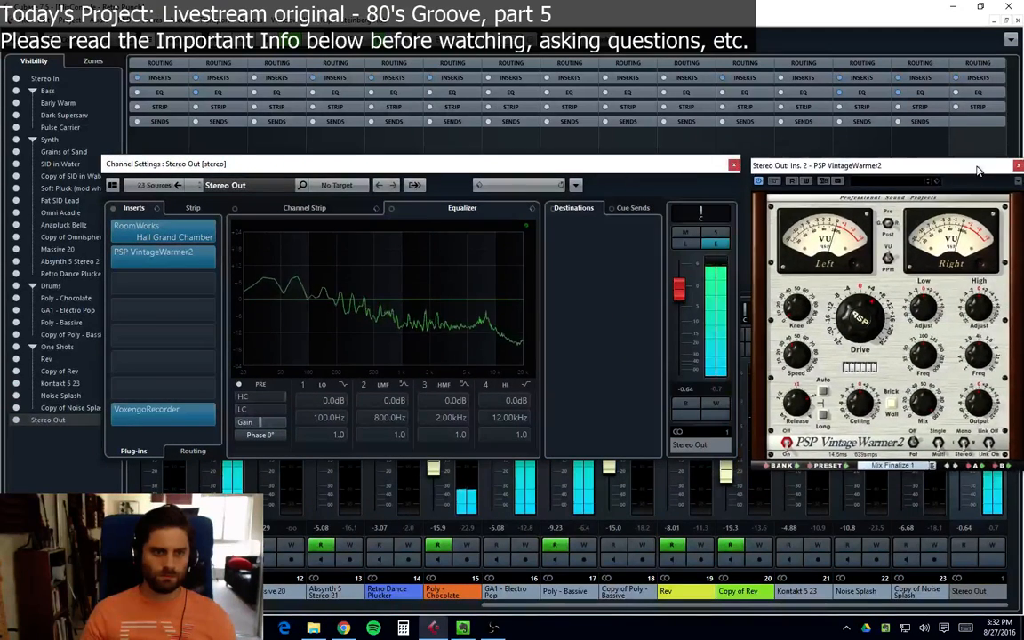
drag(551, 163, 528, 162)
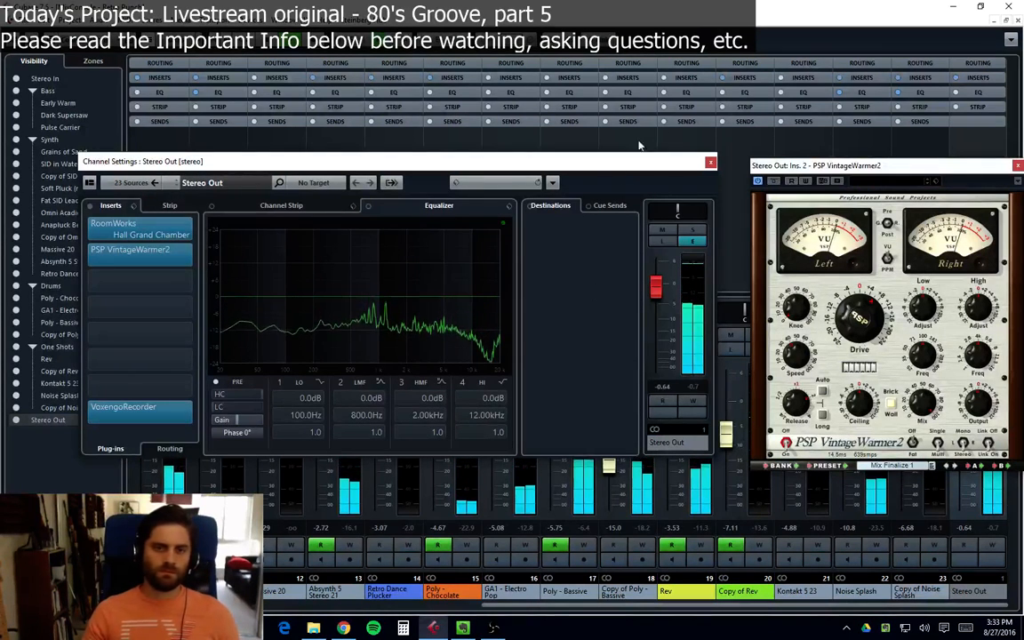
drag(603, 164, 640, 179)
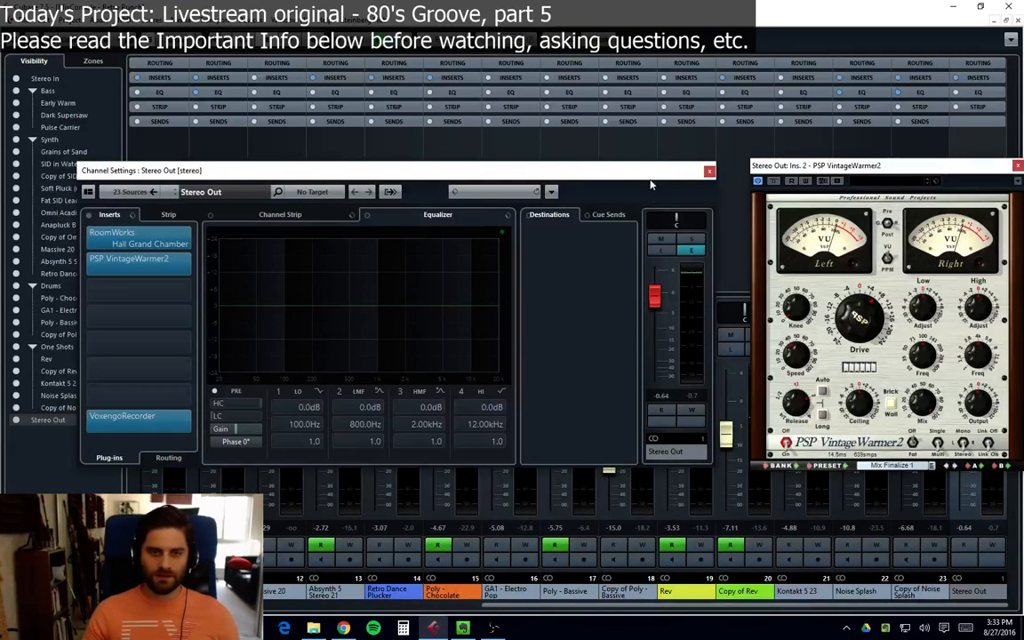
Step: Close the Stereo Out channel settings, PSP VintageWarmer2 and the mixer to return to the project
drag(587, 168, 658, 193)
click(720, 185)
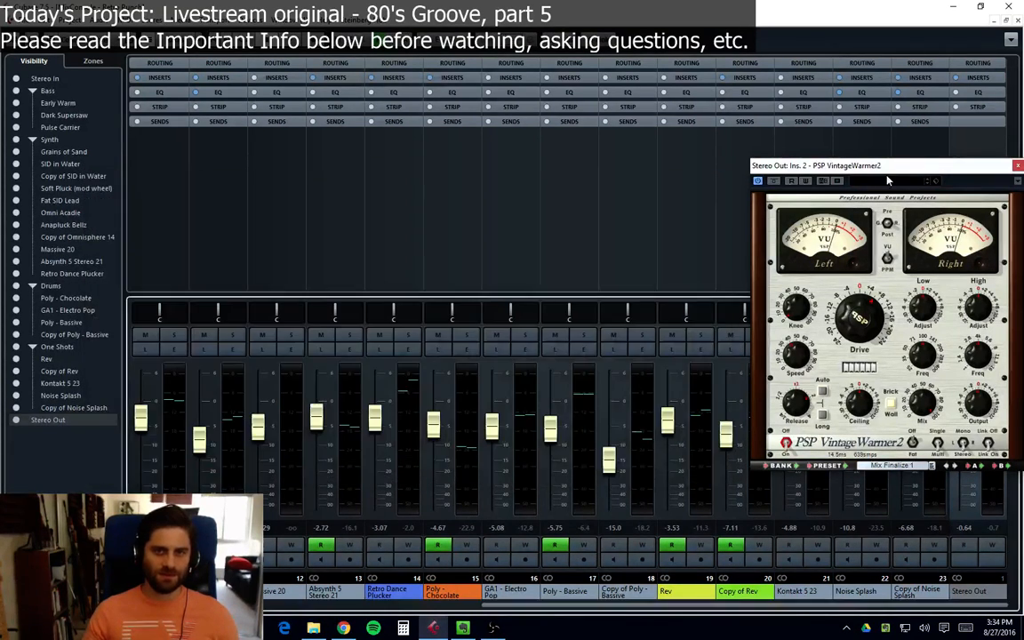
drag(797, 164, 629, 152)
click(842, 155)
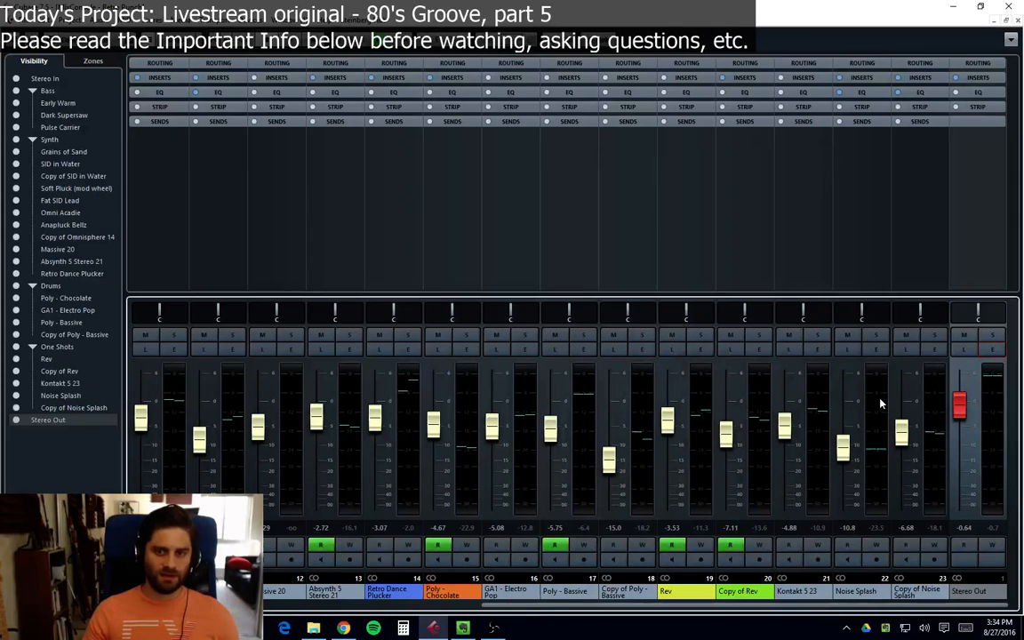
click(1016, 20)
Step: Look over the bass and synth tracks from bar 1 and inspect the Soft Pluck track's channel settings
drag(563, 610, 311, 612)
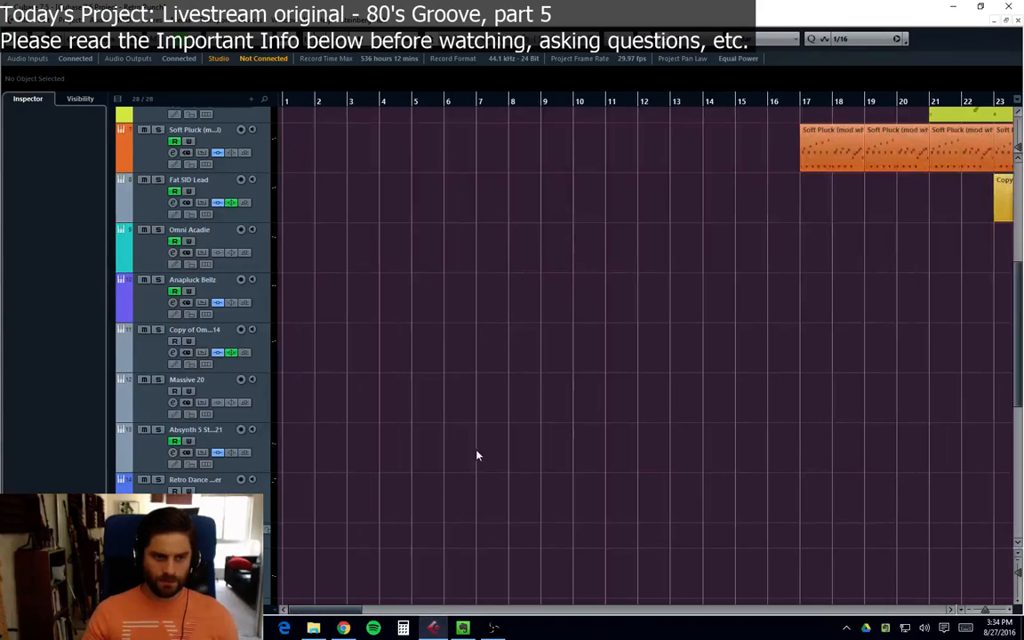
scroll(476, 440, up, 5)
click(218, 351)
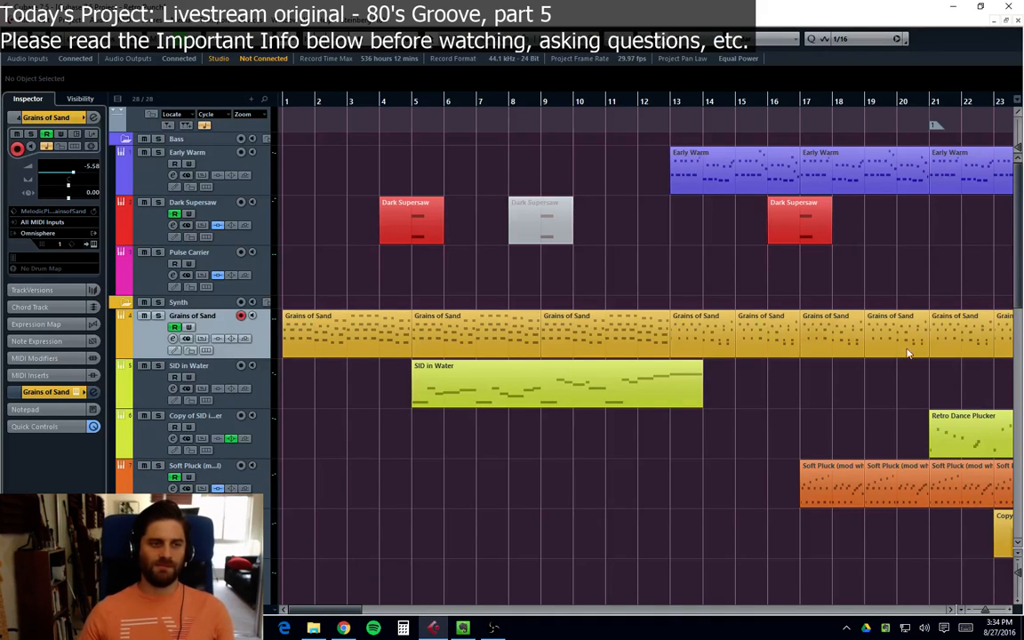
click(140, 167)
click(125, 205)
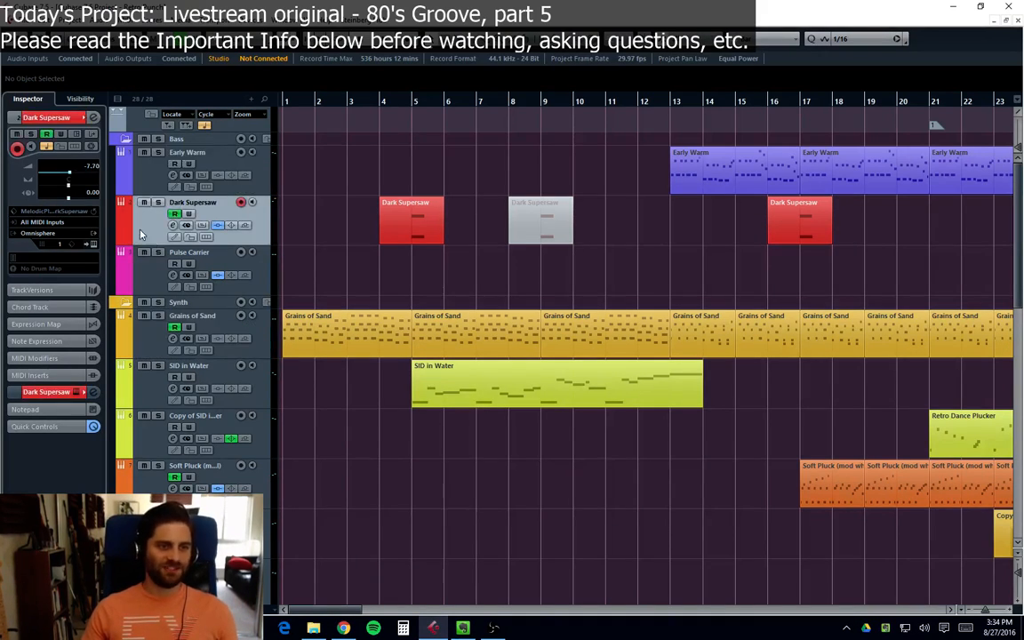
click(129, 255)
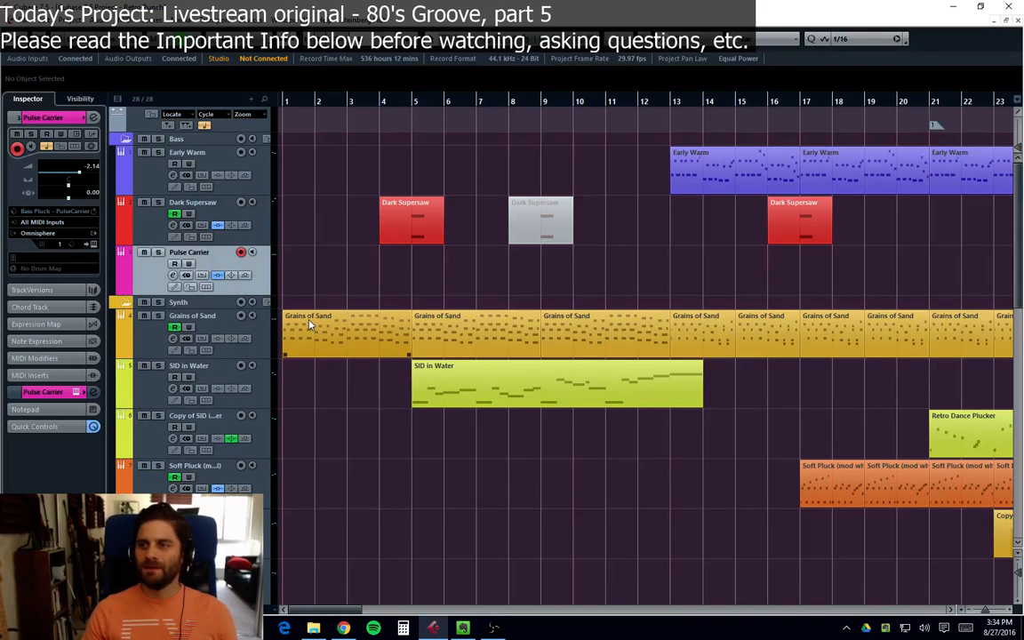
click(131, 156)
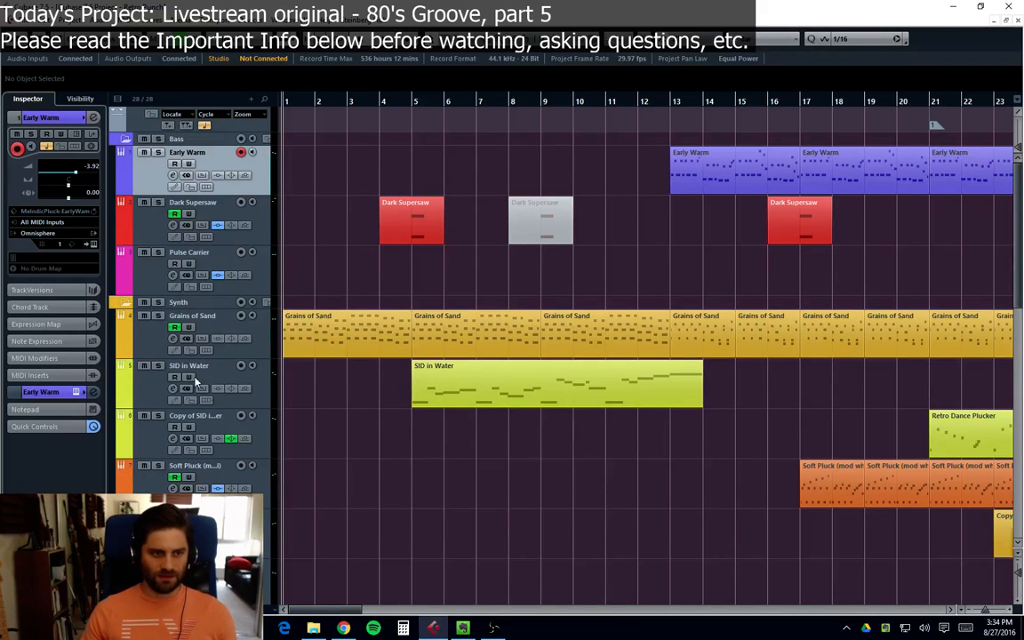
click(146, 348)
click(145, 400)
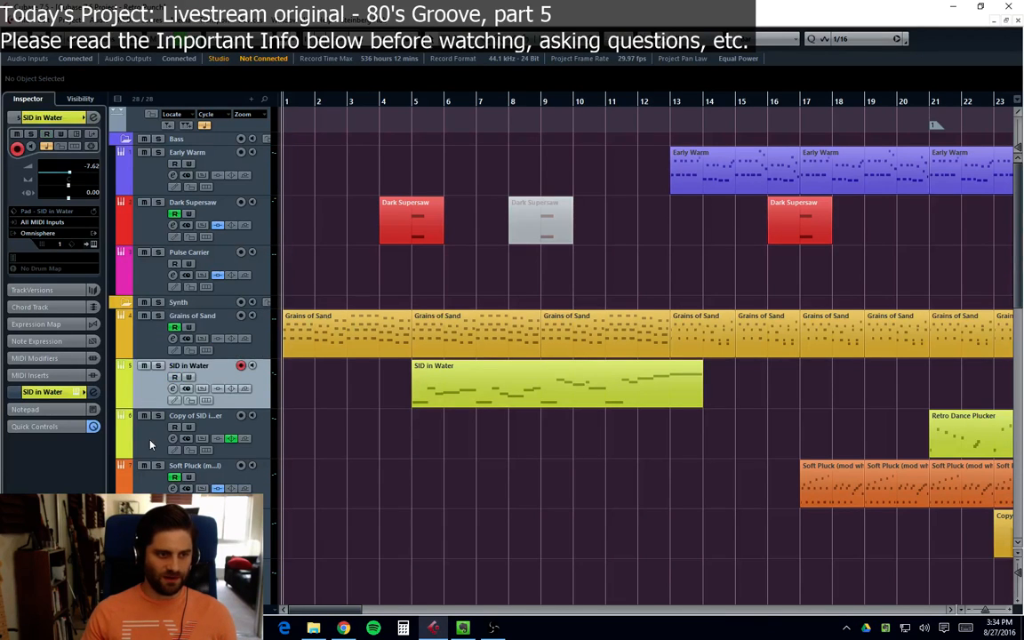
click(151, 442)
click(161, 490)
key(e)
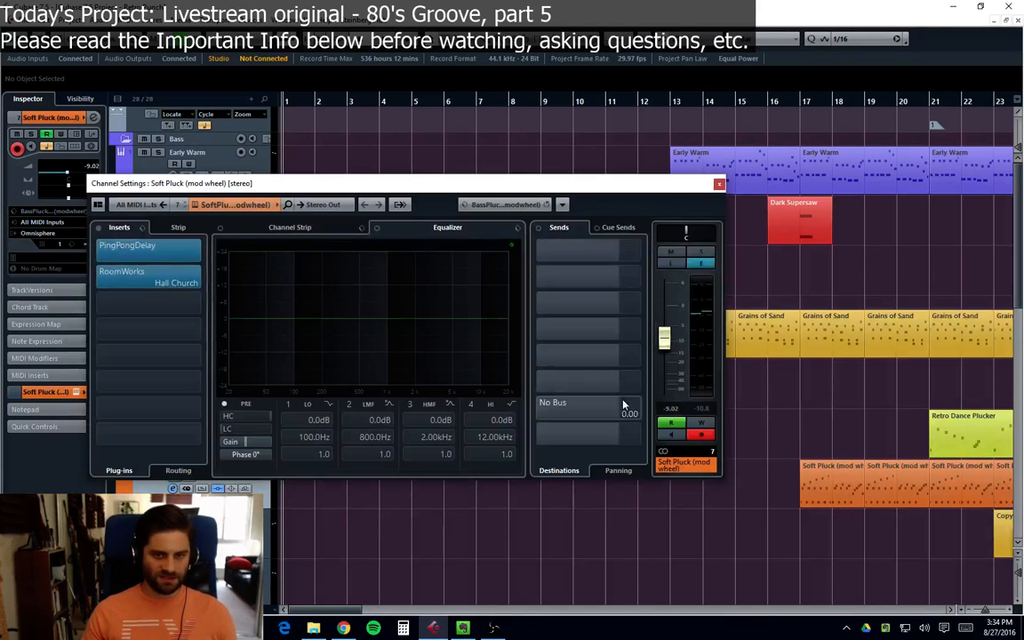
key(Escape)
Step: Lower the Stereo Out fader to -1.69 dB in the mixer
scroll(471, 432, down, 5)
key(F3)
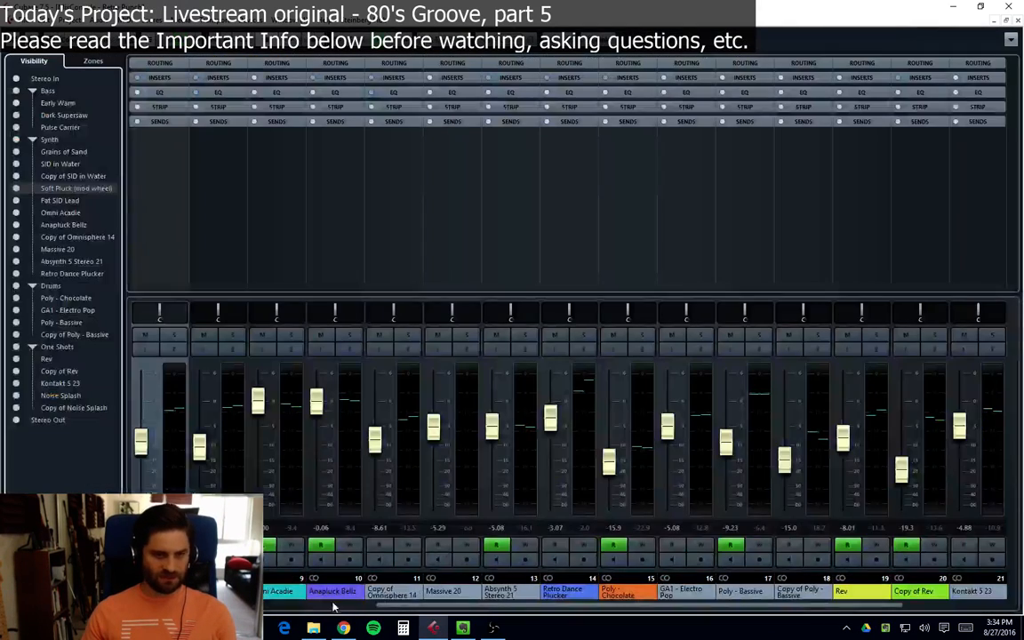
drag(428, 606, 464, 606)
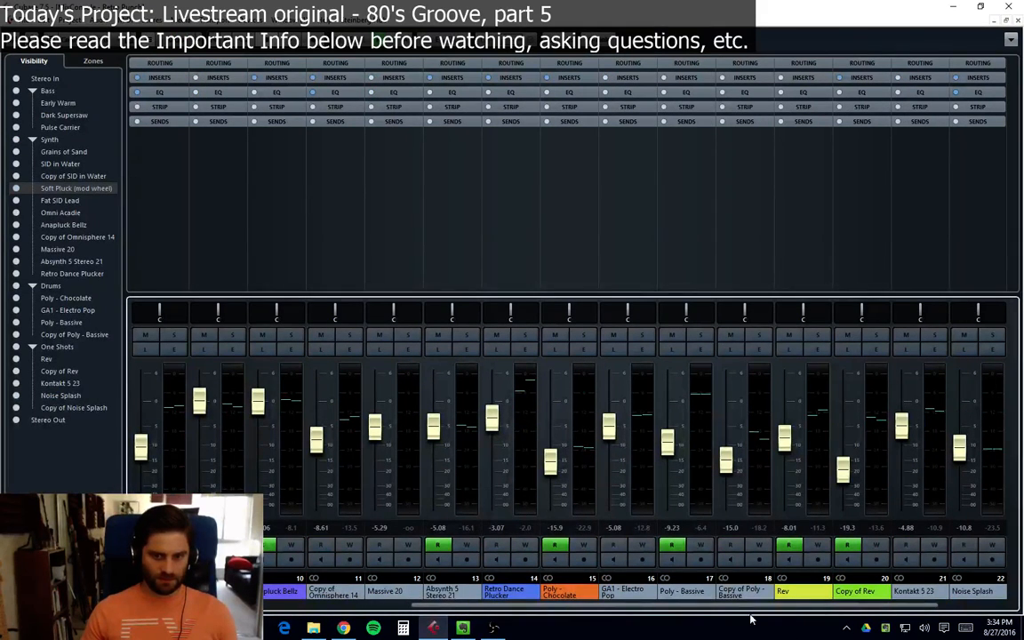
drag(726, 609, 797, 610)
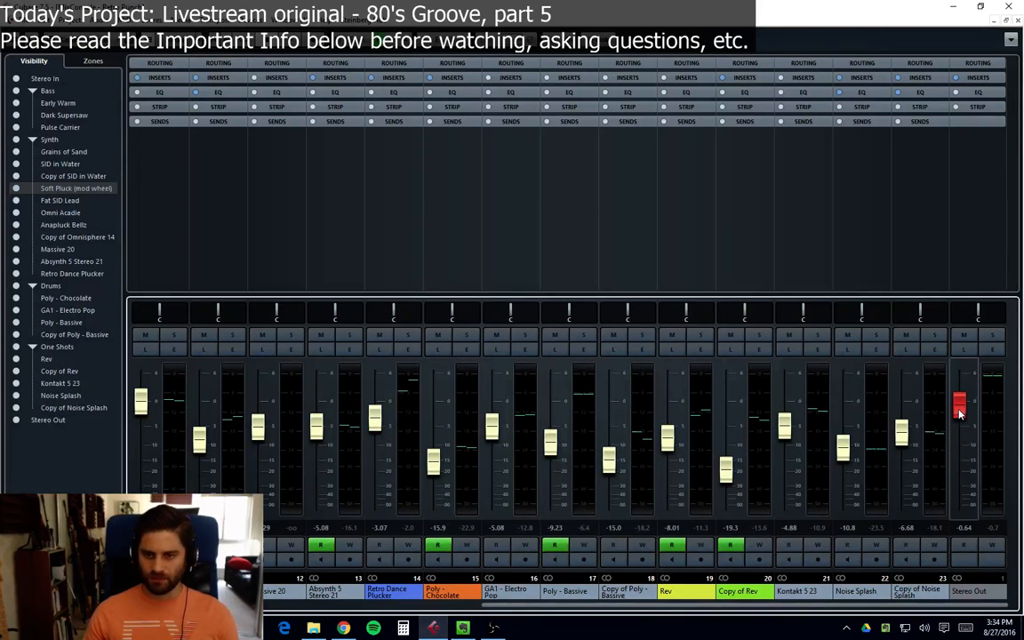
drag(959, 413, 958, 420)
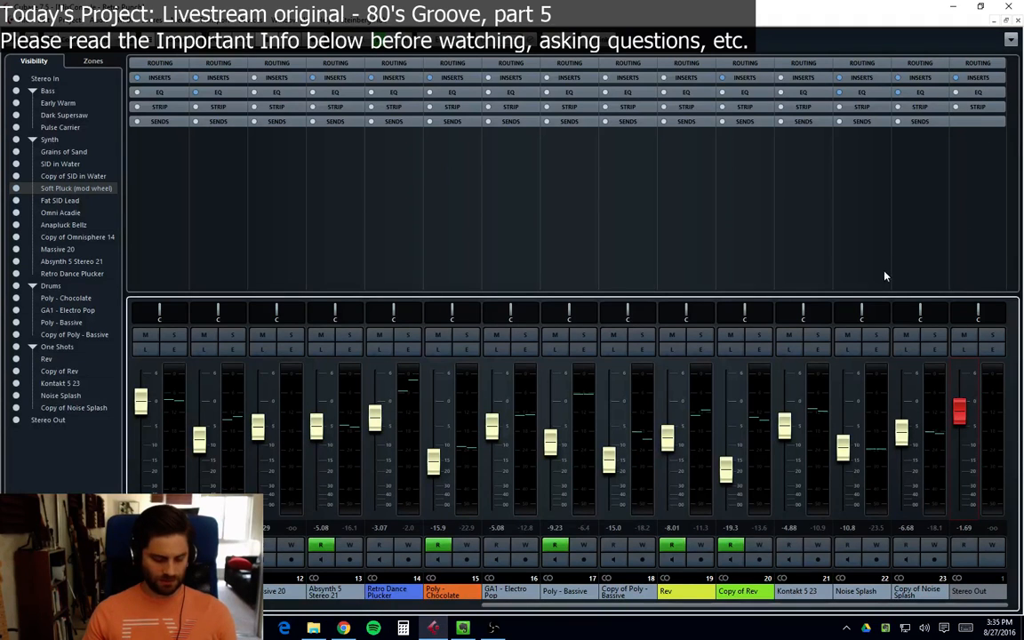
Step: Open PSP VintageWarmer2 from the Stereo Out inserts, place it beside the channel settings and start playback
click(992, 349)
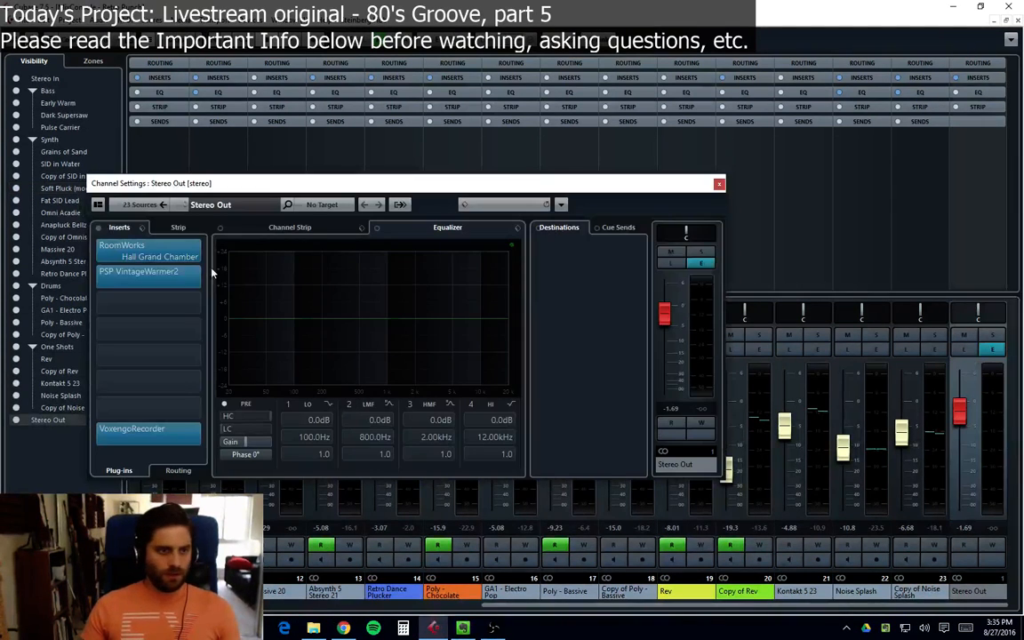
click(177, 272)
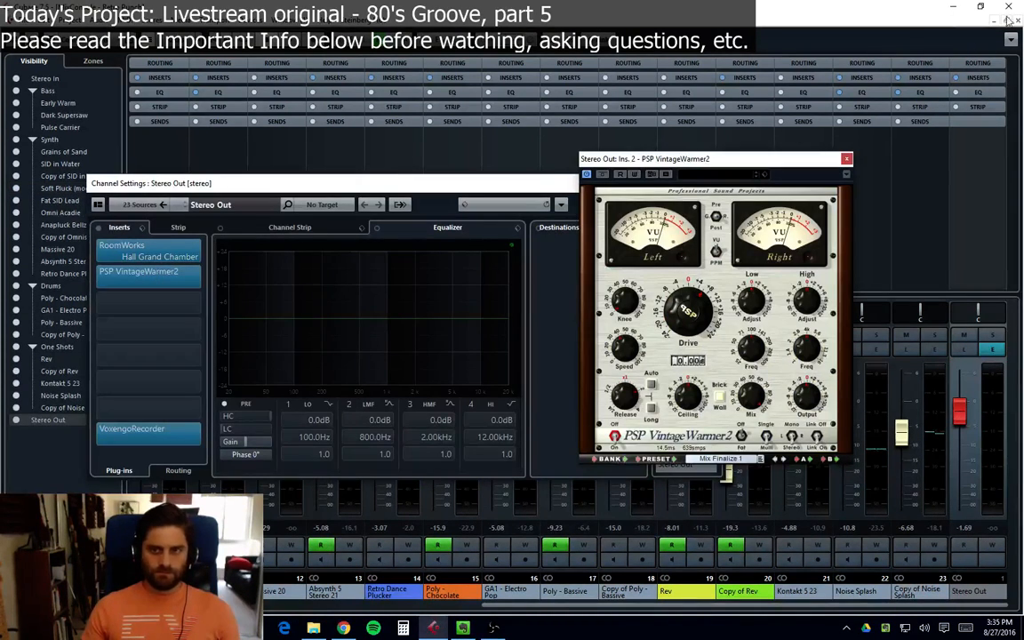
key(space)
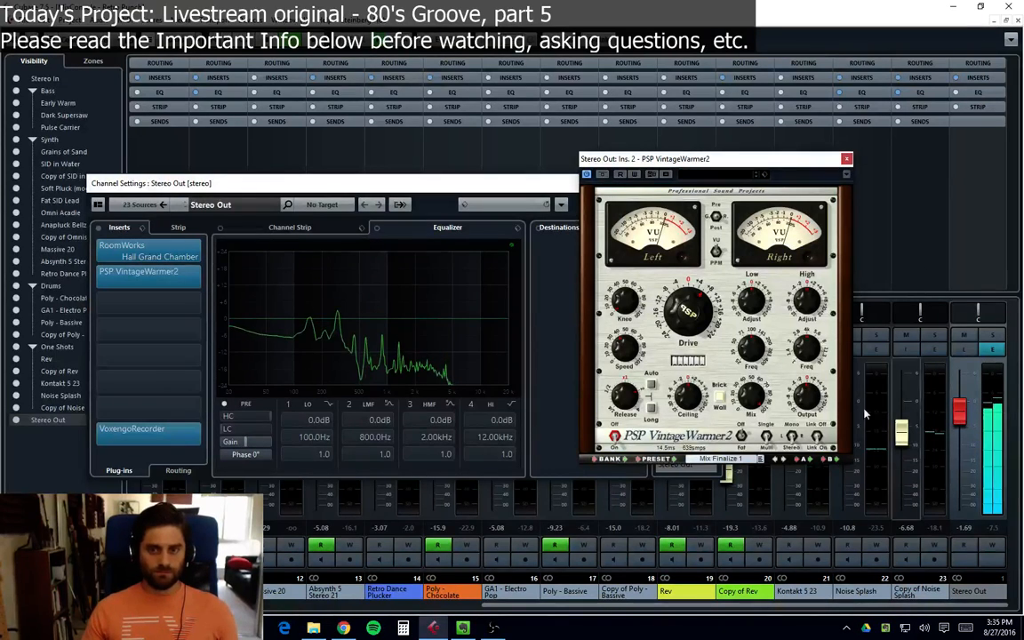
drag(726, 168, 881, 203)
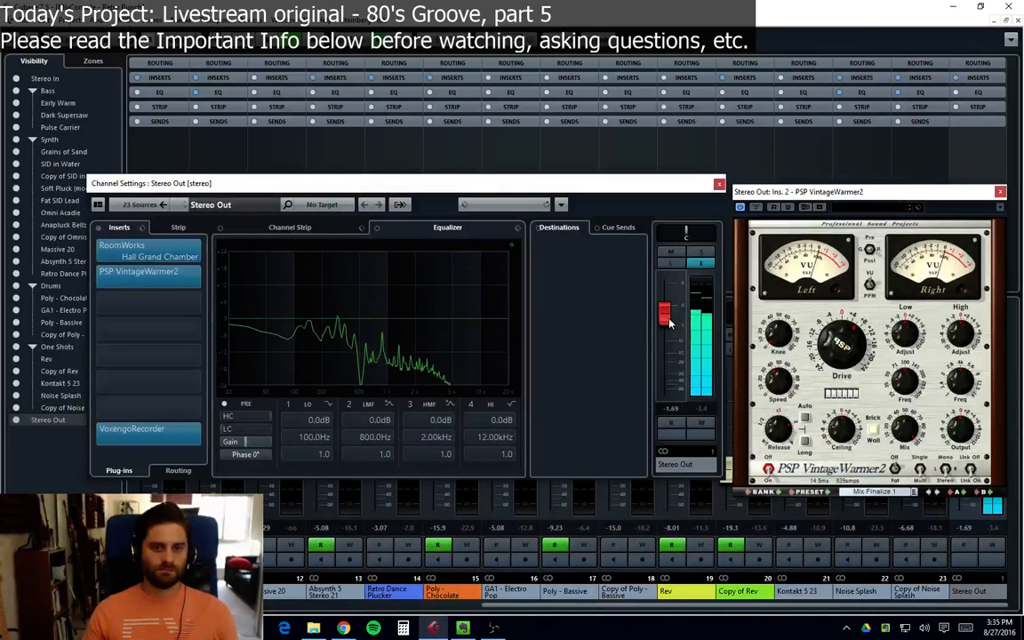
Step: Play the song from bar 65 with the Stereo Out channel settings reopened beside PSP VintageWarmer2 over the mixer
click(997, 21)
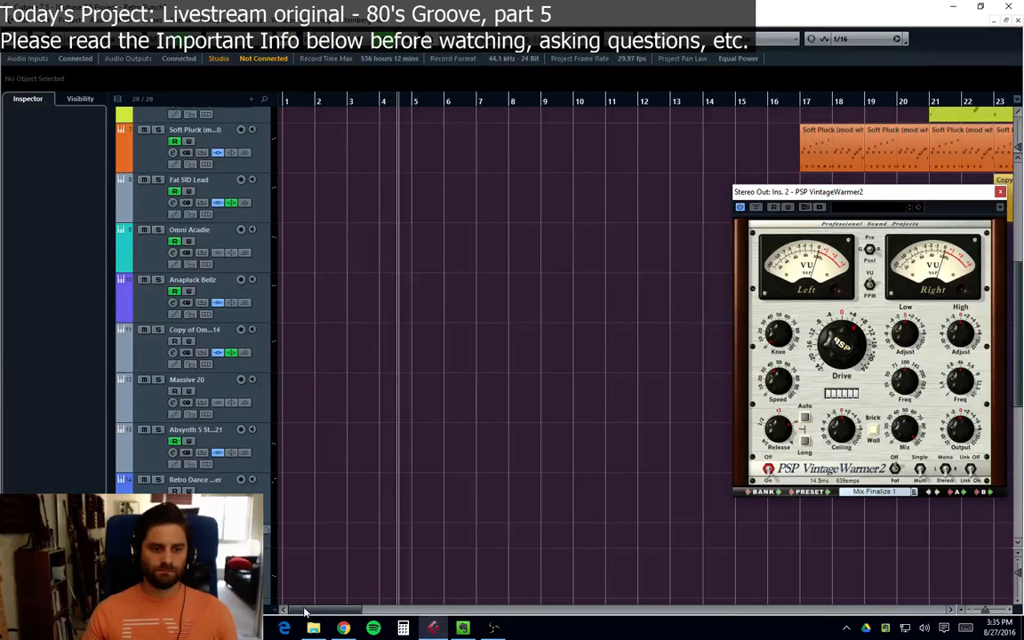
drag(304, 611, 493, 609)
click(433, 103)
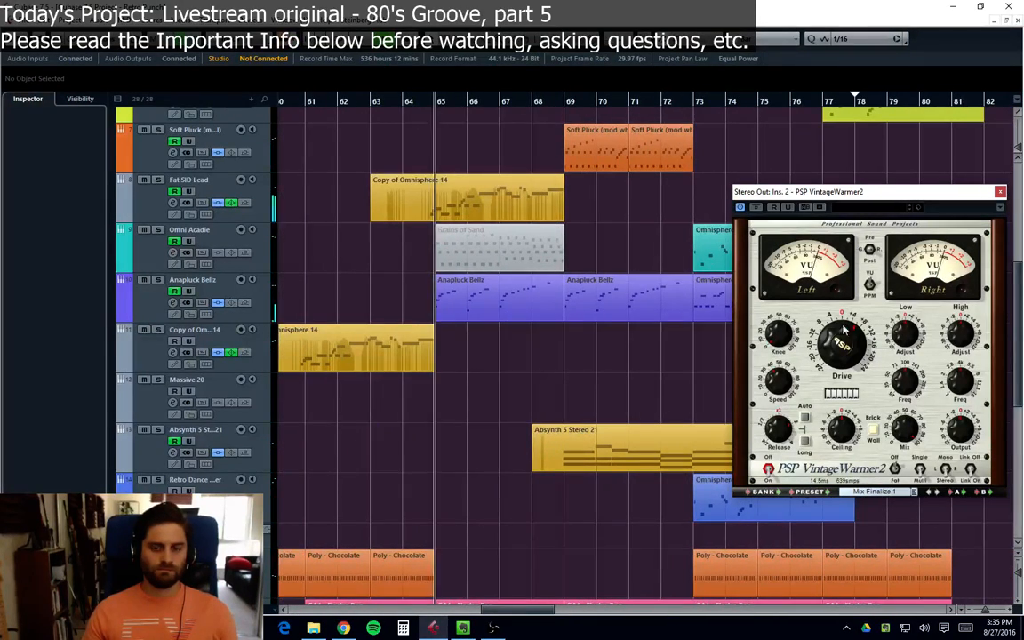
key(F3)
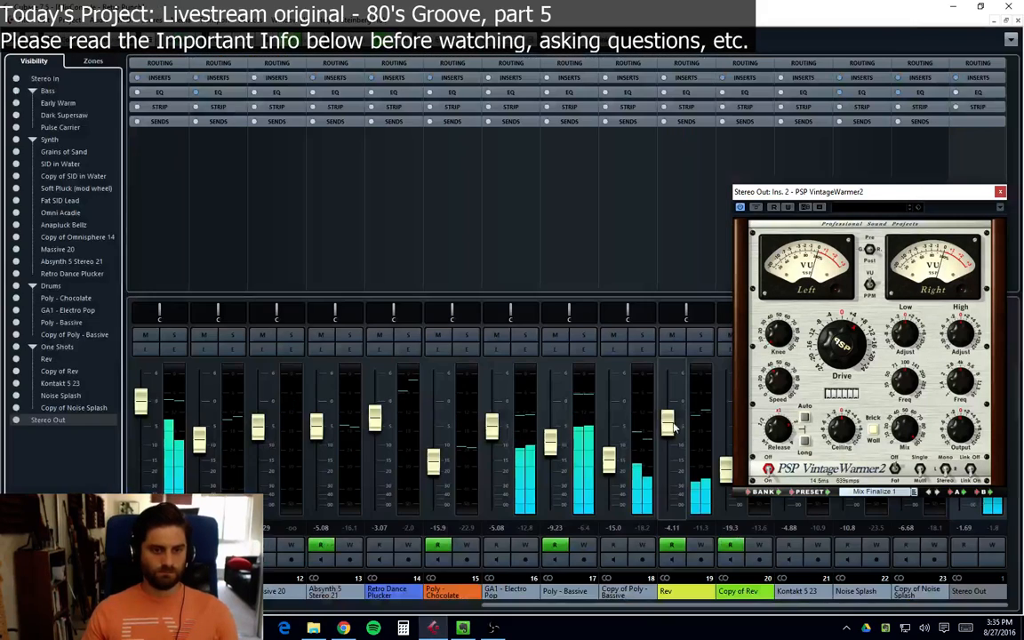
drag(861, 193, 919, 193)
click(992, 349)
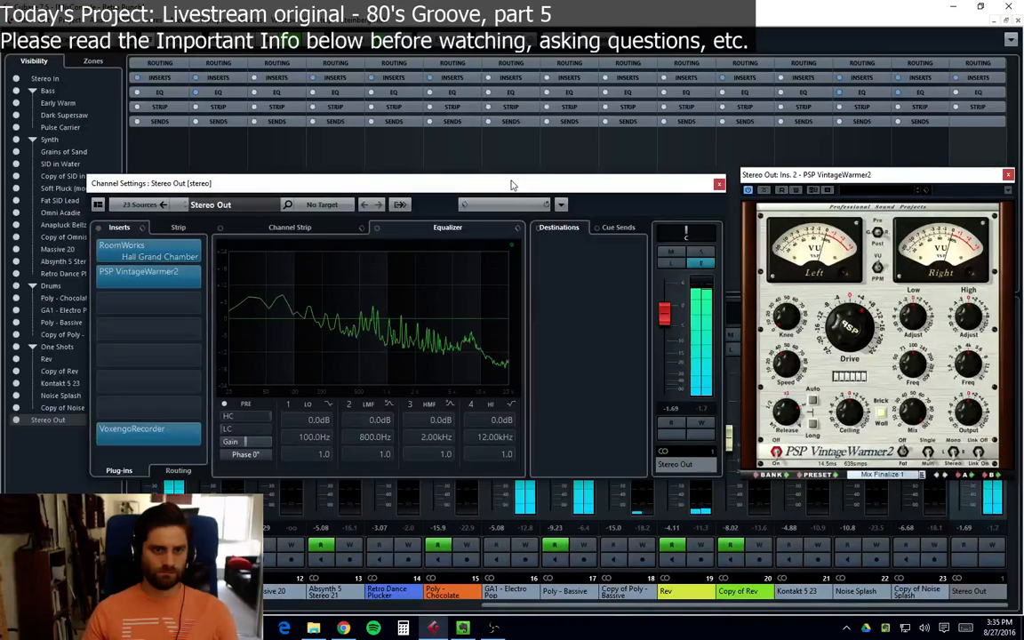
drag(512, 183, 499, 187)
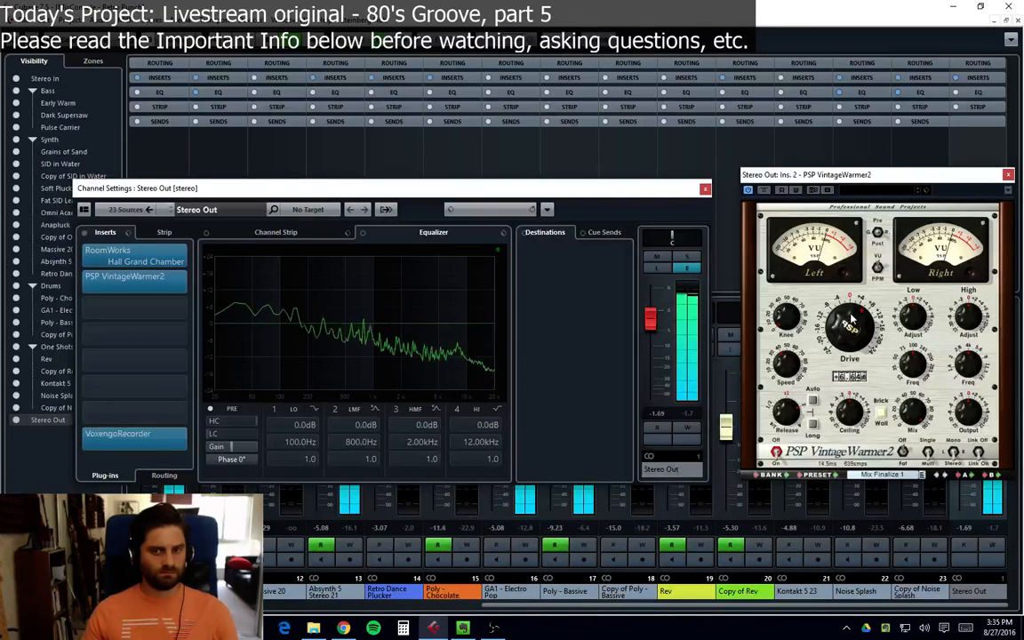
Step: Lower the Drive in PSP VintageWarmer2 slightly and raise the Stereo Out fader to -0.29 dB
drag(852, 318, 858, 330)
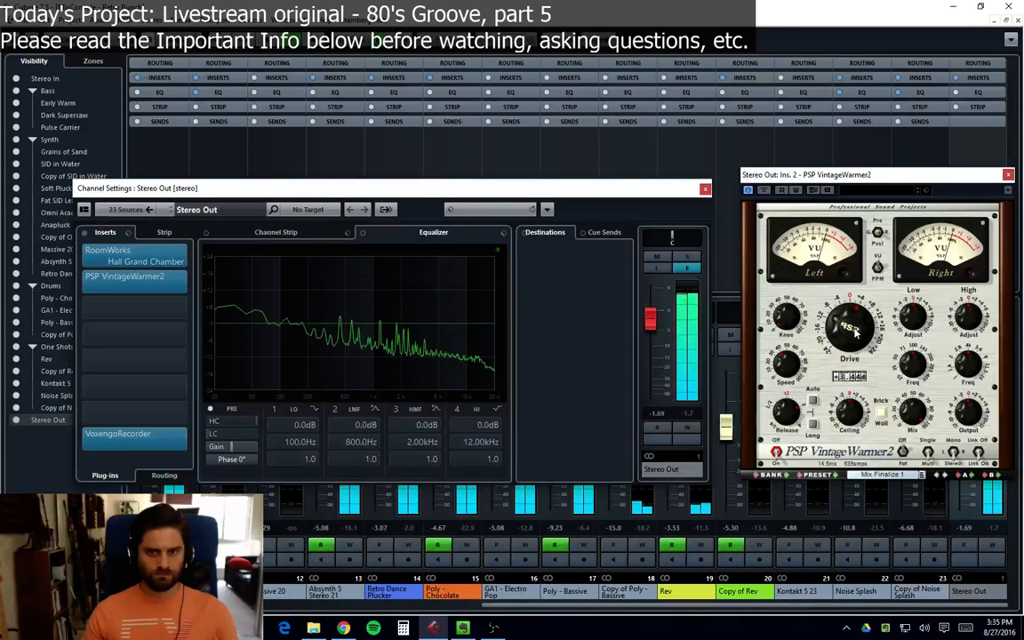
drag(654, 329, 654, 321)
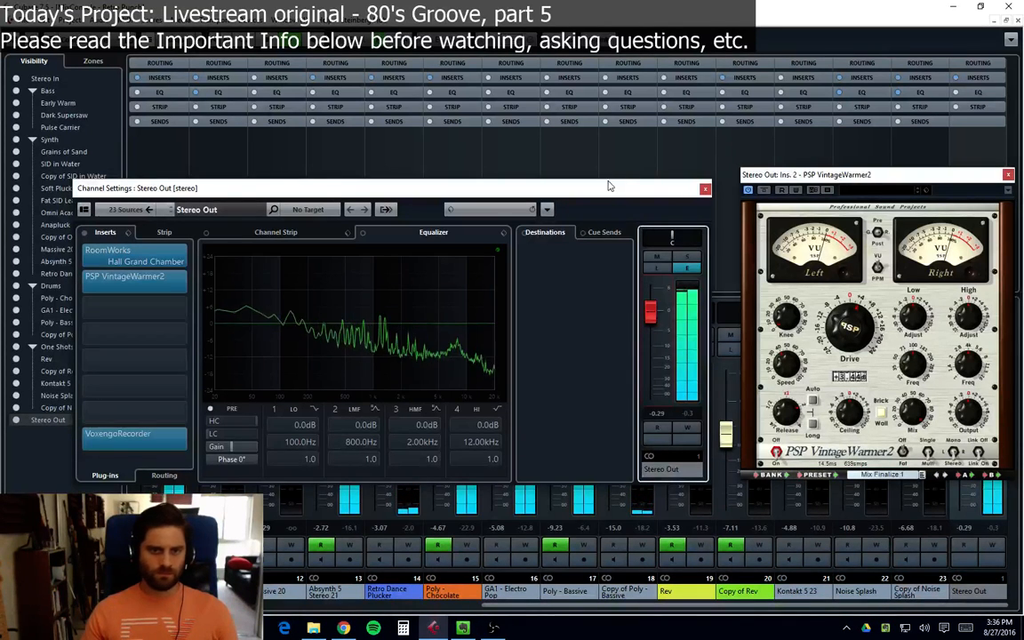
mouse_move(608, 187)
mouse_down()
mouse_move(615, 183)
mouse_move(600, 175)
mouse_up()
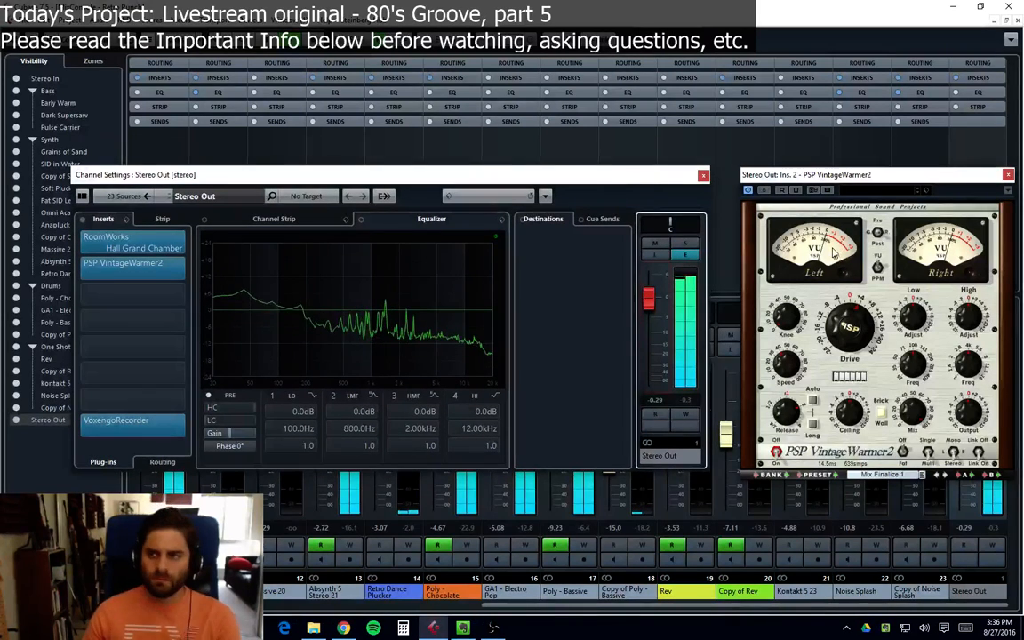
mouse_move(851, 339)
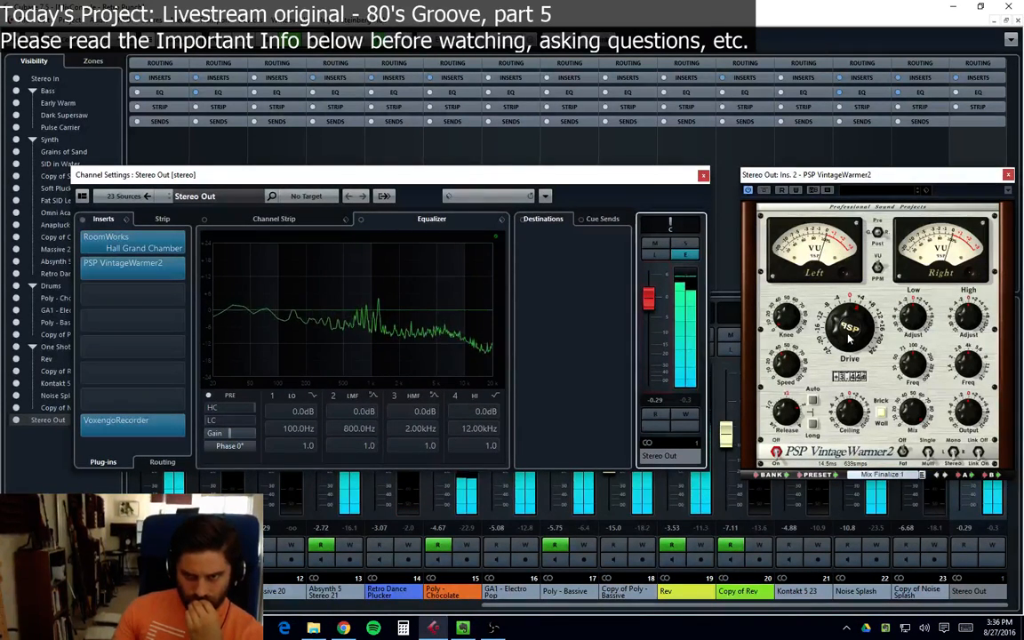
drag(848, 339, 858, 329)
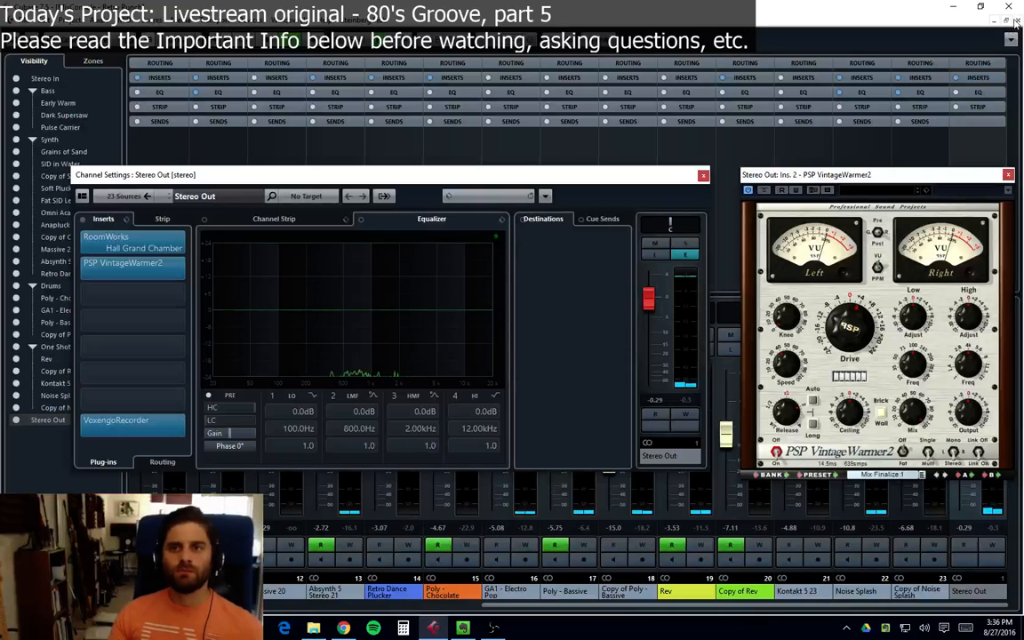
Step: Close PSP VintageWarmer2, the Stereo Out channel settings and the mixer
click(1007, 174)
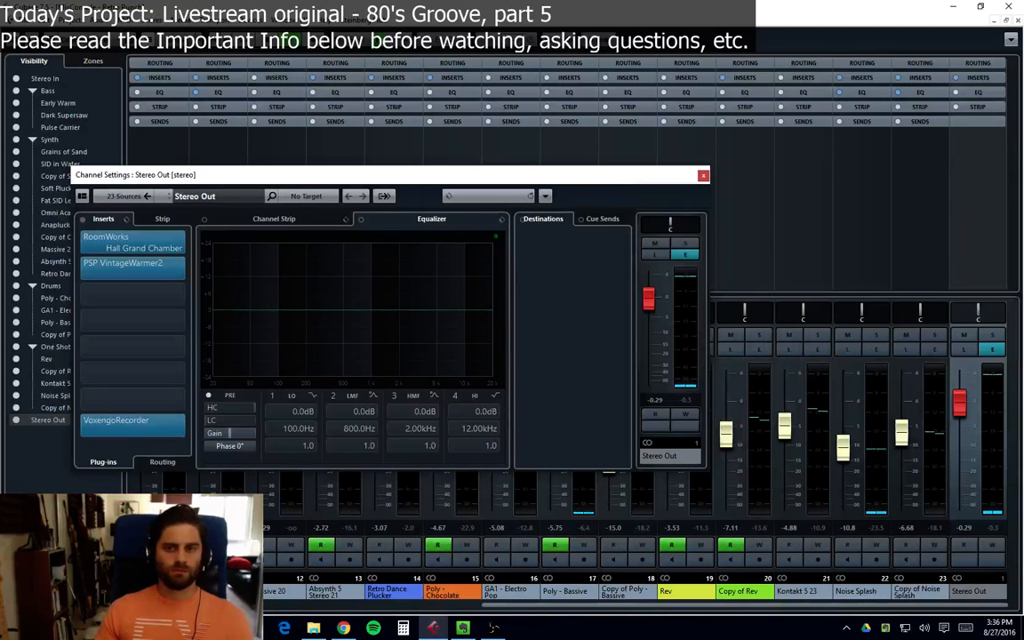
drag(293, 167, 1023, 133)
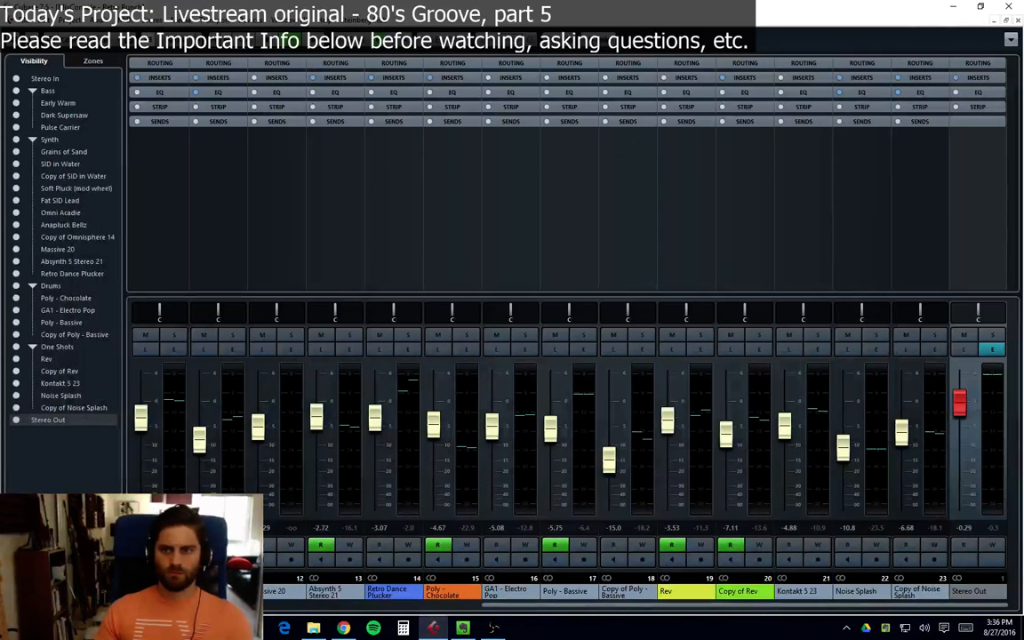
click(1017, 19)
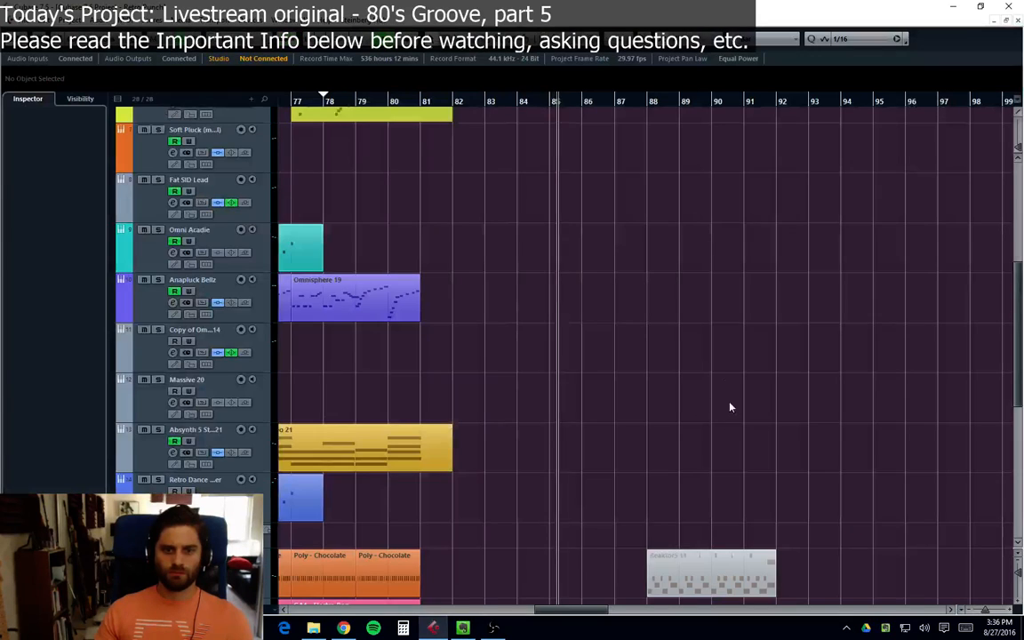
Step: Play the song from bar 65 with the PSP VintageWarmer2 window placed over the project's drum and one-shot tracks
scroll(542, 382, down, 5)
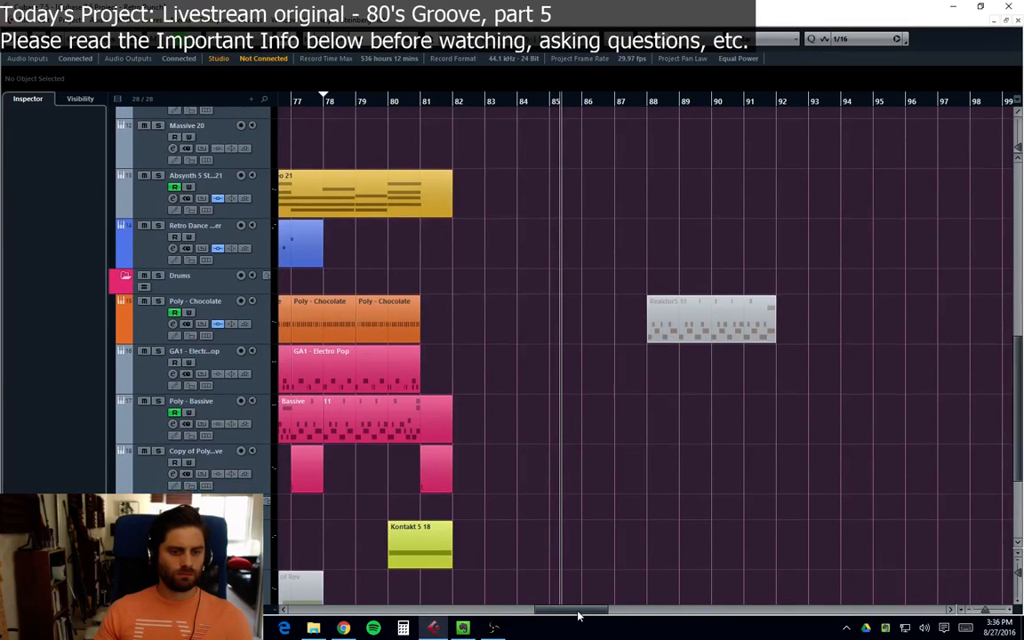
drag(569, 608, 538, 611)
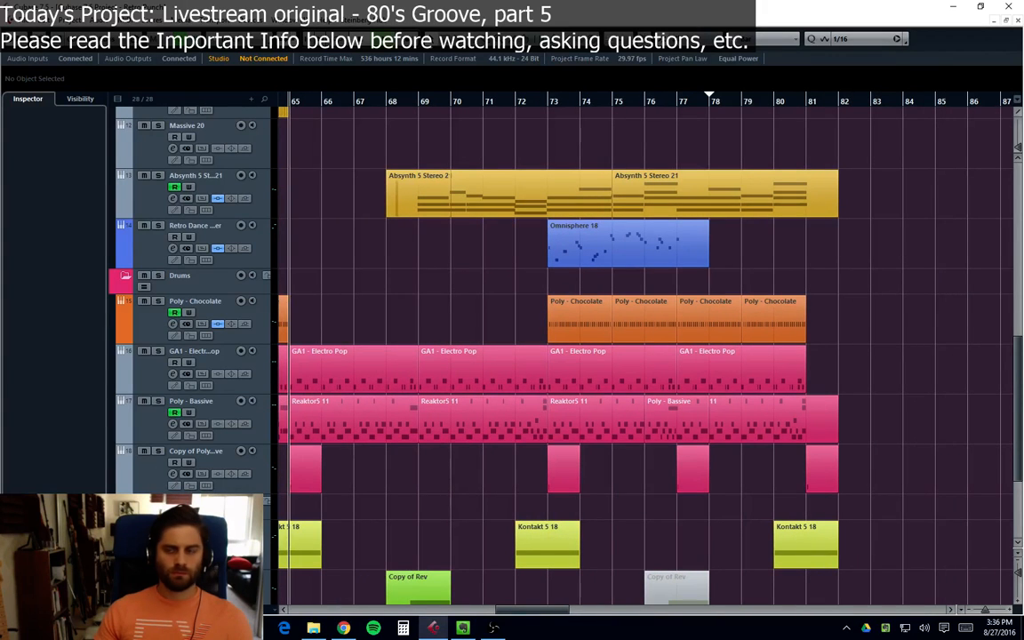
click(292, 106)
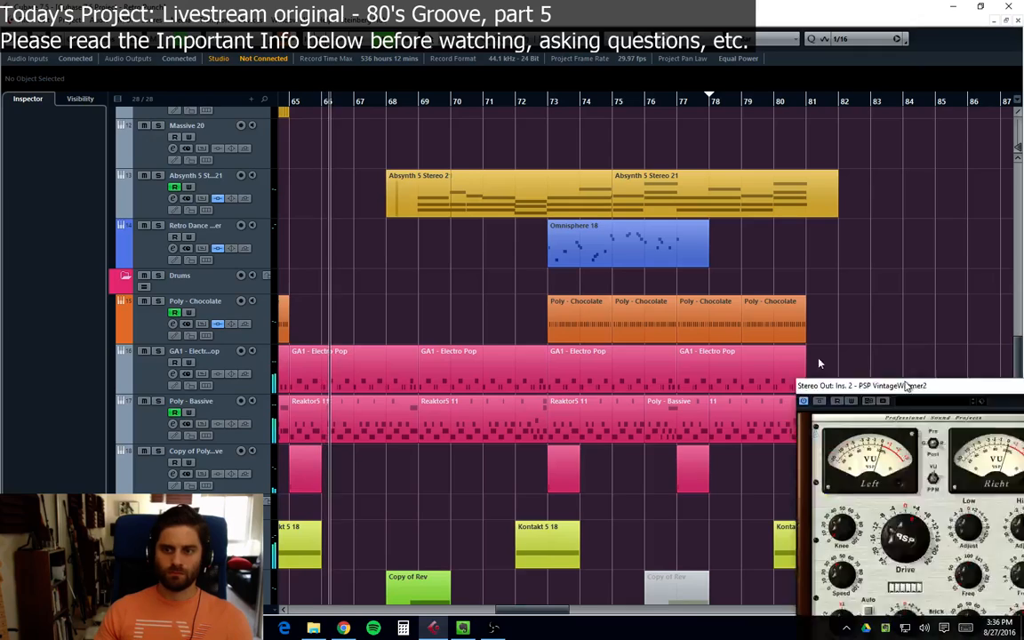
drag(903, 384, 716, 263)
scroll(487, 310, down, 4)
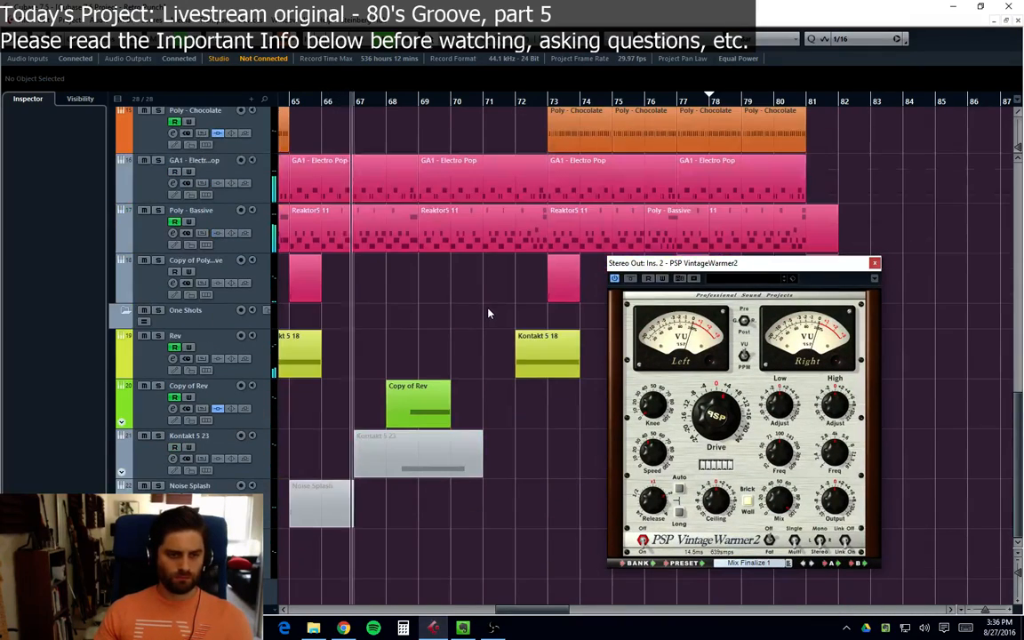
Step: Monitor the Stereo Out level over the mixer with its channel settings and PSP VintageWarmer2 arranged side by side
key(F3)
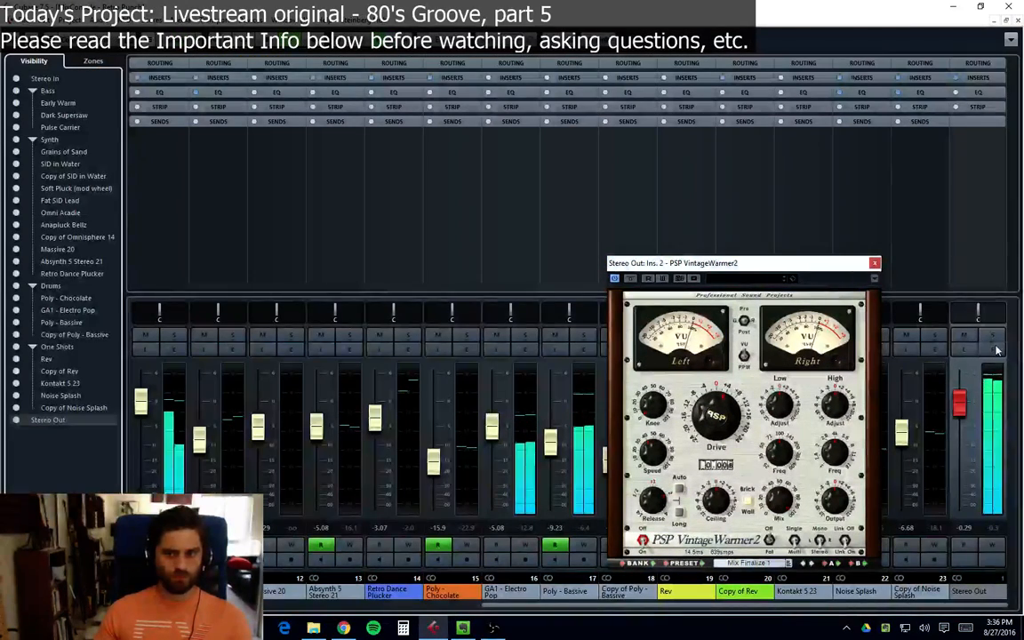
drag(753, 273, 858, 281)
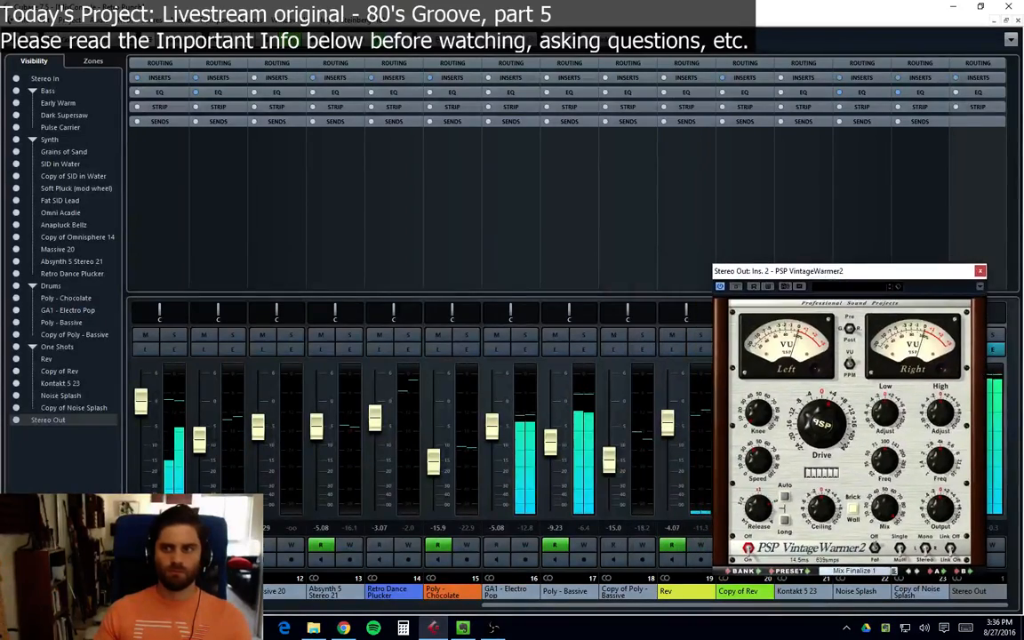
drag(704, 25, 471, 214)
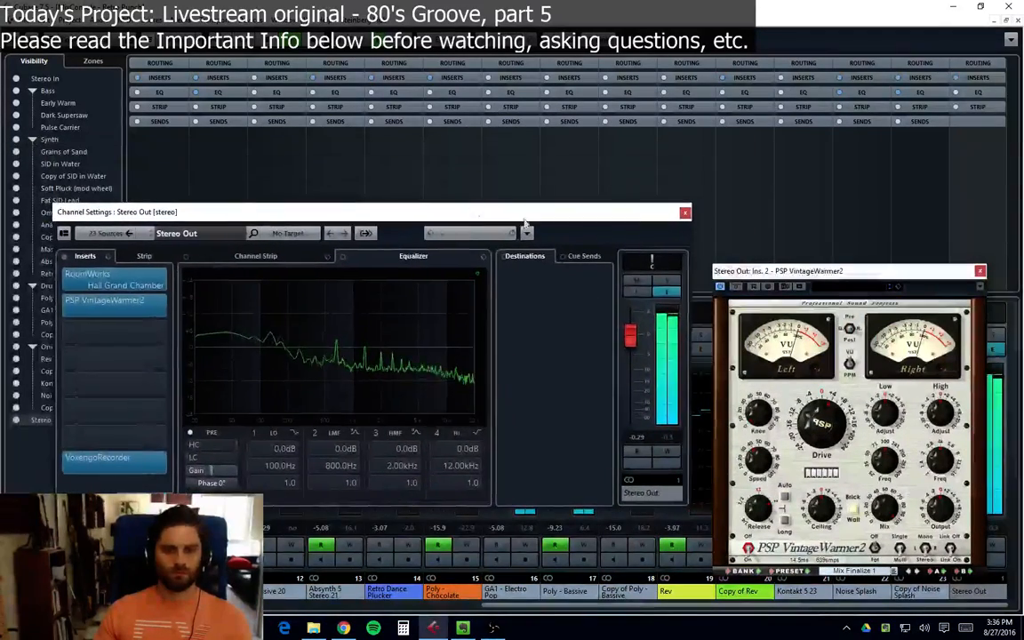
mouse_move(835, 419)
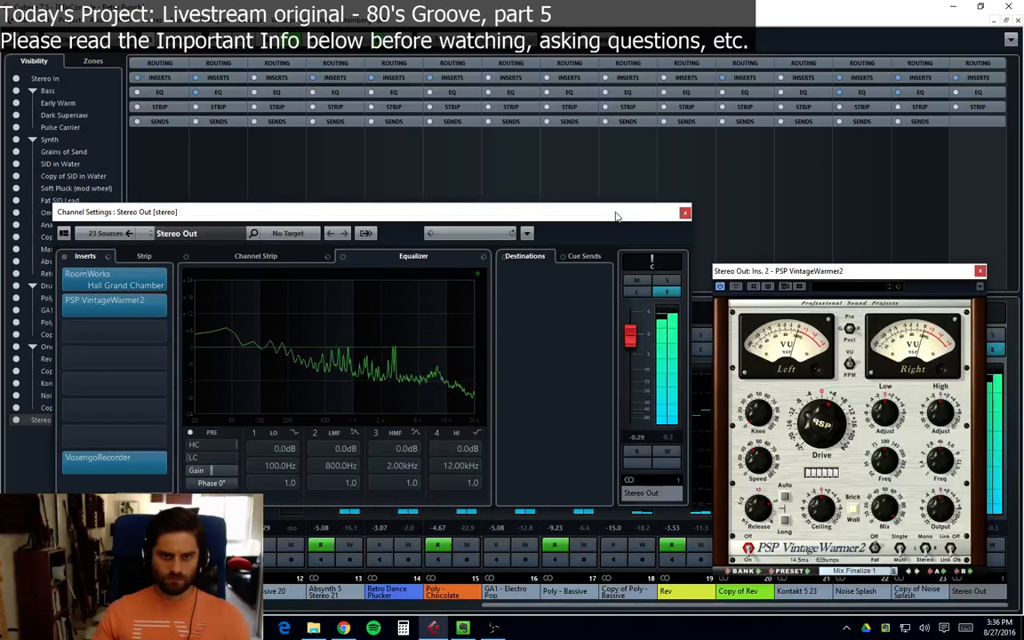
drag(617, 214, 630, 217)
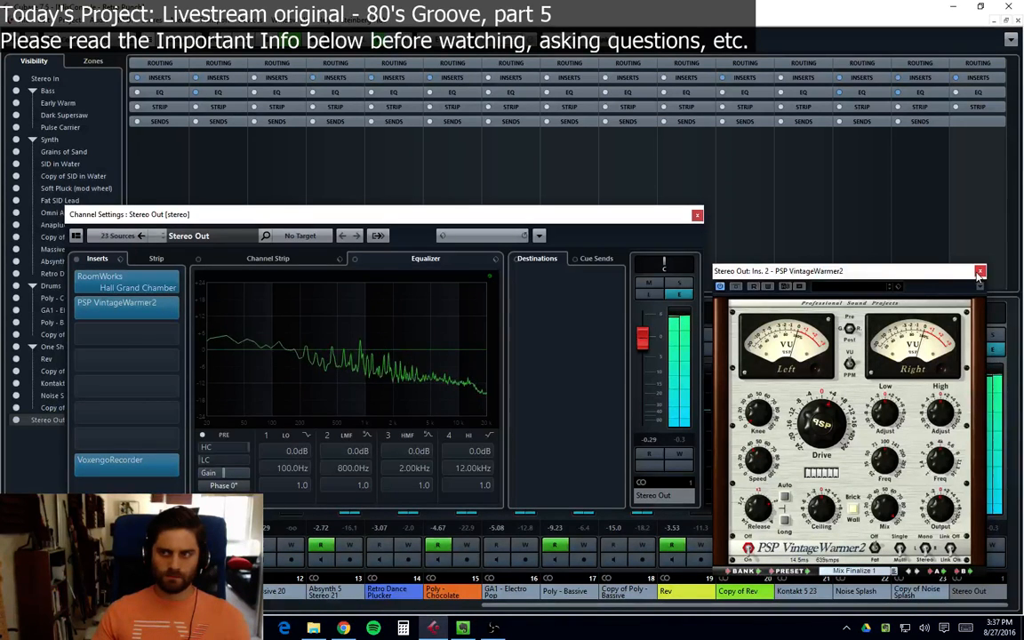
drag(876, 277, 885, 263)
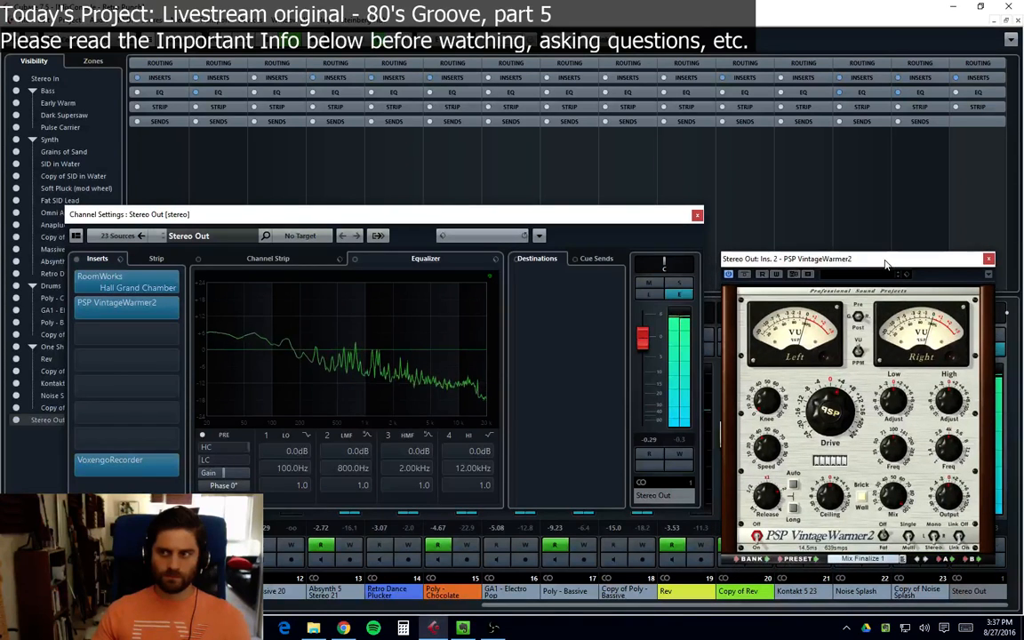
Step: Close PSP VintageWarmer2 and the Stereo Out channel settings, and return from the mixer to the project
click(988, 259)
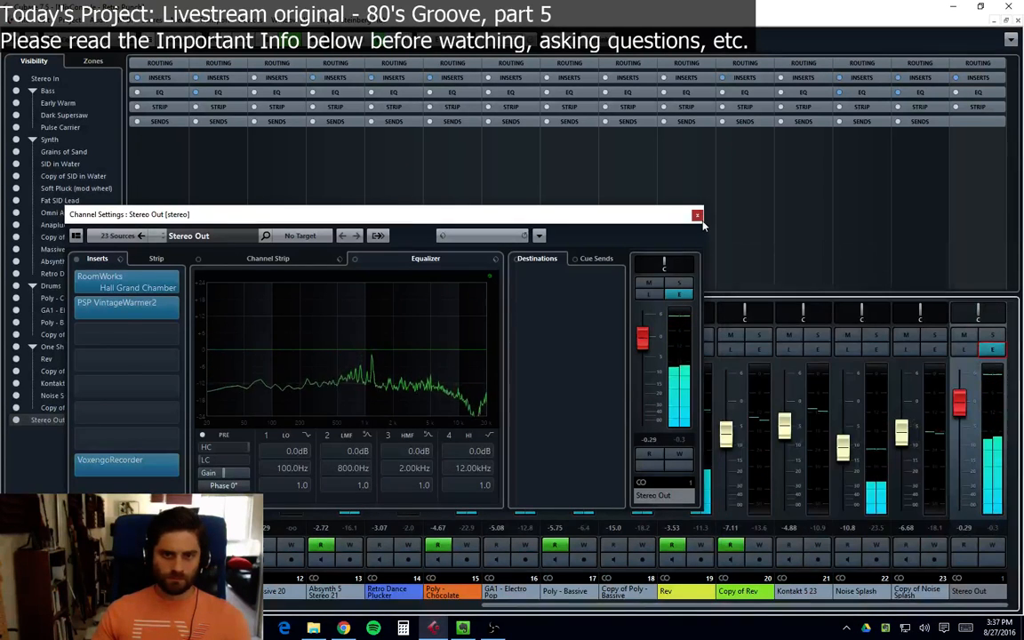
click(696, 214)
key(F3)
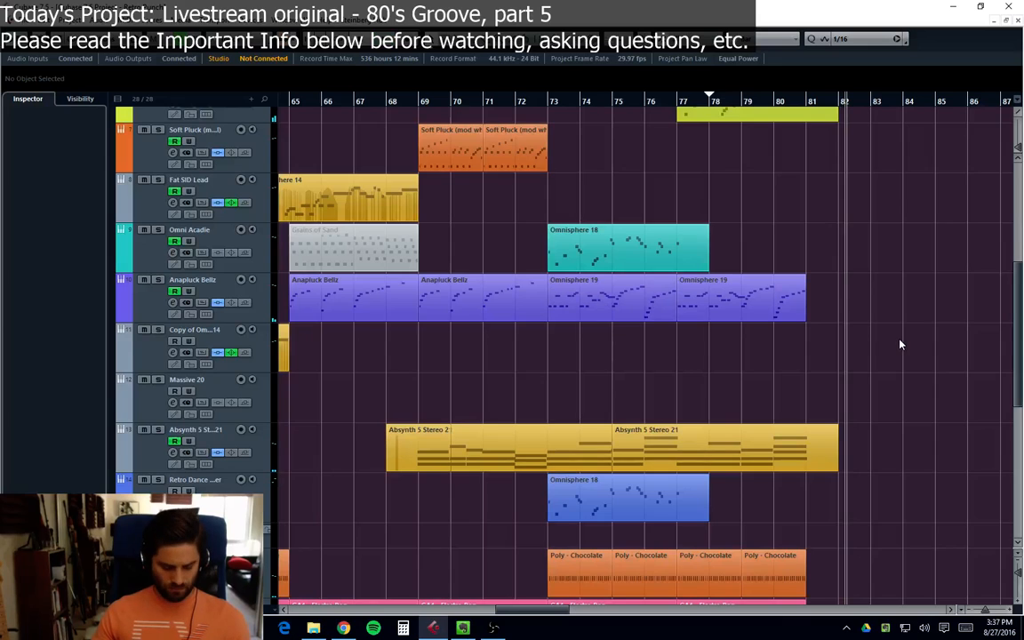
Step: Play the whole song from its beginning and watch the channel levels in the mixer
key(period)
scroll(555, 352, up, 5)
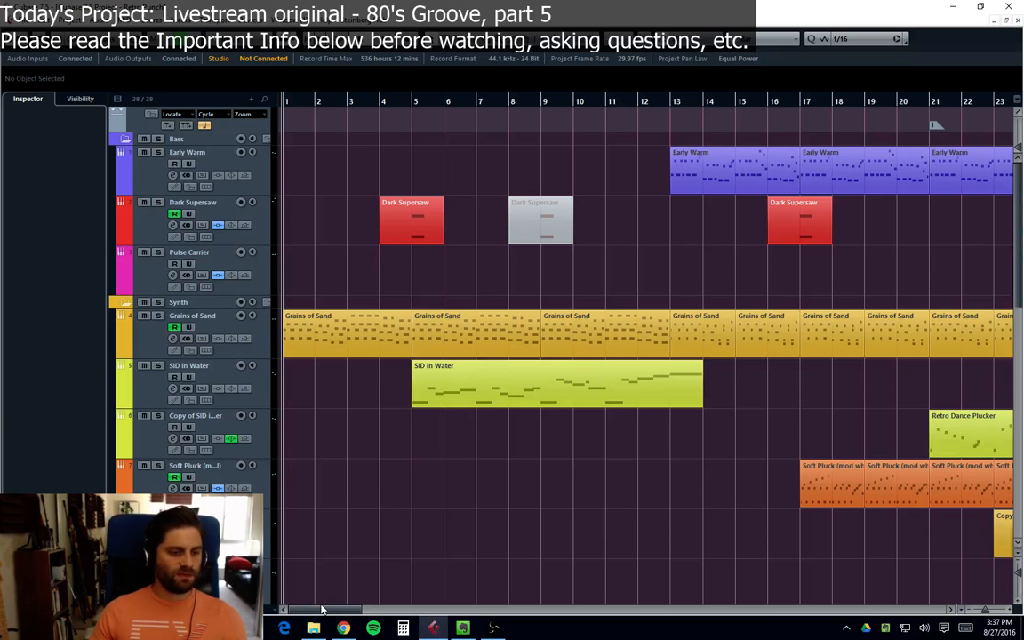
drag(325, 610, 420, 613)
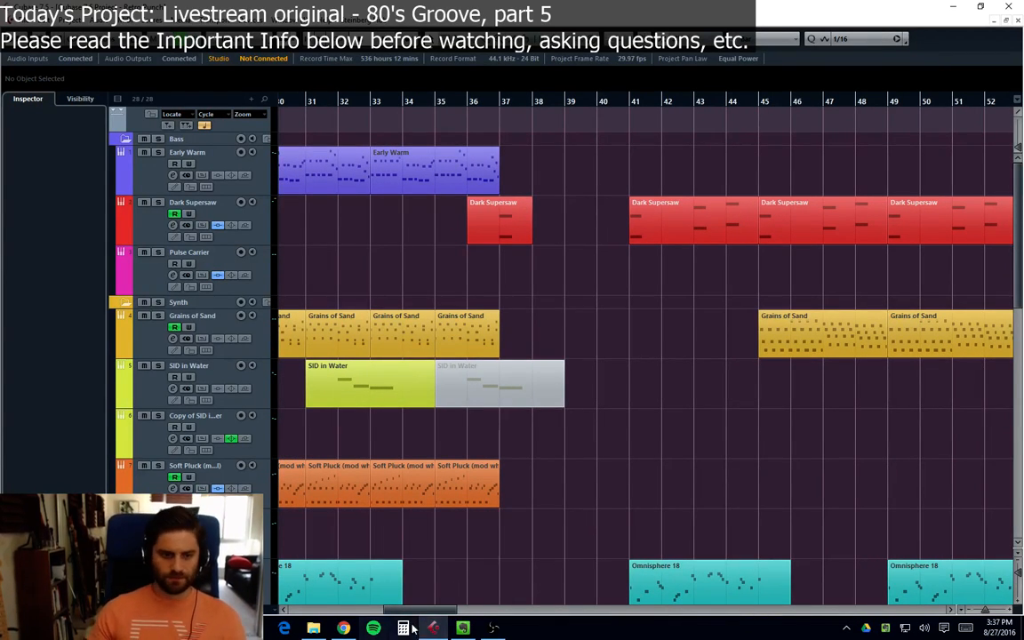
drag(422, 611, 323, 611)
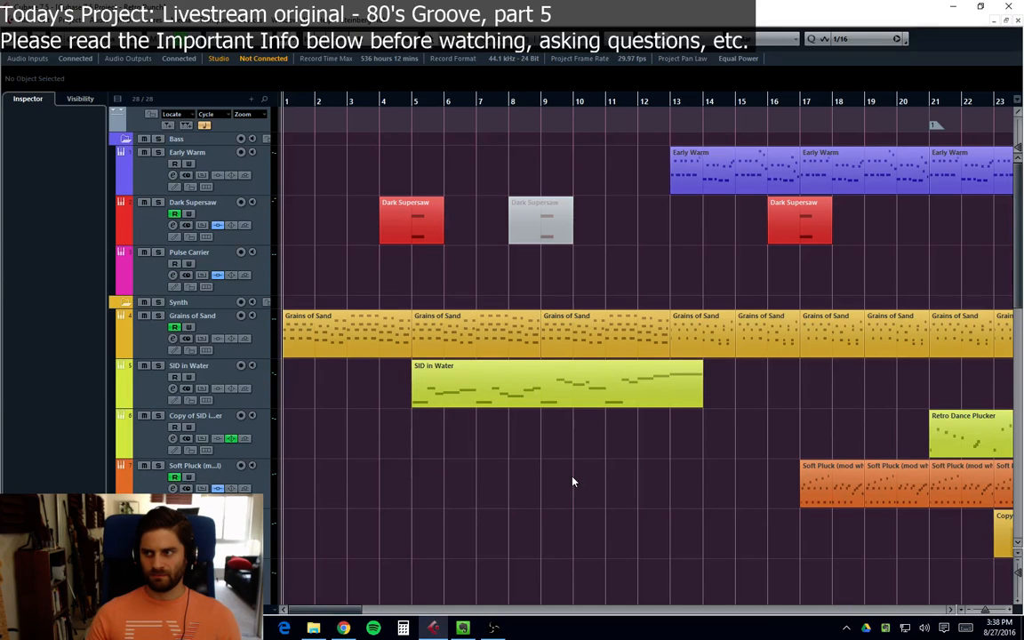
key(space)
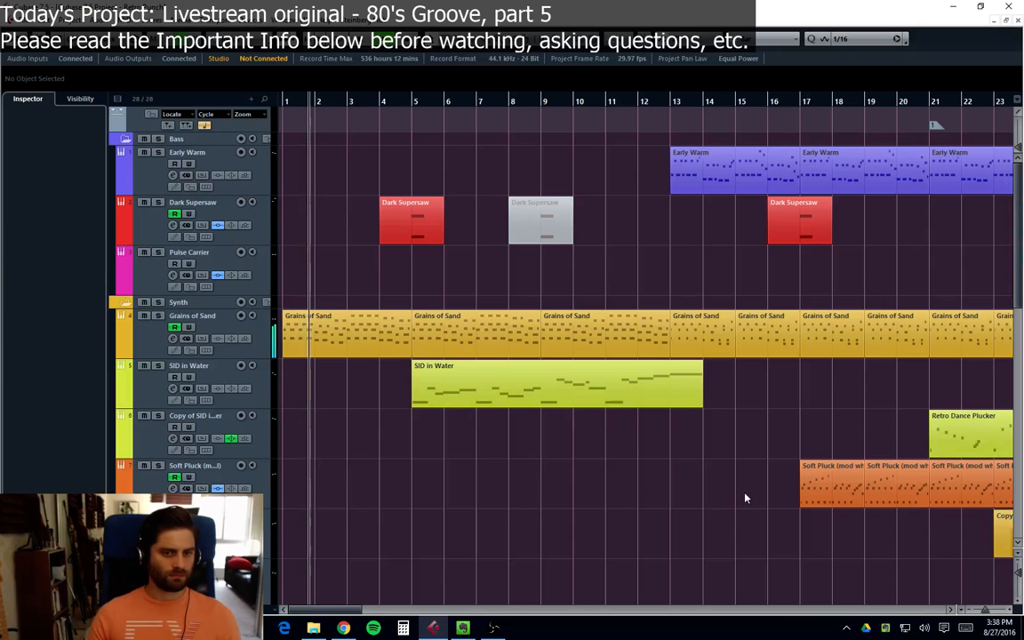
key(F3)
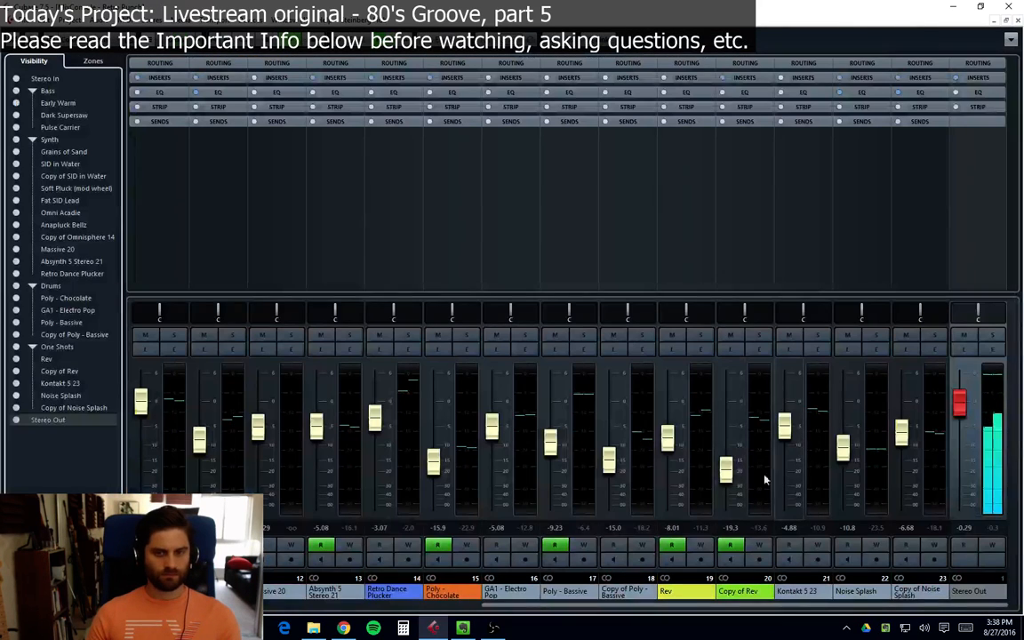
Step: Inspect the note in the Kontakt 5 23 part starting at bar 55, and close the note editor
key(F3)
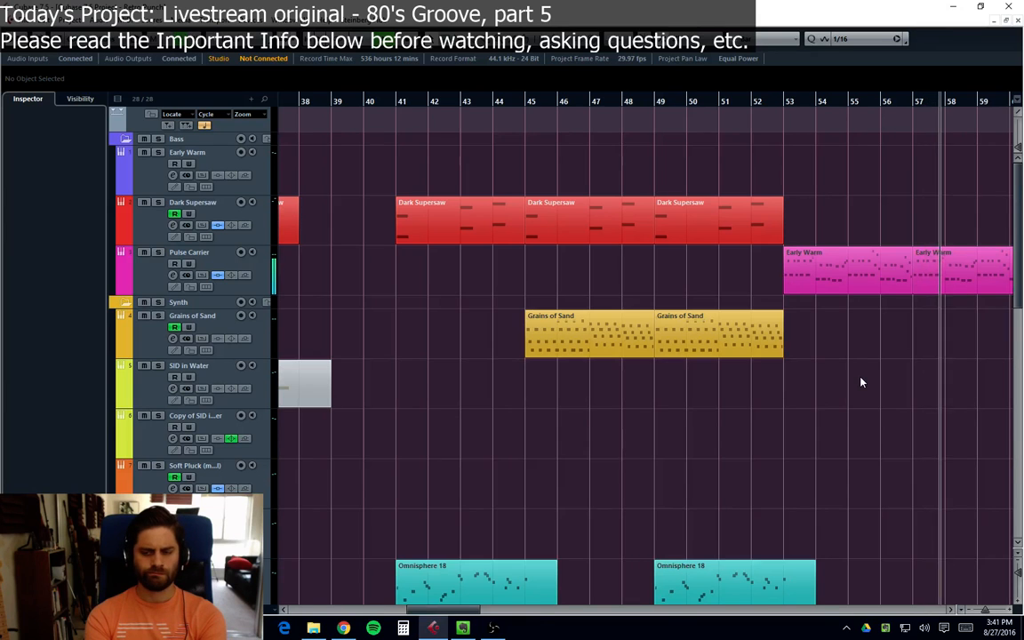
scroll(727, 372, down, 10)
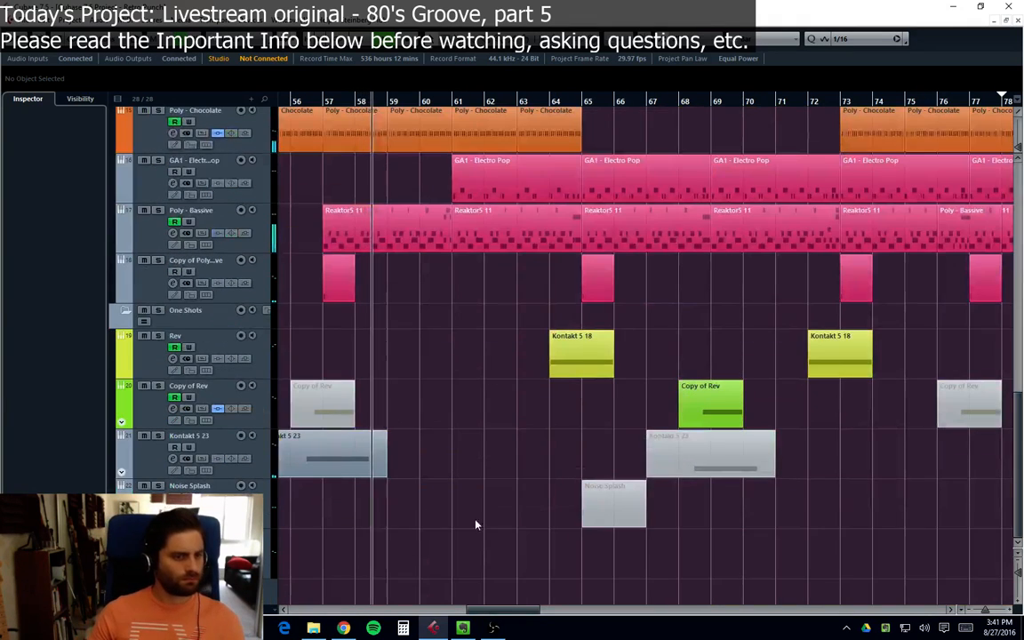
double_click(317, 459)
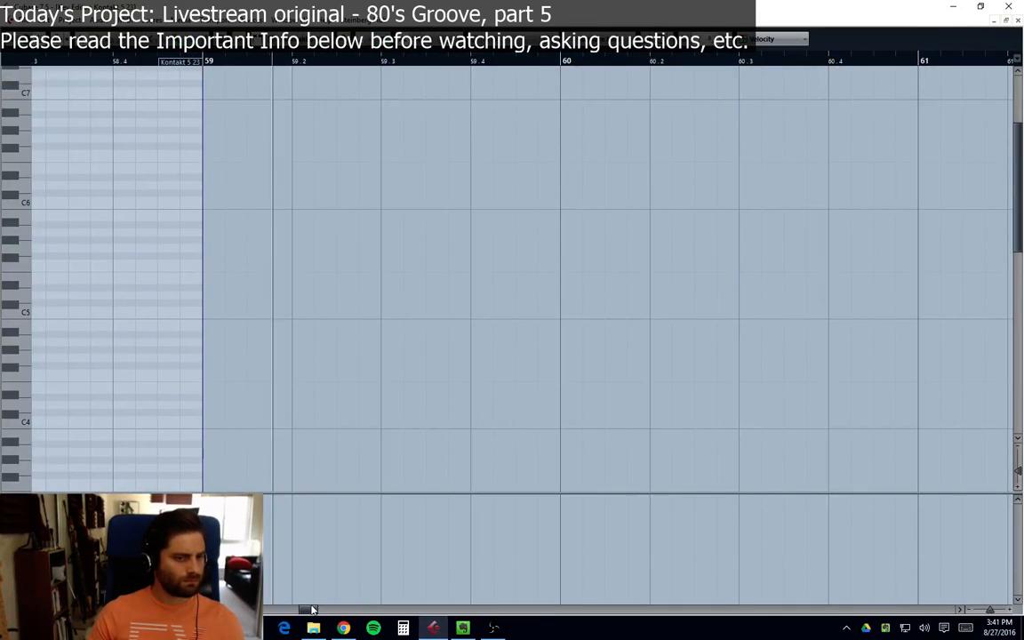
drag(311, 608, 290, 613)
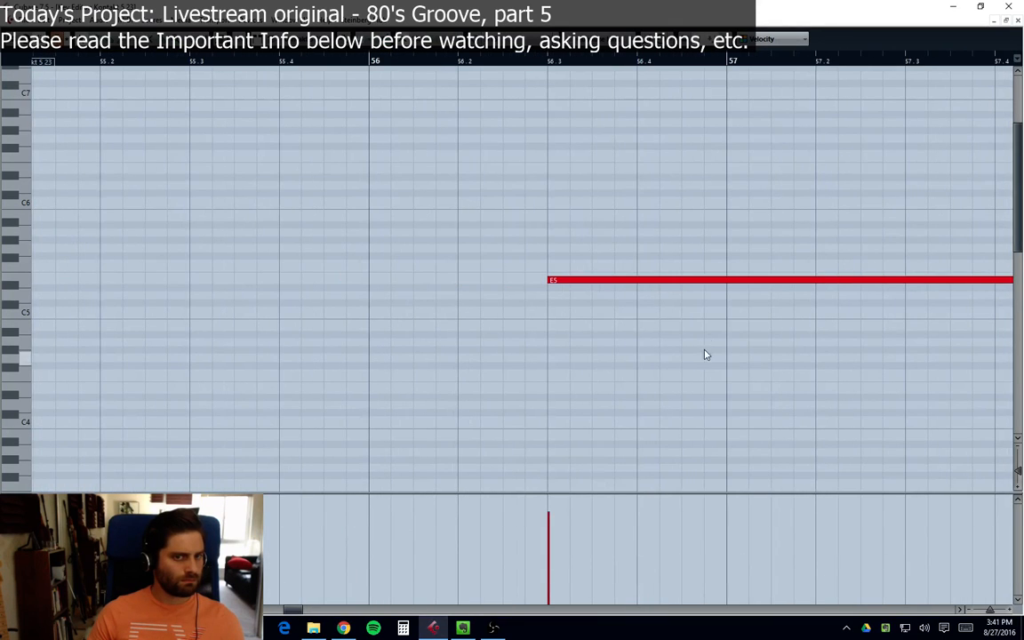
click(1017, 21)
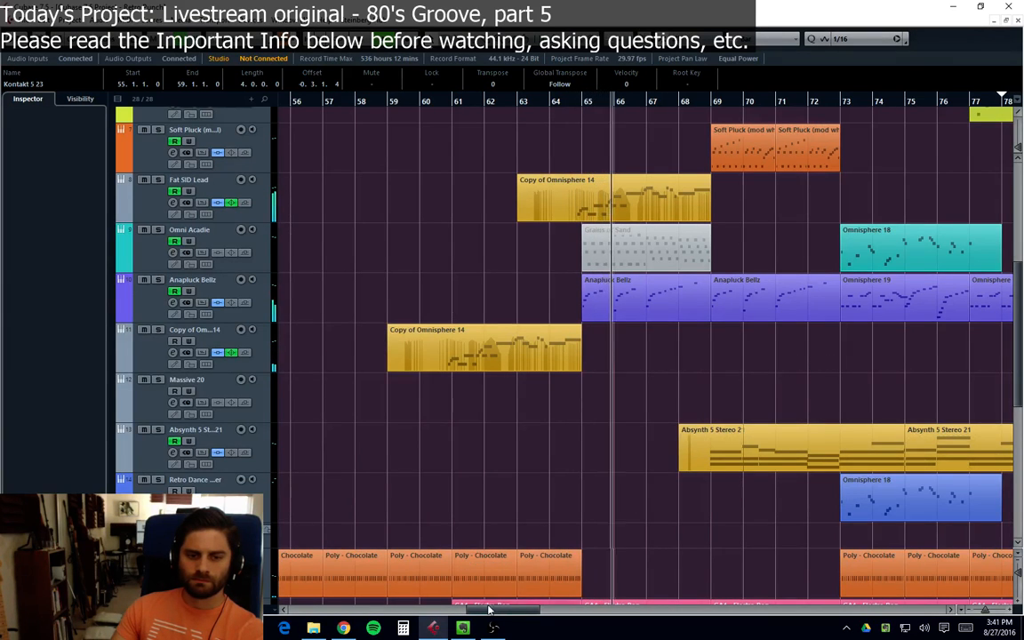
Step: Switch off the PSP VintageWarmer2 insert on the Stereo Out, and close its channel settings and the mixer
drag(502, 613, 534, 614)
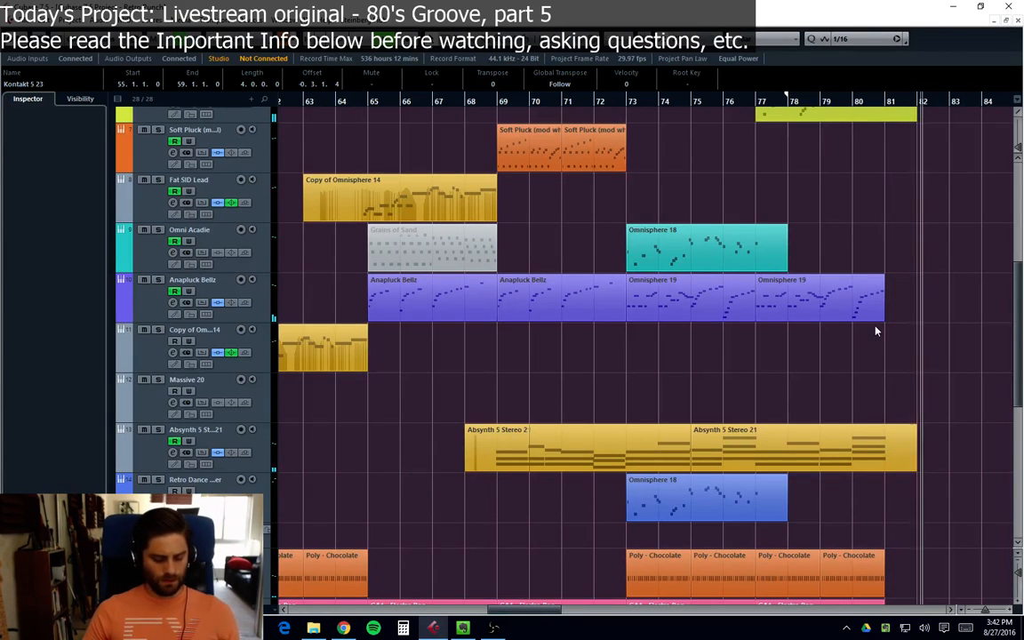
scroll(900, 354, down, 3)
scroll(900, 354, up, 3)
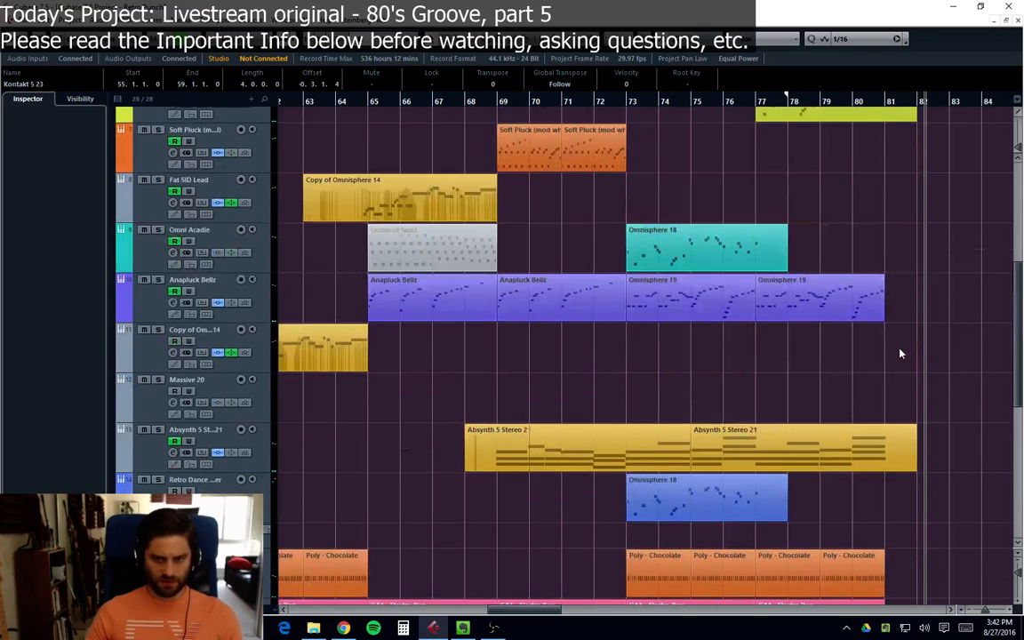
key(F3)
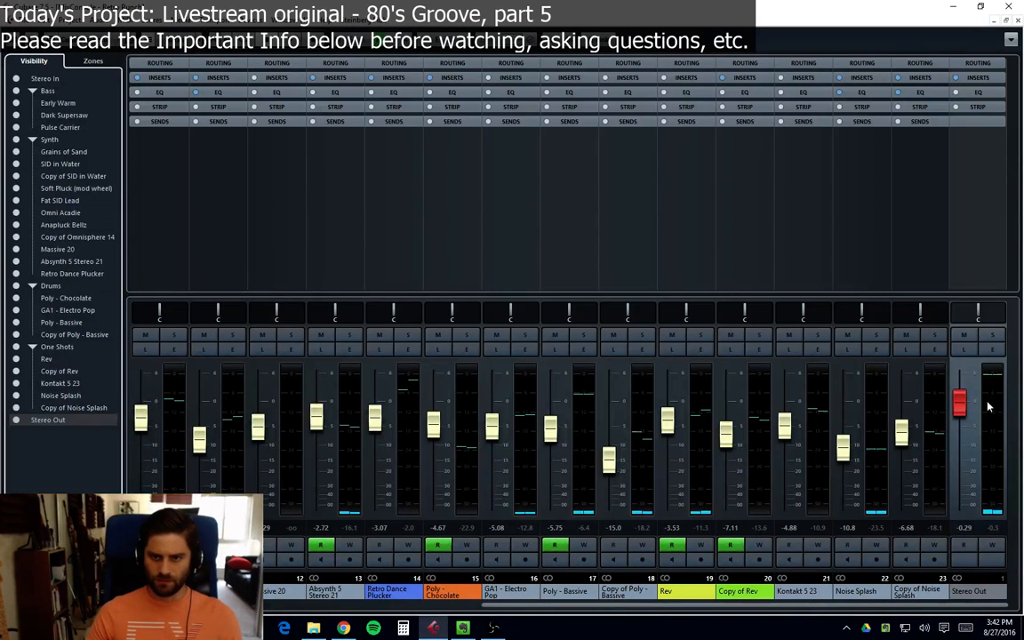
click(992, 348)
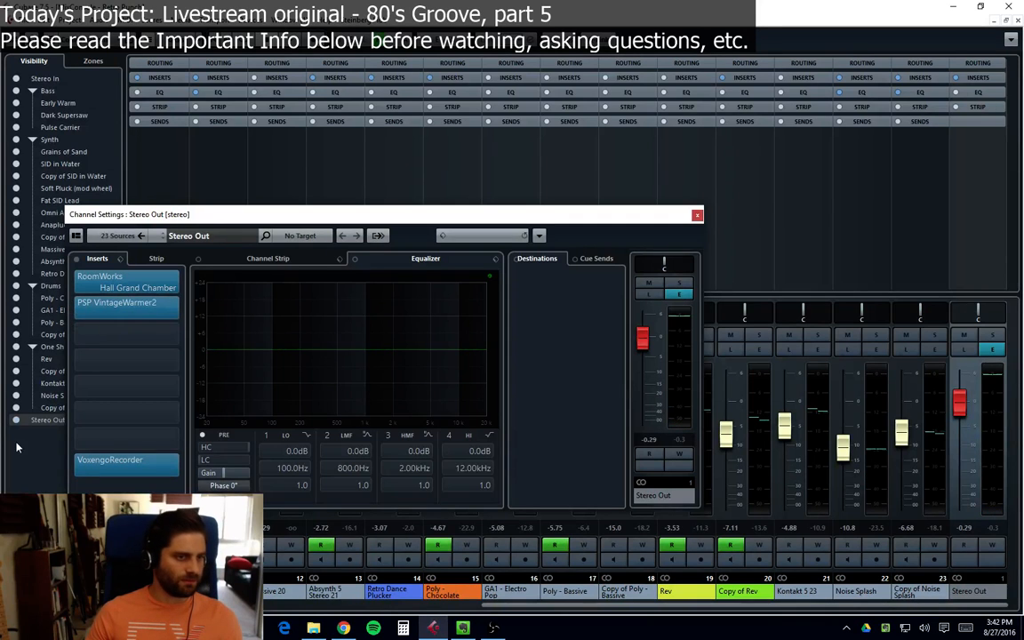
click(73, 308)
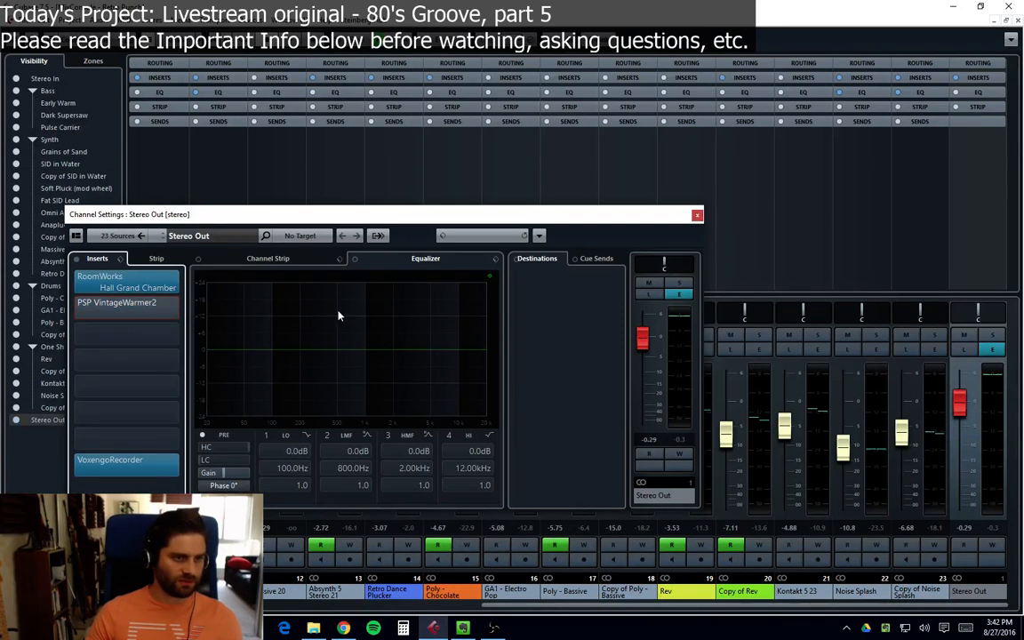
drag(666, 220, 709, 225)
click(740, 221)
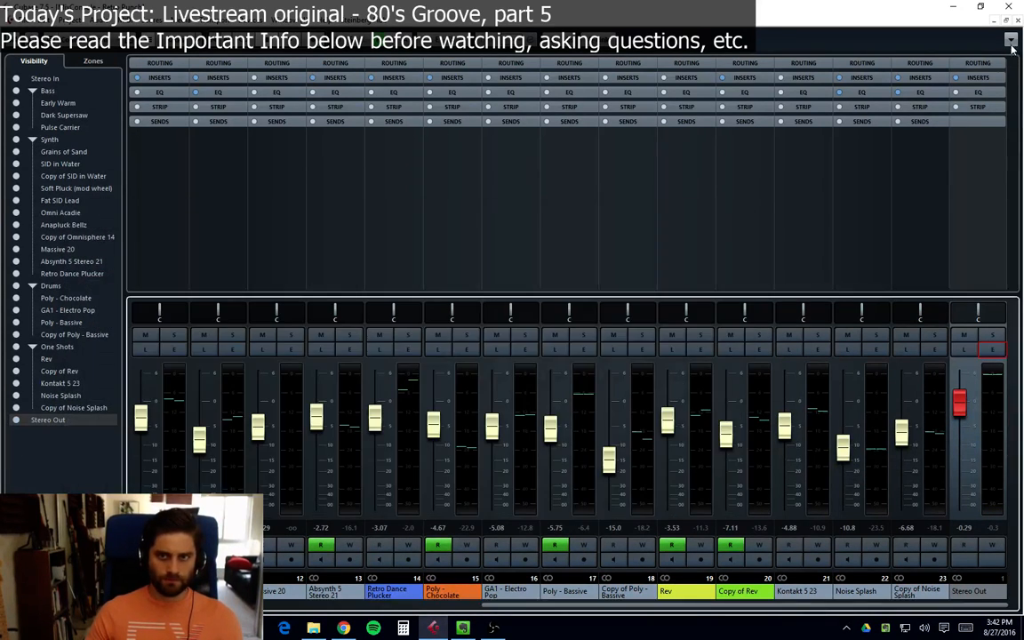
click(1017, 20)
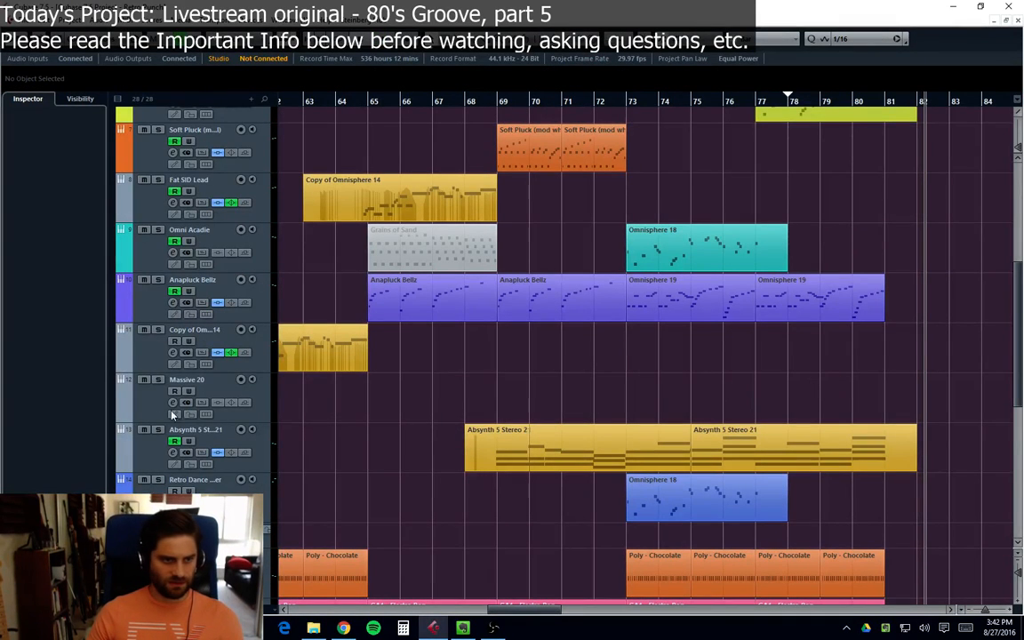
Step: Close the current song project and open the recent project Experiment Spooky Rhythm.cpr
mouse_move(511, 613)
mouse_down()
mouse_move(424, 613)
mouse_move(461, 624)
mouse_move(504, 619)
mouse_up()
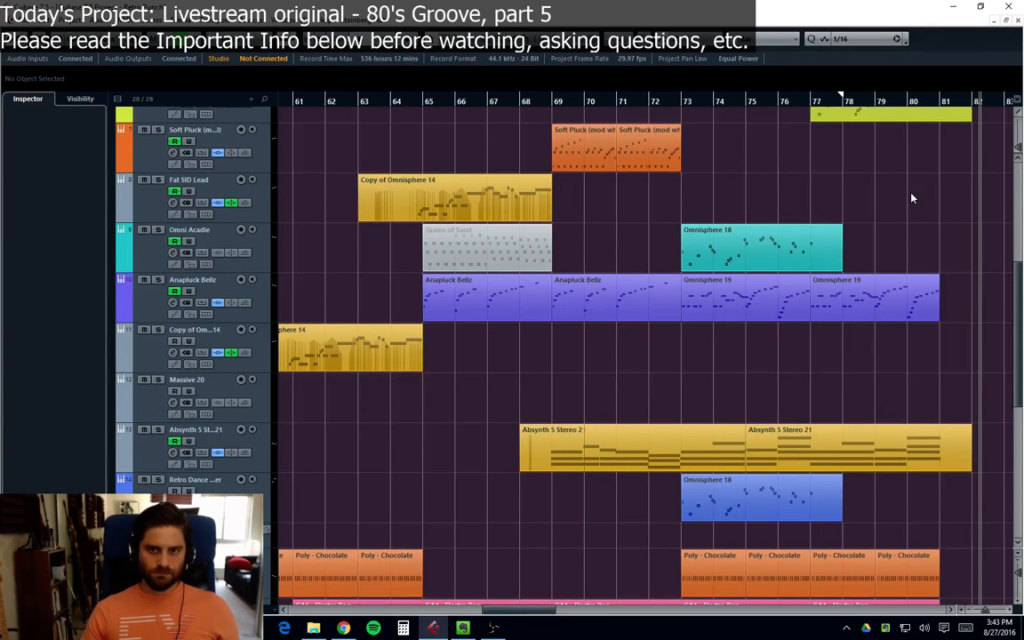
scroll(910, 197, up, 6)
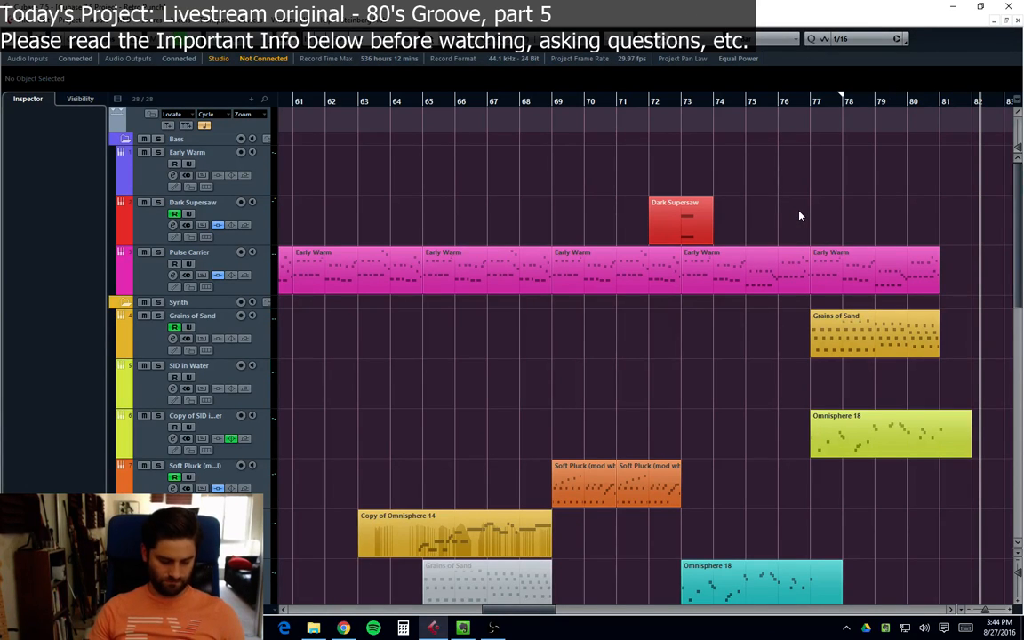
click(1018, 24)
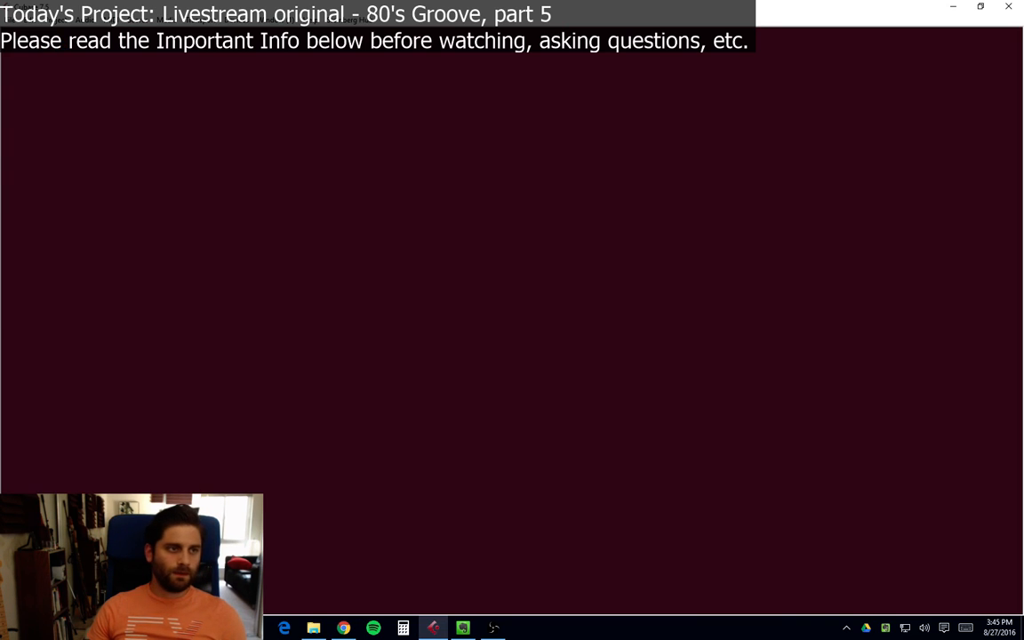
click(13, 21)
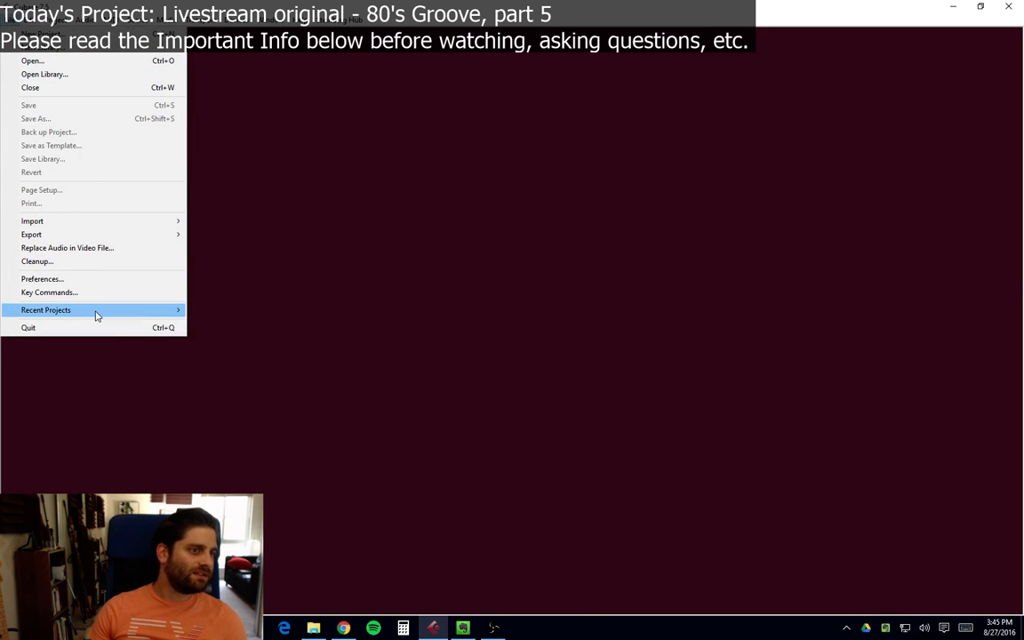
mouse_move(93, 311)
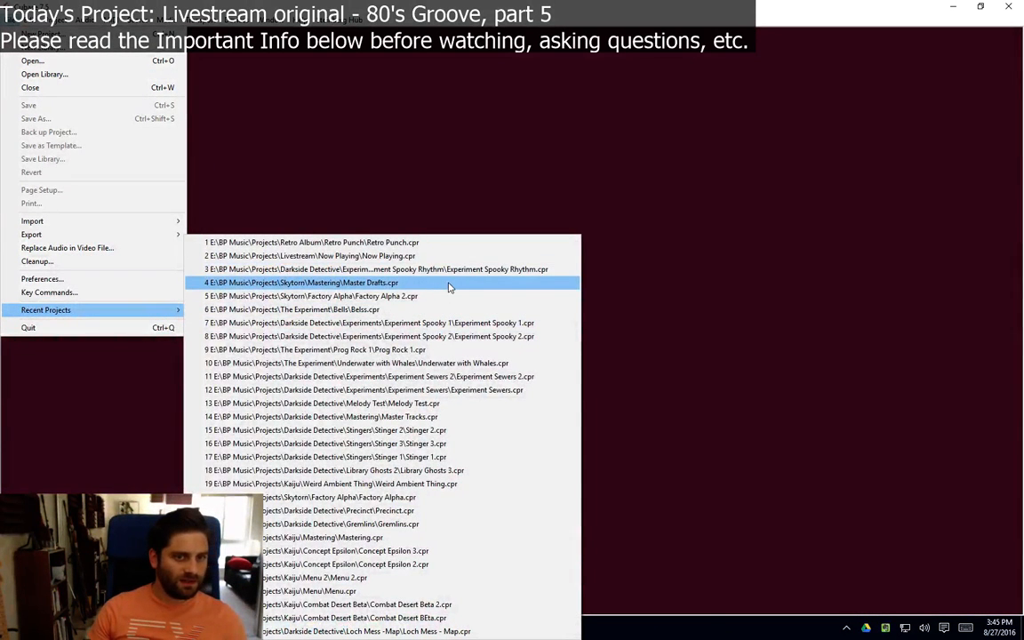
click(465, 271)
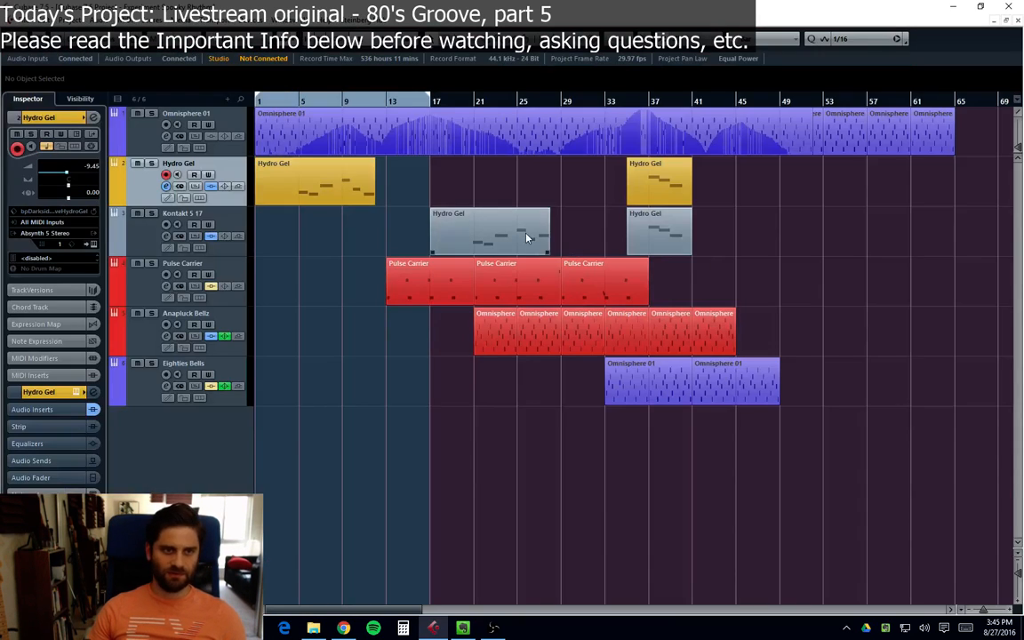
Step: Route the Stereo Out's VoxengoRecorder insert to the Realtek Digital Output MME device, start it, and close the plug-in and mixer
key(F3)
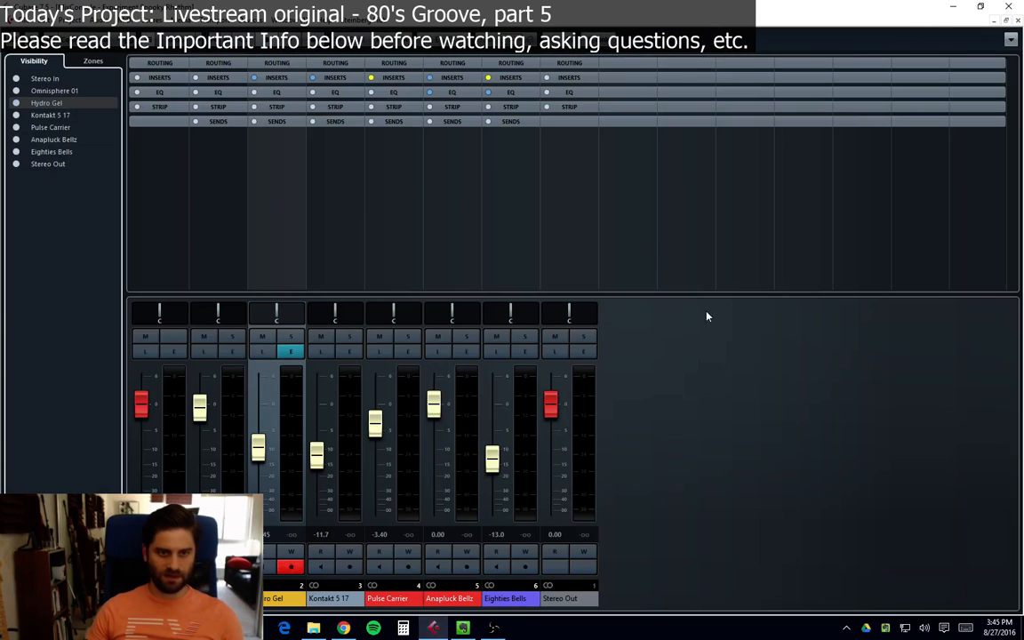
click(583, 352)
click(583, 353)
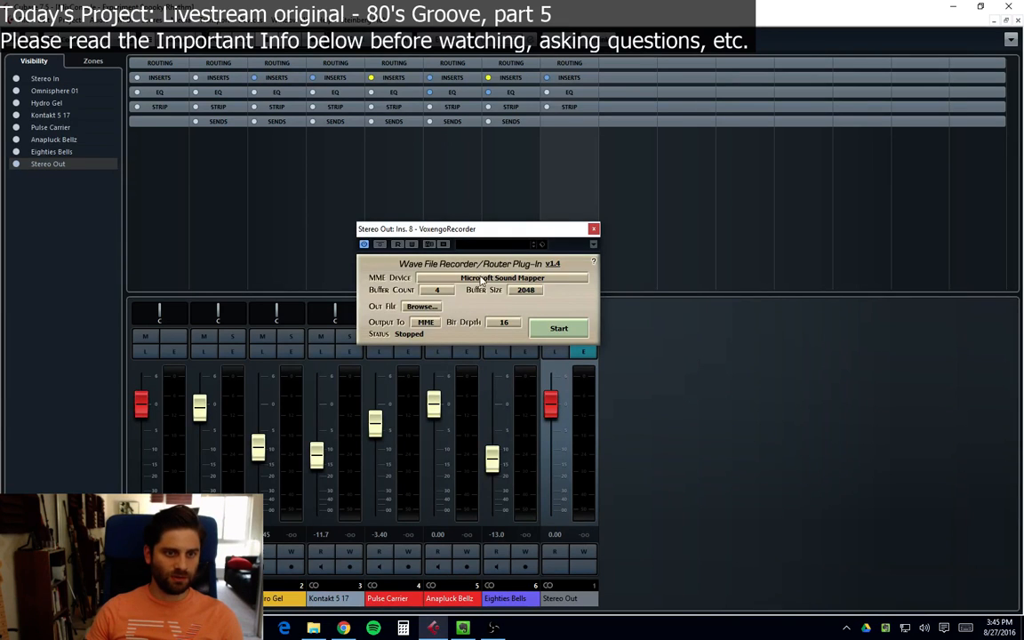
click(436, 278)
click(462, 297)
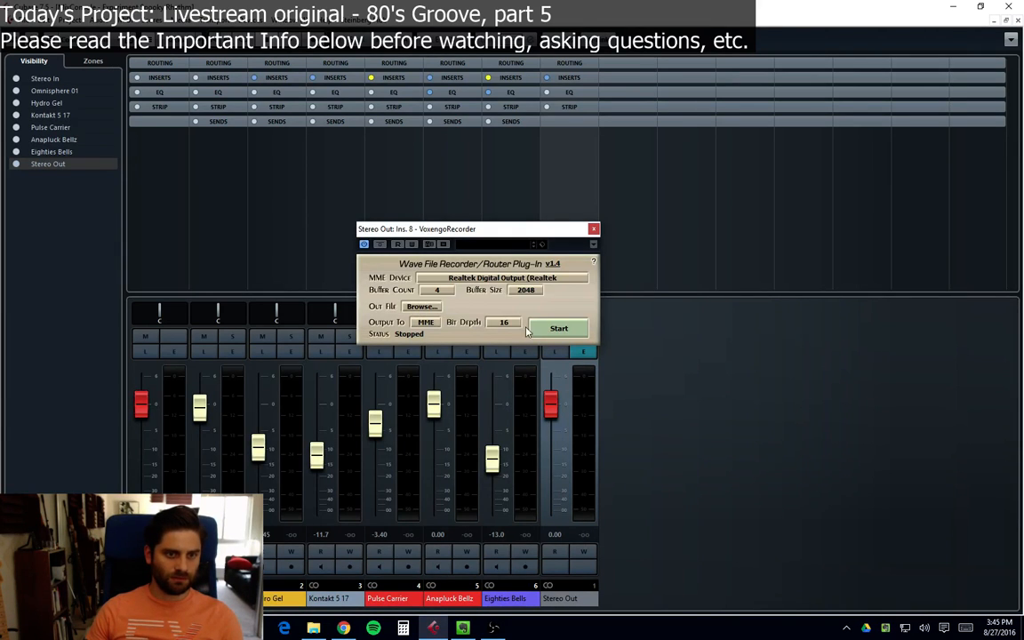
click(557, 329)
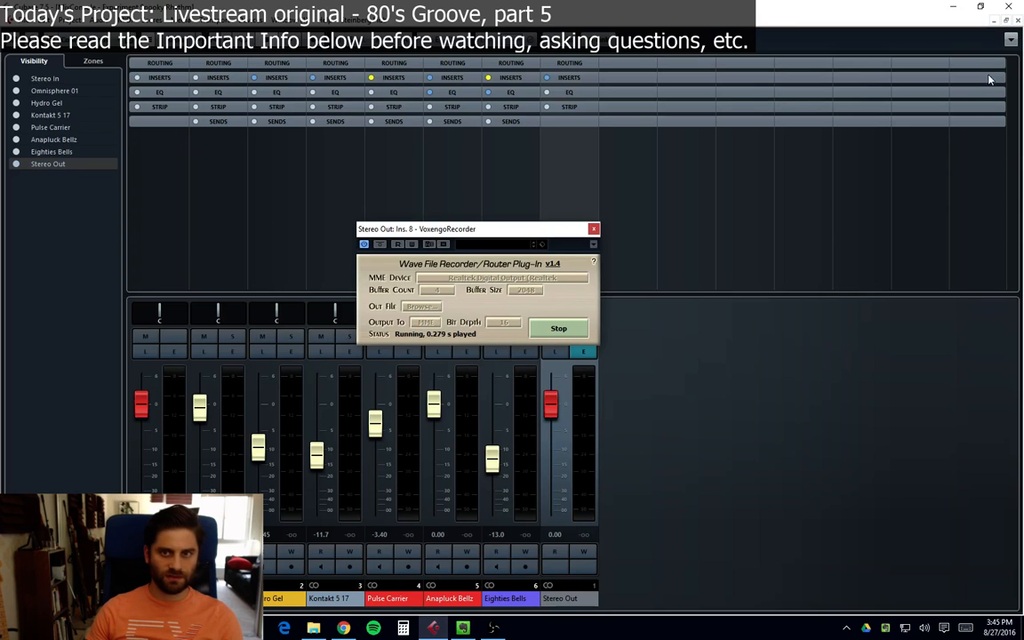
click(593, 228)
click(1011, 41)
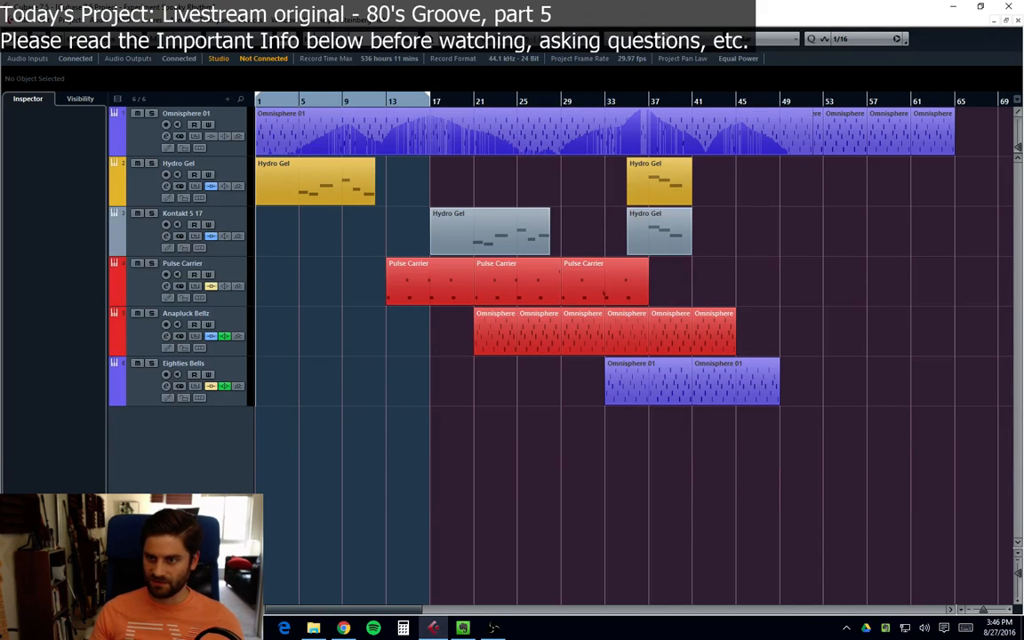
Step: Play the Experiment Spooky Rhythm arrangement
click(492, 627)
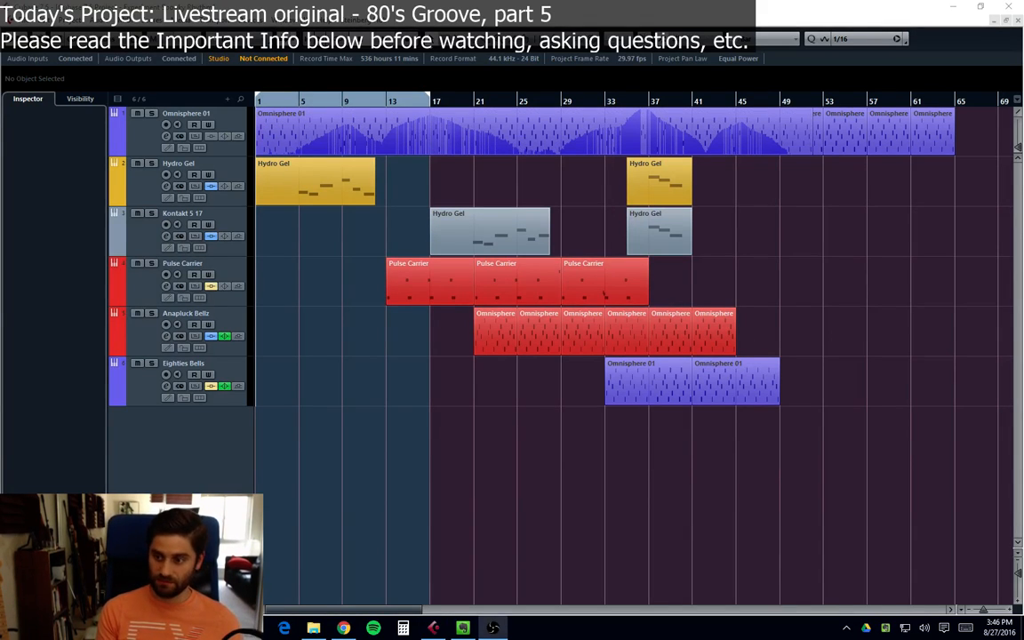
click(429, 458)
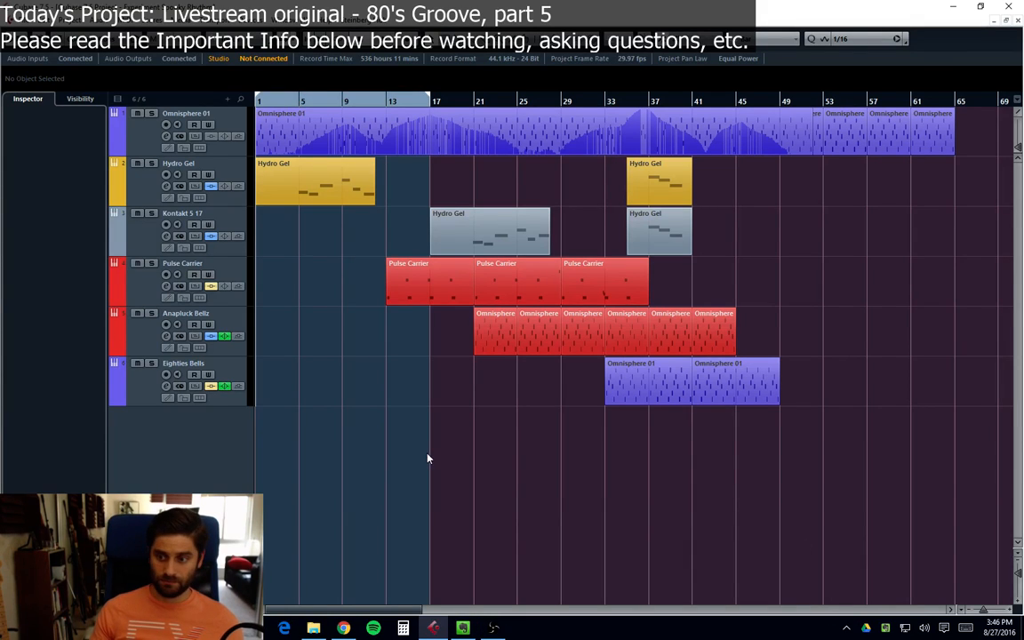
key(space)
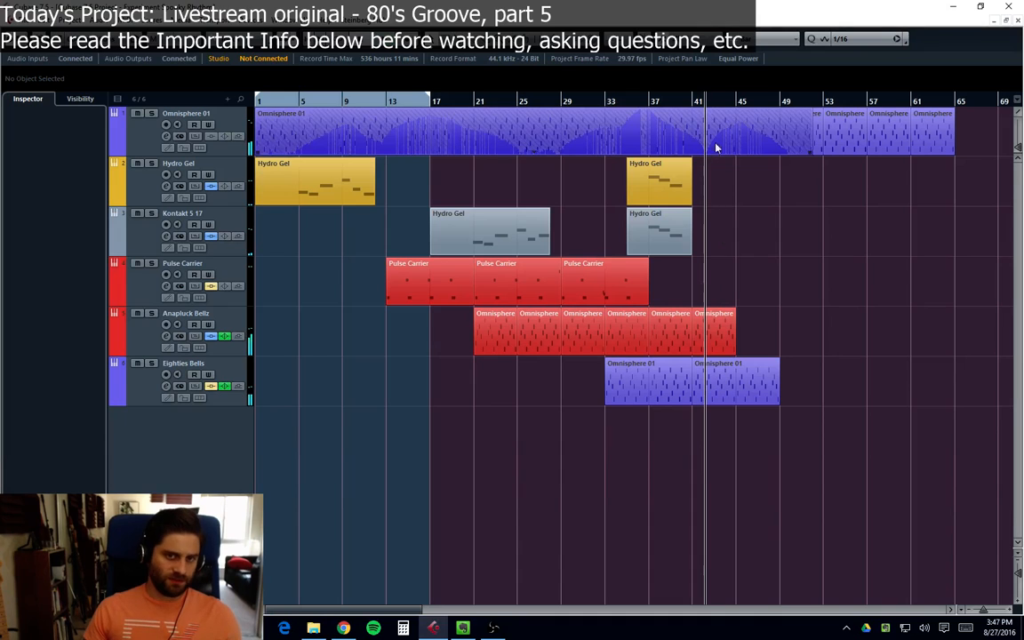
Step: Place the playback cursor at bar 41, inspect the notes of the last Omnisphere 01 part at bar 61, and close the note editor
click(684, 101)
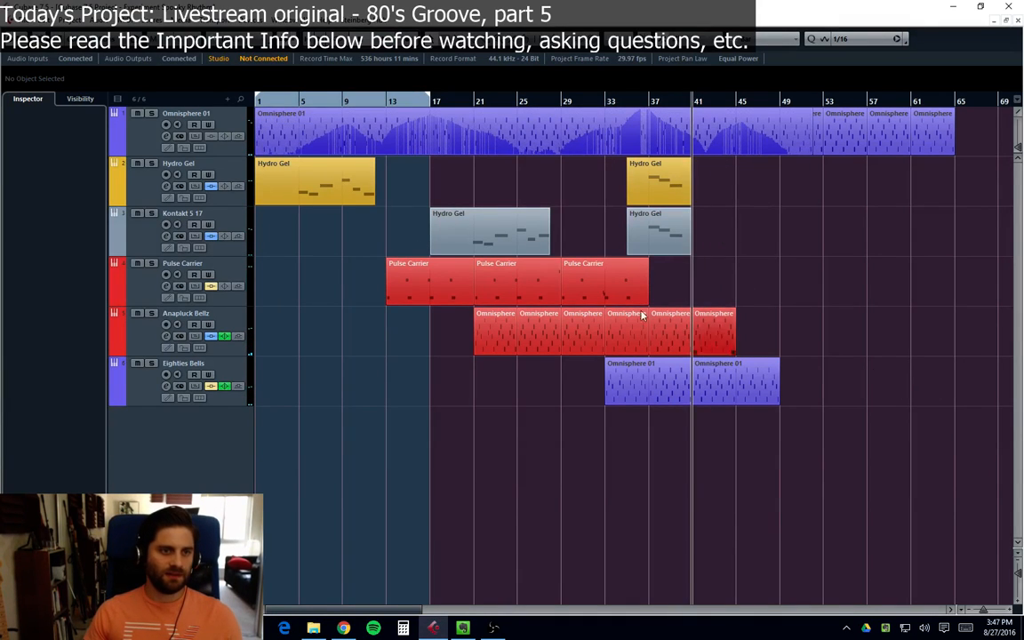
double_click(944, 142)
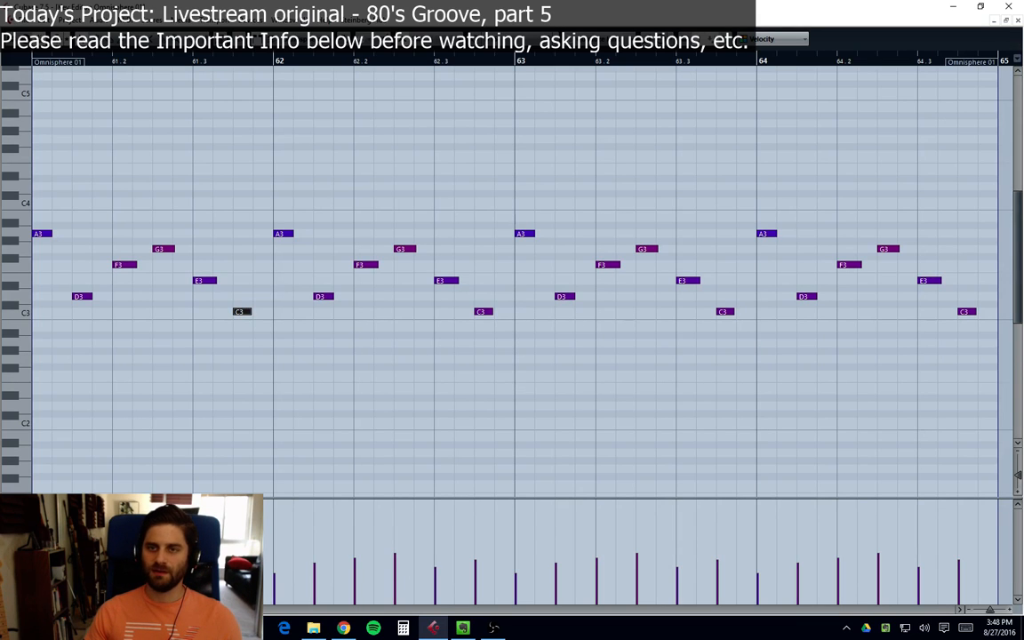
click(1017, 21)
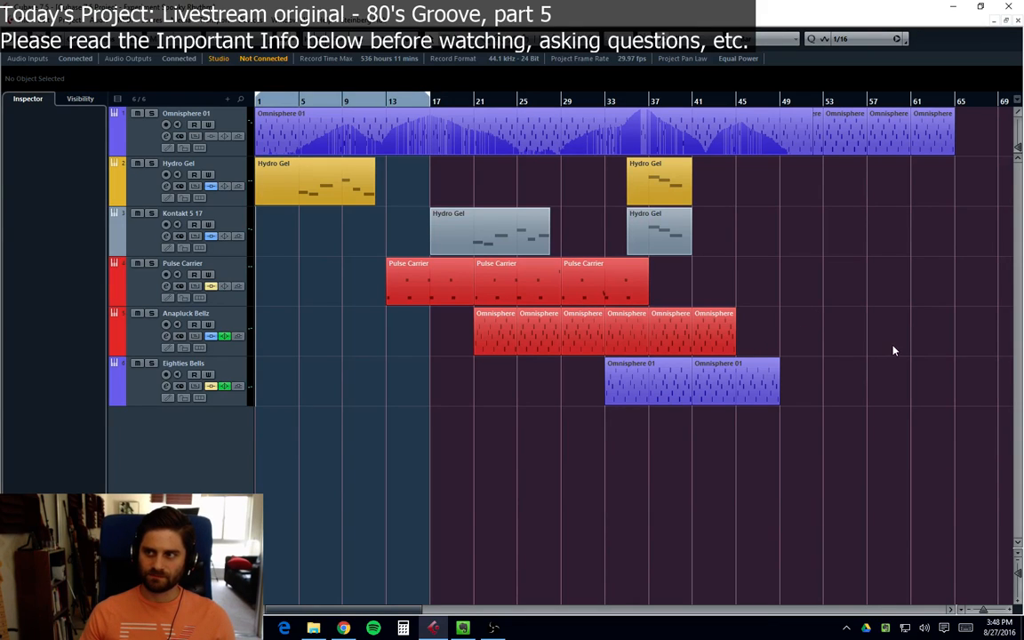
Step: Close the Experiment Spooky Rhythm project without saving and open the recent project Experiment Spooky 2.cpr
click(1017, 21)
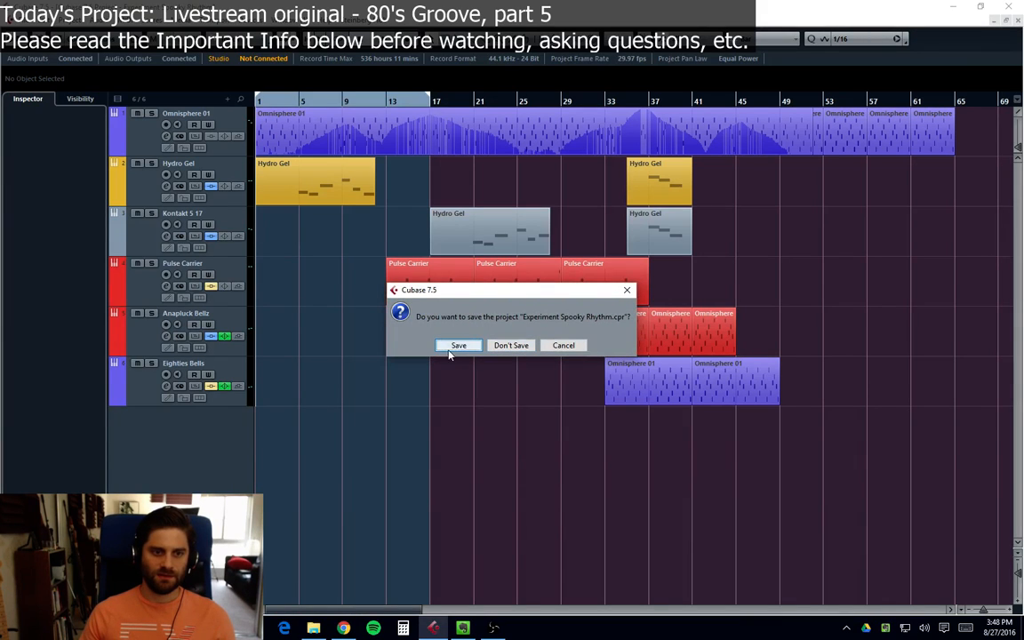
click(506, 345)
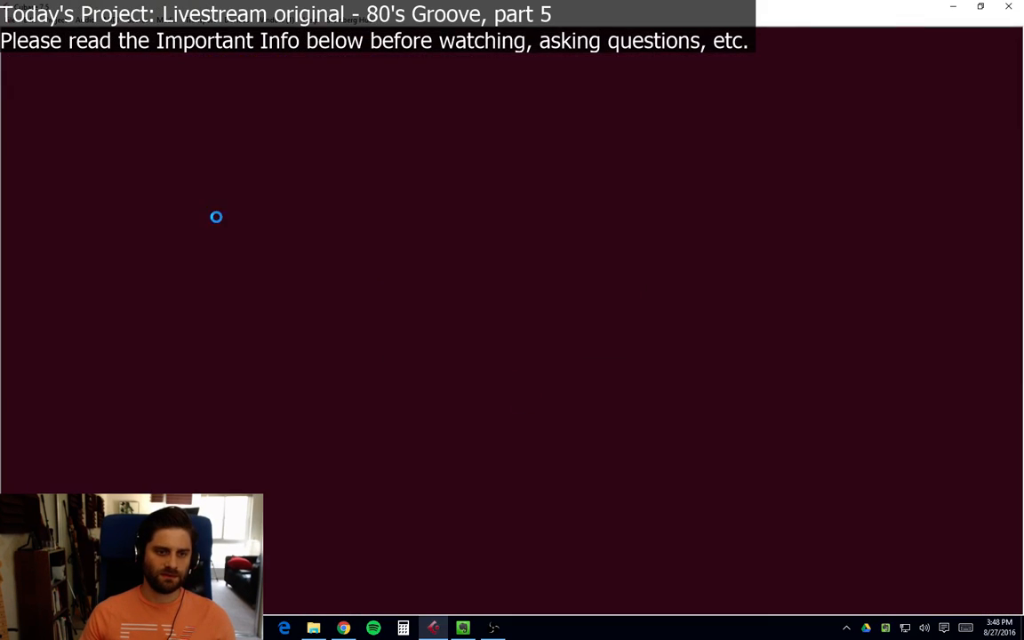
click(11, 23)
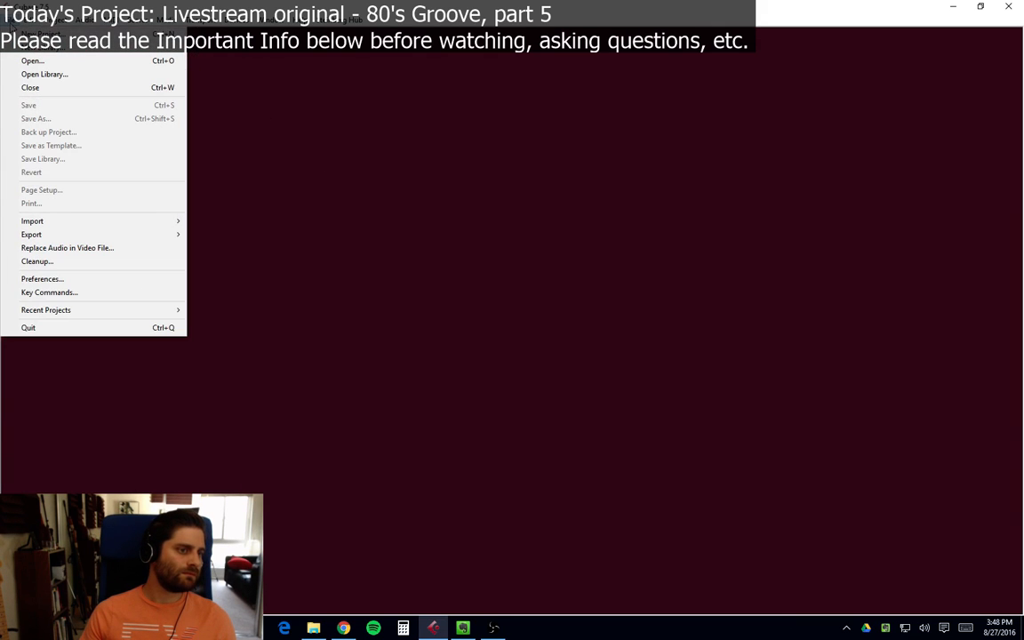
mouse_move(46, 310)
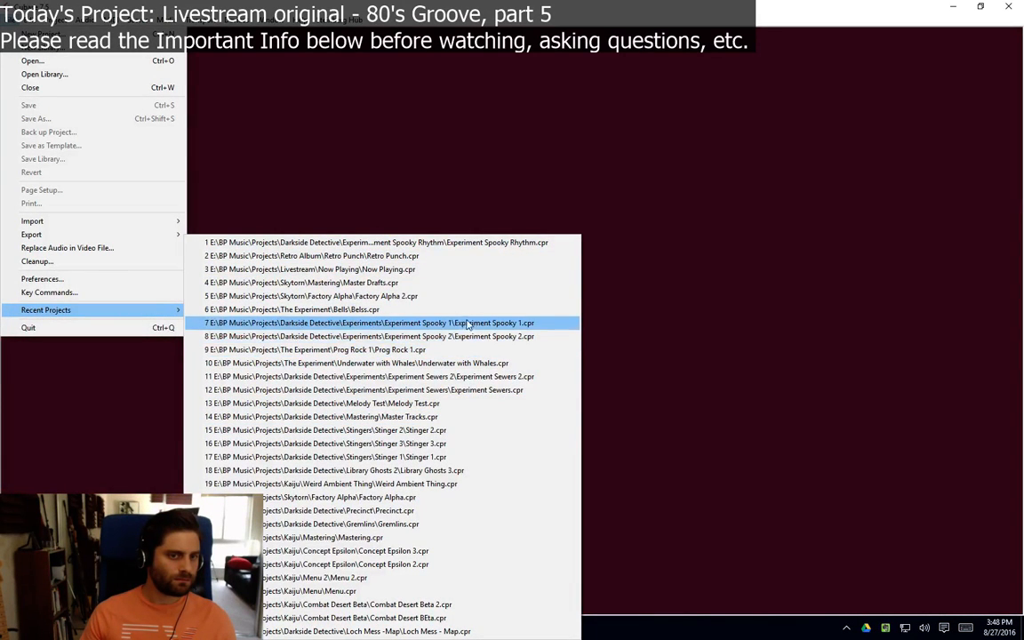
click(435, 336)
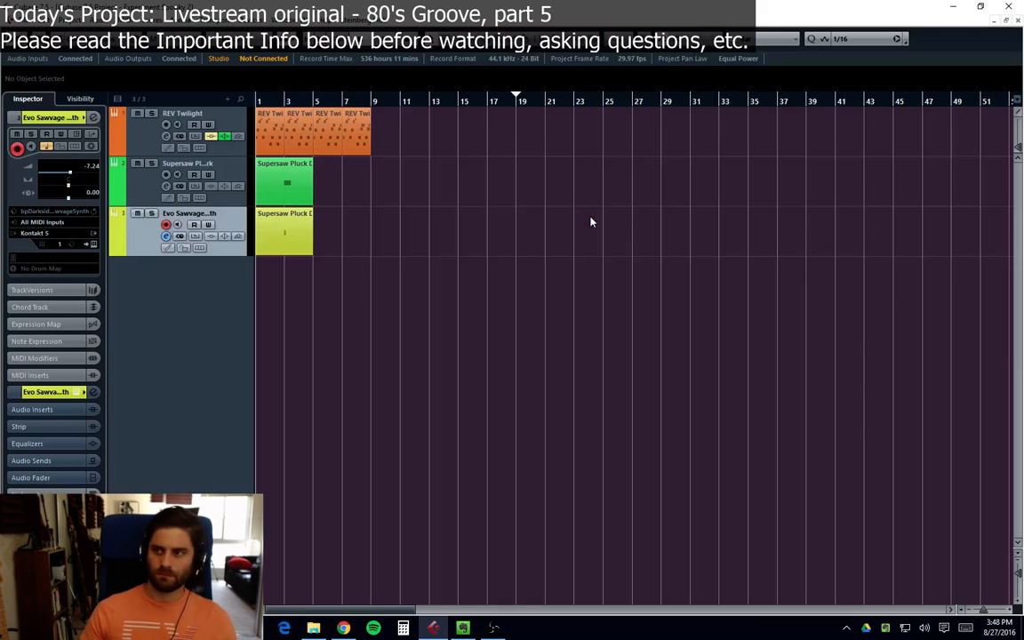
Step: Close the Experiment Spooky 2 project and open the recent project Experiment Spooky 1.cpr
click(1017, 21)
click(14, 28)
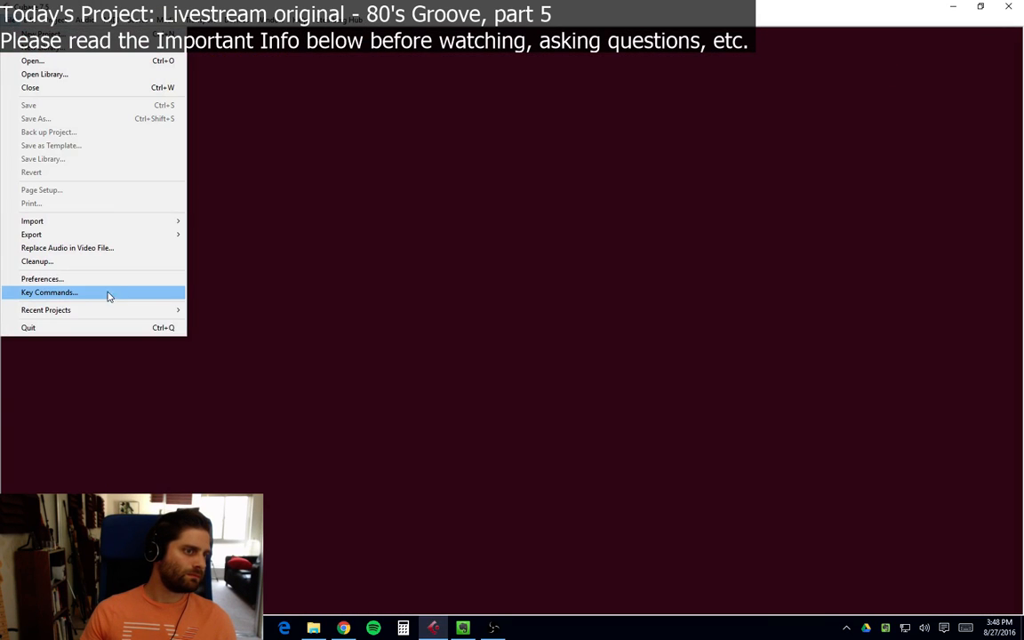
mouse_move(84, 309)
click(449, 336)
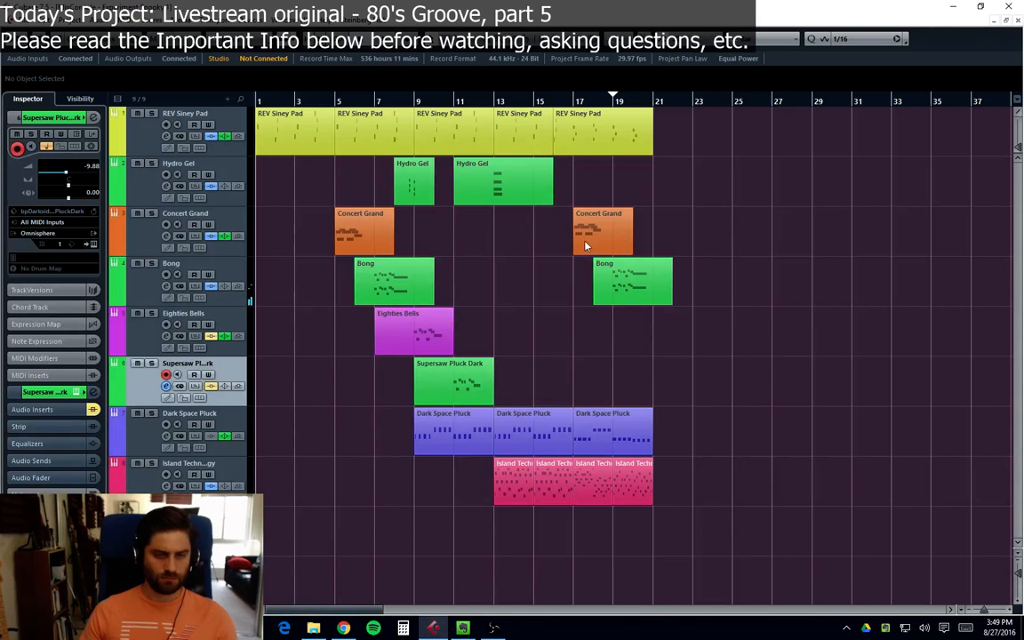
Step: Set the Stereo Out's VoxengoRecorder to output to MME on the Realtek Digital Output, start it, and close the plug-in and mixer
key(F3)
click(743, 375)
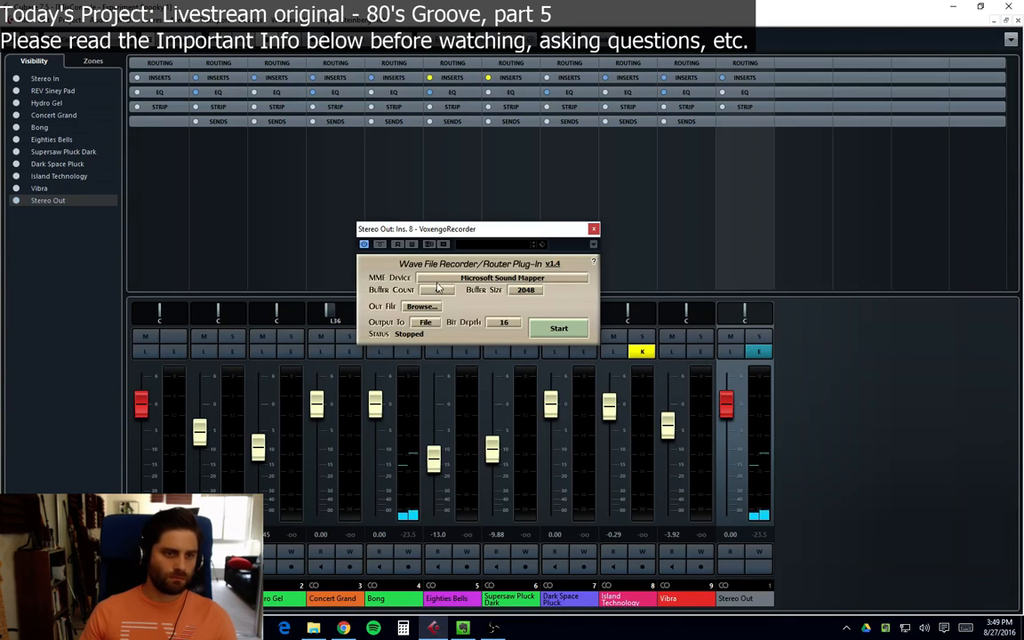
click(480, 278)
click(454, 298)
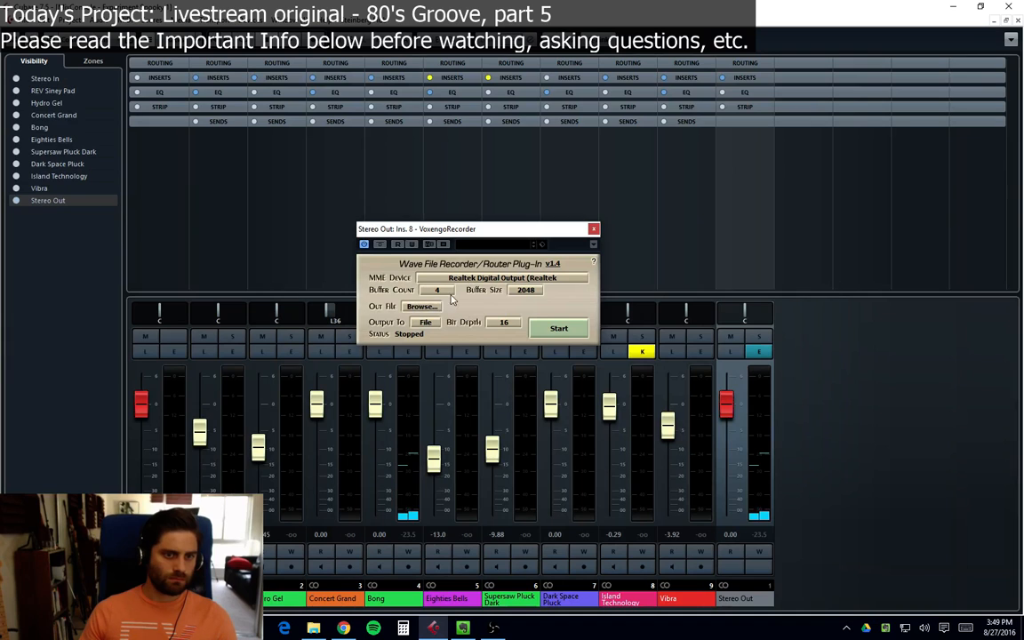
click(558, 328)
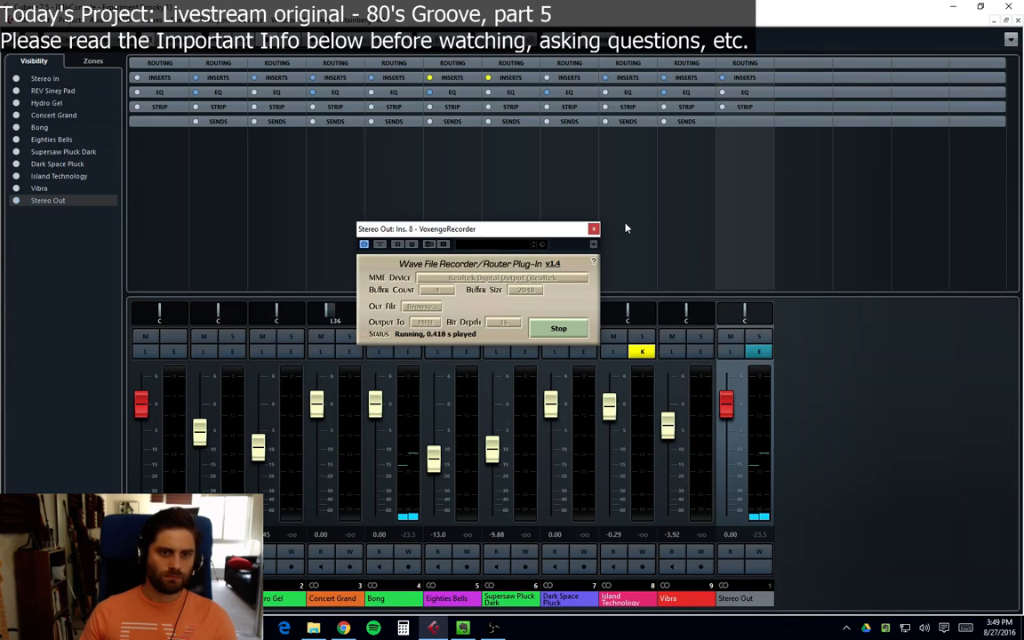
click(594, 229)
click(1017, 22)
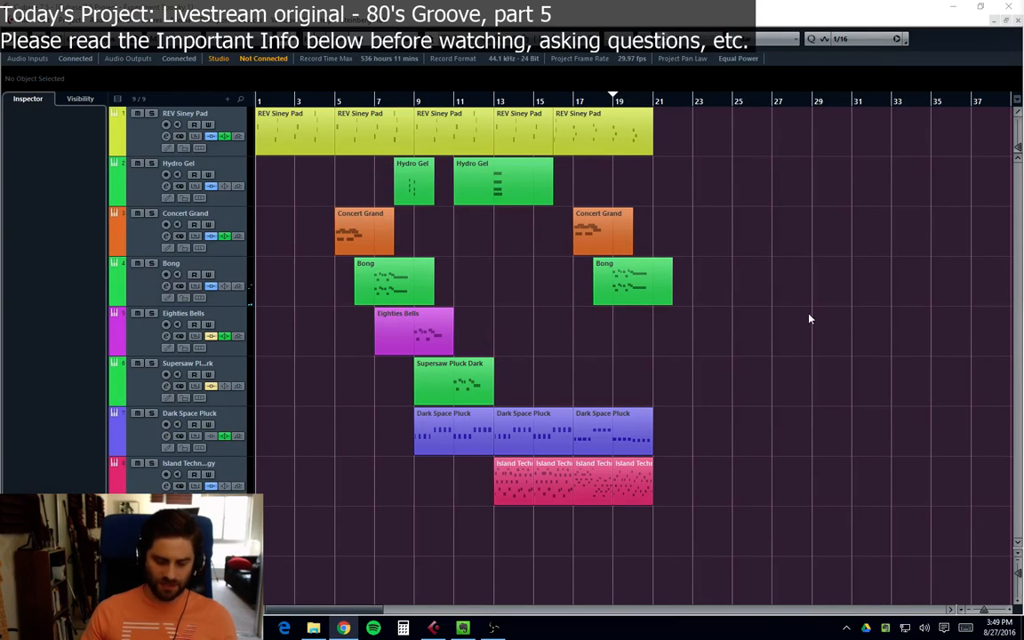
Step: Play the Experiment Spooky 1 arrangement
click(777, 257)
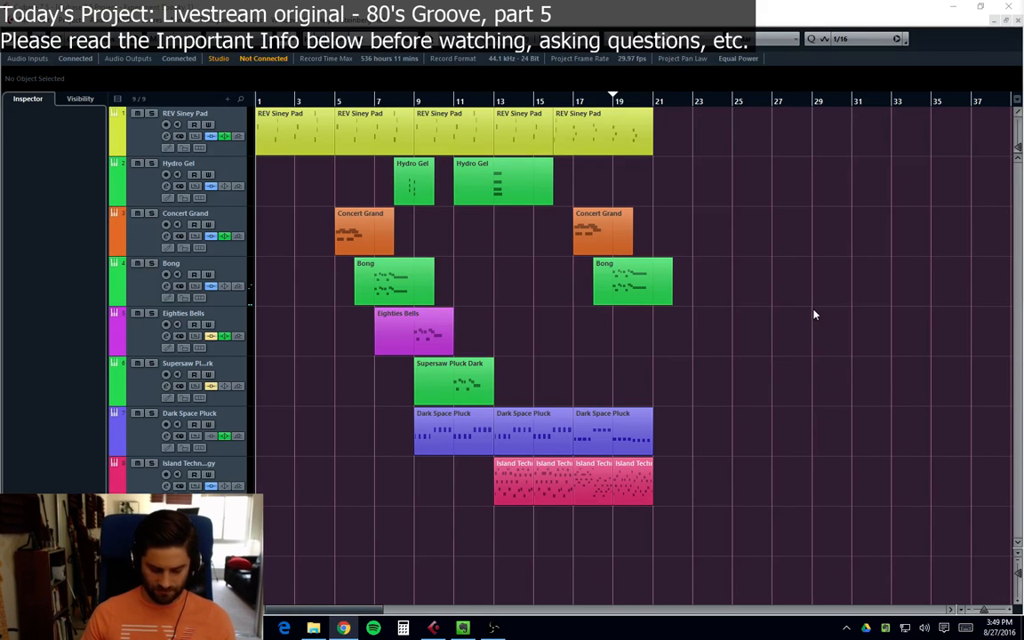
click(757, 287)
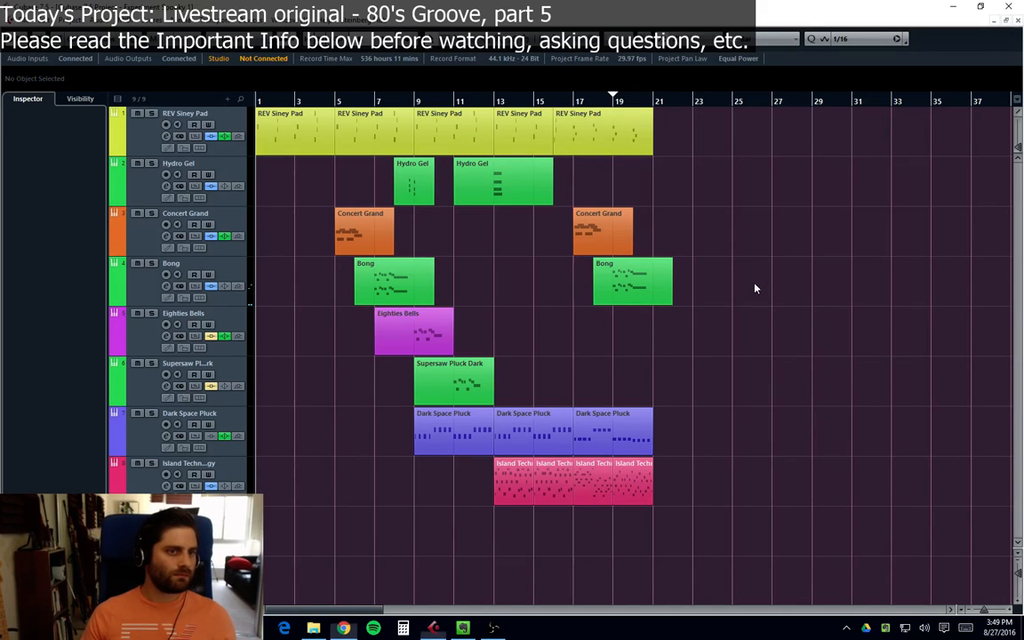
key(space)
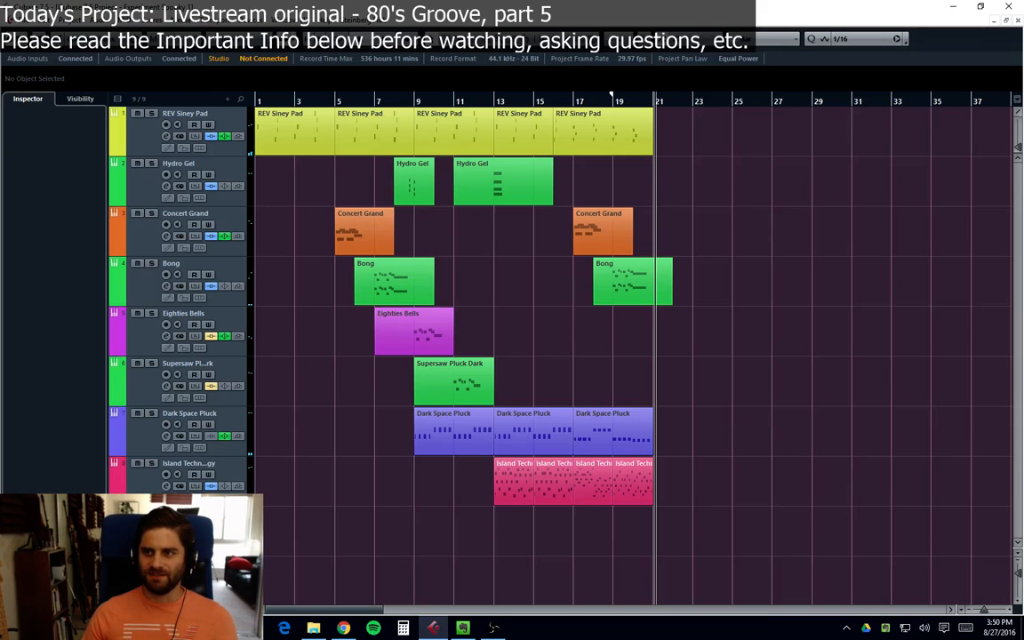
Step: Close the Experiment Spooky 1 project without saving it
key(alt+Tab)
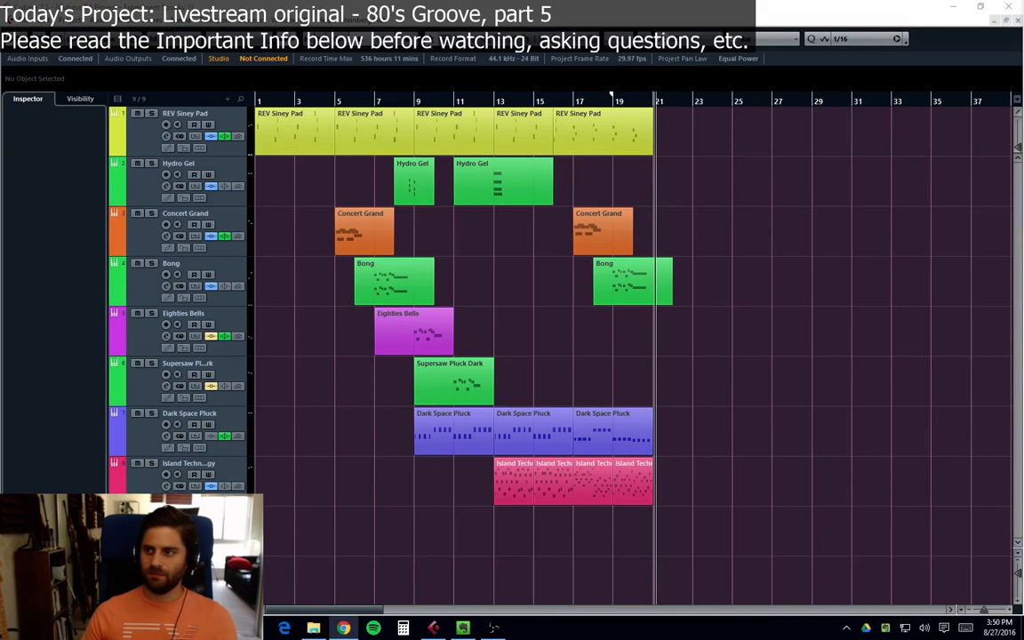
click(661, 255)
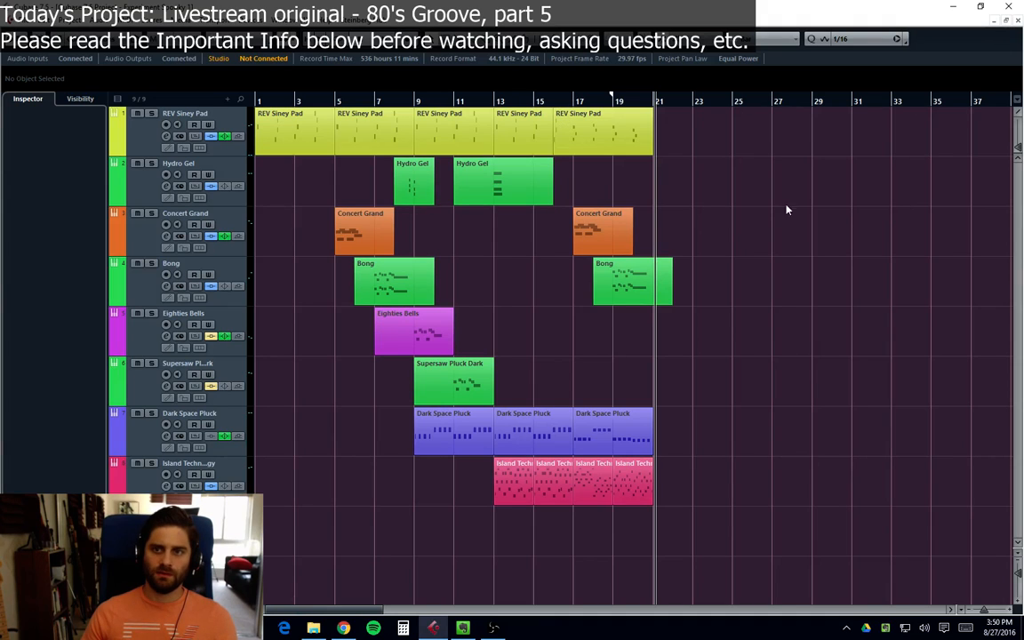
click(1017, 23)
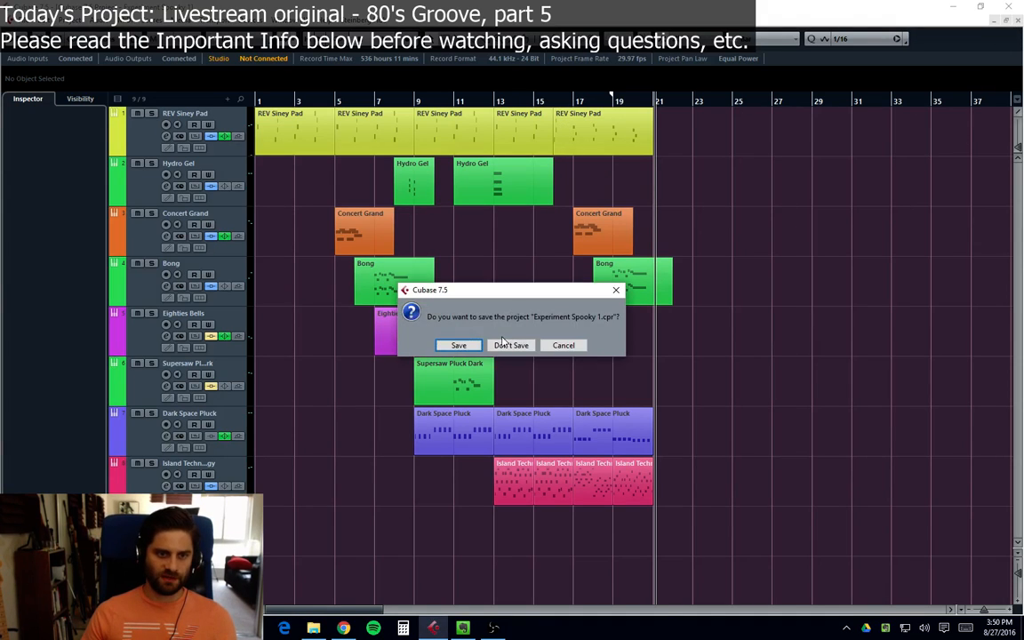
click(455, 309)
key(alt+Tab)
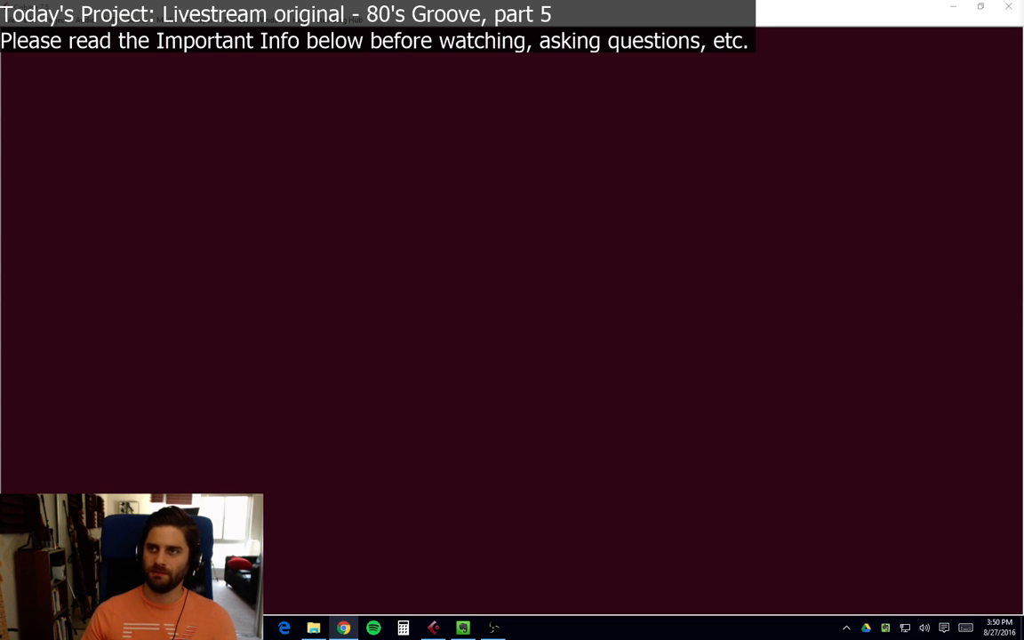
click(686, 201)
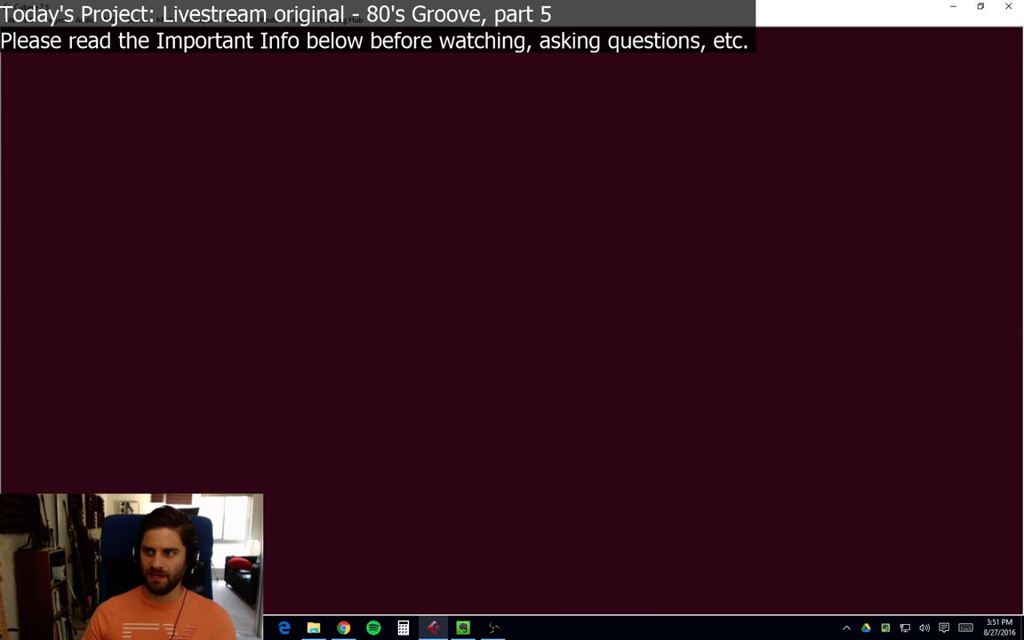
key(alt+Tab)
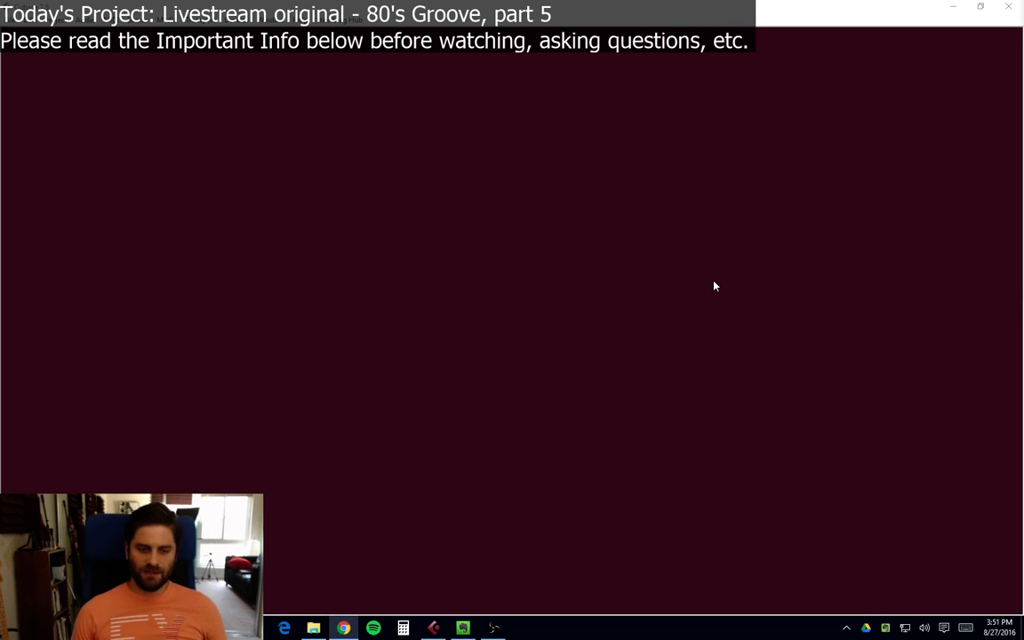
click(589, 357)
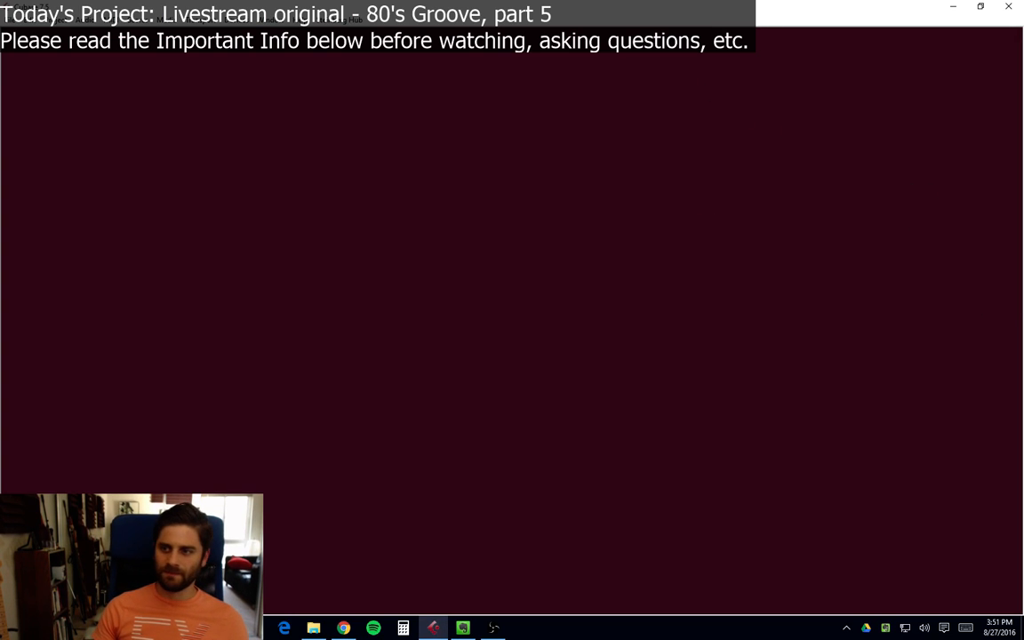
key(alt+Tab)
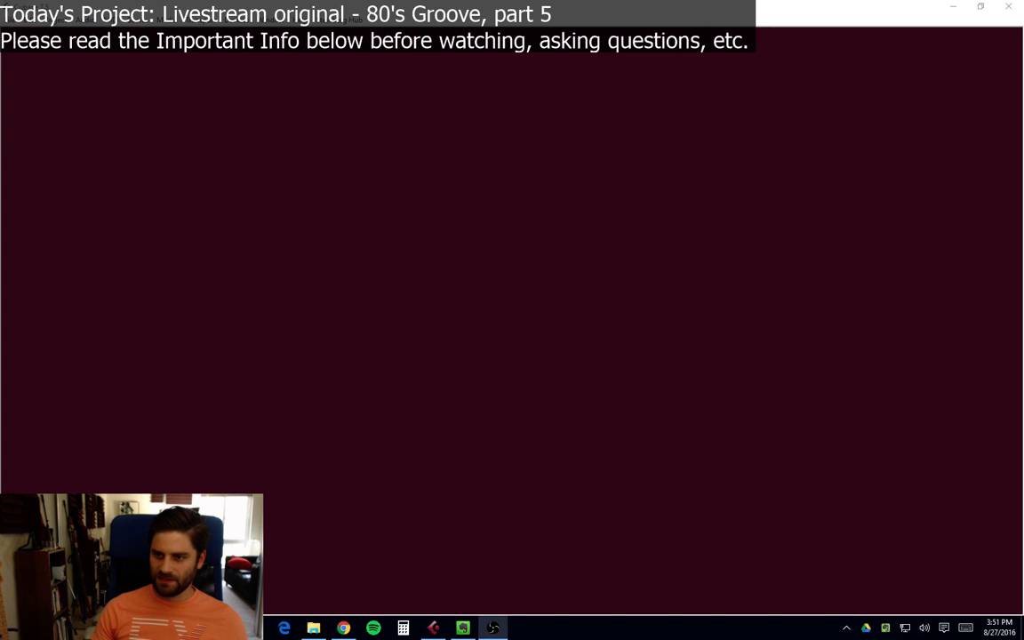